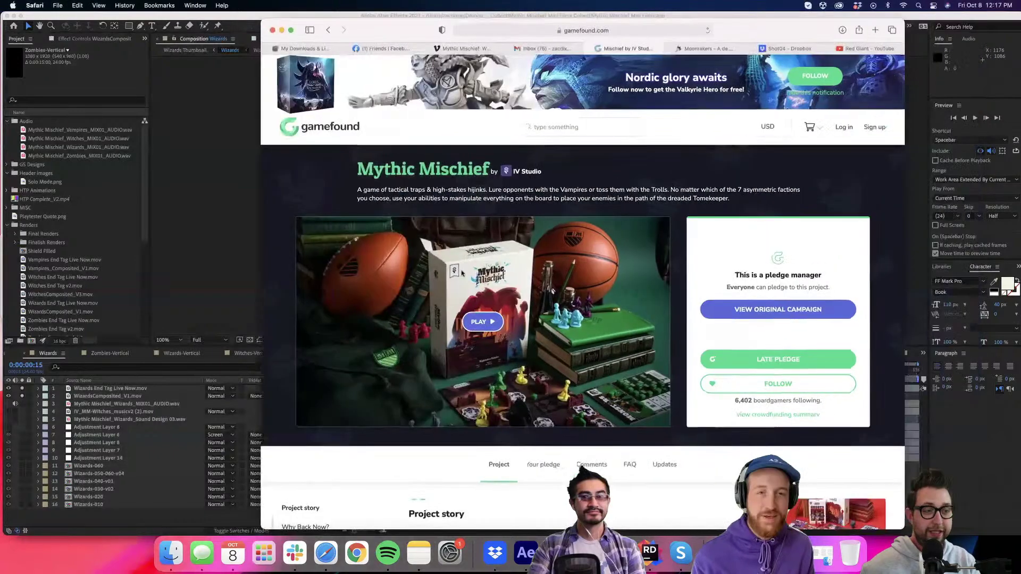
Scroll through the Mythic Mischief Gamefound campaign and rewards, then switch back to After Effects.
scroll(502, 368, "down", 2)
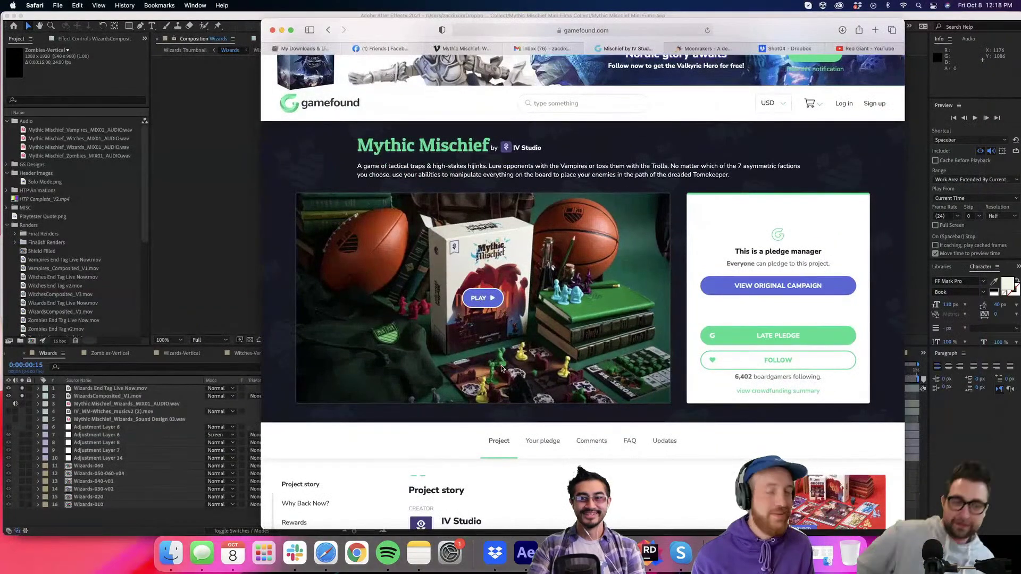
scroll(501, 368, "down", 15)
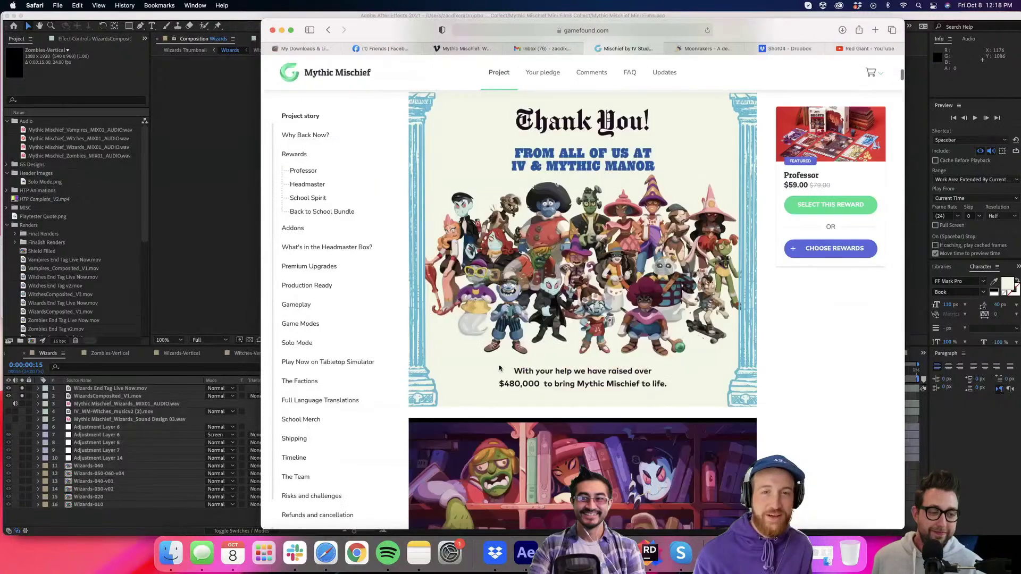
scroll(499, 368, "down", 10)
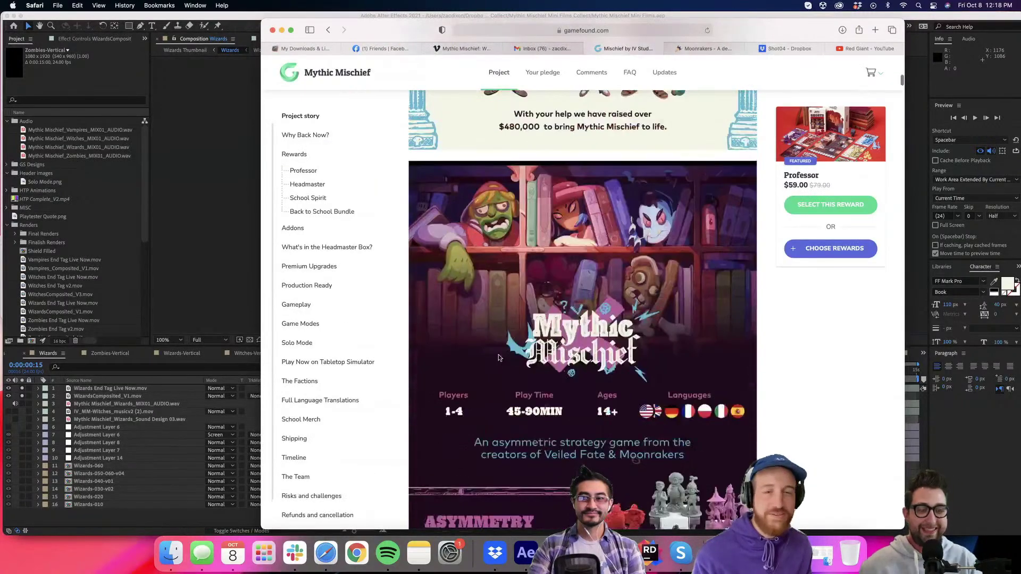
scroll(498, 363, "up", 20)
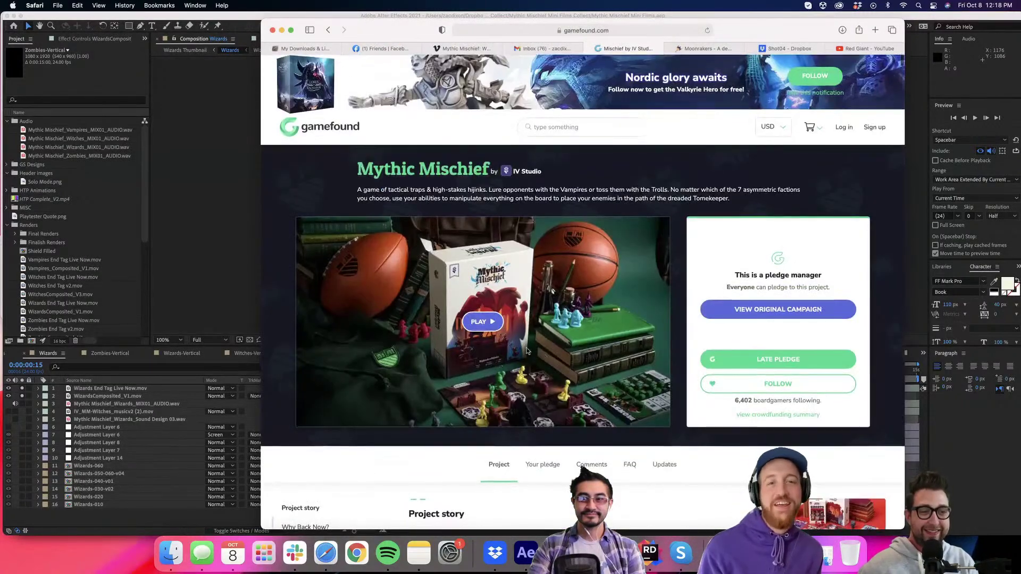
scroll(531, 309, "down", 15)
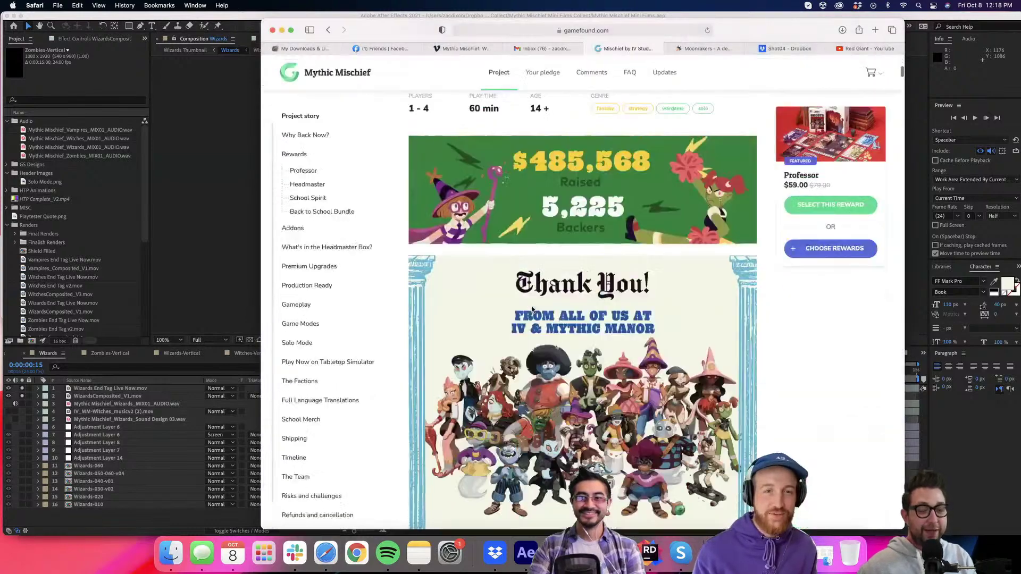
scroll(550, 346, "down", 10)
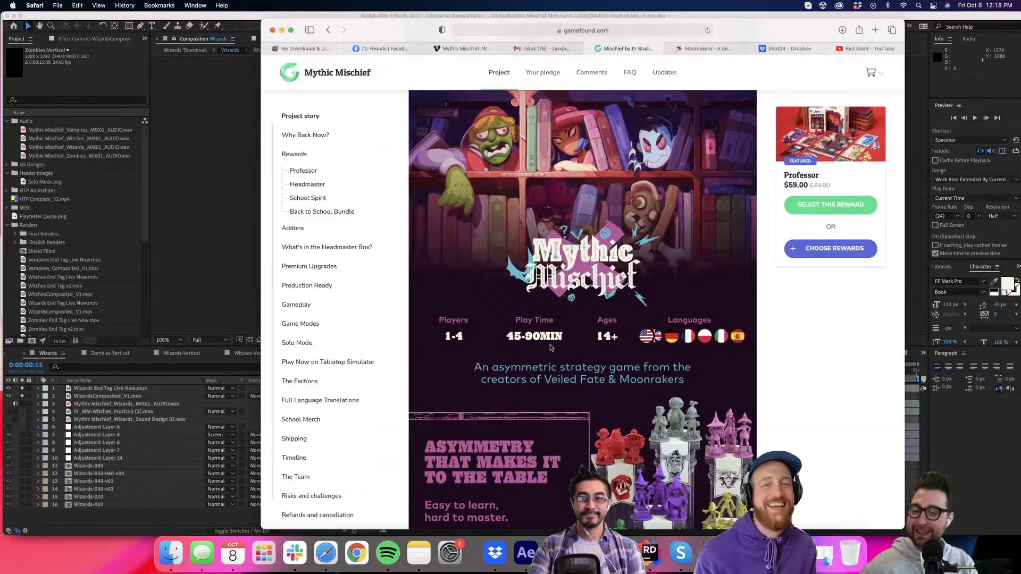
scroll(551, 347, "down", 12)
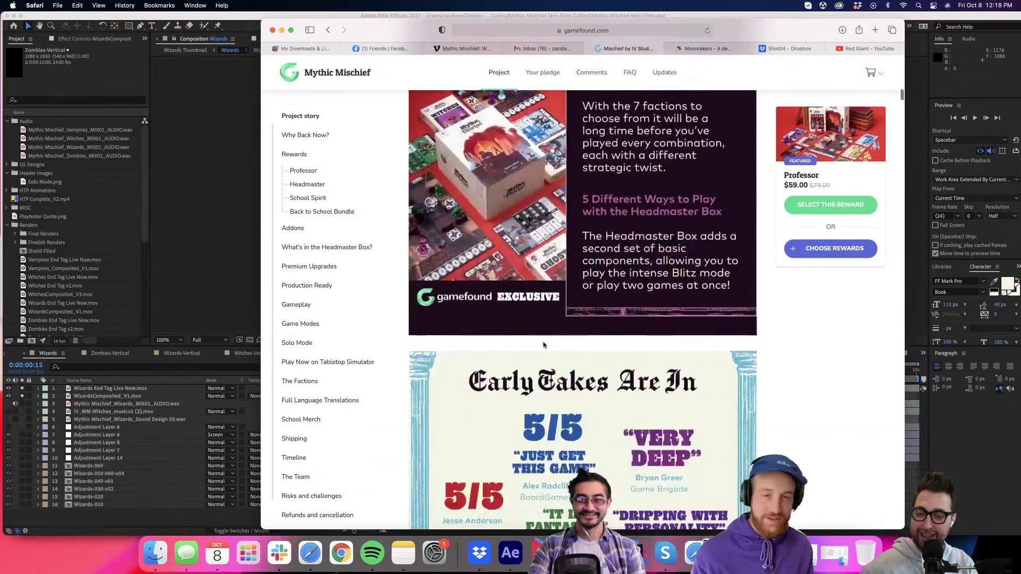
scroll(543, 345, "down", 10)
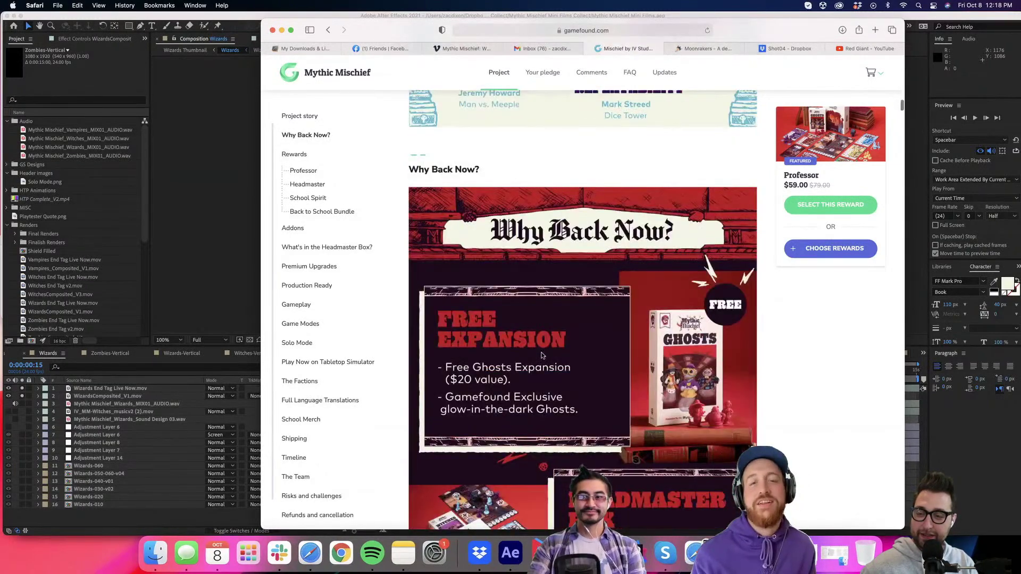
scroll(542, 355, "down", 4)
scroll(589, 195, "down", 15)
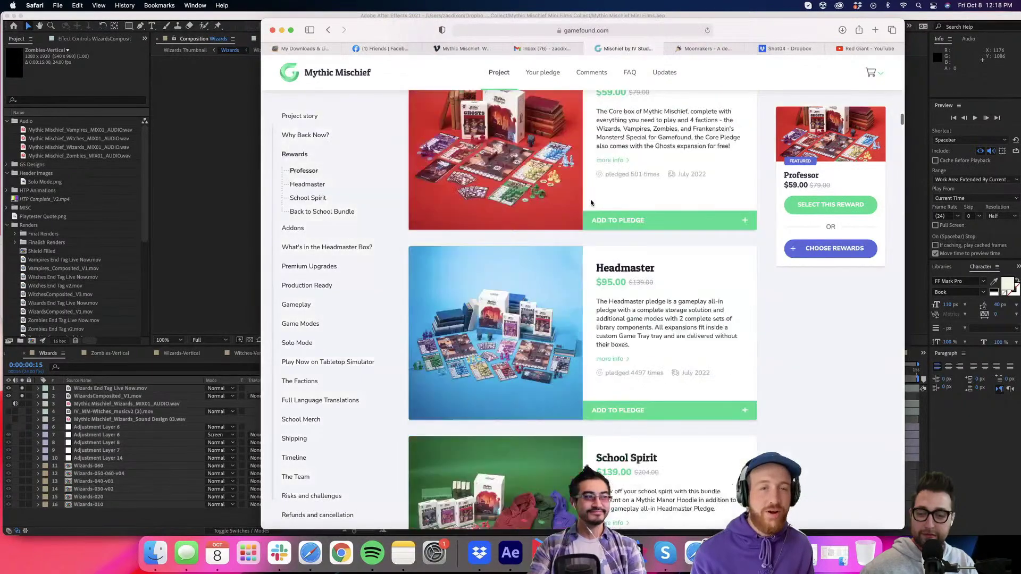
scroll(543, 249, "down", 10)
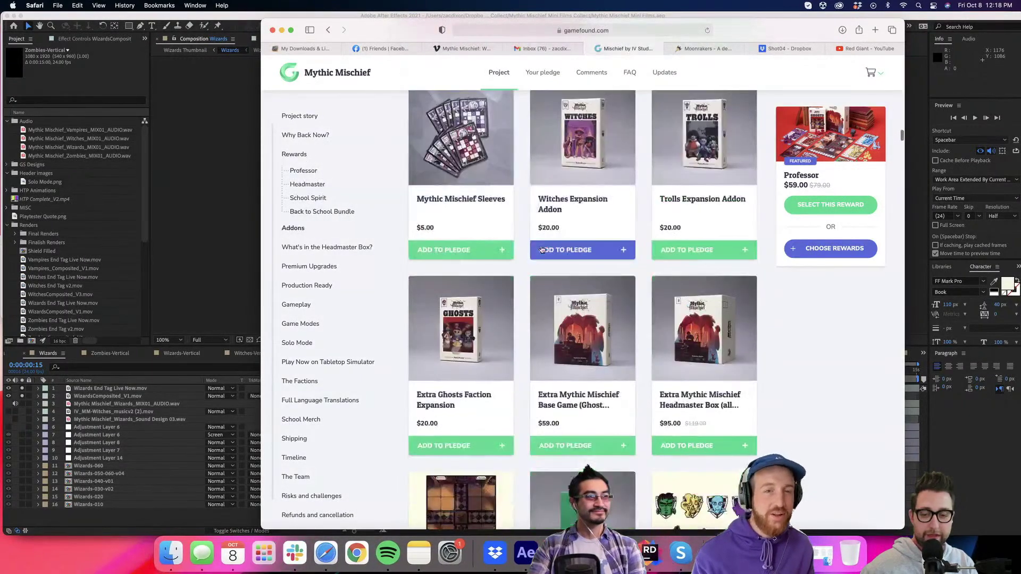
left_click(199, 234)
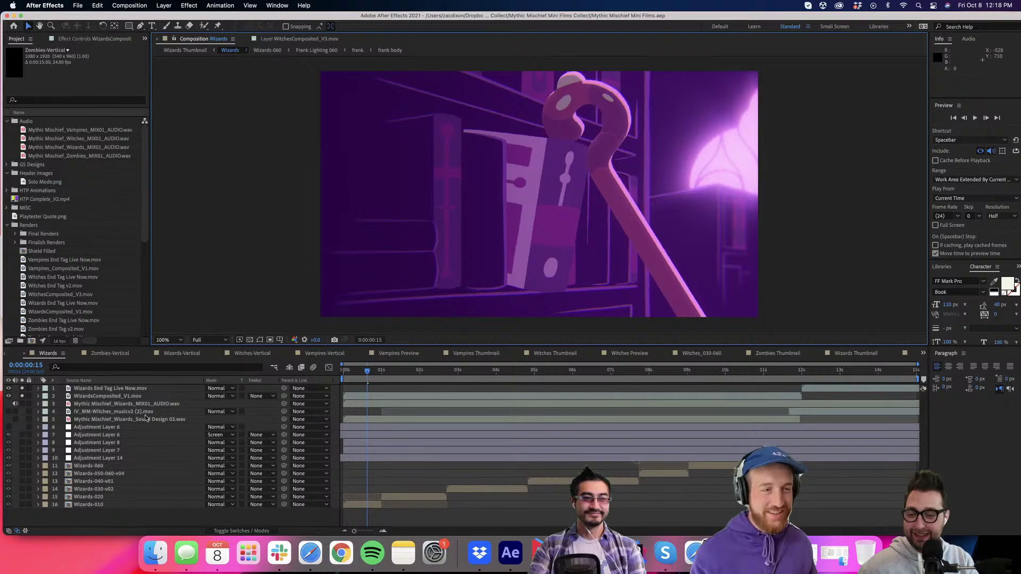
Select the WizardsComposited_V1.mov and Wizards-010 layers, then open Finder on the project folder.
left_click(133, 397)
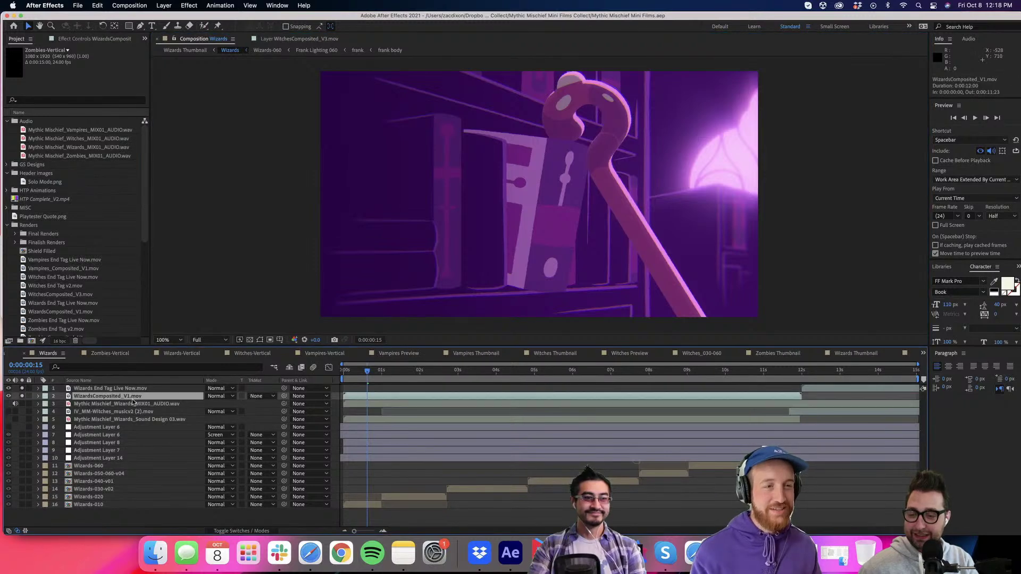
left_click(121, 506)
left_click(155, 553)
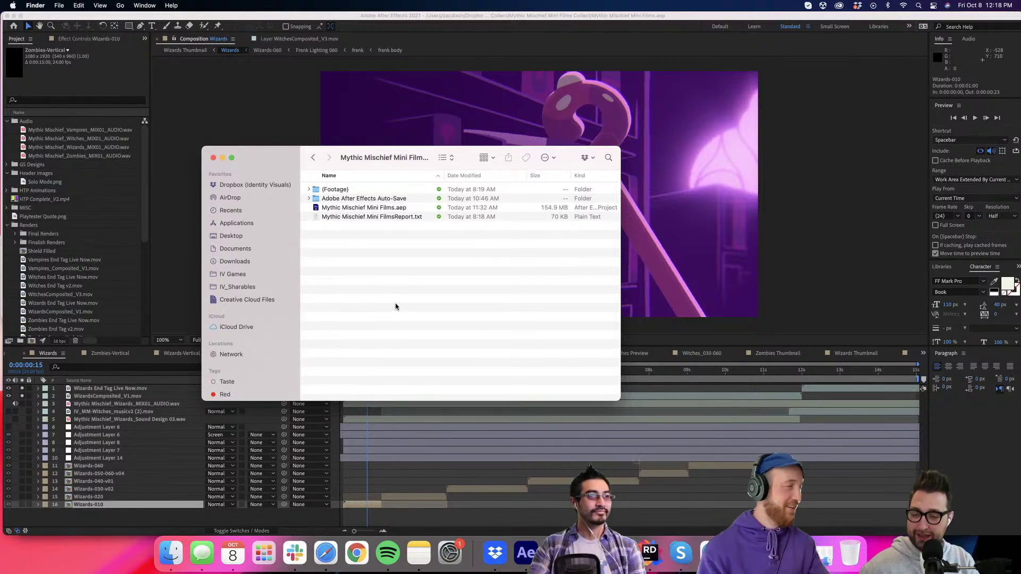
Close the Finder window showing the Mythic Mischief Mini Films folder.
left_click(214, 158)
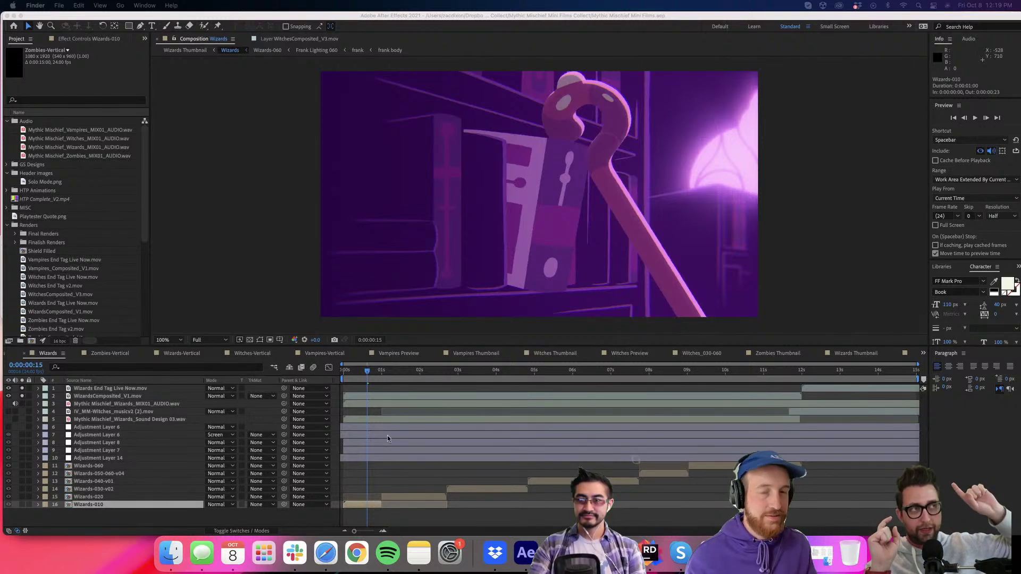
Show and enlarge the Effects & Presets panel, then select the WizardsComposited_V1.mov layer.
left_click(386, 470)
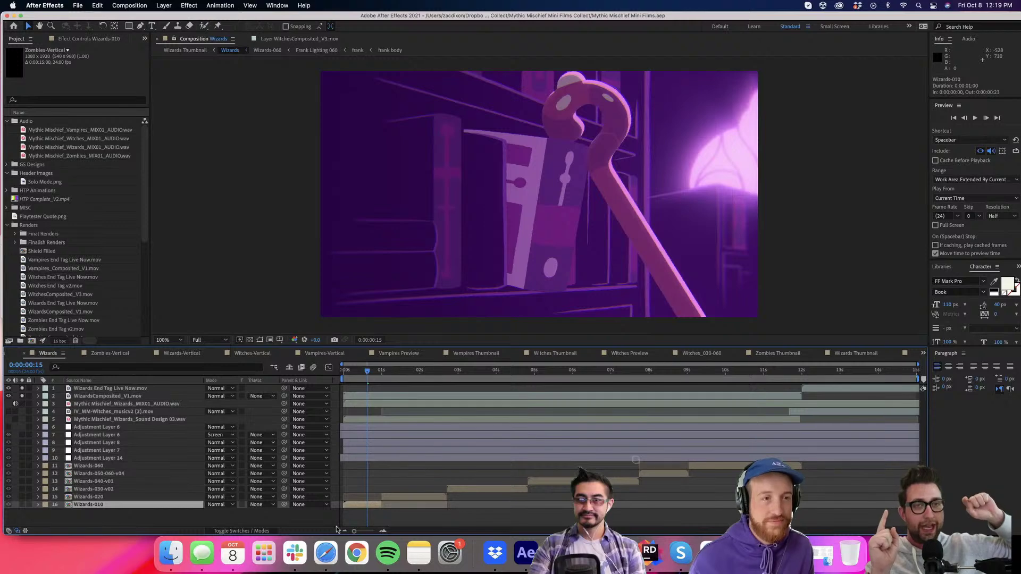
left_click(355, 519)
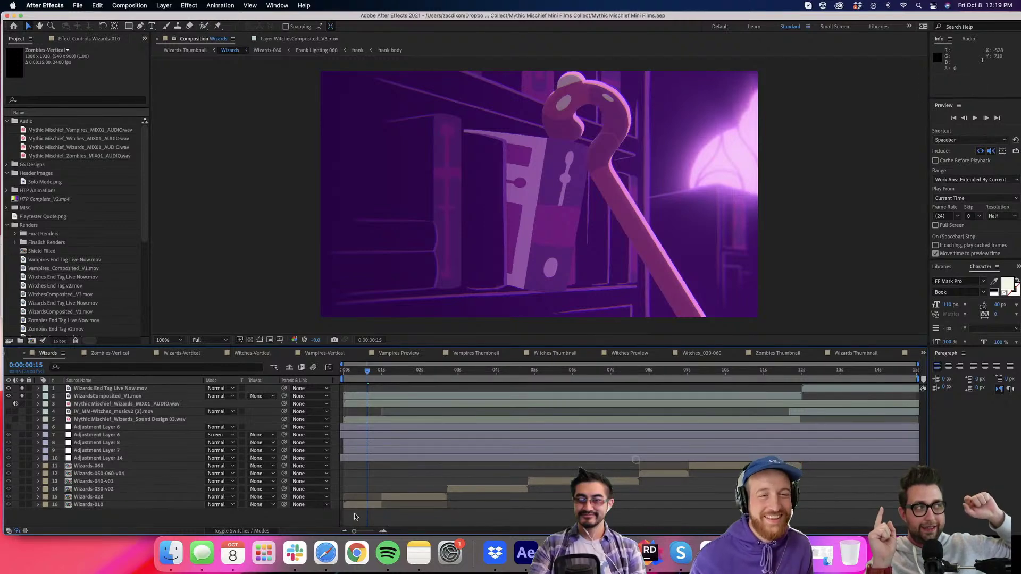
left_click(944, 267)
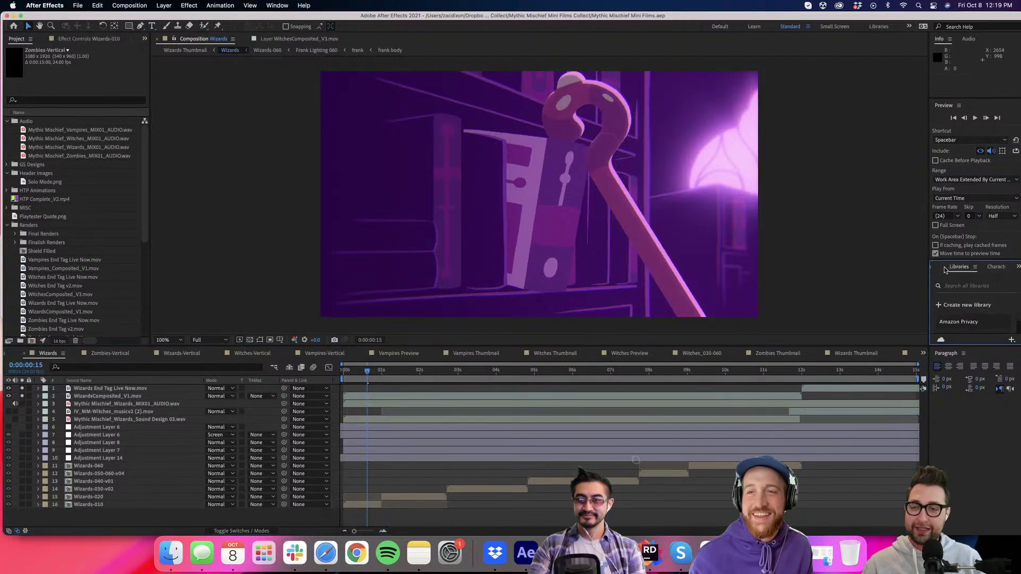
left_click_drag(947, 260, 947, 232)
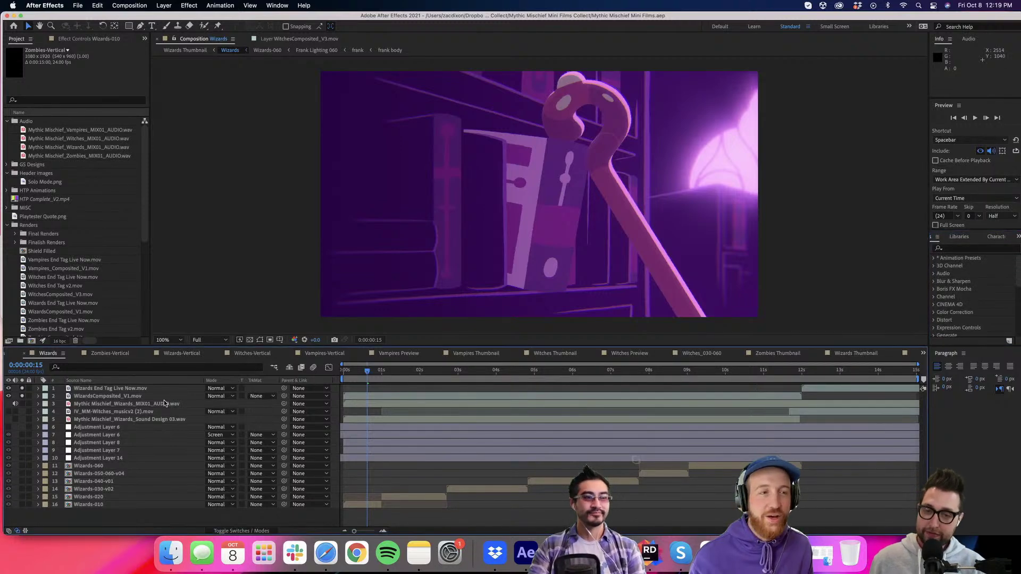
left_click(73, 396)
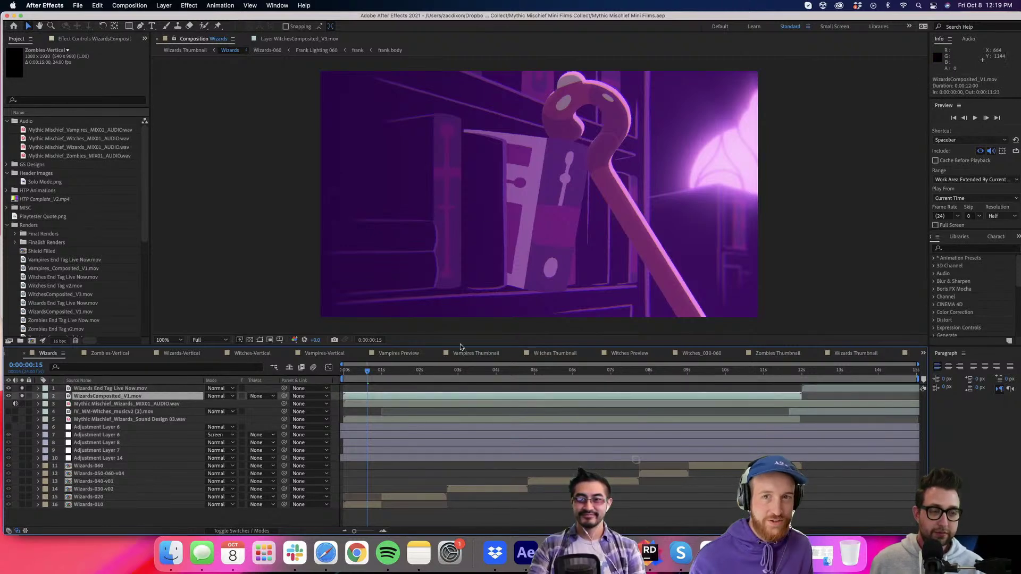
Open the Wizards-010 precomp and inspect Adjustment Layer 30's Deep Glow settings.
double_click(359, 505)
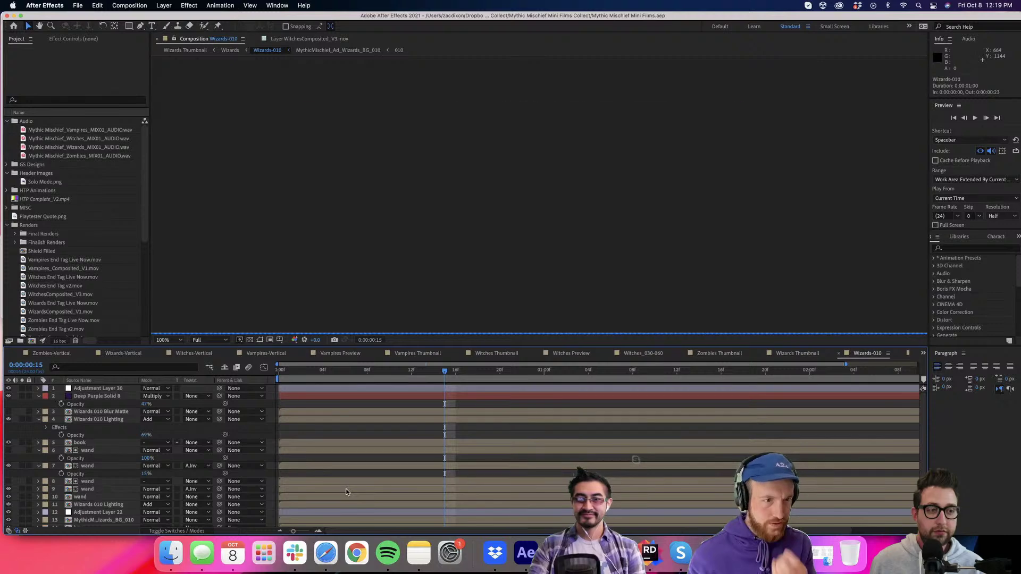
left_click(99, 389)
left_click(80, 40)
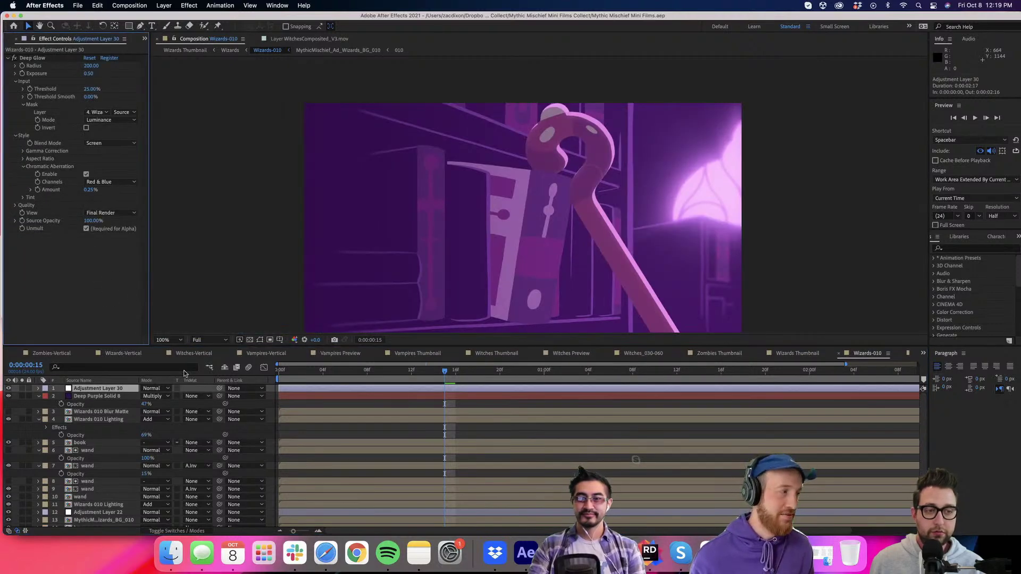
scroll(253, 410, "down", 2)
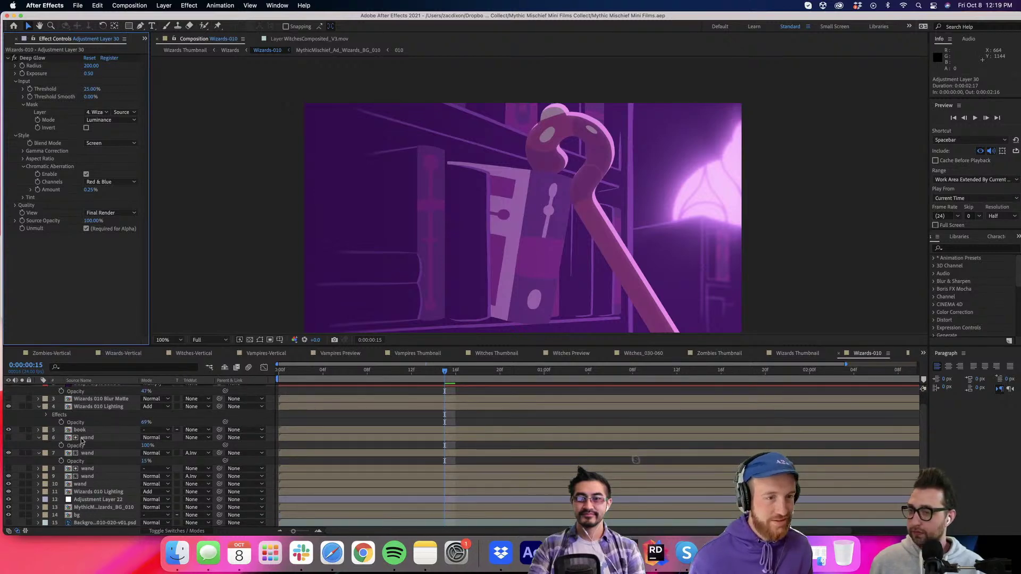
scroll(37, 505, "up", 2)
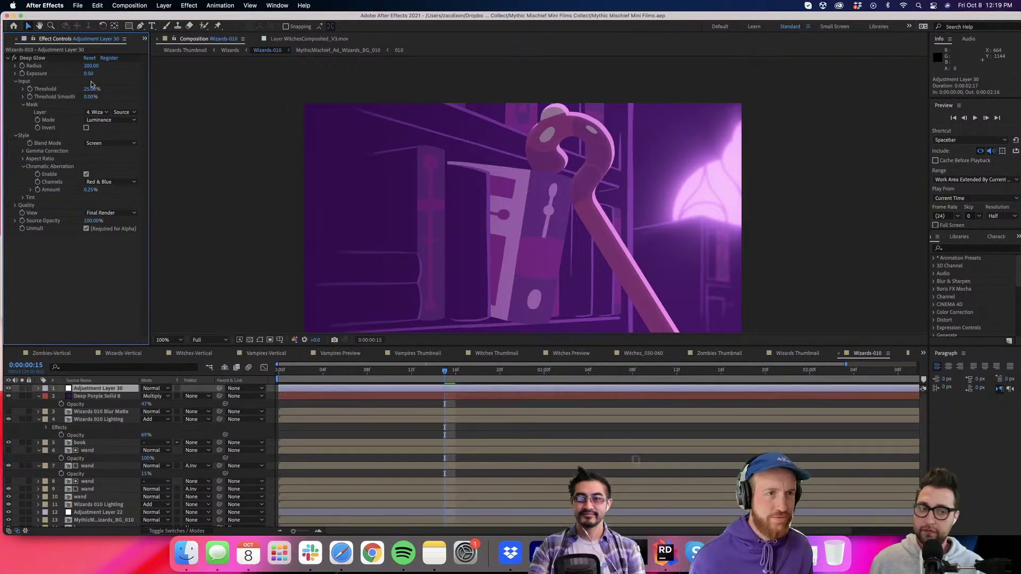
left_click(110, 60)
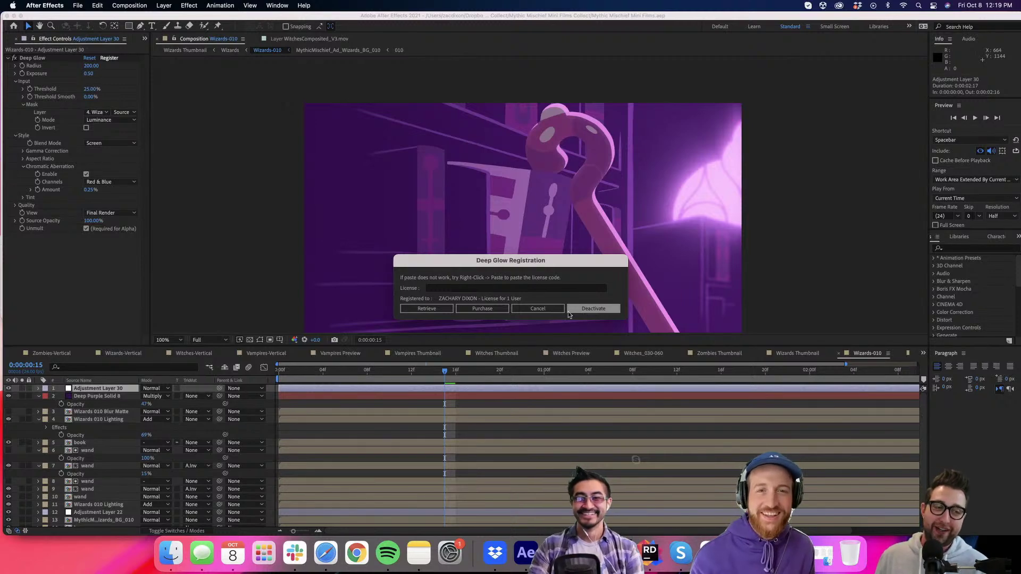
left_click(537, 309)
left_click(37, 60)
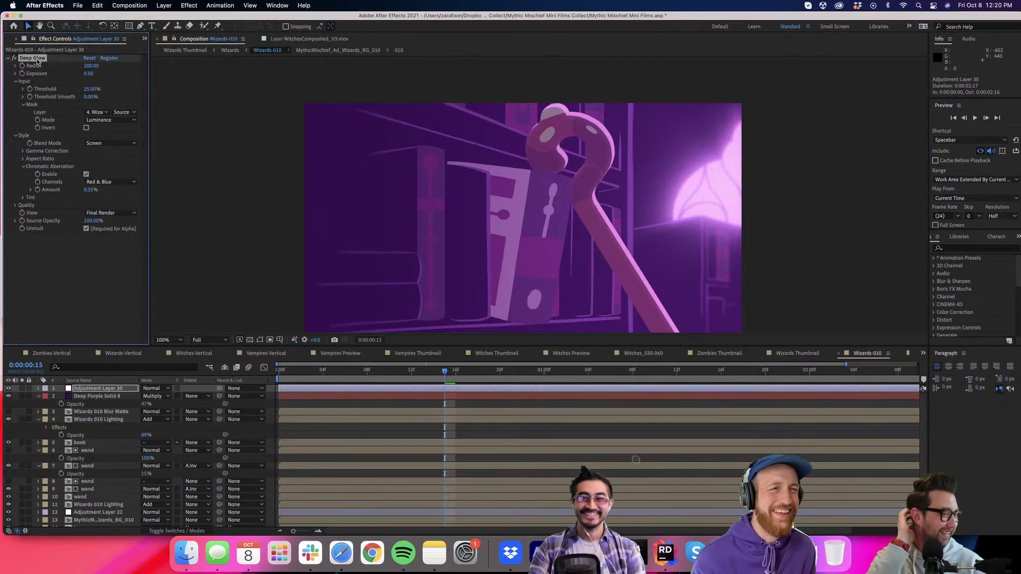
right_click(37, 62)
key("Escape")
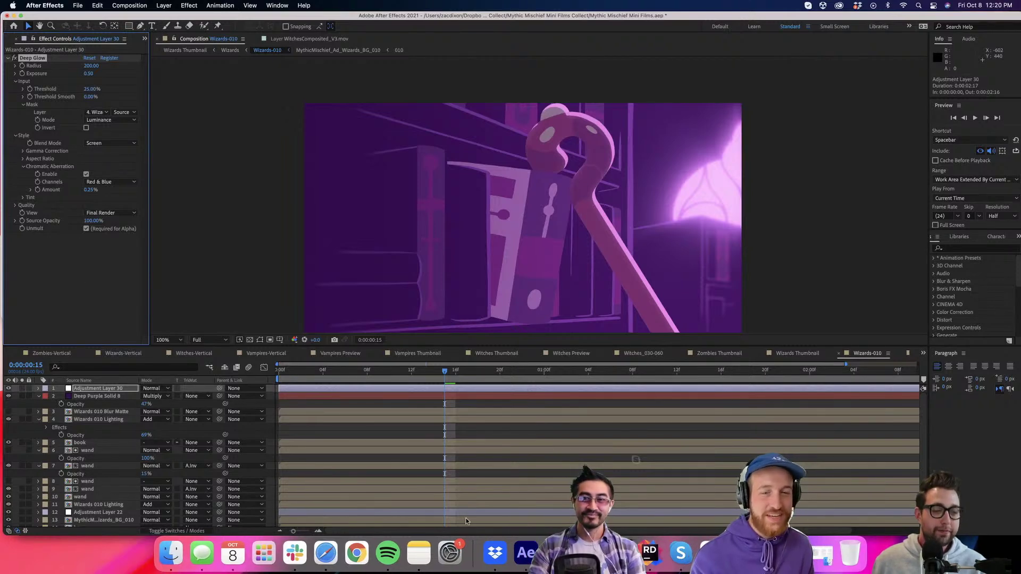
Toggle layer visibility to compare the glow, view the bg alone, and isolate the wand layers.
left_click(322, 420)
left_click(120, 391)
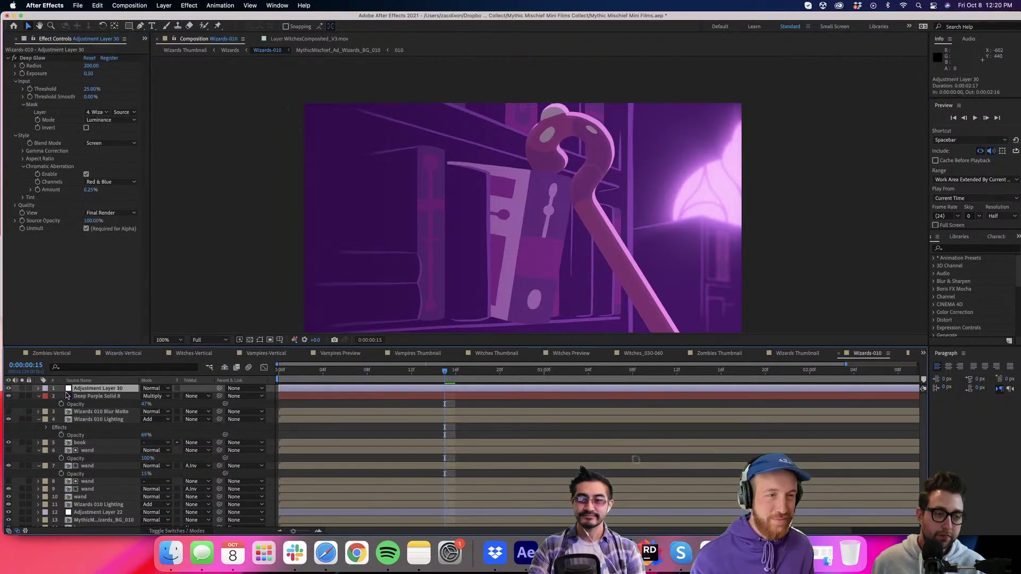
left_click(8, 389)
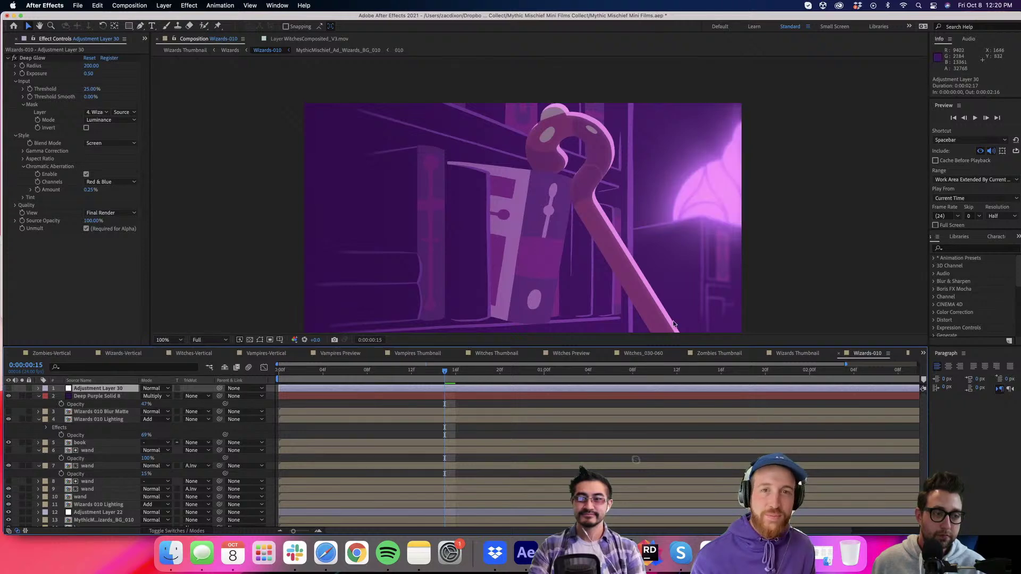
scroll(69, 478, "down", 2)
left_click(69, 515)
left_click(22, 515)
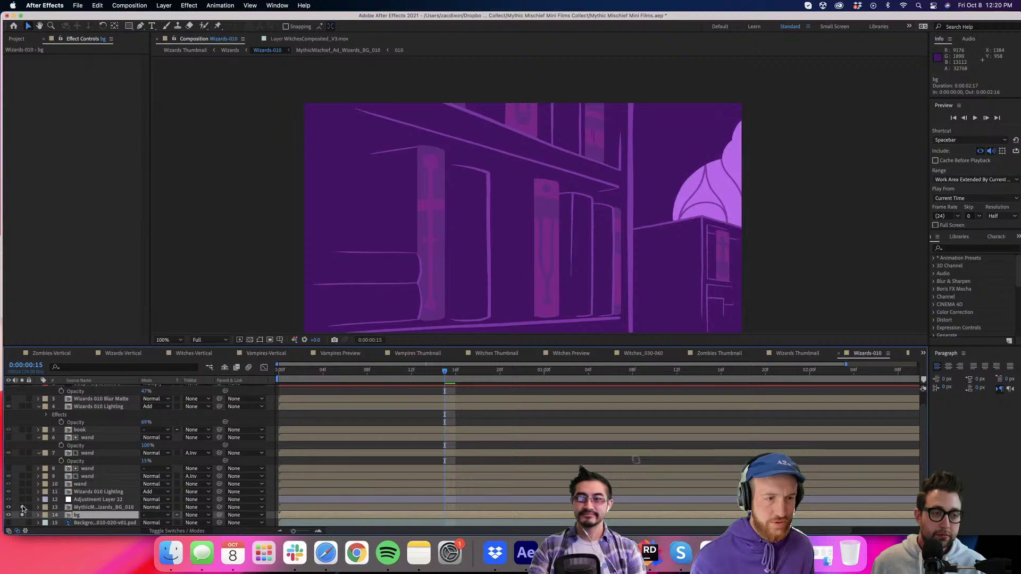
left_click(87, 500)
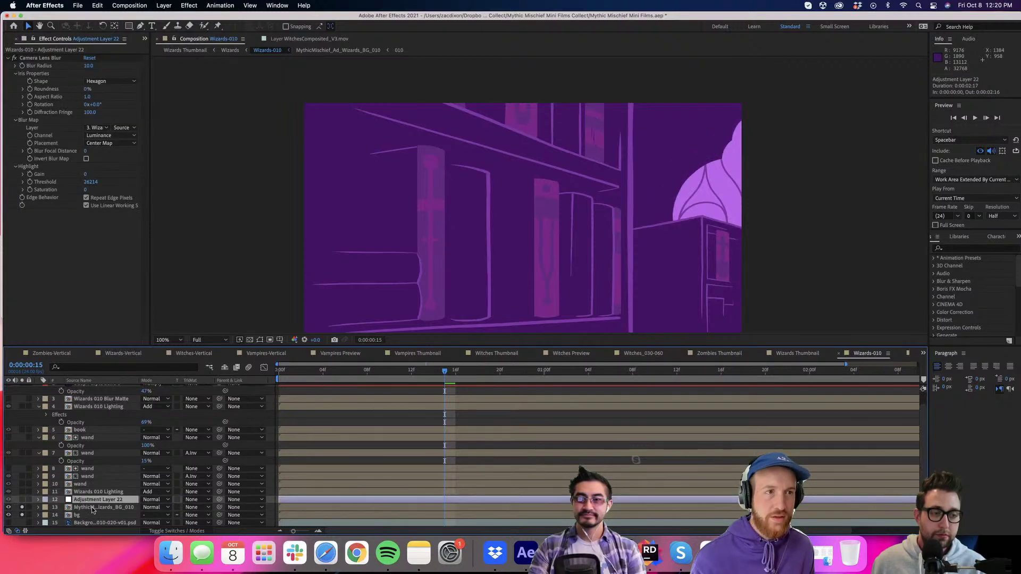
left_click(92, 508)
left_click_drag(22, 499, 22, 477)
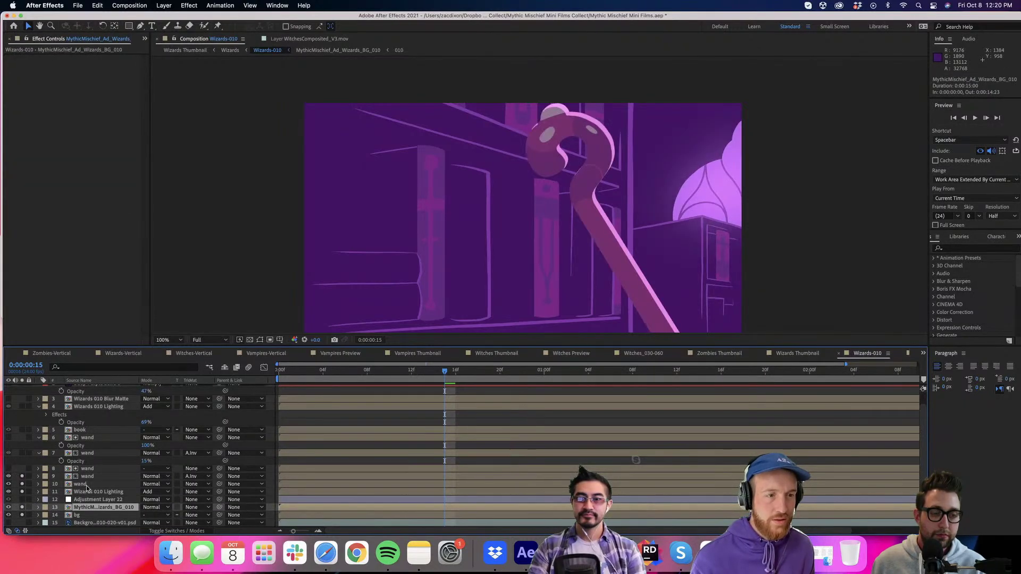
Add Adjustment Layer 44 at the top of the Wizards-010 layer stack.
scroll(96, 453, "up", 3)
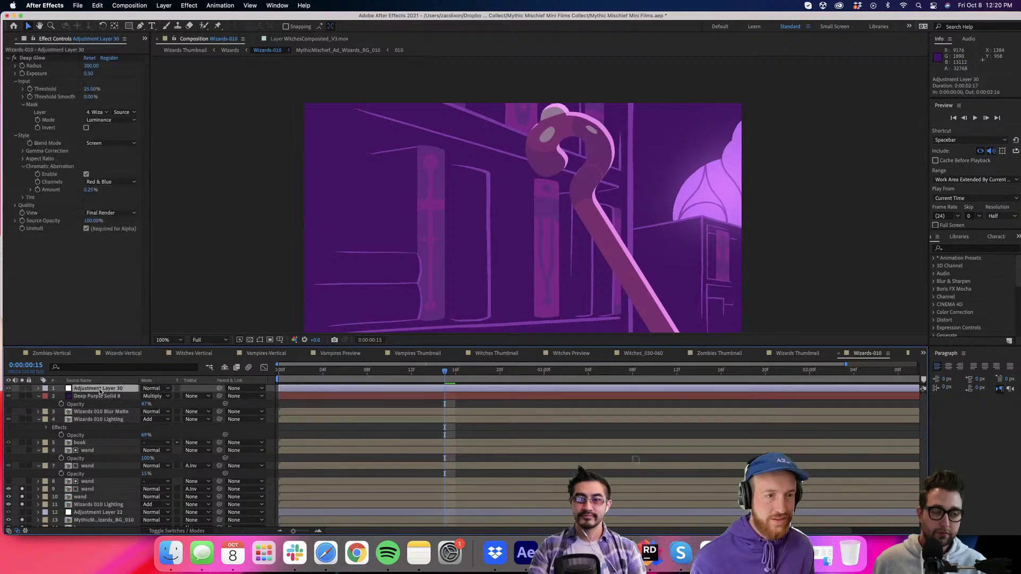
left_click(316, 389)
key("super+alt+y")
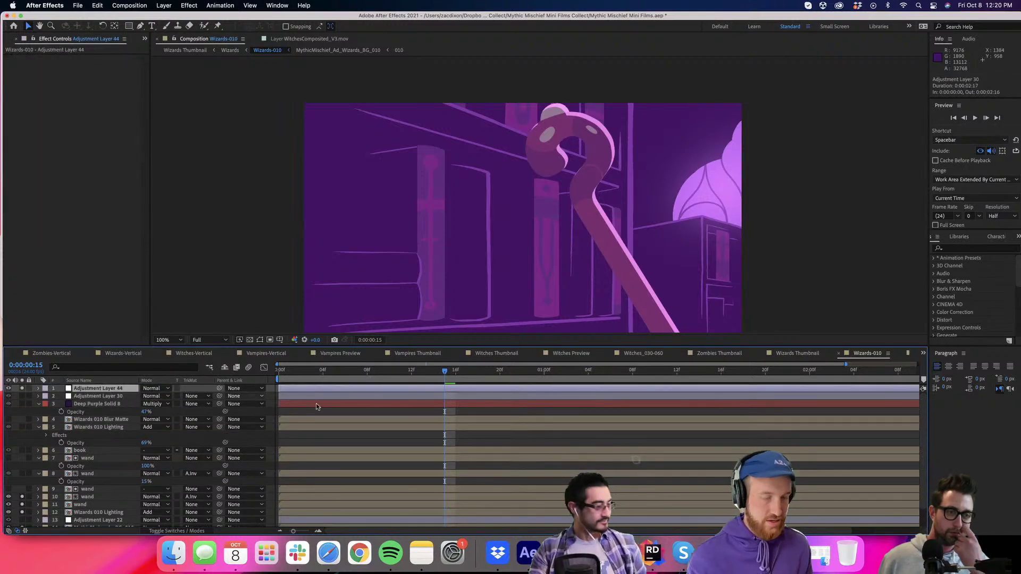
Apply Fast Box Blur to the adjustment layer with a blur radius of 20.
left_click(963, 248)
type("fast")
double_click(976, 304)
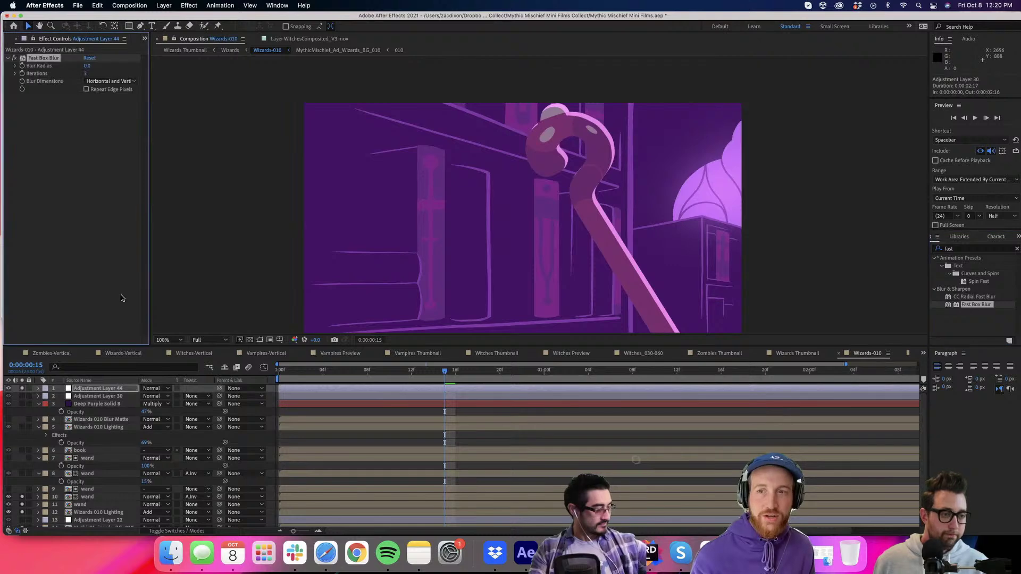
left_click_drag(89, 67, 100, 69)
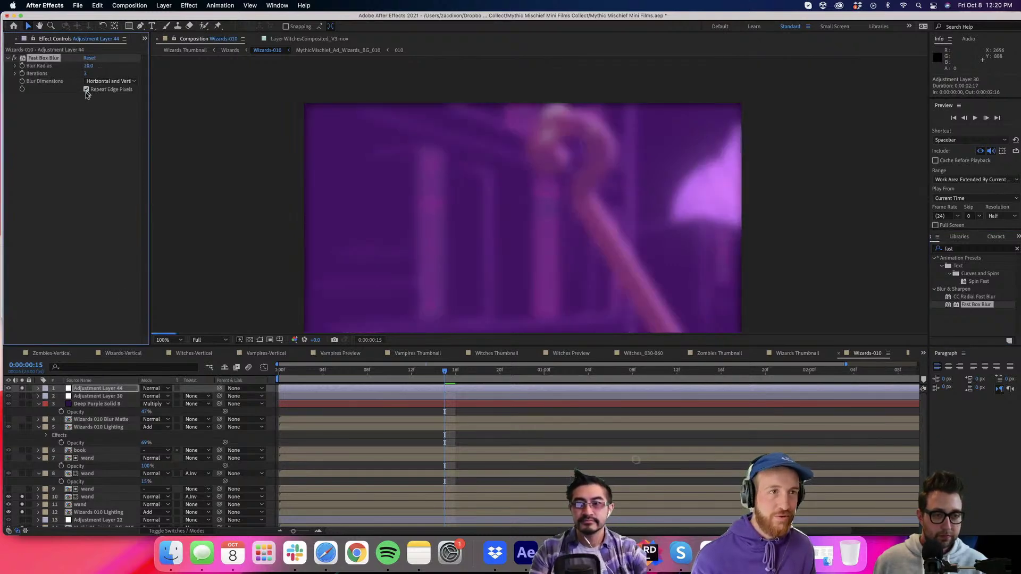
Set the layer's blend mode to Screen and preview the glow soloed.
left_click(155, 389)
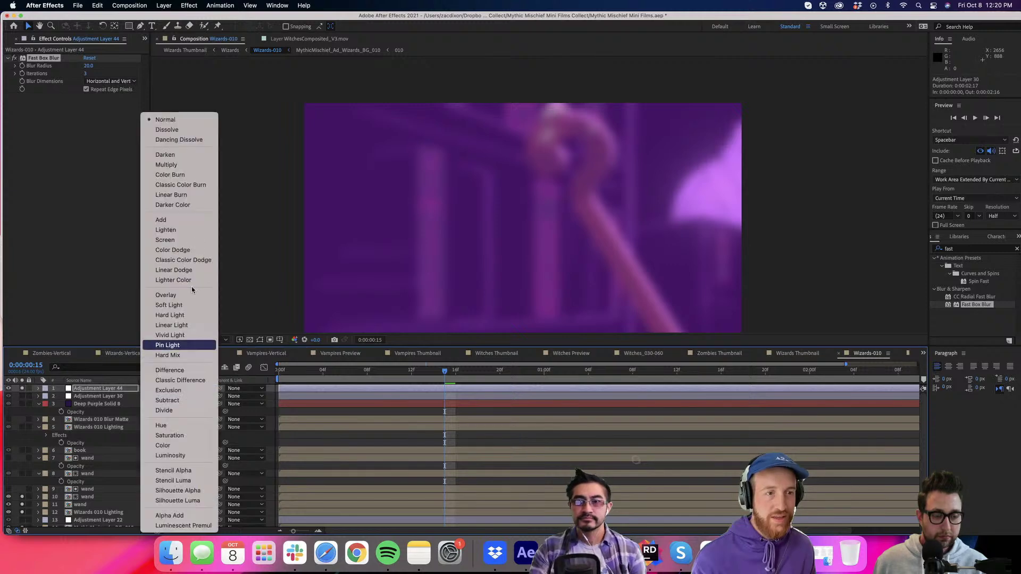
left_click(181, 220)
left_click(162, 388)
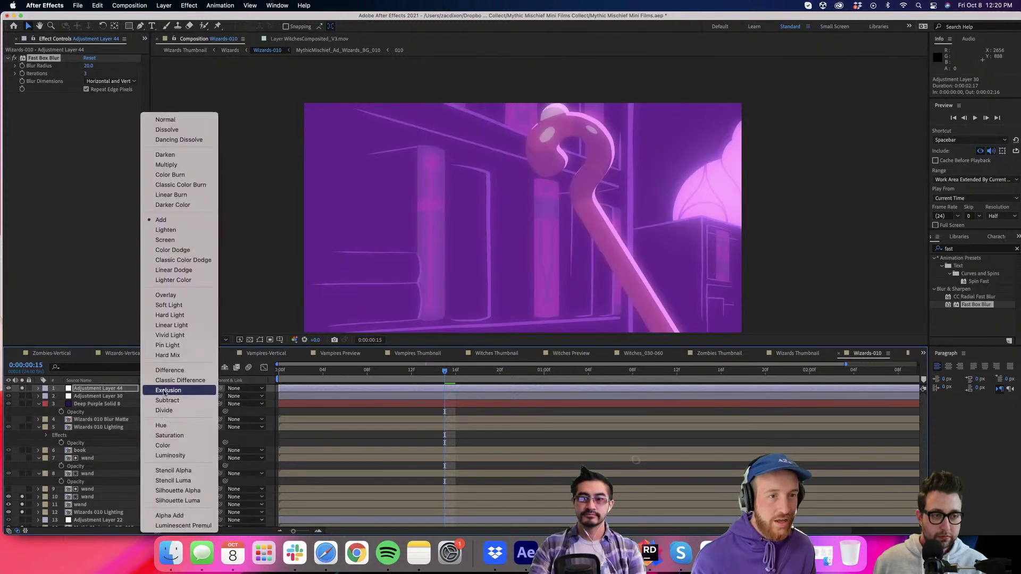
left_click(173, 240)
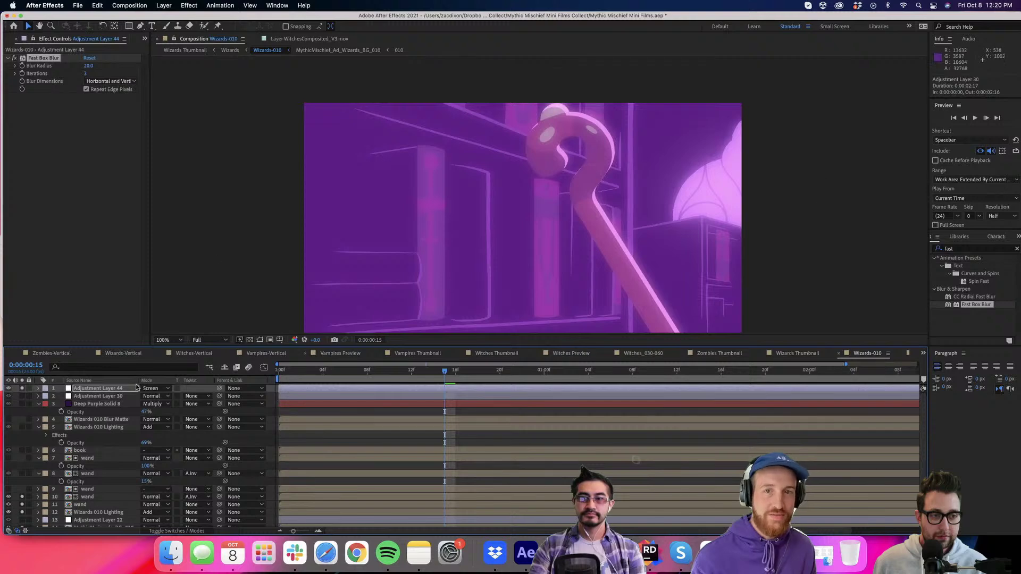
left_click(20, 389)
left_click(21, 389)
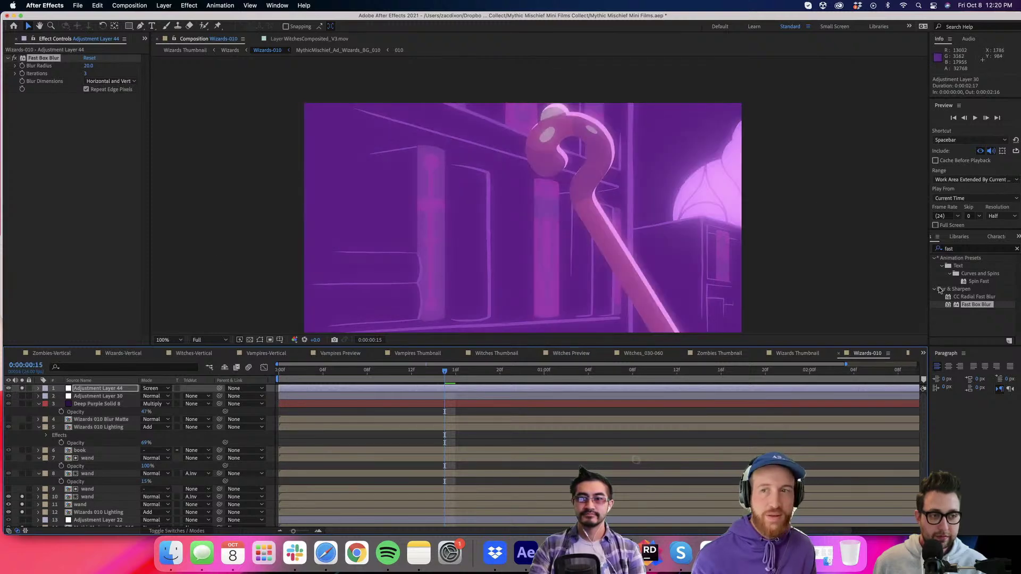
left_click(955, 248)
type("curves")
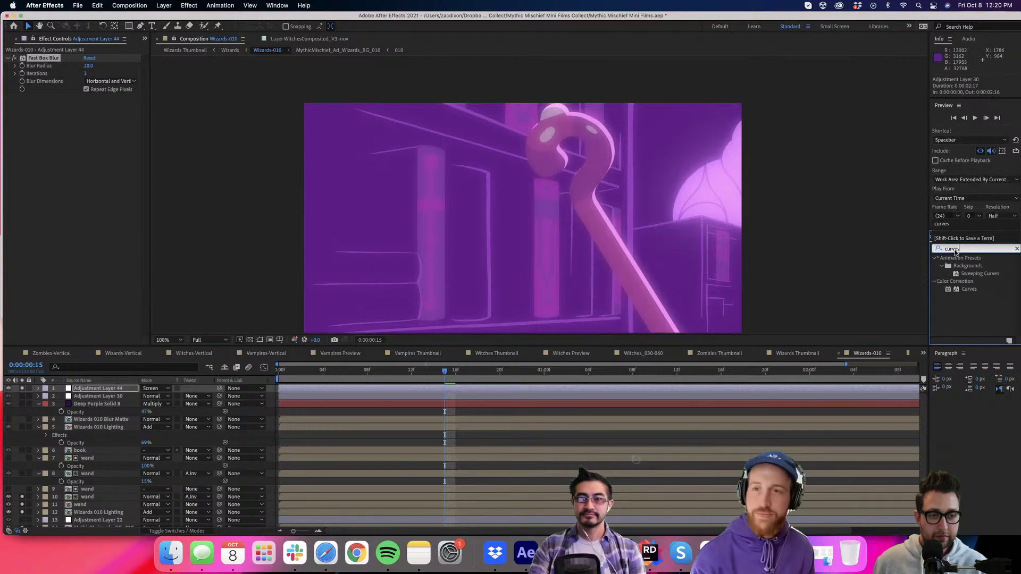
Apply Curves and bow the RGB curve down to darken the glow.
double_click(968, 289)
left_click_drag(86, 190, 89, 213)
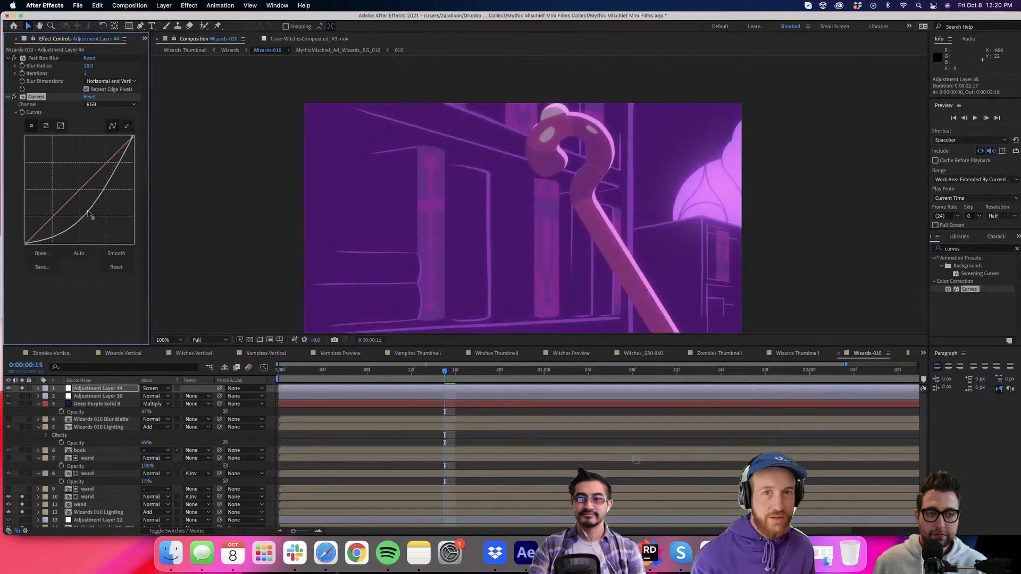
left_click(99, 389)
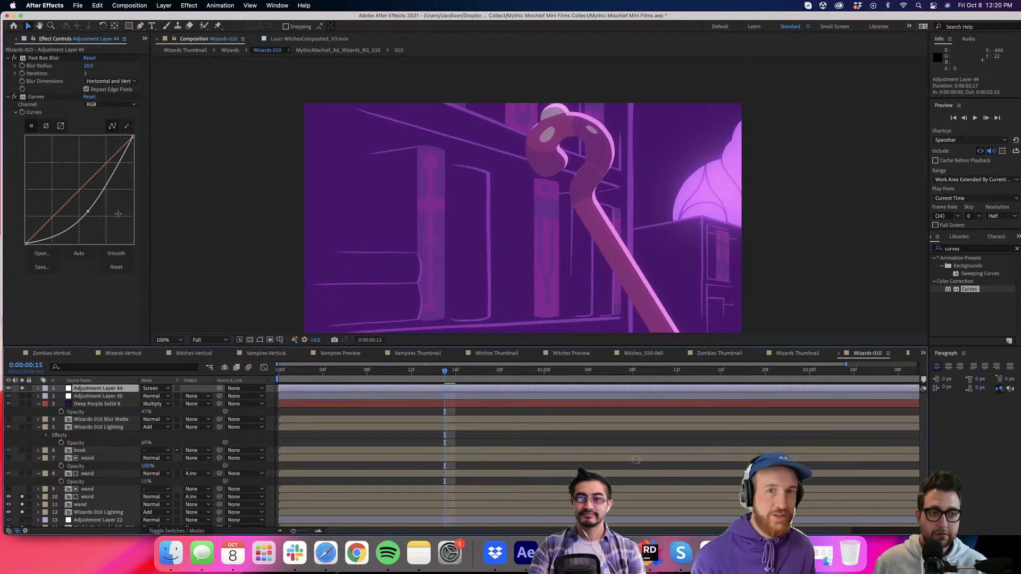
left_click(14, 97)
left_click(13, 97)
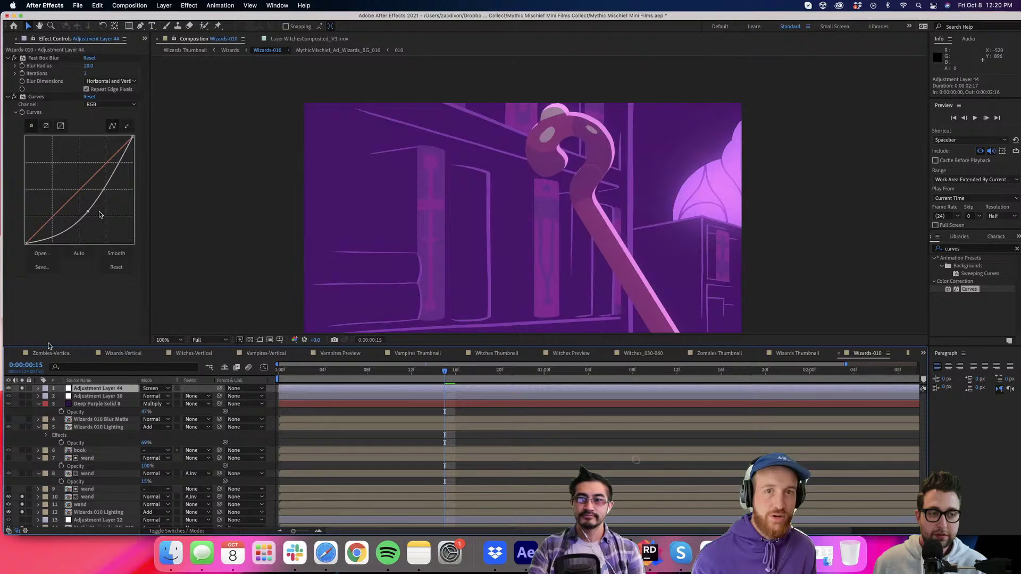
Lower the Fast Box Blur radius to 17.
left_click_drag(89, 65, 84, 70)
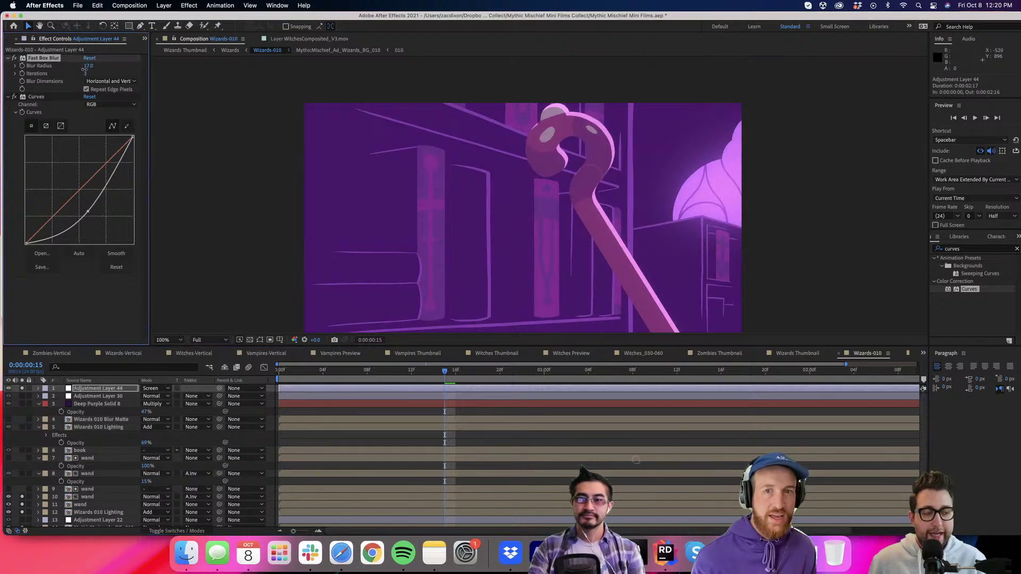
left_click(121, 393)
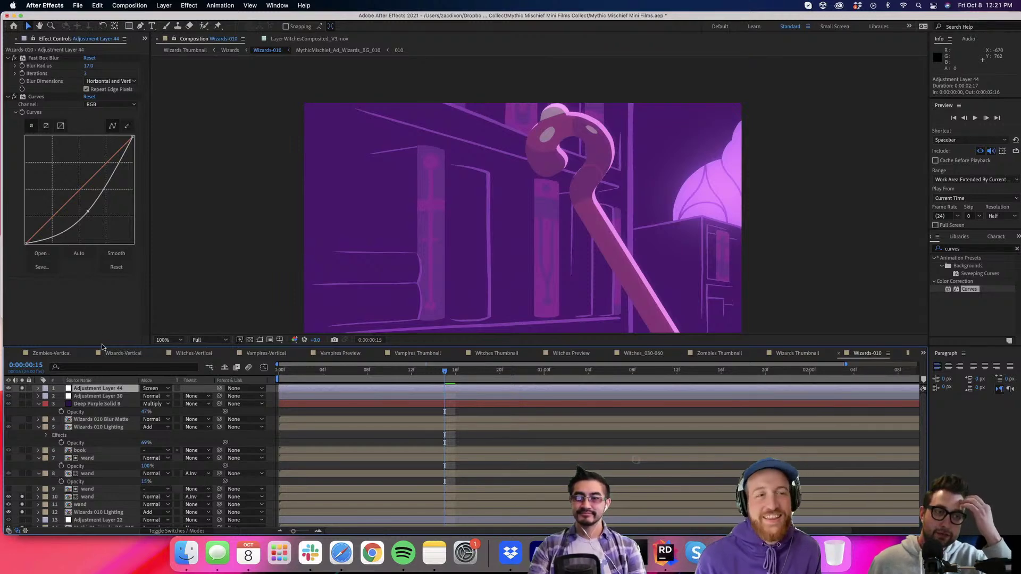
left_click(156, 388)
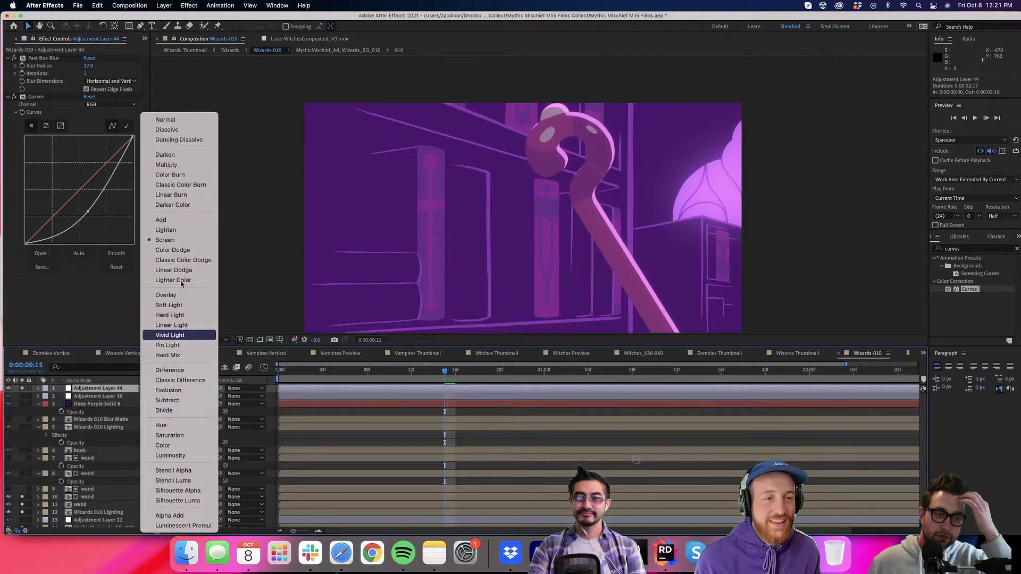
Set the glow layer's blend mode to Add and duplicate Adjustment Layer 44.
left_click(165, 220)
key("super+0")
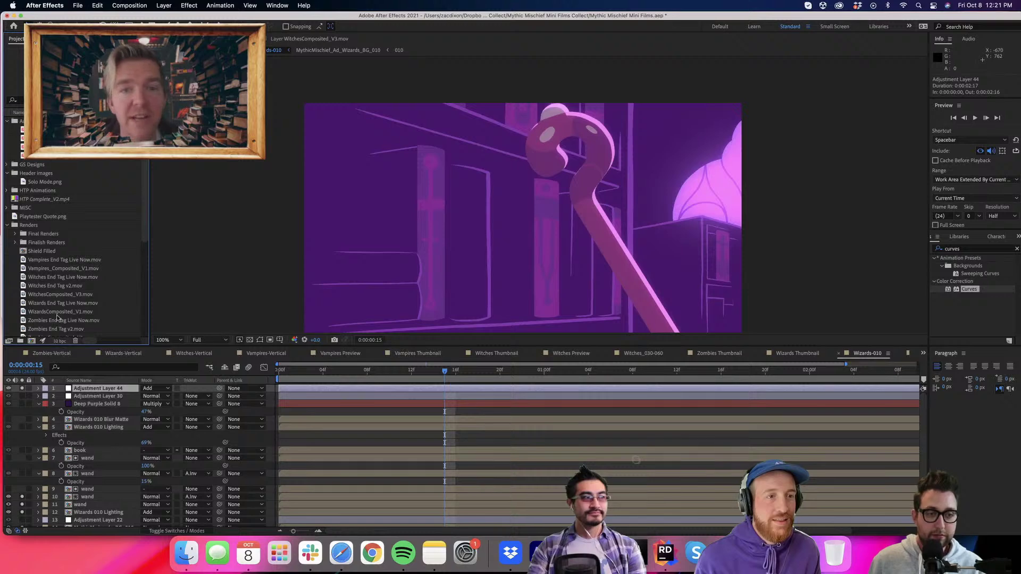
key("F3")
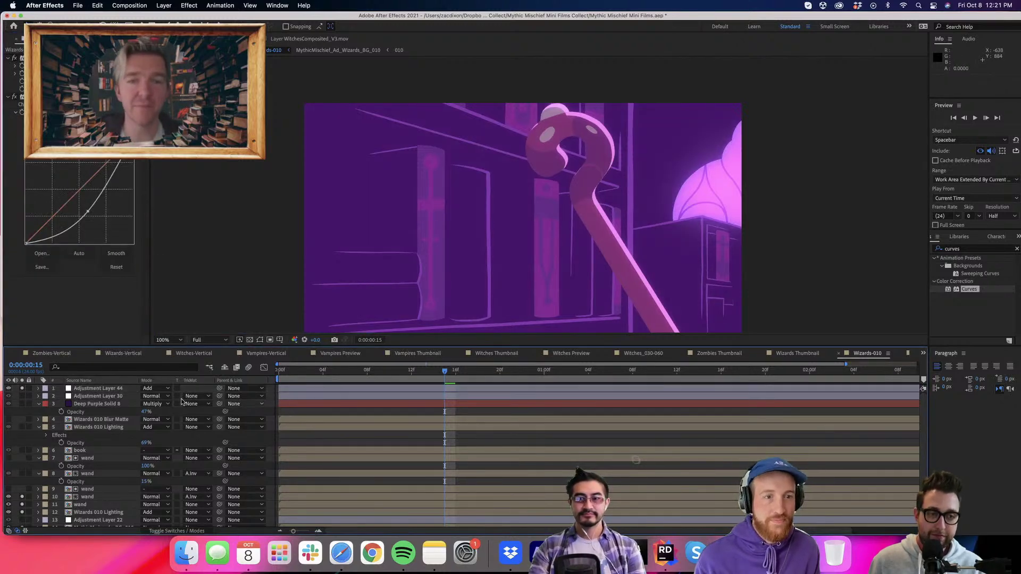
left_click(124, 388)
key("super+d")
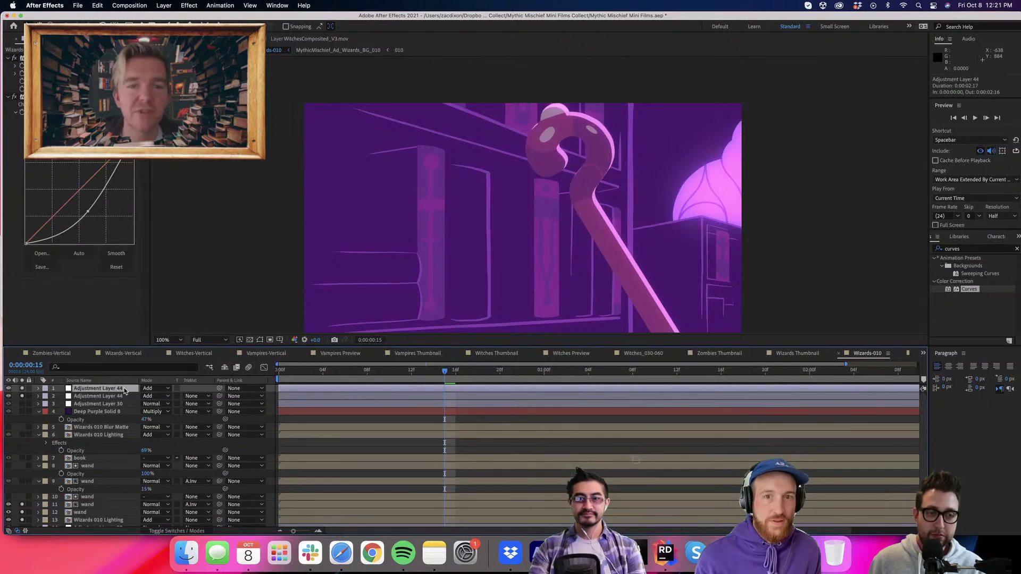
key("super+d")
key("super+d")
key("super+d")
key("super+d")
key("super+d")
key("super+d")
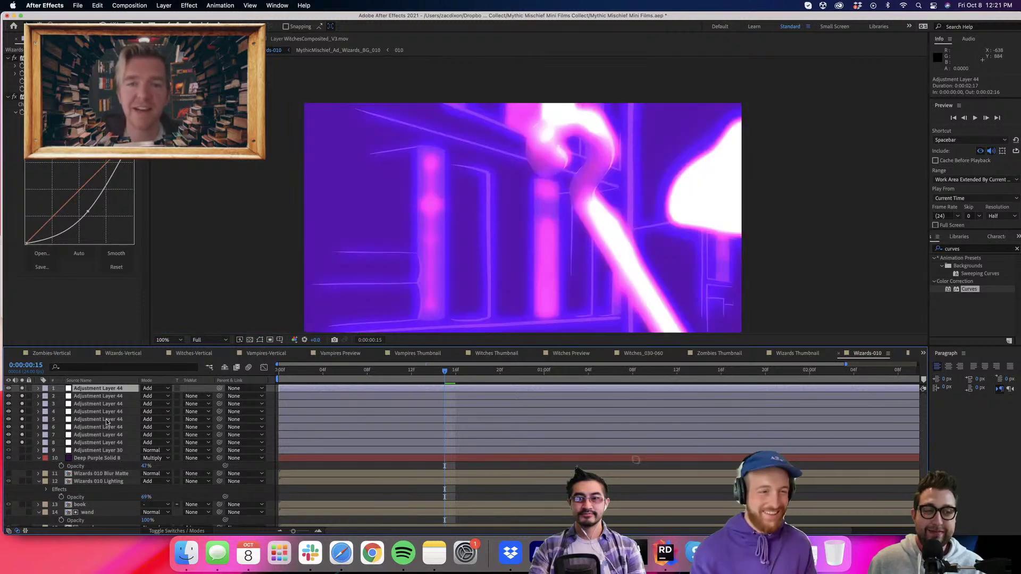
key("super+z")
key("super+z")
key("super+z")
key("super+z")
key("super+z")
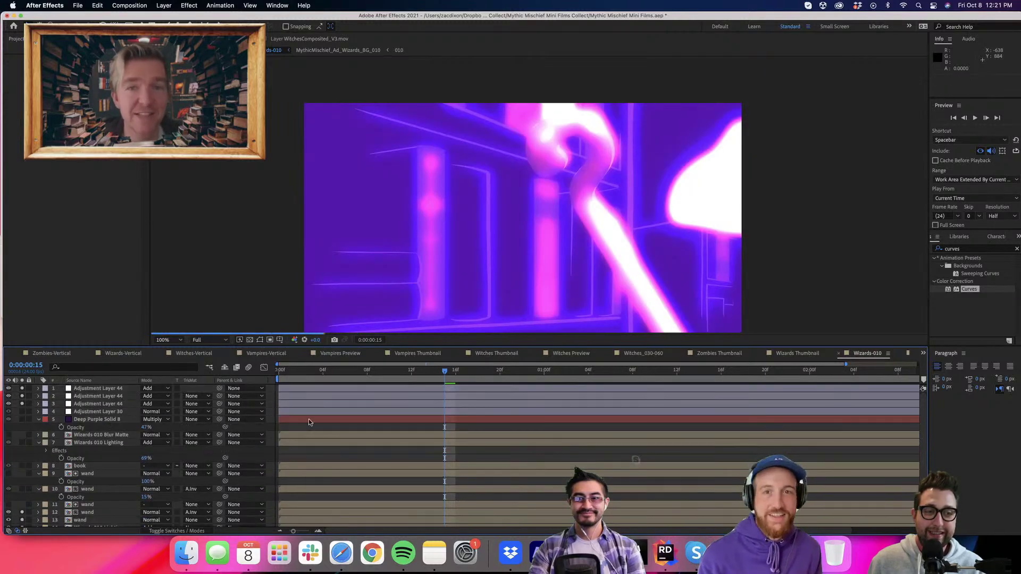
Give the top copy a 133 Horizontal Fast Box Blur and delete the extra copy.
left_click(110, 396)
left_click(111, 390)
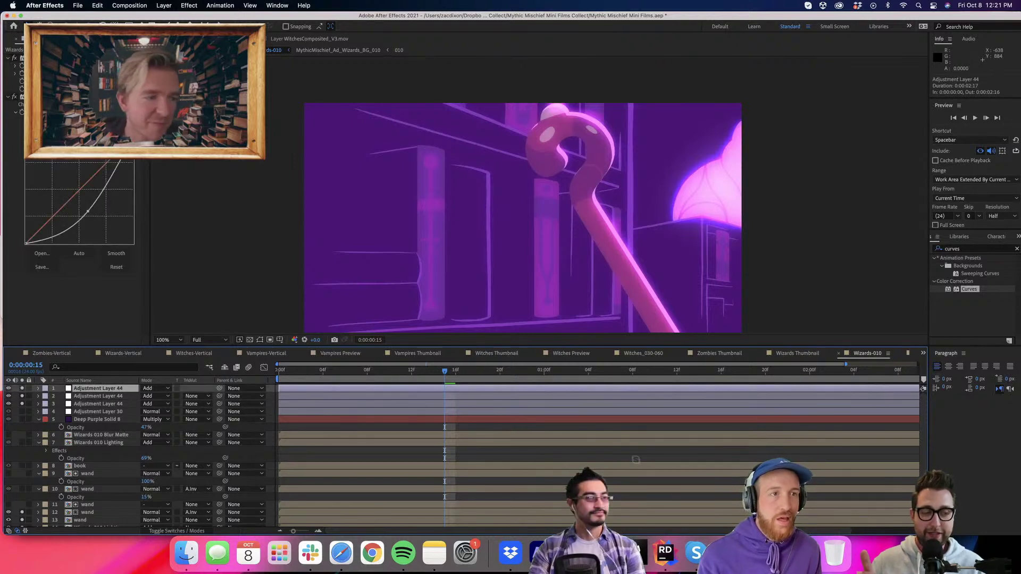
left_click(97, 326)
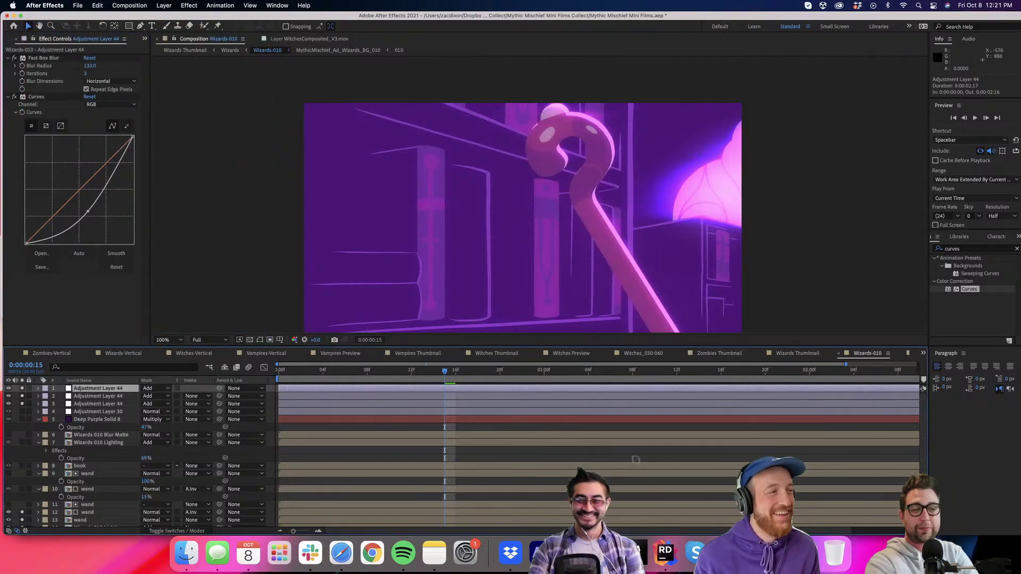
left_click(122, 397)
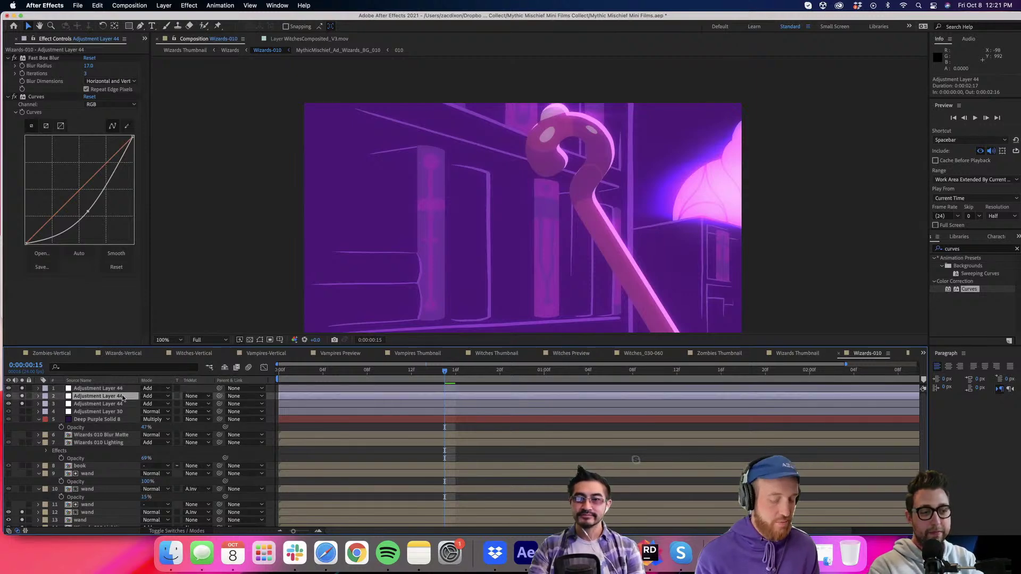
key("Delete")
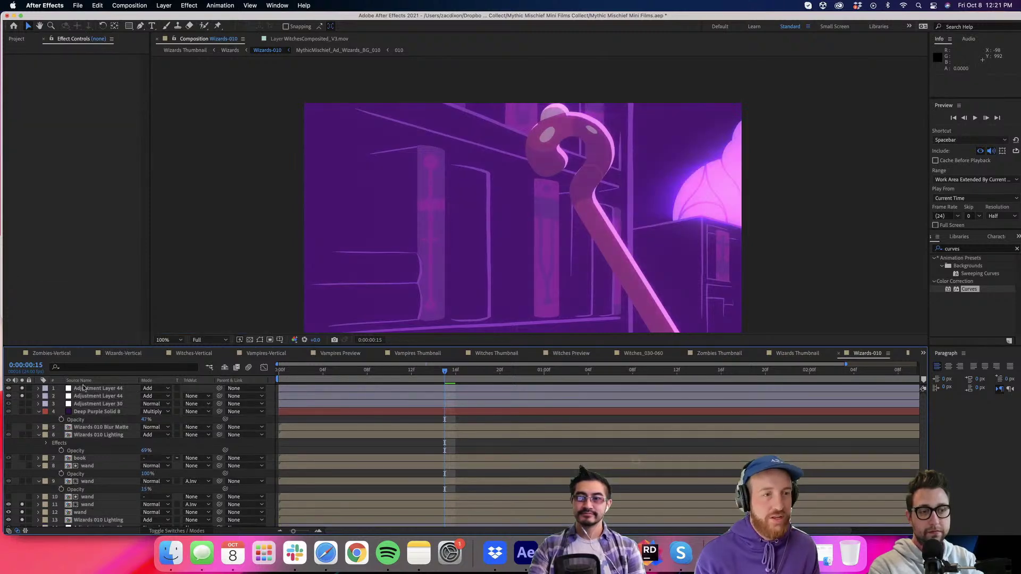
left_click(102, 388)
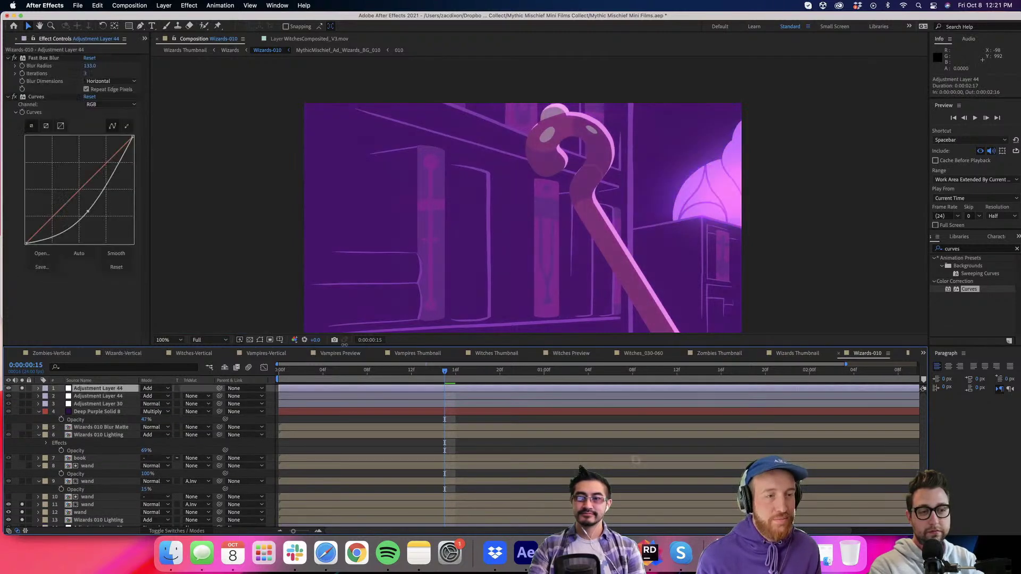
left_click(957, 250)
type("fact")
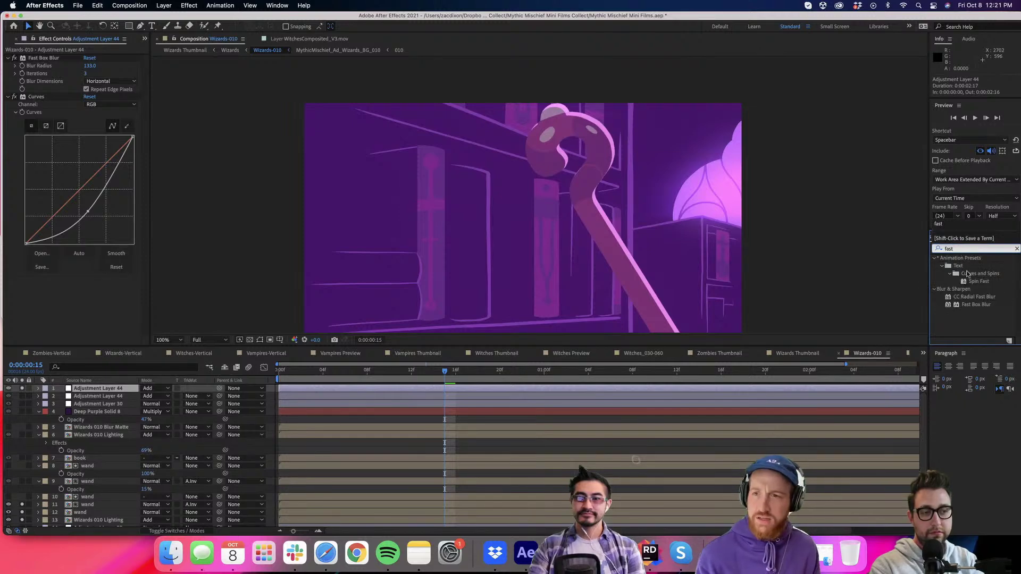
double_click(984, 297)
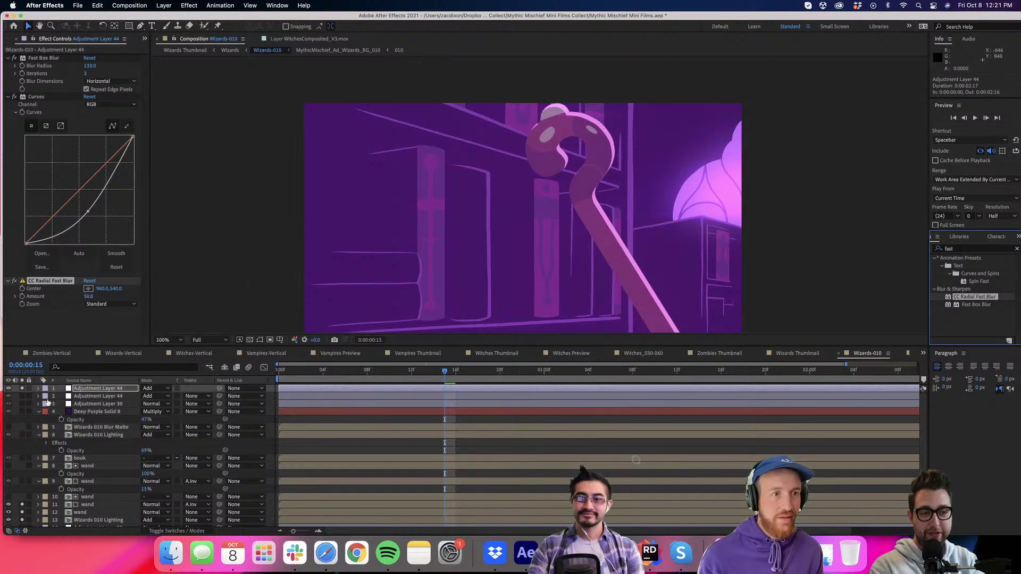
left_click_drag(59, 280, 31, 68)
left_click(88, 65)
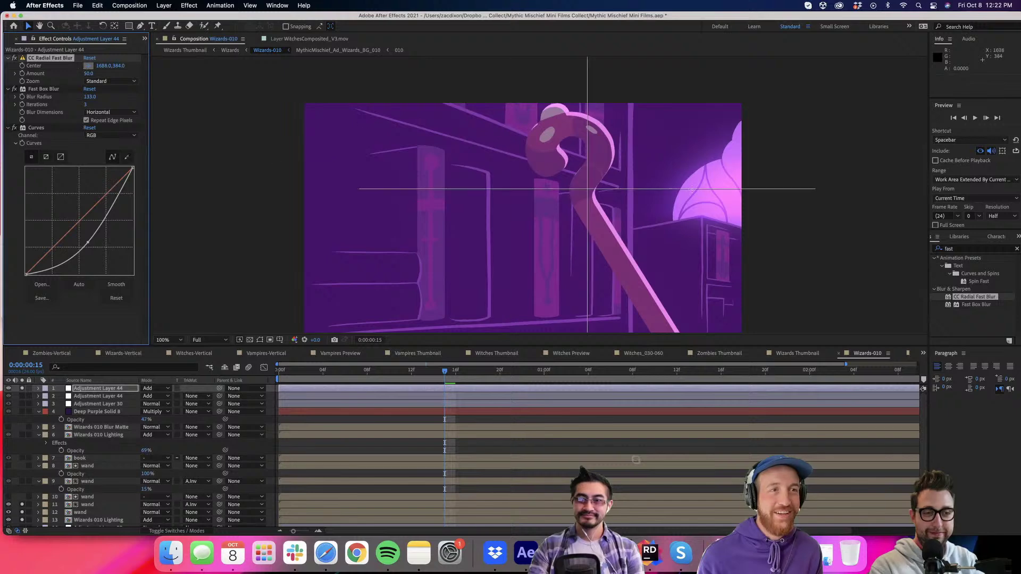
left_click(715, 190)
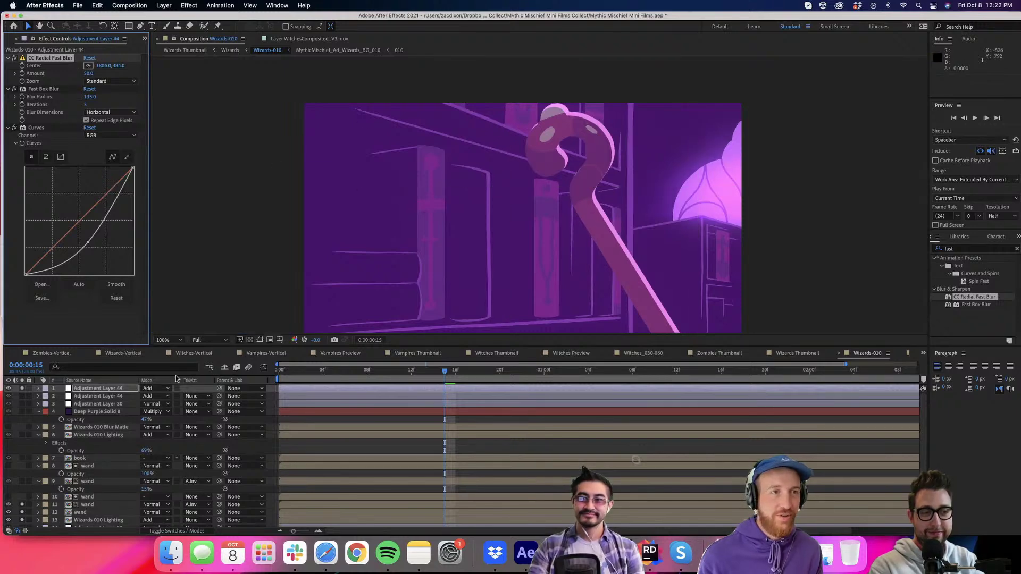
left_click(114, 81)
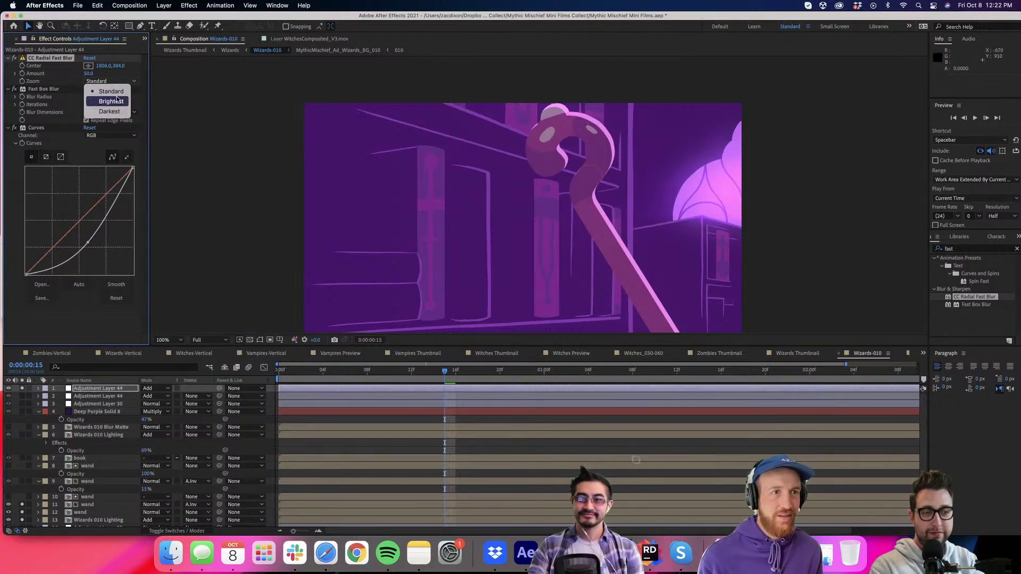
left_click(115, 96)
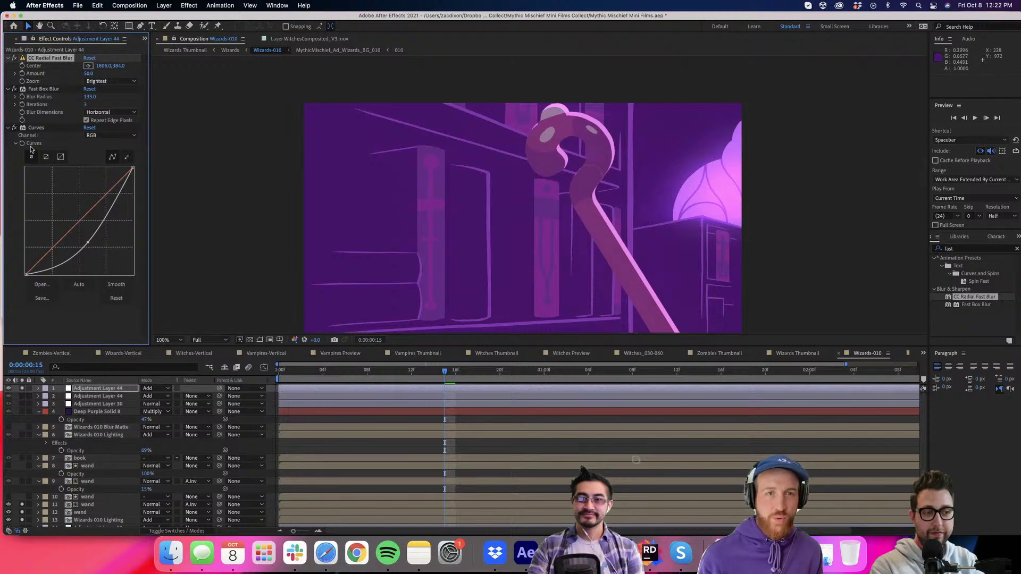
left_click(14, 128)
left_click(14, 89)
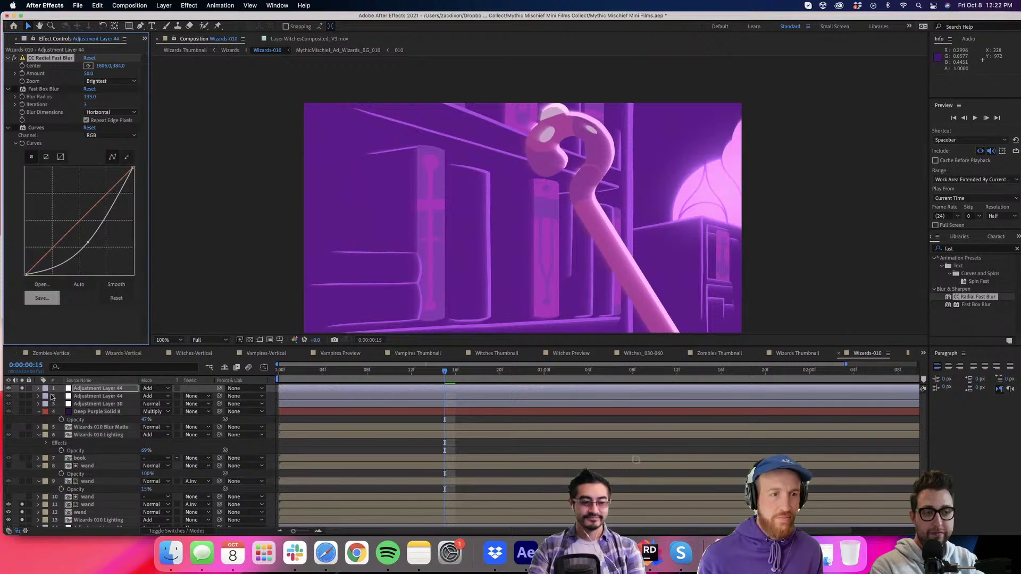
left_click_drag(89, 73, 112, 80)
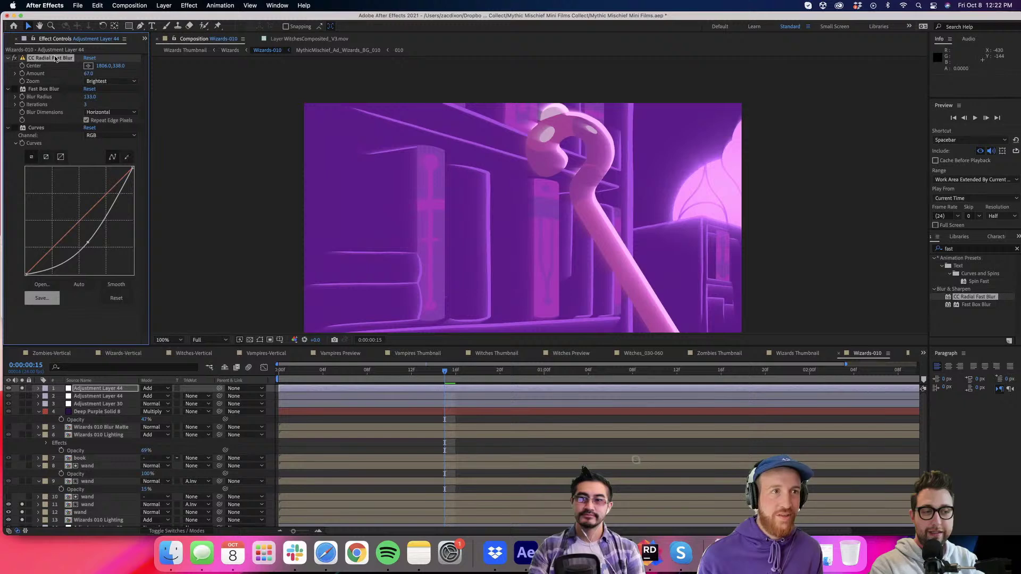
left_click(346, 423)
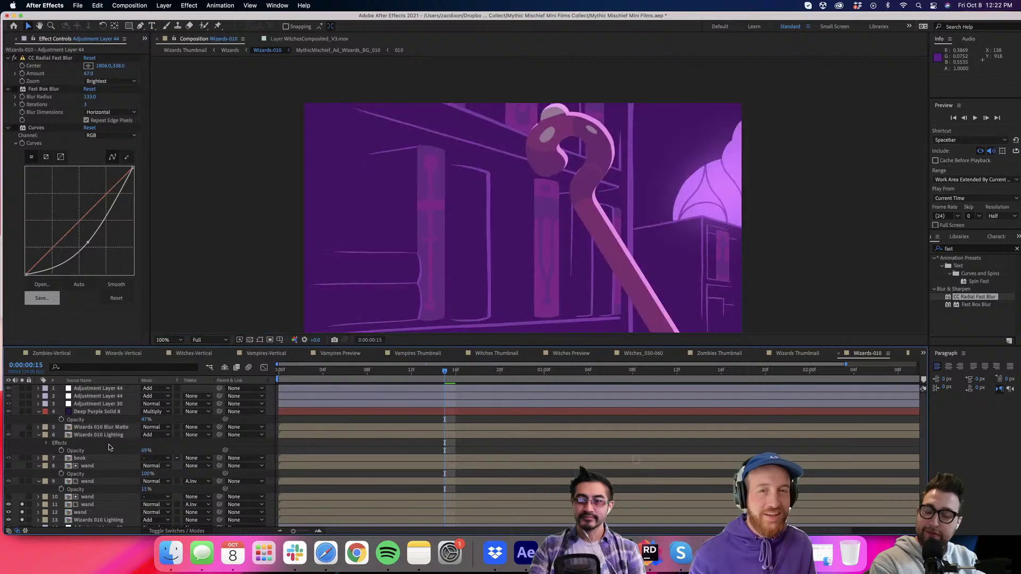
scroll(110, 448, "down", 2)
left_click(96, 478)
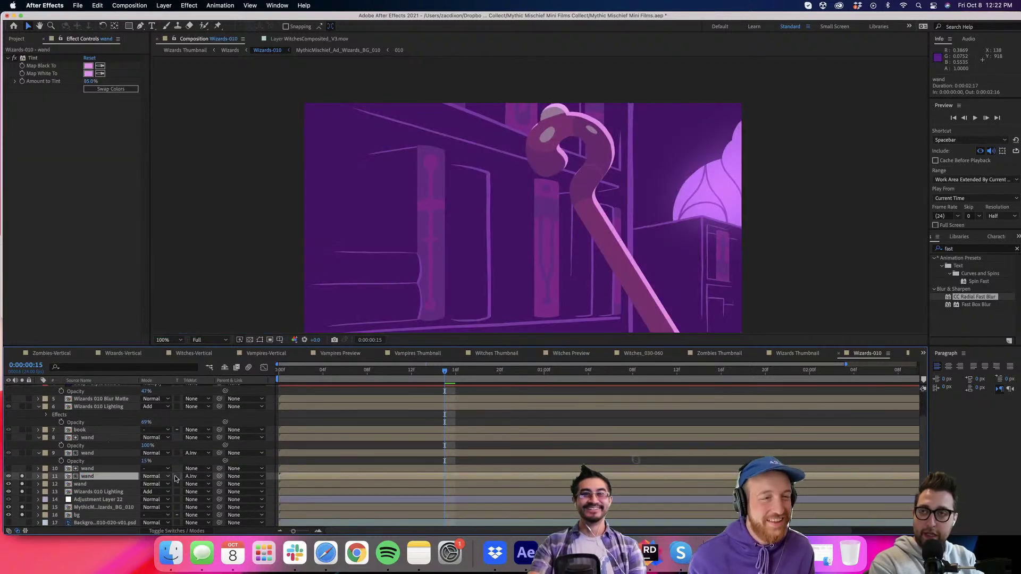
scroll(116, 450, "up", 2)
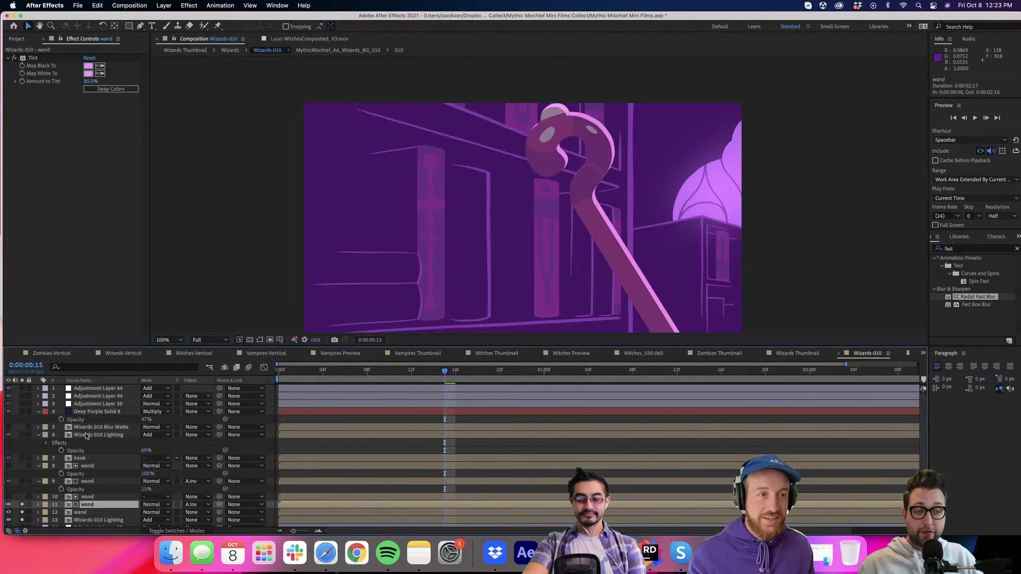
scroll(86, 436, "down", 2)
left_click(300, 468)
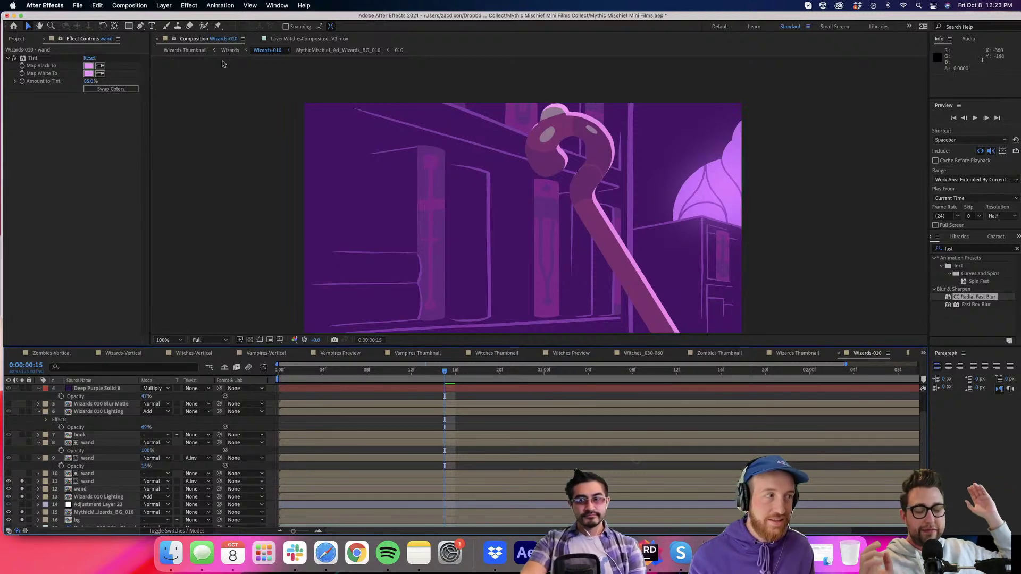
Switch from Wizards Thumbnail to the main Wizards composition and select the End Tag layer.
left_click(197, 50)
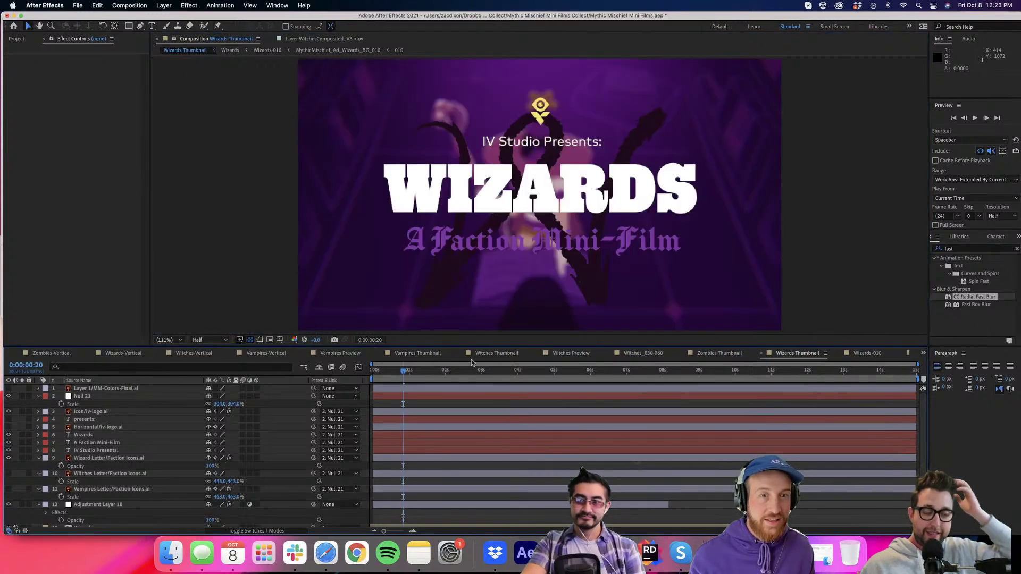
left_click(231, 51)
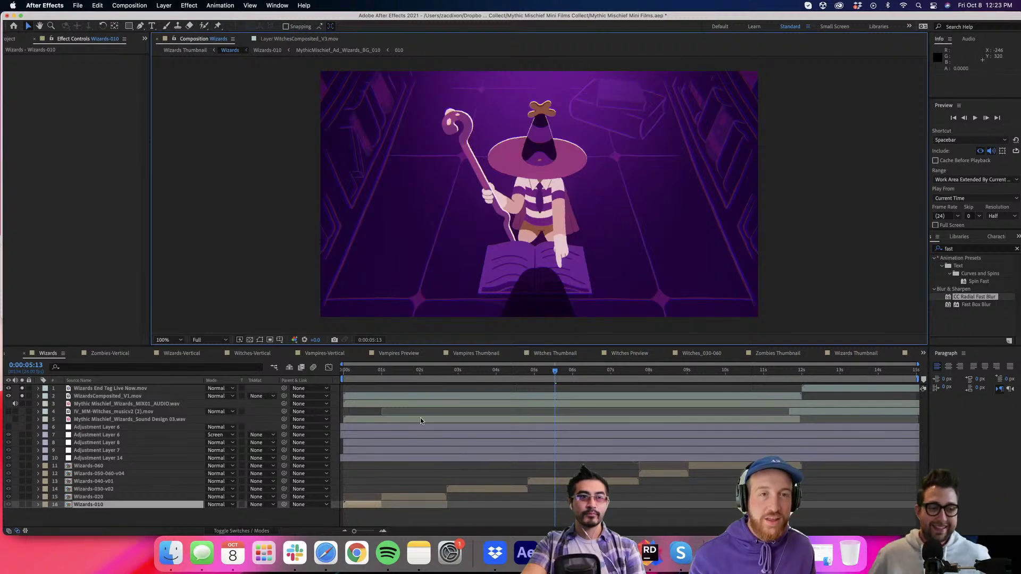
left_click(418, 396)
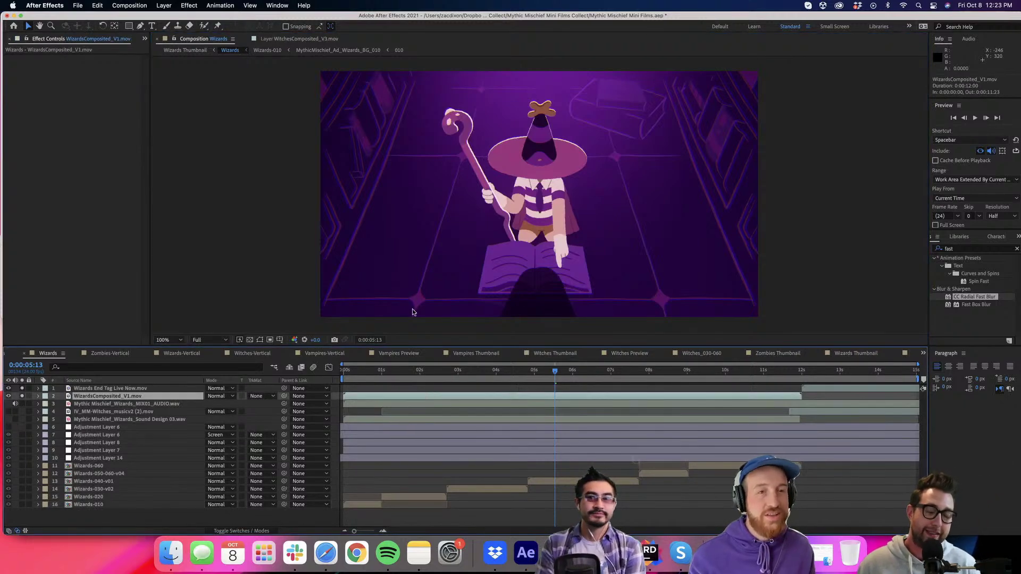
left_click(151, 390)
Inspect the frame edges at 200% in a maximized viewer, then restore the layout.
key("period")
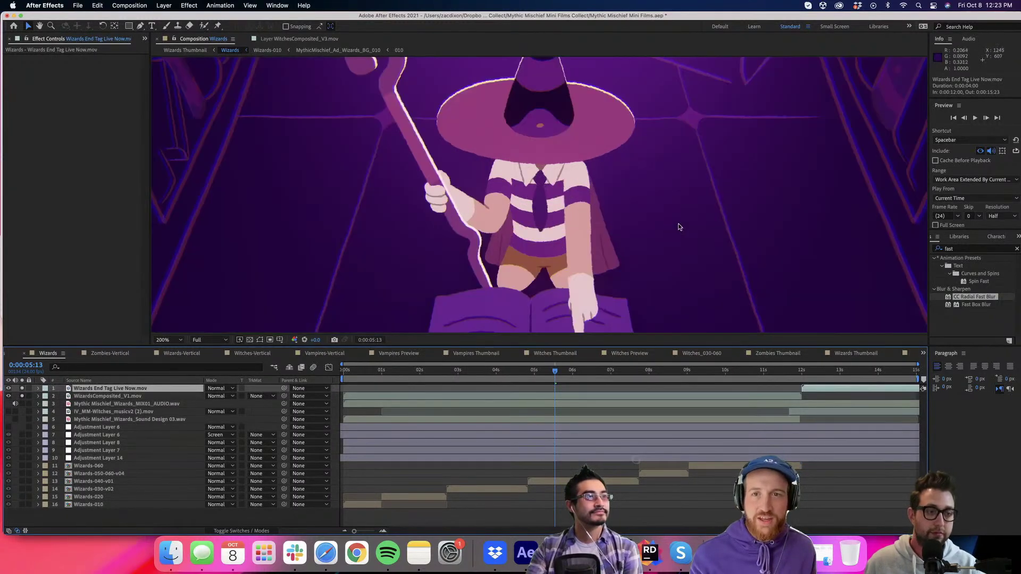
key("grave")
key("space")
scroll(625, 210, "right", 5)
scroll(625, 210, "up", 3)
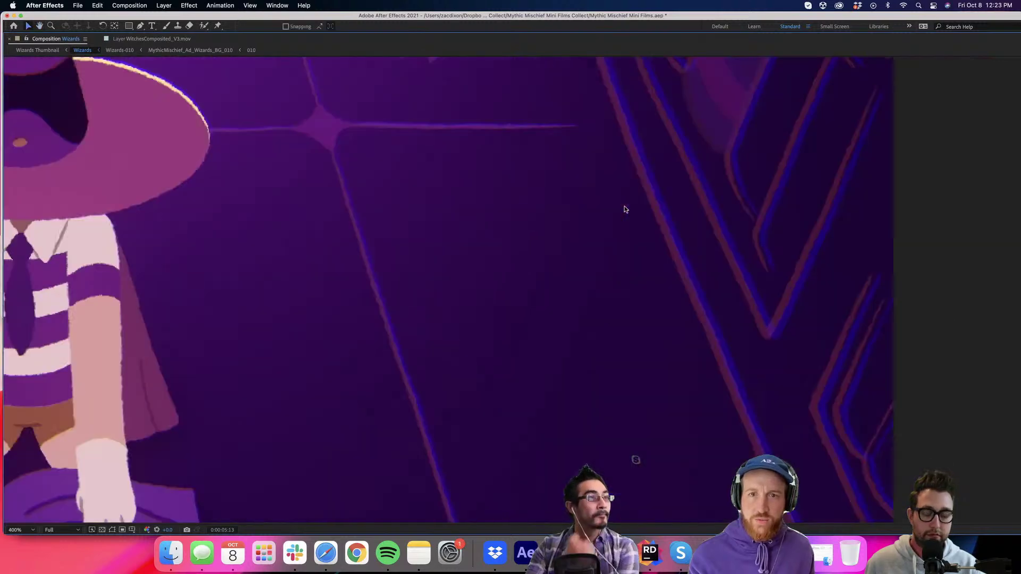
scroll(324, 298, "right", 8)
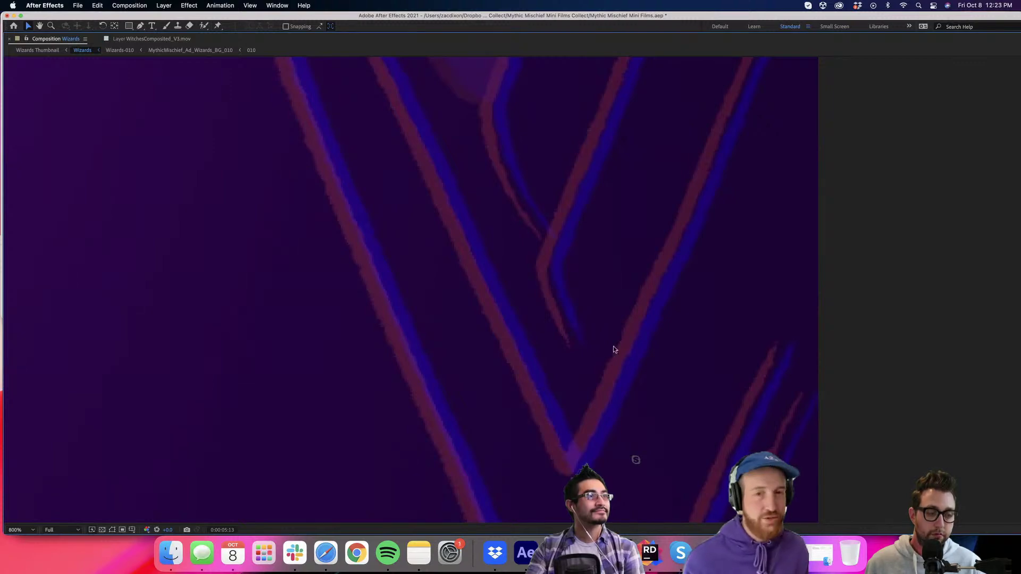
key("grave")
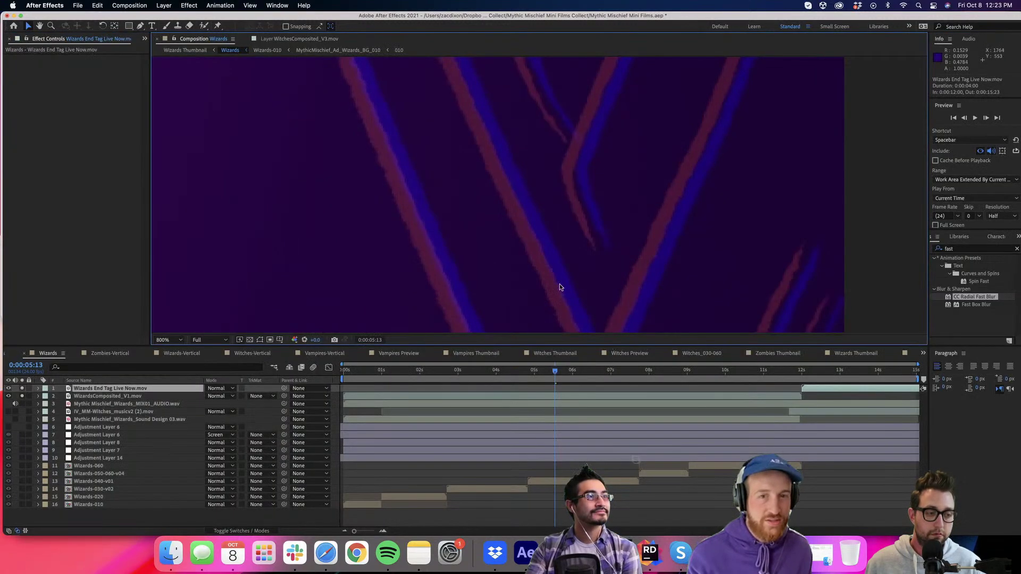
scroll(559, 285, "down", 4)
scroll(559, 288, "down", 2)
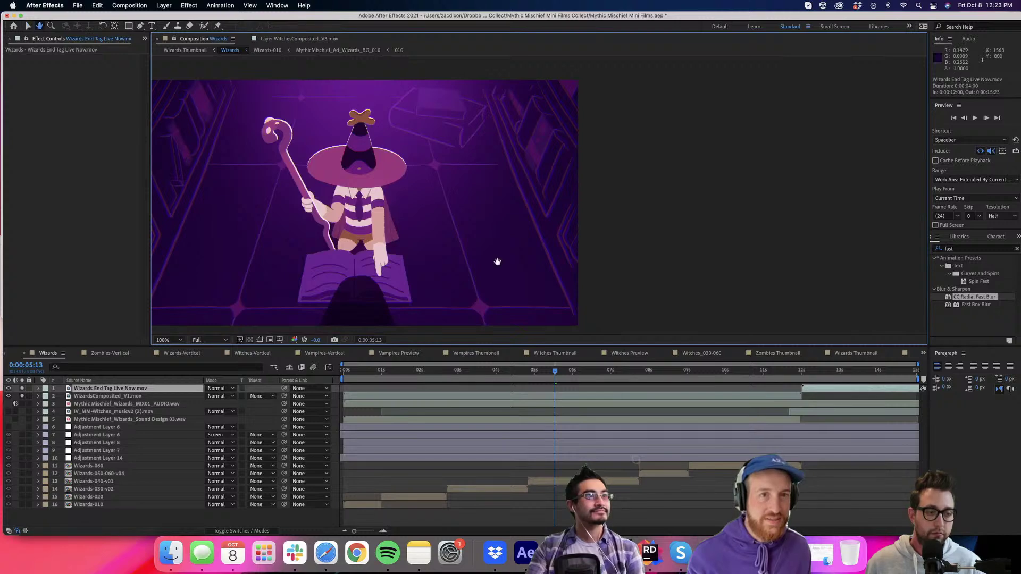
scroll(497, 262, "left", 5)
key("v")
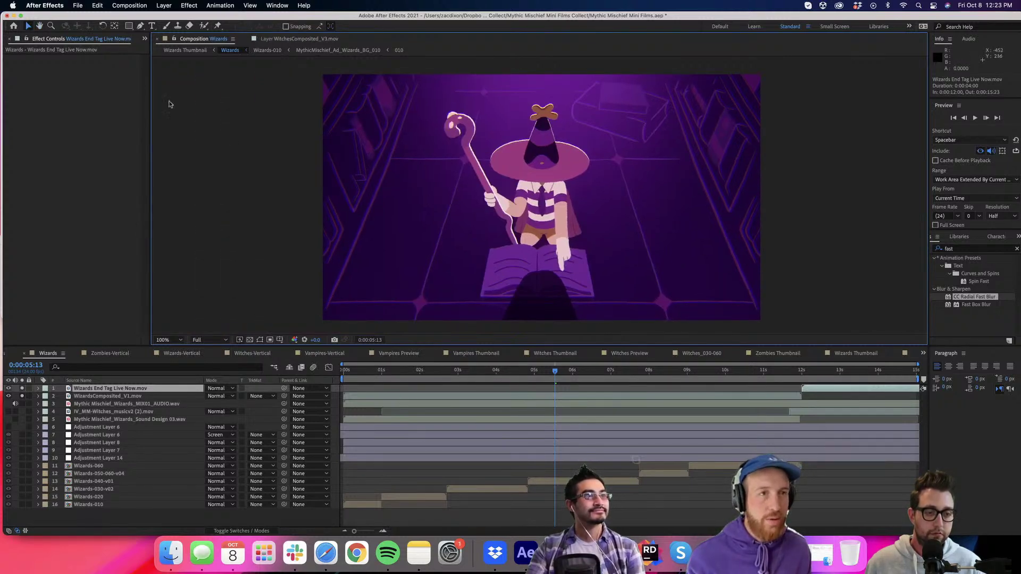
Bring up the Project panel listing the Renders clips and character compositions.
left_click(54, 46)
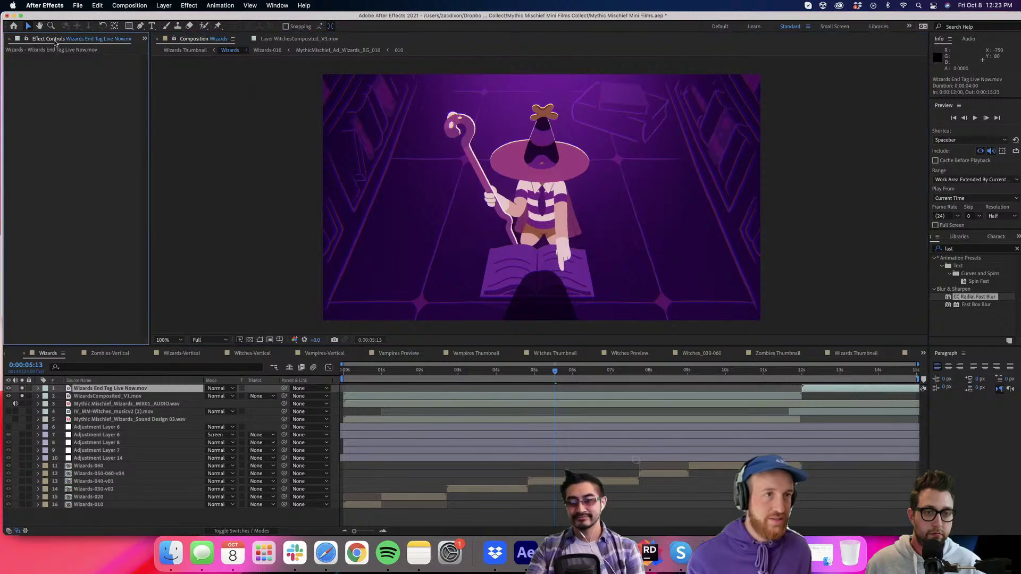
key("super+0")
scroll(78, 248, "down", 3)
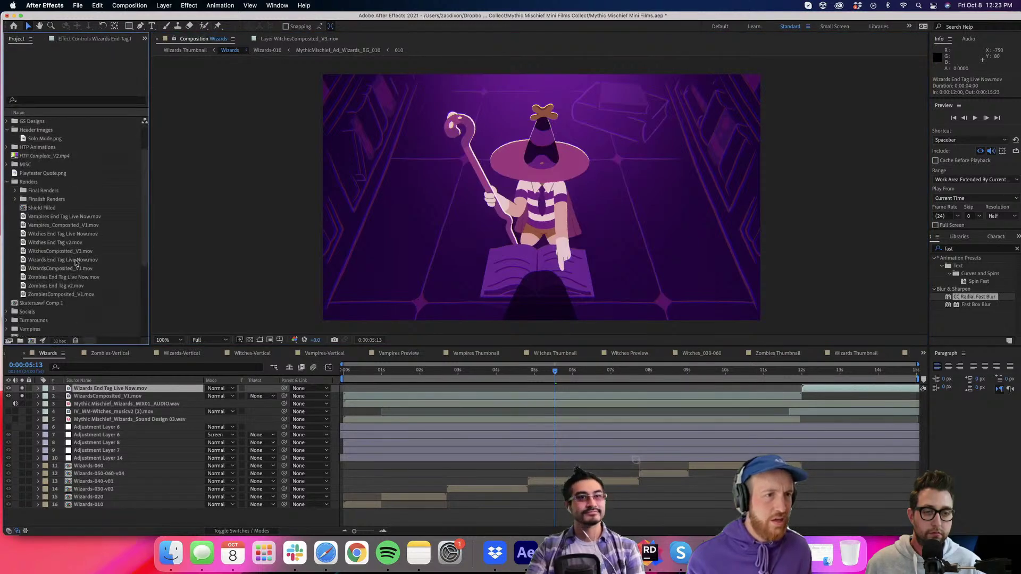
scroll(58, 229, "up", 3)
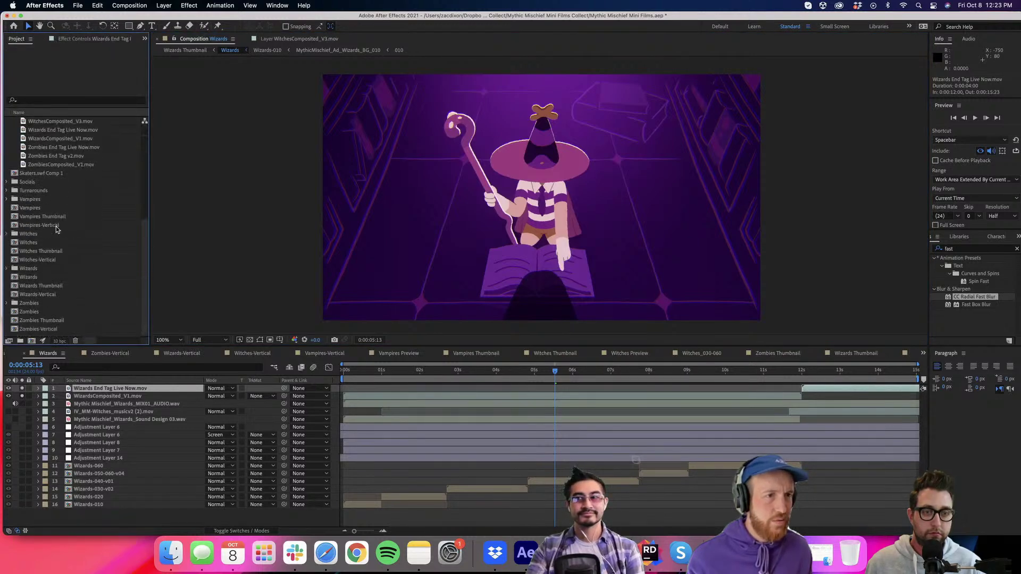
Open the Zombies comp at the 0:00:08:03 skateboarding trio frame and enlarge the preview.
double_click(30, 312)
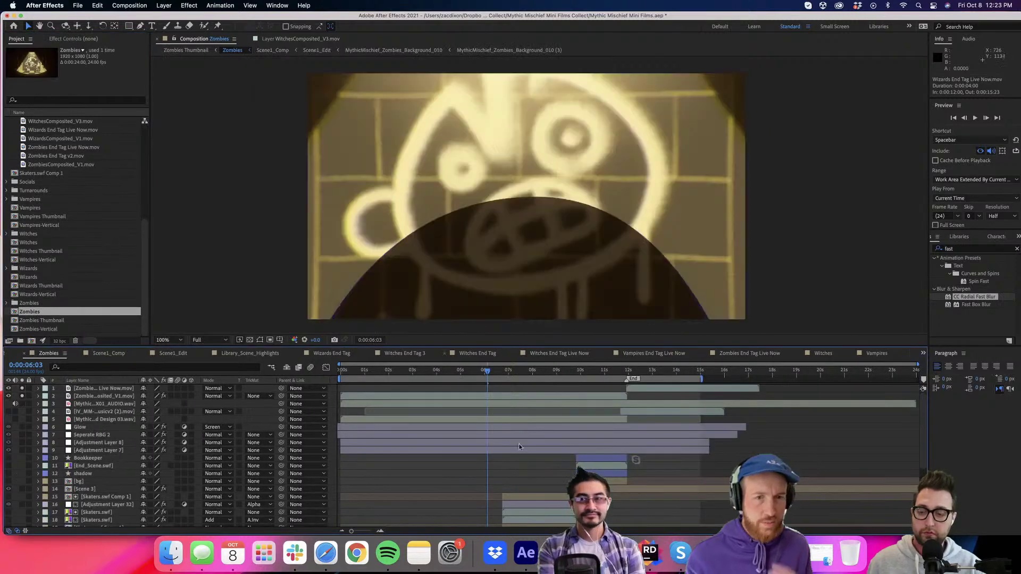
left_click(538, 371)
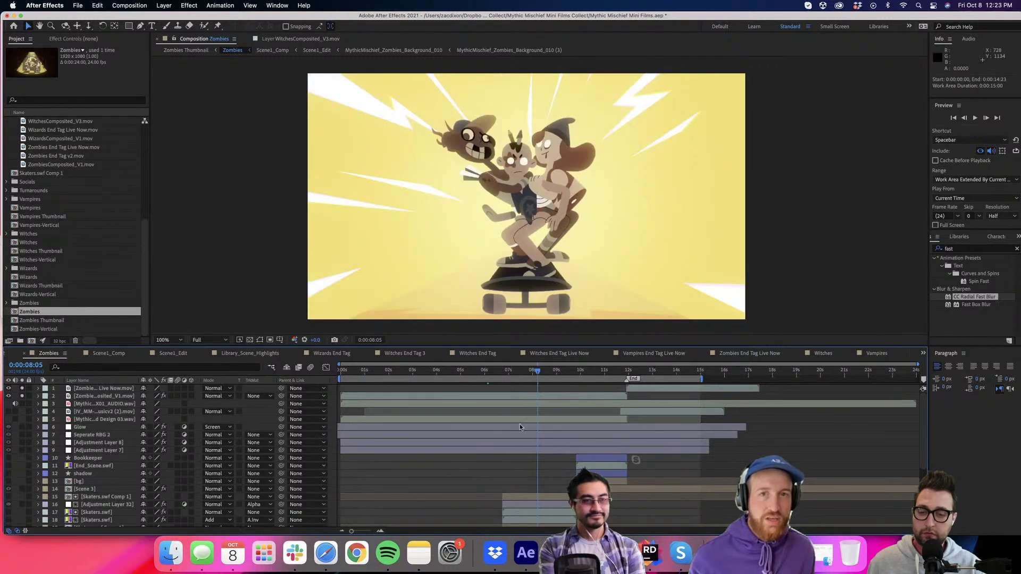
left_click(591, 372)
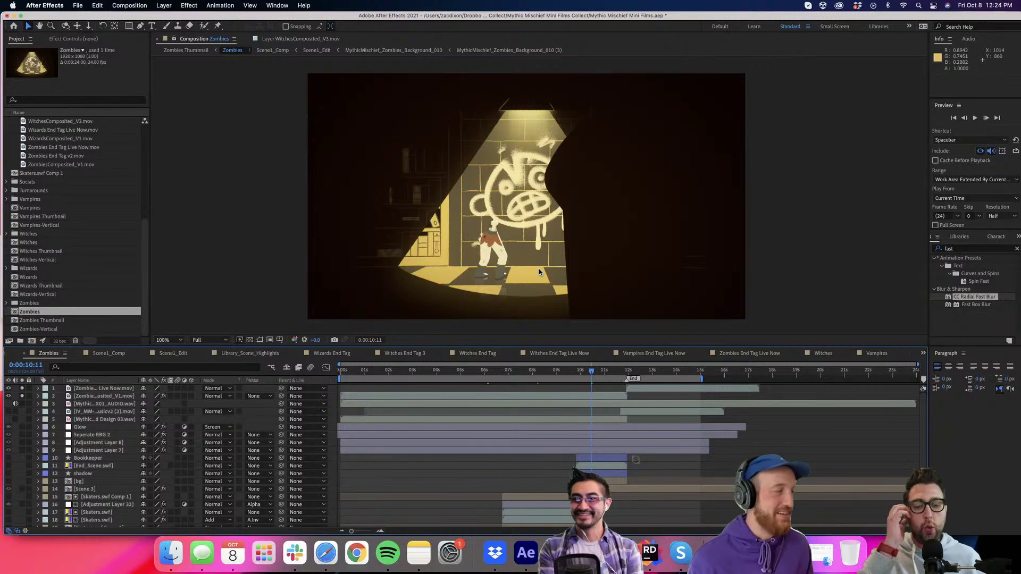
left_click(532, 451)
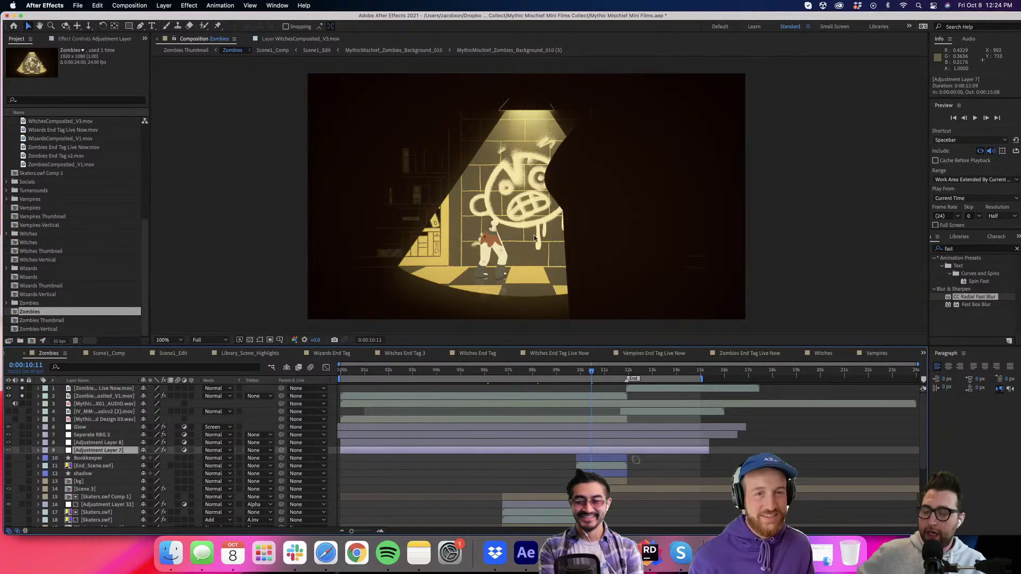
key("period")
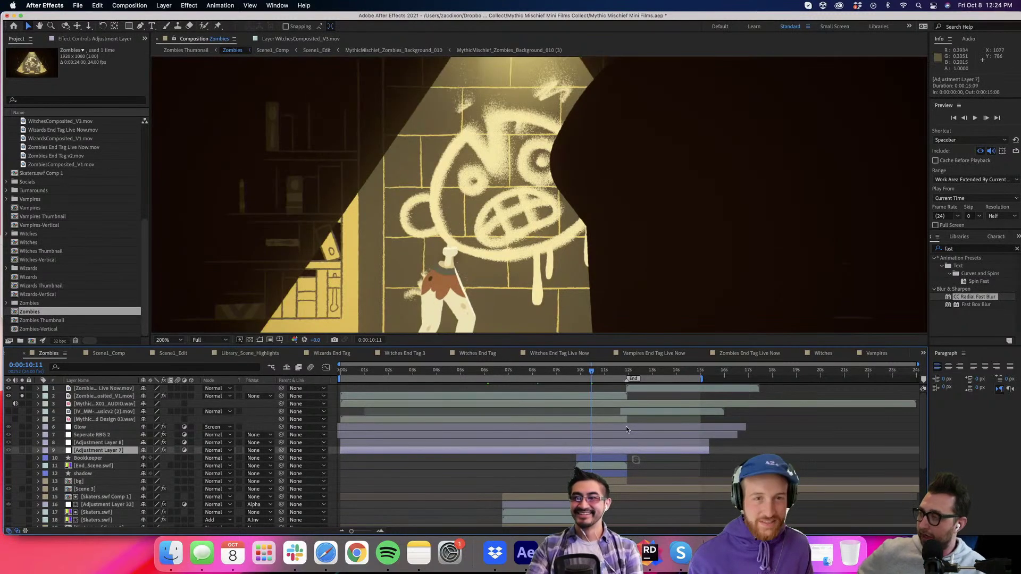
left_click(529, 497)
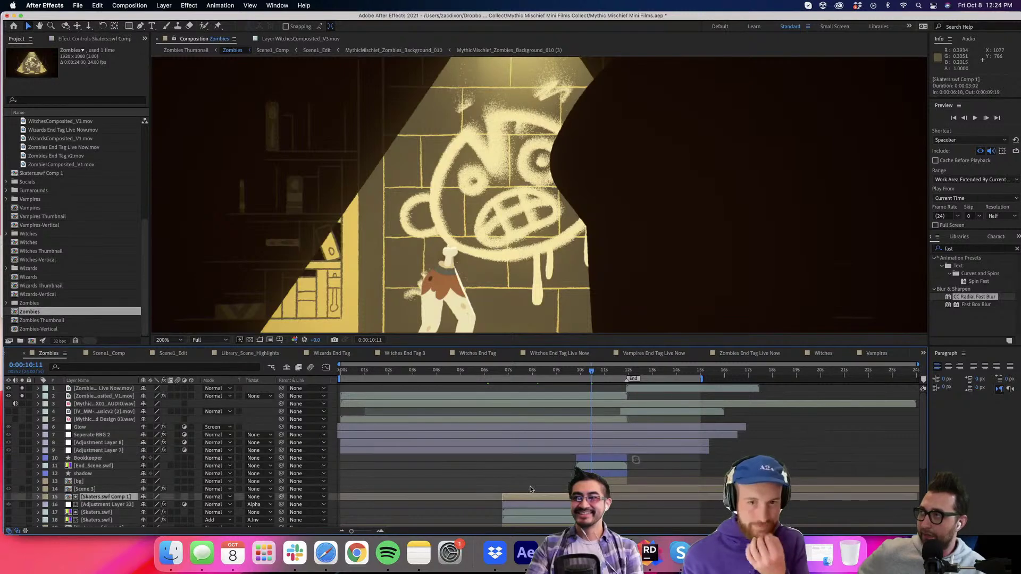
left_click(535, 372)
key("comma")
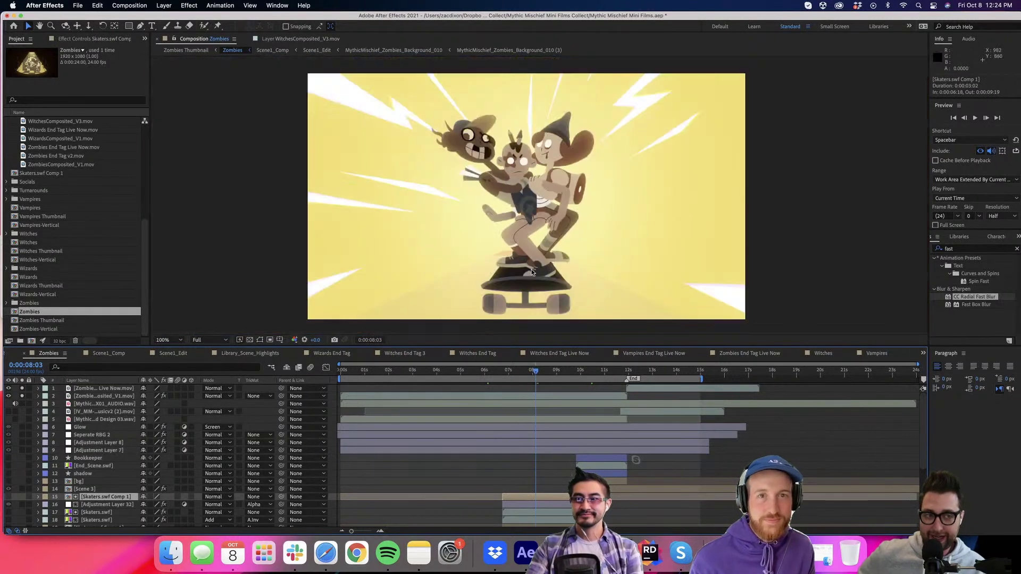
left_click_drag(493, 346, 493, 379)
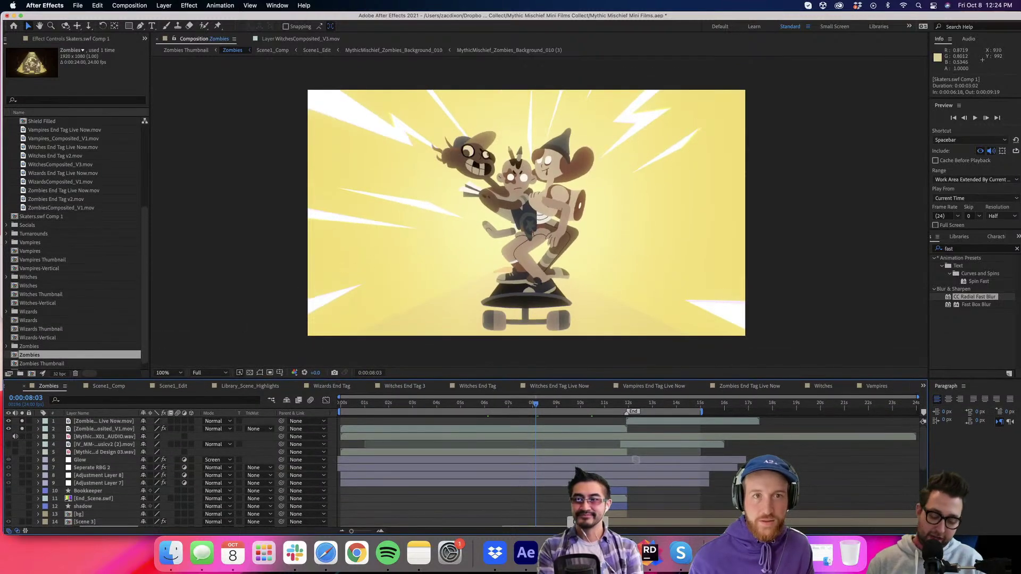
Expand the Seperate RBG 2 layer's Separate RGB effect, with Red and Green Distortion at -1.0.
left_click(96, 483)
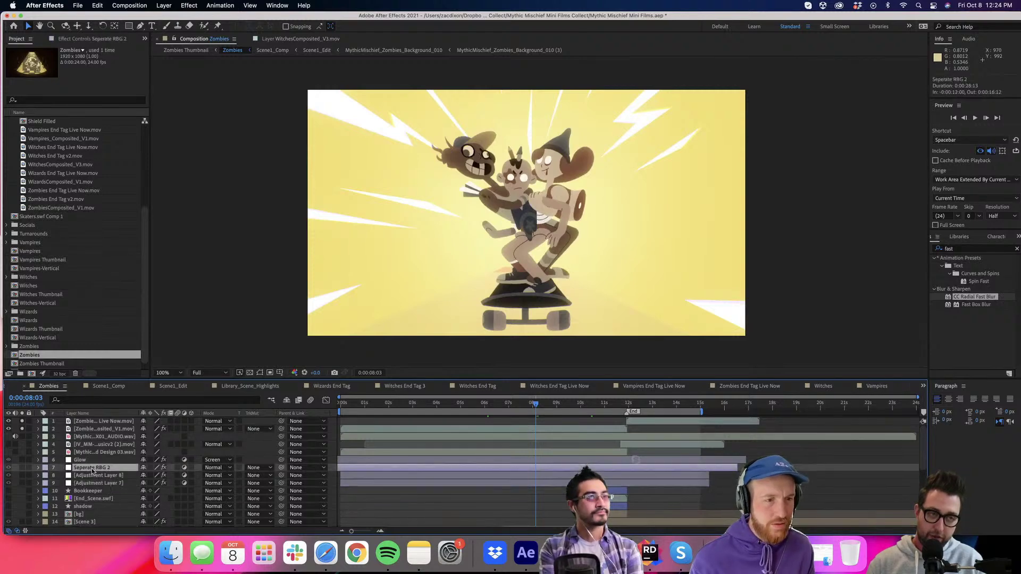
left_click(92, 468)
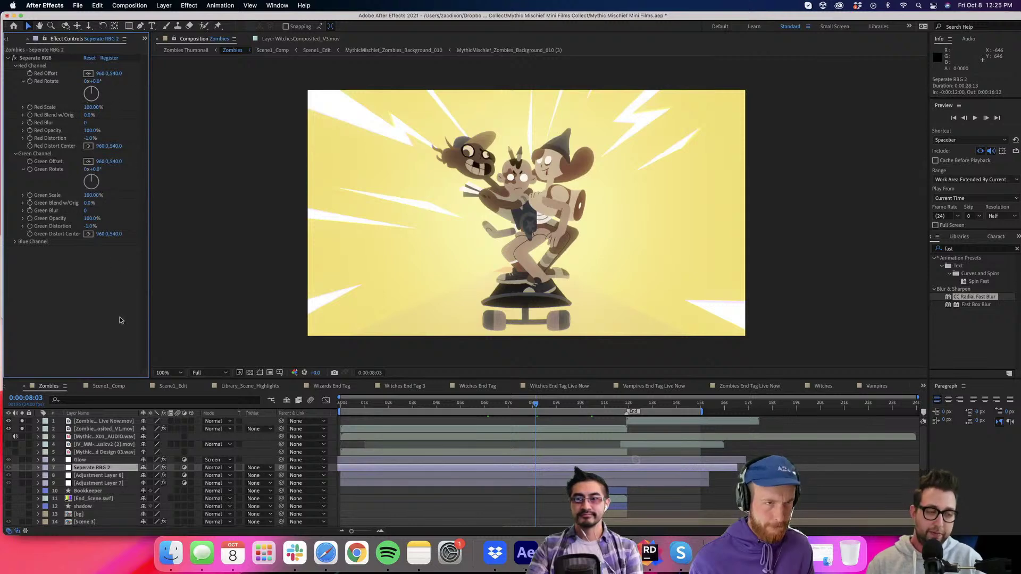
left_click(49, 58)
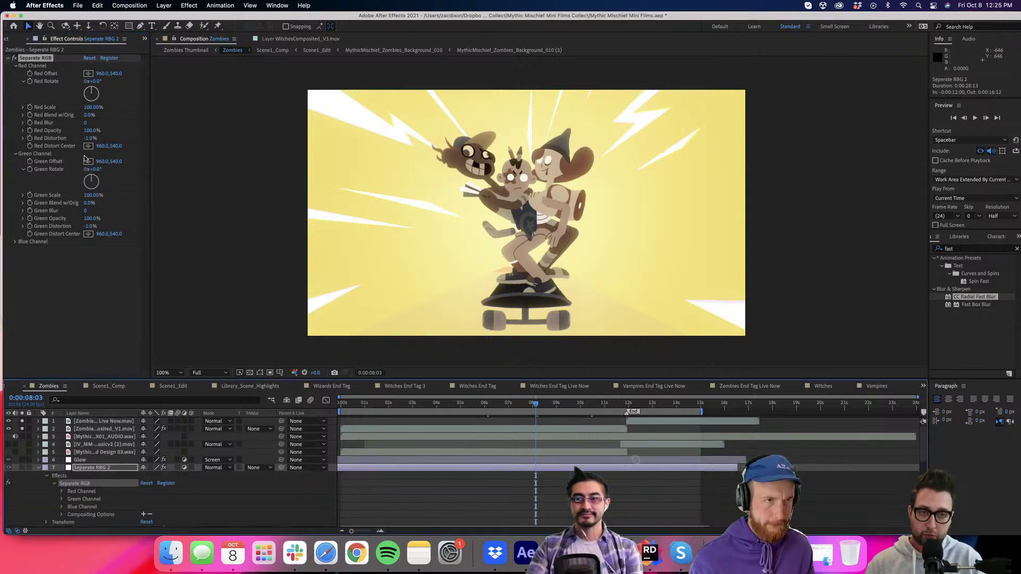
left_click(453, 478)
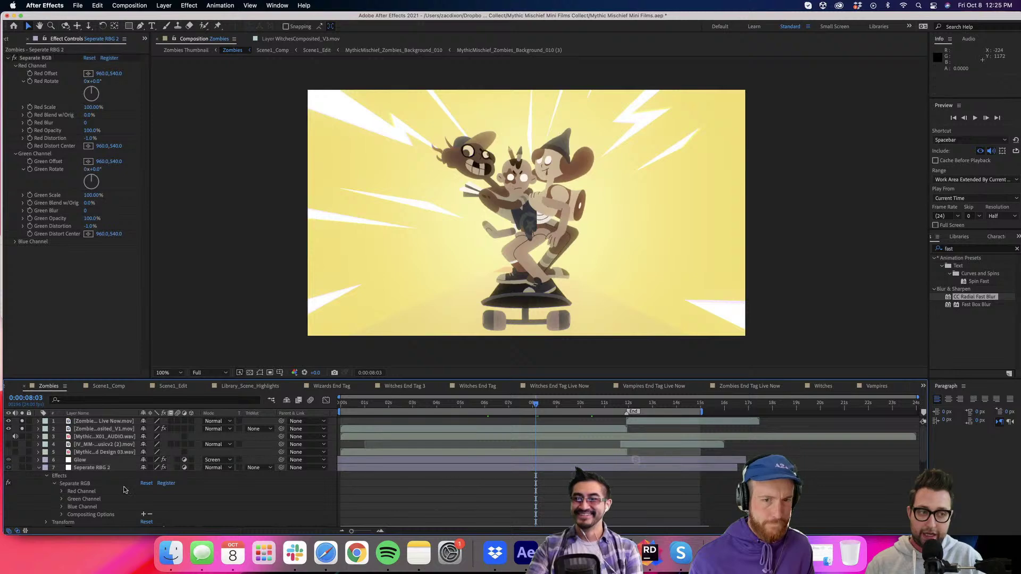
left_click(38, 469)
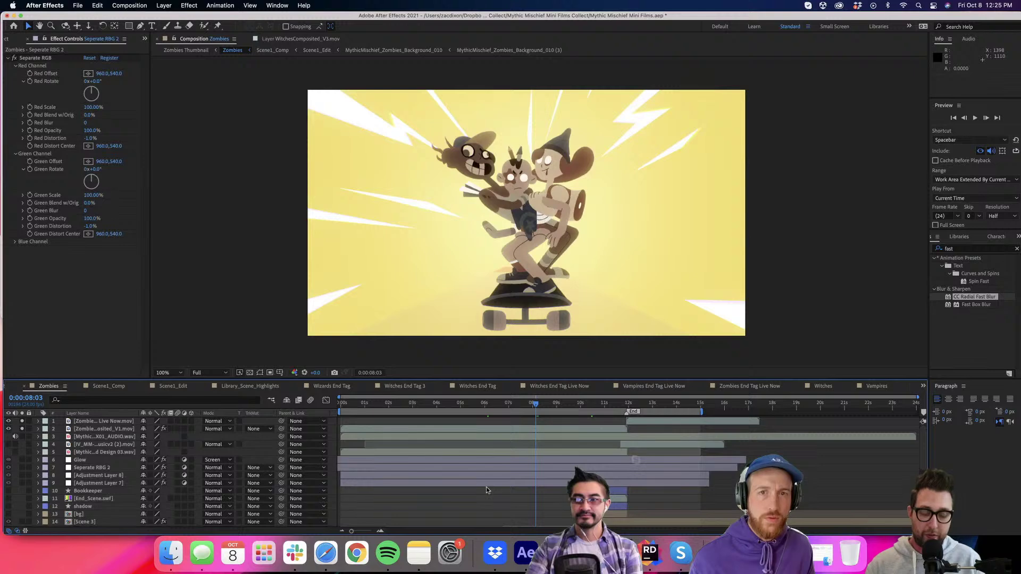
scroll(486, 486, "down", 6)
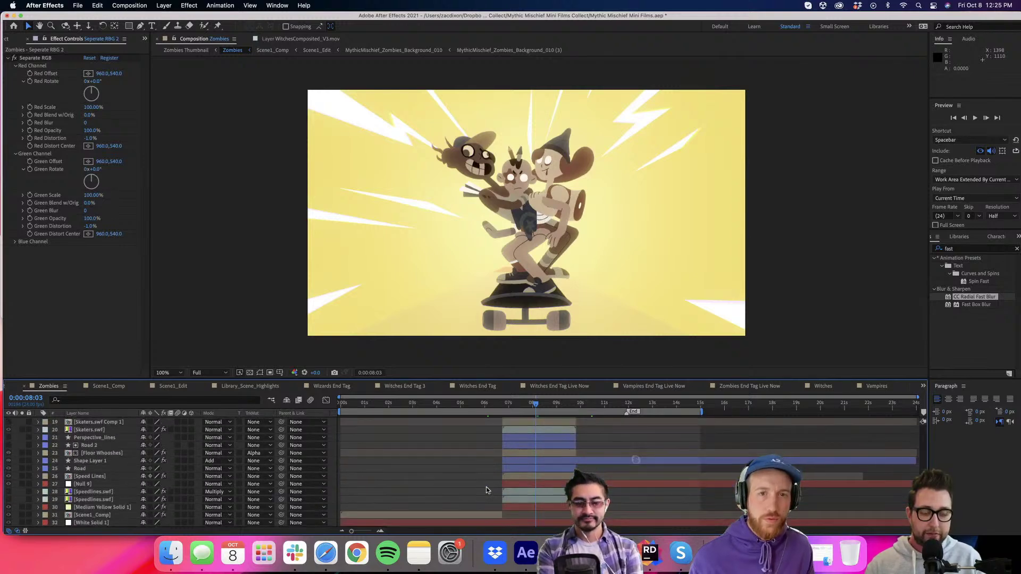
scroll(486, 486, "up", 6)
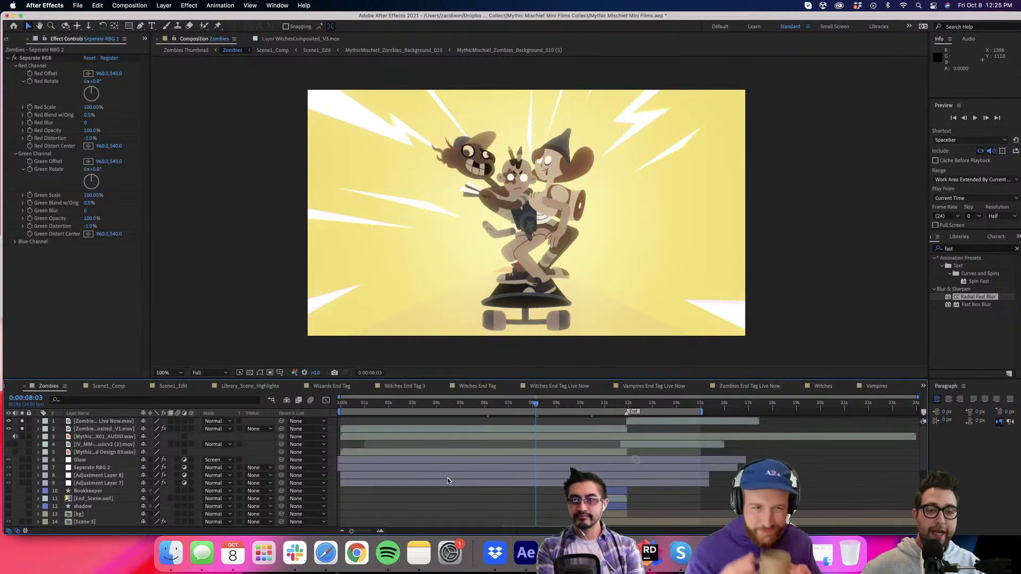
Inspect the ZombiesComposited_V1 footage layer's effects and glance at the project's footage list.
left_click(127, 430)
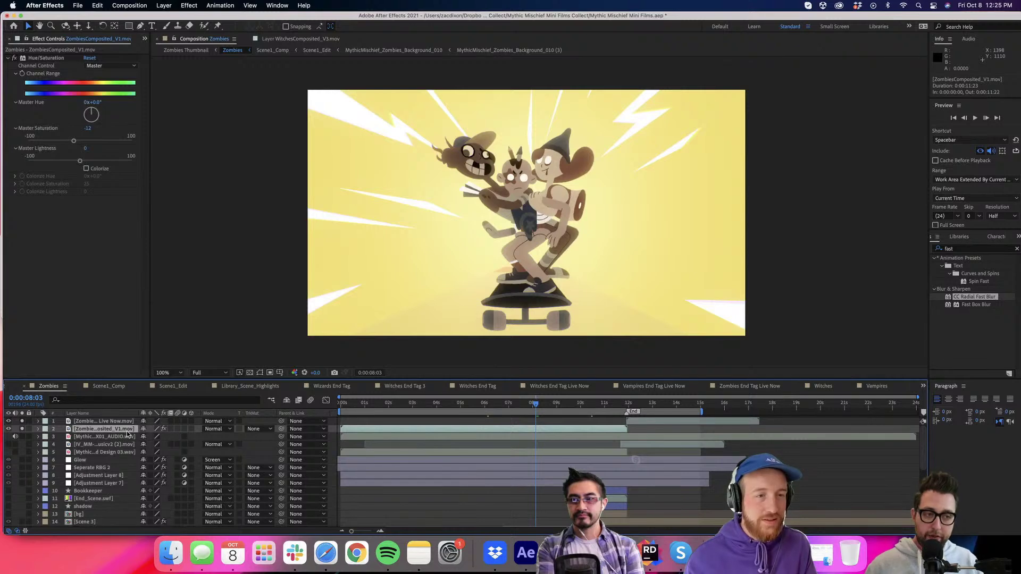
left_click(472, 495)
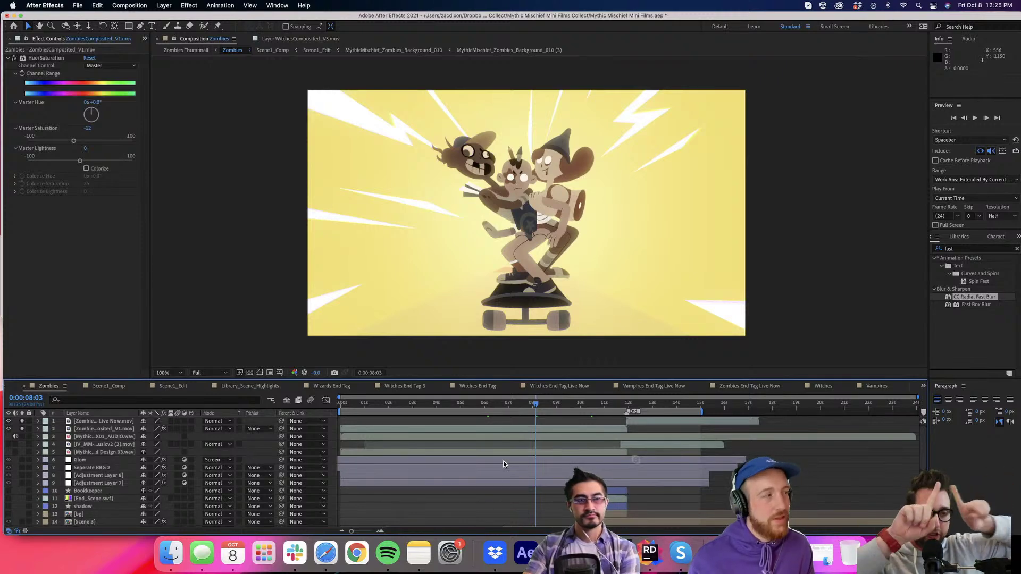
scroll(503, 461, "down", 3)
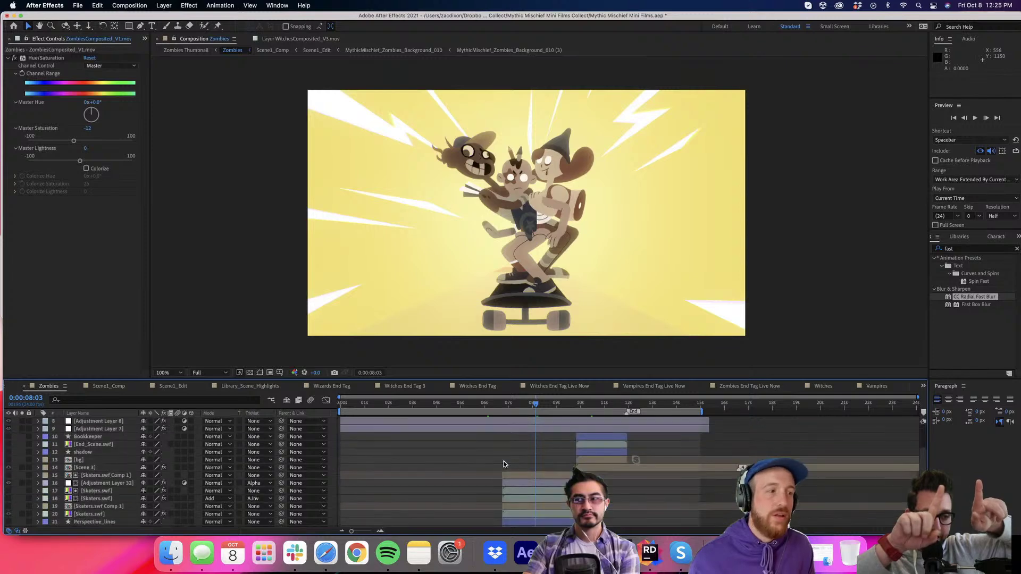
left_click(40, 41)
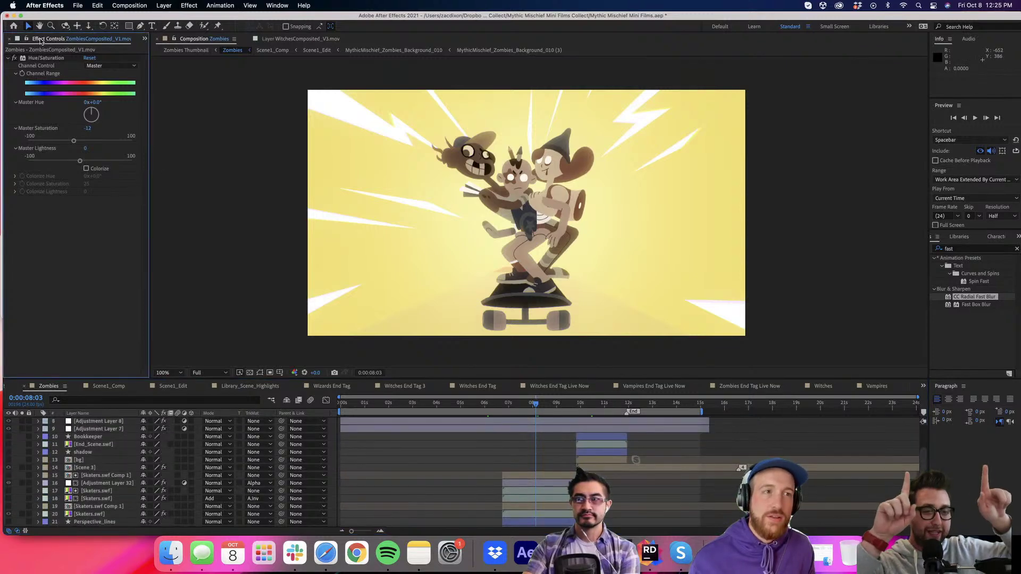
key("super+0")
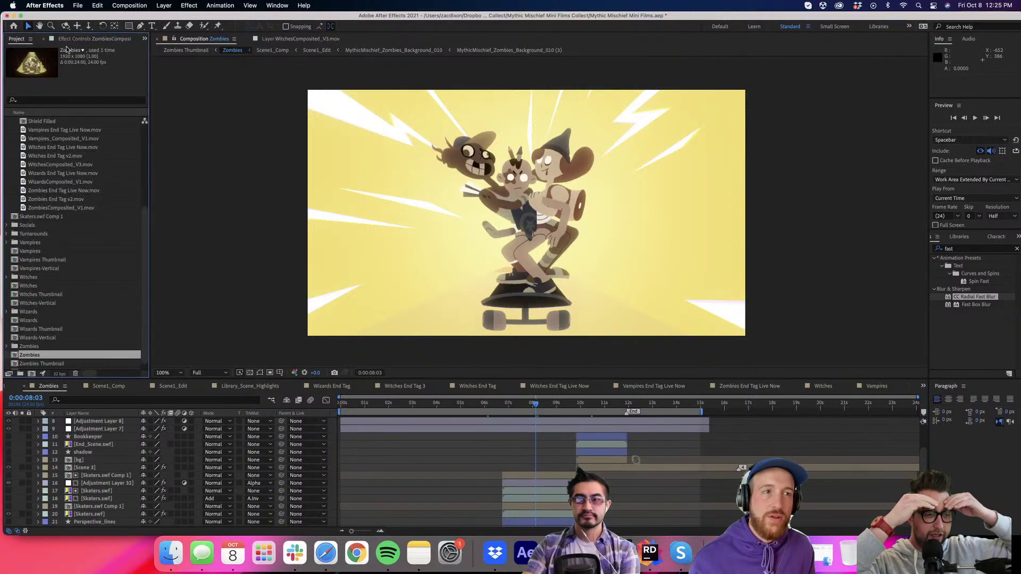
left_click(448, 475)
scroll(375, 455, "up", 3)
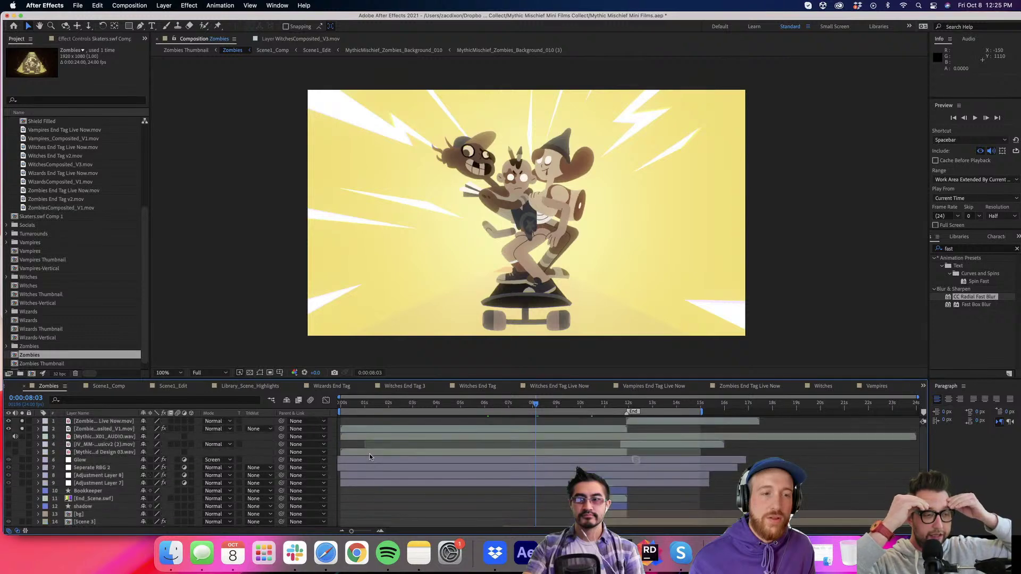
left_click(104, 429)
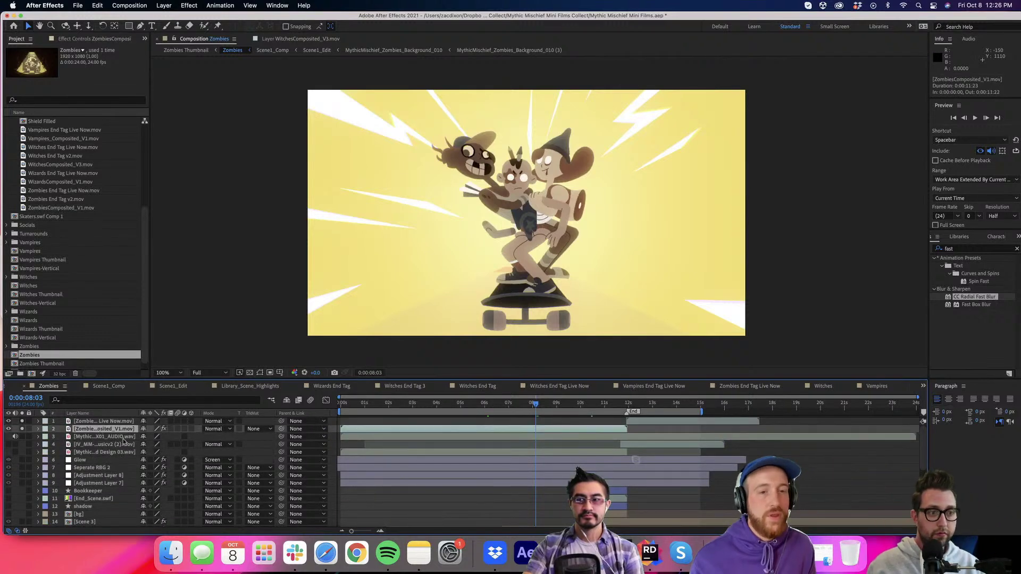
scroll(113, 450, "down", 6)
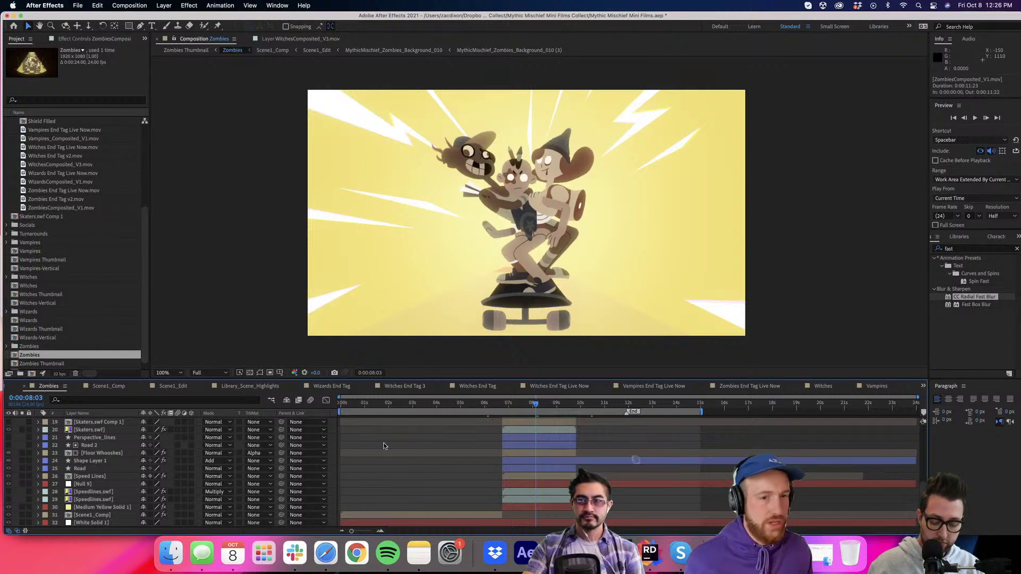
scroll(384, 443, "up", 6)
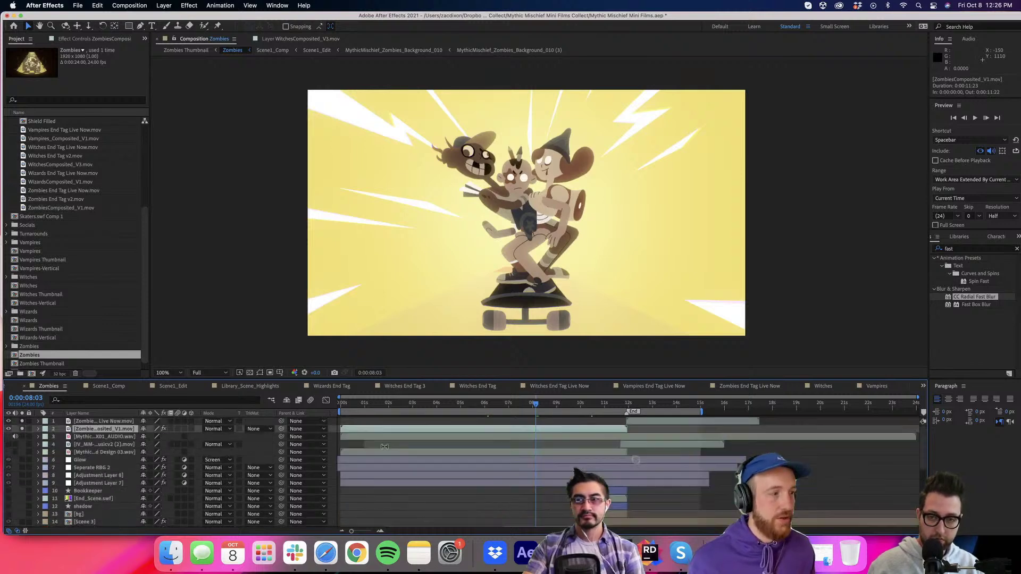
left_click(74, 39)
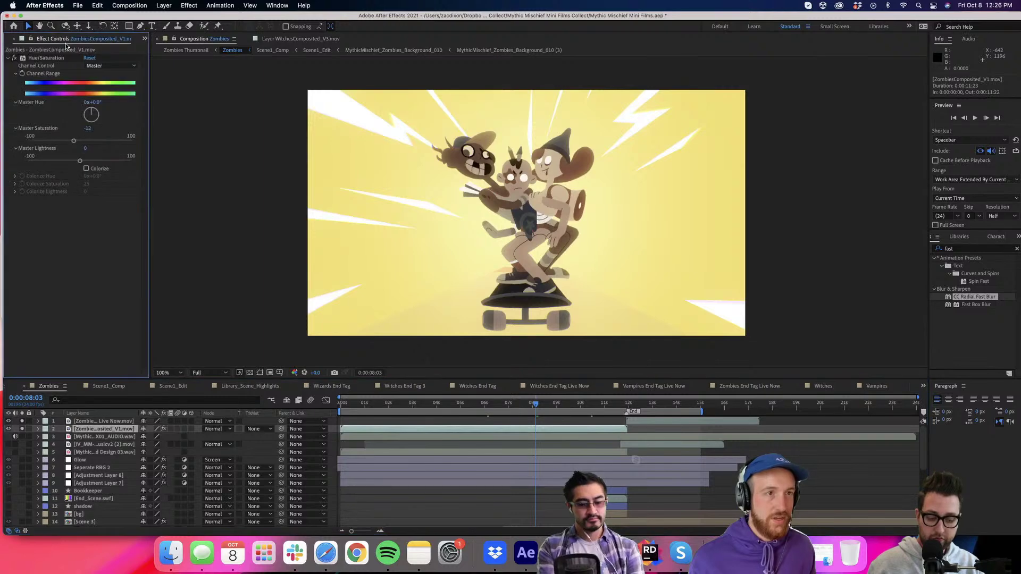
scroll(133, 452, "down", 4)
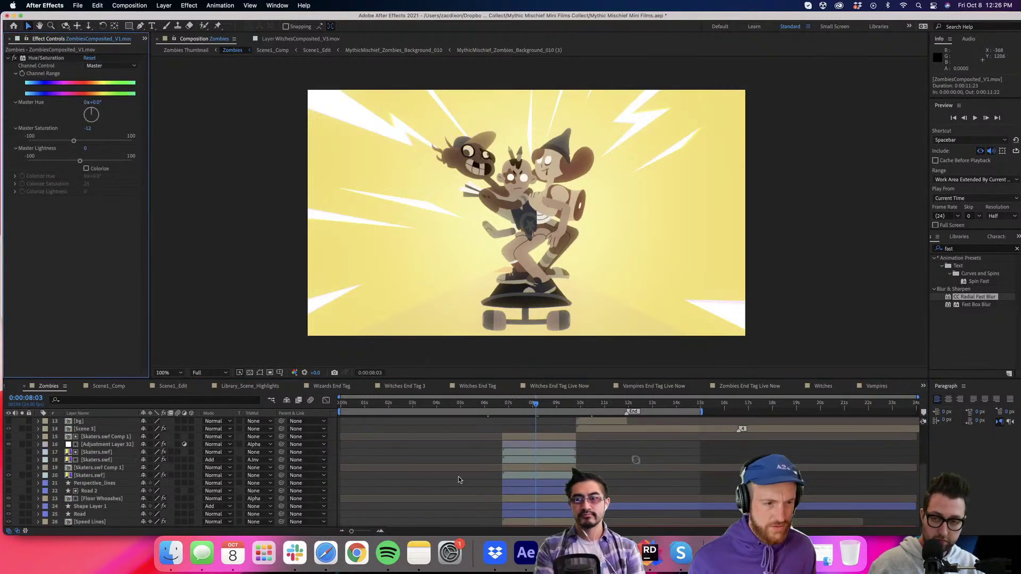
scroll(133, 452, "up", 4)
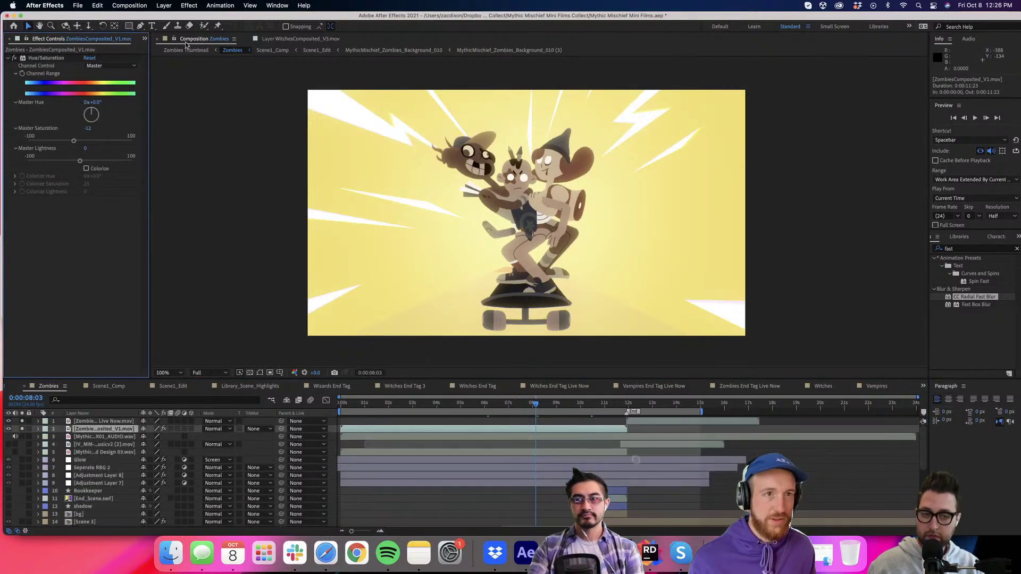
Peek at Scene1_Comp, then show Separate RGB on the Zombies comp's Seperate RBG 2 layer.
left_click(273, 50)
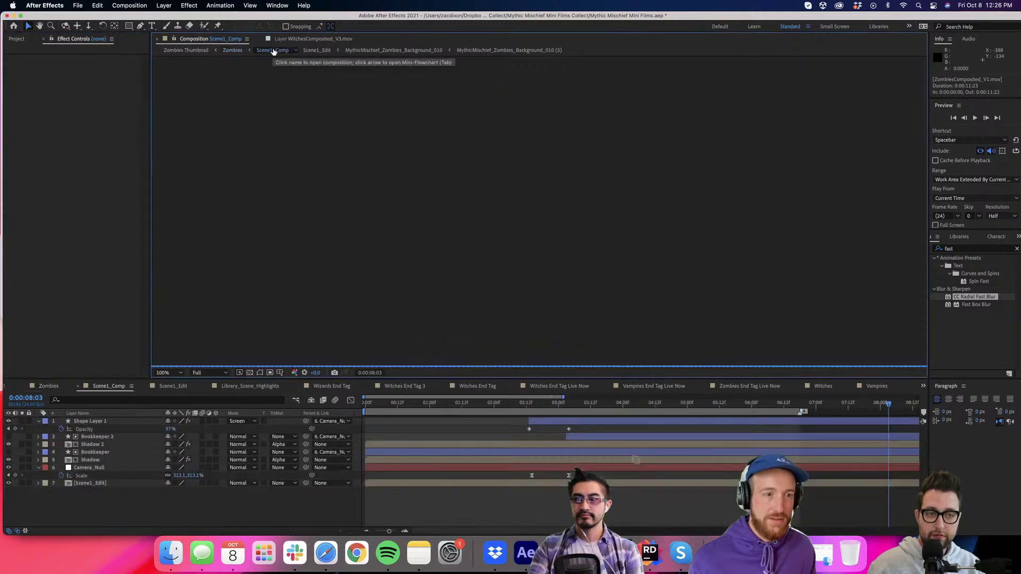
left_click(234, 51)
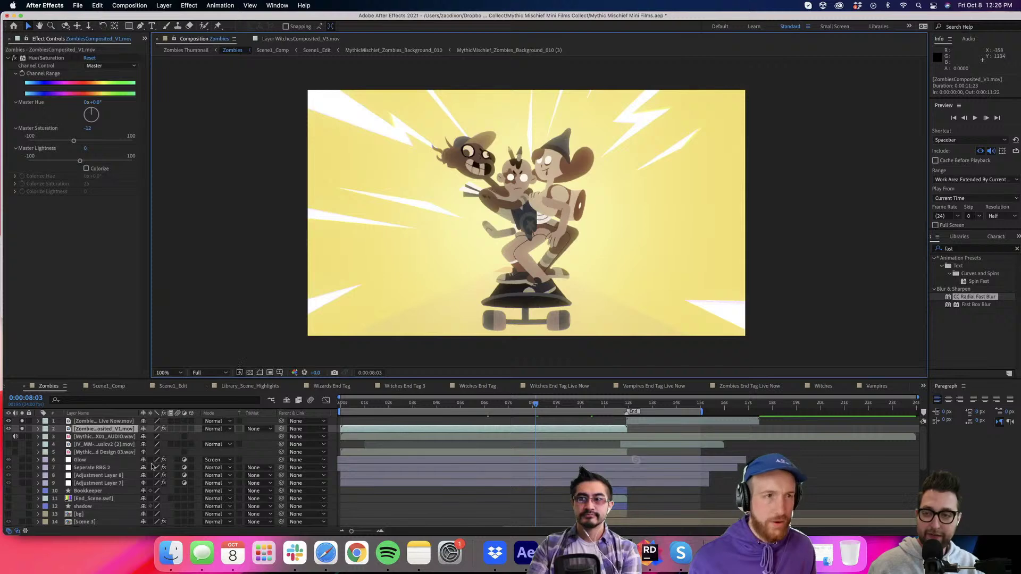
left_click(109, 483)
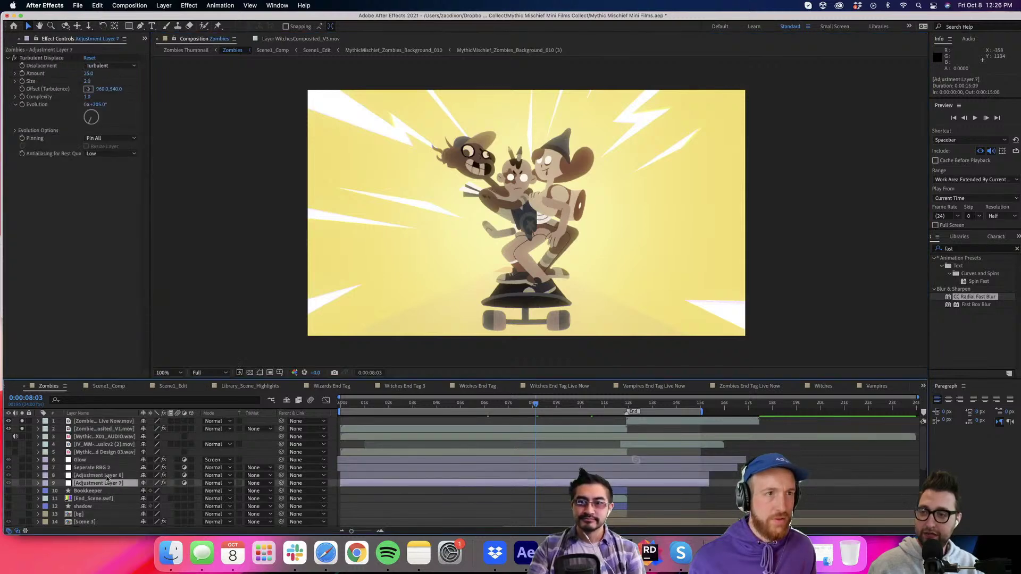
left_click(92, 468)
left_click(45, 60)
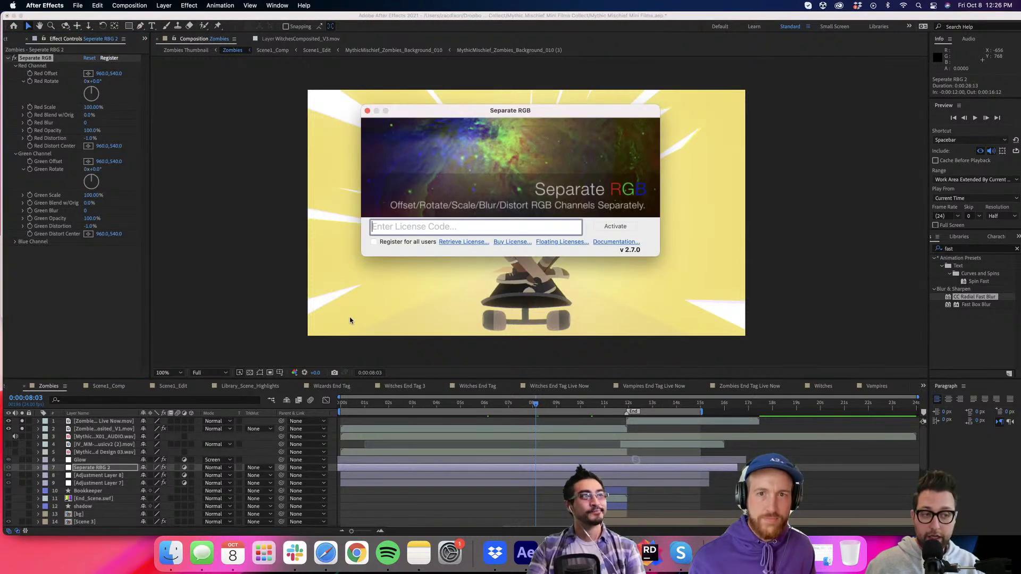
Close the license window and search Effects & Presets for 'red gian' and 'magic'.
left_click(367, 111)
left_click(119, 470)
left_click(971, 248)
type("red gian")
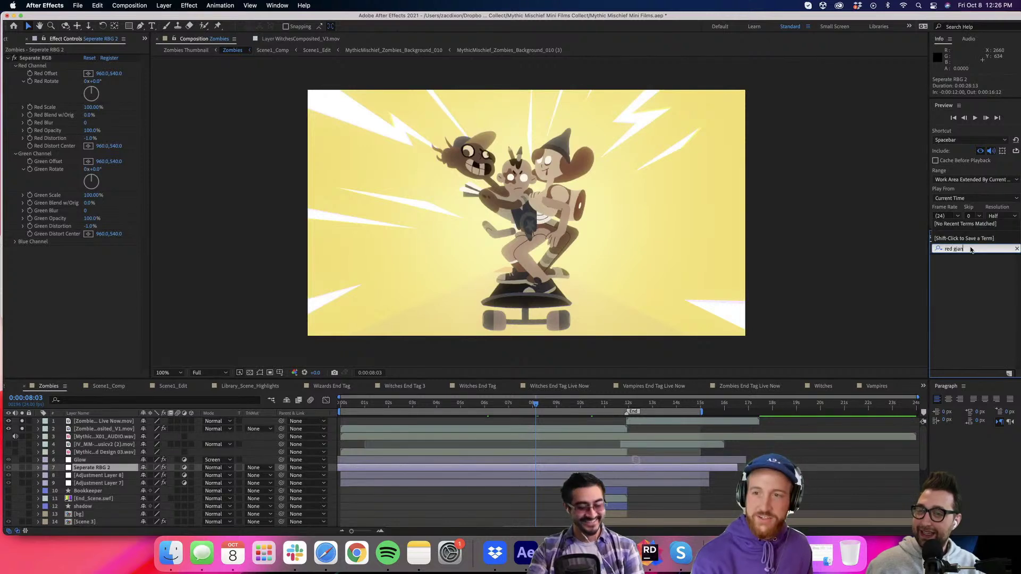
key("BackSpace")
key("BackSpace")
key("BackSpace")
key("BackSpace")
key("BackSpace")
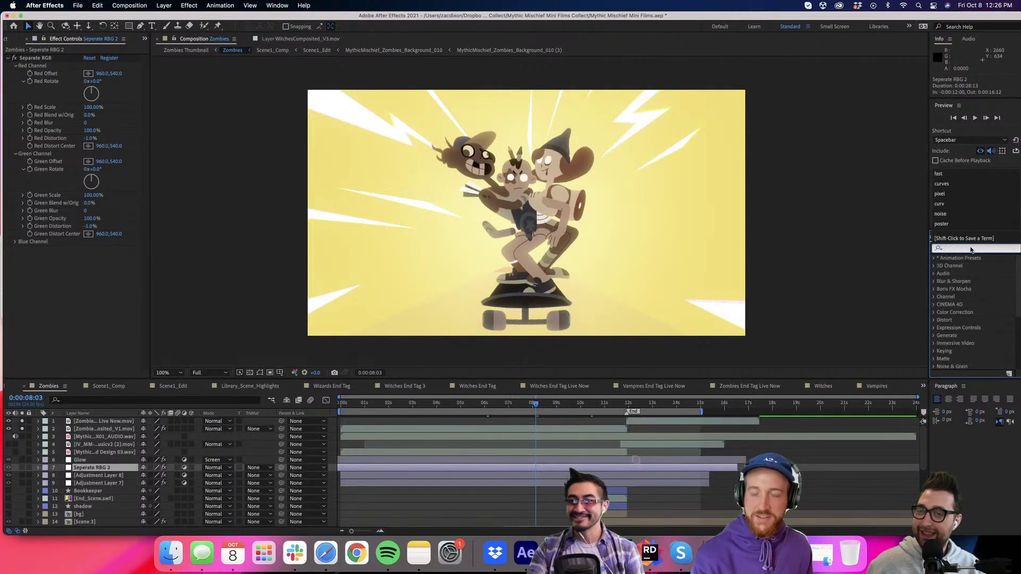
scroll(957, 309, "down", 5)
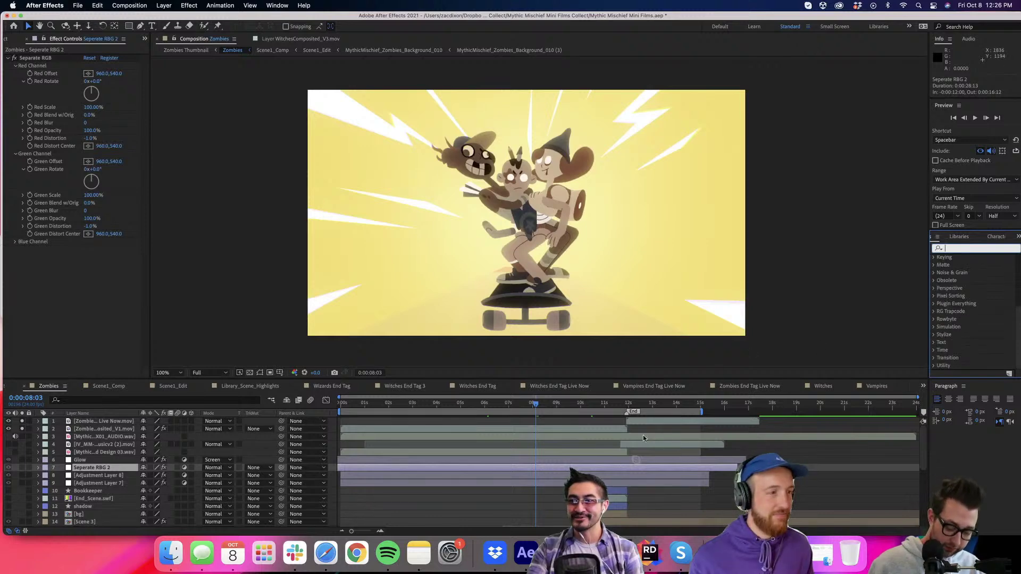
left_click(999, 266)
left_click(990, 248)
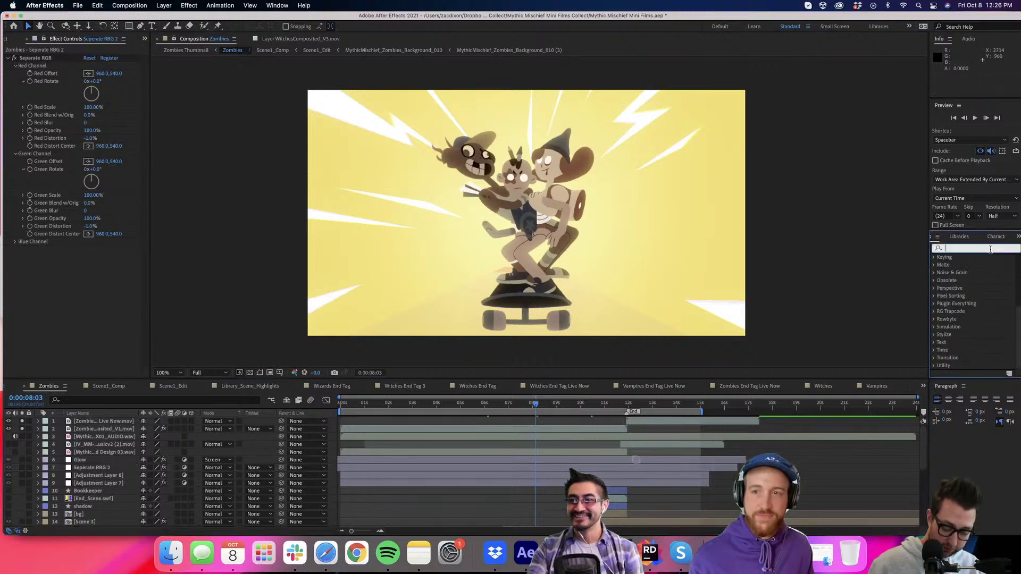
type("magic")
key("BackSpace")
key("BackSpace")
key("BackSpace")
key("BackSpace")
key("BackSpace")
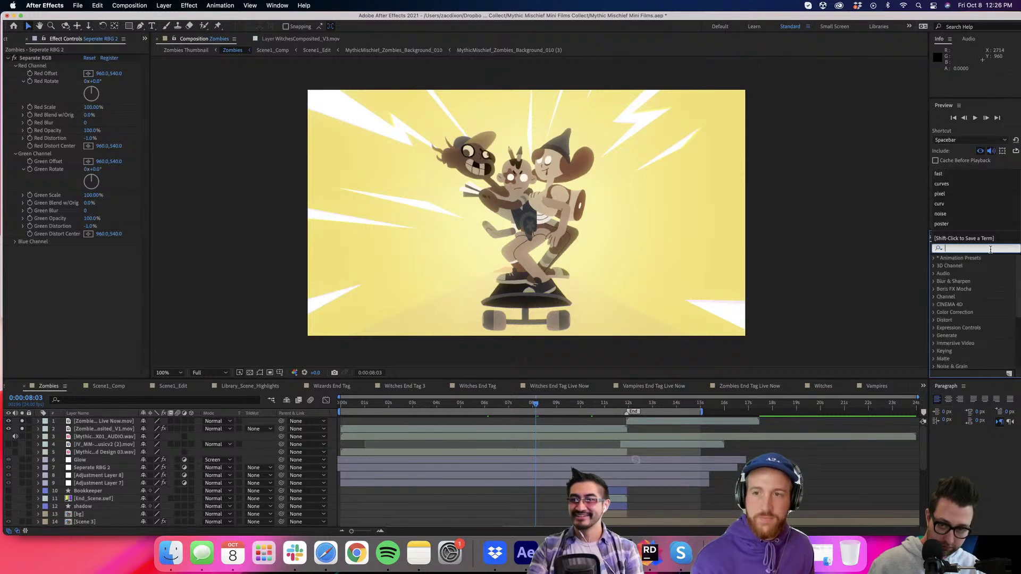
left_click(482, 509)
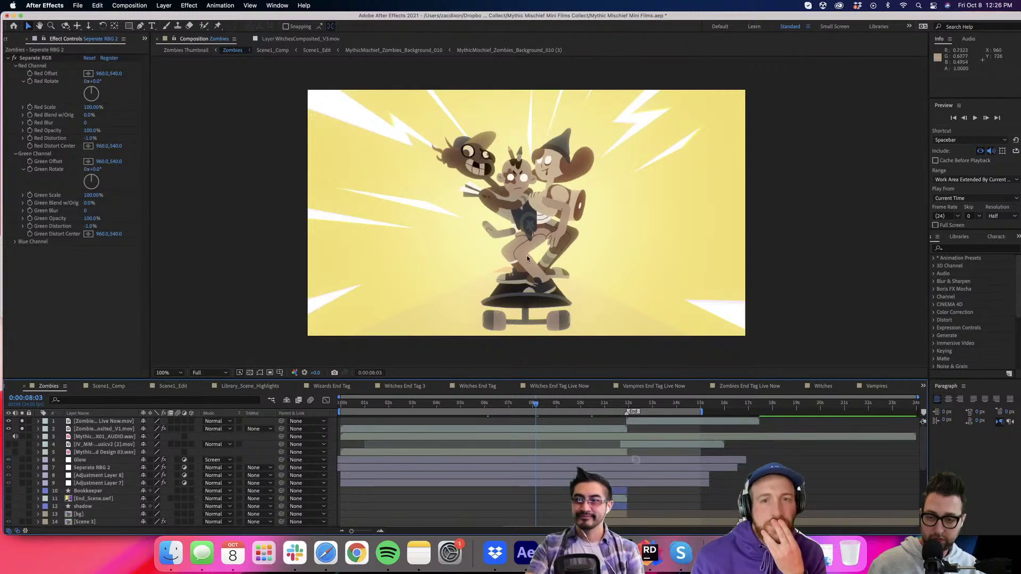
Bring the Seperate RBG 2 layer to the top of the stack and solo it.
left_click(80, 468)
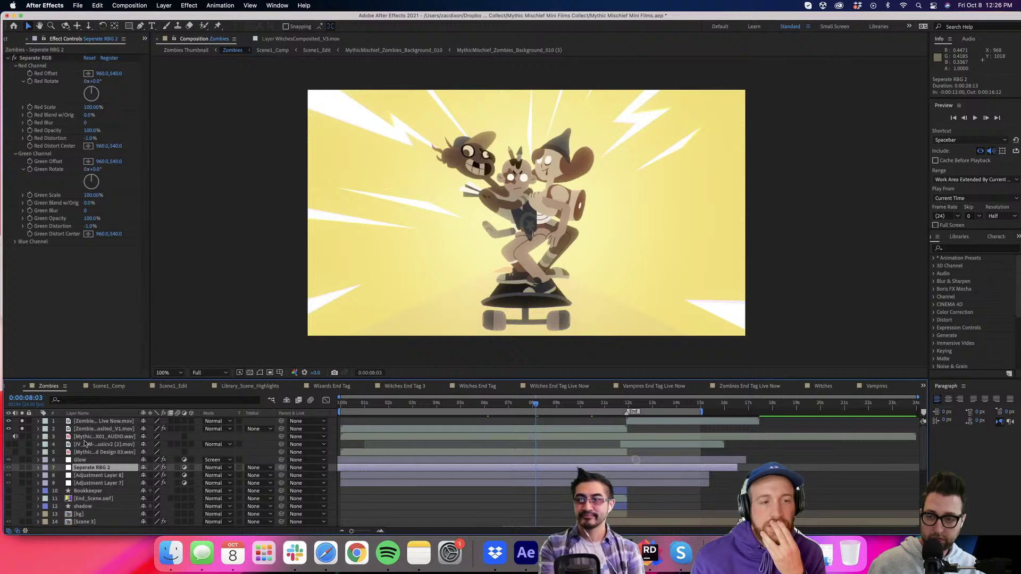
key("super+shift+bracketright")
left_click(21, 421)
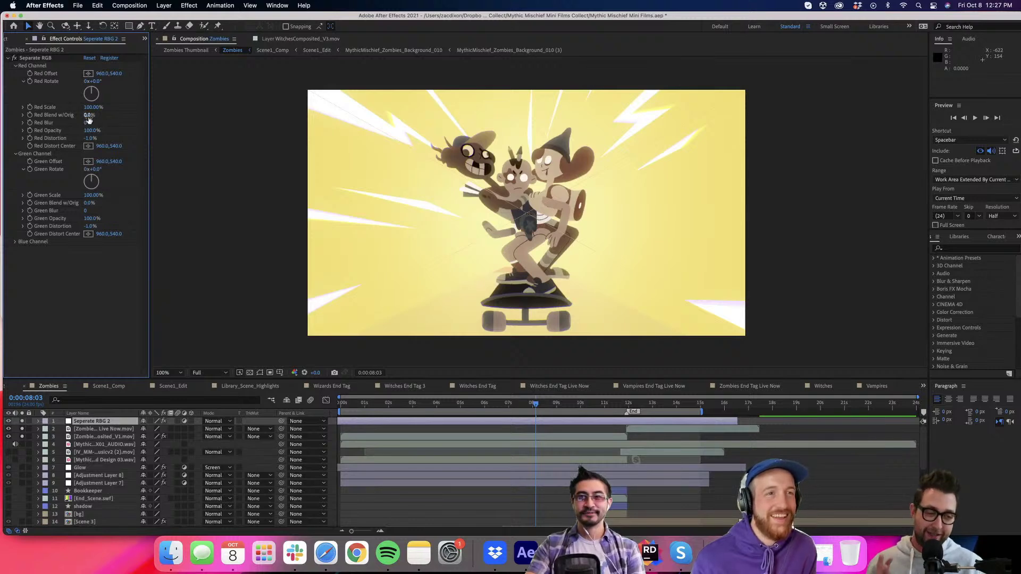
left_click(23, 422)
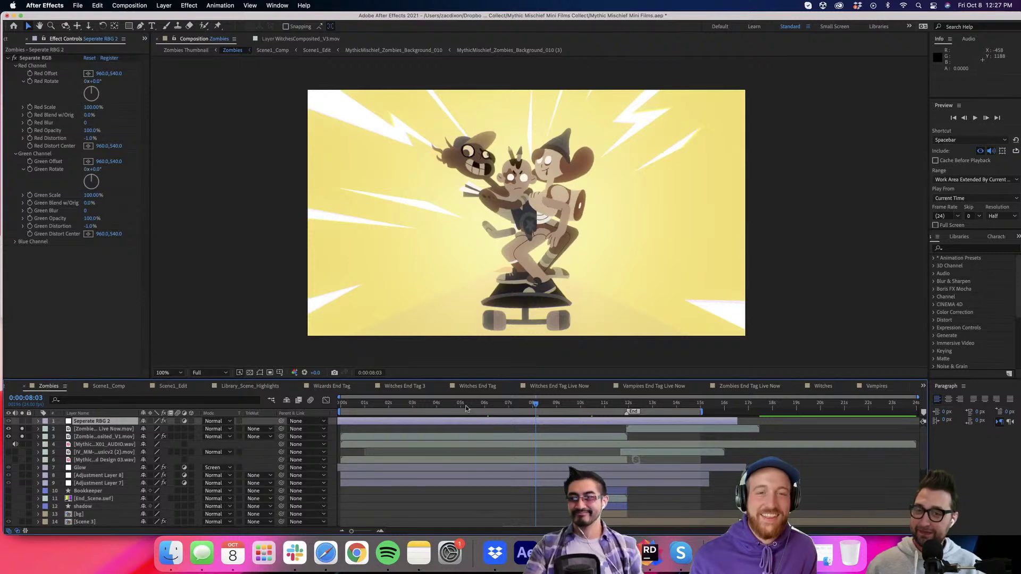
Preview the Zombies shot at 0:00:05:05, zooming the viewer in to inspect the RGB split.
key("space")
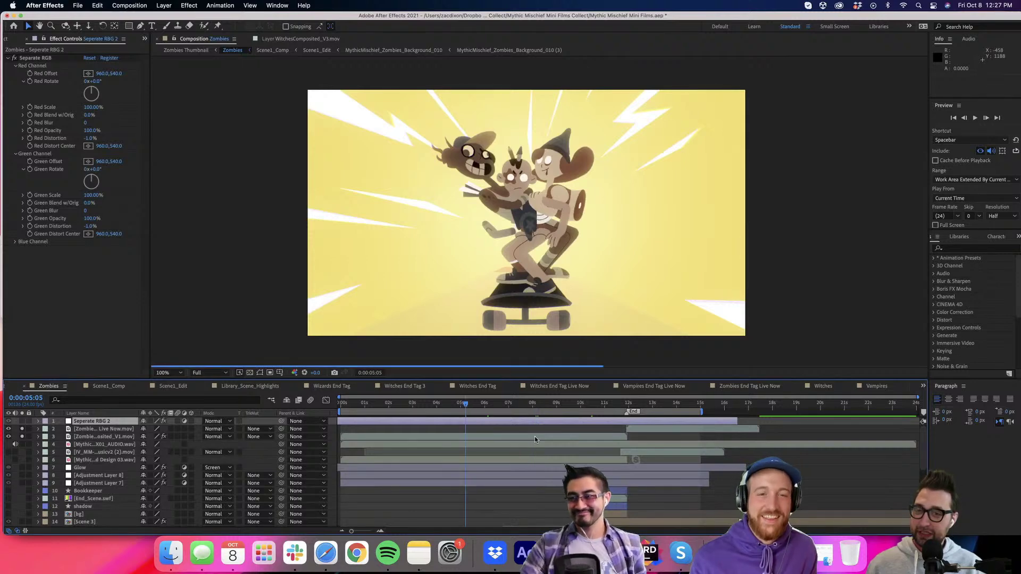
scroll(524, 433, "down", 2)
scroll(667, 163, "up", 2)
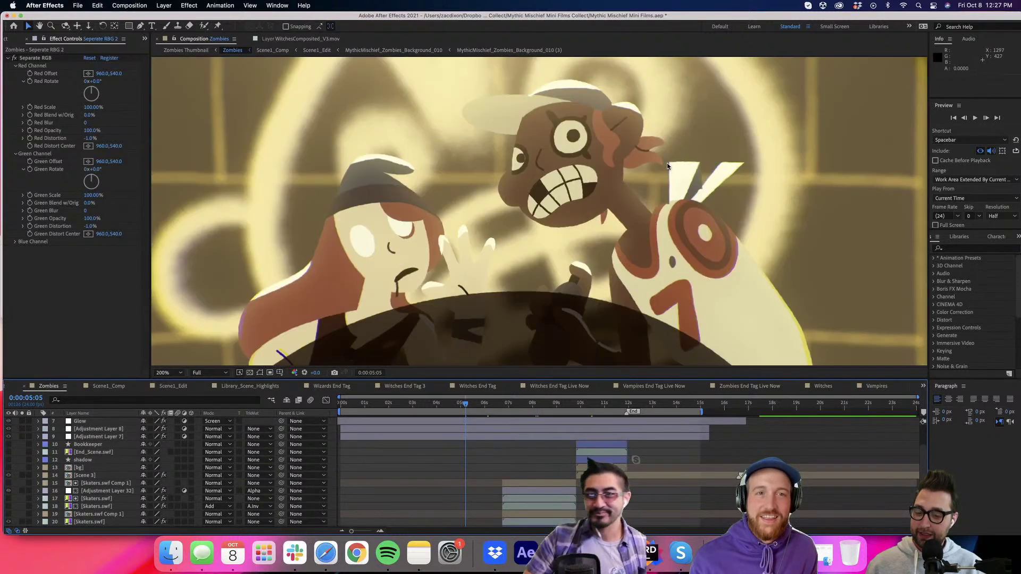
scroll(667, 163, "up", 2)
scroll(631, 217, "down", 4)
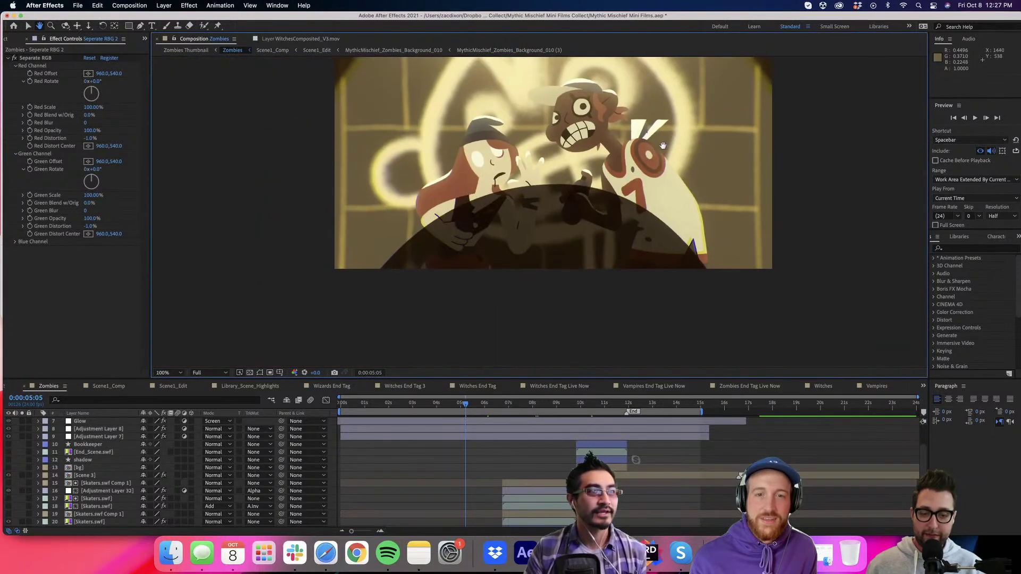
scroll(663, 146, "up", 1)
key("v")
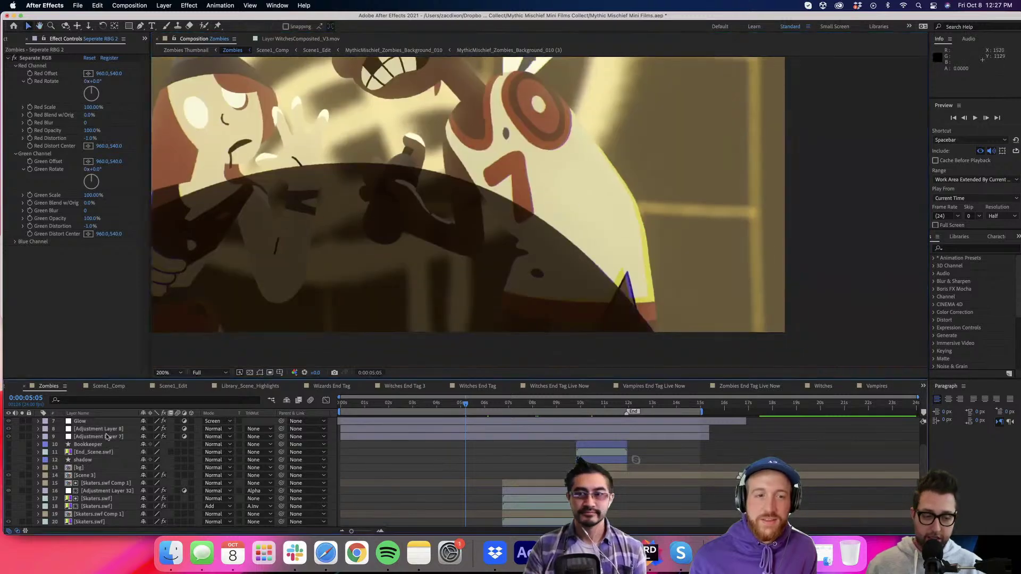
scroll(108, 437, "up", 3)
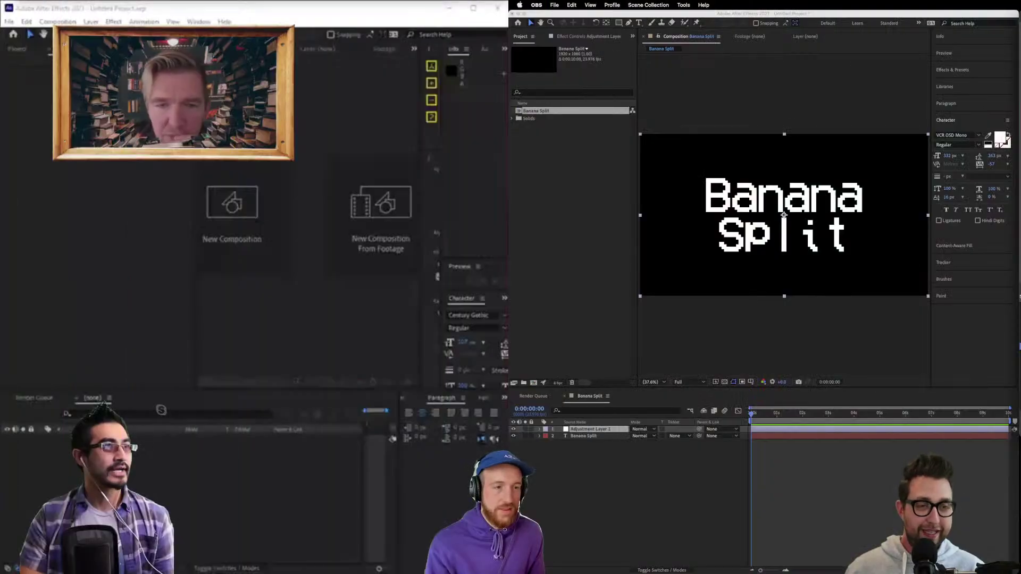
Set the Banana Split text layer's font to Motter Ombra in the Character panel.
left_click(690, 187)
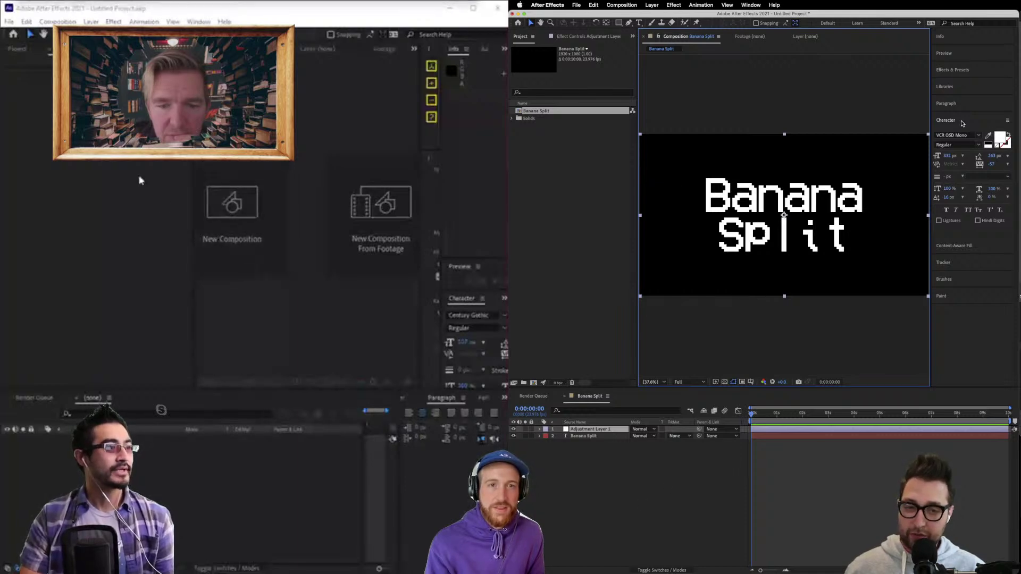
left_click(977, 136)
scroll(966, 210, "up", 15)
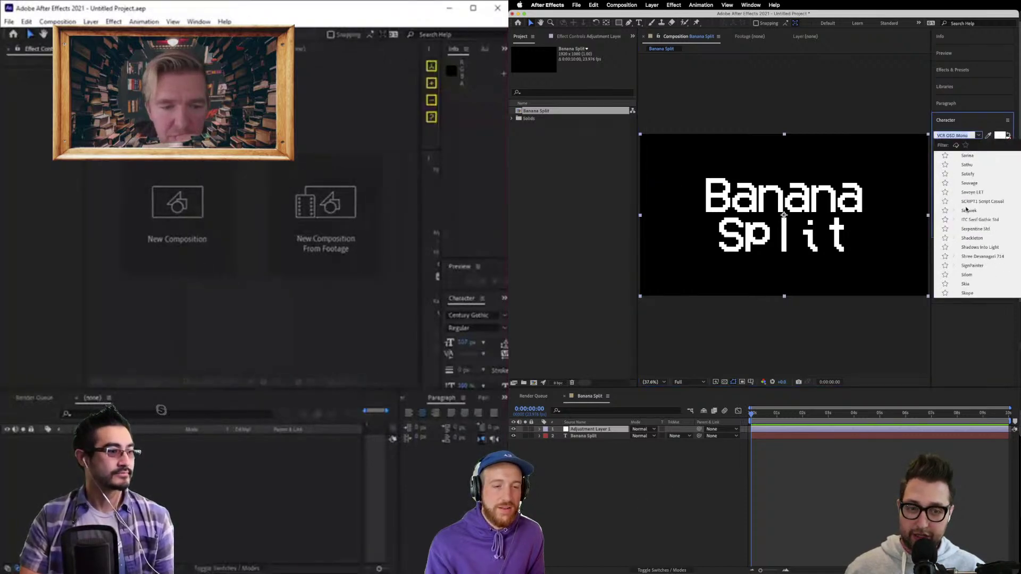
scroll(966, 210, "up", 5)
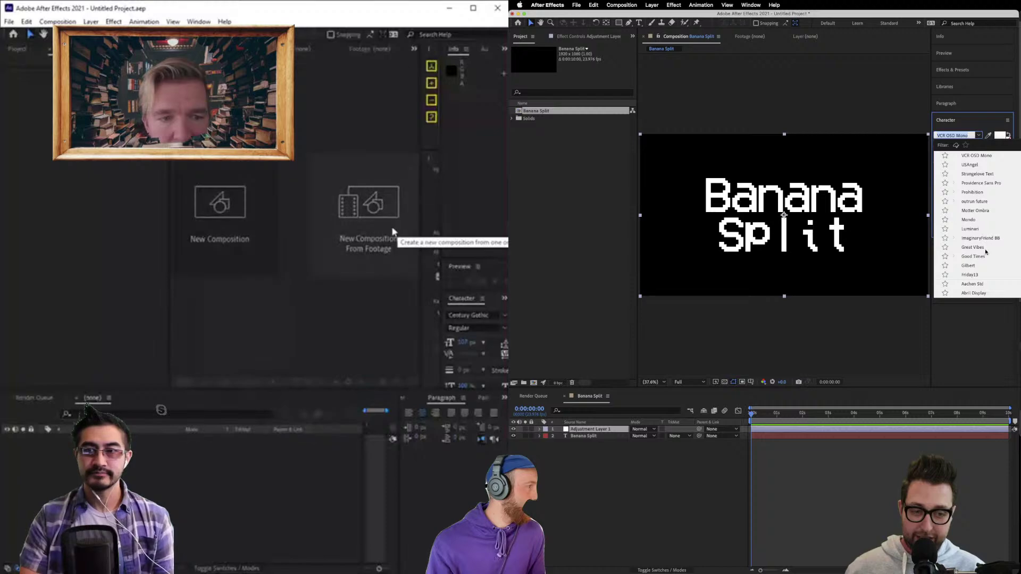
left_click(975, 211)
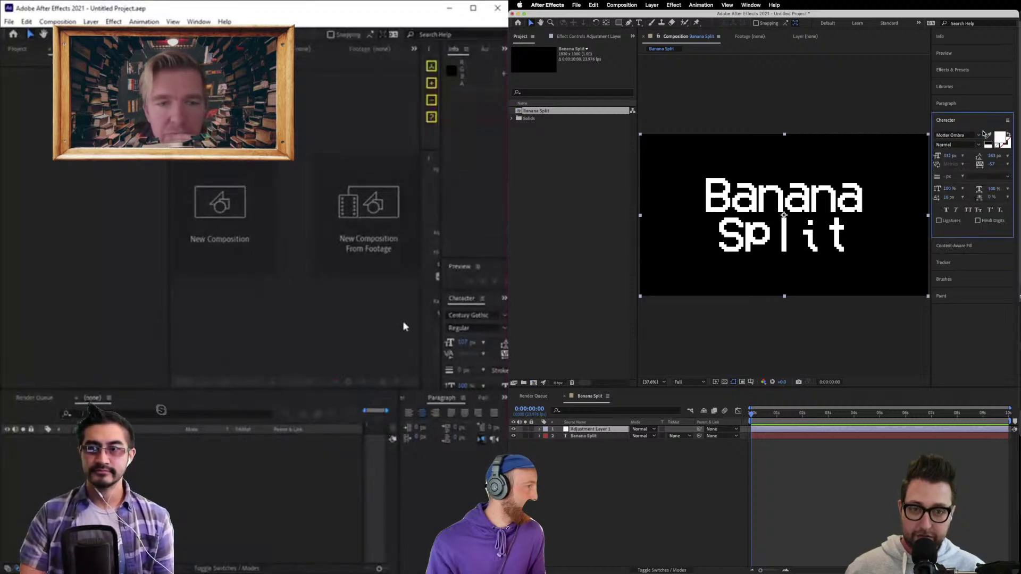
left_click(590, 437)
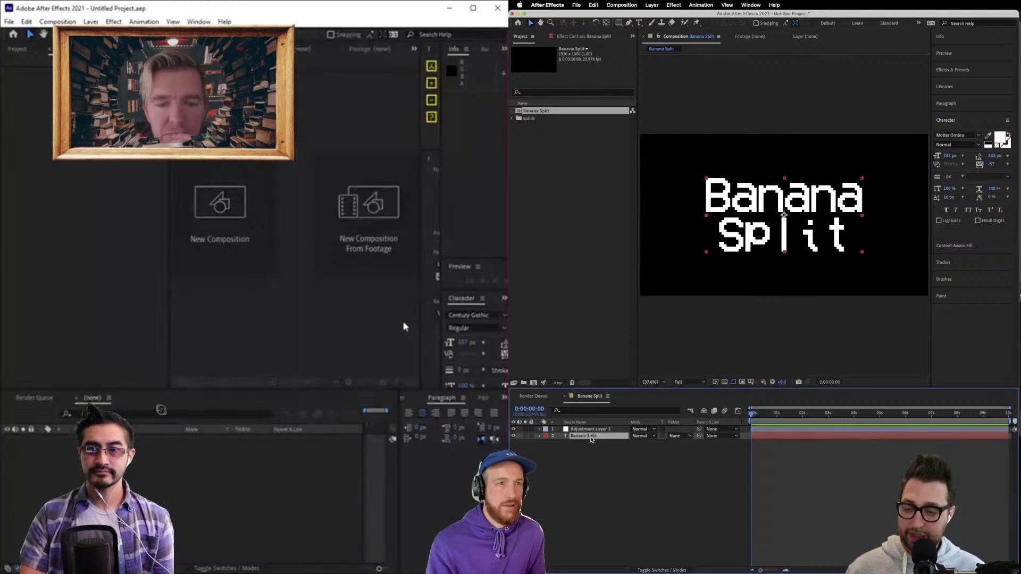
left_click(978, 137)
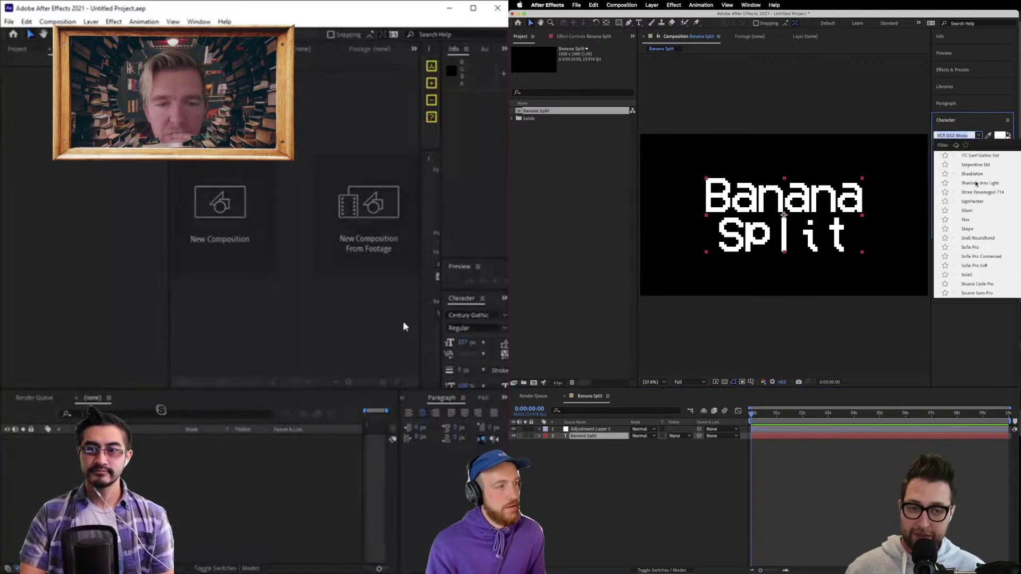
left_click(968, 157)
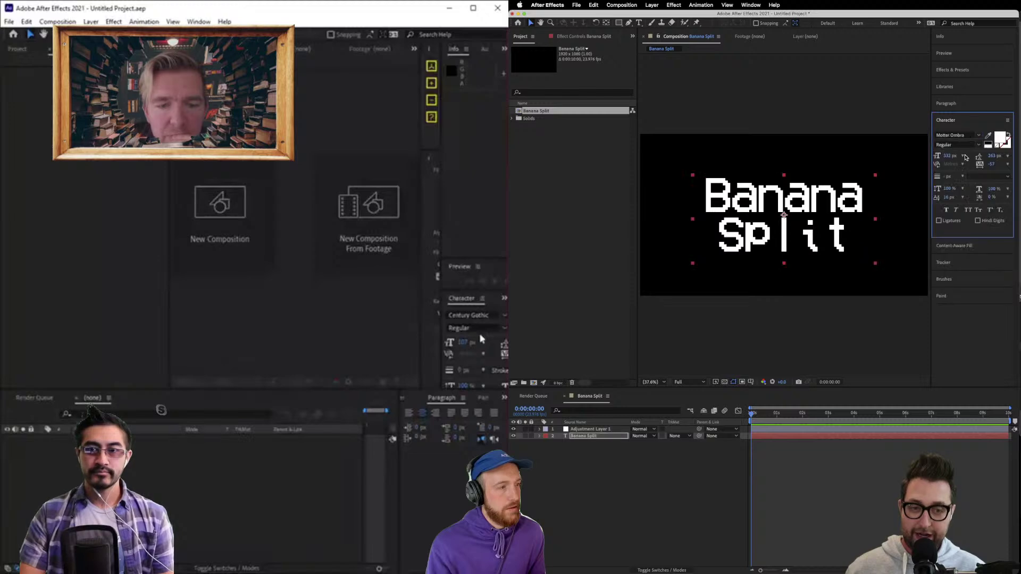
Apply a Curves effect to the adjustment layer above the title.
left_click(621, 428)
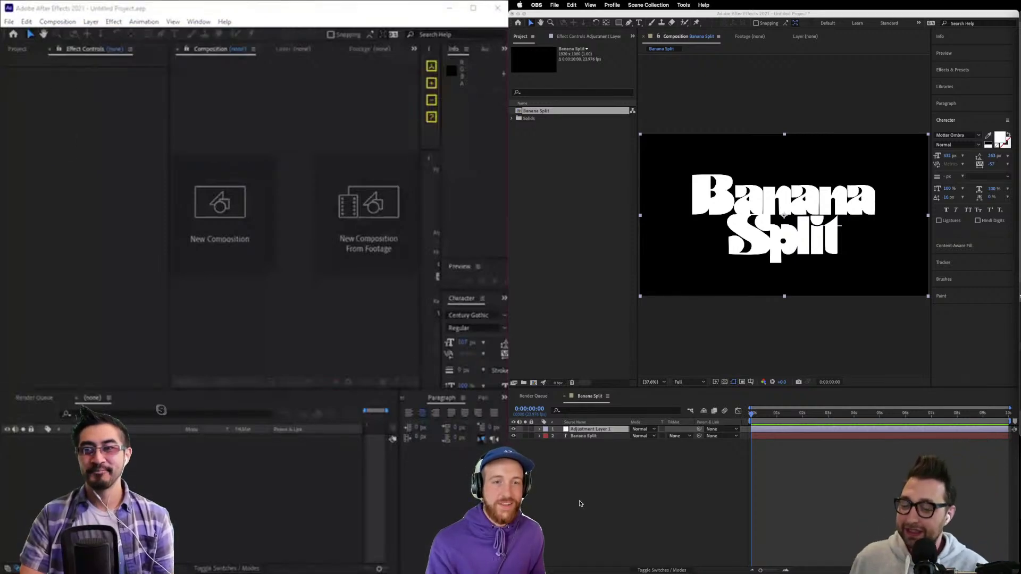
left_click(596, 431)
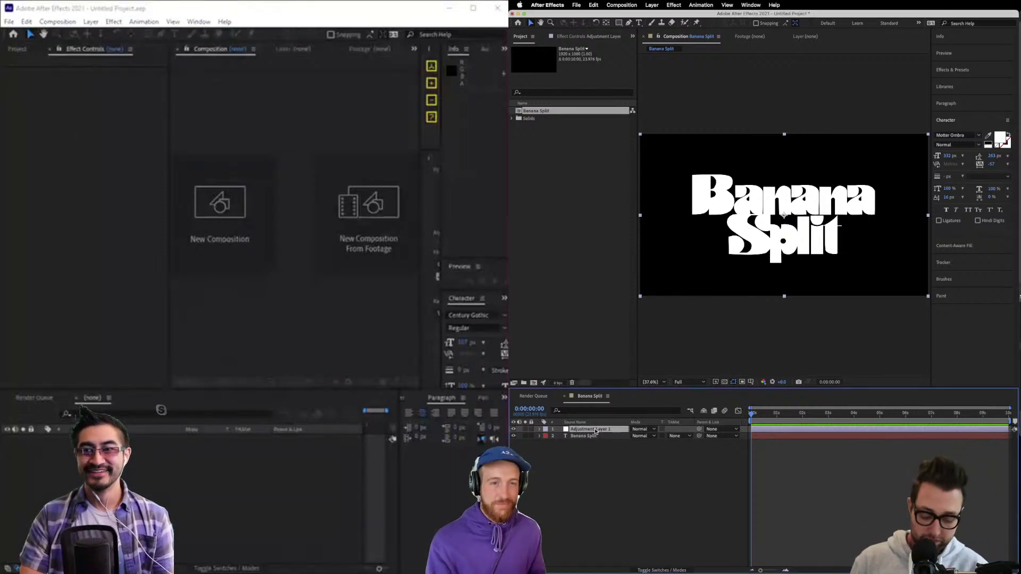
key("ctrl+space")
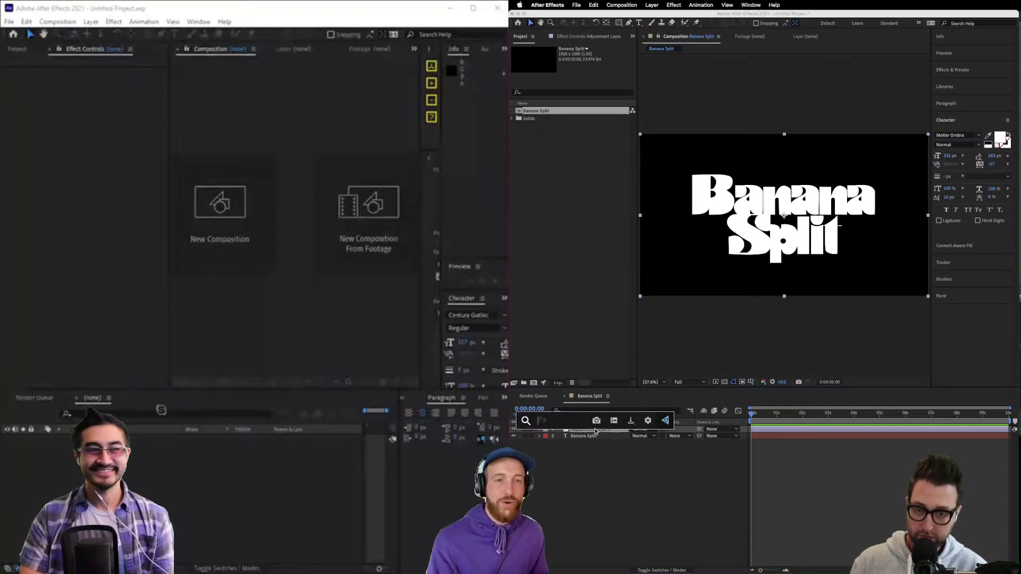
type("curves")
key("Return")
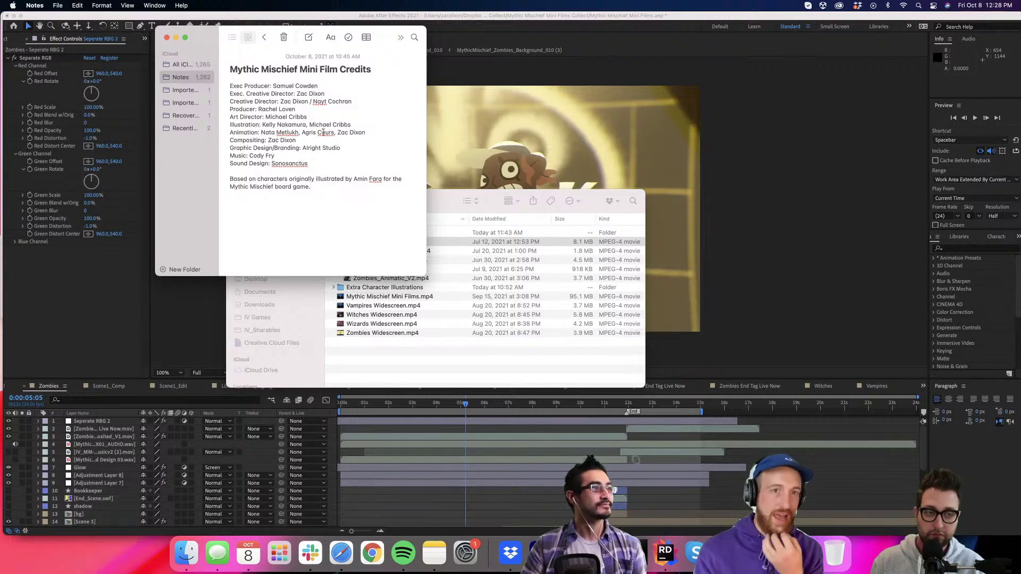
Highlight the Animation line names, move the Mythic folder window right, and select MM_Zombies_4.mp4.
left_click_drag(334, 133, 240, 133)
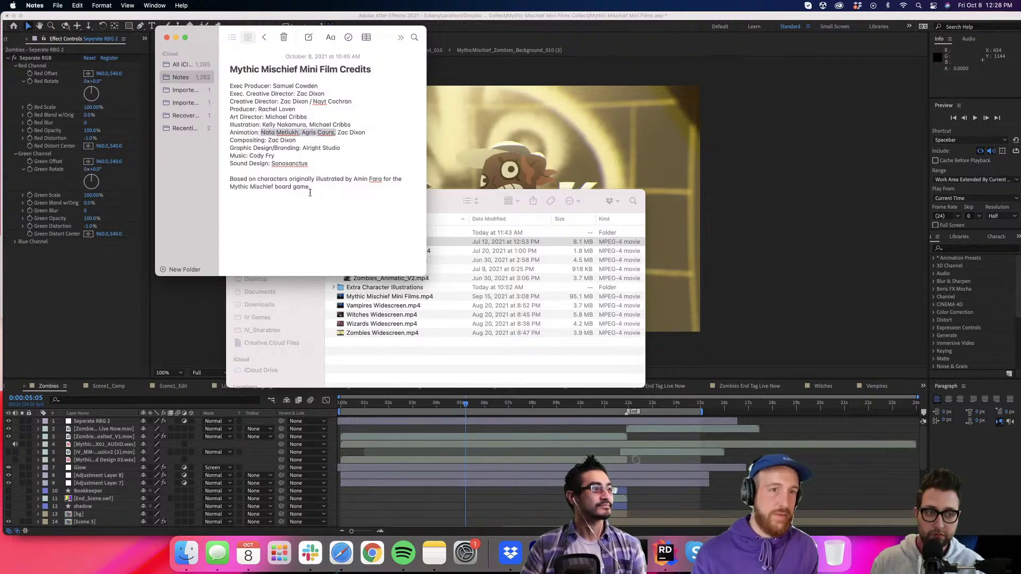
left_click(462, 366)
left_click_drag(426, 200, 656, 199)
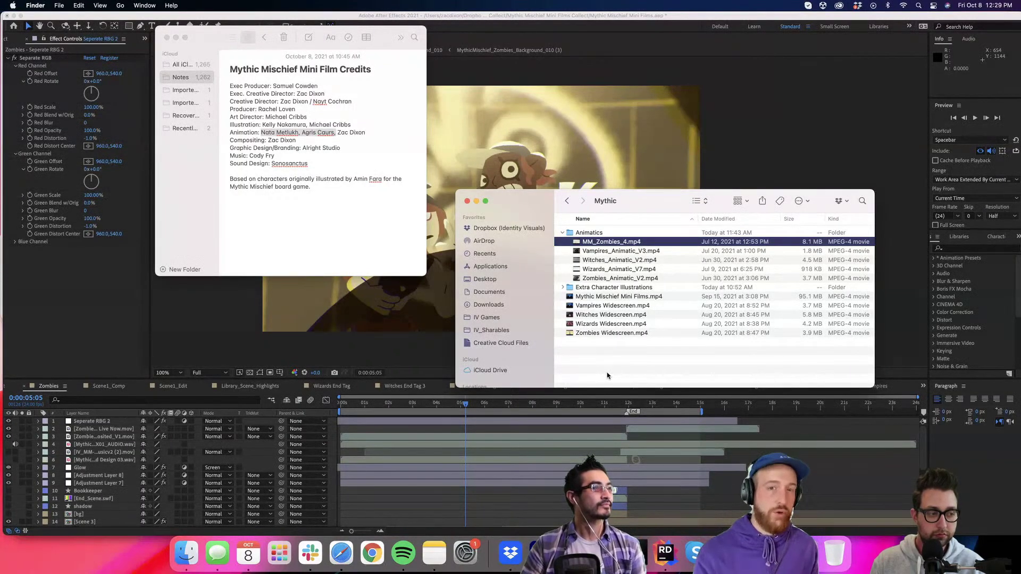
left_click(597, 358)
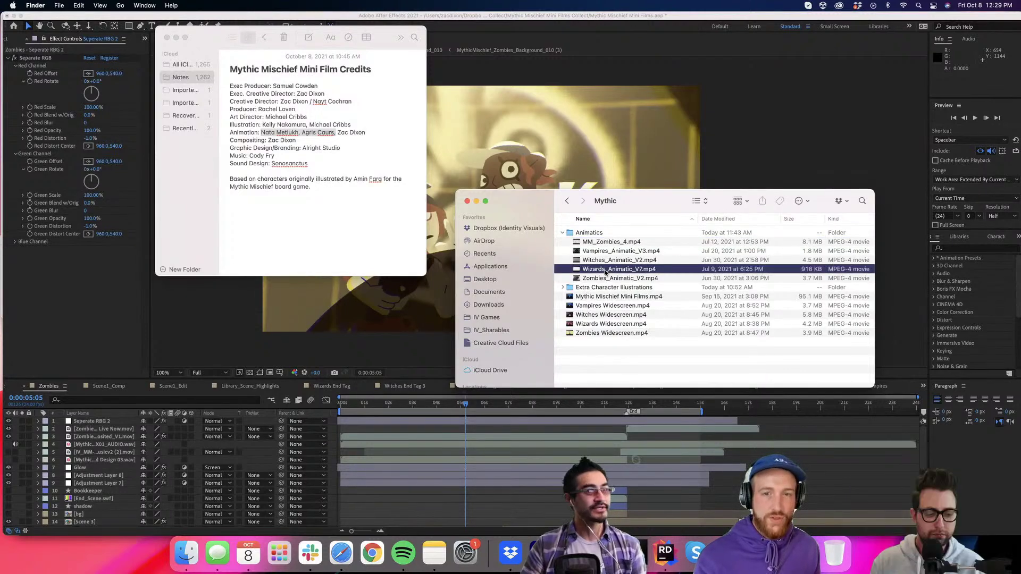
left_click(610, 243)
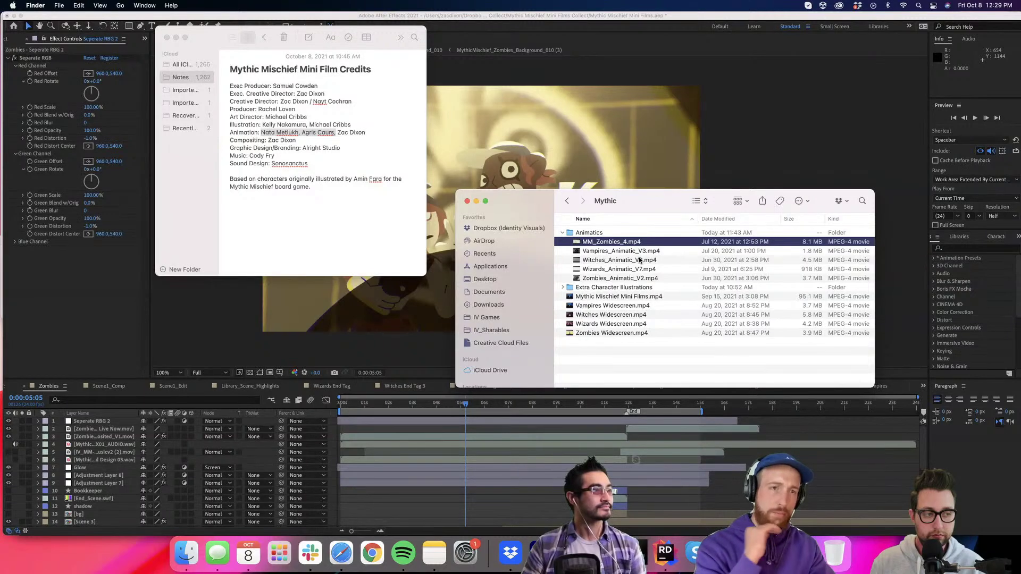
Append a slash and another person's name to the Creative Director line, then preview MM_Zombies_4.mp4.
left_click(373, 100)
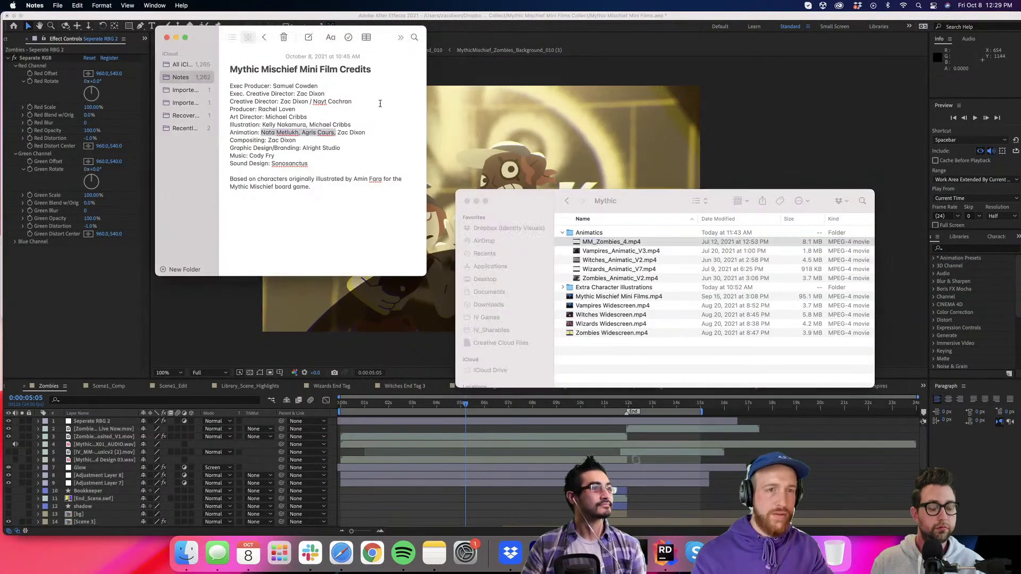
type("/ Michae")
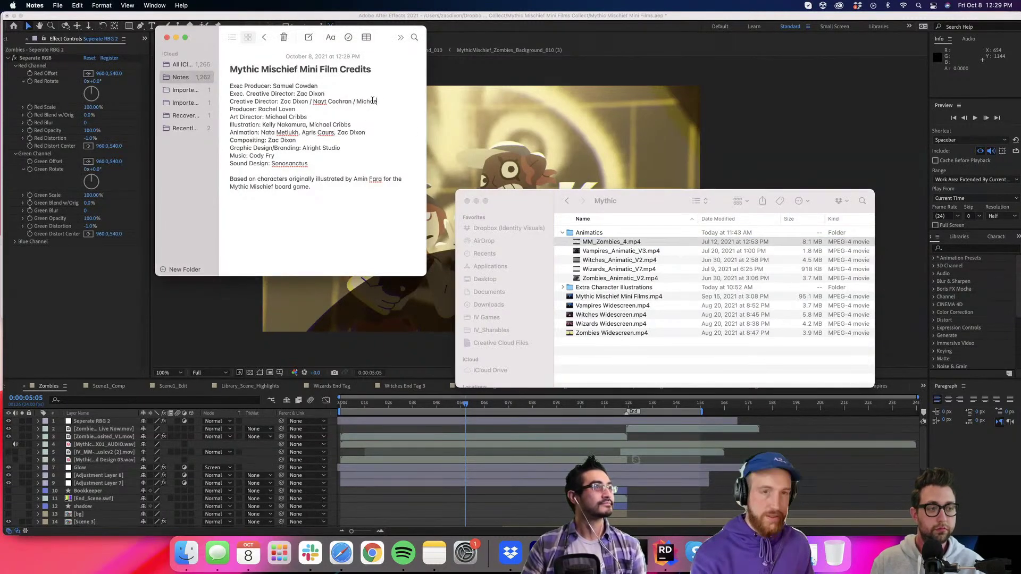
type("l Cribbs")
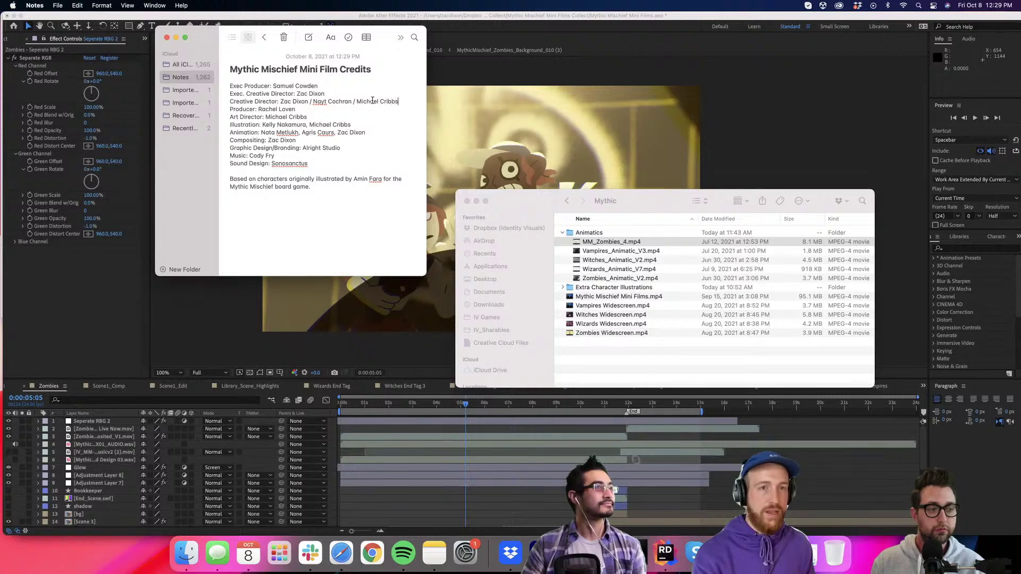
left_click(611, 242)
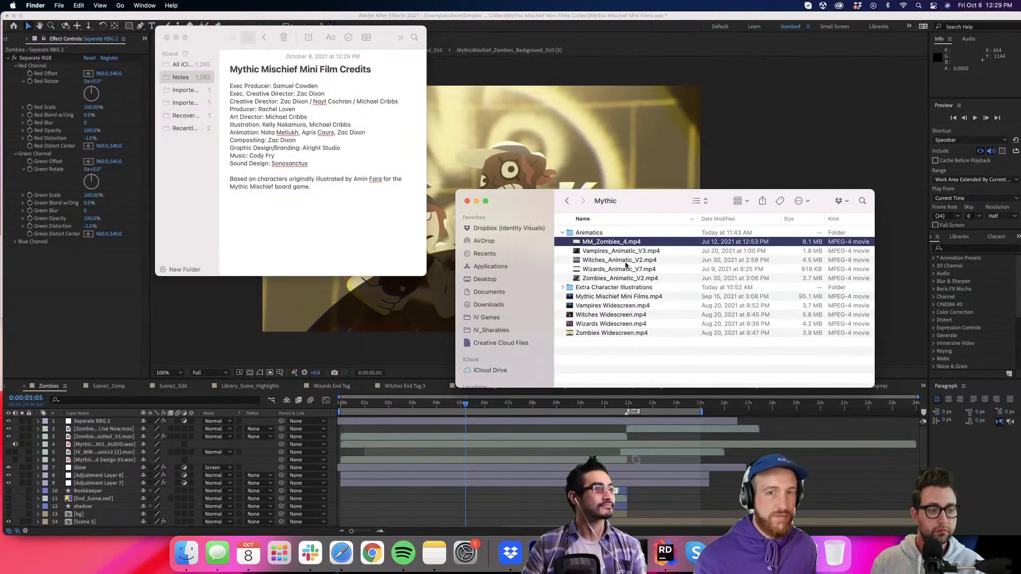
key("space")
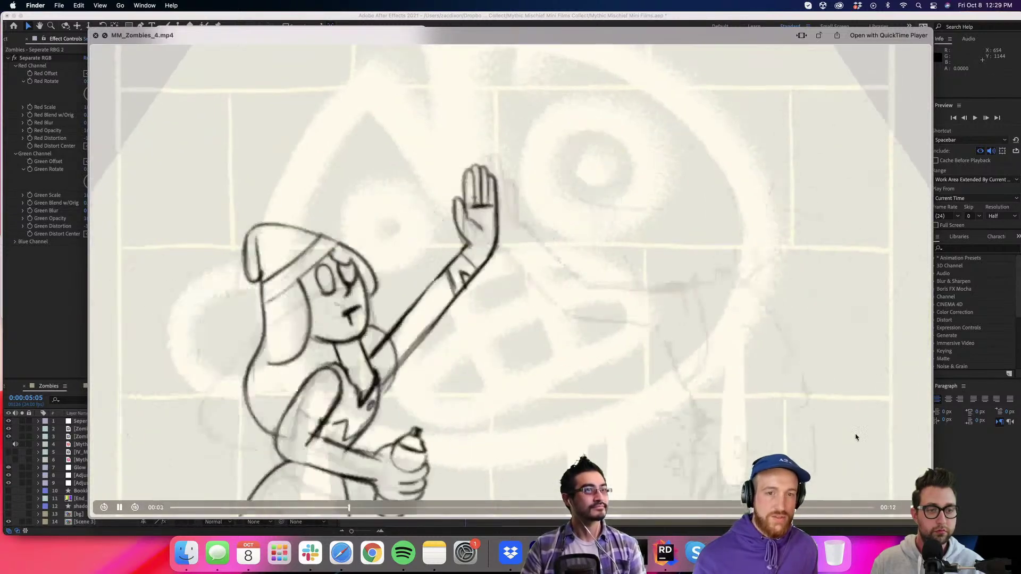
Quick Look Zombies_Animatic_V2.mp4 and MM_Zombies_4.mp4 again, then minimize the Mythic folder window.
key("space")
key("Down")
key("Down")
key("Down")
key("Down")
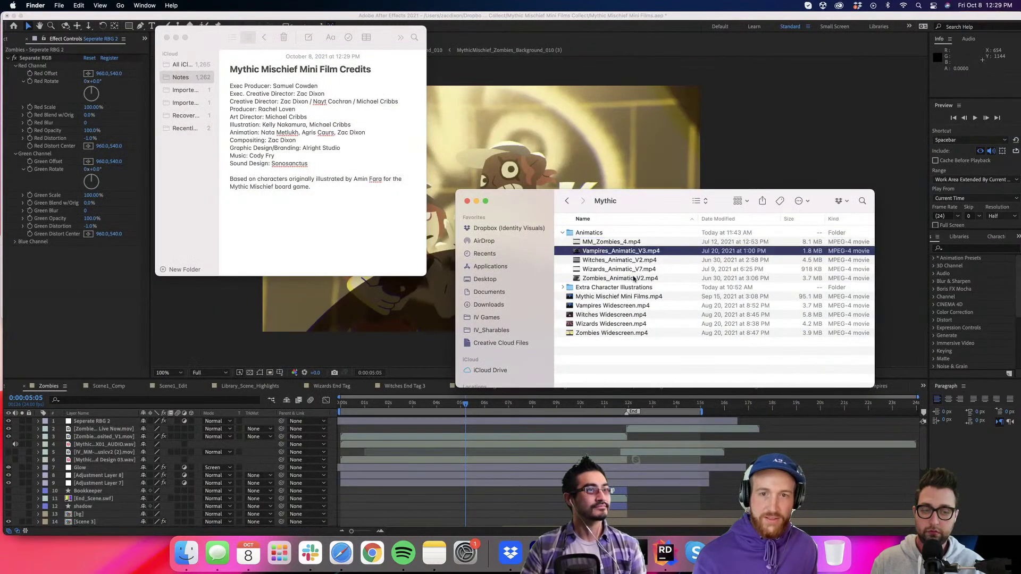
key("space")
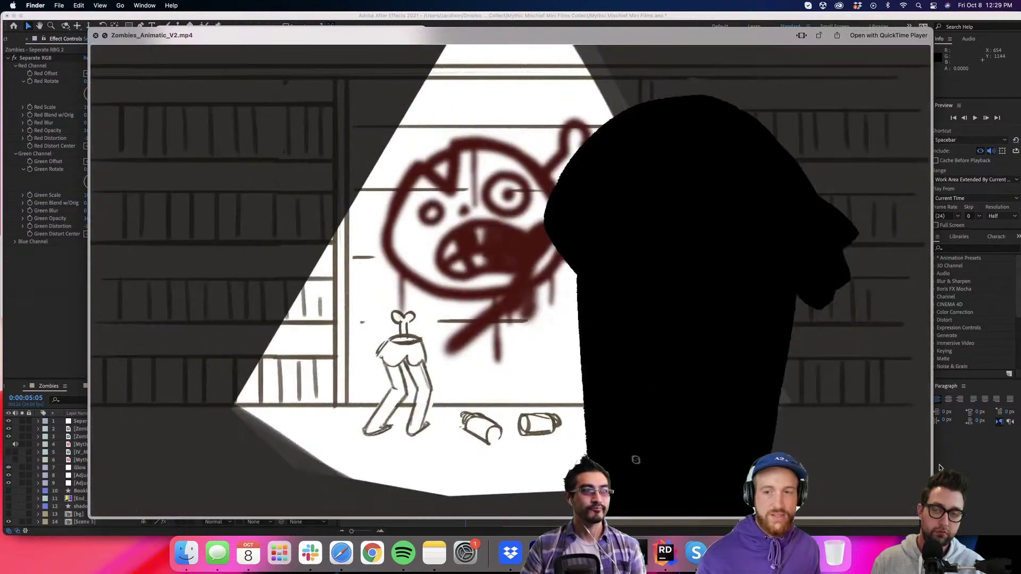
key("space")
key("Up")
key("Up")
key("Up")
key("Up")
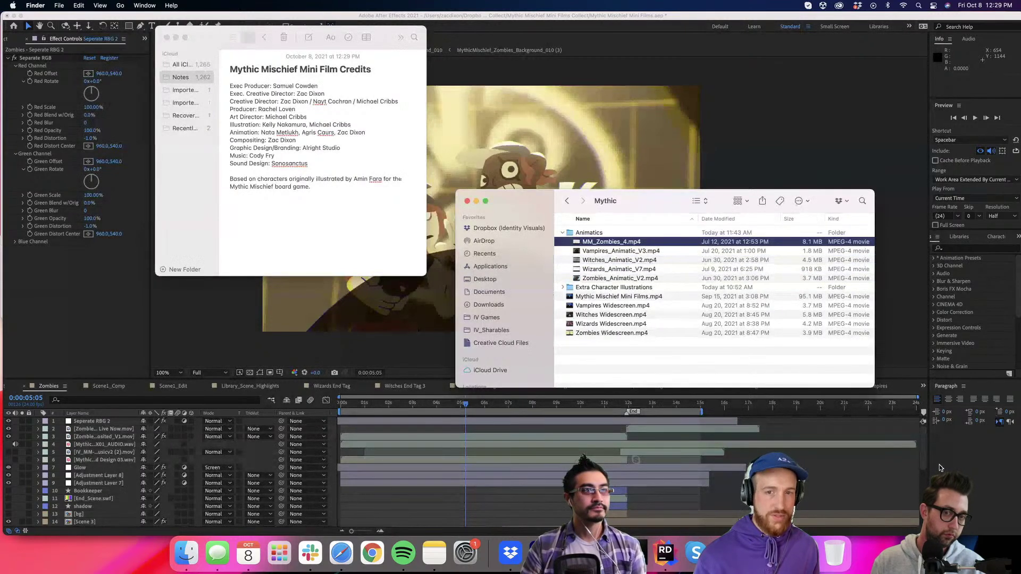
key("space")
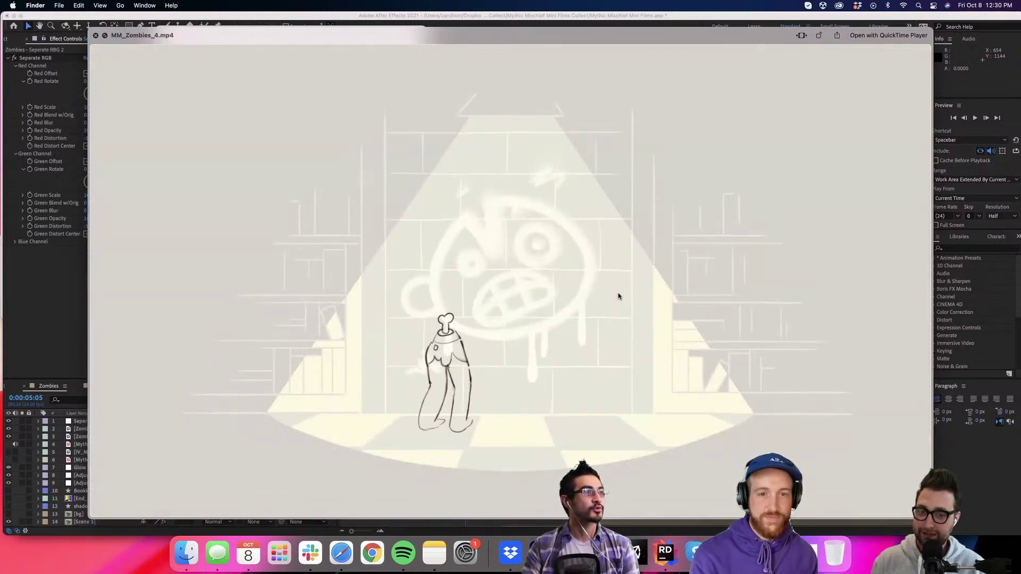
key("space")
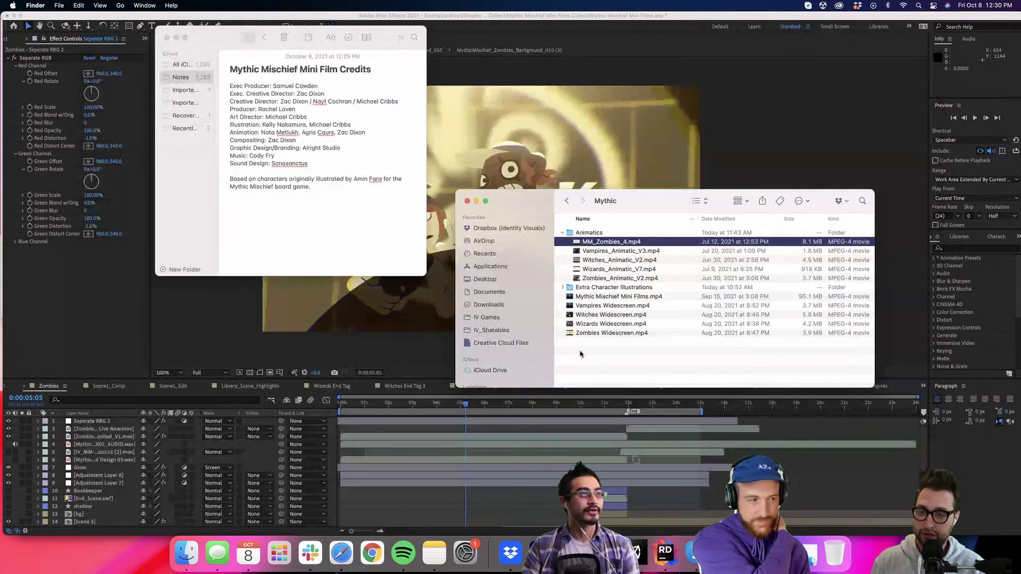
left_click(612, 359)
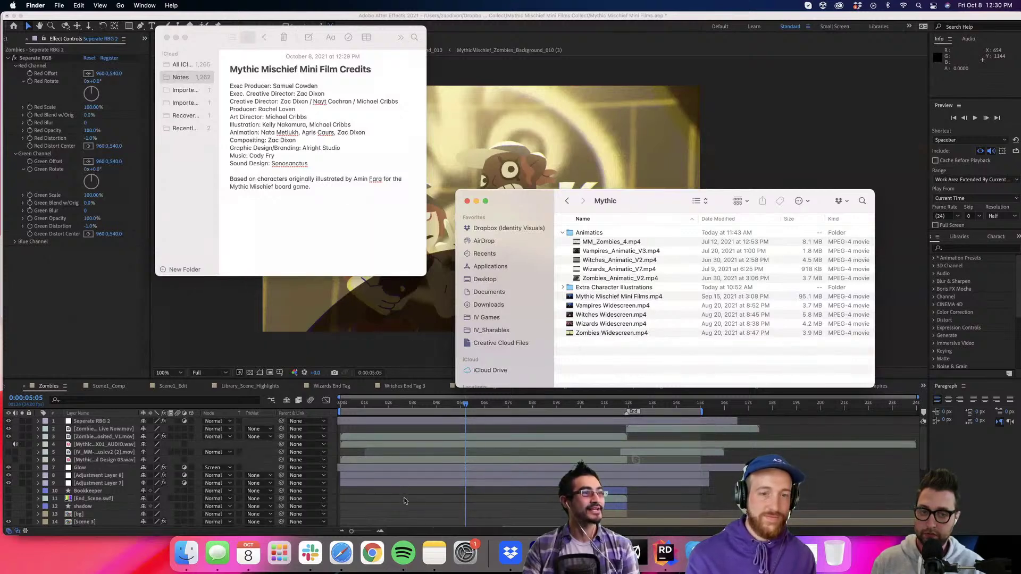
left_click(477, 202)
Move through Library_Scene_Highlights and Scene1_Comp to Witches End Tag, and show the Project panel.
left_click(468, 496)
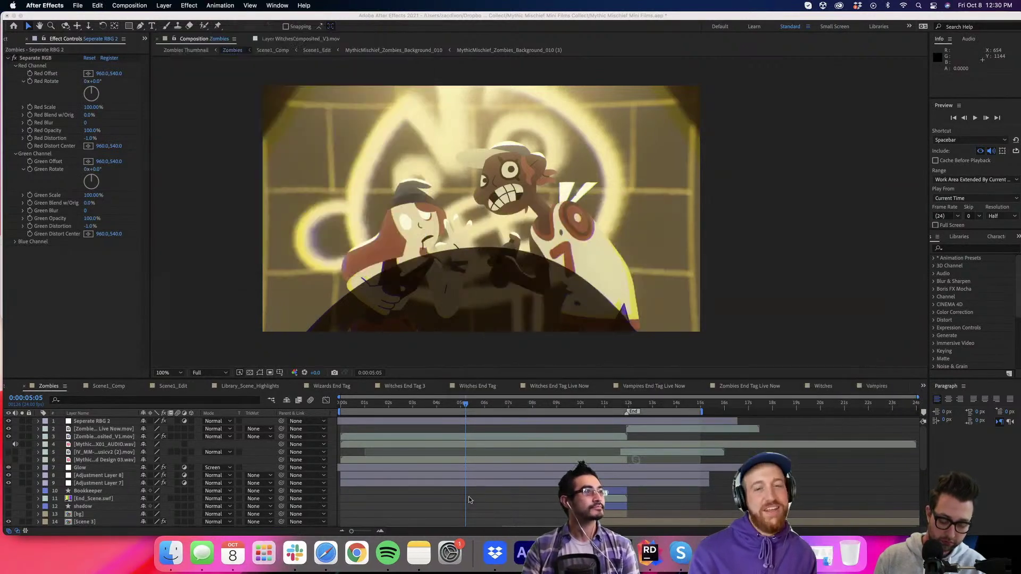
scroll(468, 497, "down", 3)
scroll(468, 497, "down", 3)
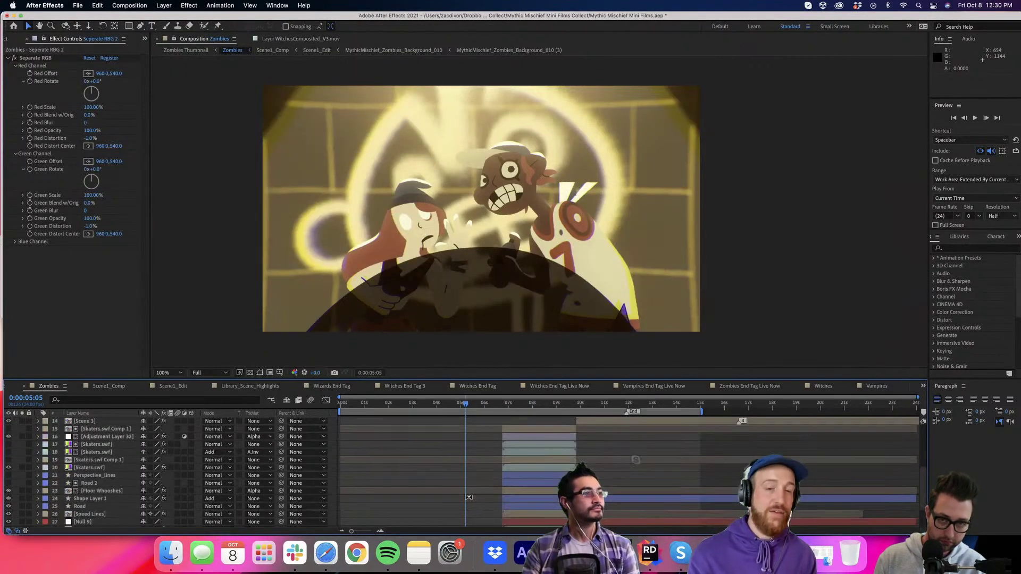
scroll(468, 497, "up", 5)
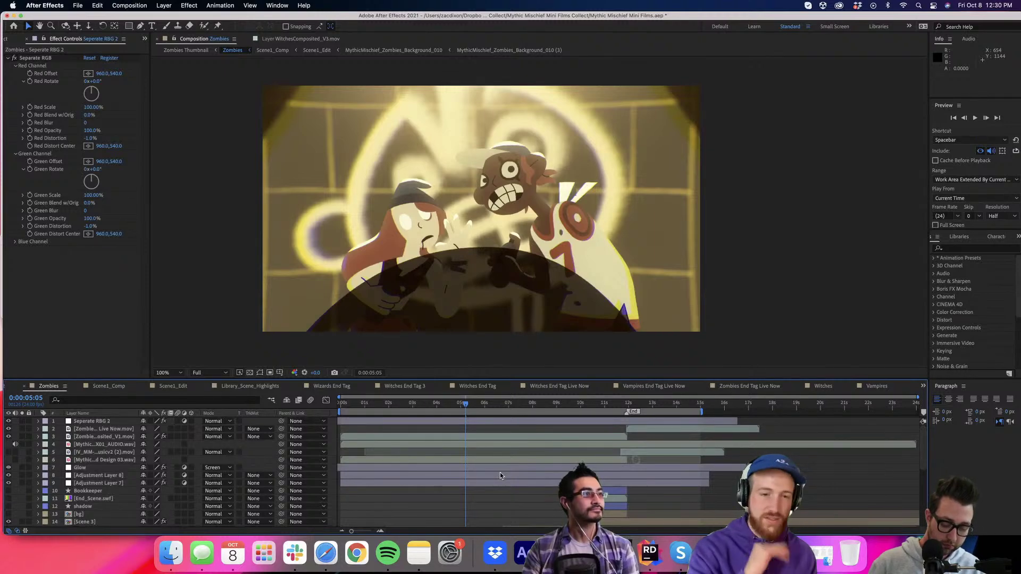
scroll(500, 472, "down", 6)
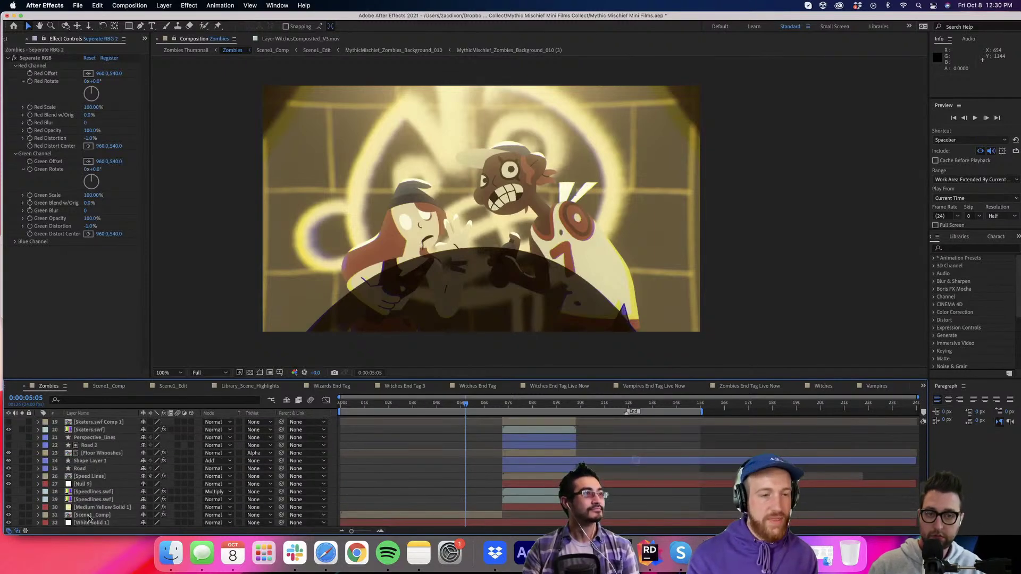
left_click(246, 387)
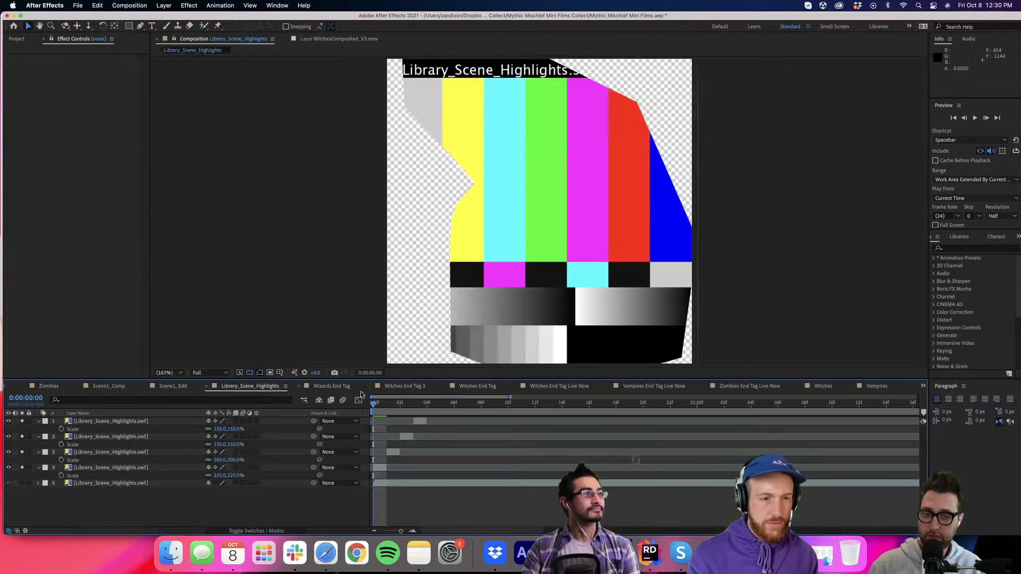
left_click(109, 386)
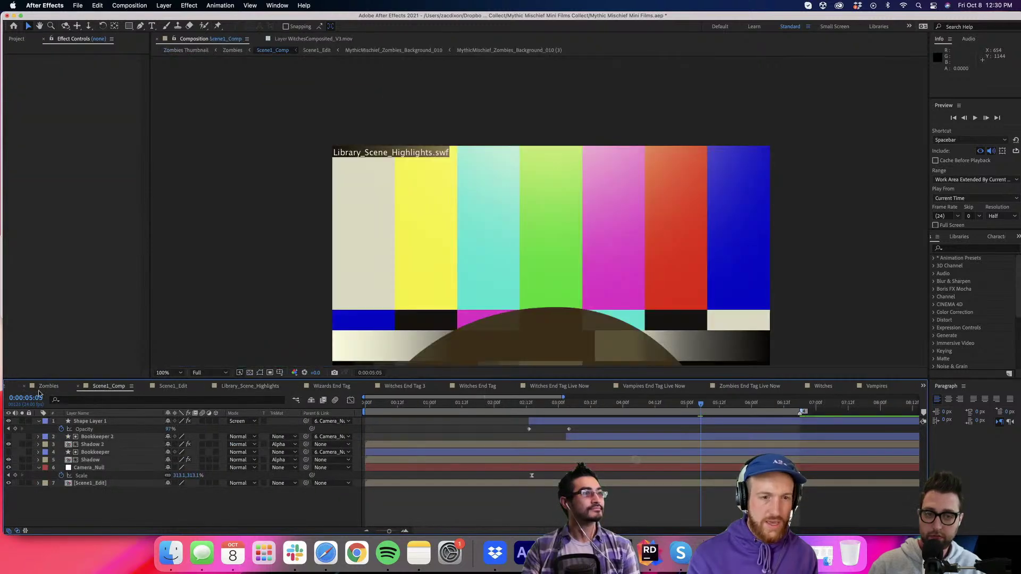
left_click(488, 390)
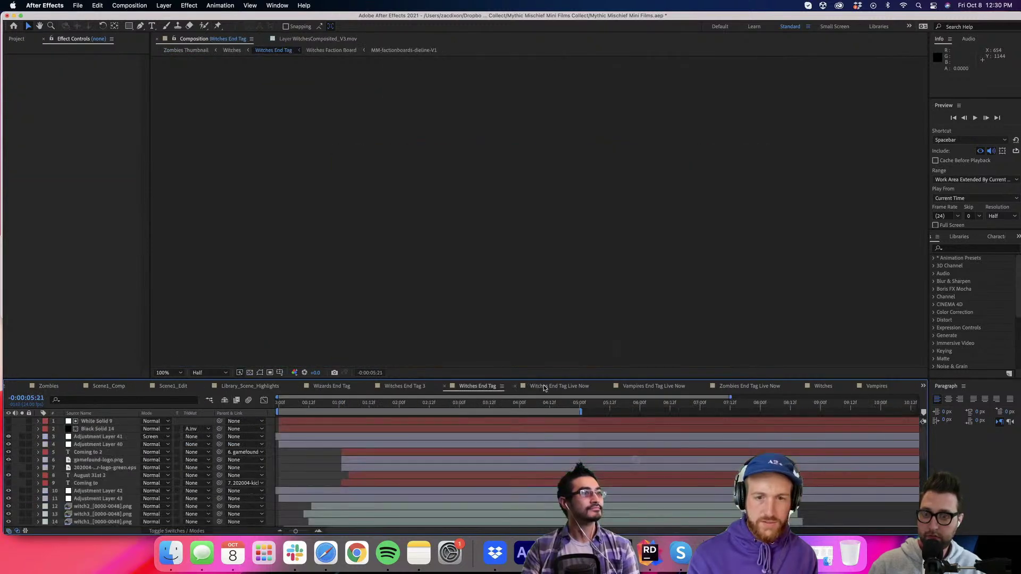
left_click(16, 39)
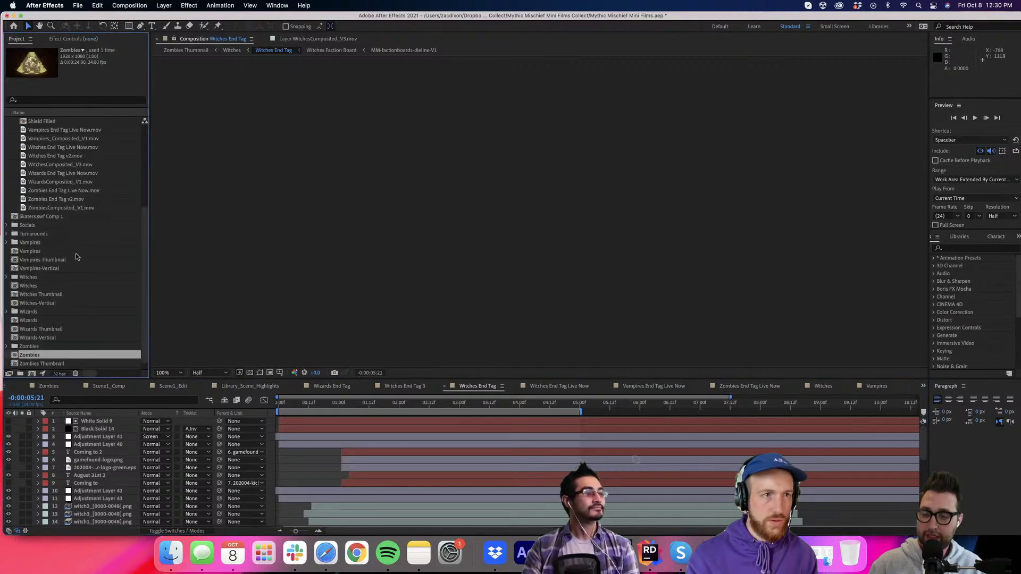
Drill from Wizards through Wizards-040-v01 into Wizards 040 Character and scrub to 0:00:01:09.
left_click(35, 313)
double_click(35, 313)
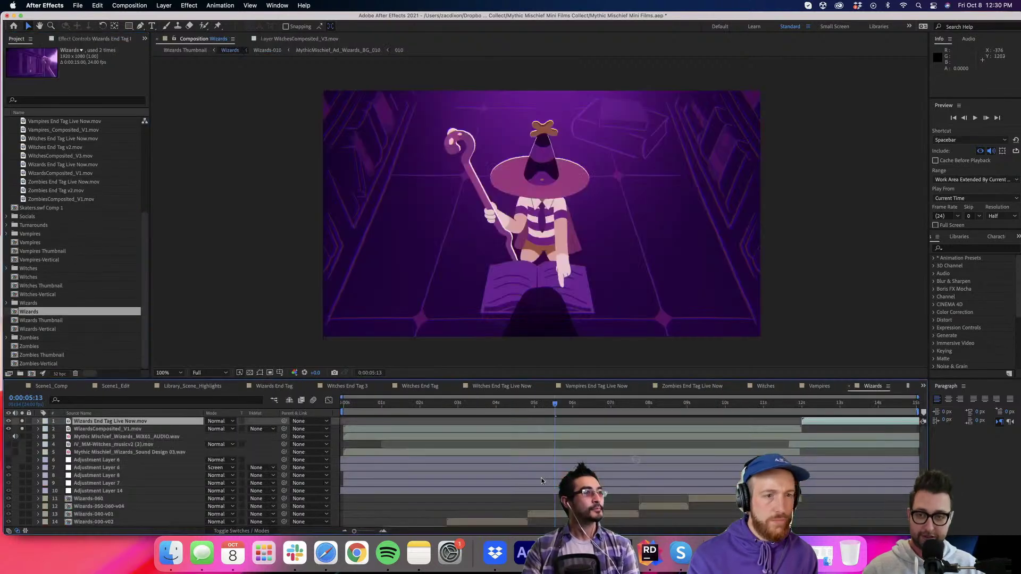
double_click(550, 502)
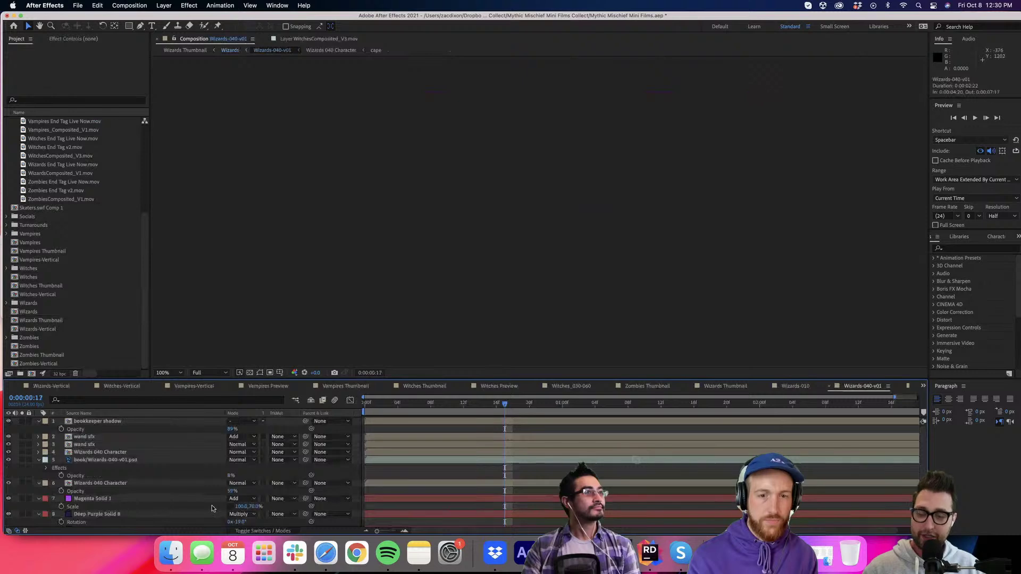
double_click(88, 483)
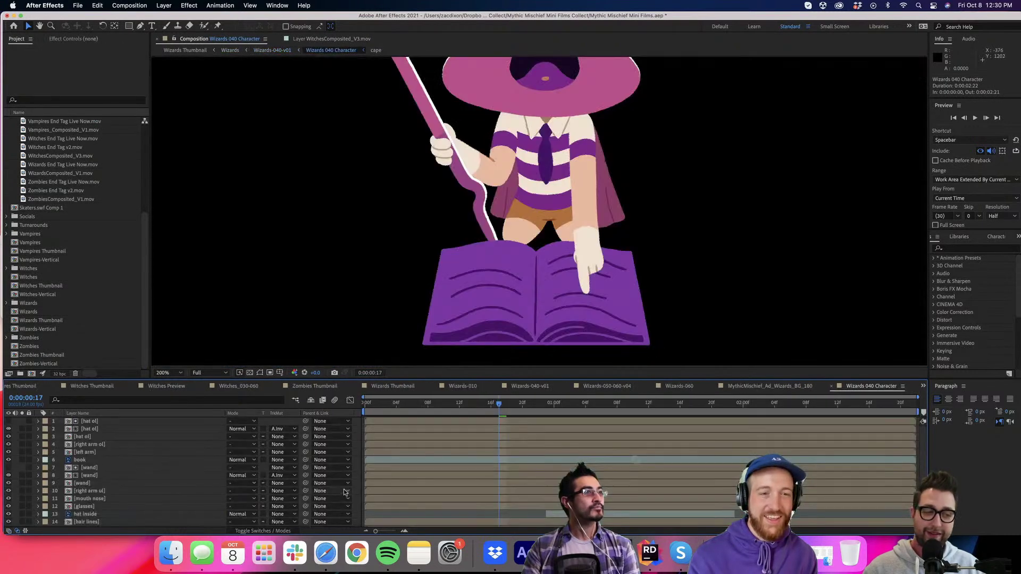
scroll(477, 291, "down", 2)
left_click_drag(499, 403, 404, 403)
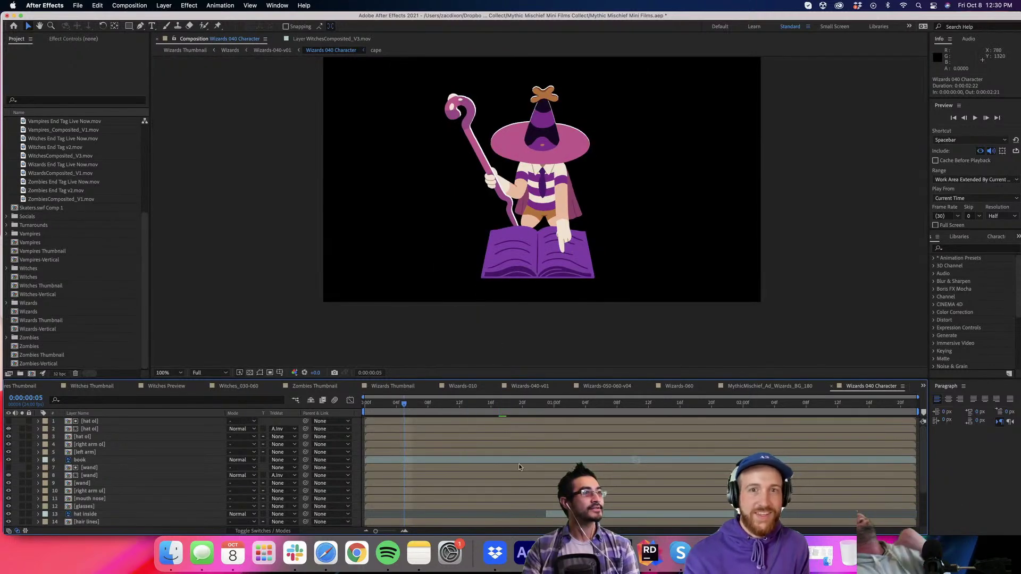
left_click(370, 405)
left_click_drag(371, 406, 633, 471)
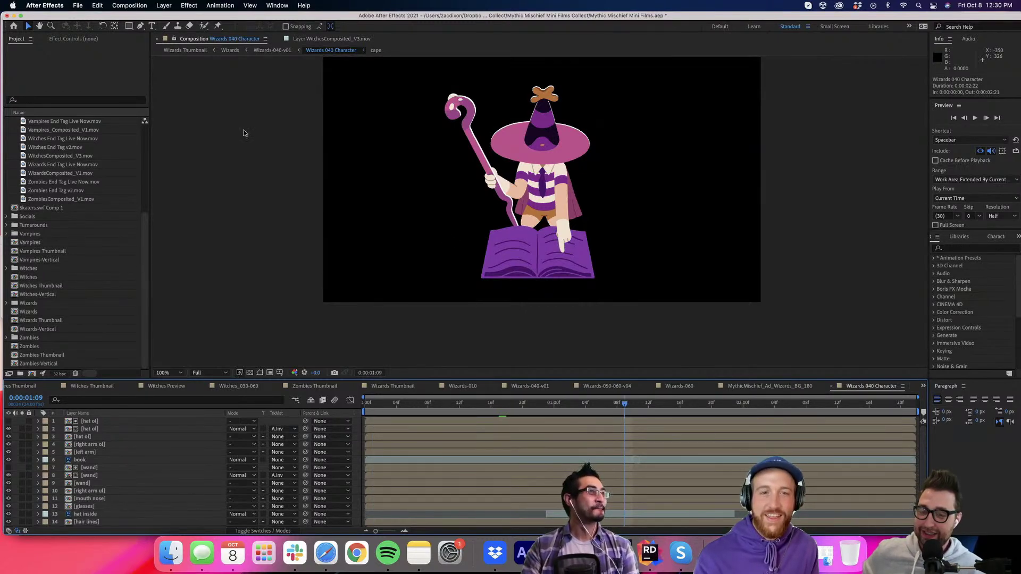
Purge the disk cache via Edit > Purge and return the playhead to the start.
left_click(97, 6)
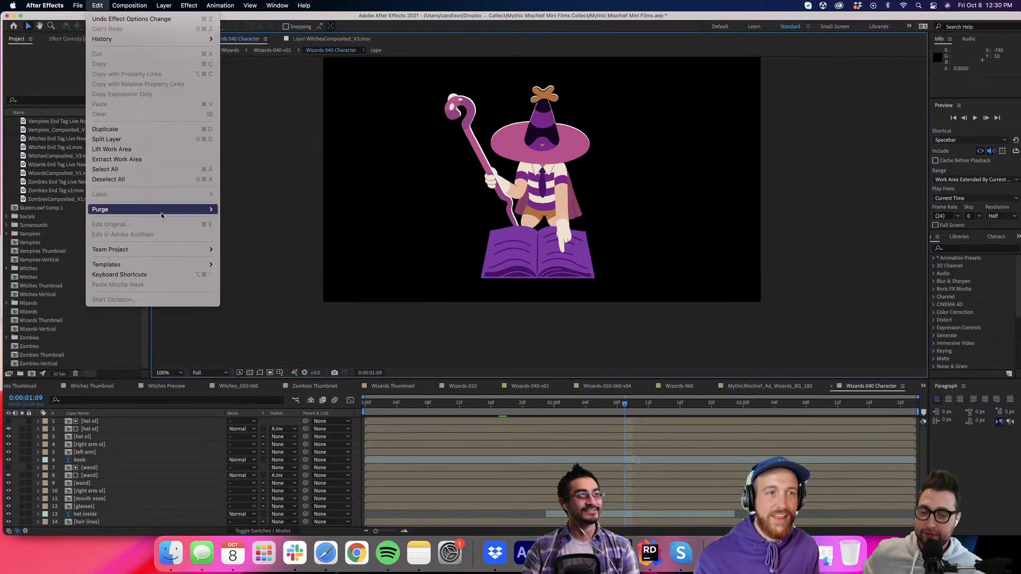
left_click(255, 209)
left_click(574, 298)
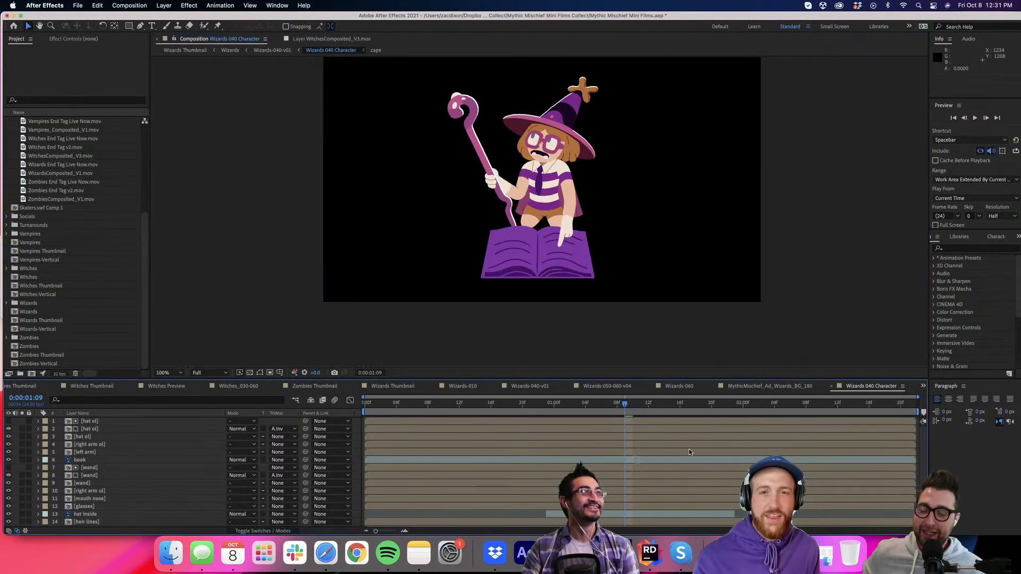
left_click(615, 405)
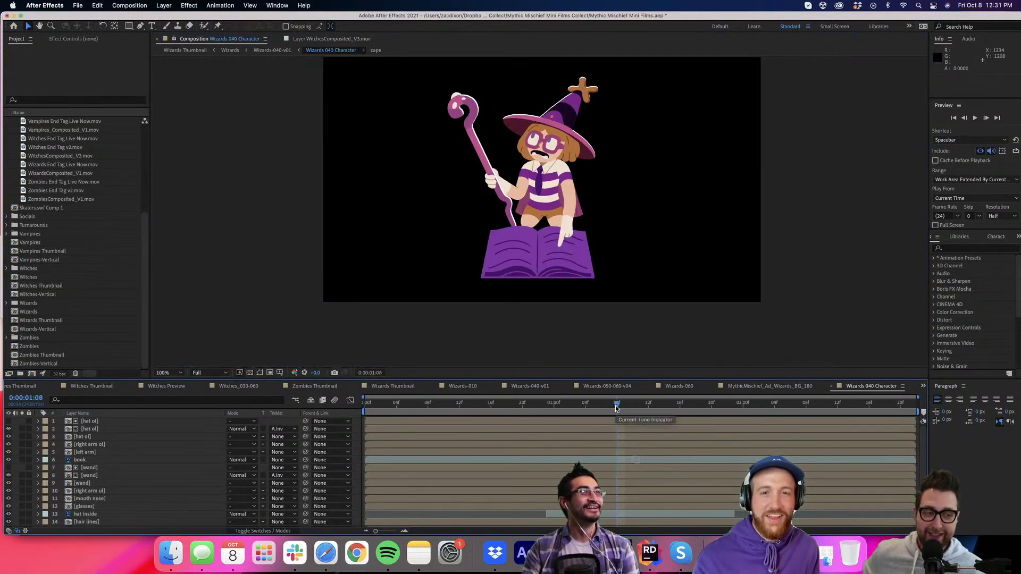
left_click_drag(616, 407, 322, 404)
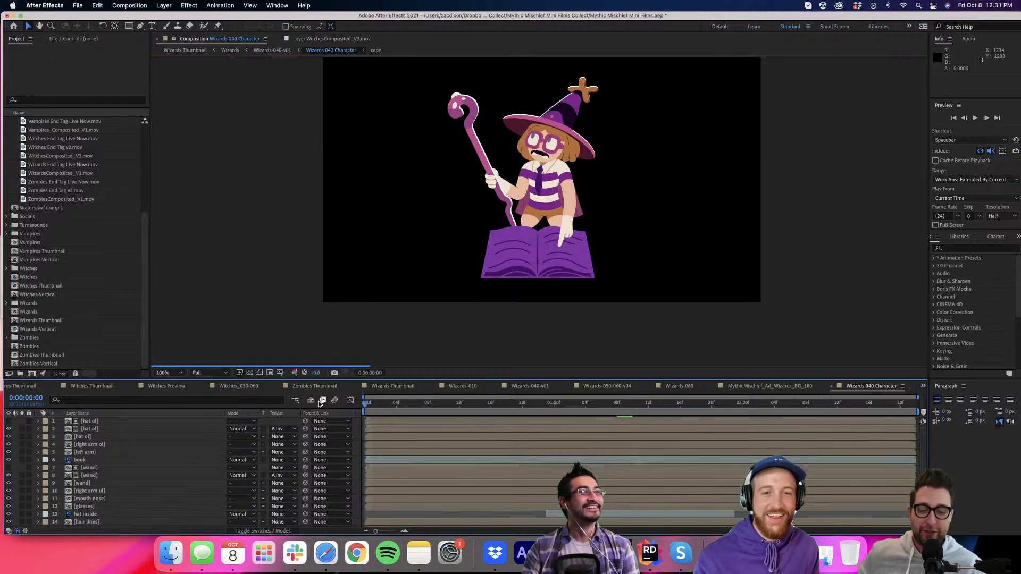
key("space")
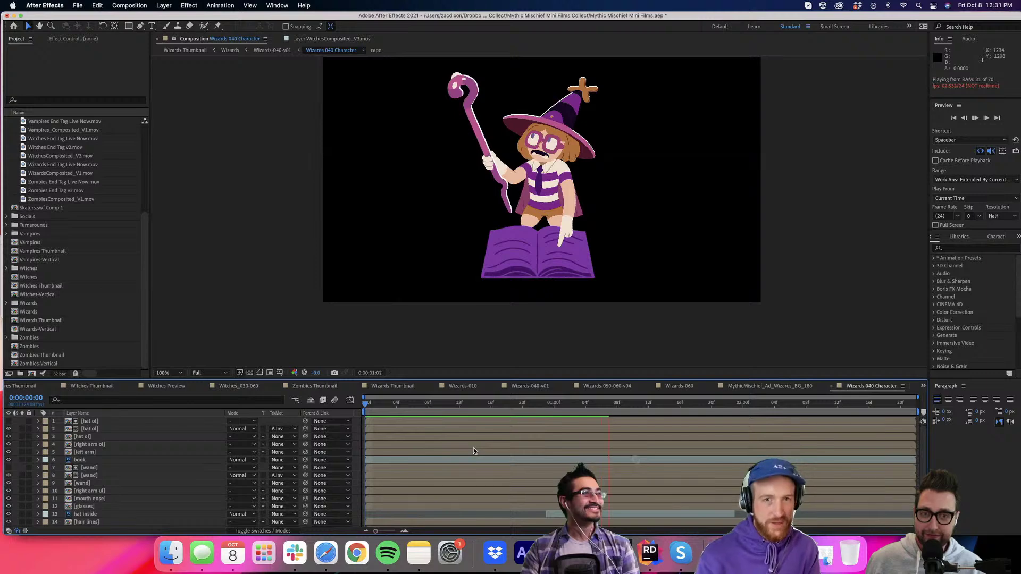
scroll(518, 457, "down", 3)
scroll(518, 458, "down", 1)
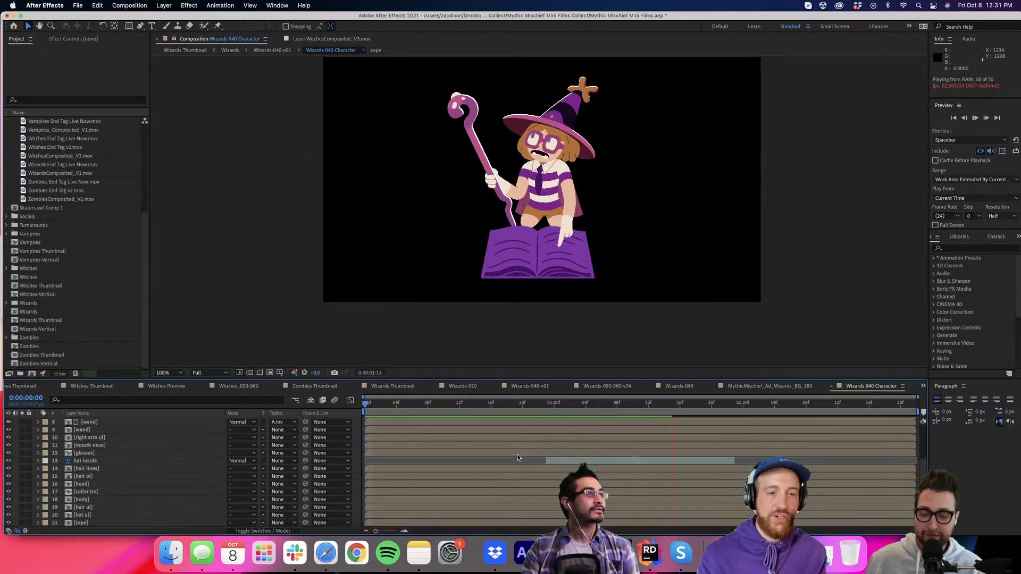
scroll(519, 457, "up", 4)
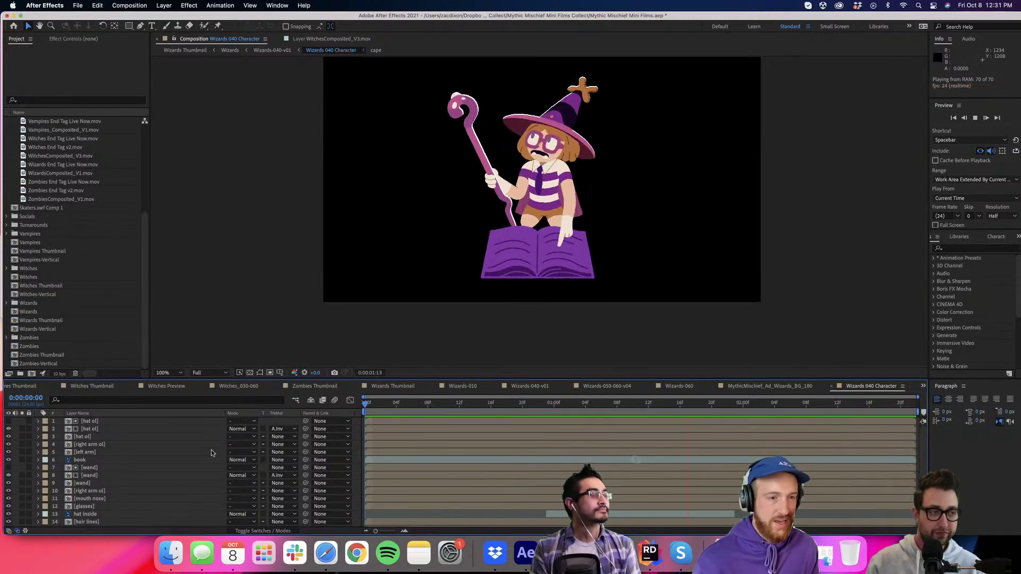
double_click(85, 475)
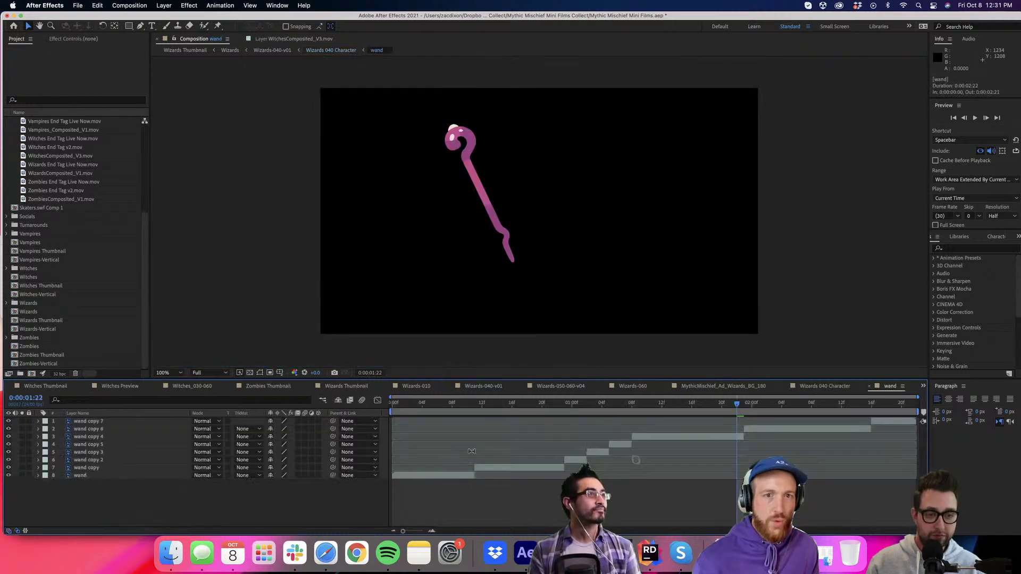
Scrub the wand precomp animation, then go back up to Wizards 040 Character.
left_click(549, 403)
left_click_drag(512, 405, 646, 404)
left_click(526, 404)
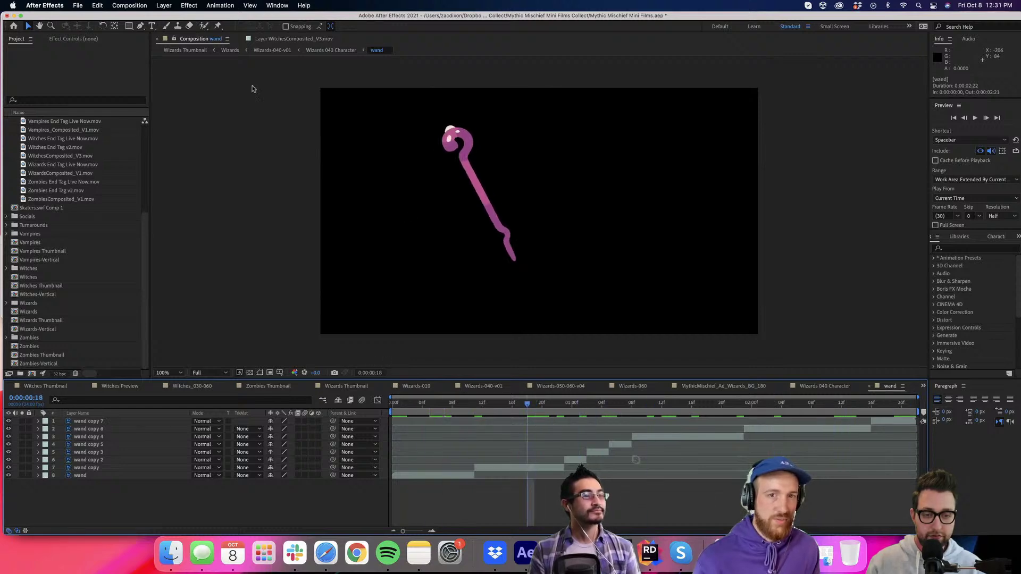
key("shift+Escape")
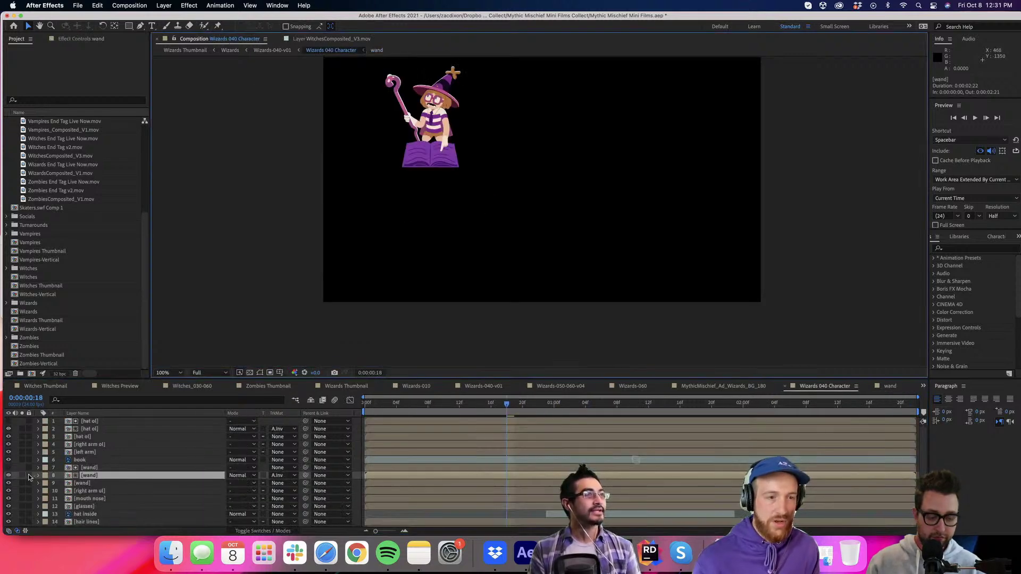
Solo and duplicate the wand layers, setting layer 10's Track Matte to Alpha Inverted.
left_click_drag(22, 475, 22, 483)
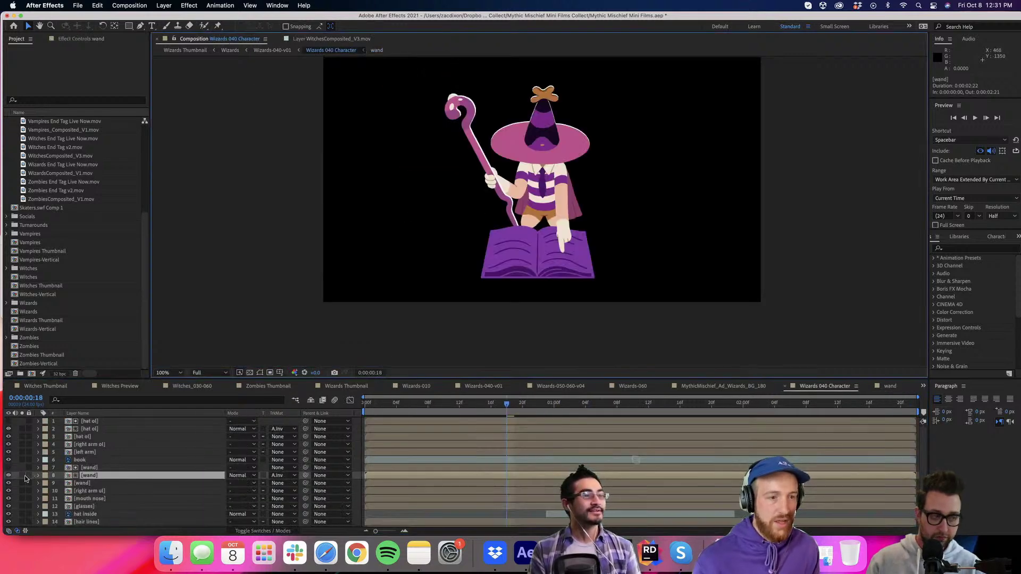
key("super+Up")
left_click(88, 484)
key("super+d")
key("super+d")
left_click(83, 492)
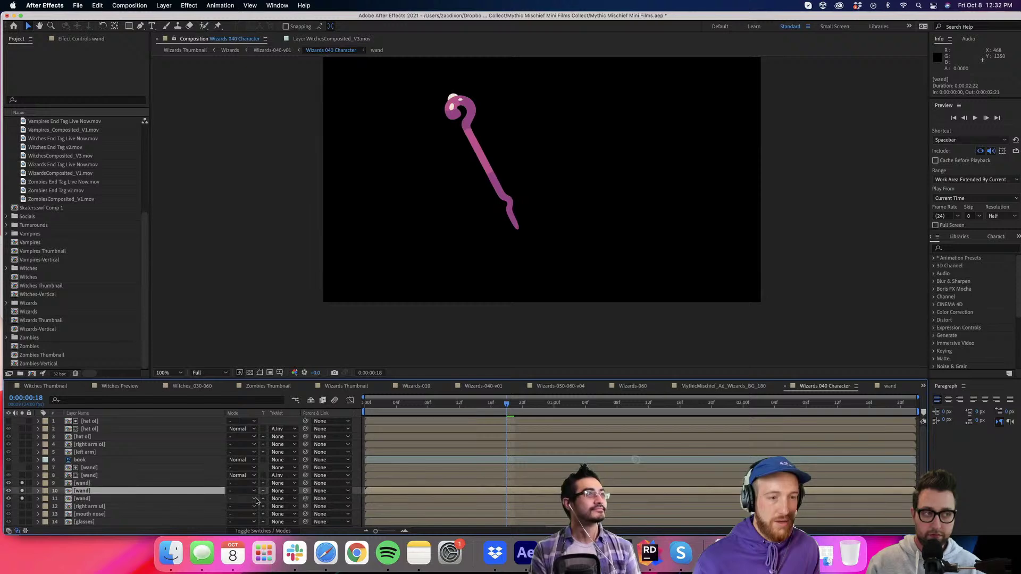
left_click(282, 491)
left_click(277, 508)
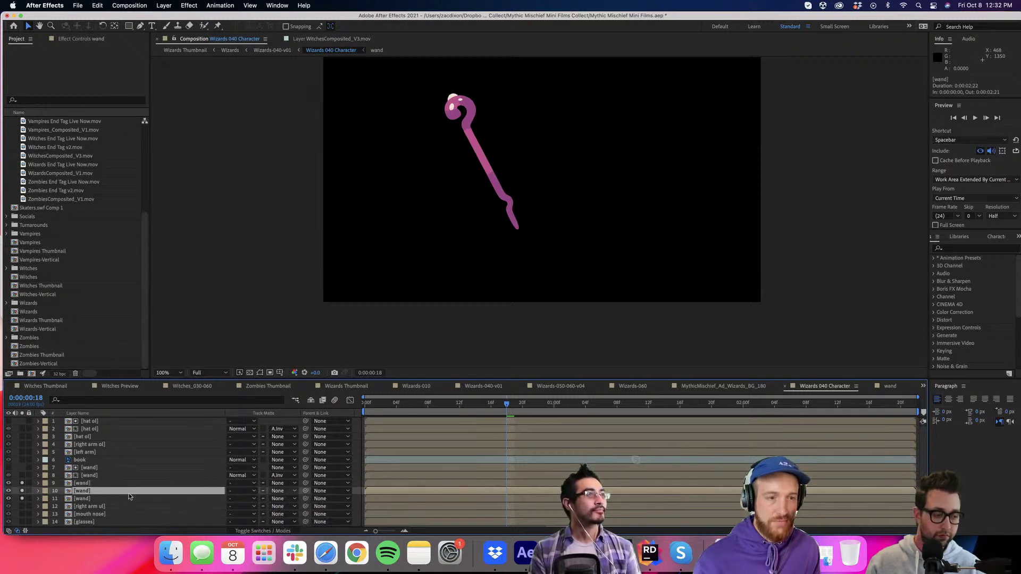
left_click(117, 486)
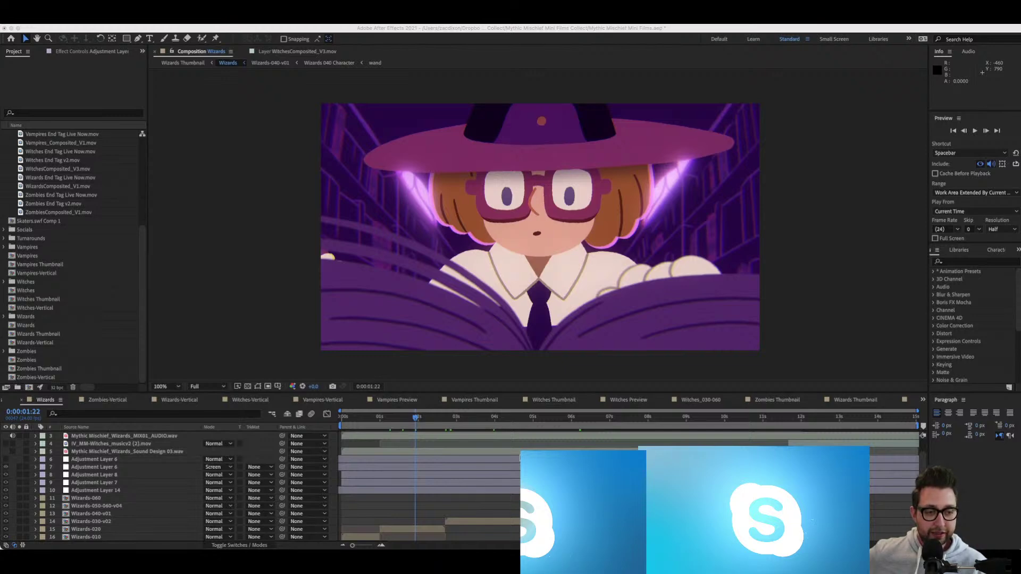
Scrub the Wizards timeline forward from the library at 0:00:03:16 to the face close-up at 0:00:08:07.
left_click(483, 422)
left_click_drag(483, 421, 515, 422)
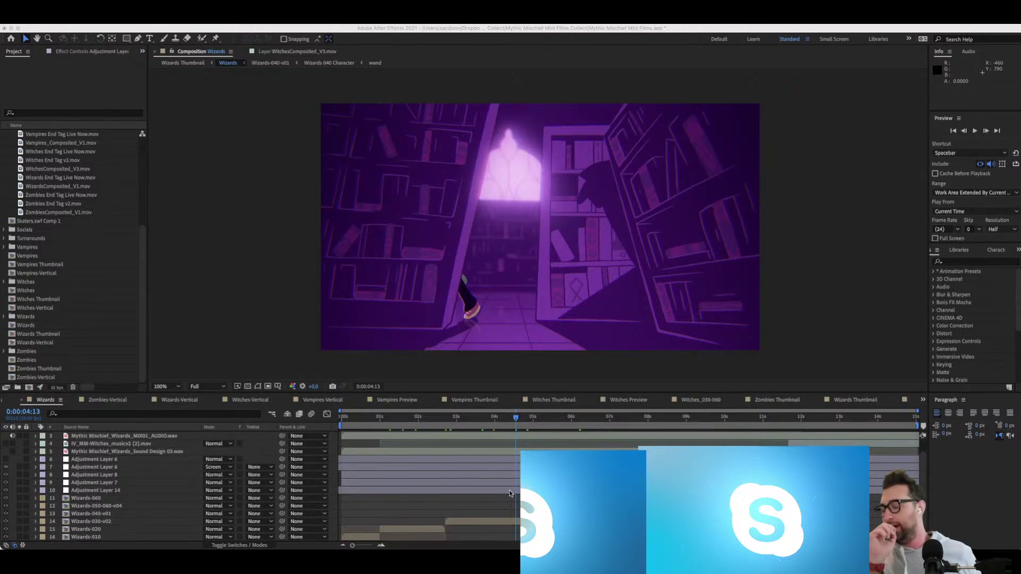
left_click(592, 427)
left_click(592, 427)
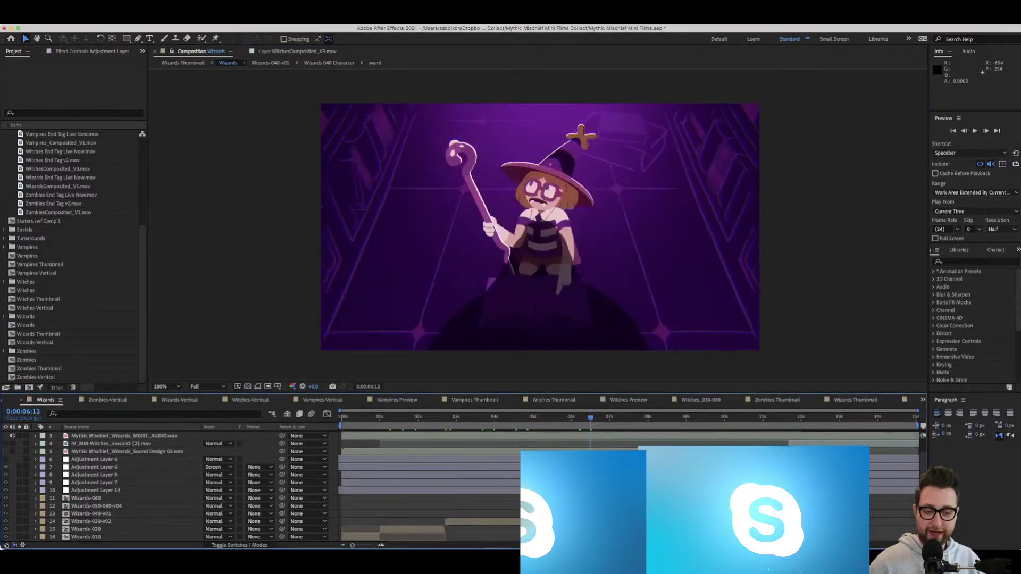
left_click(616, 421)
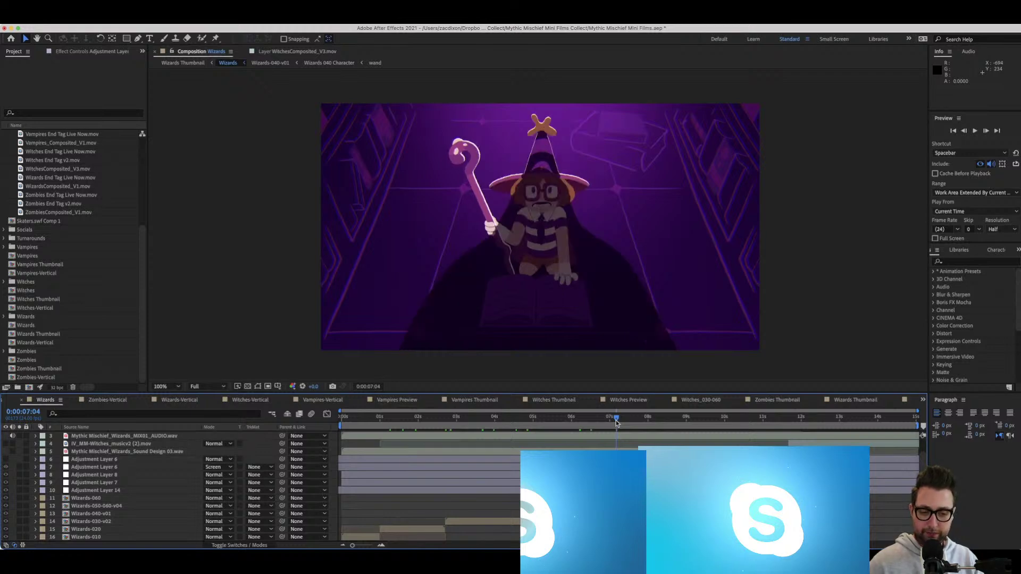
left_click(551, 421)
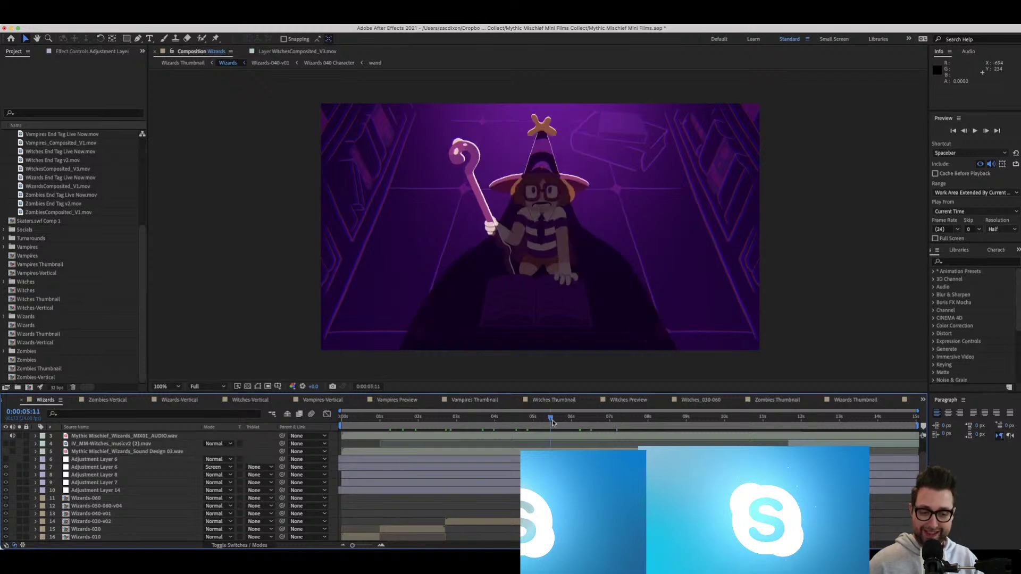
left_click(660, 422)
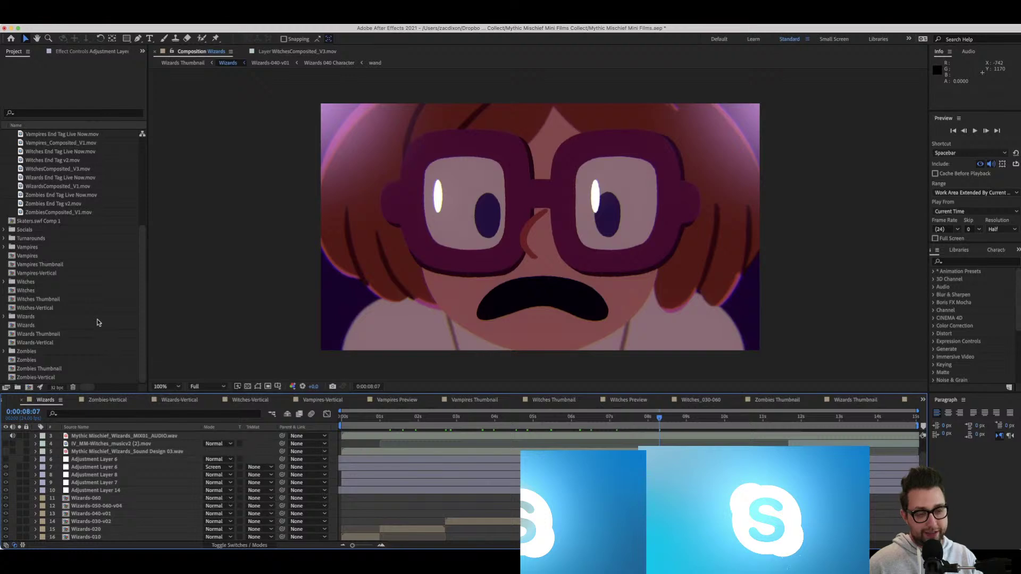
scroll(97, 323, "up", 2)
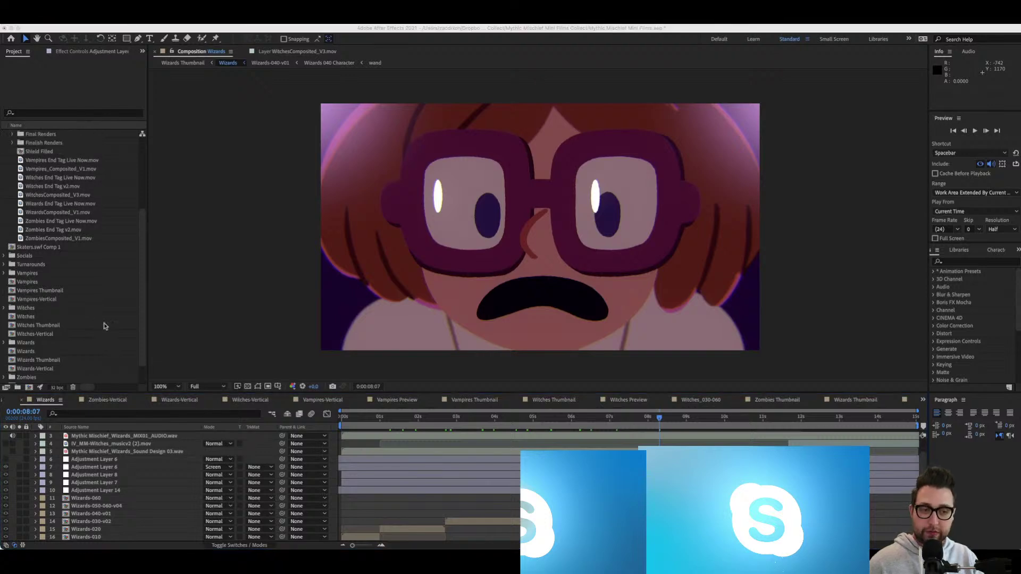
scroll(104, 326, "up", 3)
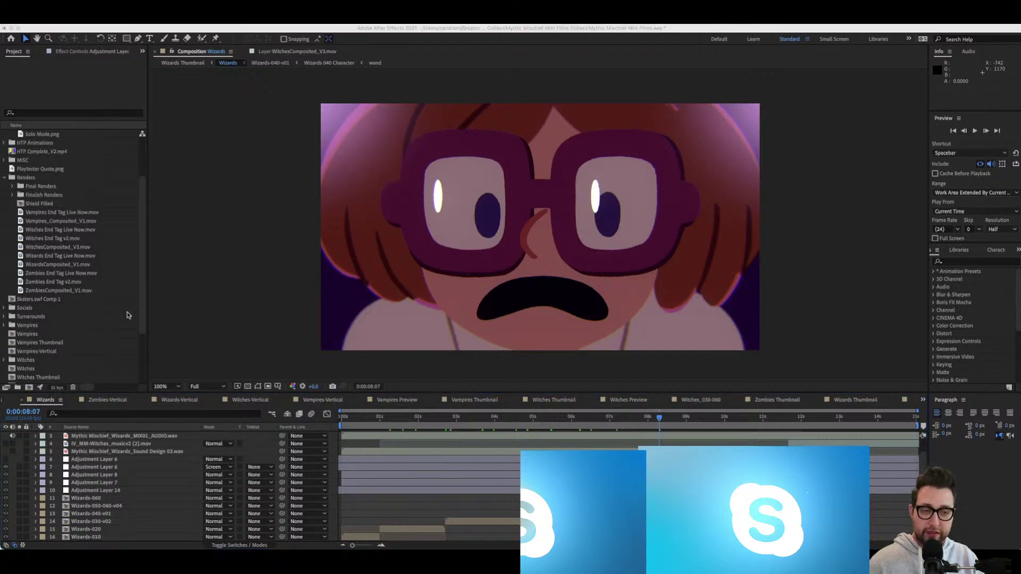
Step back through the wizard reading, the library near 3 seconds, the 2-second mark and the leafy close-up.
left_click(495, 507)
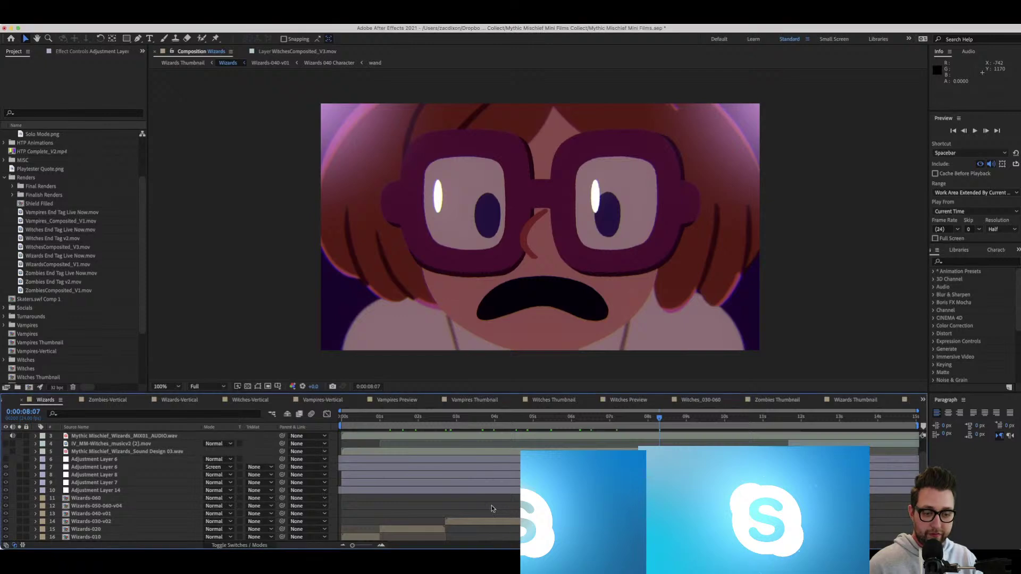
left_click(568, 419)
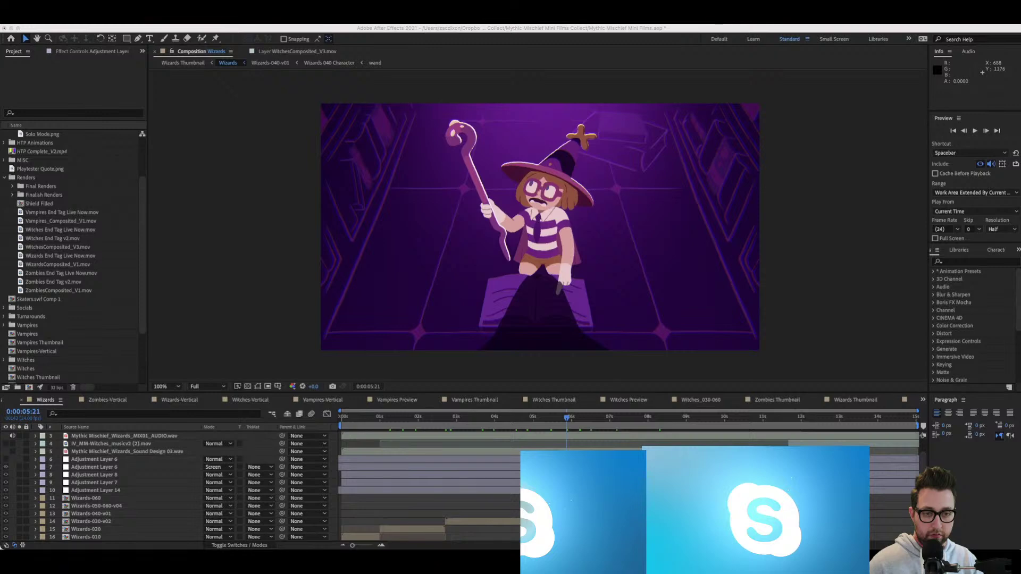
left_click(544, 417)
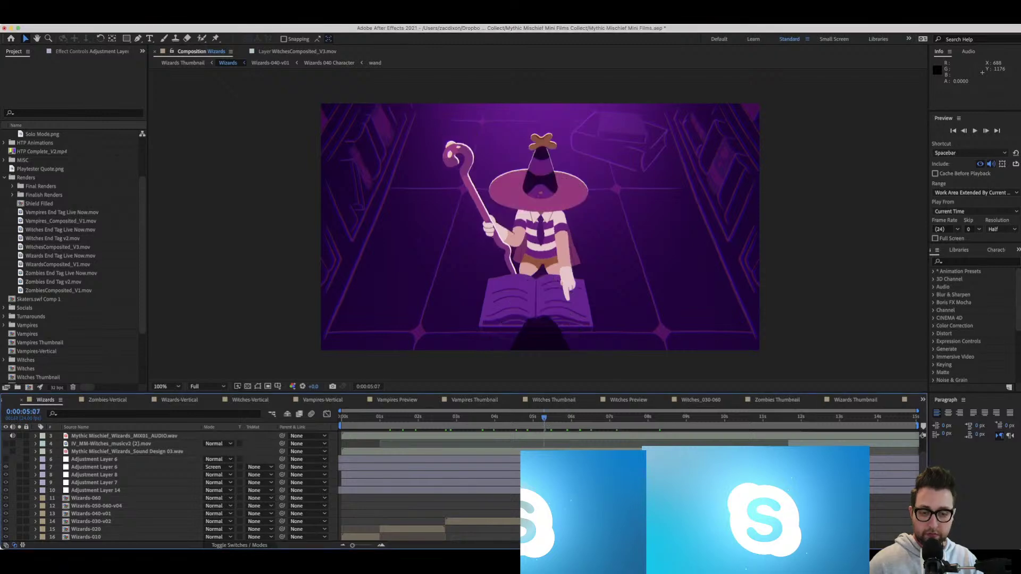
left_click(476, 495)
left_click(477, 498)
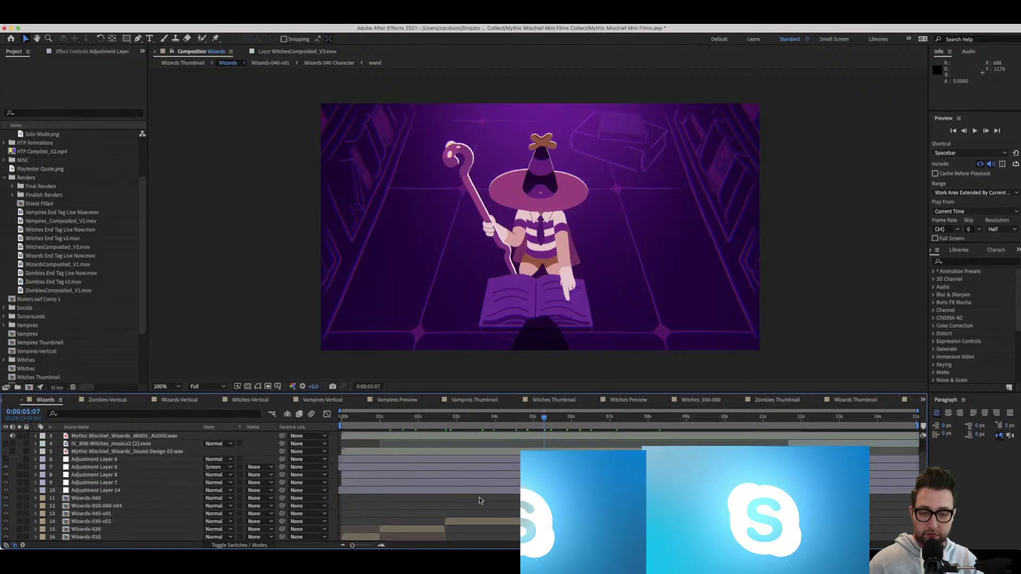
left_click(459, 419)
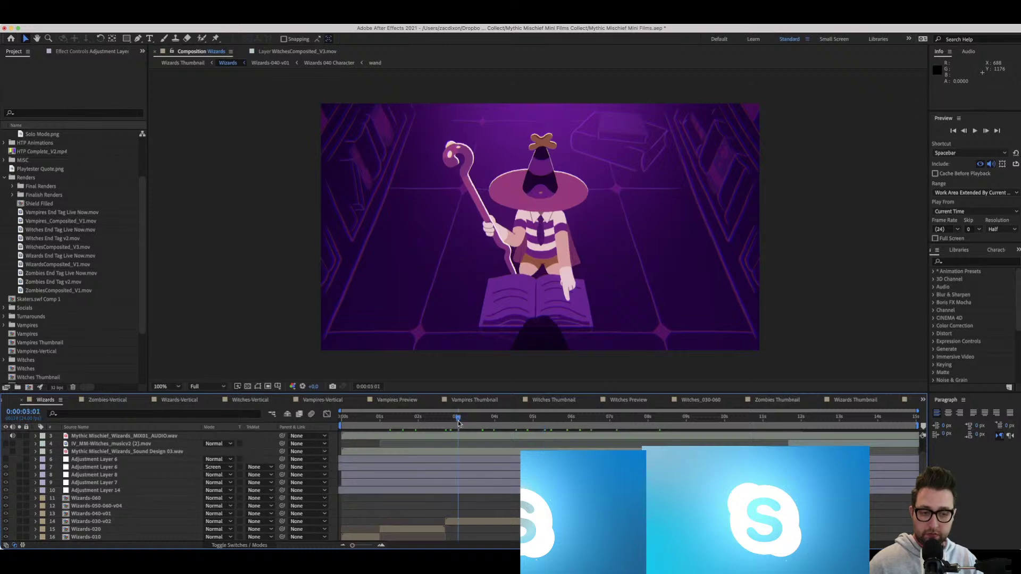
left_click(420, 420)
left_click(390, 422)
scroll(63, 246, "down", 3)
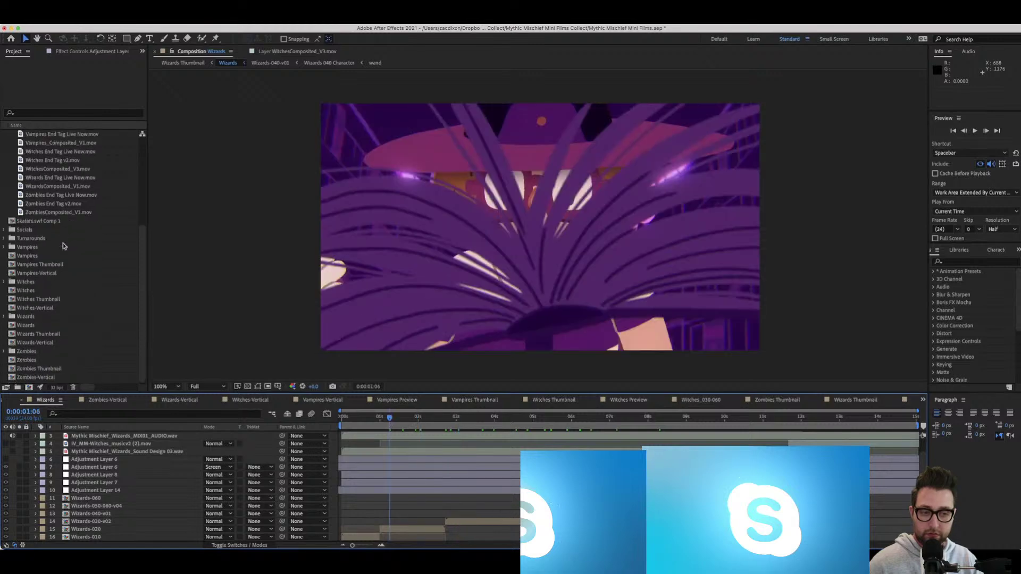
Open the Witches comp at 100% zoom and check the Witches_030-060 layer's timing.
double_click(24, 292)
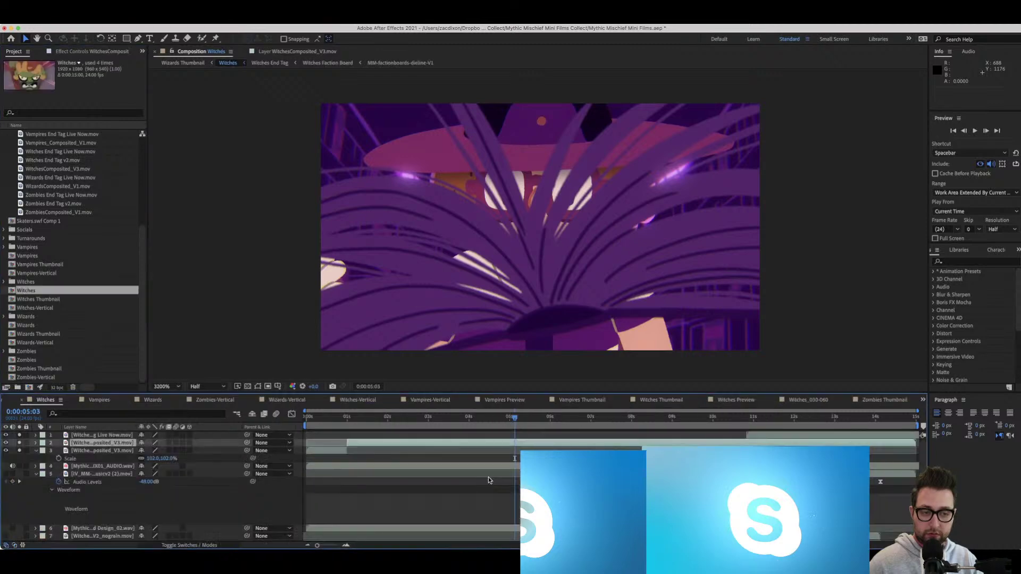
scroll(432, 290, "down", 10)
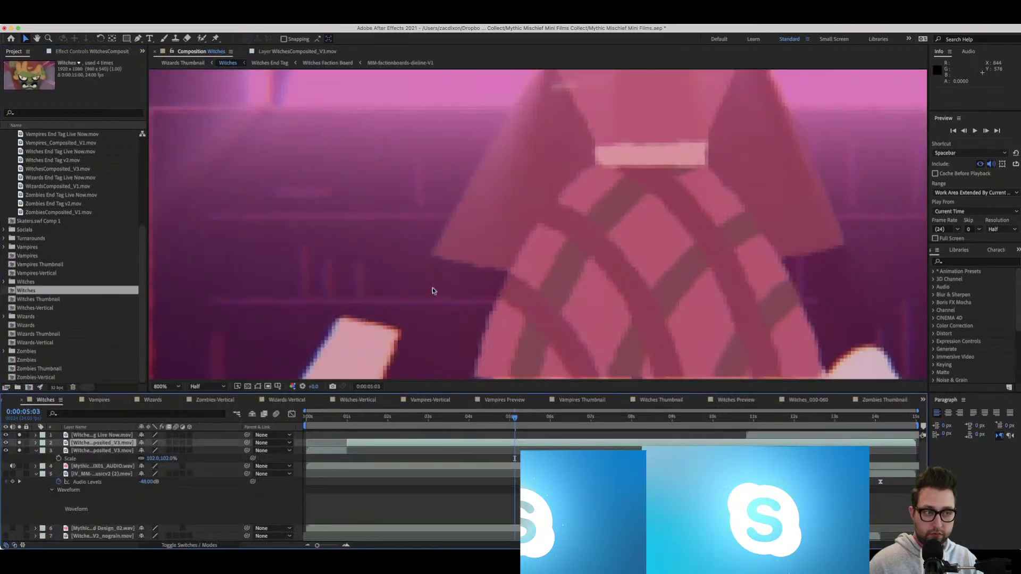
left_click_drag(433, 289, 410, 289)
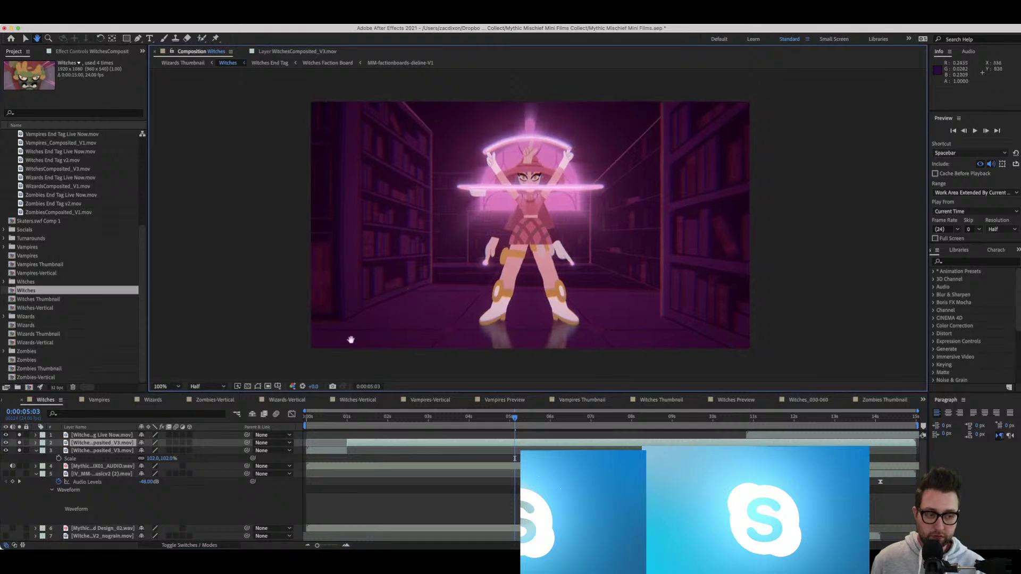
scroll(332, 467, "down", 4)
scroll(332, 467, "down", 3)
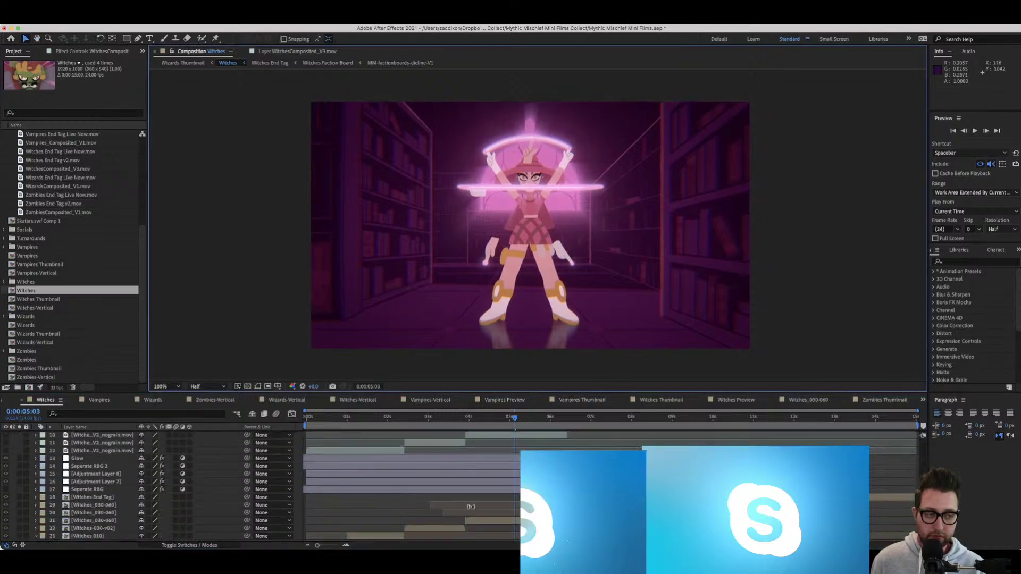
left_click(481, 521)
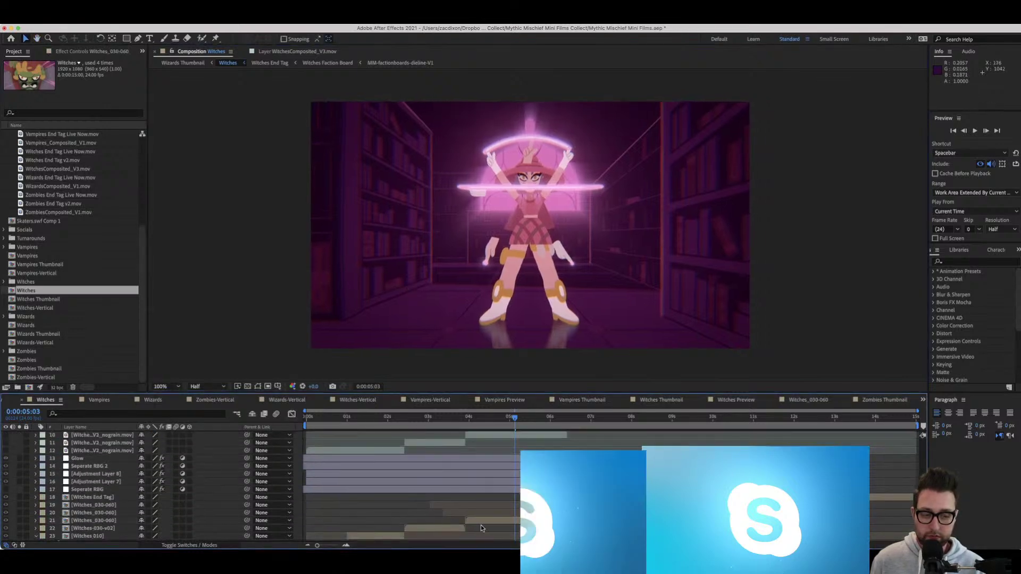
left_click(408, 519)
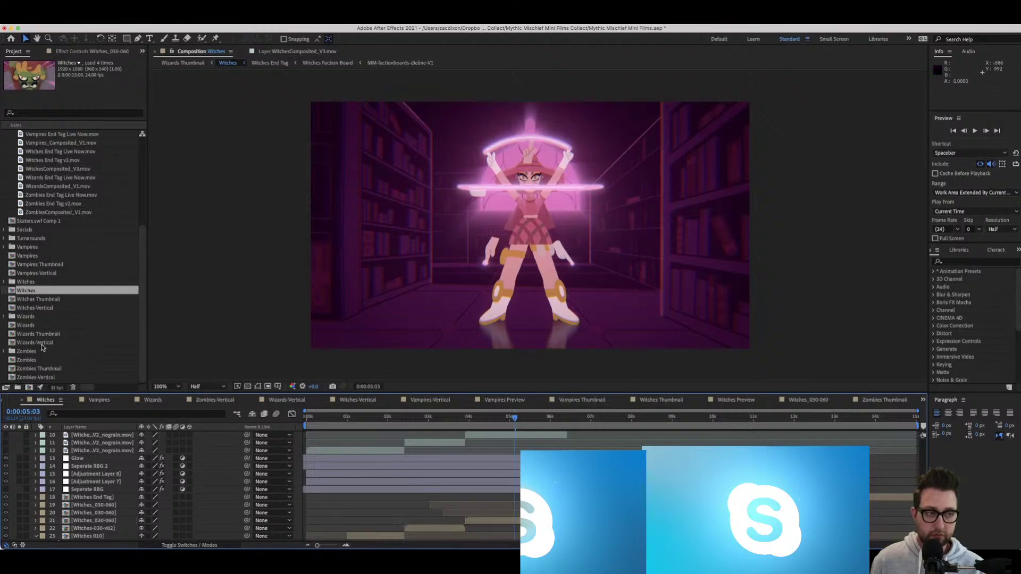
Open the Vampires comp, enter the 010 shot precomp, and inspect its vampire run and Volumetric Light layers.
double_click(27, 256)
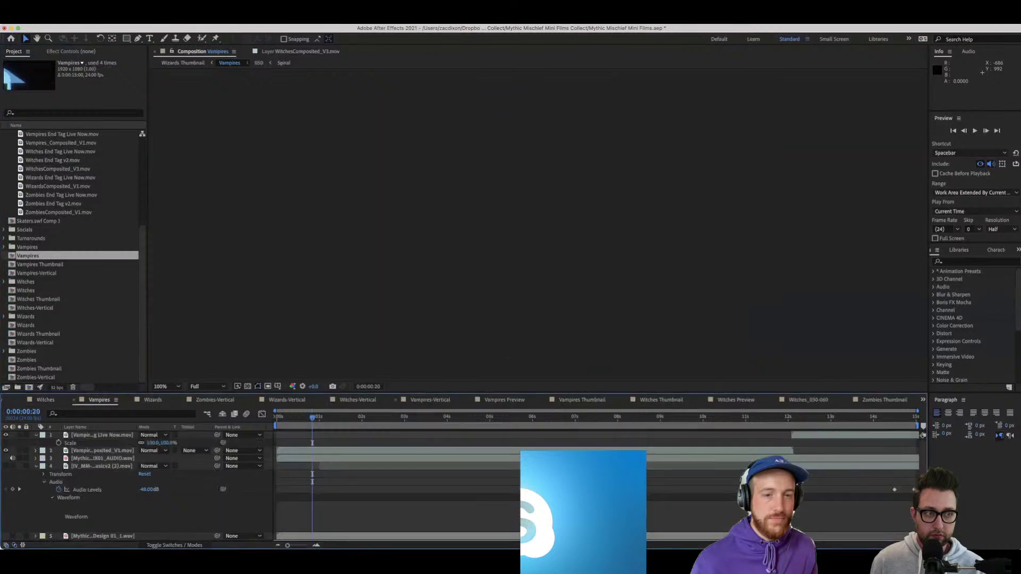
scroll(400, 472, "down", 5)
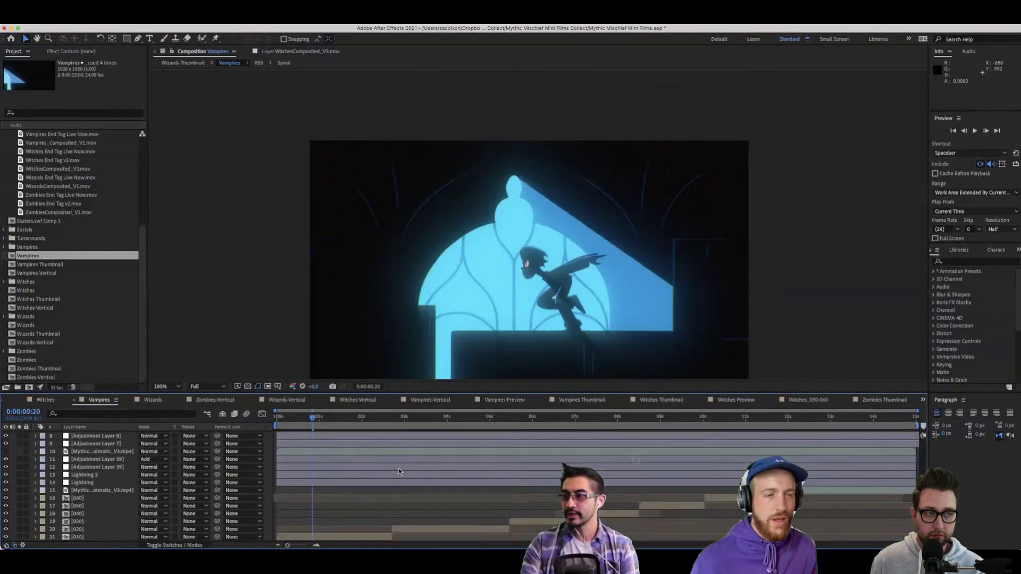
double_click(339, 537)
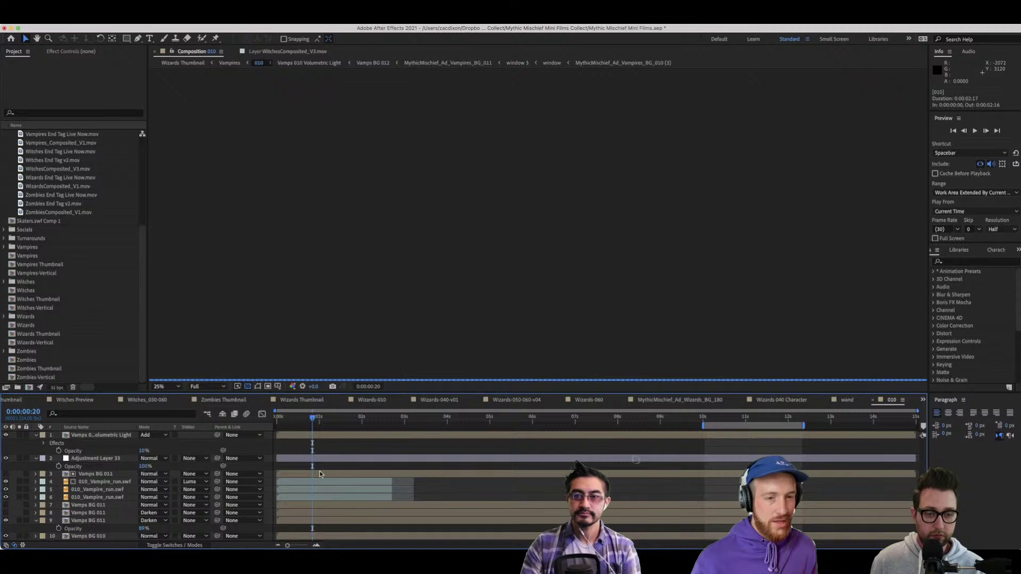
left_click(326, 492)
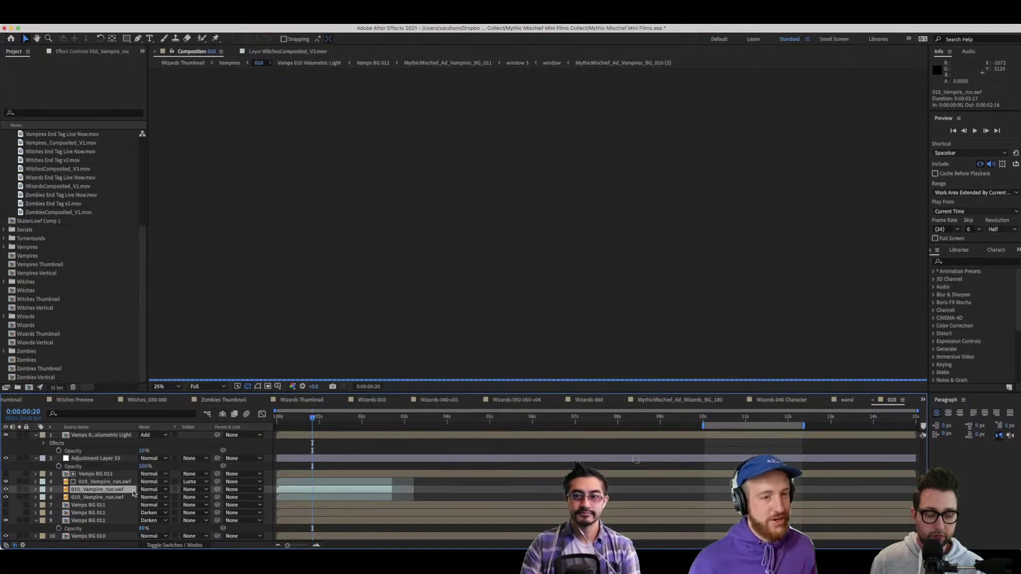
left_click(328, 437)
left_click(340, 448)
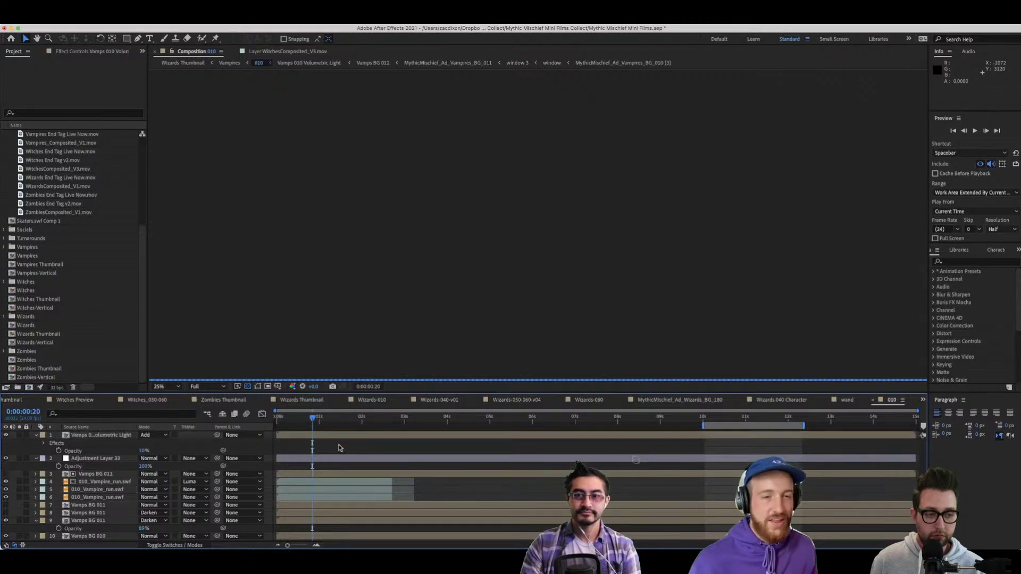
left_click(333, 483)
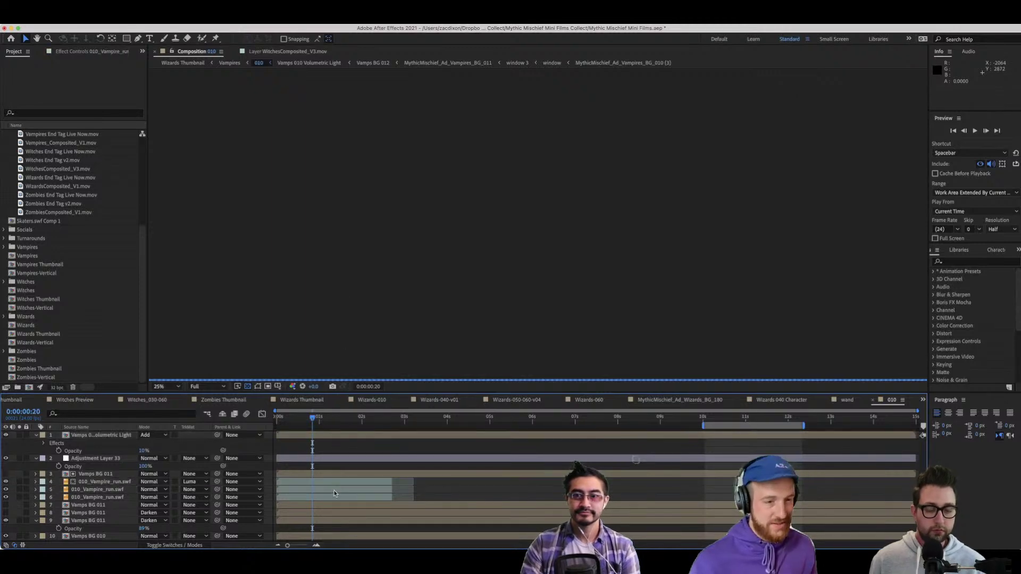
left_click(335, 493)
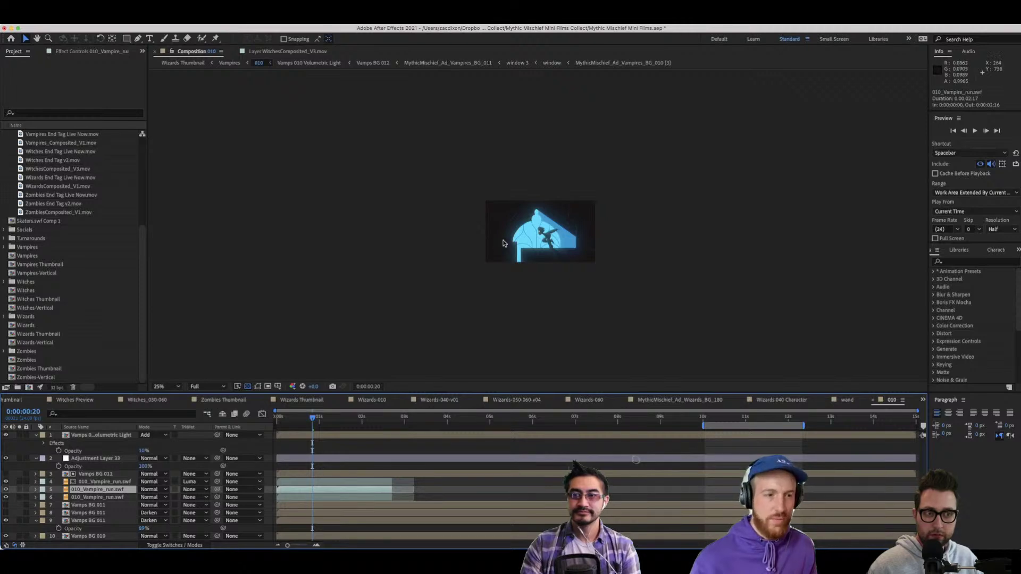
Zoom the 010 shot preview to 100% and scrub back to frame 0:00:00:03.
key("period")
key("period")
key("h")
left_click_drag(518, 263, 502, 244)
key("v")
left_click(346, 423)
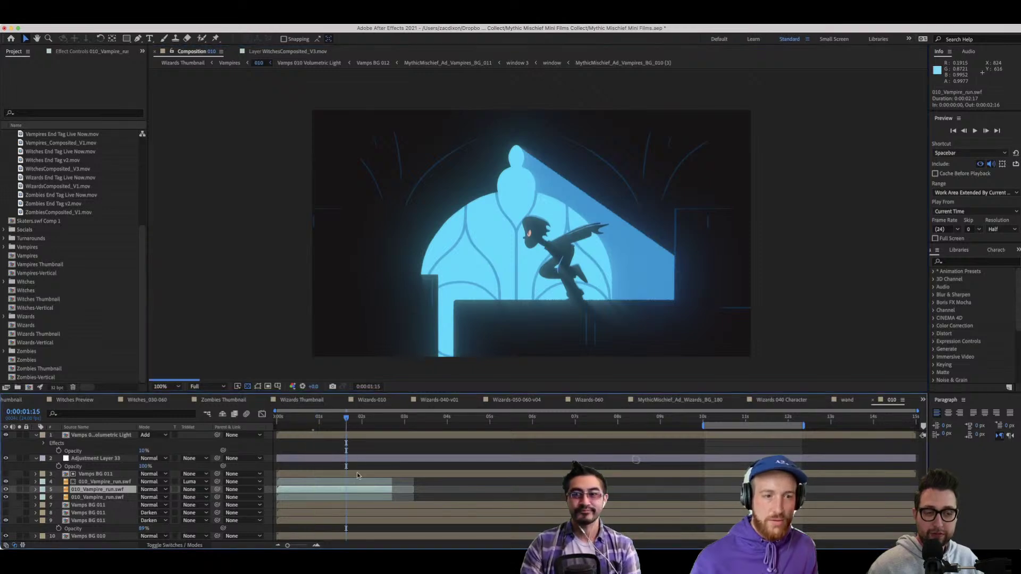
left_click(330, 423)
left_click(282, 422)
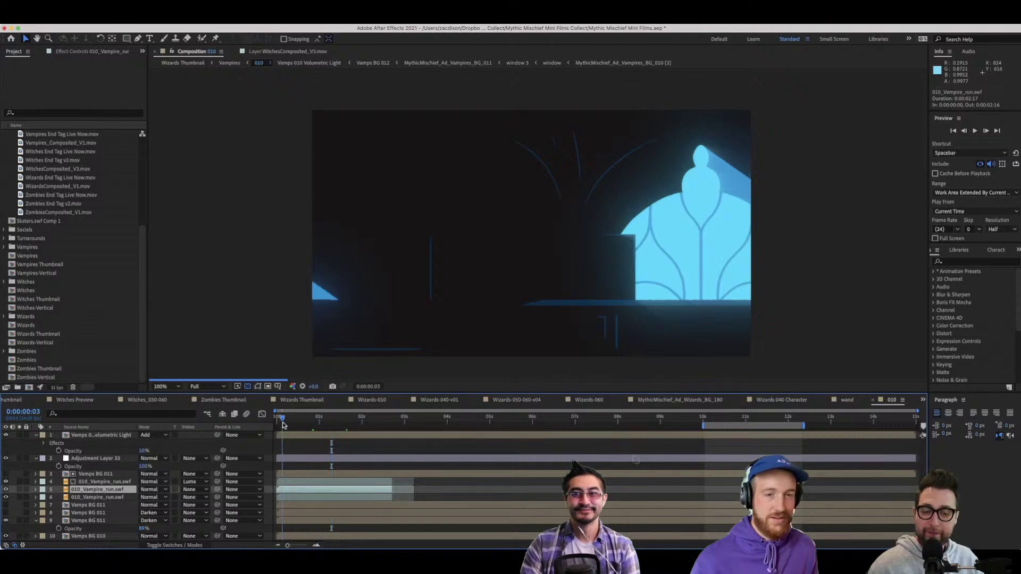
Scrub through the Vamps BG 011 background precomp, then return to the 010 shot.
double_click(82, 521)
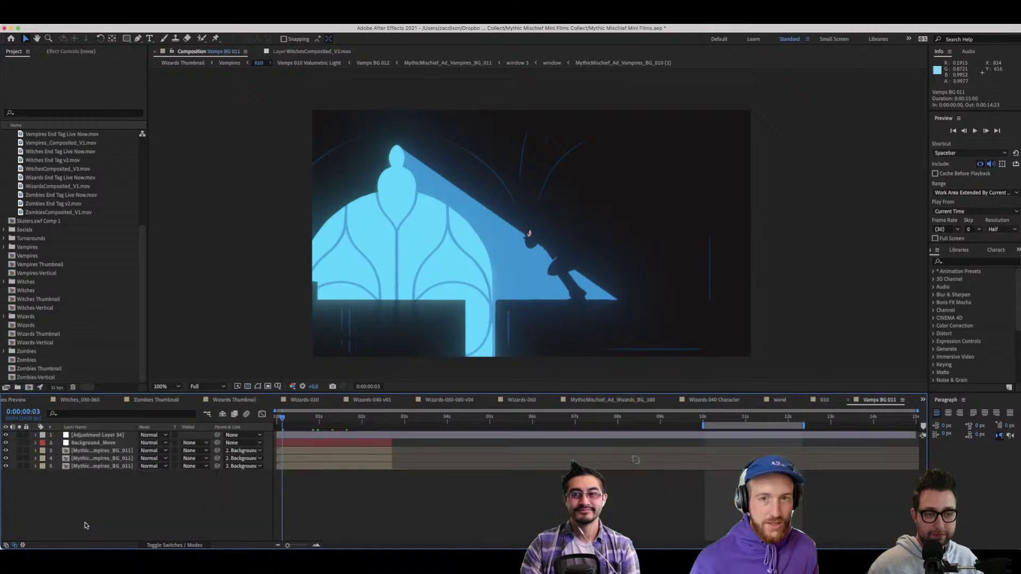
left_click_drag(295, 416, 349, 427)
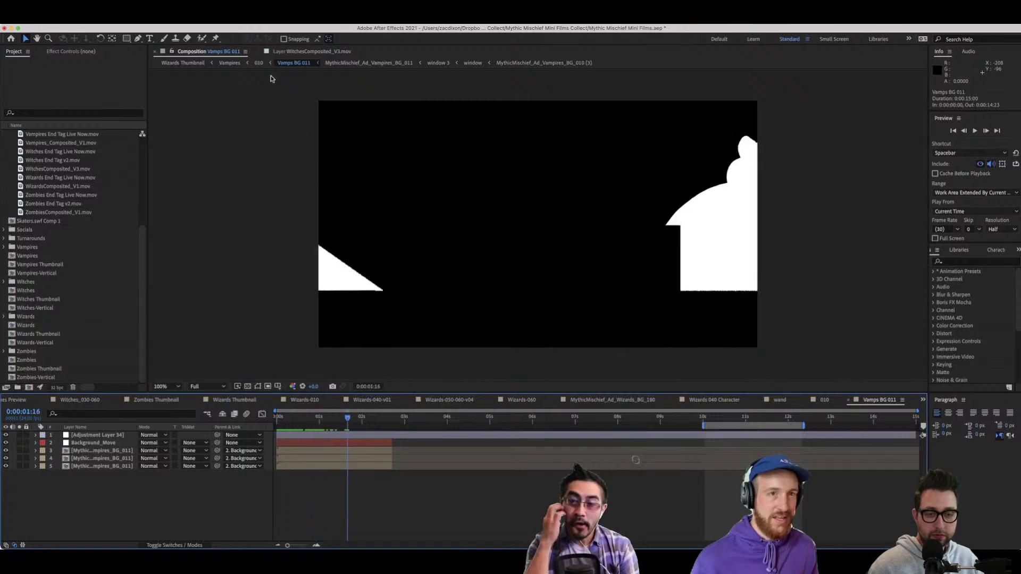
left_click(258, 64)
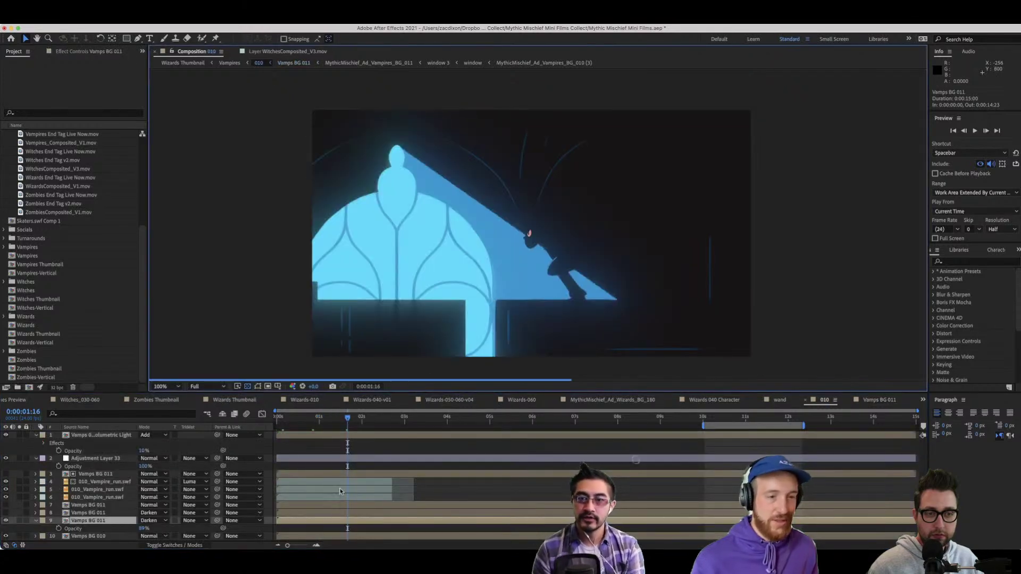
Solo Vamps BG 011, BG 010, the running vampire and the Volumetric Light layer, then open the light precomp.
left_click(19, 521)
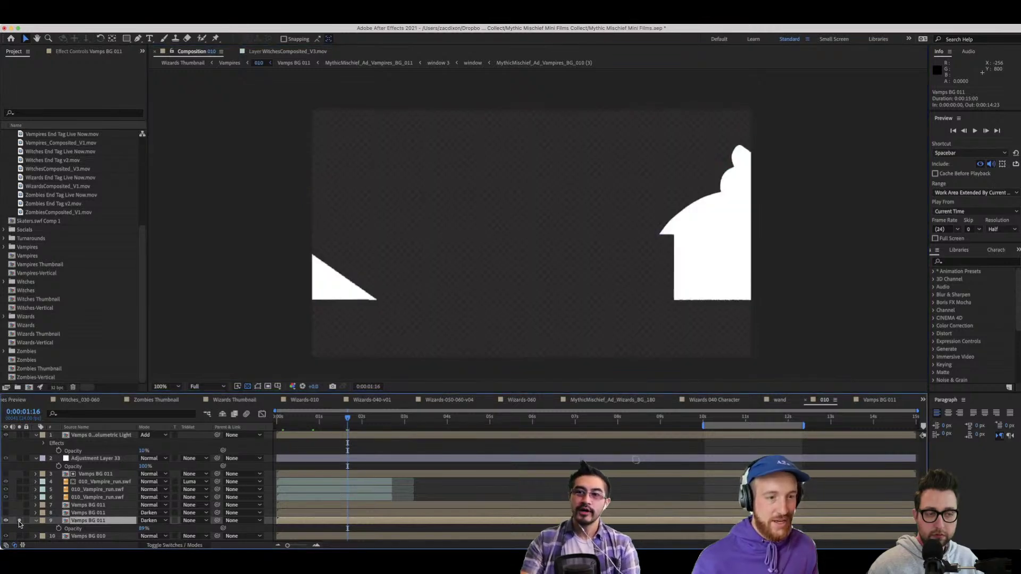
left_click(312, 417)
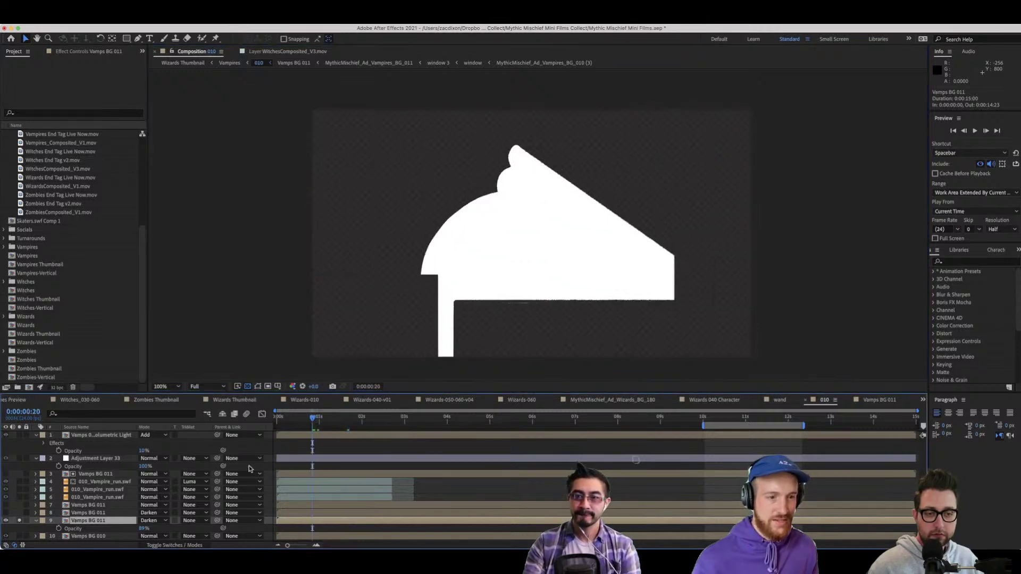
left_click(20, 537)
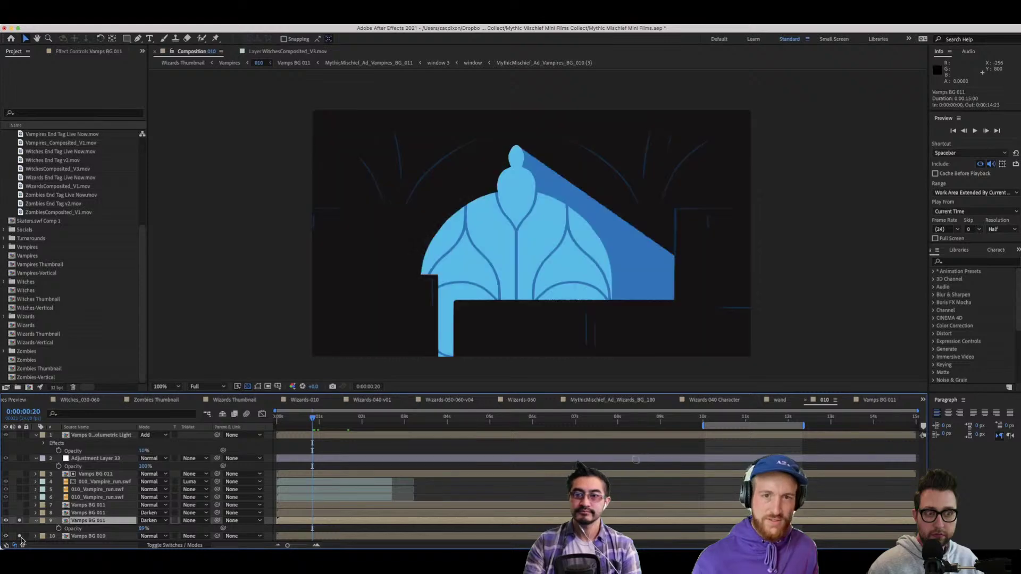
left_click(19, 497)
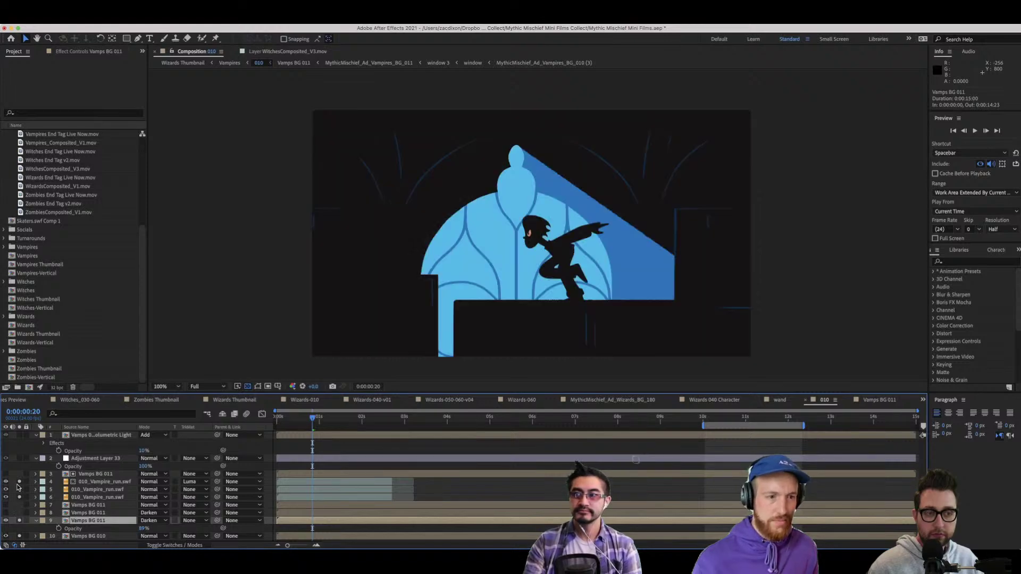
left_click(20, 441)
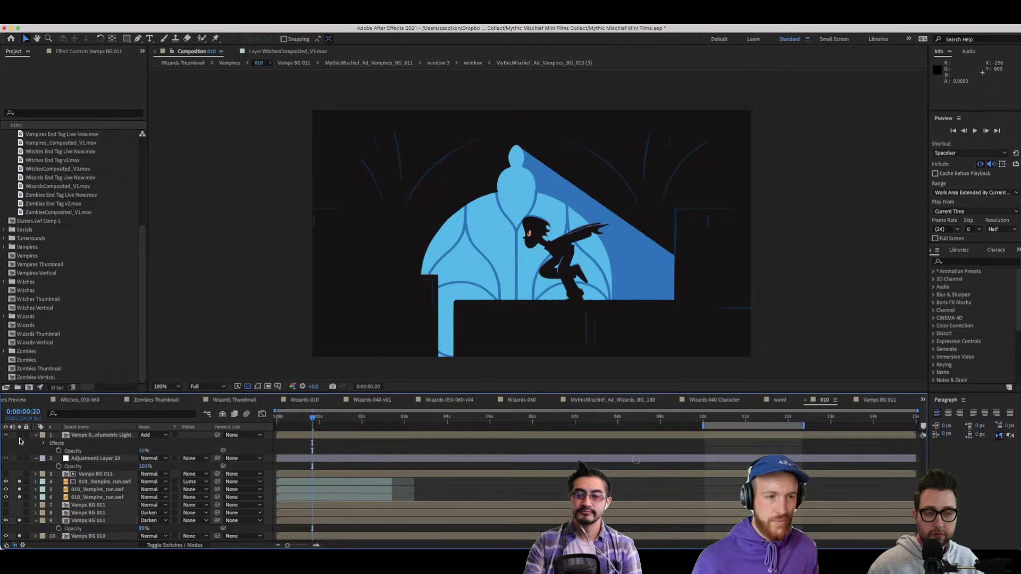
left_click(19, 435)
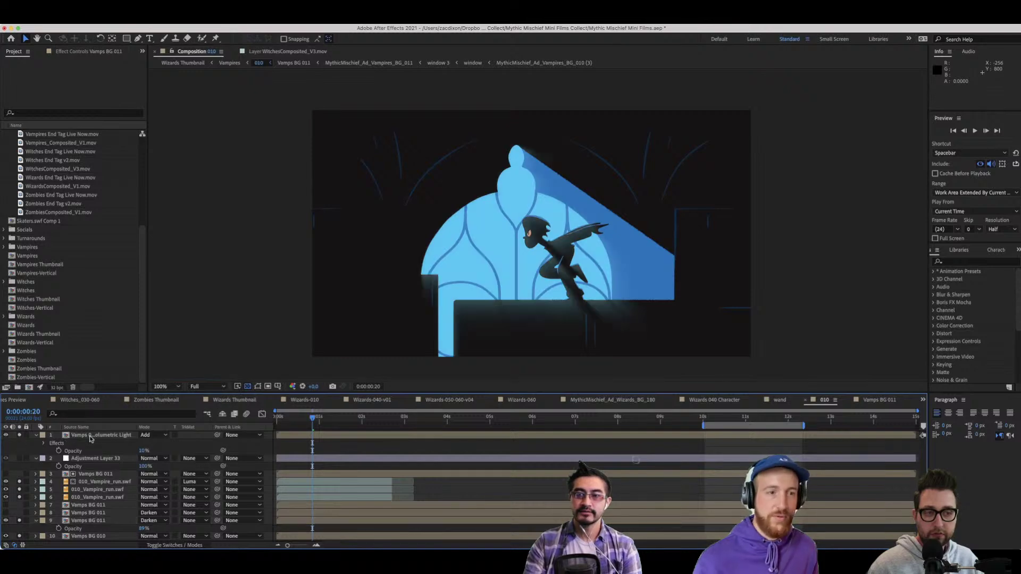
left_click(19, 436)
left_click(18, 435)
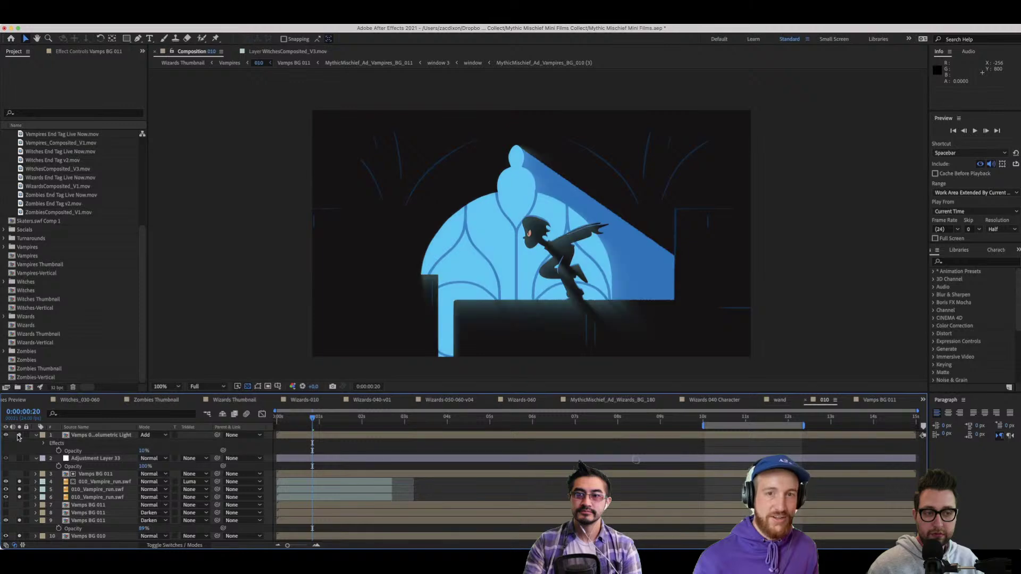
double_click(114, 436)
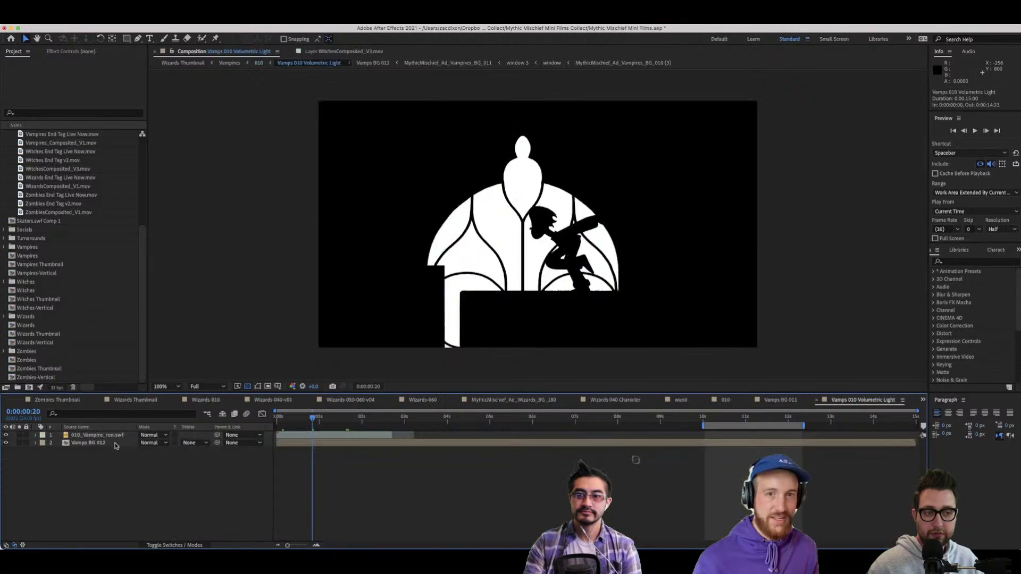
Check the Volumetric Light layer's Tint effect back in the 010 shot, at frame 0:00:00:04.
left_click(113, 445)
left_click(296, 417)
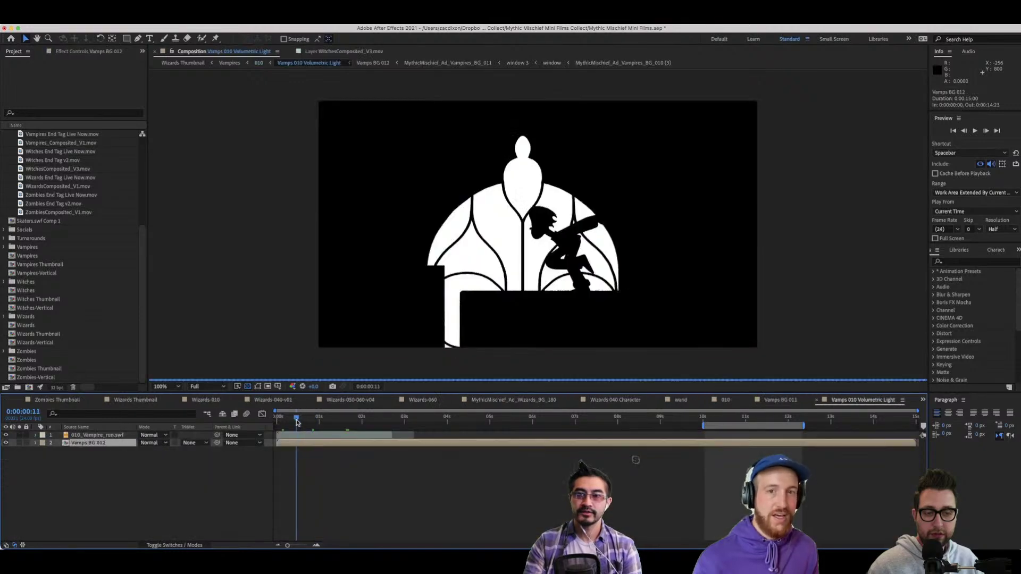
left_click(319, 418)
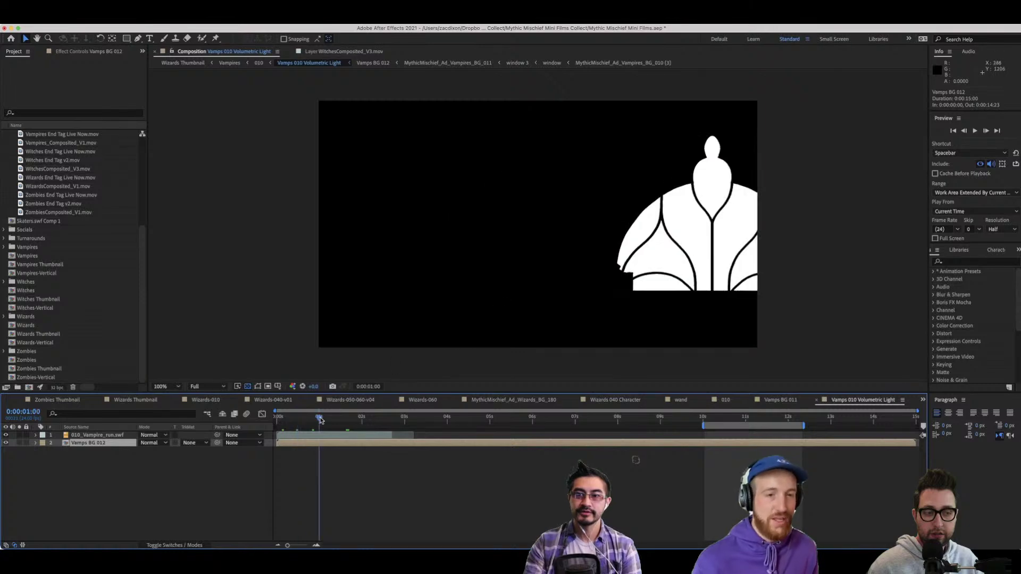
left_click(257, 64)
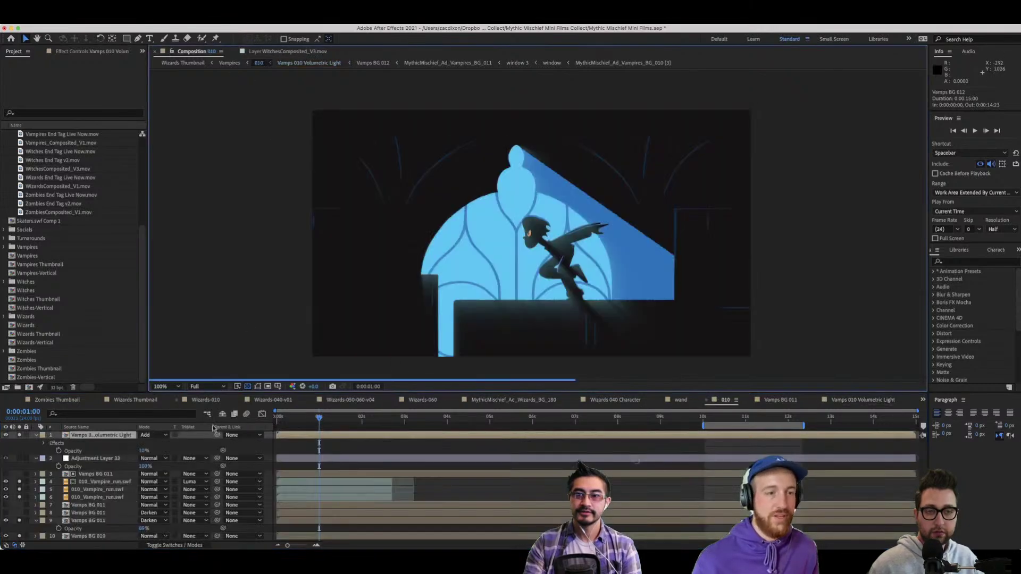
left_click(93, 51)
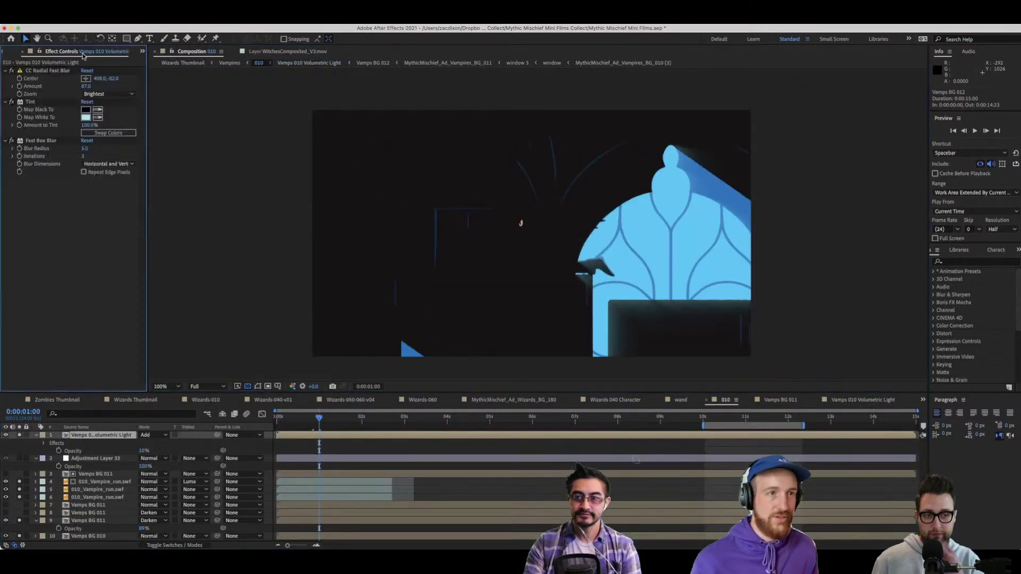
left_click(43, 105)
left_click(37, 146)
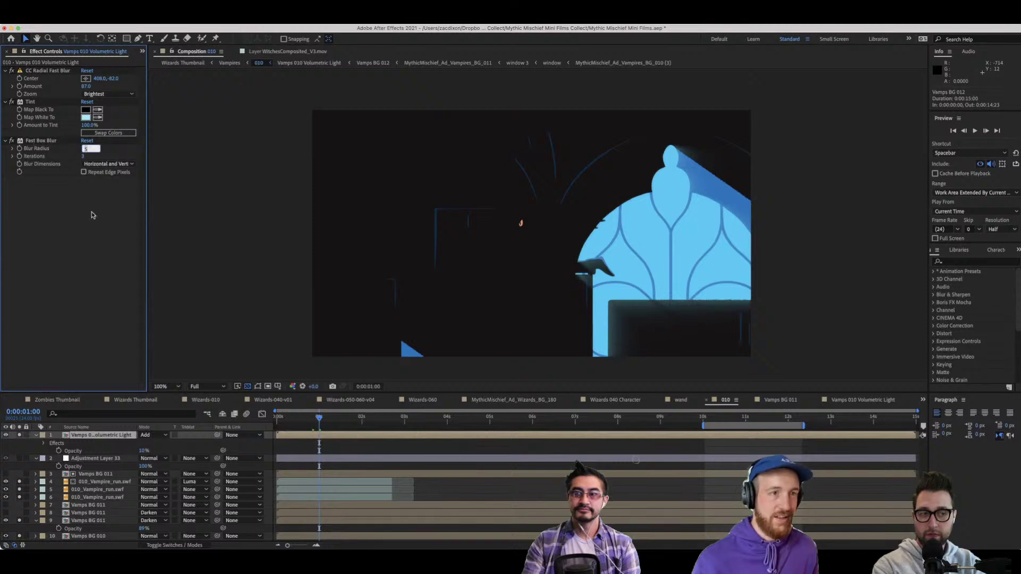
left_click(297, 421)
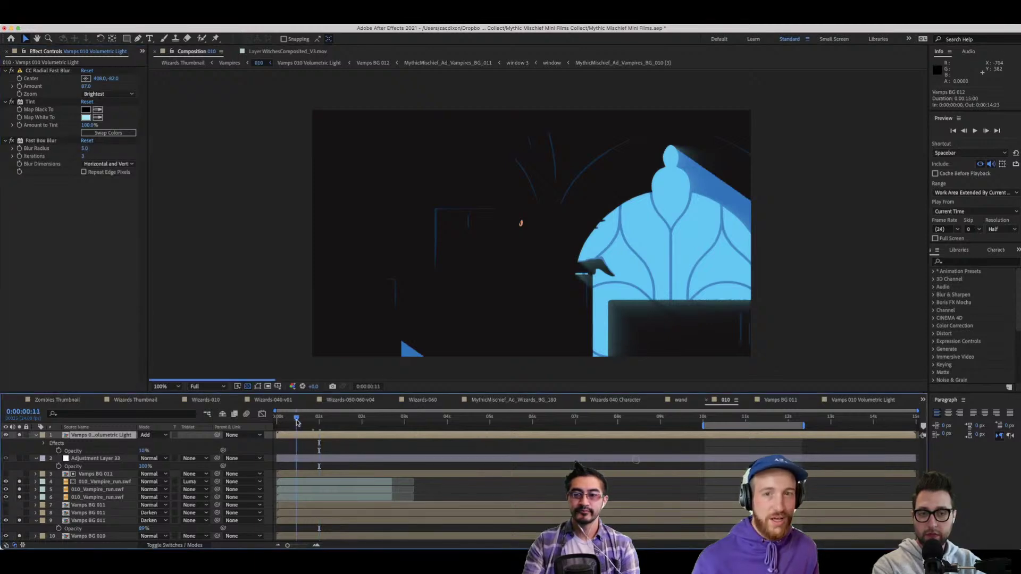
left_click_drag(297, 420, 285, 420)
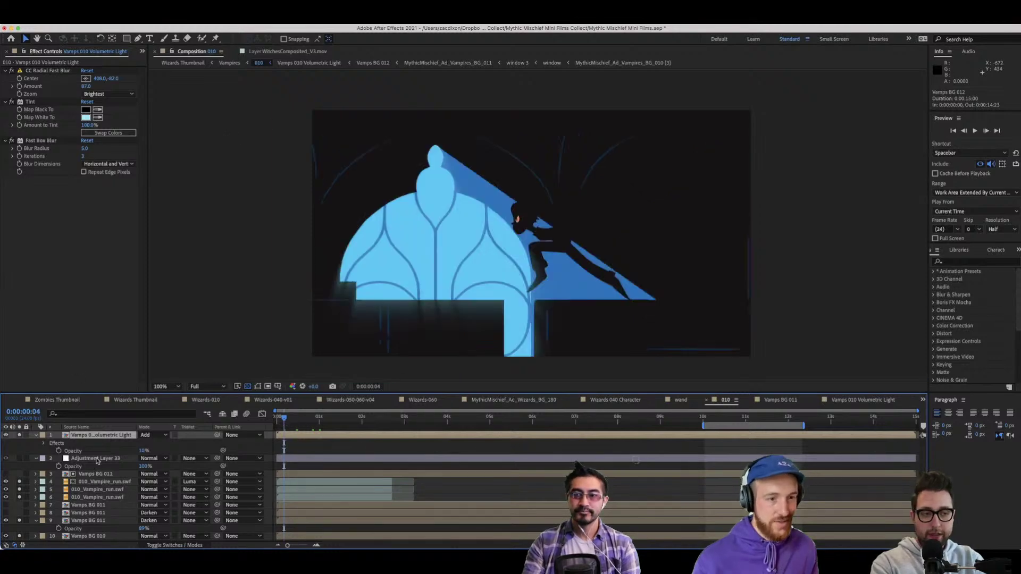
Un-solo layers 4–10, collapse all layer properties, and scrub to frame 6.
left_click_drag(20, 437, 17, 533)
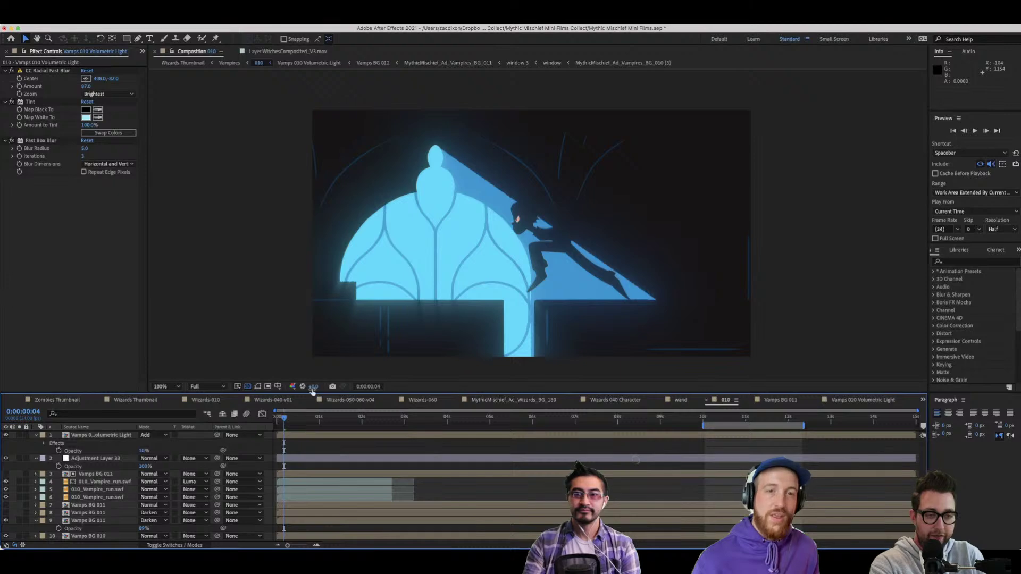
left_click(99, 436)
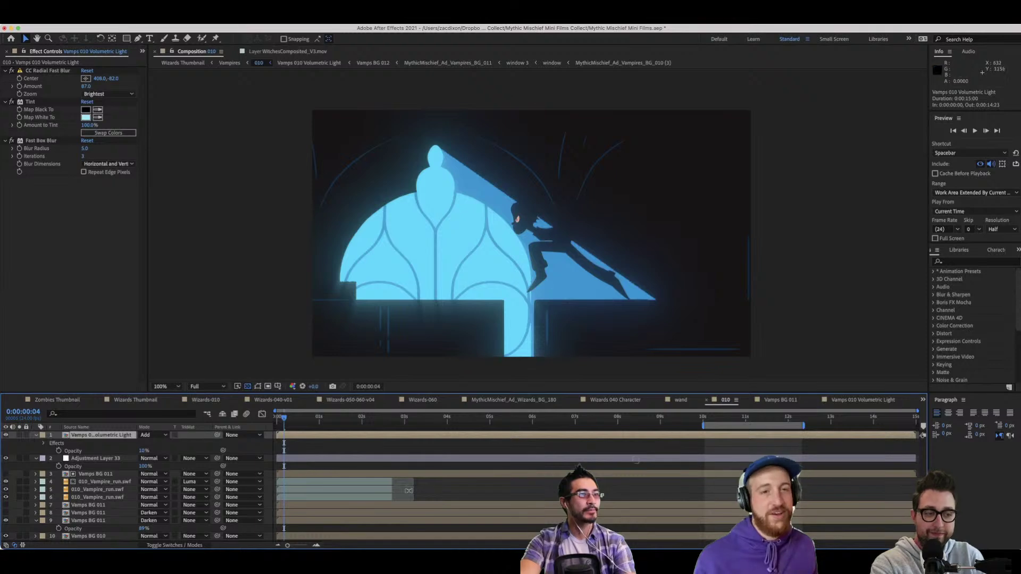
left_click(383, 449)
left_click(104, 438)
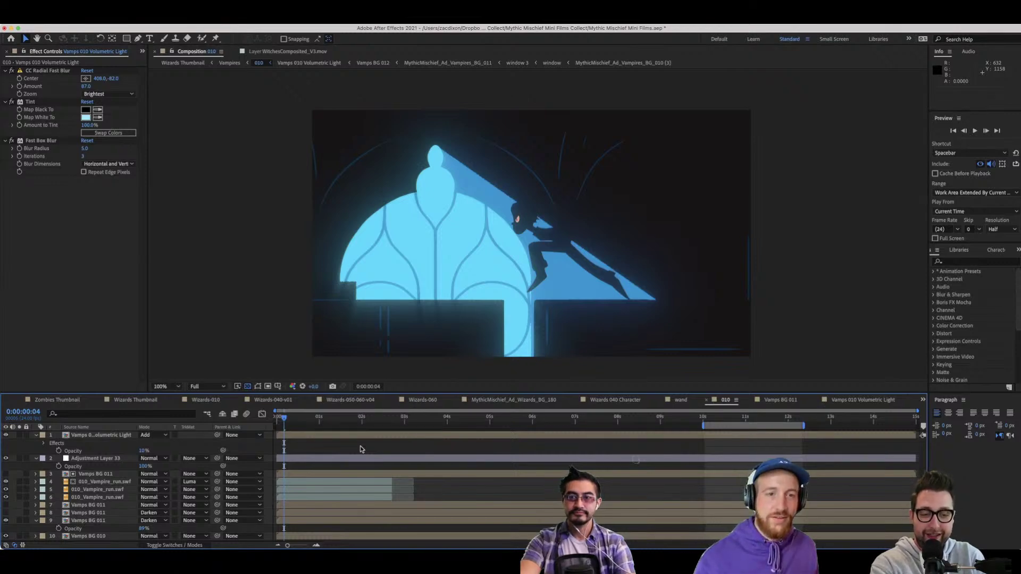
key("super+a")
left_click(36, 437)
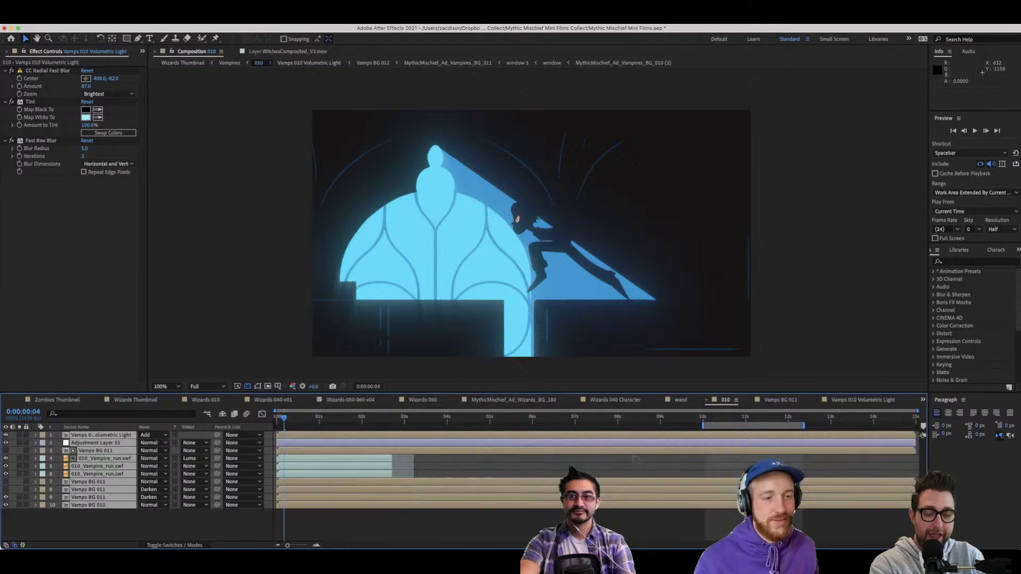
left_click(343, 525)
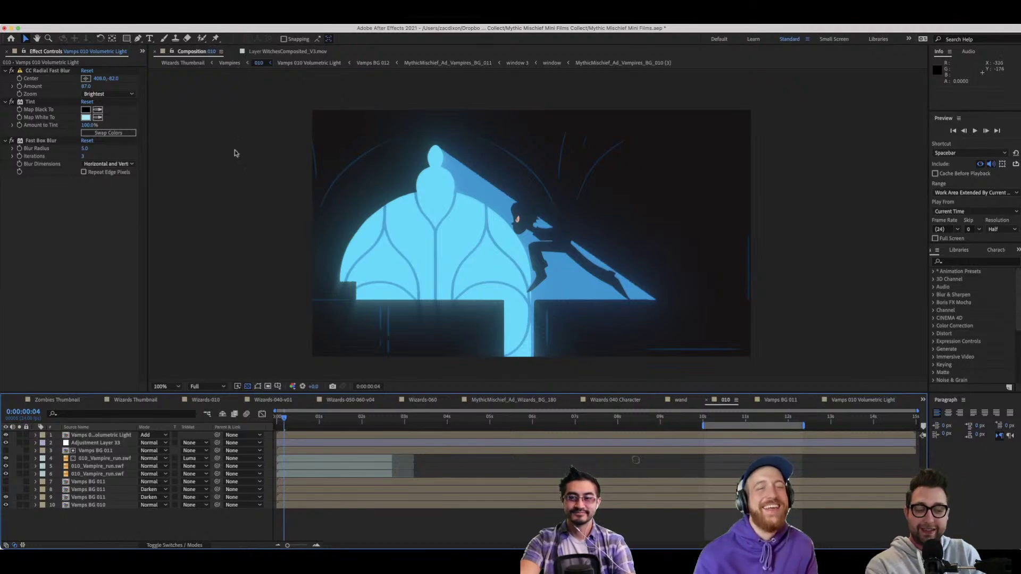
left_click_drag(290, 421, 296, 420)
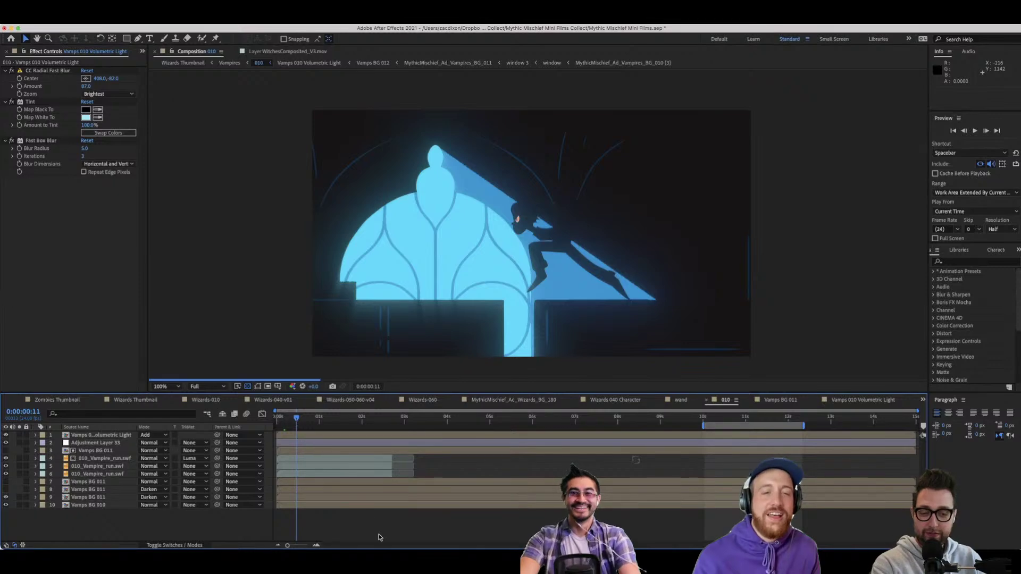
left_click(288, 420)
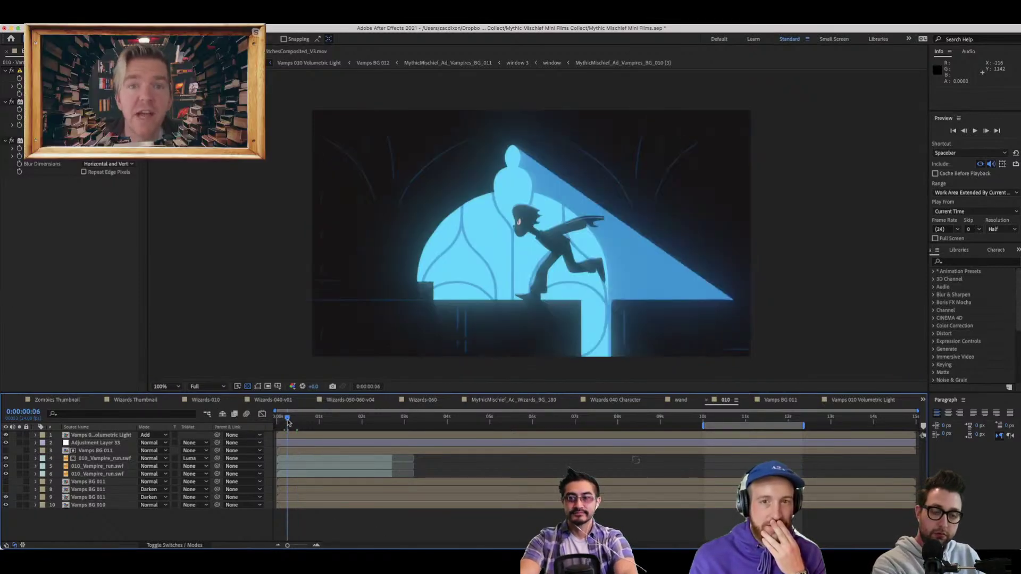
Search the effects for 'shine', hide and duplicate the Volumetric Light layer, and save the project.
left_click(112, 435)
left_click(953, 261)
type("shine")
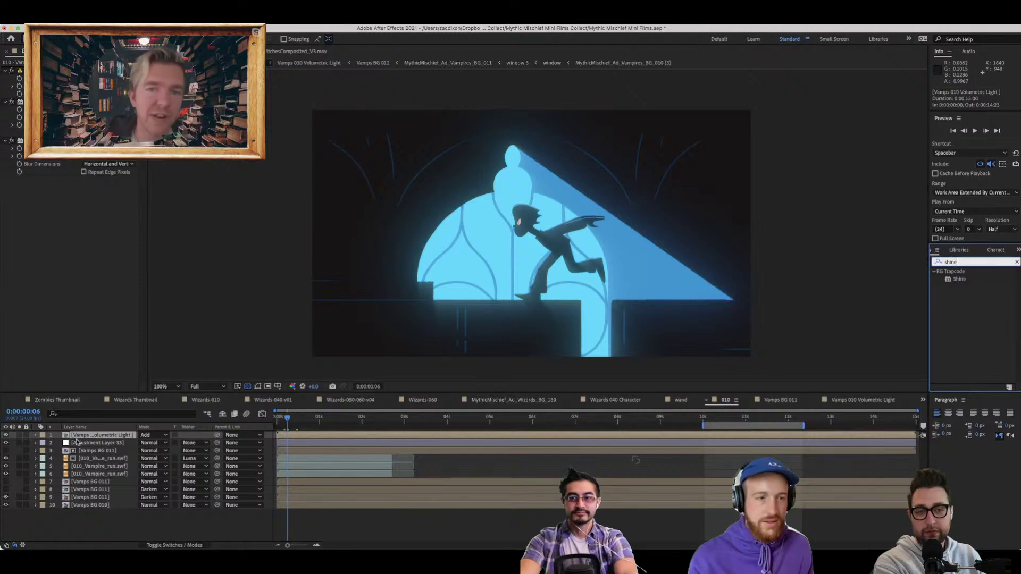
left_click(6, 435)
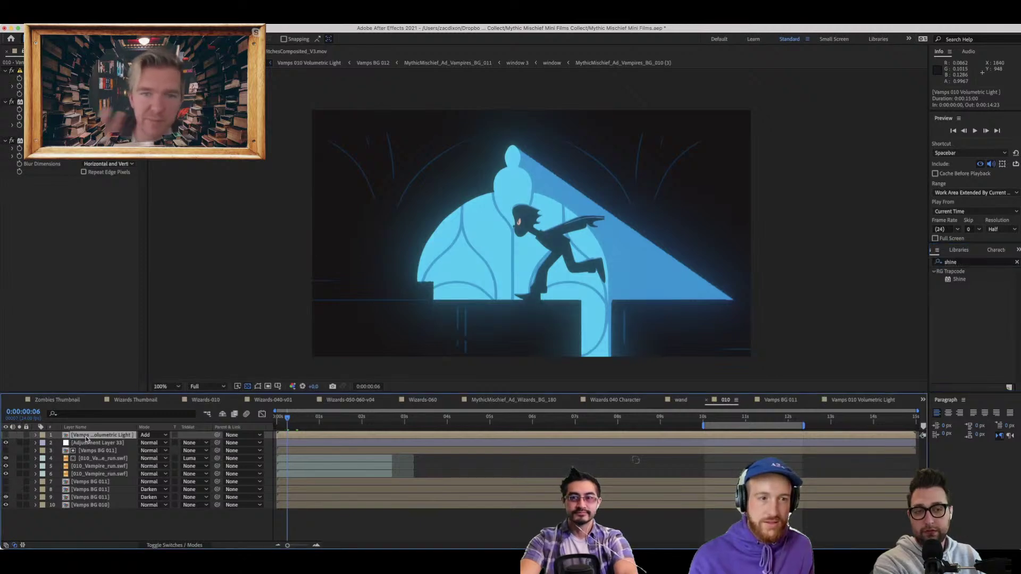
key("ctrl+d")
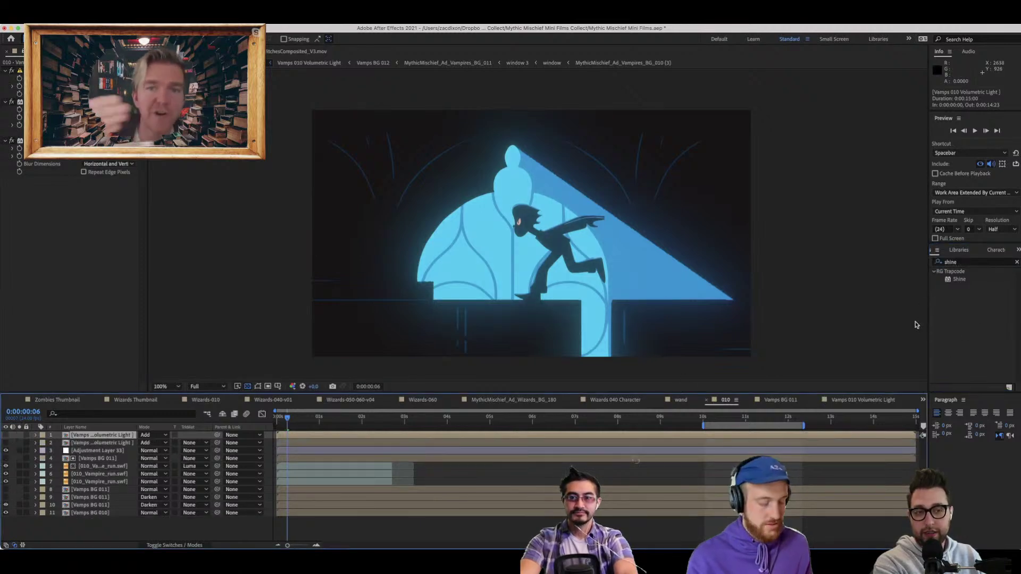
left_click(118, 451)
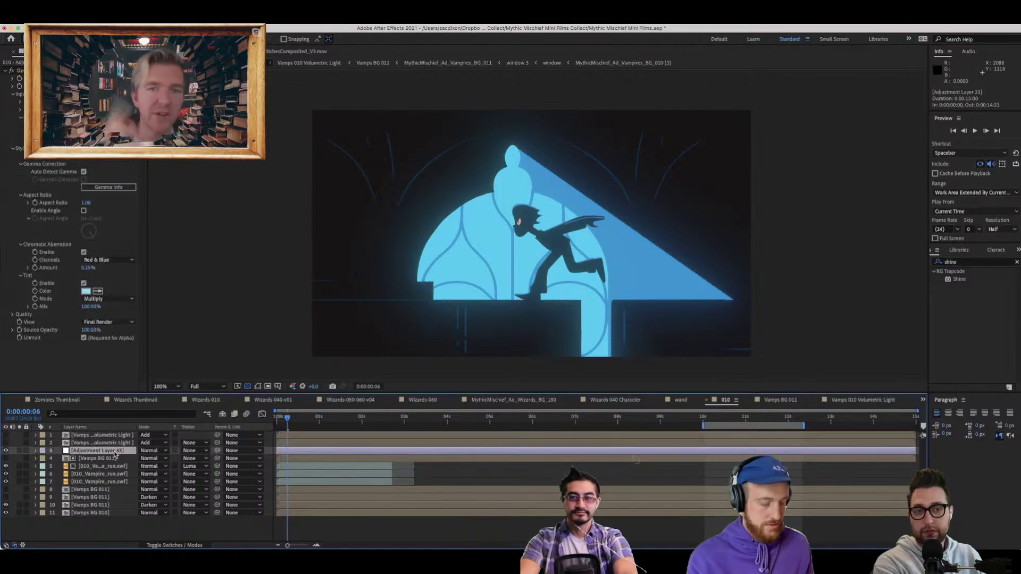
key("super+s")
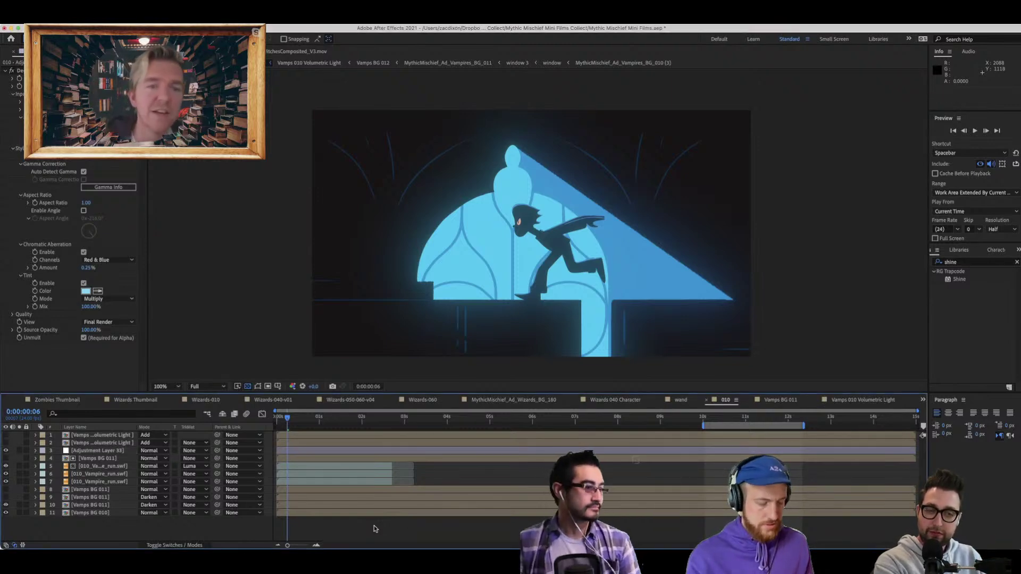
Add a new adjustment layer with Shine, hide Adjustment Layer 33, and expand Shine's Pre-Process settings.
left_click(110, 452)
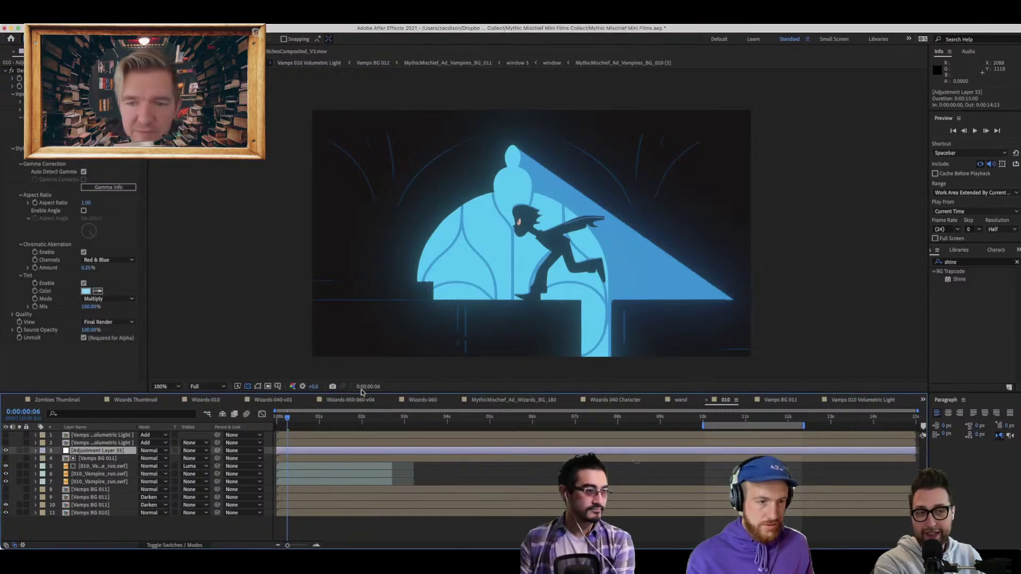
key("super+alt+y")
left_click_drag(960, 279, 390, 250)
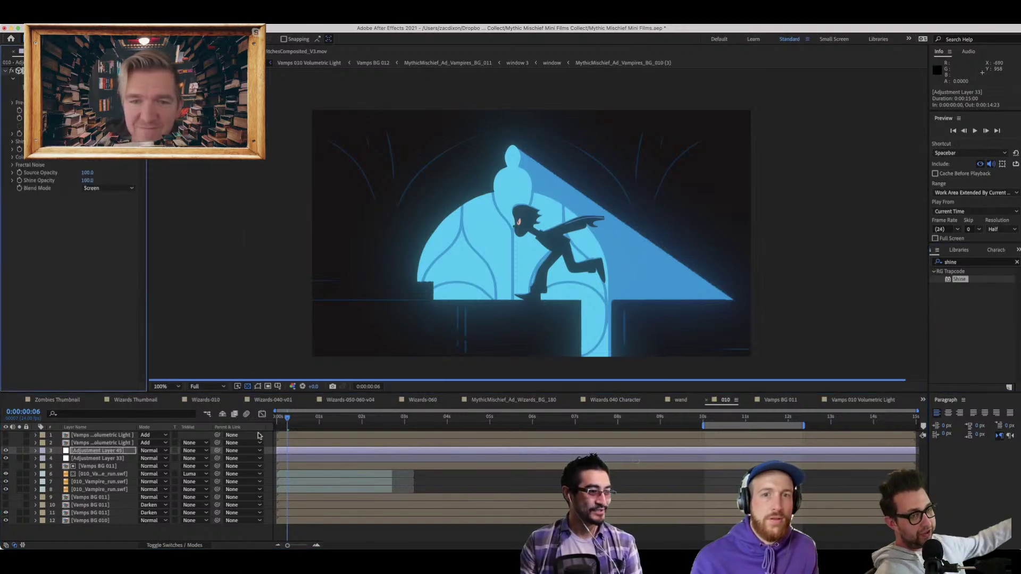
left_click(6, 458)
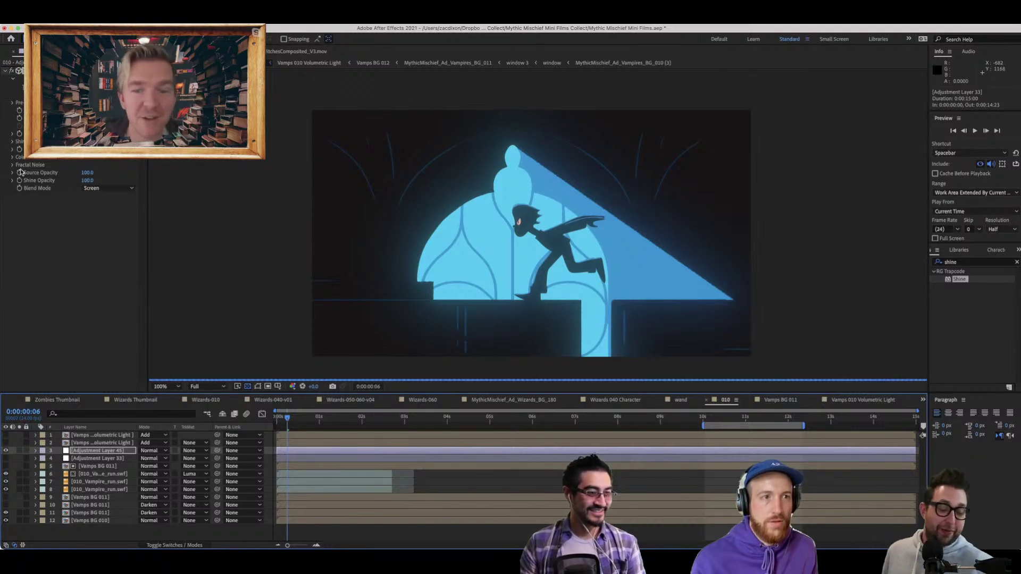
left_click(9, 111)
left_click(13, 103)
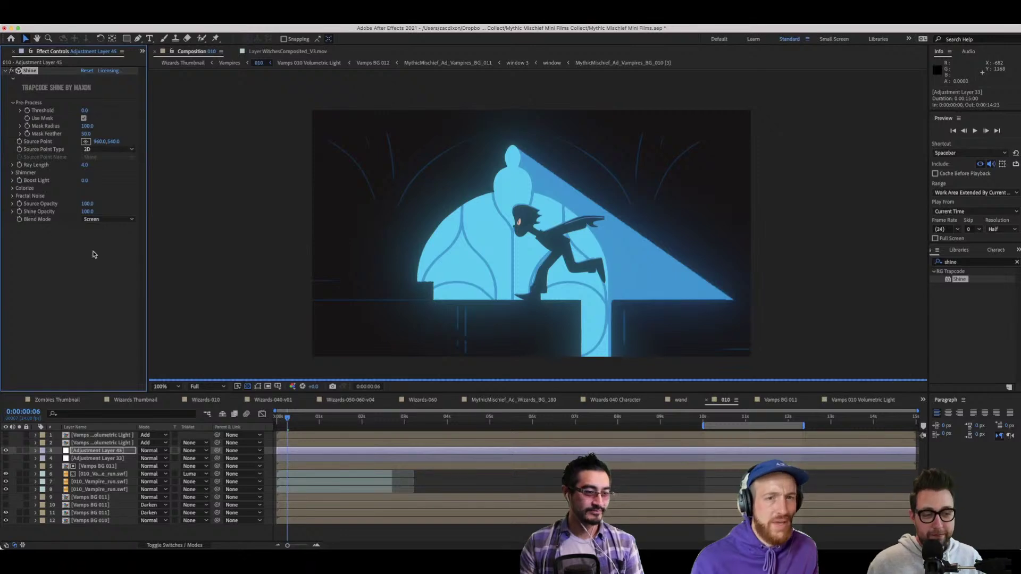
left_click(106, 452)
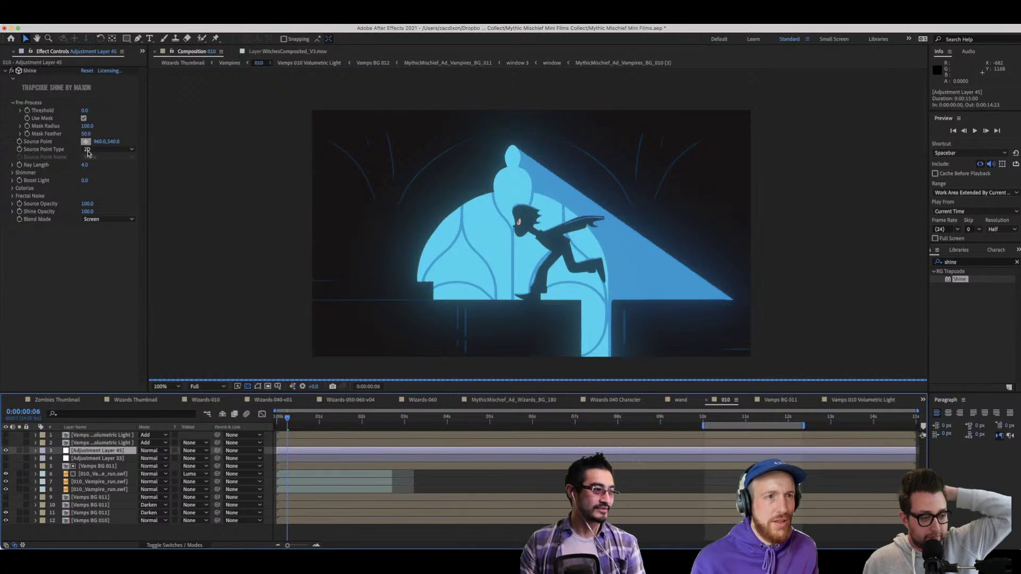
left_click(55, 124)
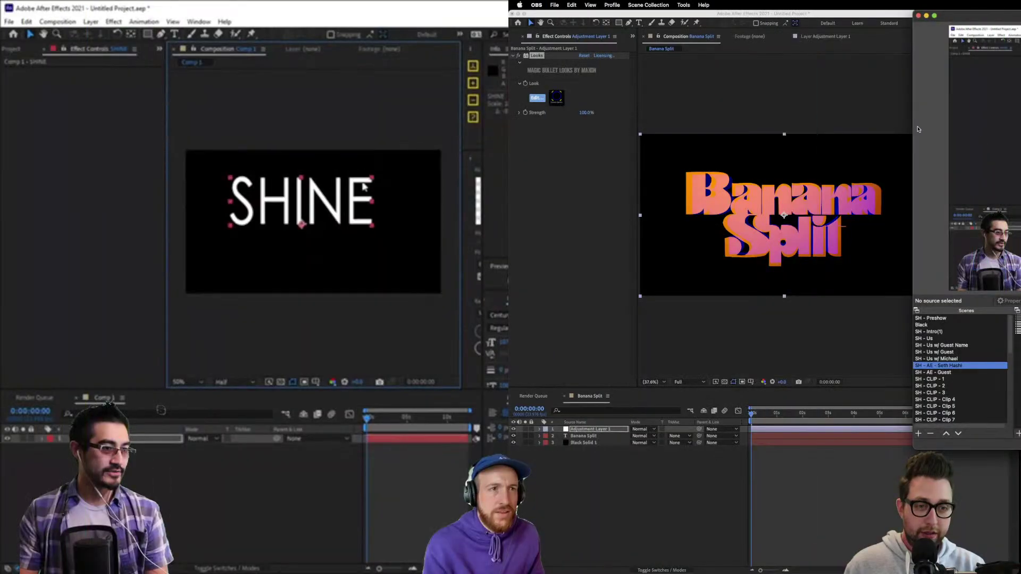
Add an adjustment layer to the SHINE comp, apply Shine via quick search, and move its source upper left.
left_click_drag(913, 132, 1018, 132)
left_click(90, 22)
mouse_move(106, 33)
left_click(305, 52)
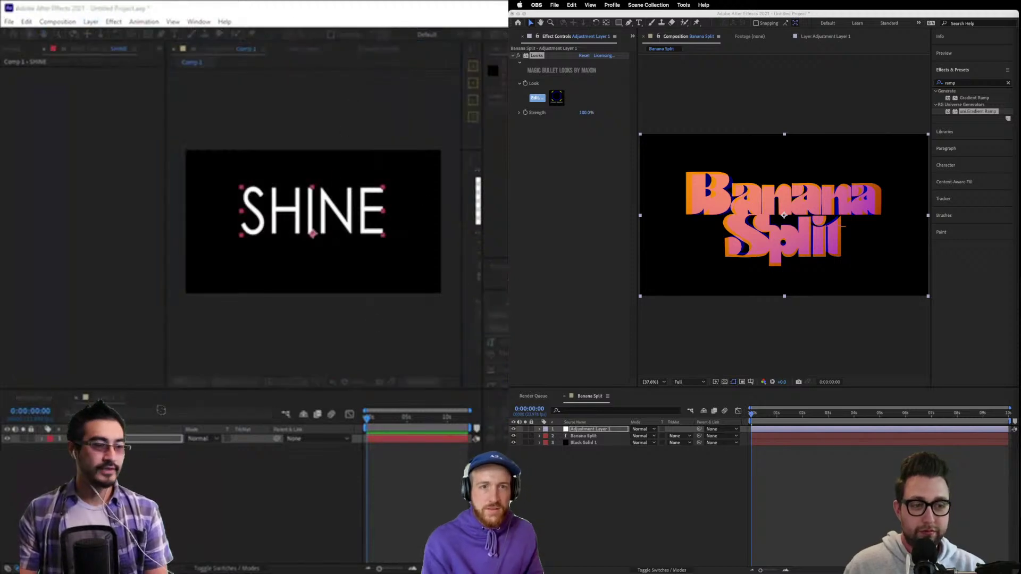
left_click(594, 432)
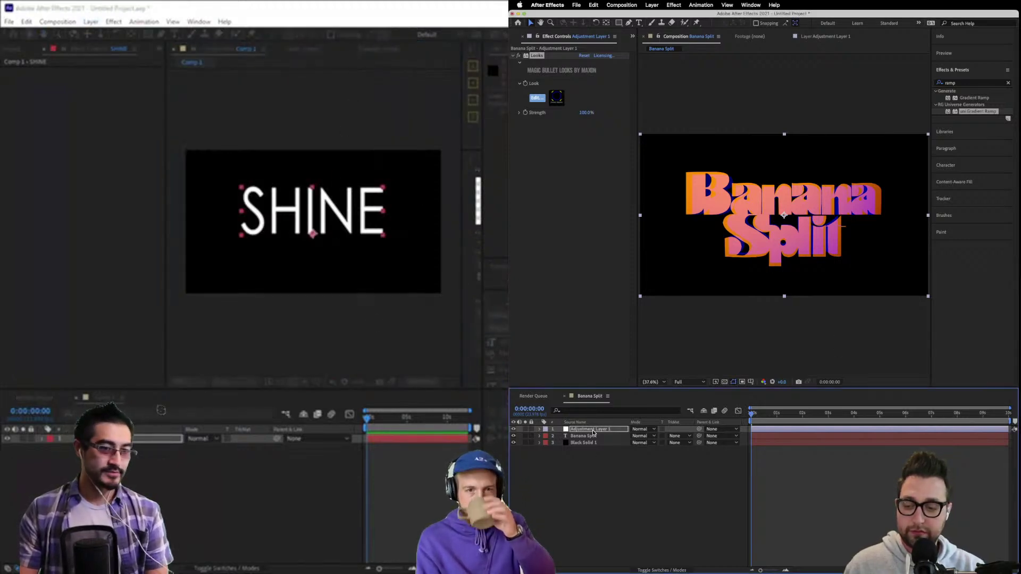
left_click(90, 21)
mouse_move(101, 32)
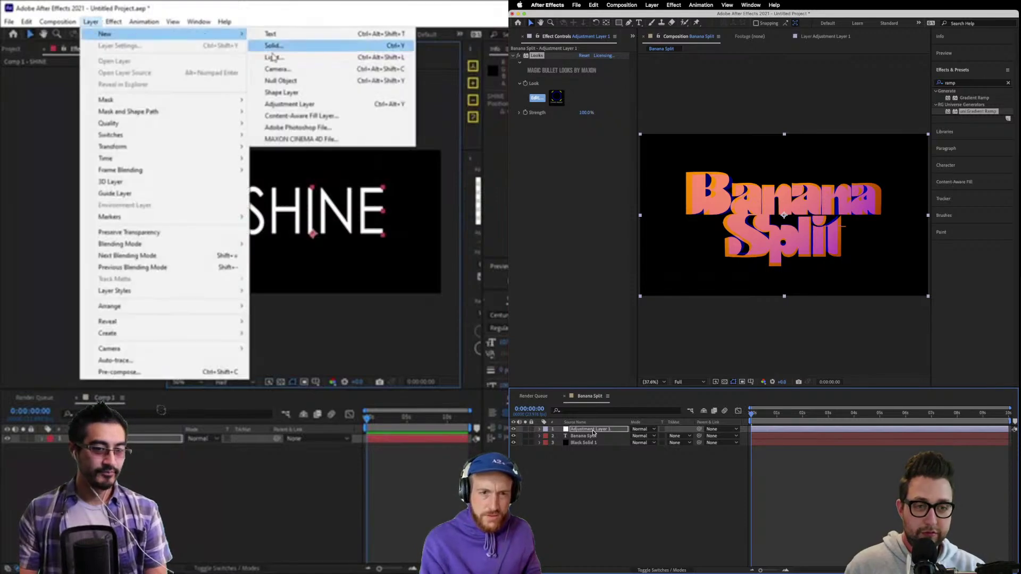
left_click(297, 104)
key("ctrl+space")
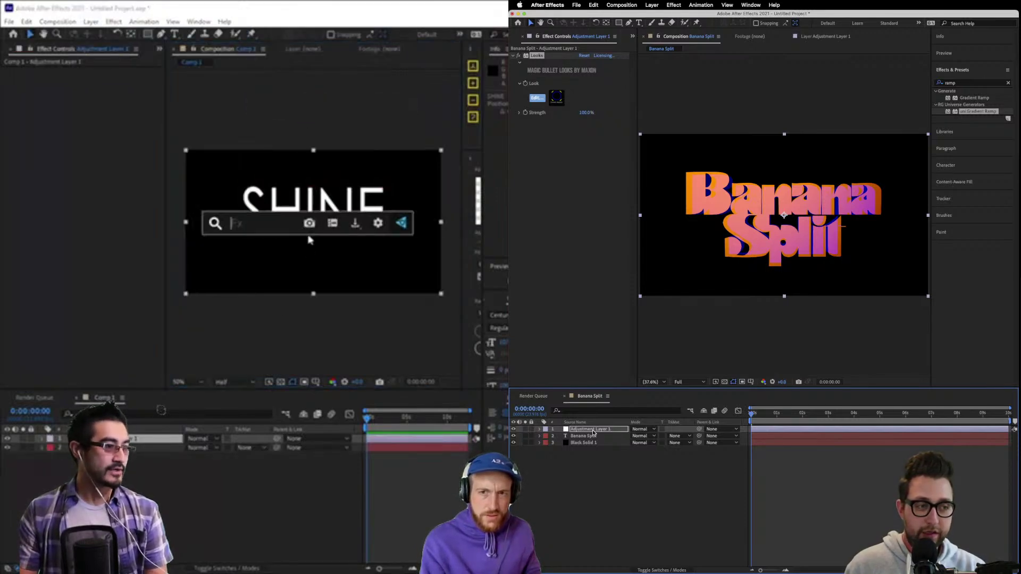
type("shine")
key("Return")
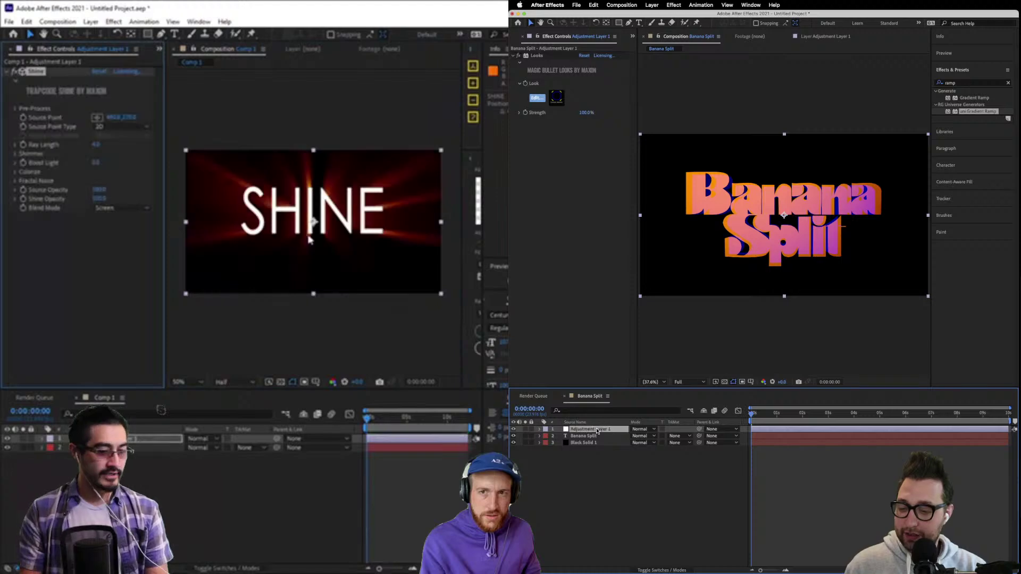
left_click_drag(318, 226, 228, 177)
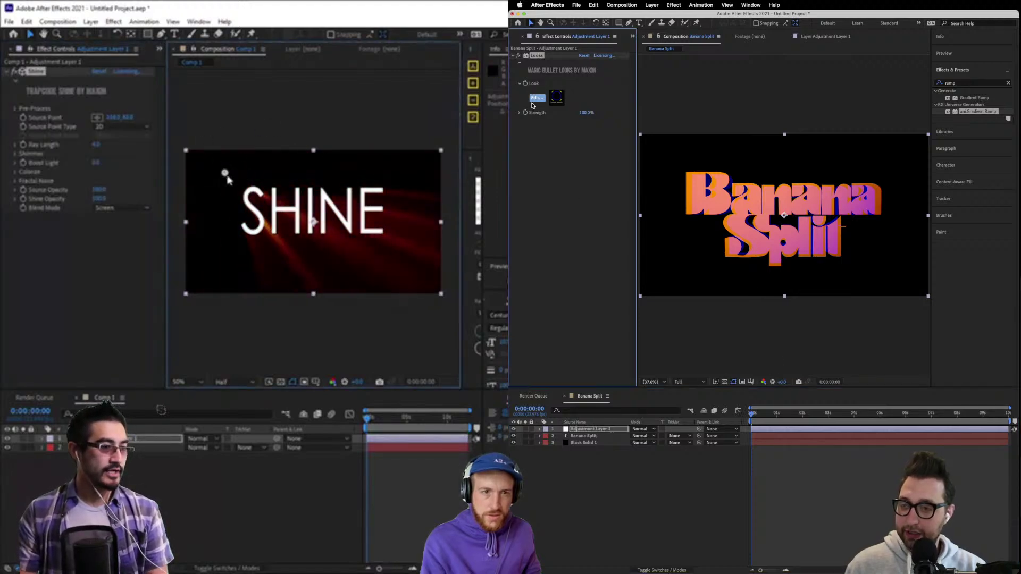
Make the SHINE title Bold Italic and enlarge it, then reselect the Shine effect.
left_click(387, 448)
left_click(498, 328)
left_click(499, 362)
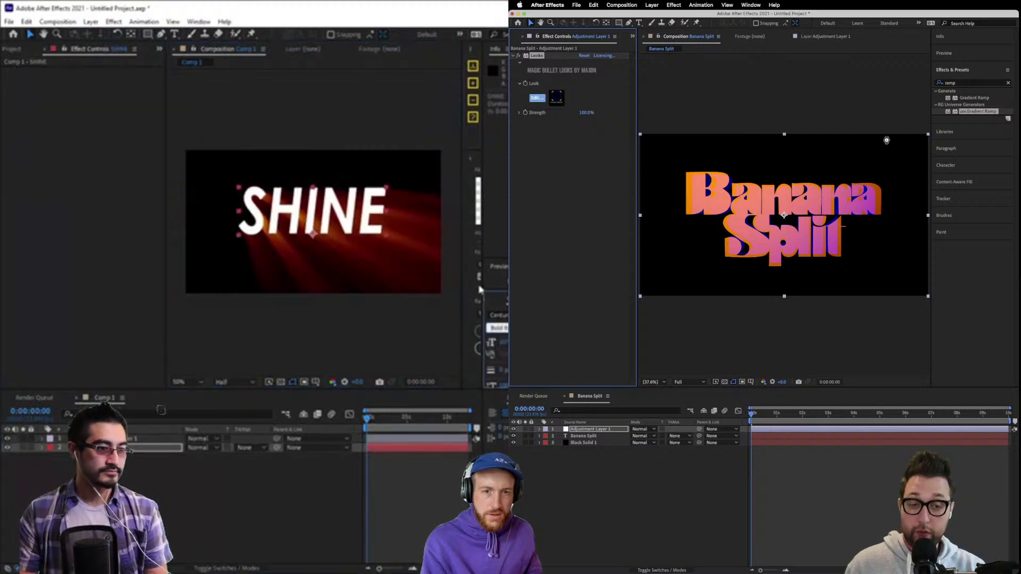
left_click_drag(386, 187, 431, 181)
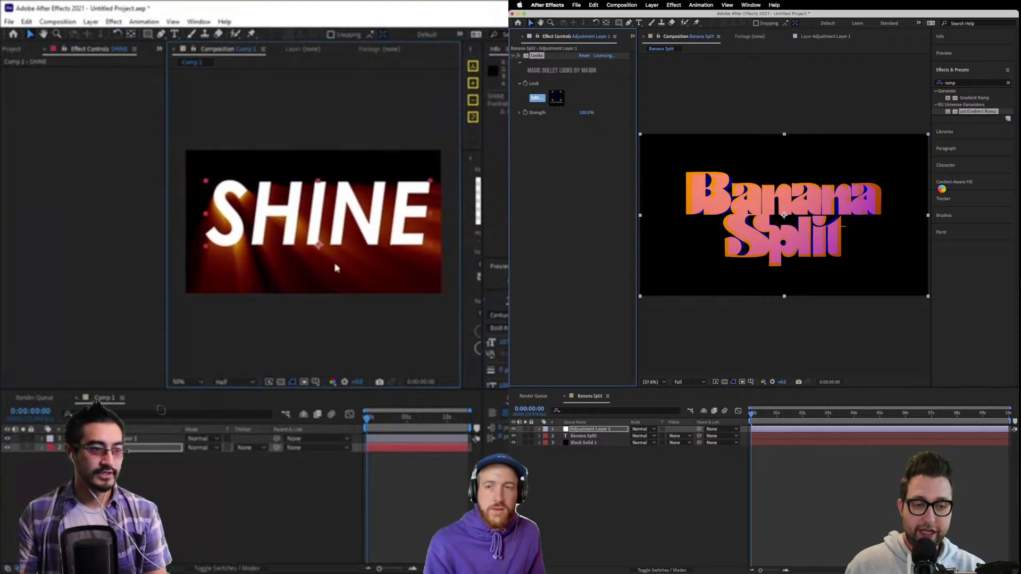
left_click(313, 221)
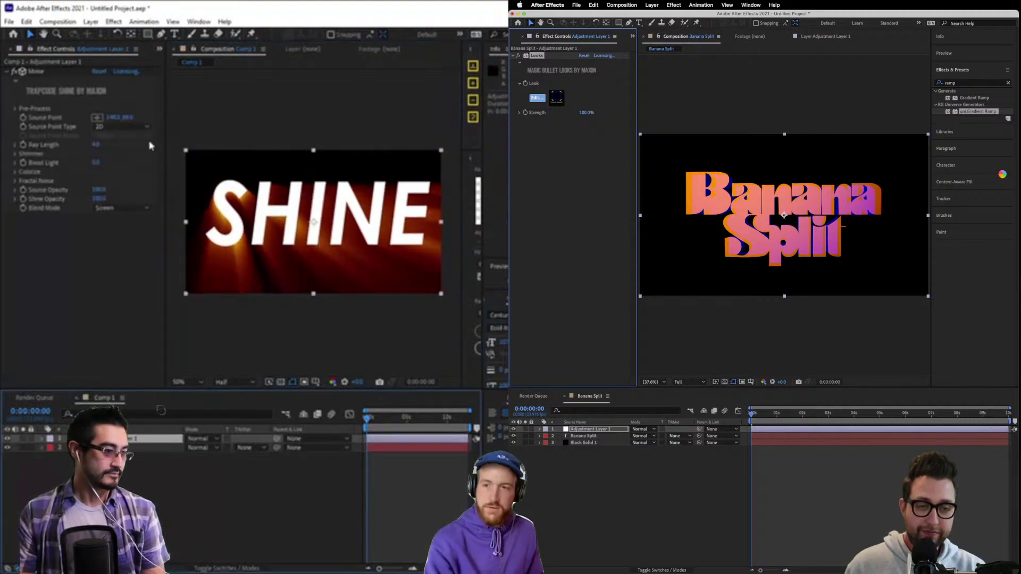
left_click(40, 72)
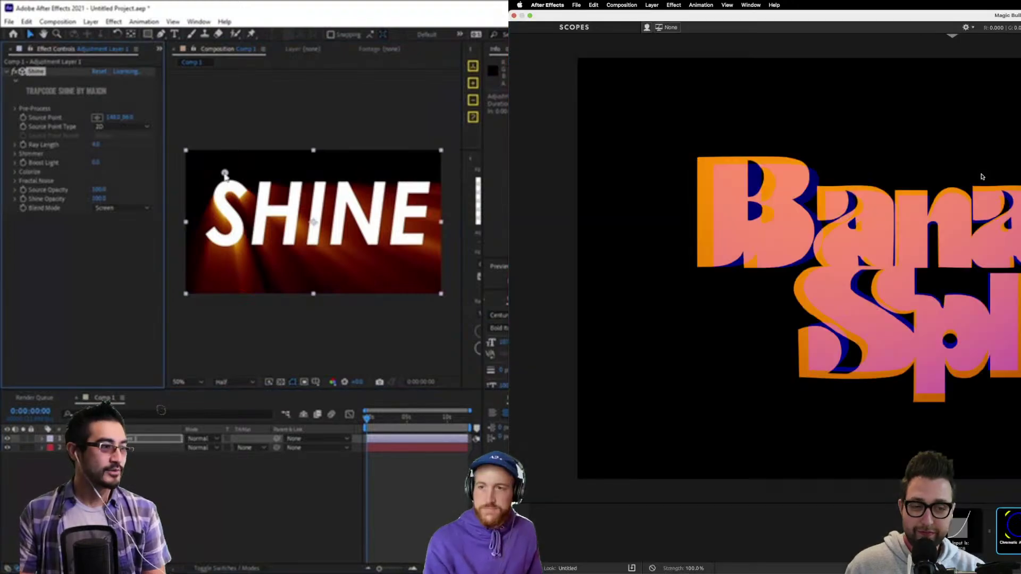
Move the light source near SHINE's upper left, enable Shine's fractal noise, and preview.
mouse_move(363, 163)
left_mouse_down()
mouse_move(404, 196)
mouse_move(255, 160)
mouse_move(332, 207)
mouse_move(439, 216)
mouse_move(246, 273)
mouse_move(336, 224)
mouse_move(317, 262)
mouse_move(340, 216)
mouse_move(261, 171)
mouse_move(422, 190)
mouse_move(136, 155)
mouse_move(387, 266)
mouse_move(215, 246)
mouse_move(205, 215)
mouse_move(223, 160)
mouse_move(200, 169)
left_mouse_up()
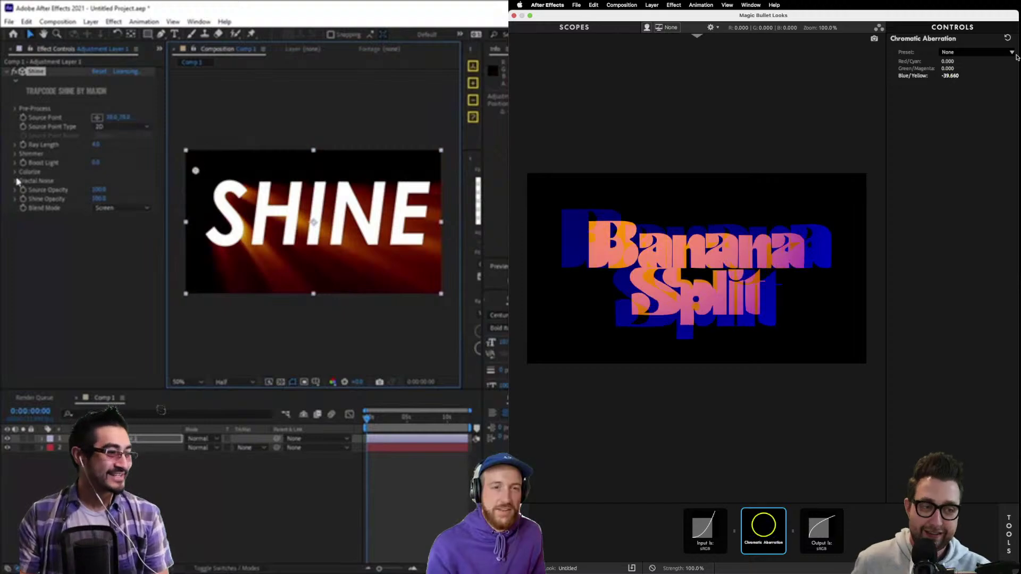
left_click(16, 181)
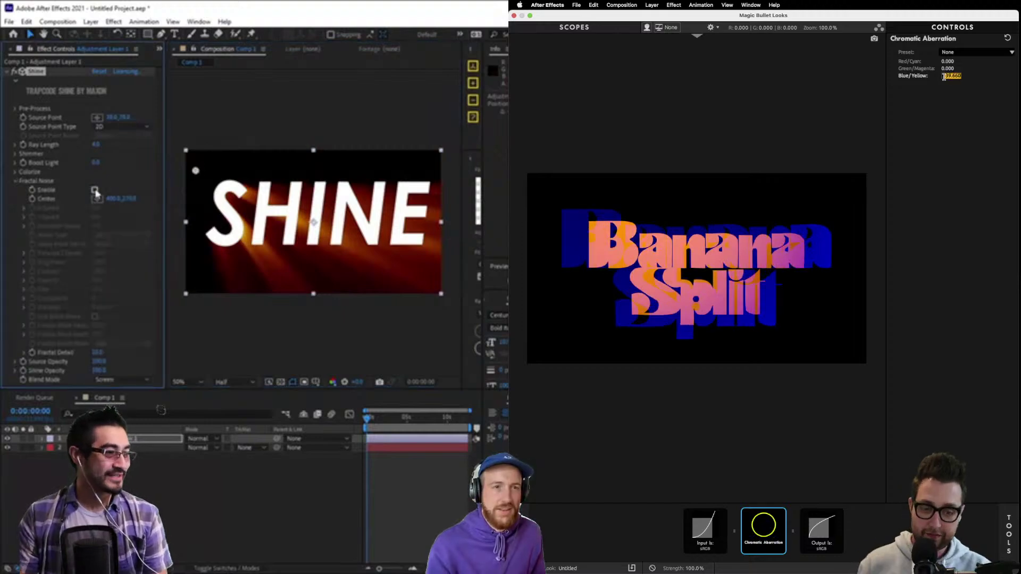
left_click(94, 190)
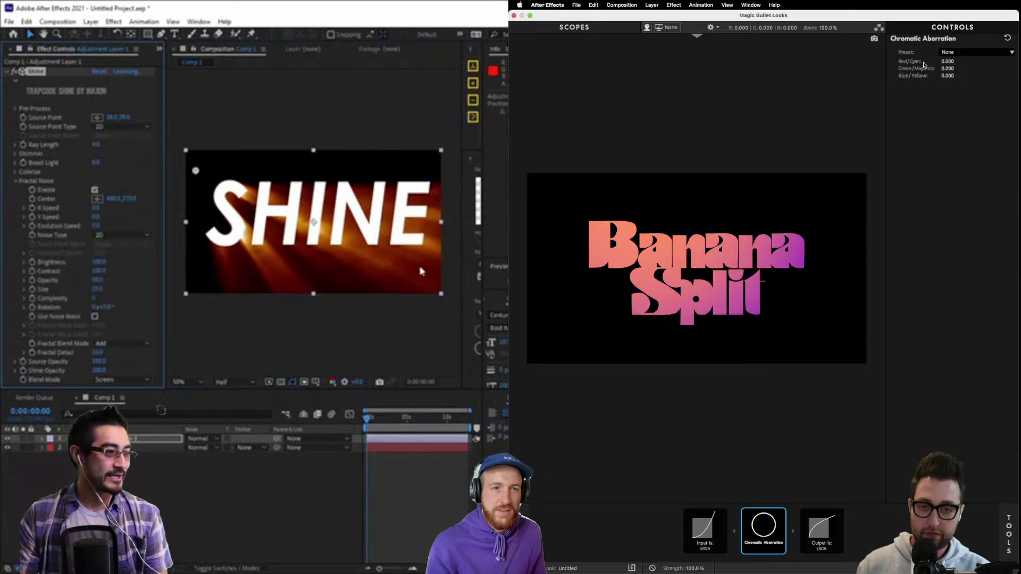
left_click(396, 418)
key("Home")
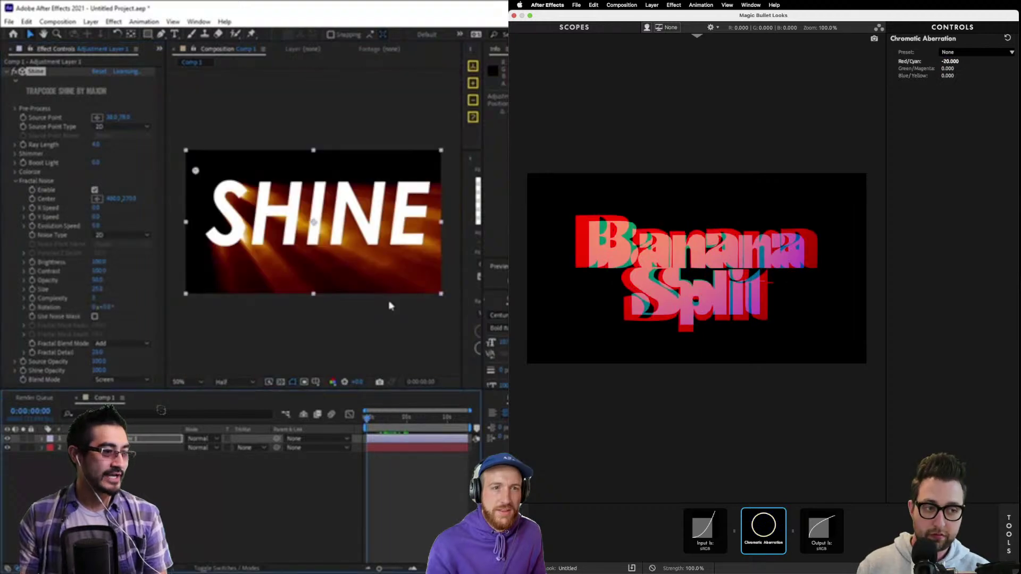
key("space")
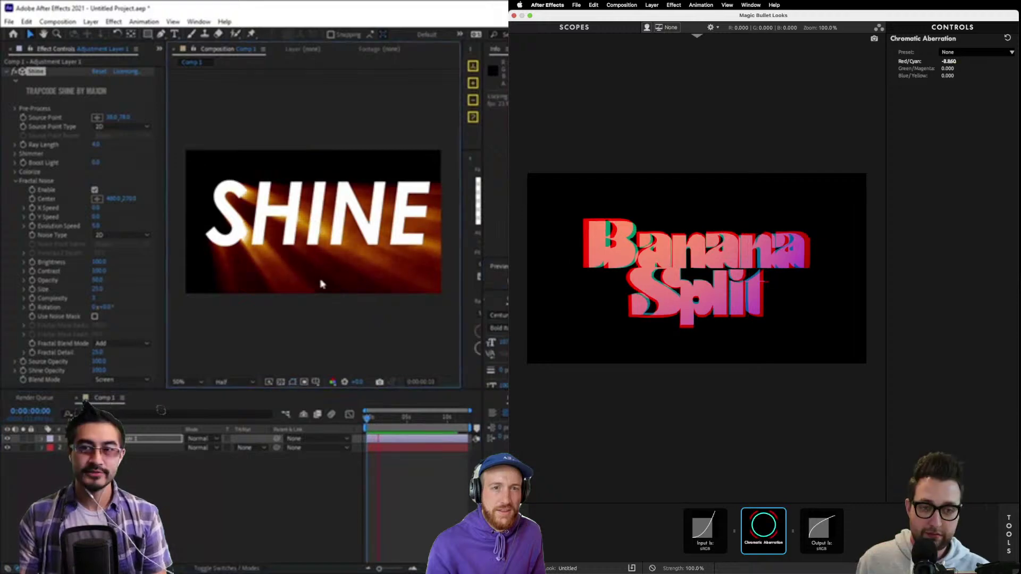
key("space")
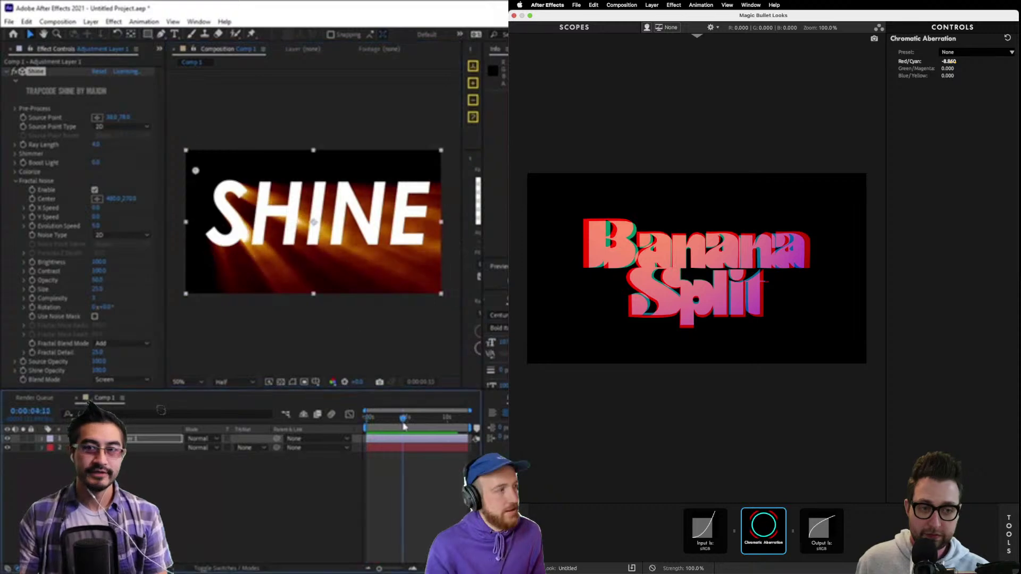
Lower Shine's evolution speed to about 0.7 and set the fractal blend mode to Screen.
left_click(100, 224)
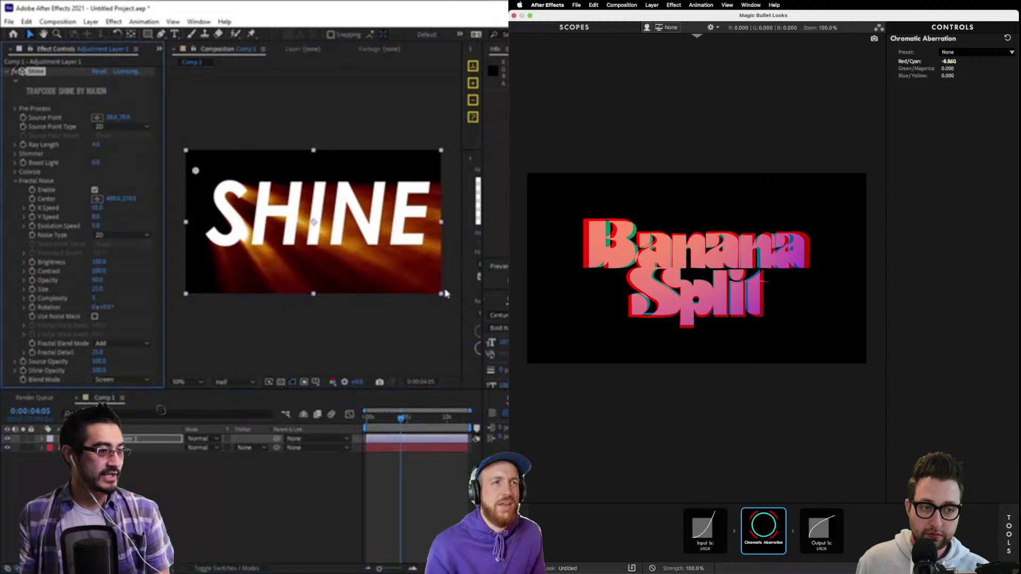
left_click_drag(97, 226, 75, 226)
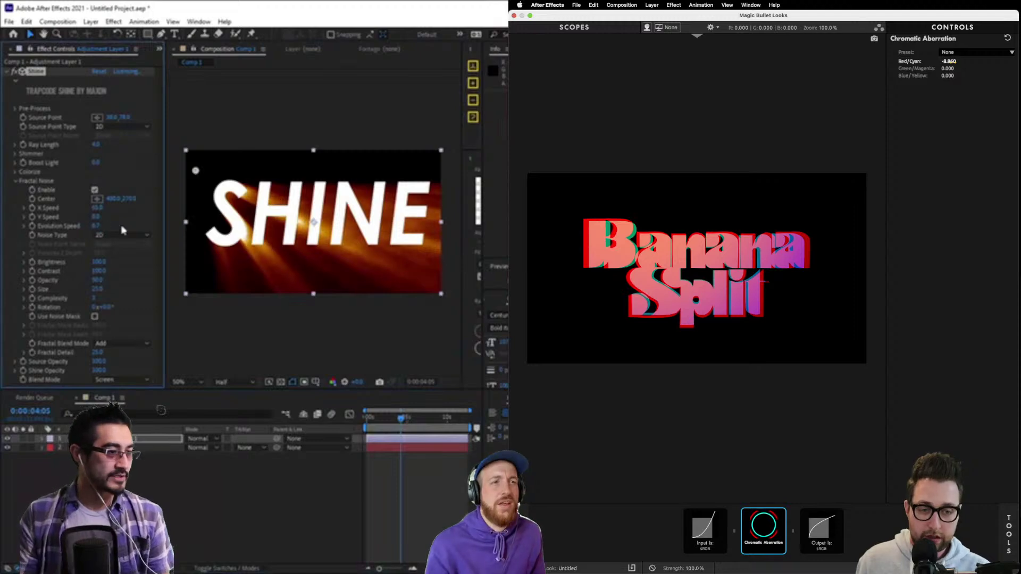
key("space")
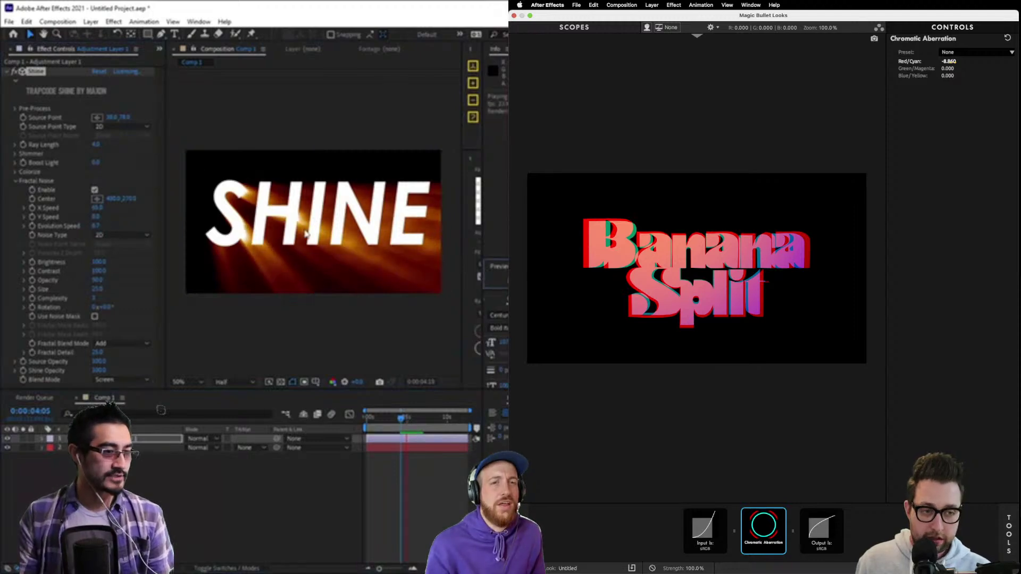
left_click(306, 234)
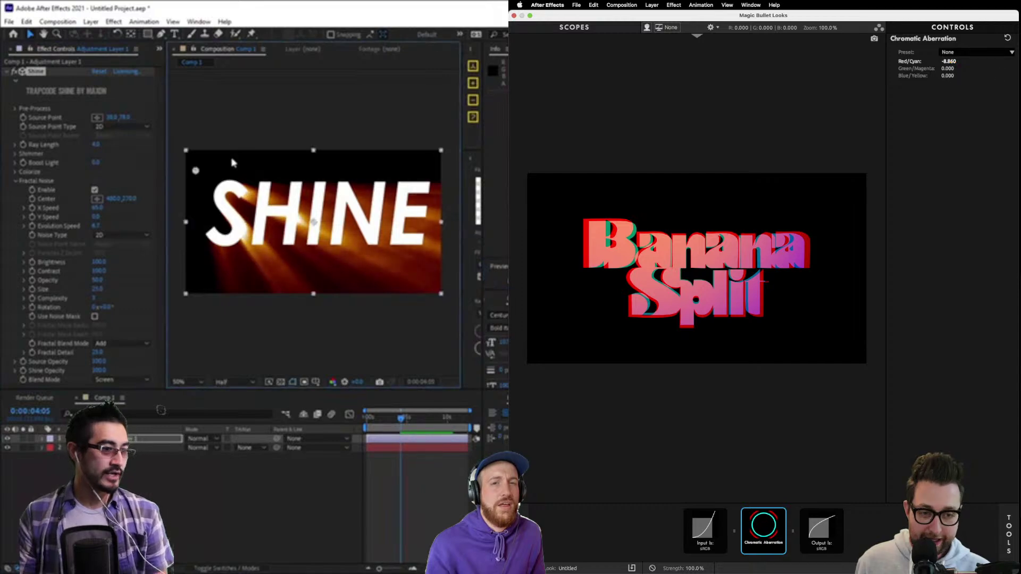
left_click(29, 119)
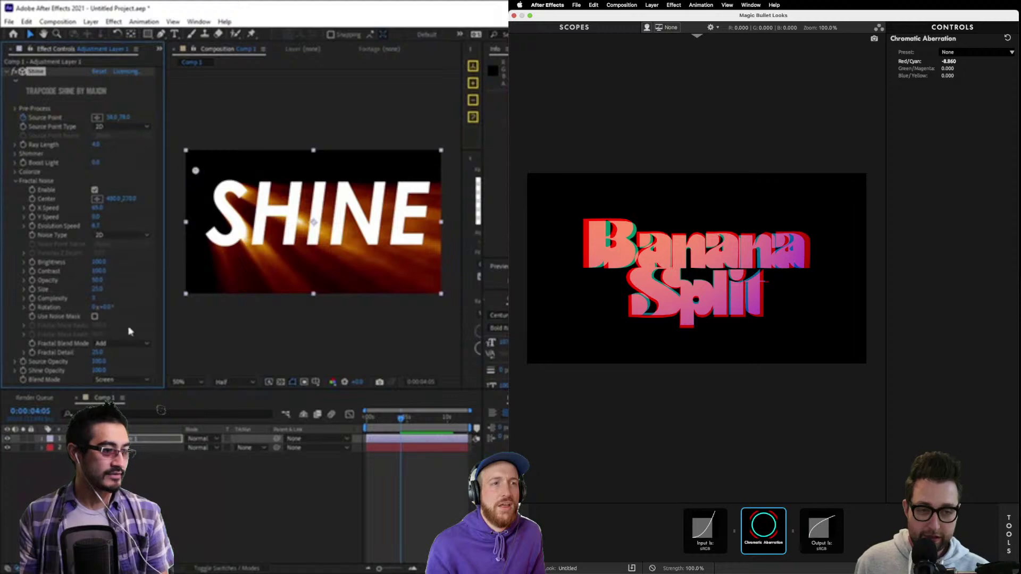
left_click(121, 343)
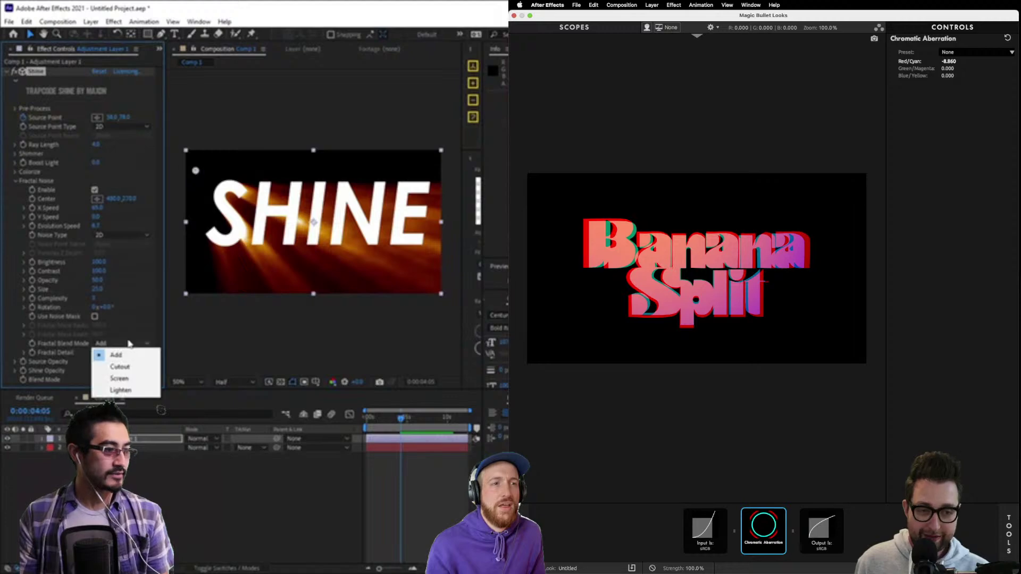
left_click(138, 377)
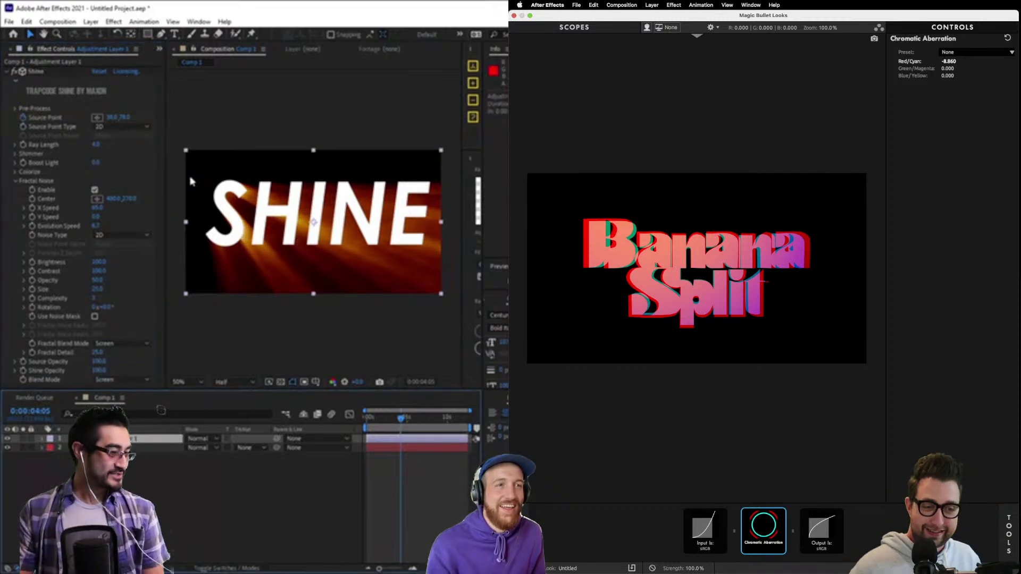
left_click(28, 72)
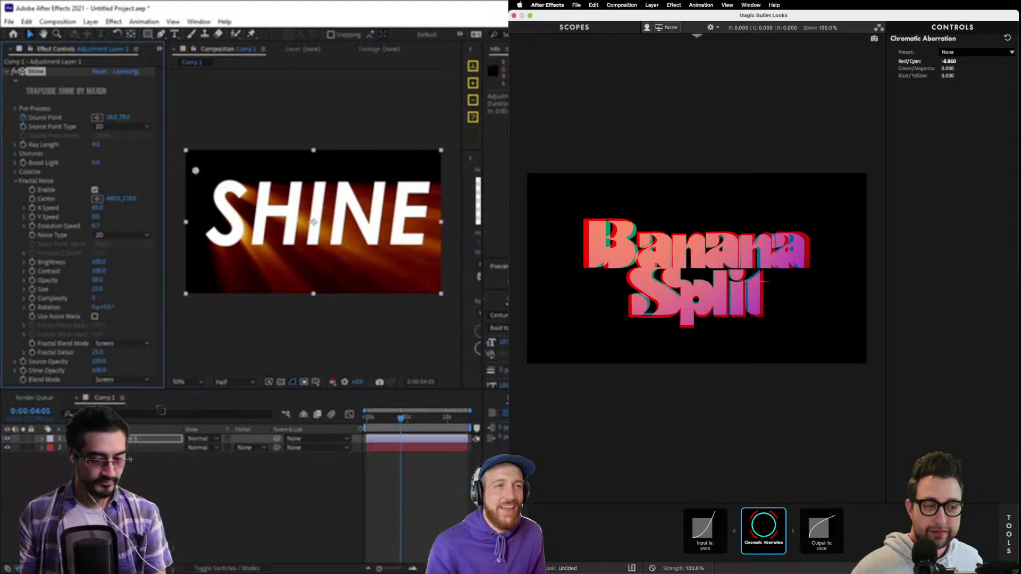
Keyframe Shine's source point from the left edge at 0:00:00:00 to the right edge near 5 seconds, then preview.
key("u")
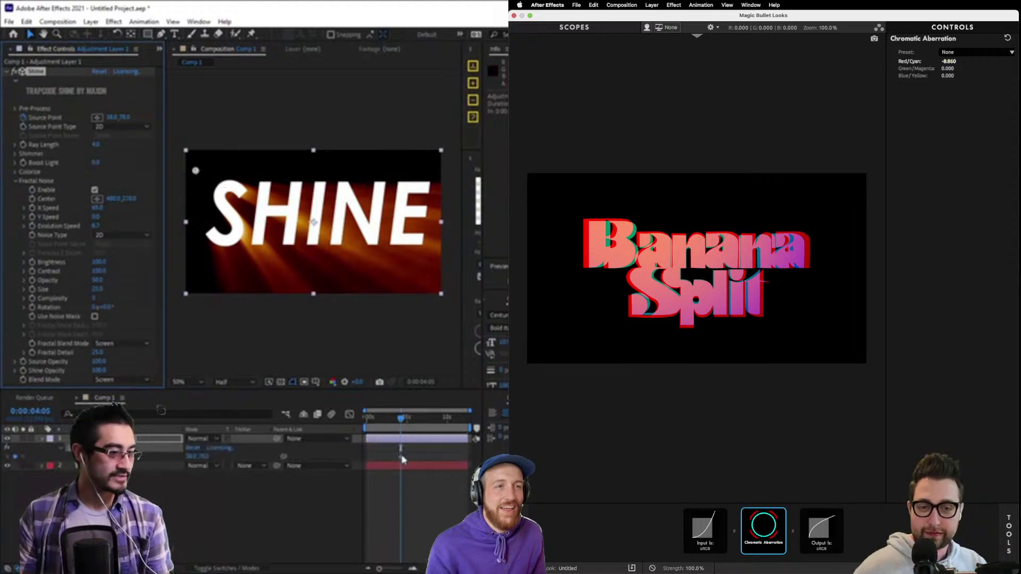
key("Home")
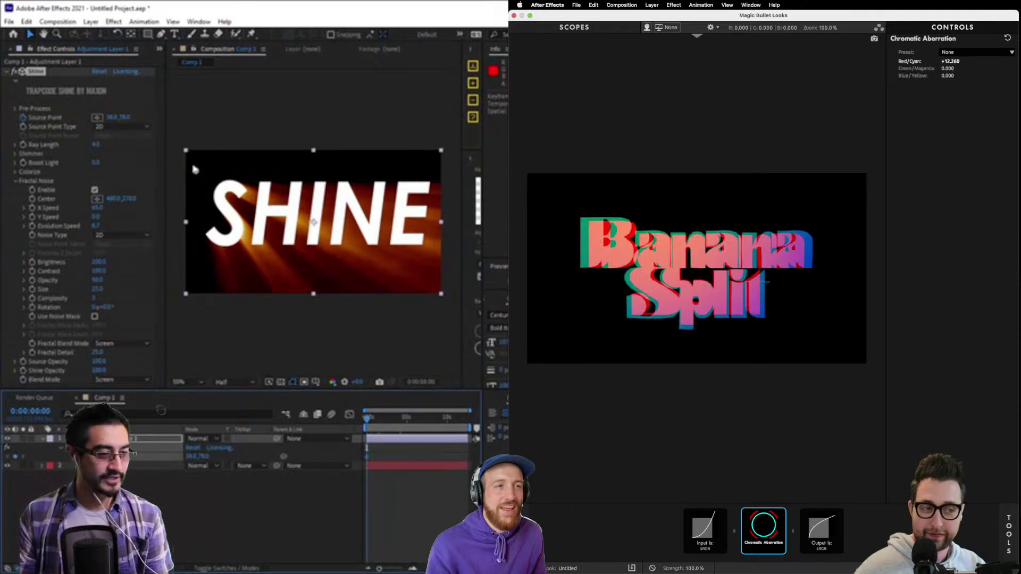
left_click_drag(195, 174, 184, 214)
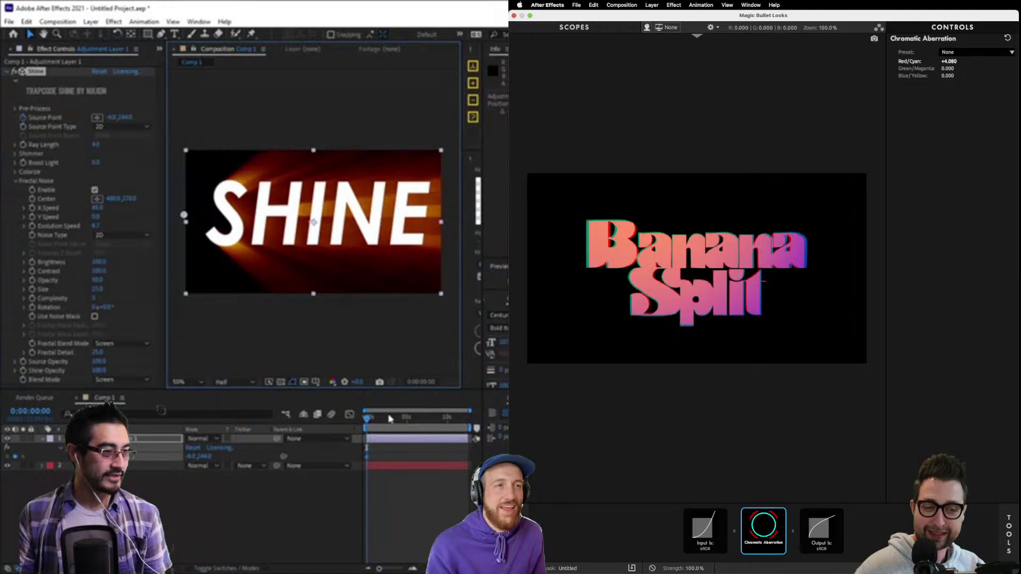
left_click(407, 418)
left_click_drag(183, 215, 448, 220)
left_click(367, 417)
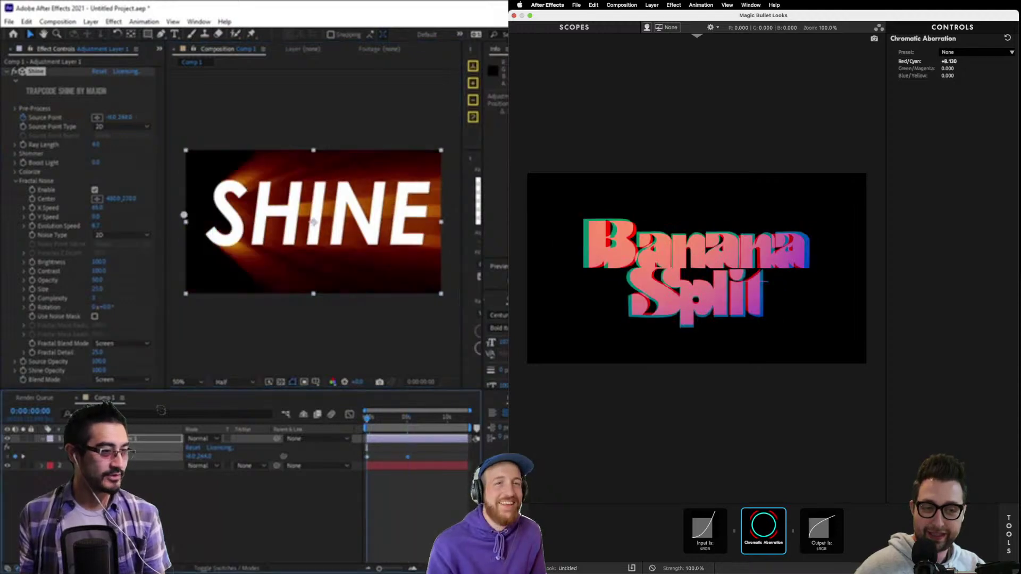
left_click(424, 319)
key("space")
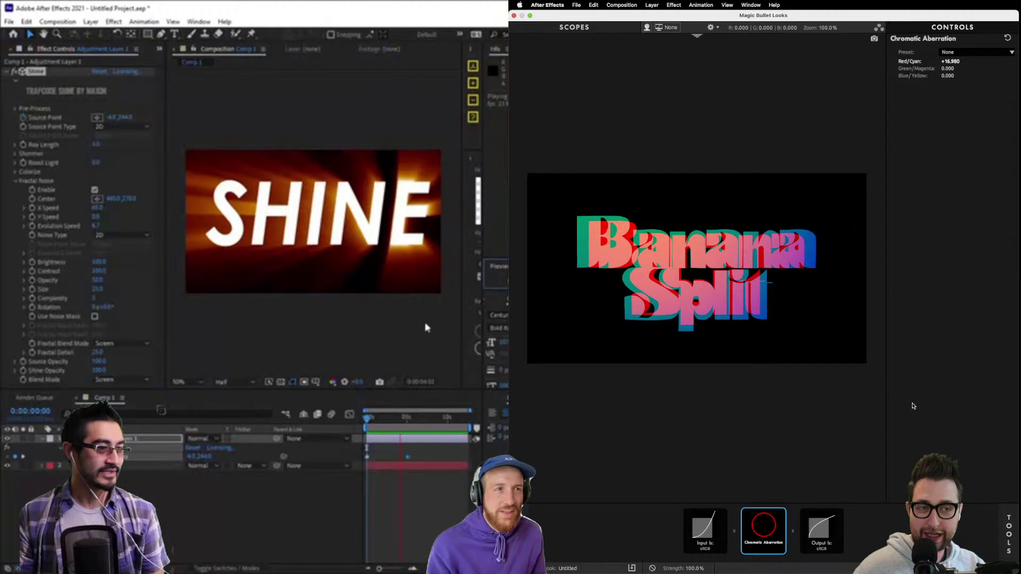
left_click(425, 327)
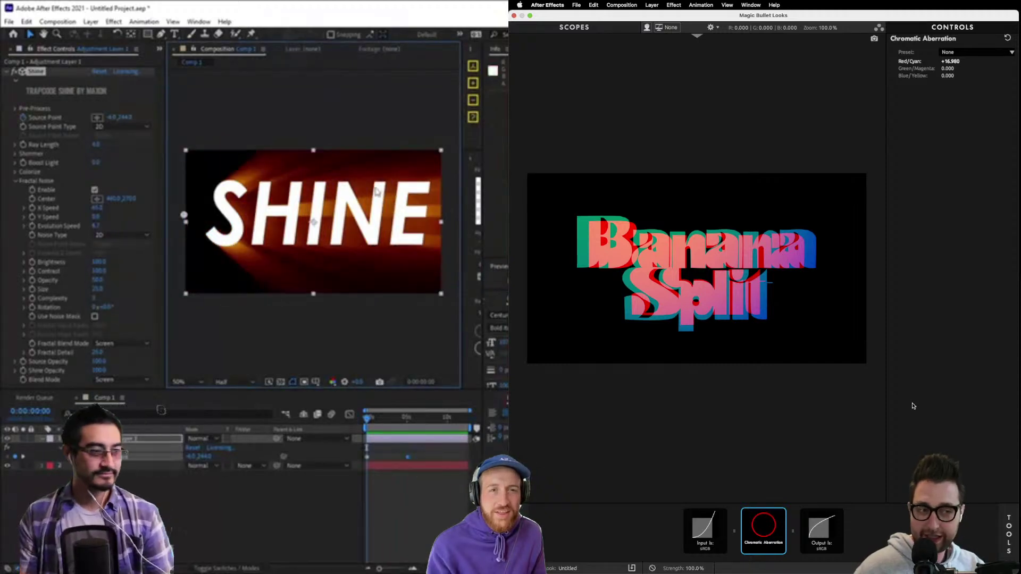
double_click(379, 230)
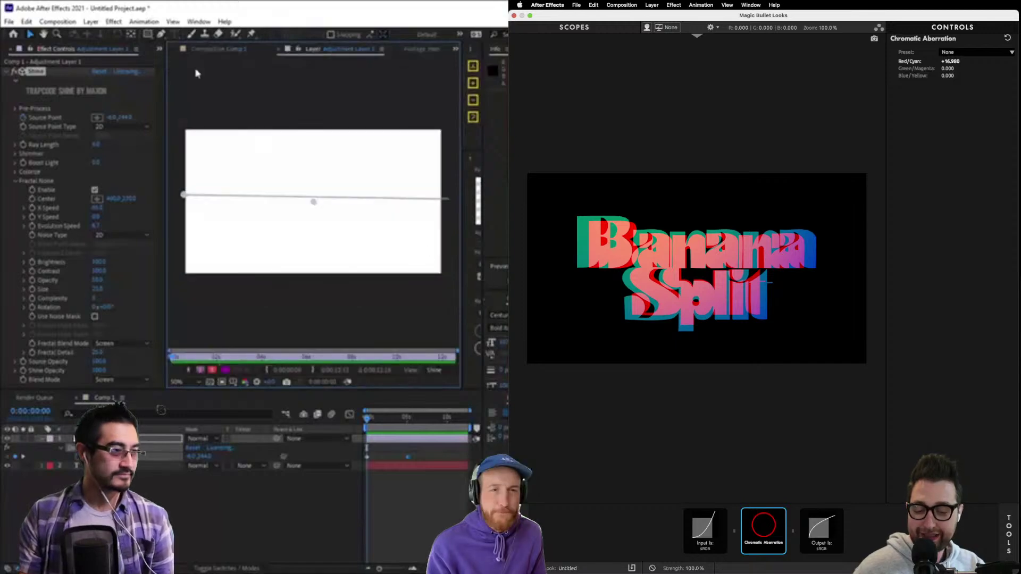
Import the Ecto GIFs (Ecto1.gif through Ecto13.gif) from Downloads into the Banana Split project.
left_click(219, 49)
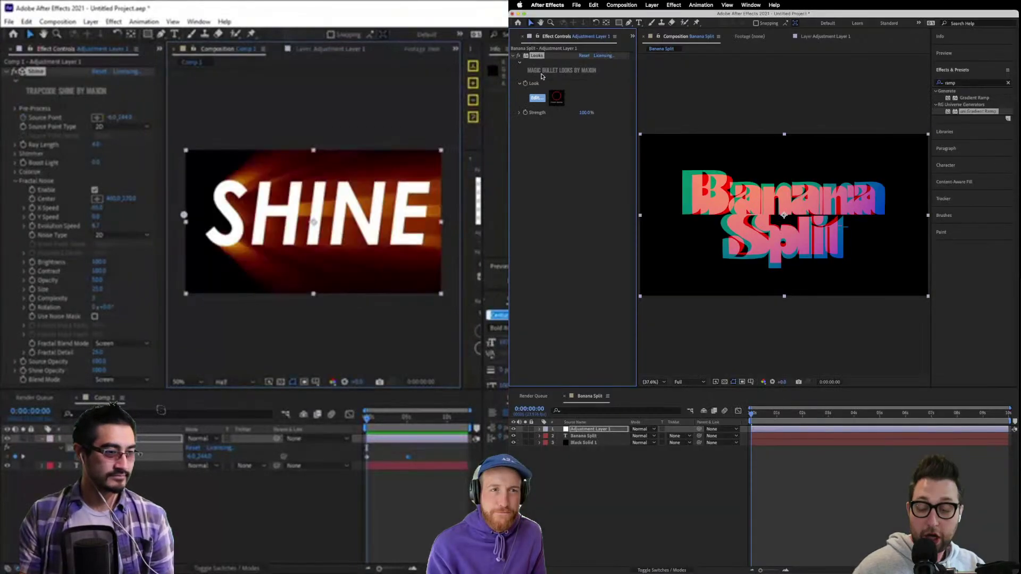
left_click(565, 254)
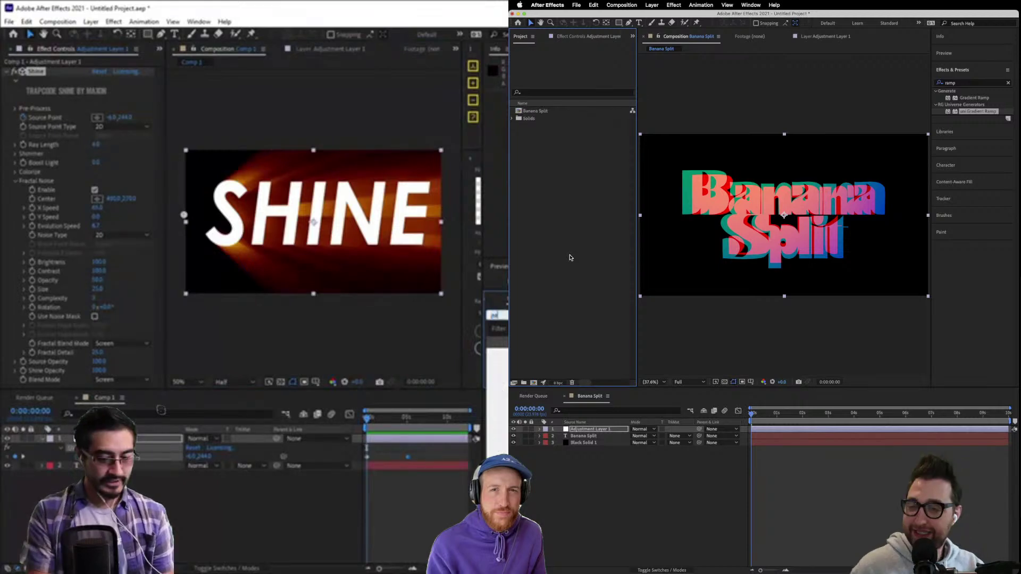
double_click(569, 258)
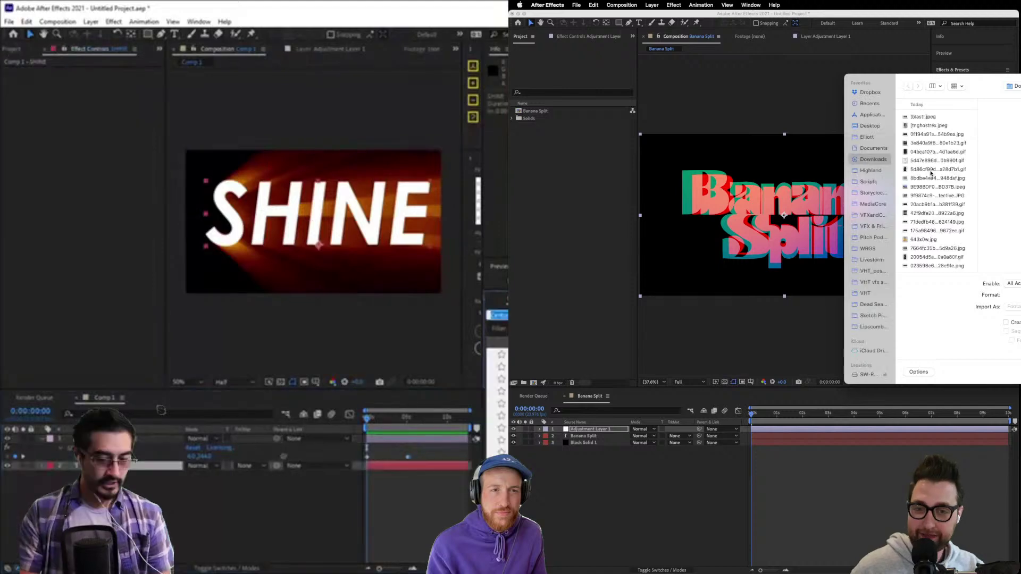
scroll(927, 164, "down", 5)
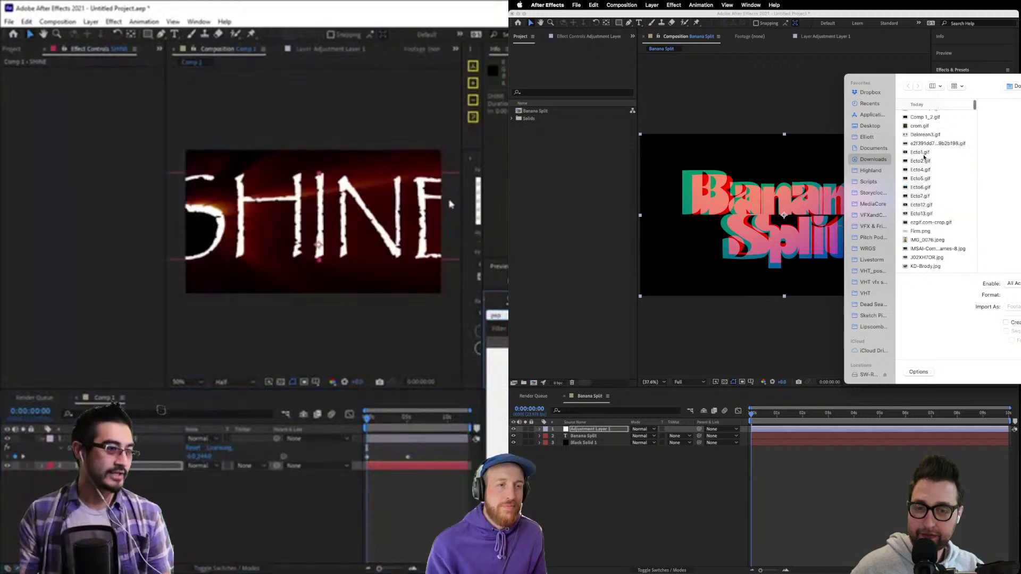
left_click(923, 153)
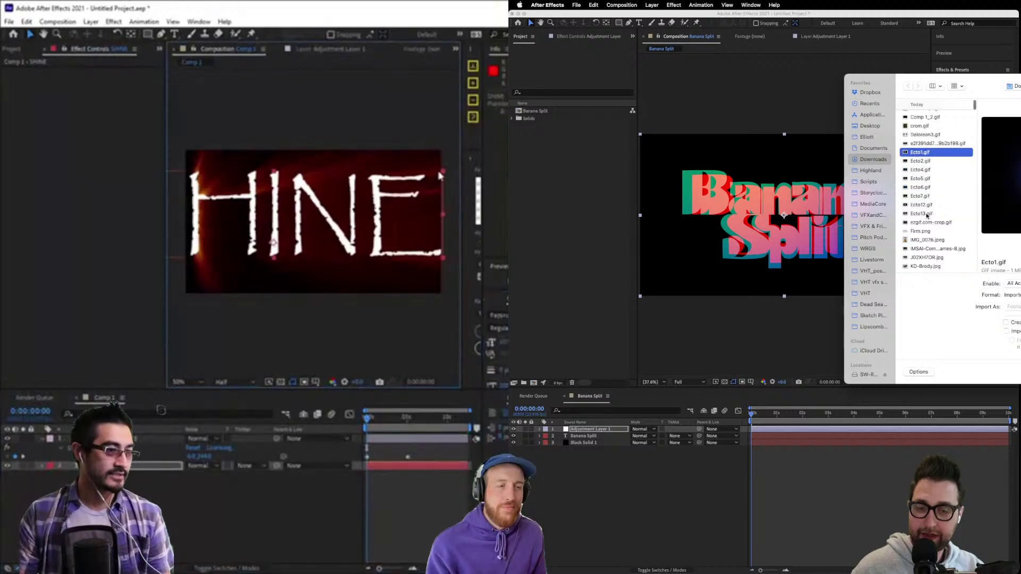
left_click(927, 215, "shift")
key("Return")
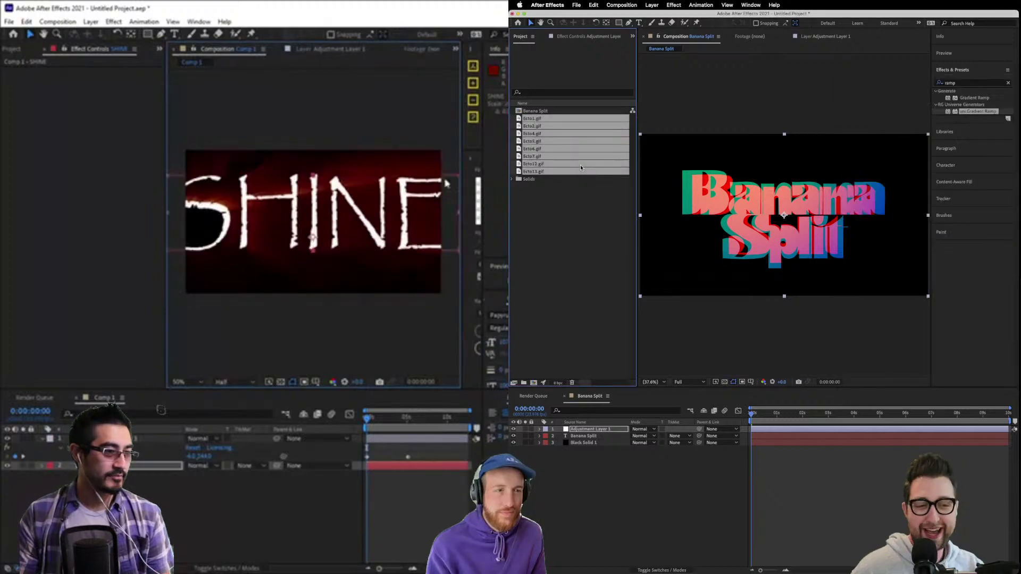
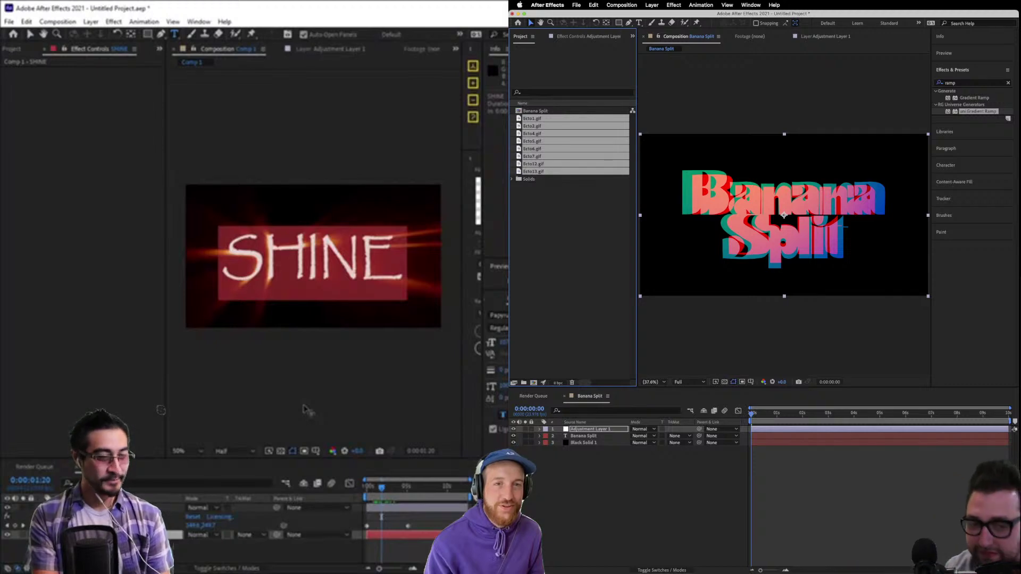
Retype the Comp 1 title from SHINE to MUMMY, fix the typos, and scrub ahead to preview the glow.
type("mumm")
key("BackSpace")
key("BackSpace")
key("BackSpace")
key("BackSpace")
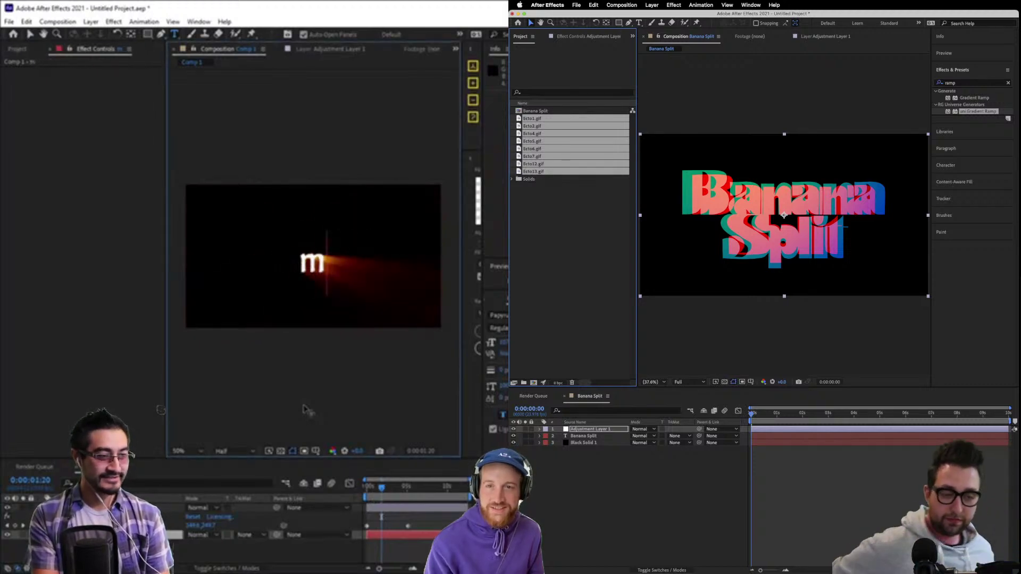
type("MUMMTY")
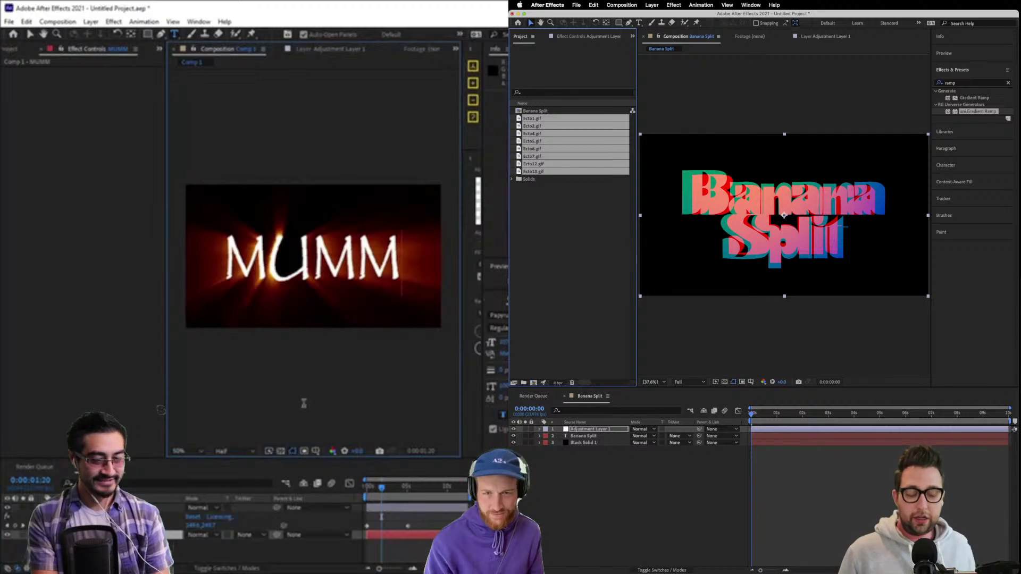
key("BackSpace")
key("BackSpace")
key("BackSpace")
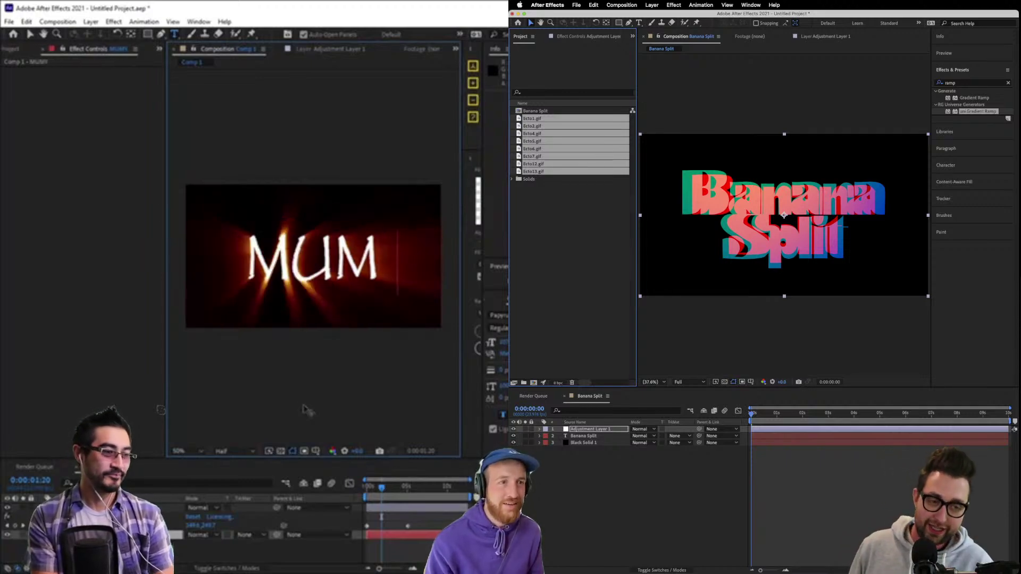
type("Y")
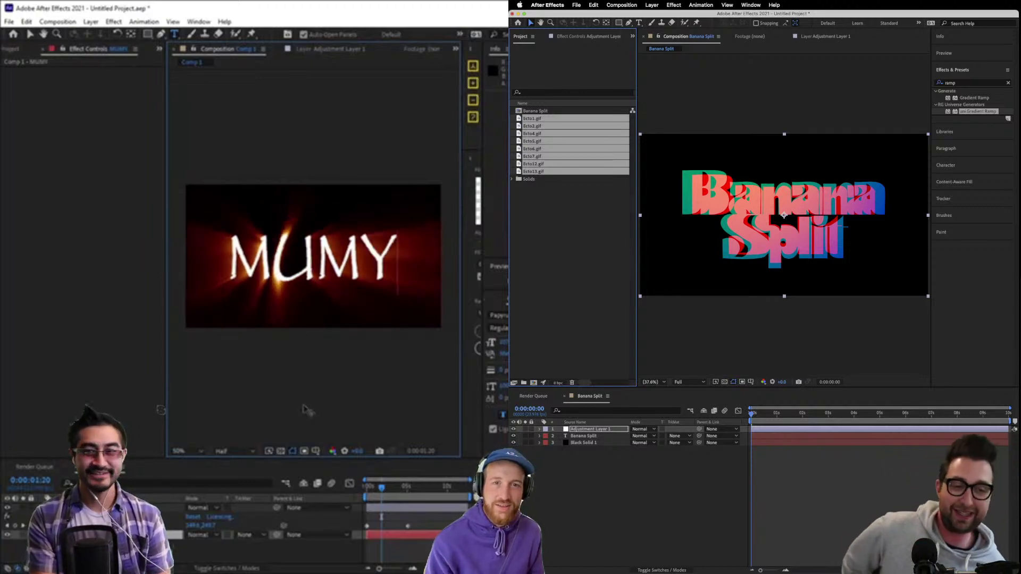
key("BackSpace")
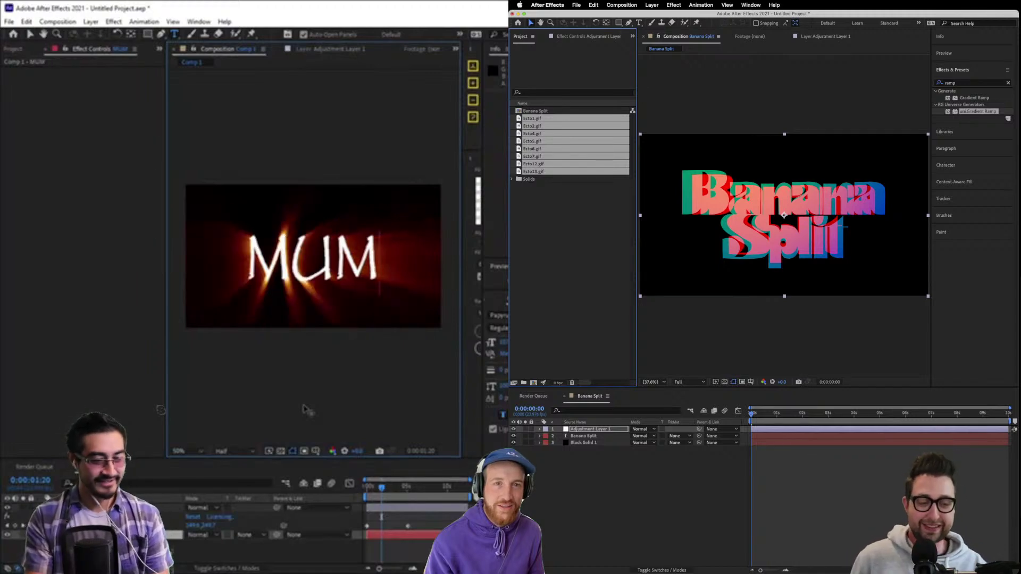
type("MY")
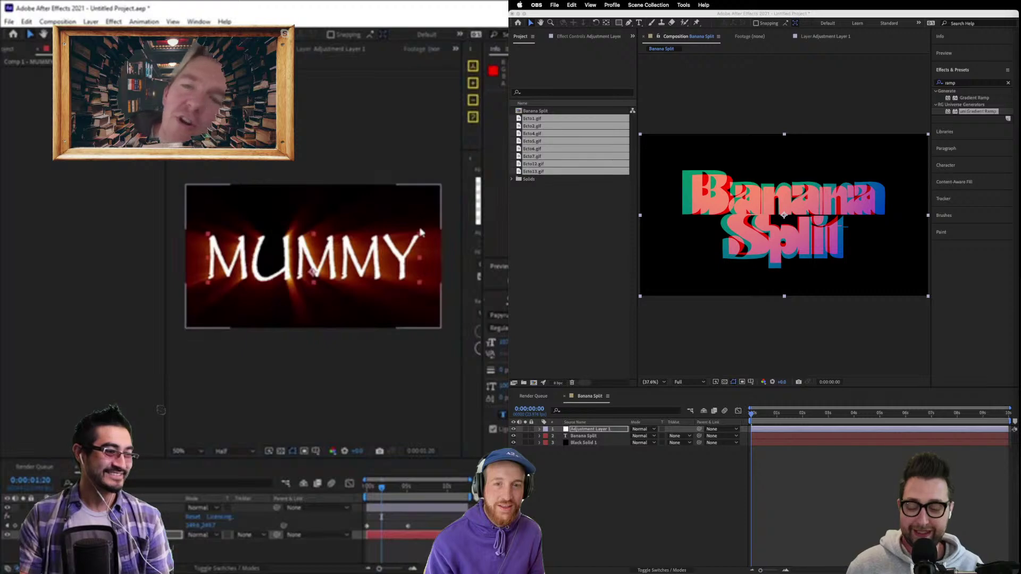
left_click_drag(419, 233, 410, 258)
left_click_drag(381, 486, 394, 485)
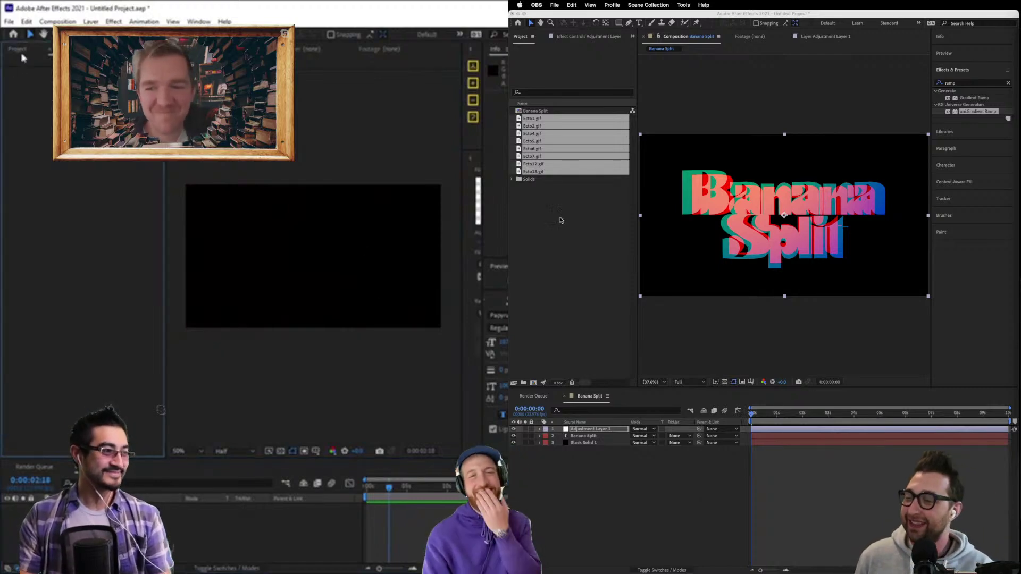
Preview Ecto1.gif (DEFAULT) and Ecto2.gif (BACKDRAFT) in the Footage viewer.
left_click(545, 223)
left_click(543, 227)
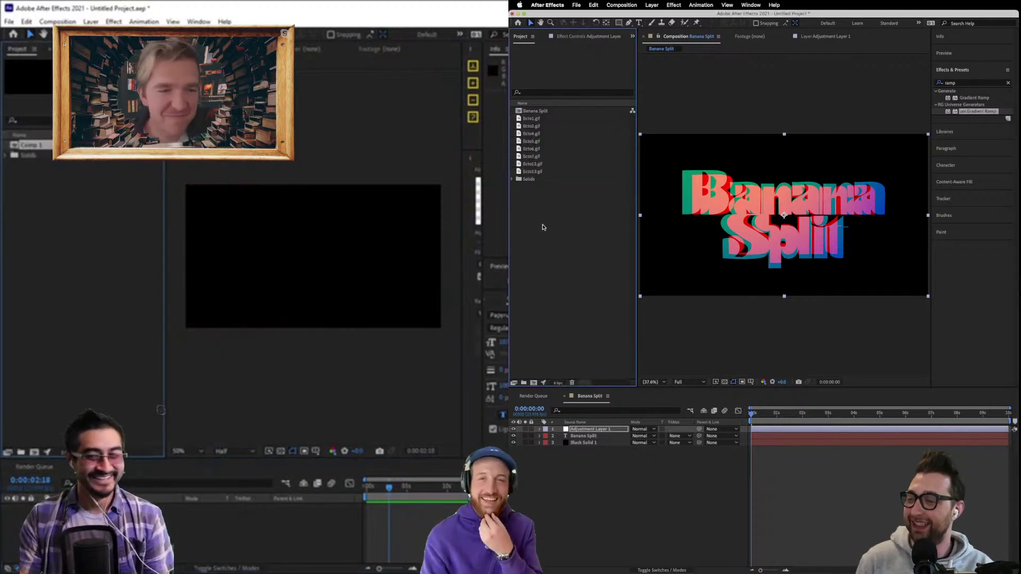
double_click(518, 118)
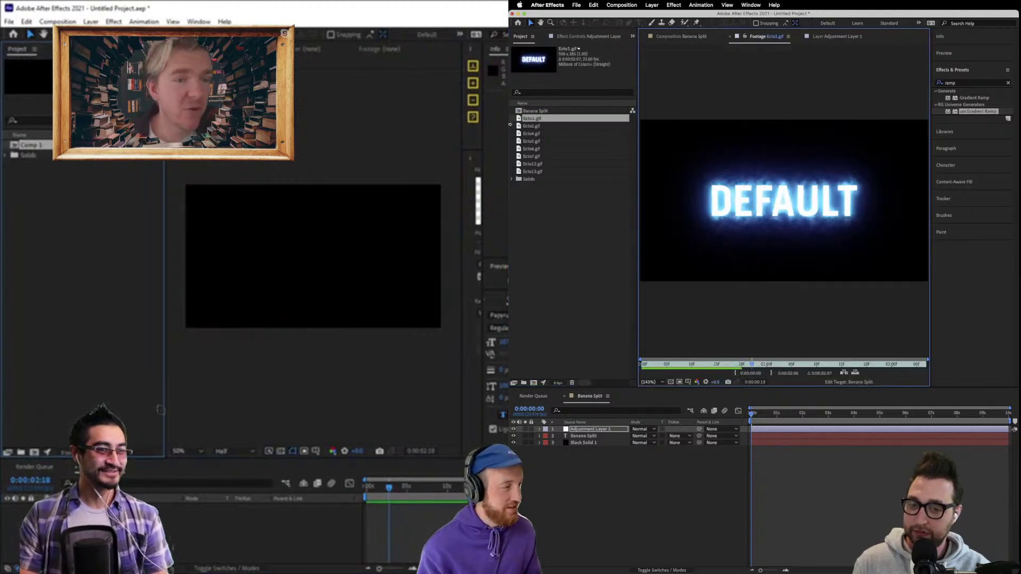
left_click(520, 127)
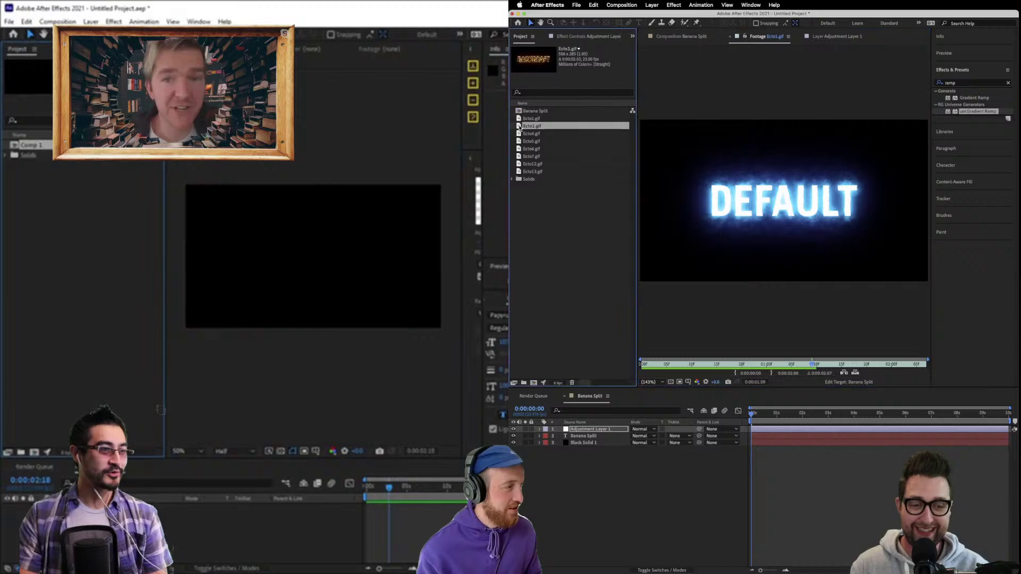
double_click(519, 127)
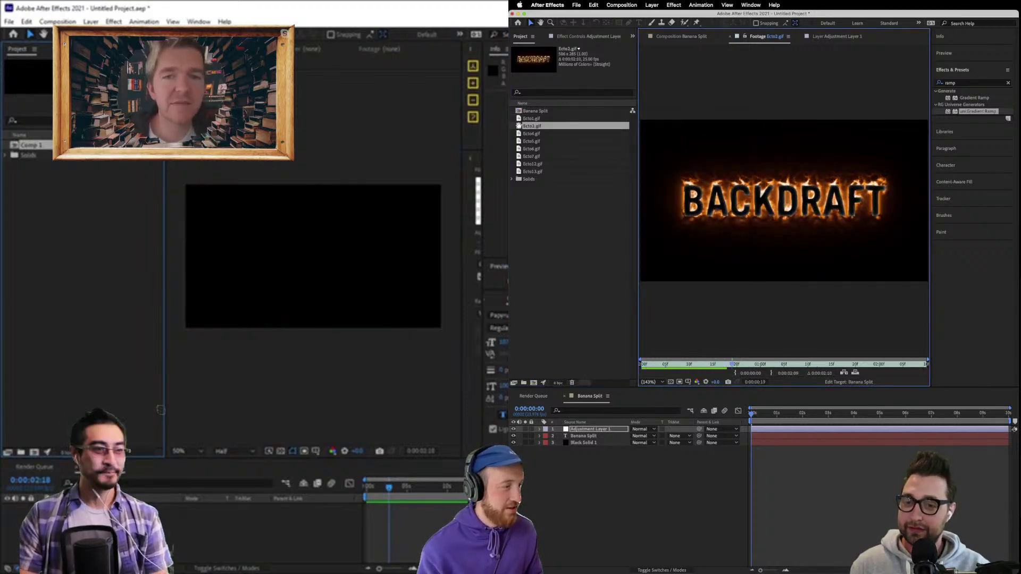
Preview Ecto4.gif (SURGE) and Ecto5.gif (GET IT), then reselect Ecto1.gif.
left_click(519, 134)
double_click(519, 134)
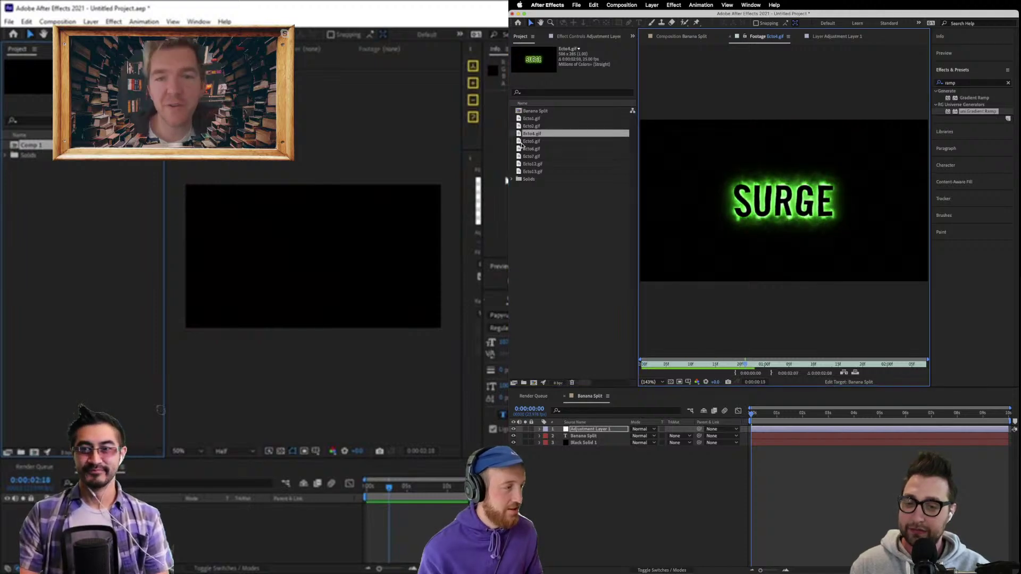
left_click(520, 142)
double_click(520, 142)
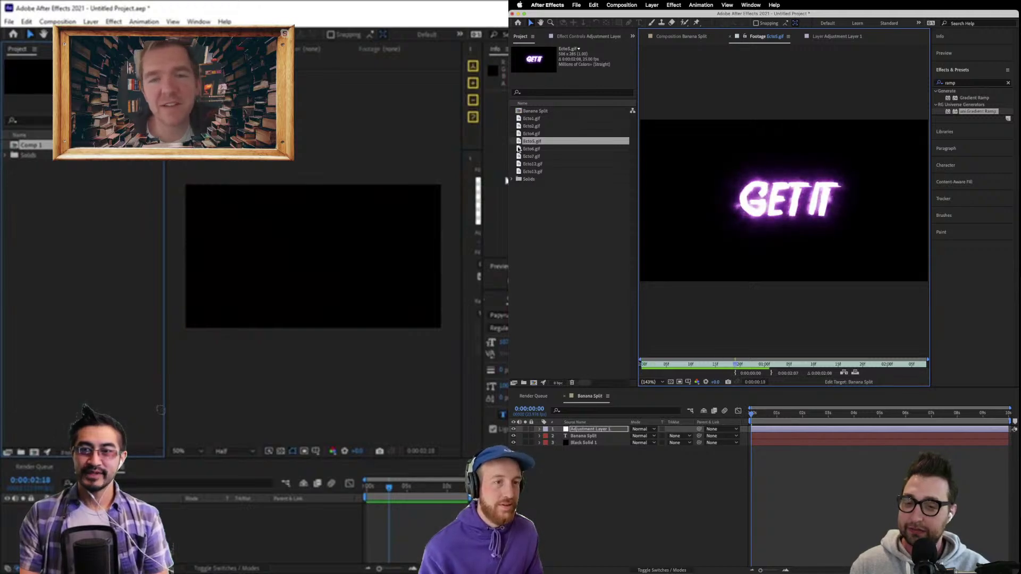
left_click(519, 150)
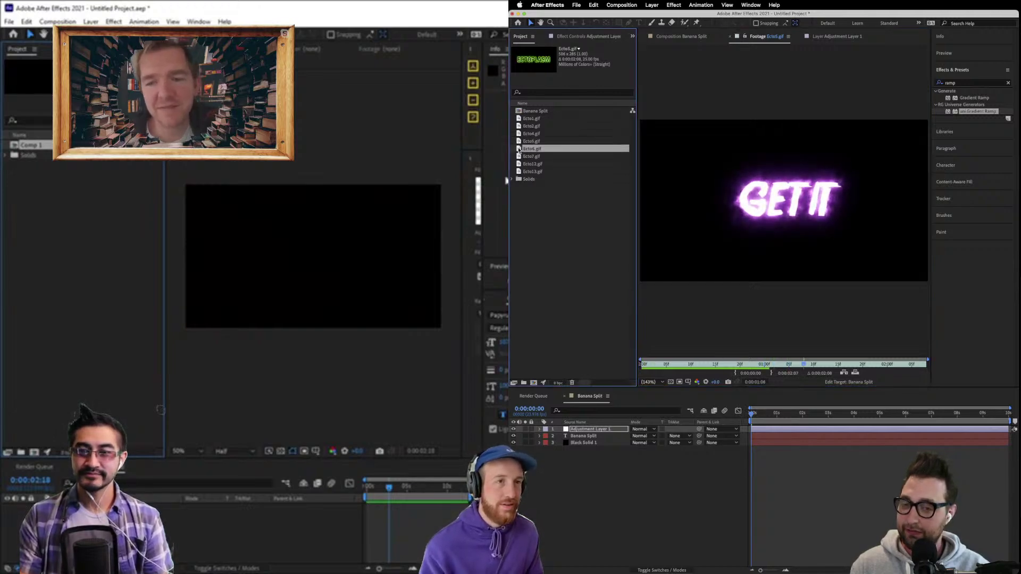
left_click(520, 118)
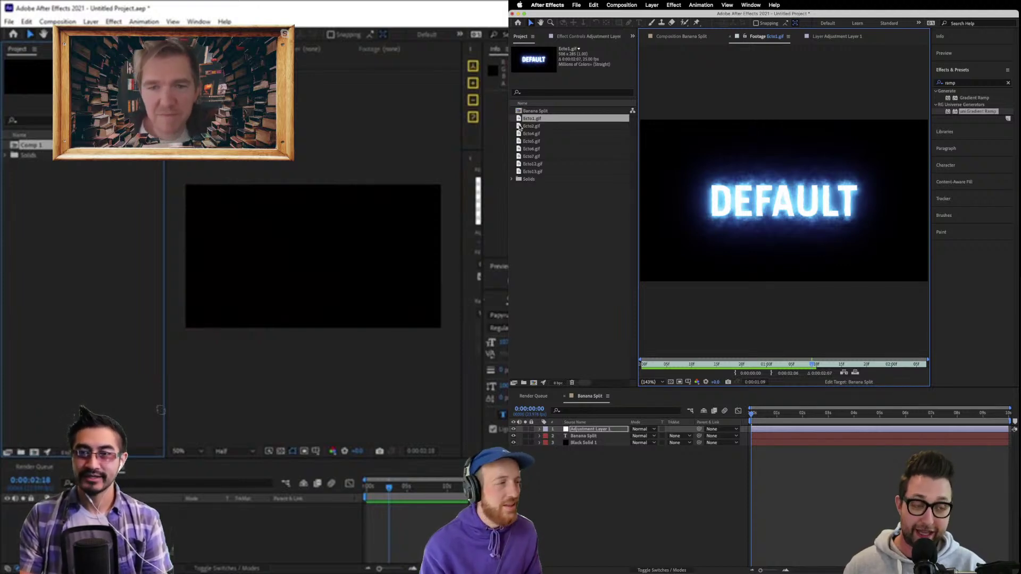
Re-preview Ecto2.gif, Ecto1.gif, Ecto4.gif and Ecto5.gif in the Footage viewer.
double_click(520, 126)
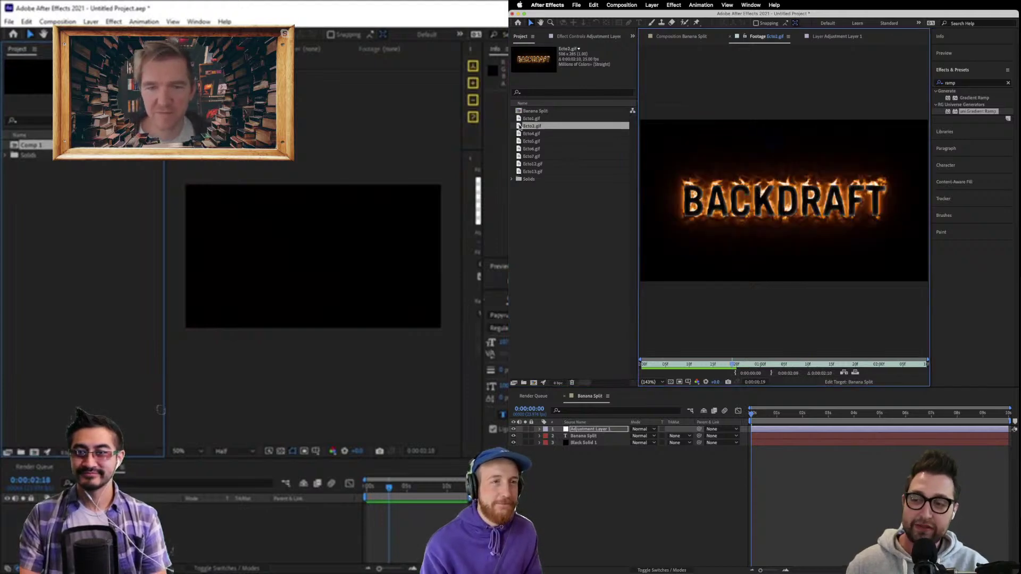
double_click(521, 119)
double_click(520, 126)
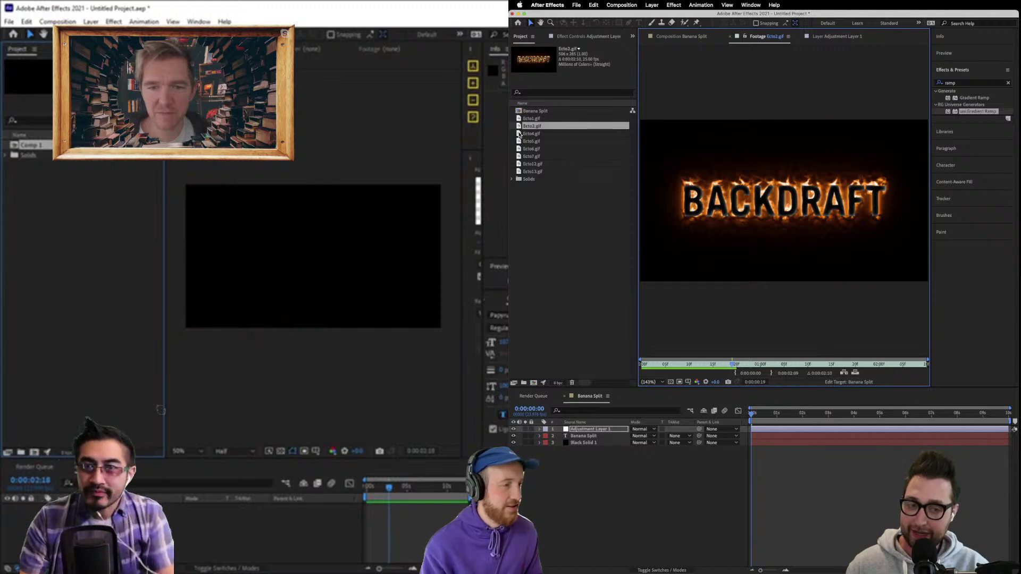
double_click(520, 134)
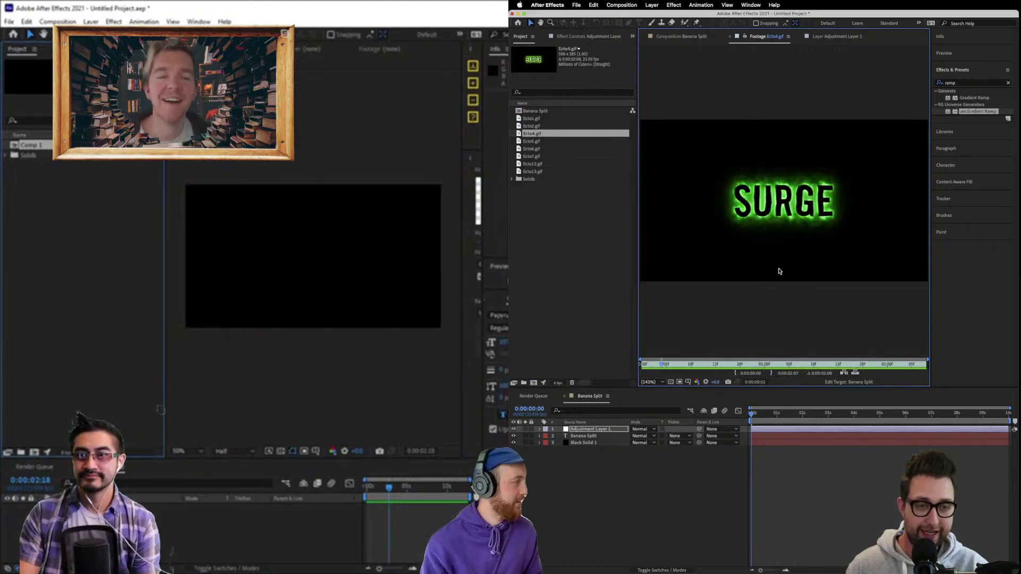
double_click(519, 141)
Preview Ecto6, Ecto7, Ecto12 and Ecto13 gifs, reopen Ecto1.gif, then select the Banana Split composition.
double_click(519, 149)
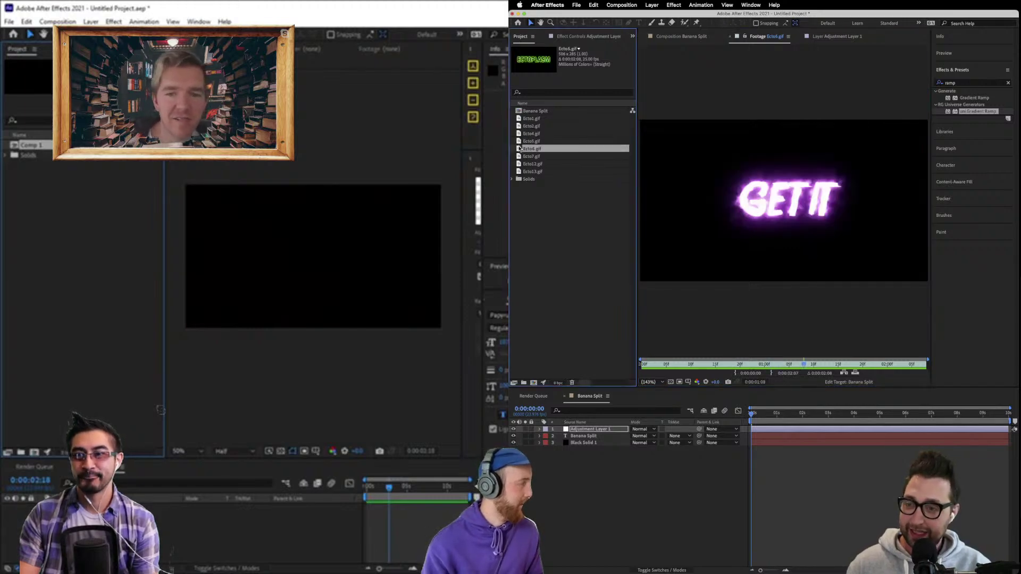
double_click(519, 156)
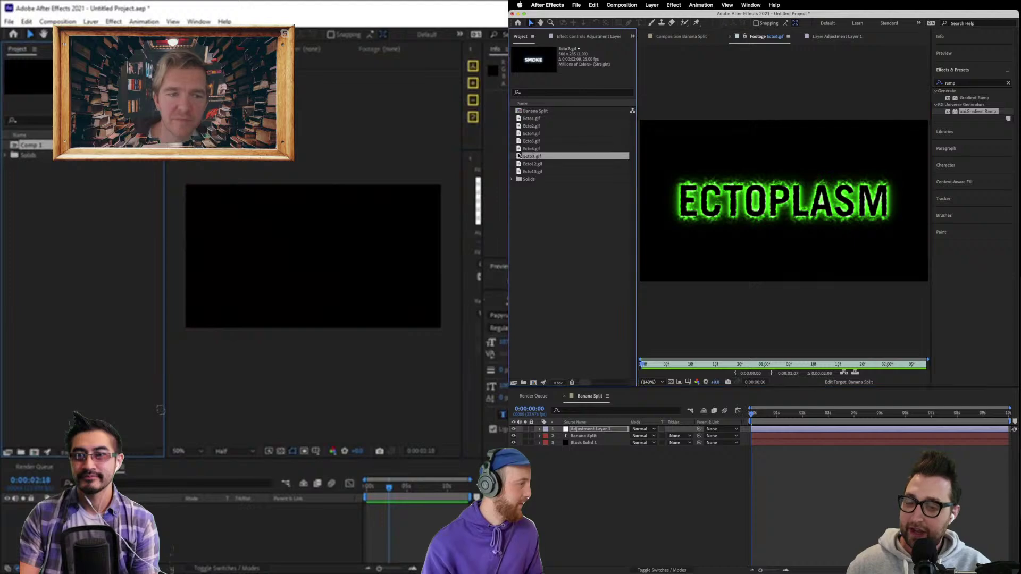
double_click(519, 164)
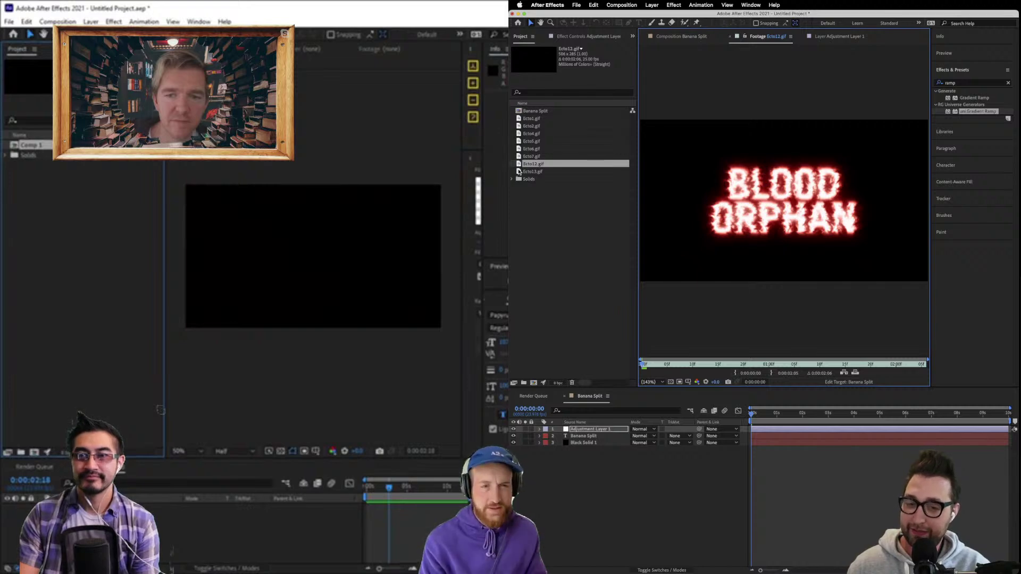
double_click(519, 171)
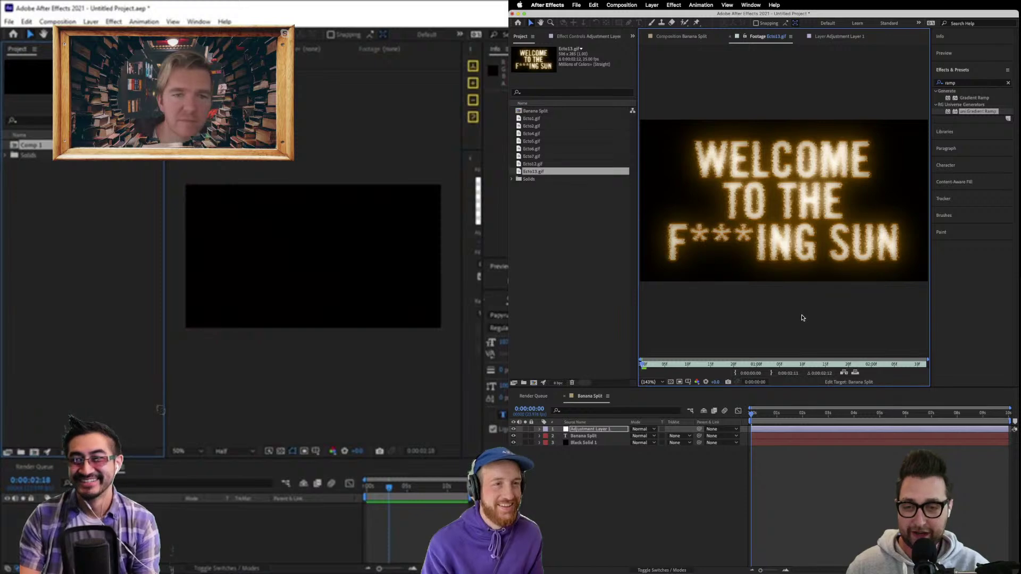
double_click(531, 119)
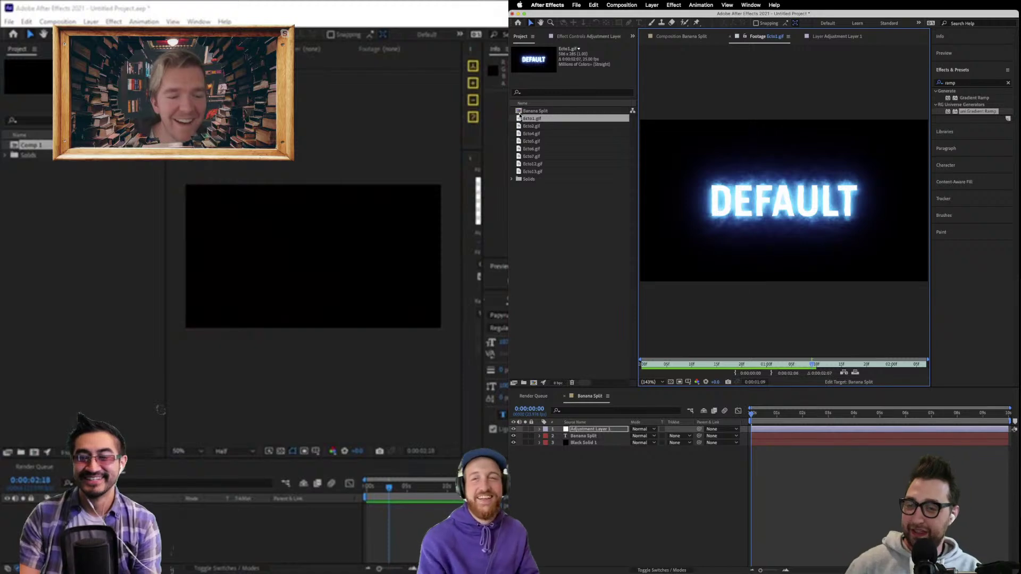
left_click(519, 111)
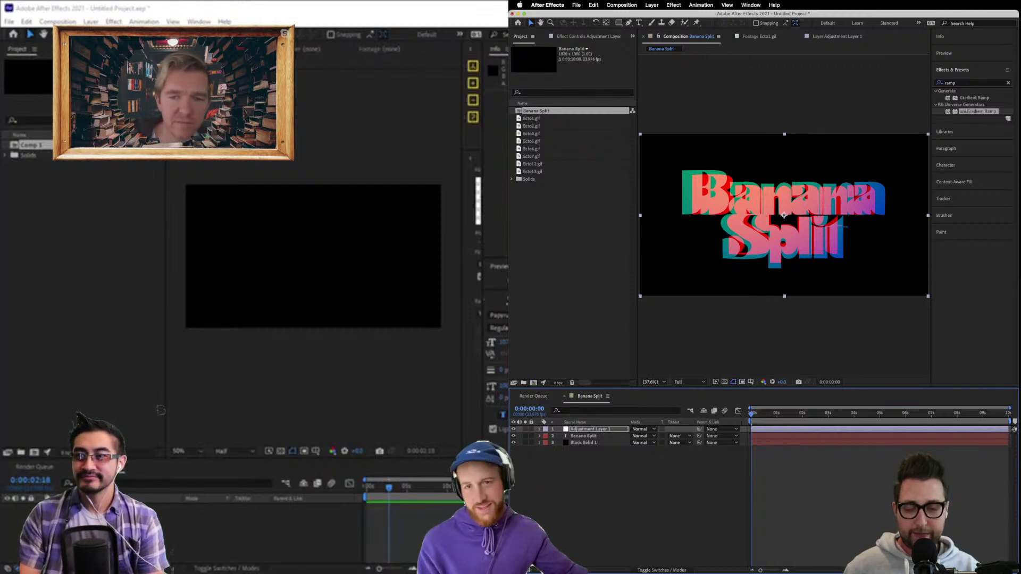
Clear the 'ramp' search in Effects & Presets so all effects are listed.
left_click(1008, 84)
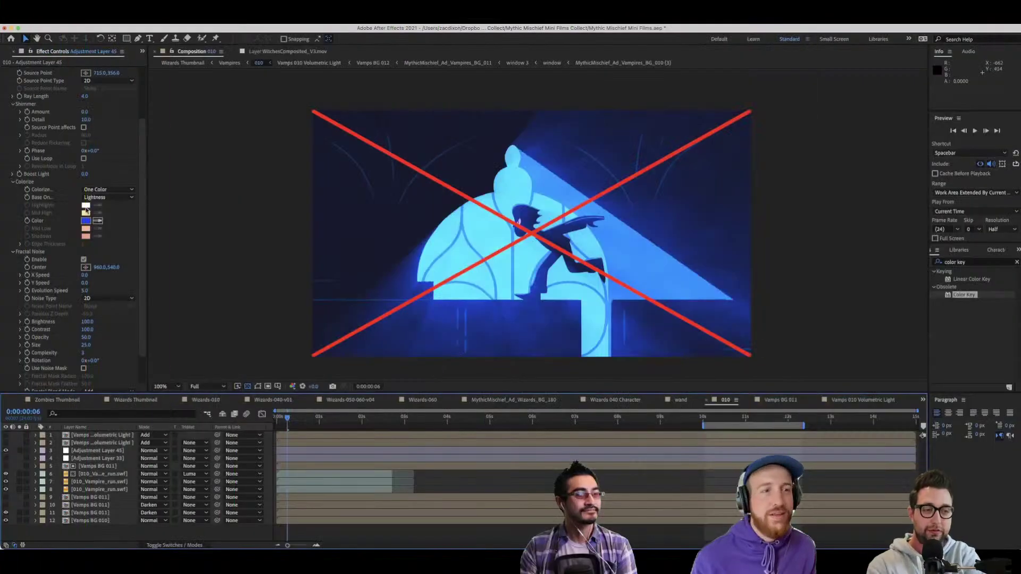
scroll(56, 222, "down", 3)
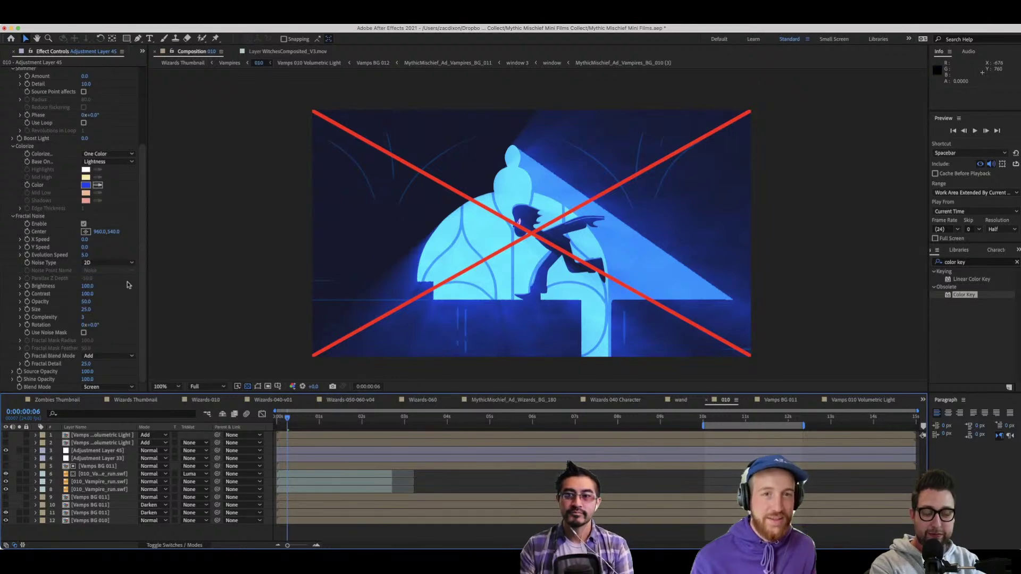
Shift the Fractal Noise center further right on Adjustment Layer 45.
scroll(40, 233, "up", 6)
scroll(39, 234, "up", 1)
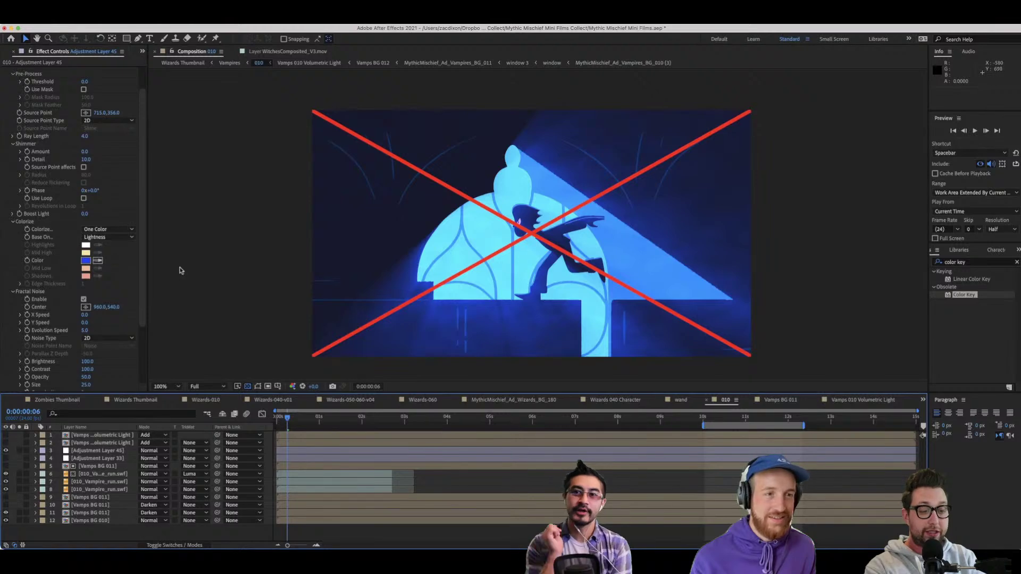
left_click_drag(99, 308, 337, 307)
scroll(132, 252, "up", 4)
left_click(974, 263)
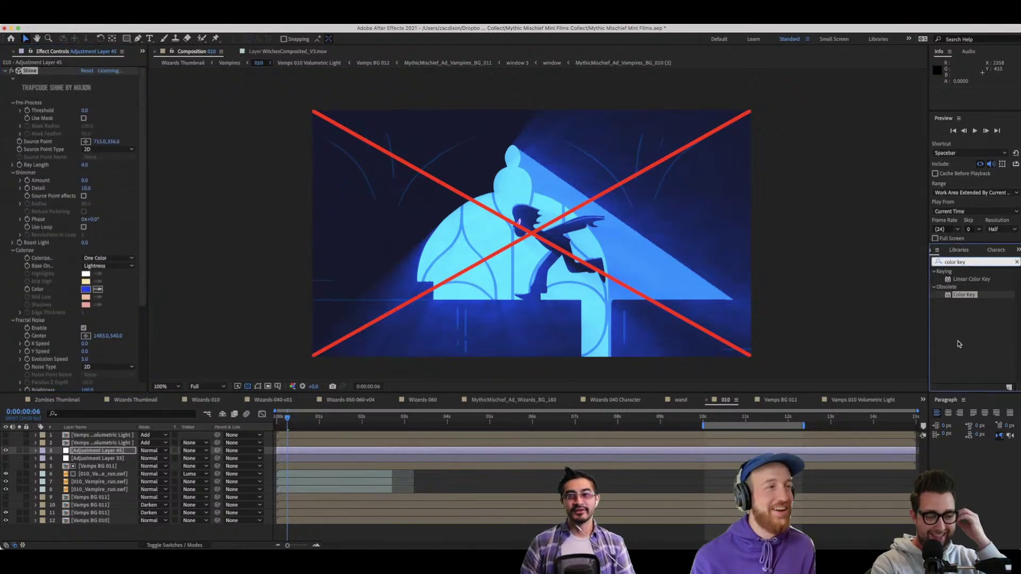
Scrub the first seconds, settle on 0:00:01:09, and move Shine's source point X to 678.
left_click(536, 480)
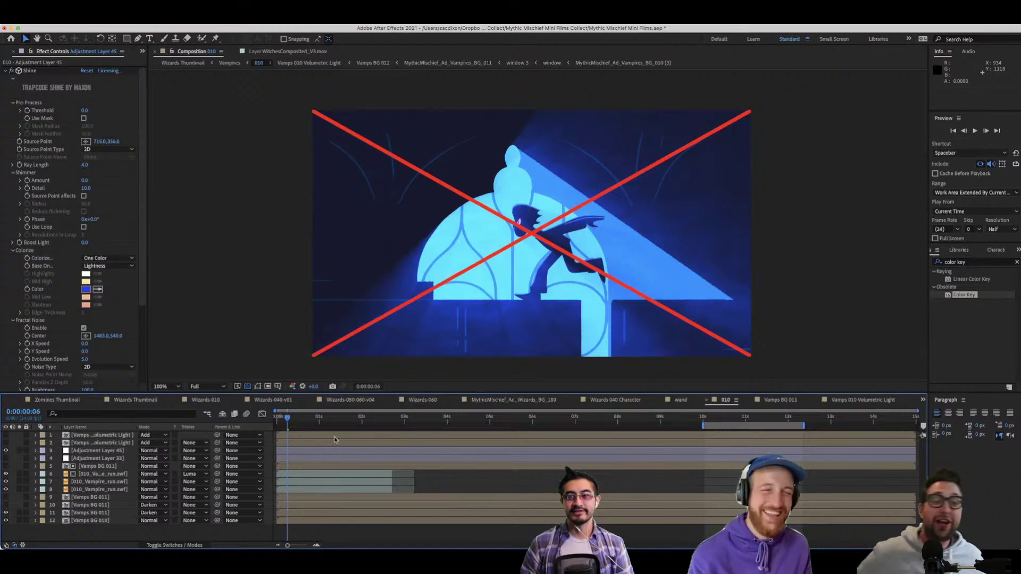
left_click(326, 422)
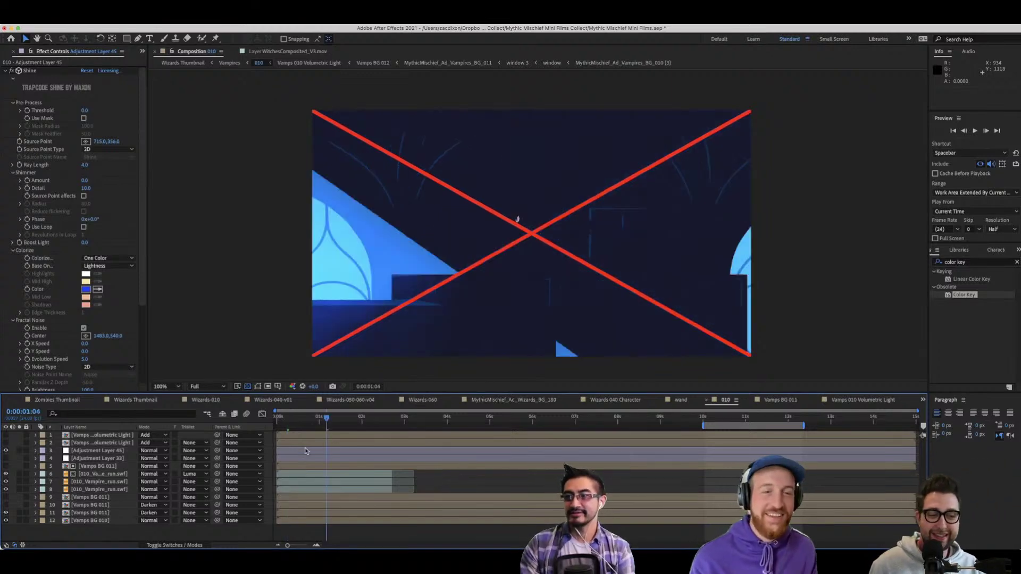
left_click(304, 423)
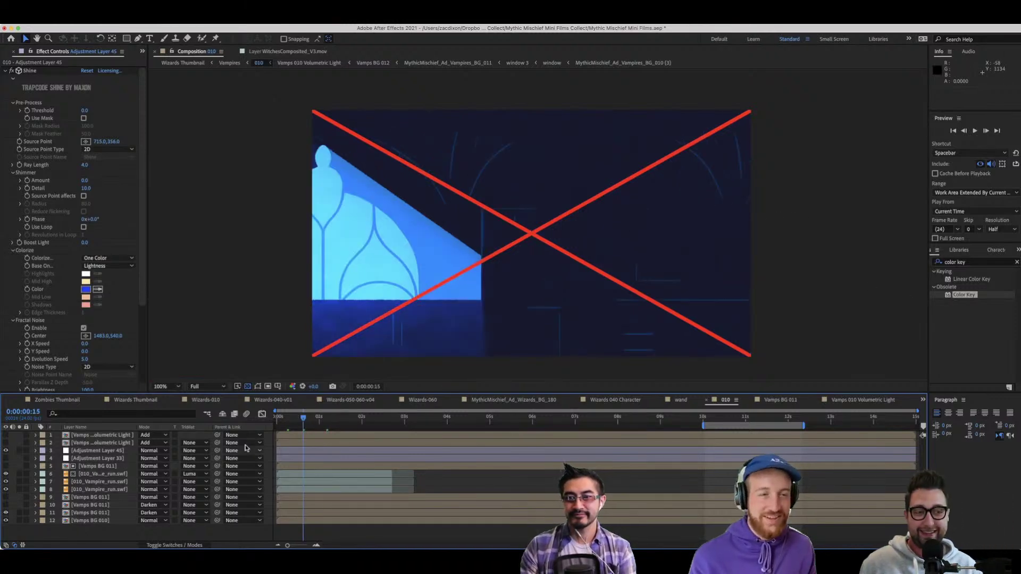
left_click(281, 420)
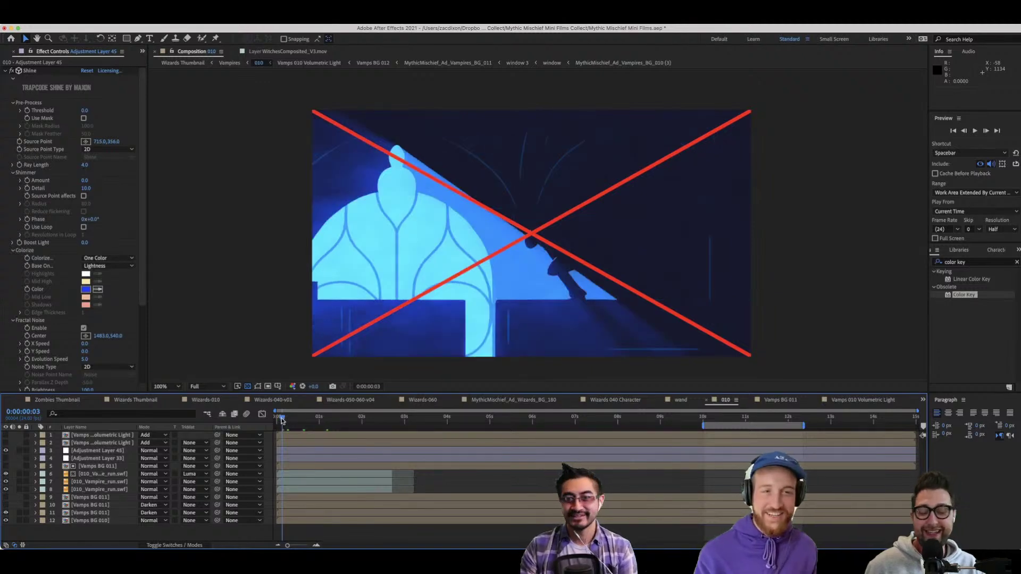
left_click_drag(278, 420, 269, 420)
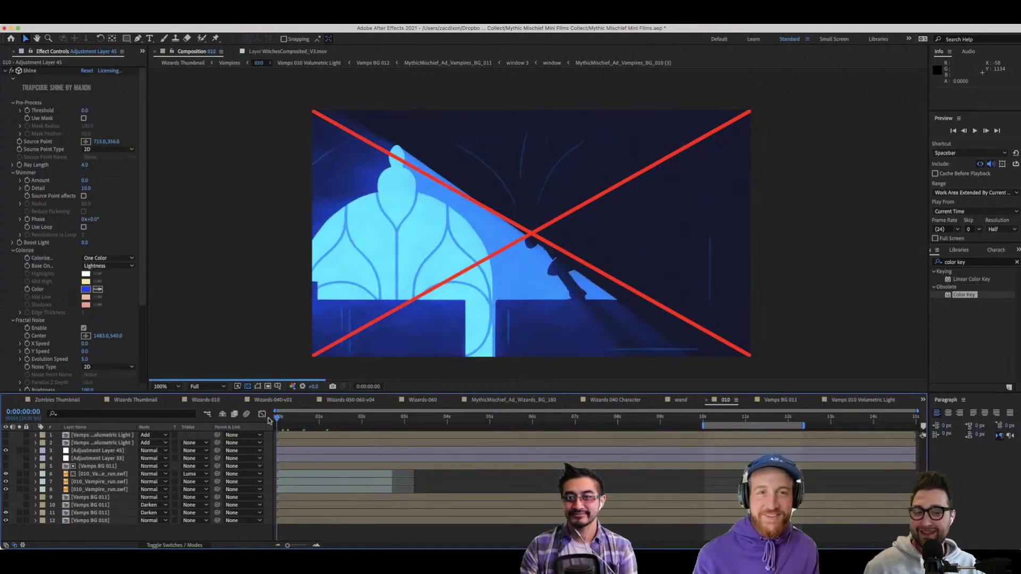
left_click(354, 416)
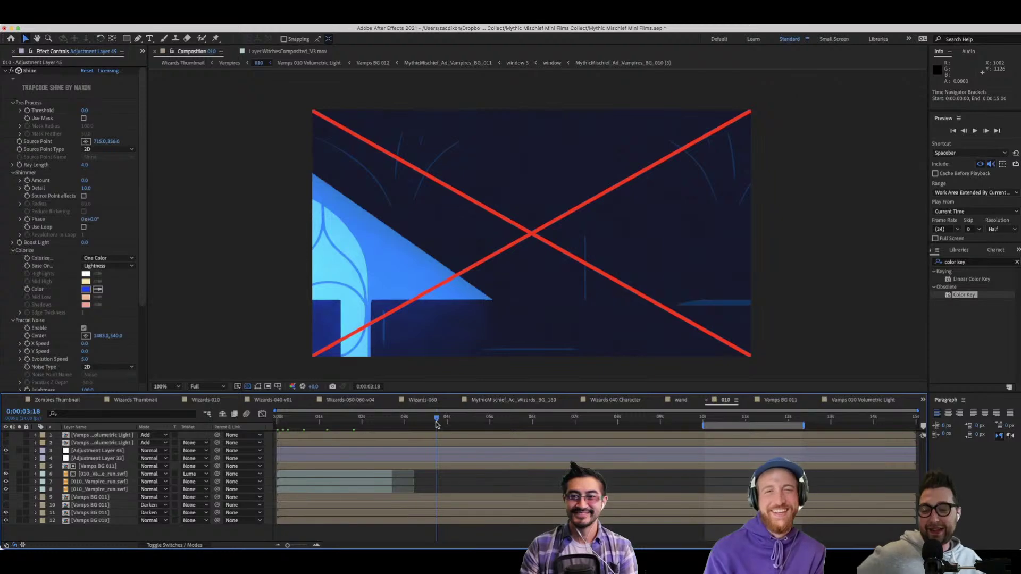
left_click(330, 425)
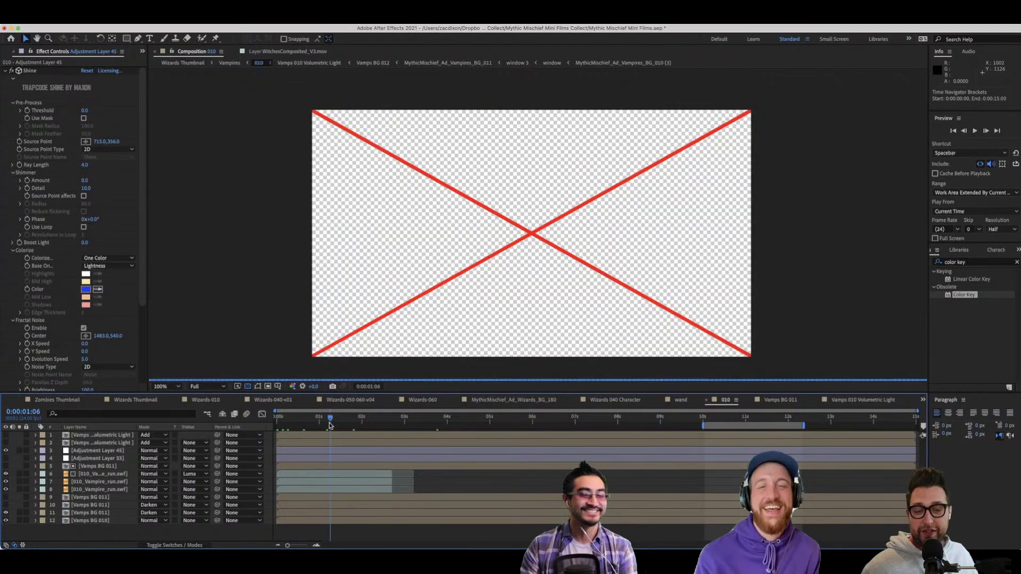
left_click(344, 424)
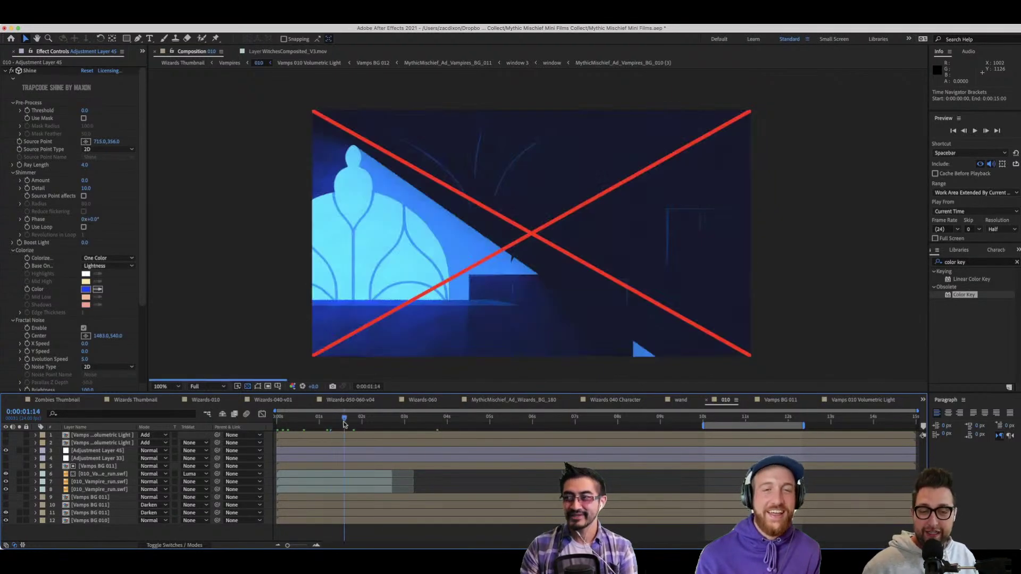
left_click_drag(343, 424, 335, 424)
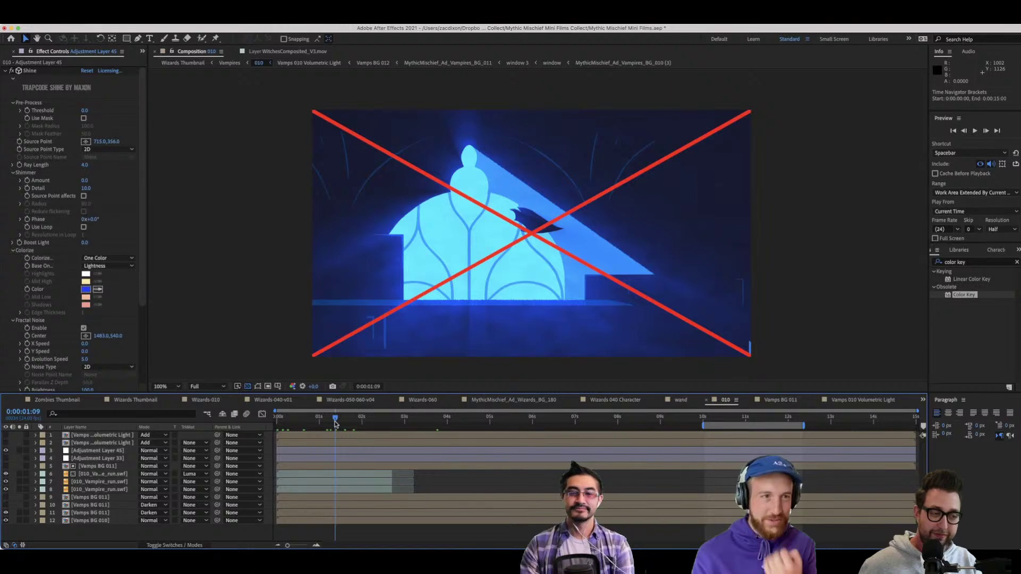
left_click_drag(103, 141, 80, 141)
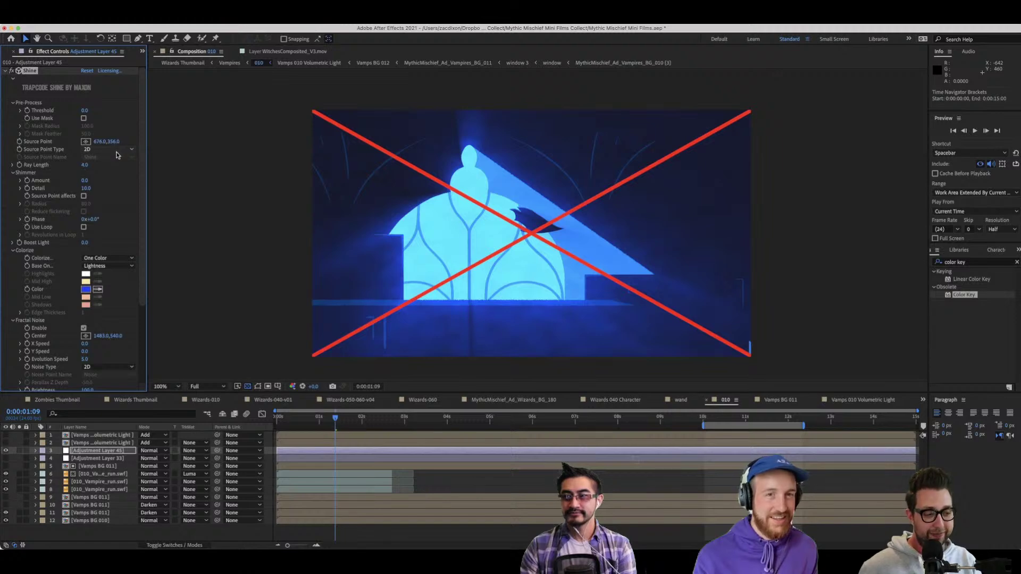
Raise Shine's source point Y on Adjustment Layer 45 to 273.
left_click_drag(109, 142, 118, 134)
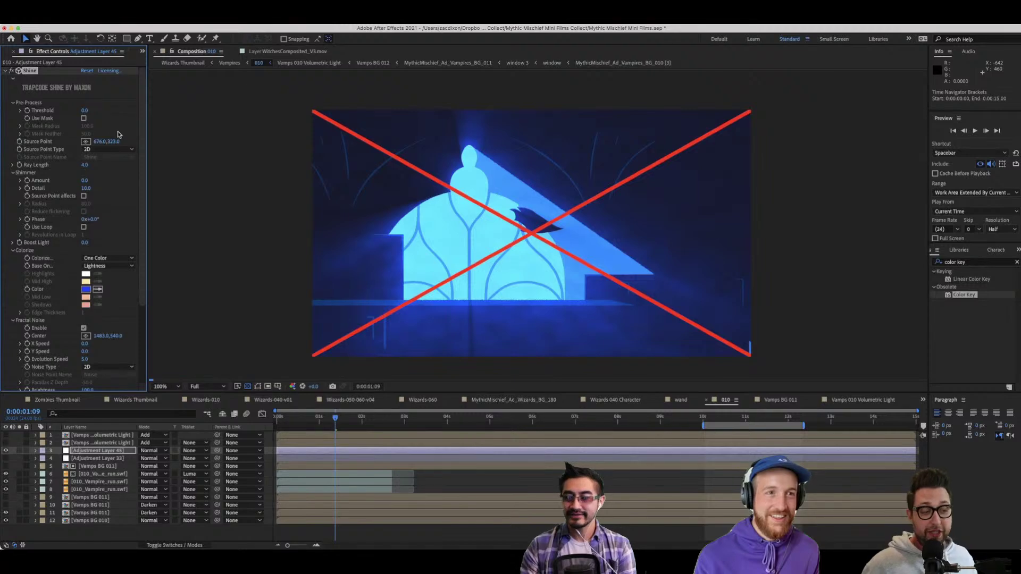
left_click(426, 454)
mouse_move(116, 145)
left_mouse_down()
mouse_move(112, 130)
mouse_move(124, 141)
left_mouse_up()
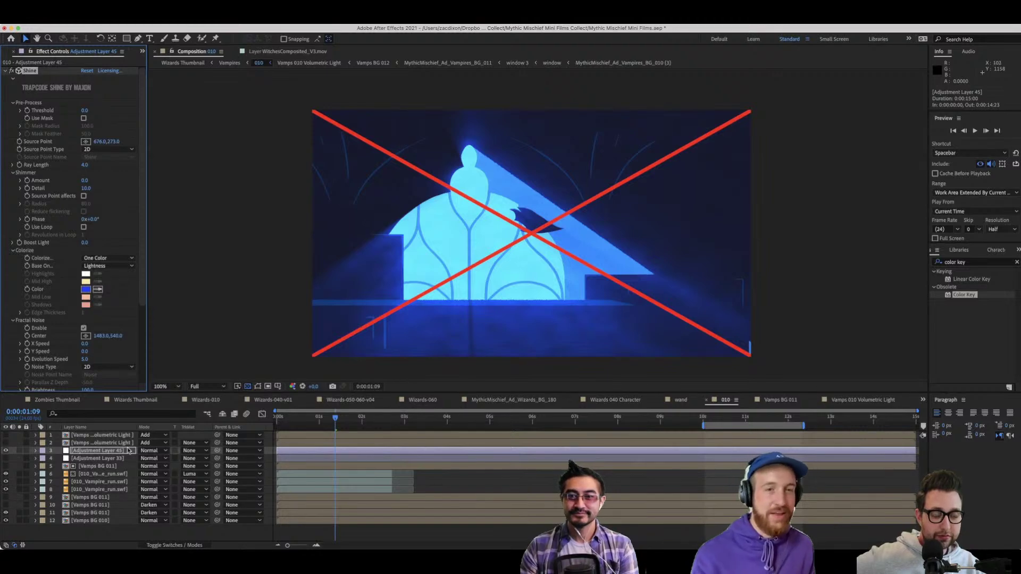
left_click(442, 477)
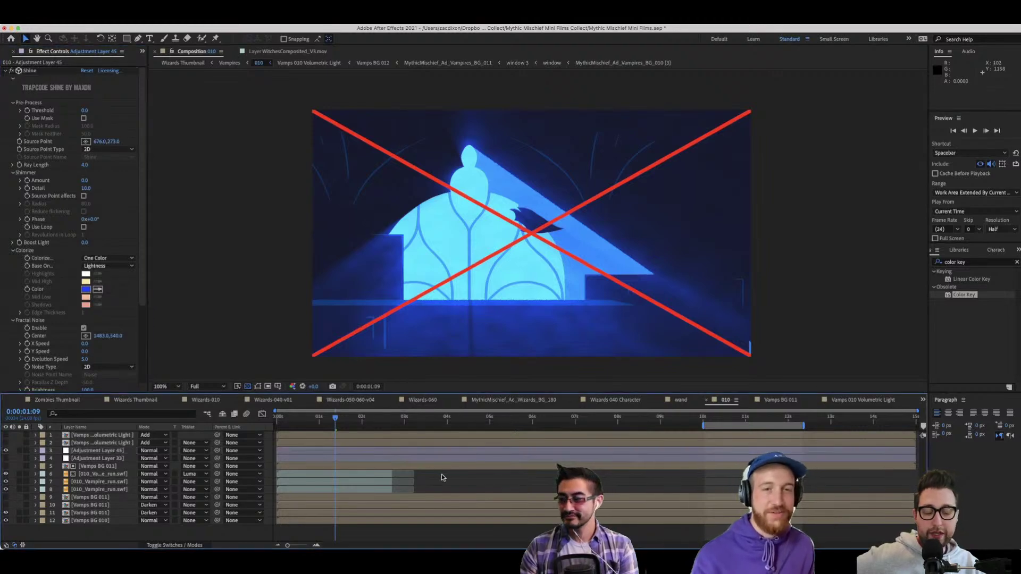
Open the Vamps 010 Volumetric Light precomp, view it at 0:00:00:16, and return to comp 010.
double_click(102, 443)
left_click(305, 420)
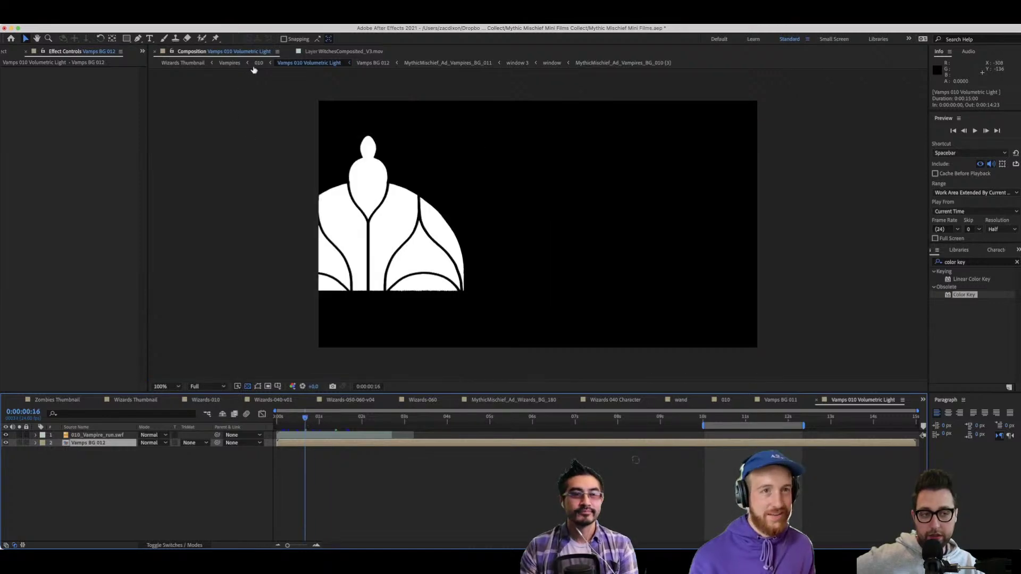
left_click(258, 63)
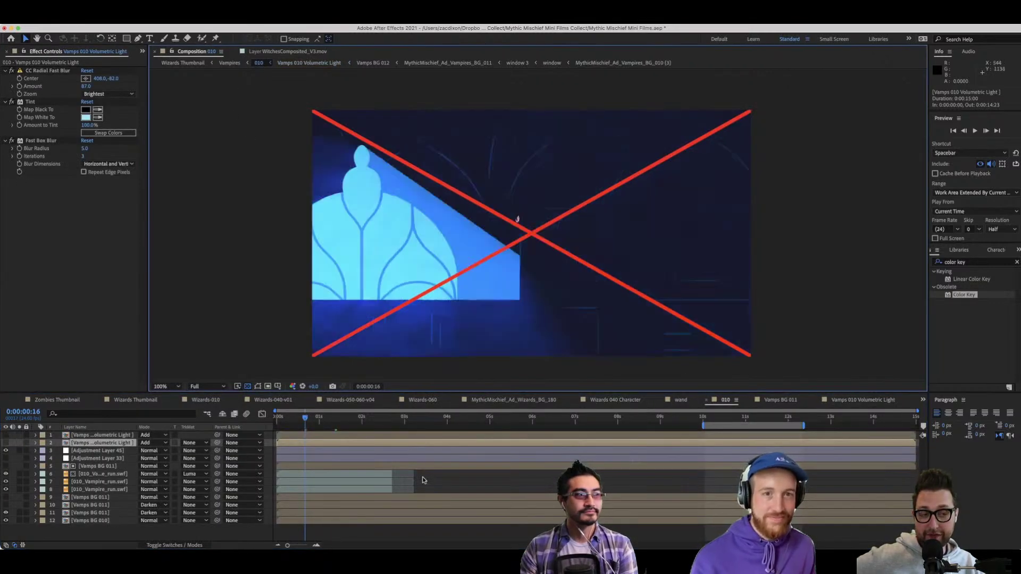
Jump the 010 timeline to frame 0:00:00:21, where the vampire leaps across the window.
left_click(424, 480)
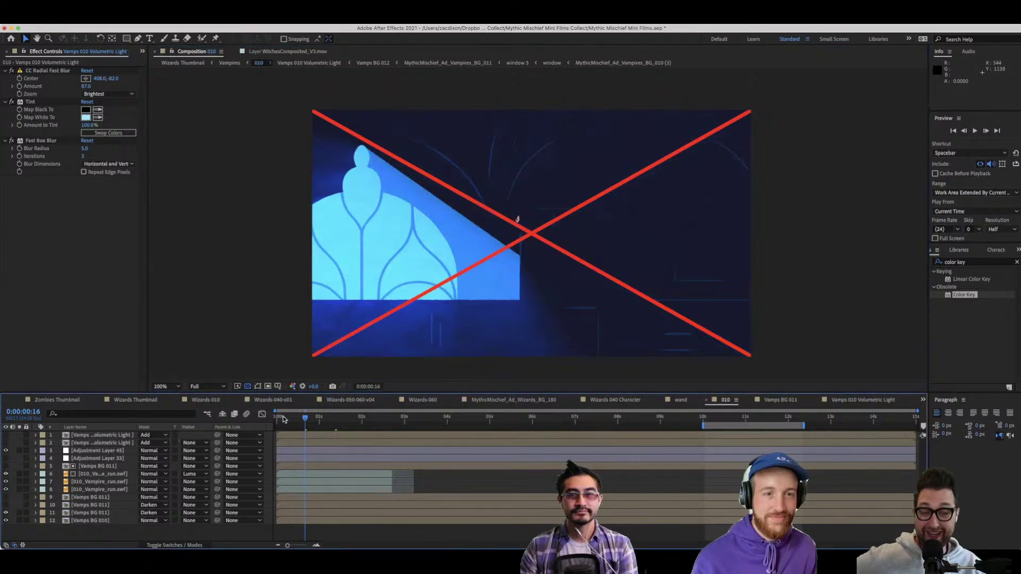
left_click(315, 422)
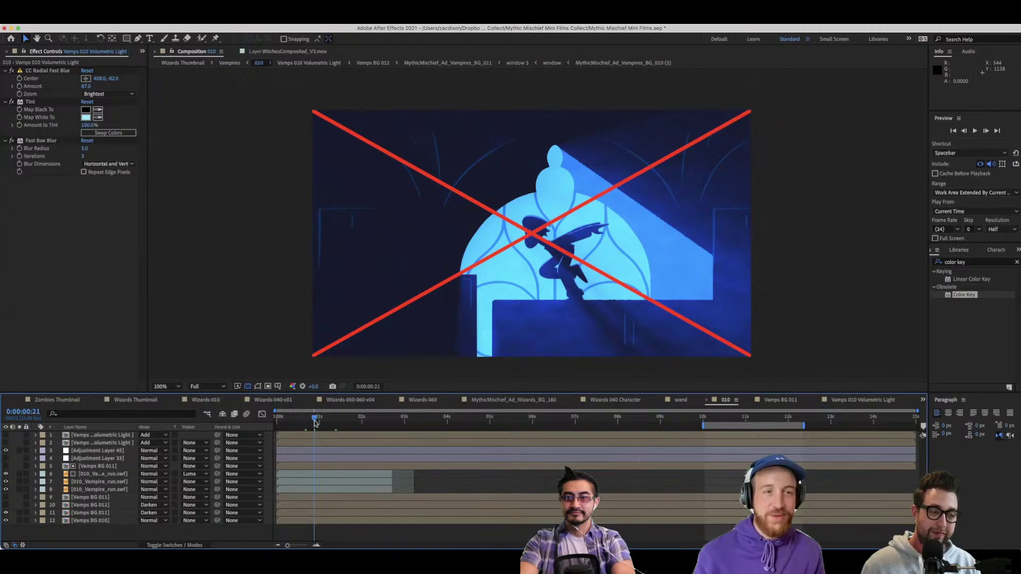
Inspect Shine on Adjustment Layer 45 and Deep Glow on Adjustment Layer 33.
left_click(303, 452)
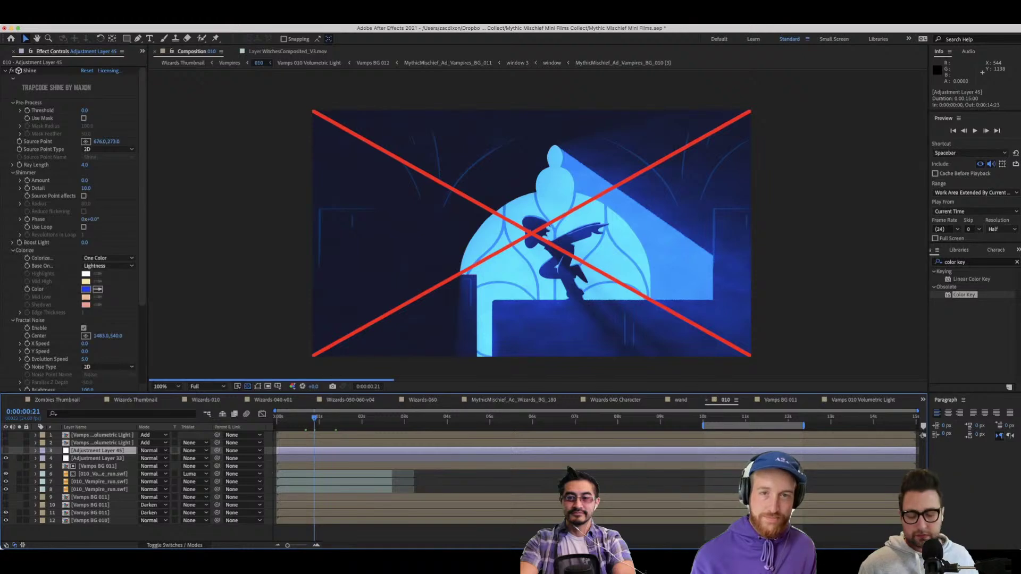
left_click(545, 475)
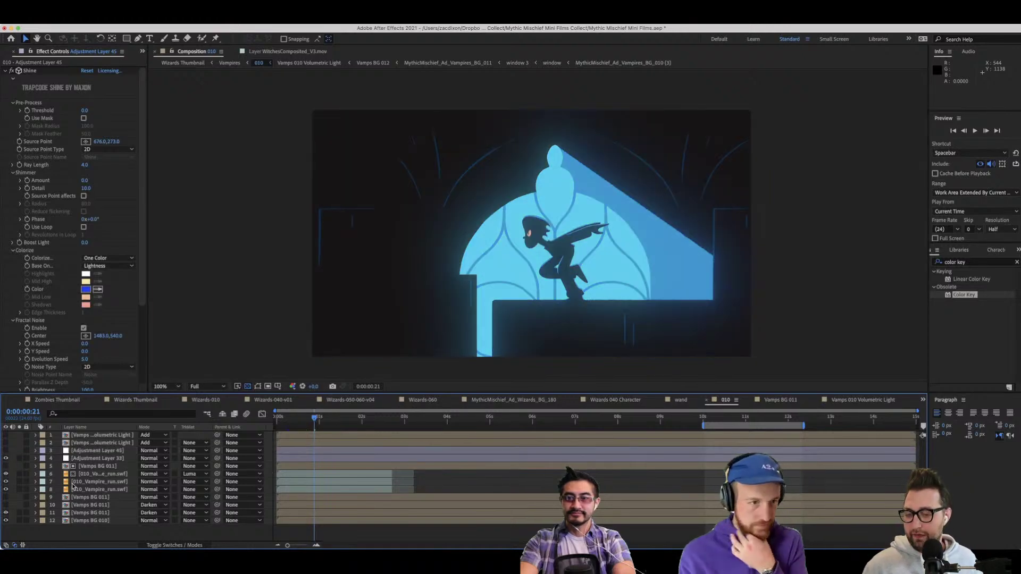
left_click(126, 460)
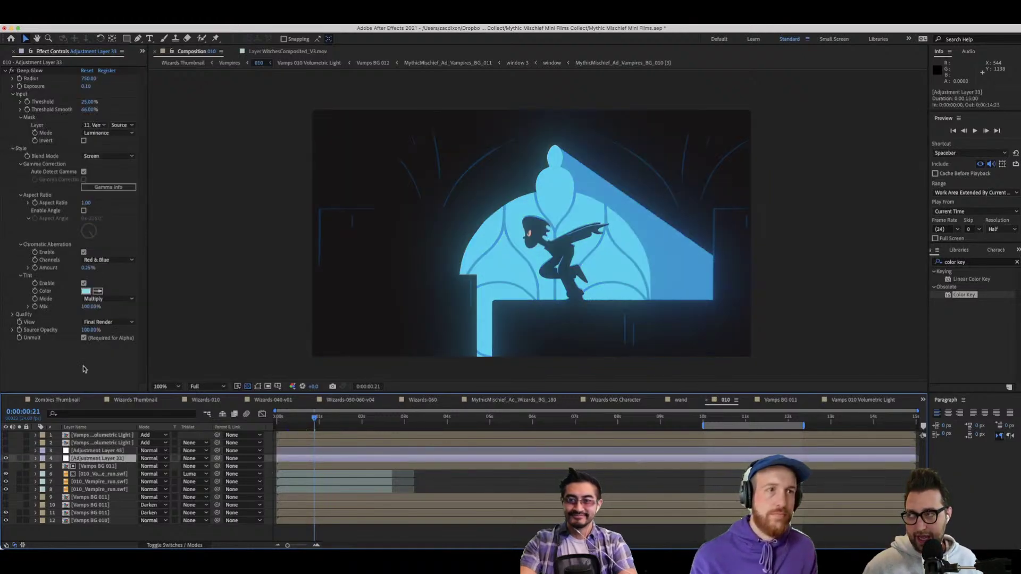
left_click(451, 488)
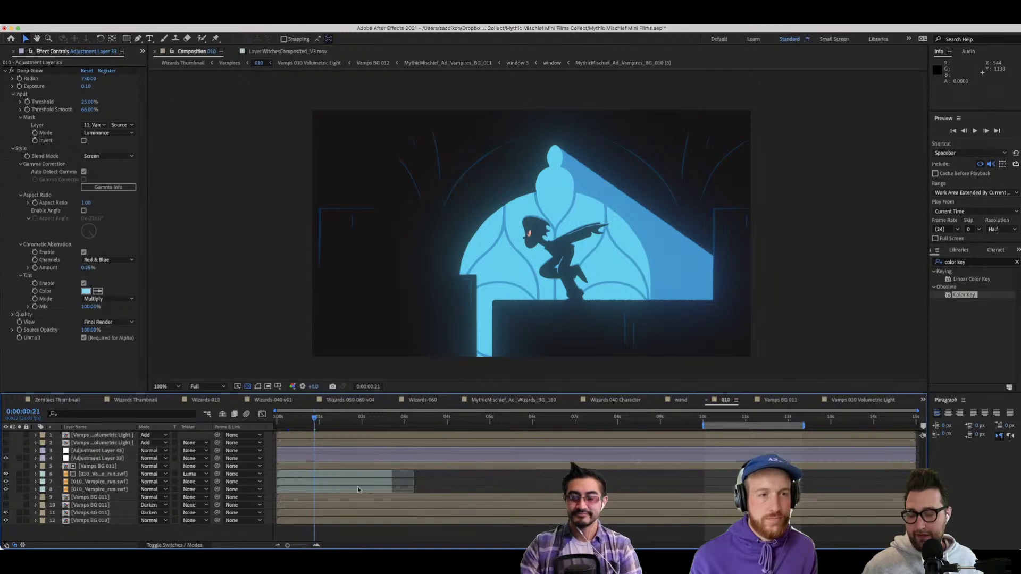
Make the first Vamps 010 Volumetric Light layer visible and solo both volumetric light layers.
left_click(6, 435)
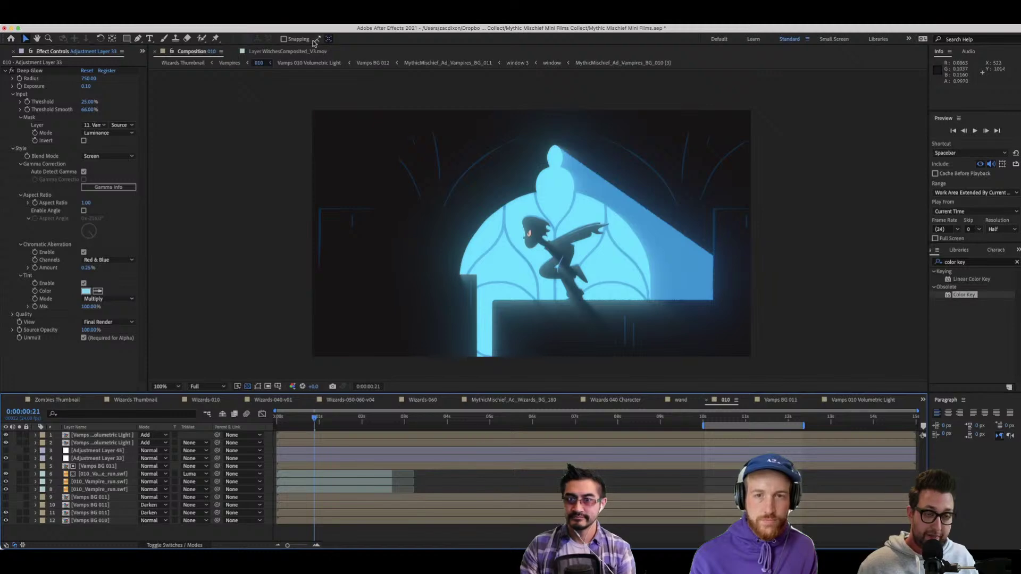
left_click(89, 435)
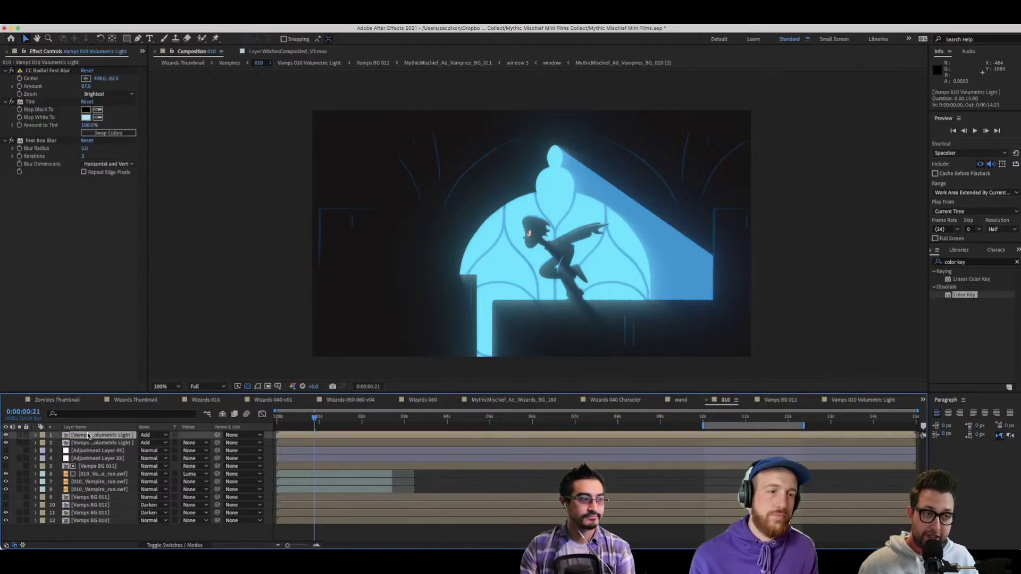
left_click(450, 488)
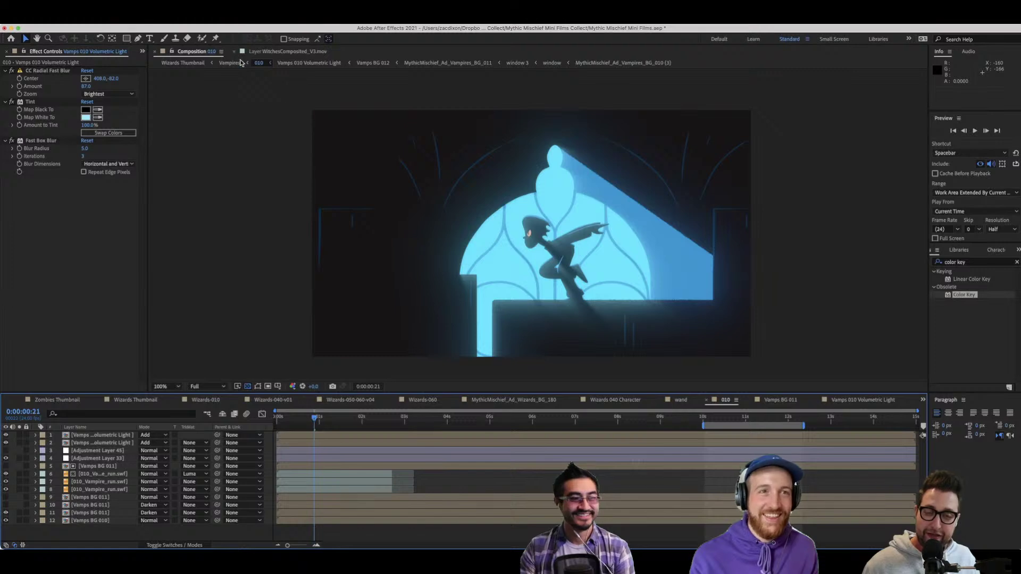
left_click(102, 442)
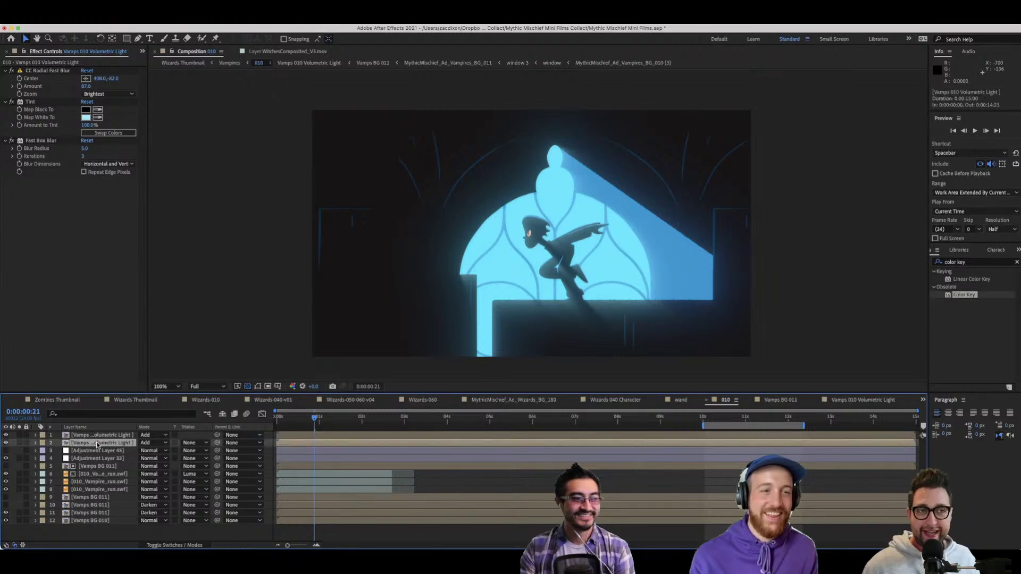
left_click(18, 435)
left_click(19, 443)
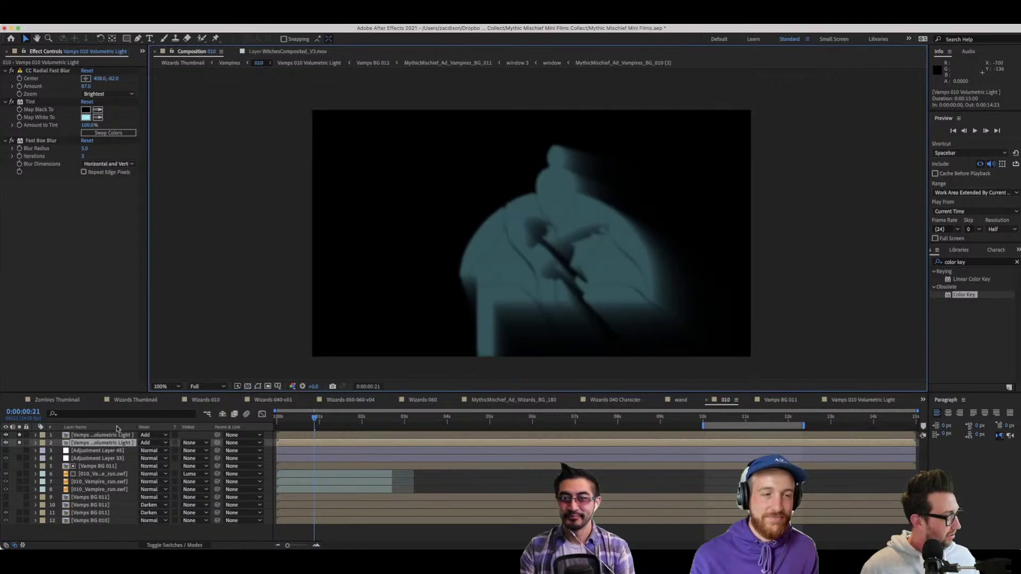
Apply Turbulent Displace to the volumetric light layers and set its Amount to 4.
left_click(96, 436, "shift")
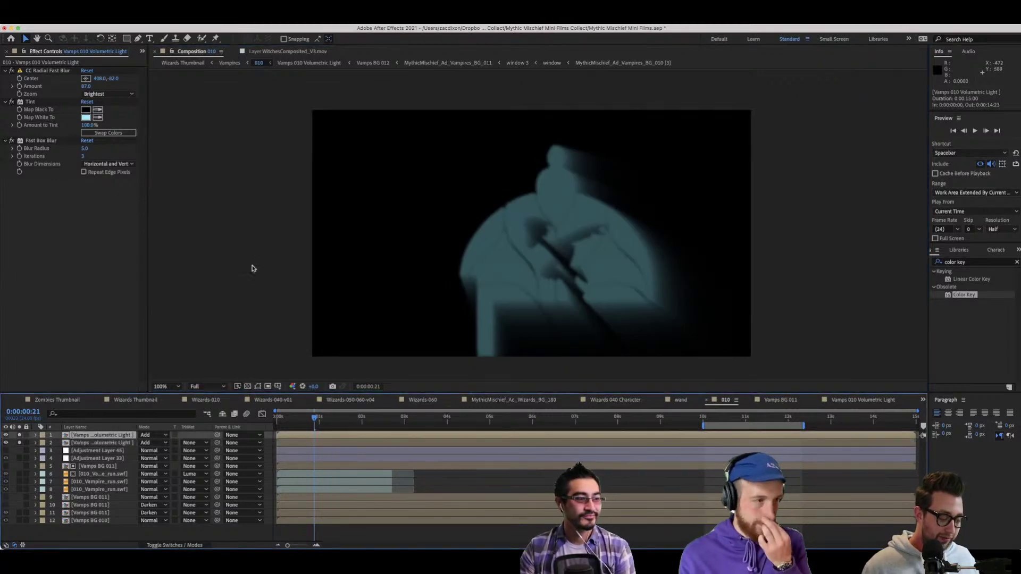
left_click(954, 262)
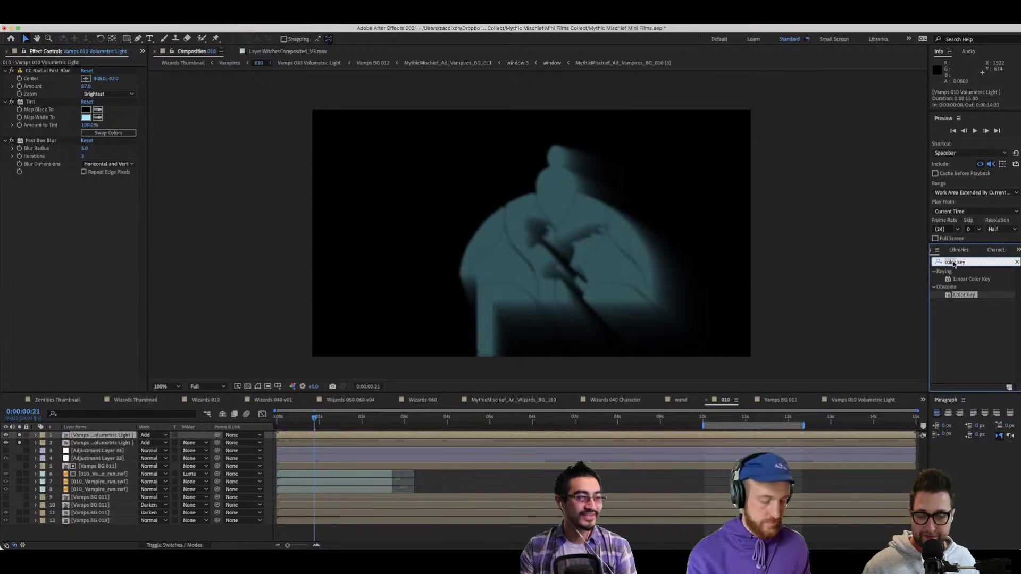
key("super+a")
type("turbulent")
double_click(972, 279)
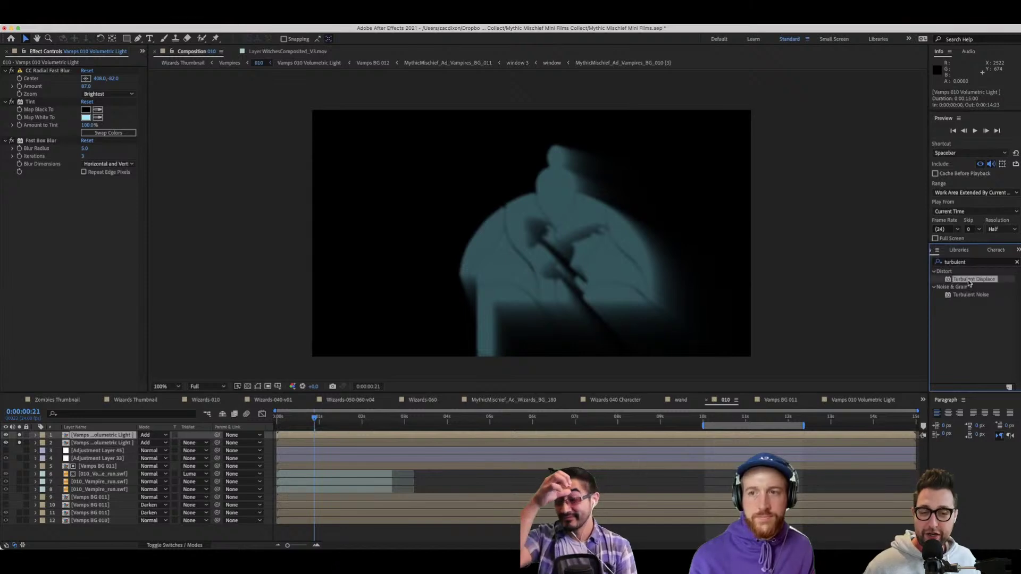
left_click(85, 195)
type("-3")
key("Return")
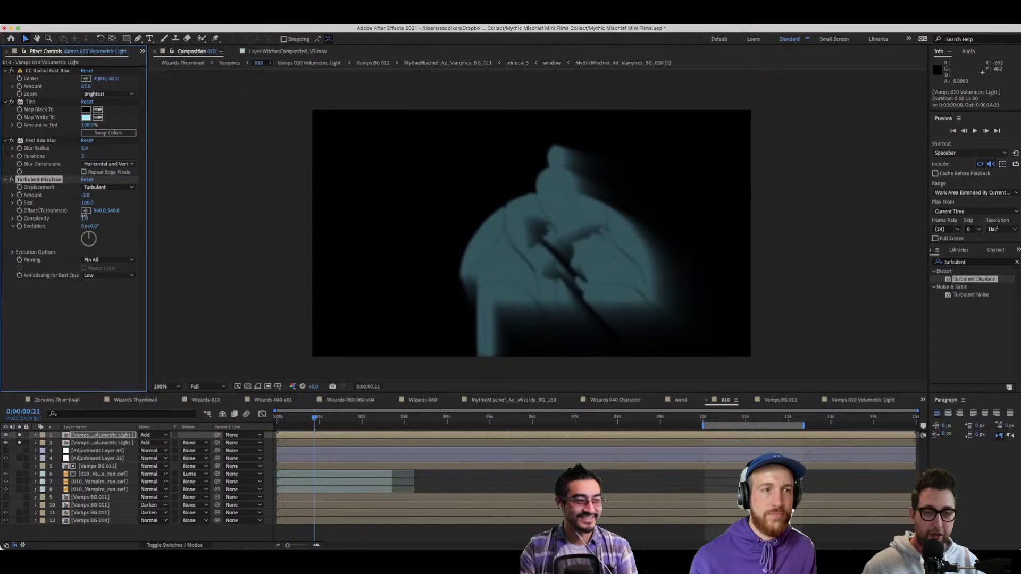
left_click(85, 211)
Scrub the Turbulent Displace Size down, then enter 15 exactly.
left_click_drag(86, 203, 109, 202)
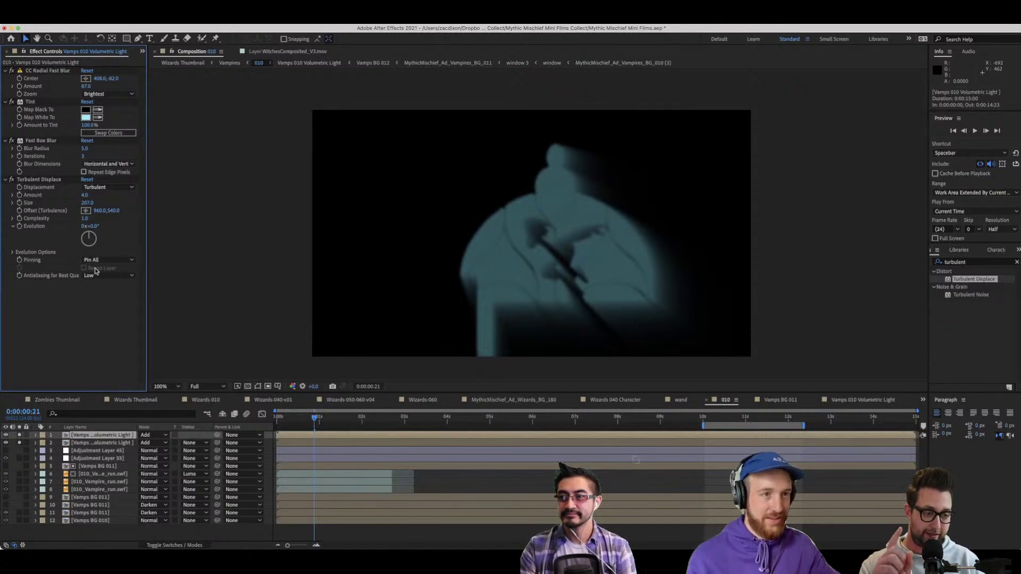
left_click(86, 203)
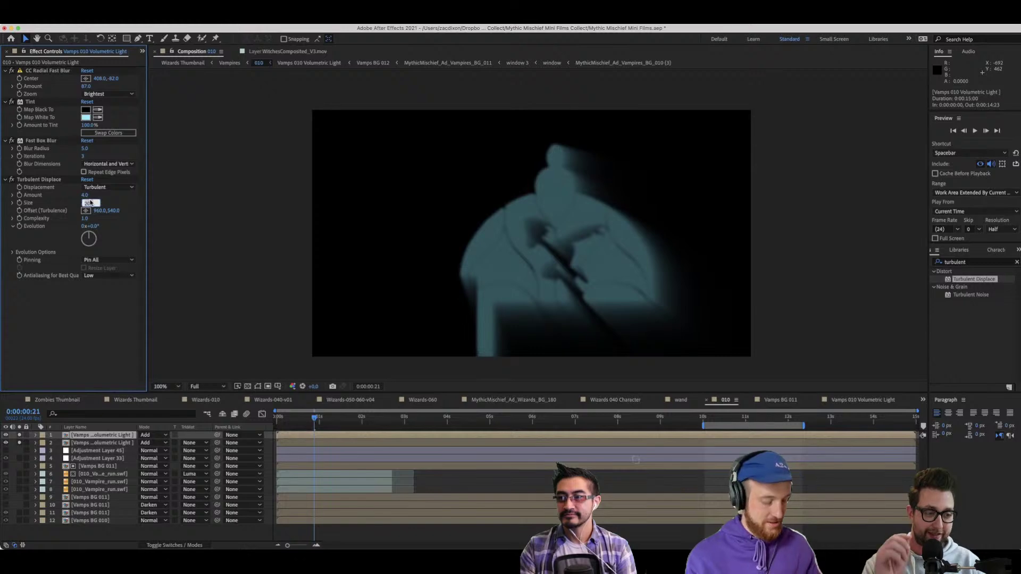
type("15")
key("Return")
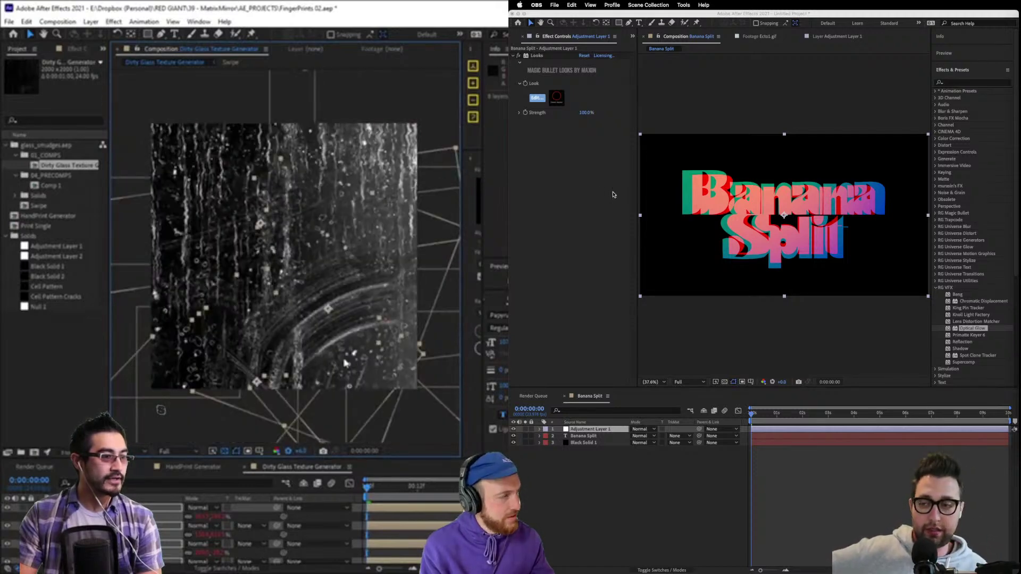
Open the recent VenomTitles.aep project, discarding the untitled project's unsaved changes.
left_click(575, 159)
left_click(575, 5)
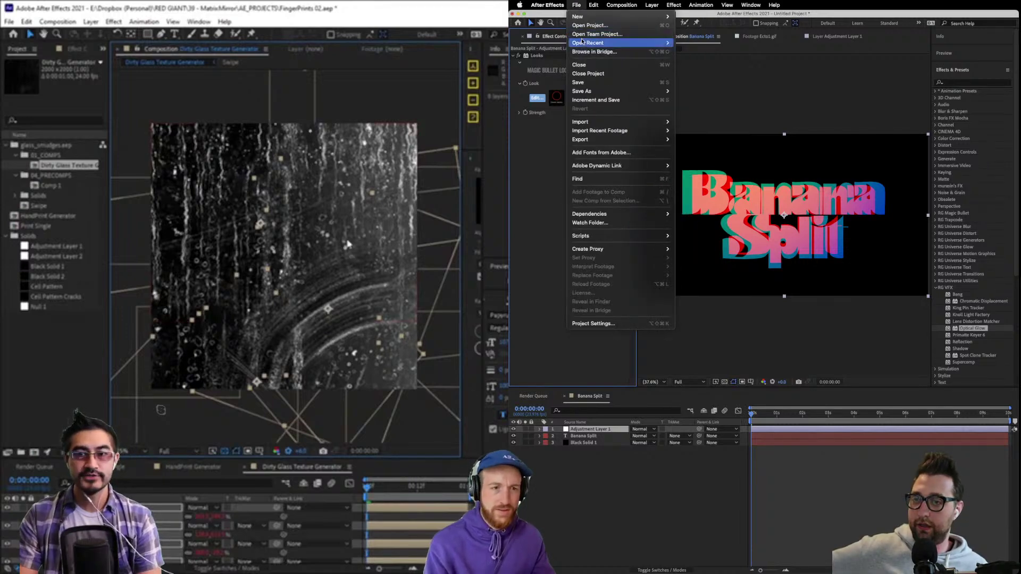
mouse_move(606, 42)
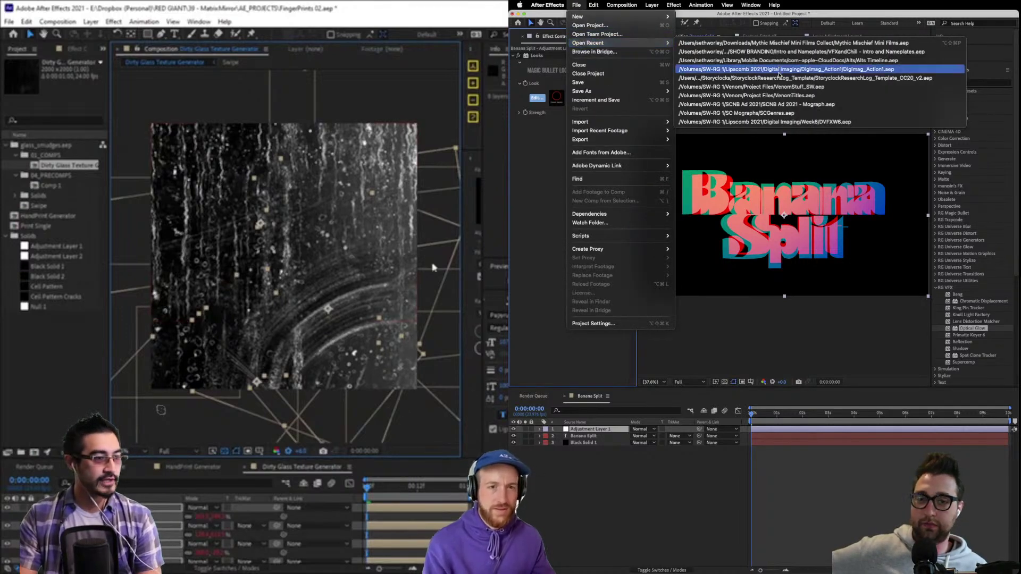
left_click(775, 96)
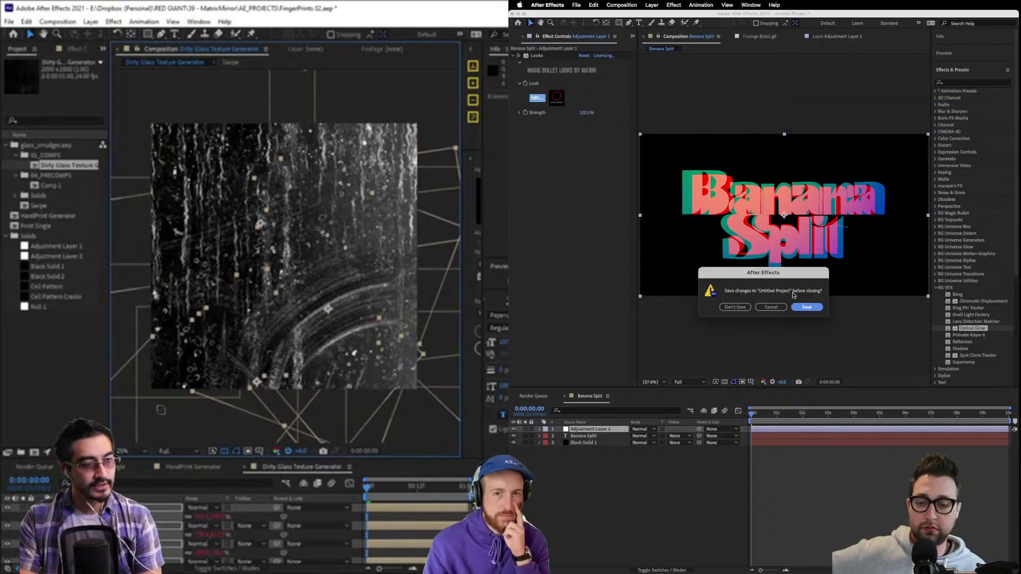
left_click(738, 307)
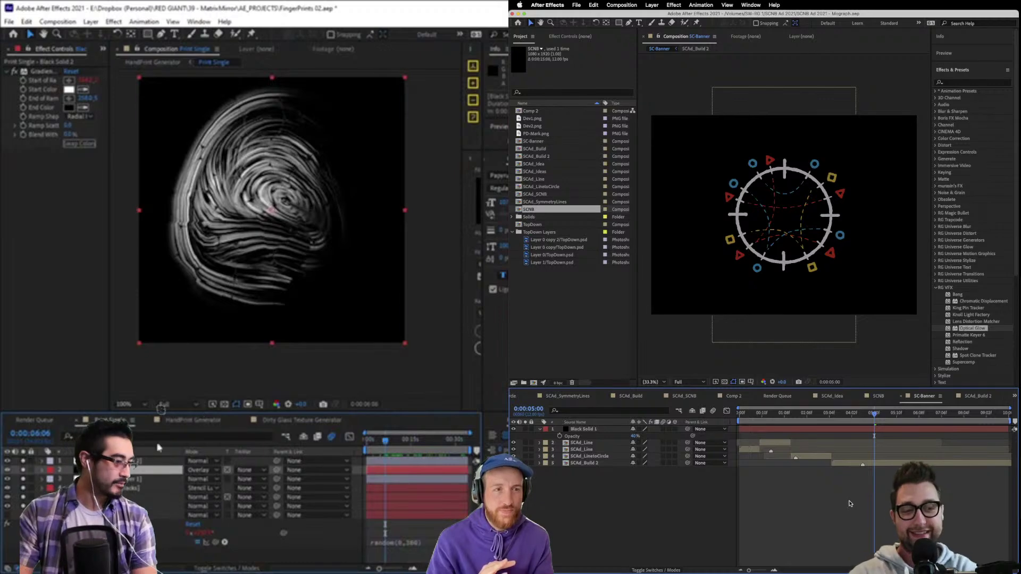
Scrub HandPrint Generator between about 13 and 18 seconds, then preview Dirty Glass Texture Generator's start.
left_click(202, 420)
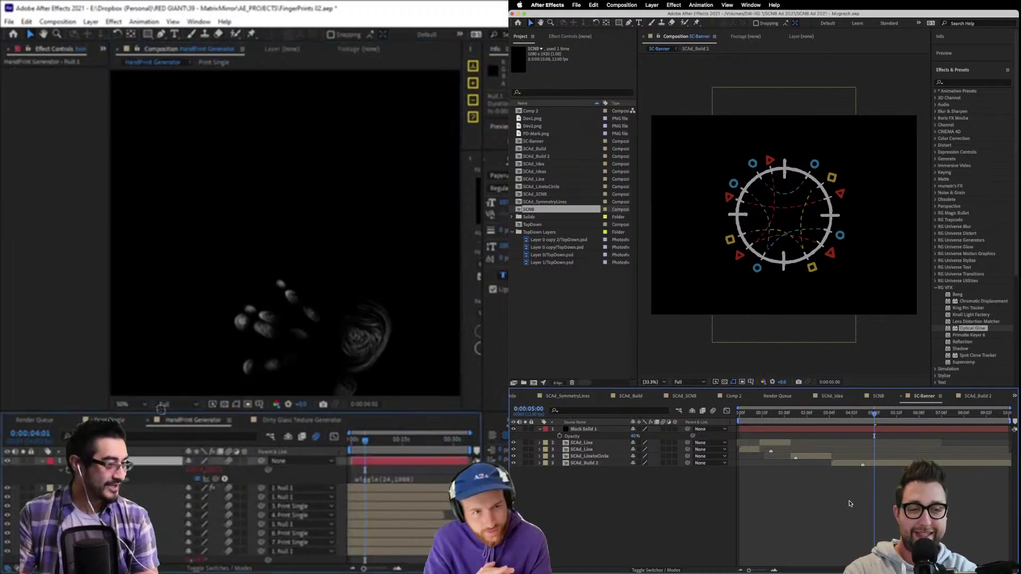
left_click_drag(372, 440, 403, 445)
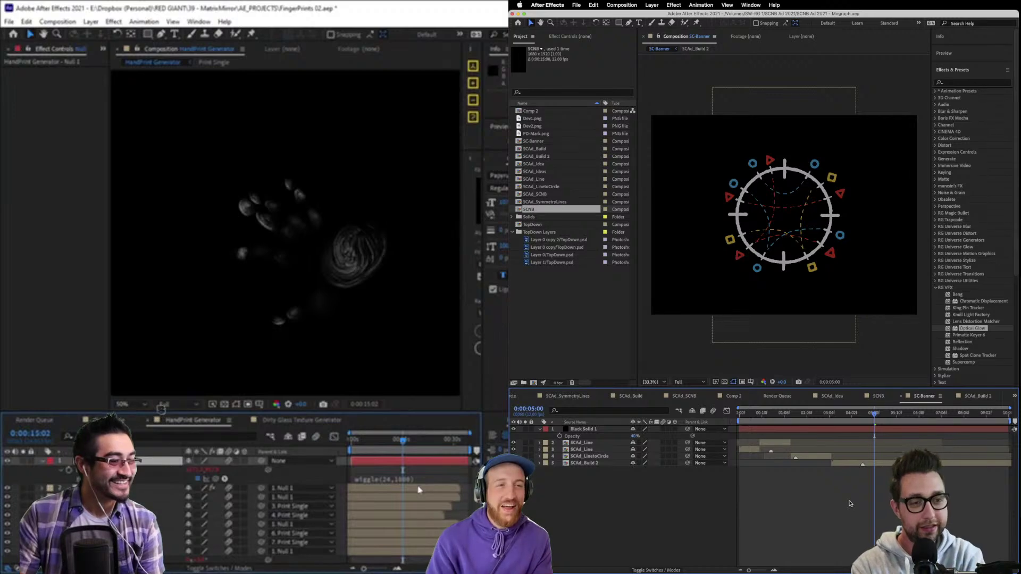
left_click(394, 444)
left_click_drag(395, 446, 414, 444)
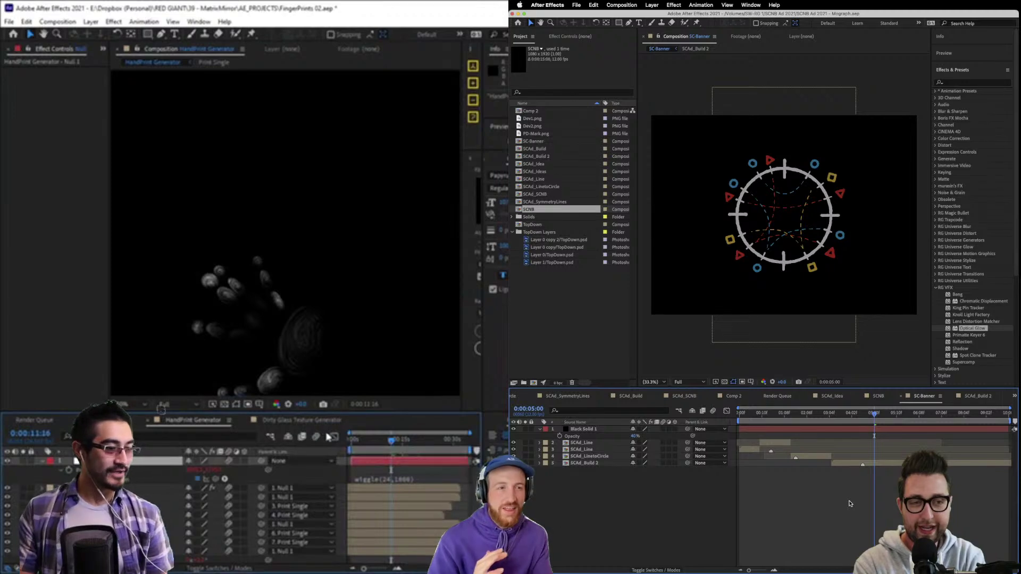
left_click(291, 422)
left_click_drag(399, 450, 401, 450)
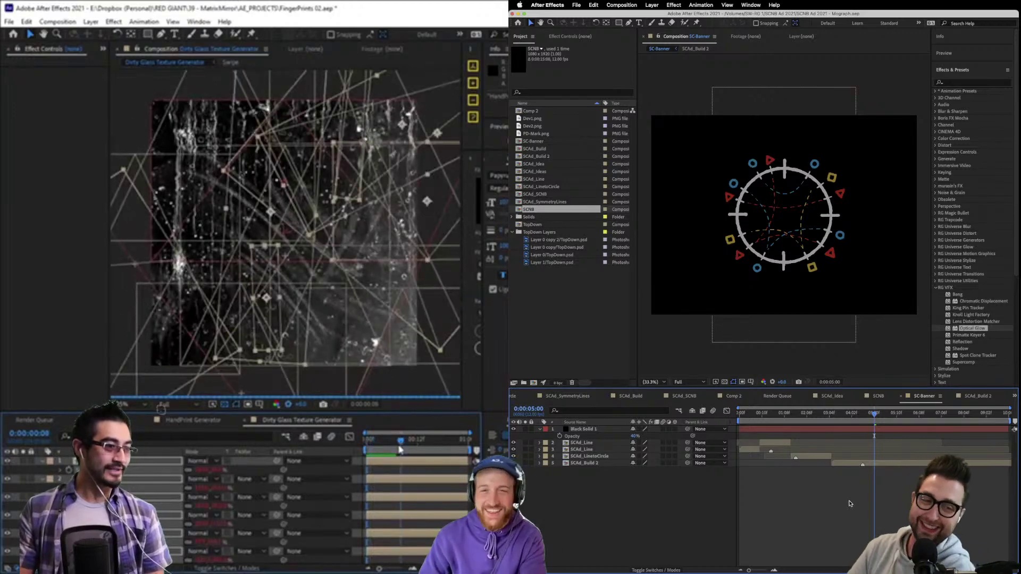
Step through the Dirty Glass texture frames around frame 6, zooming the viewer in and out.
key("space")
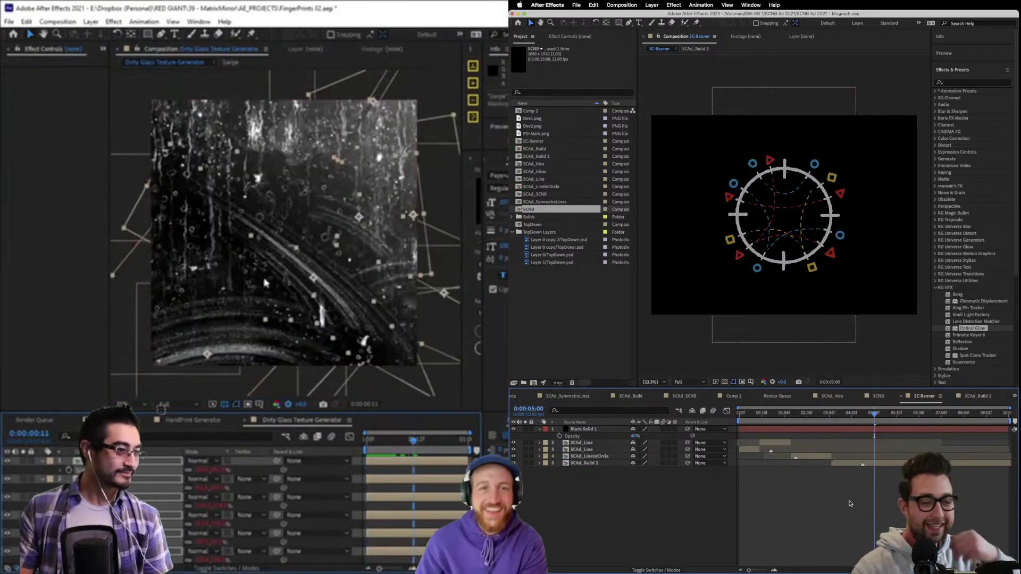
scroll(295, 304, "up", 2)
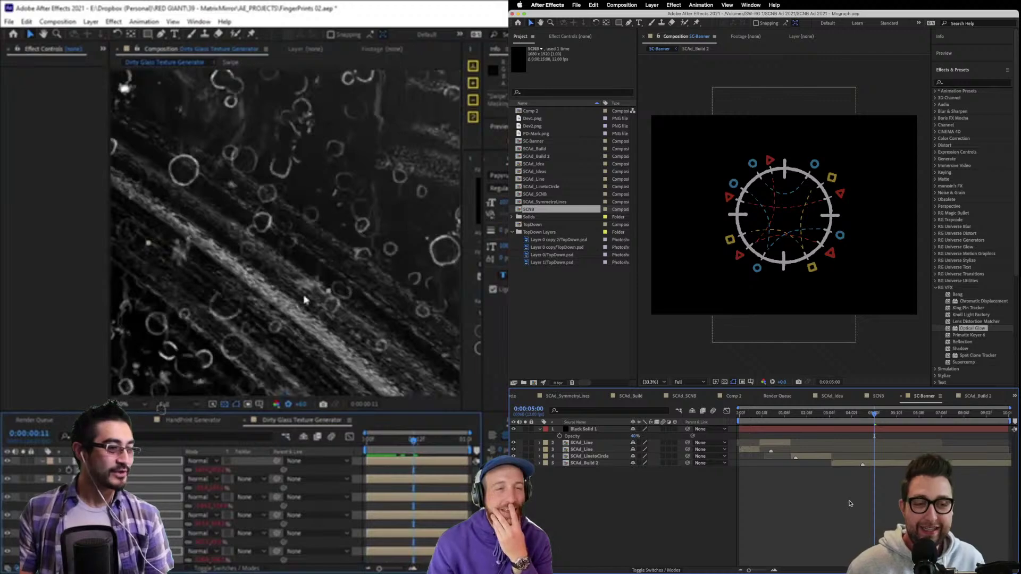
scroll(304, 301, "down", 3)
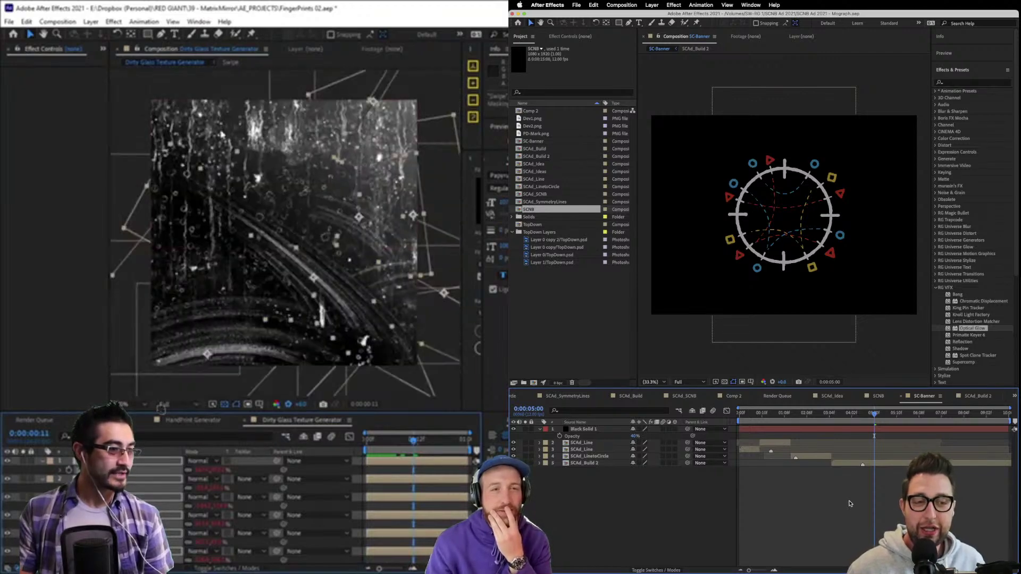
left_click(394, 448)
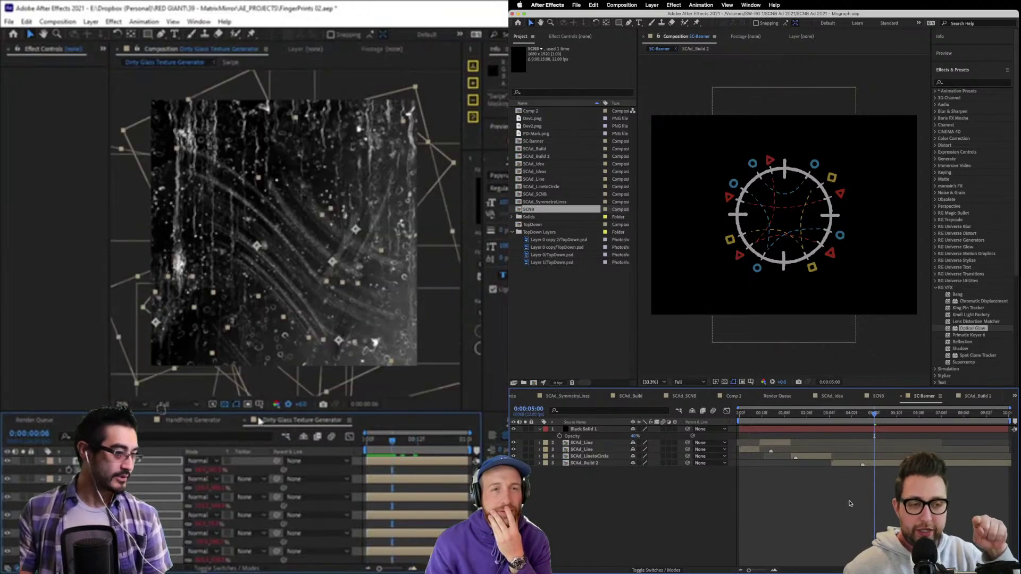
scroll(363, 272, "down", 2)
scroll(326, 228, "up", 5)
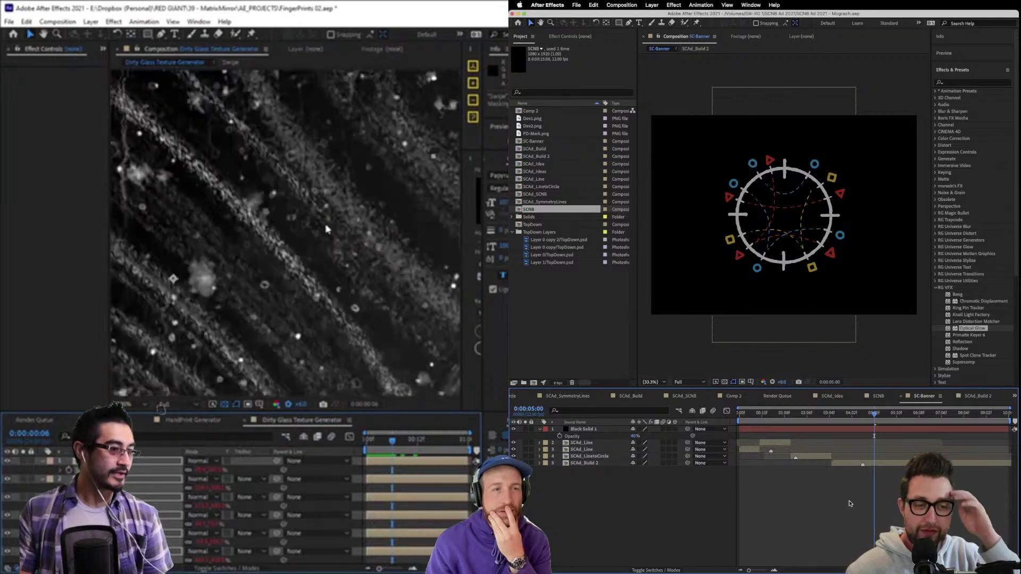
scroll(327, 218, "down", 2)
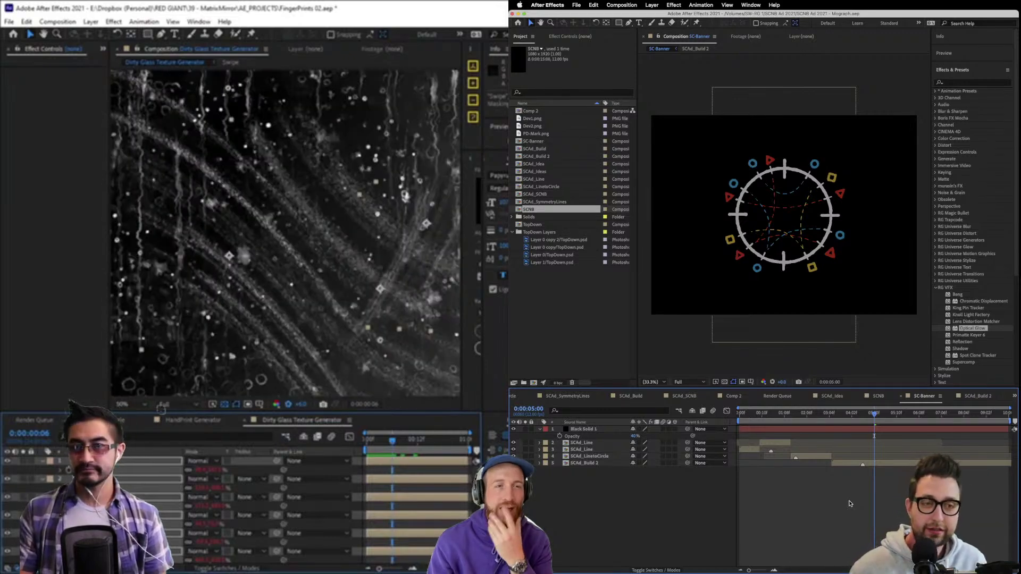
scroll(314, 182, "down", 4)
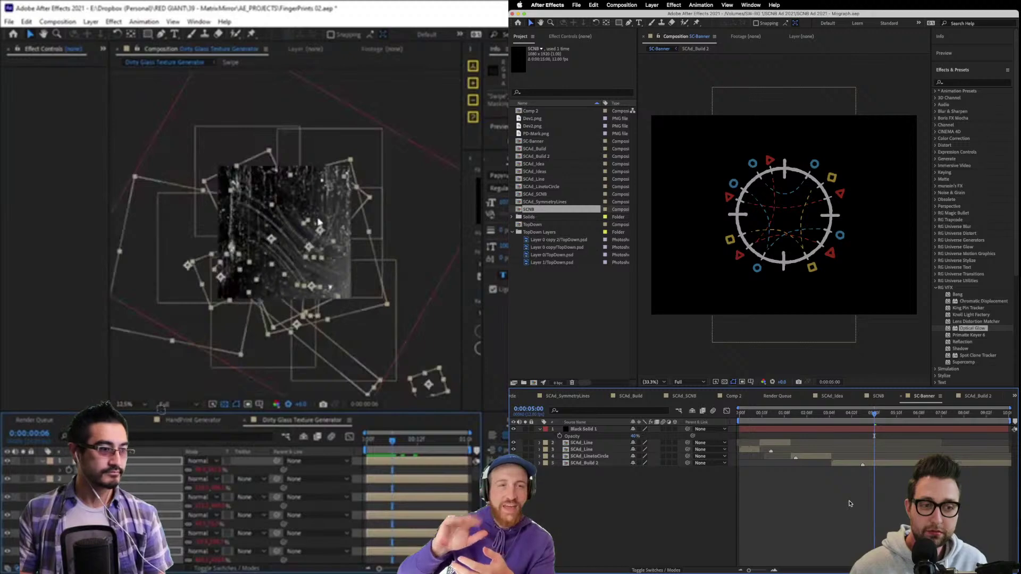
scroll(318, 222, "up", 2)
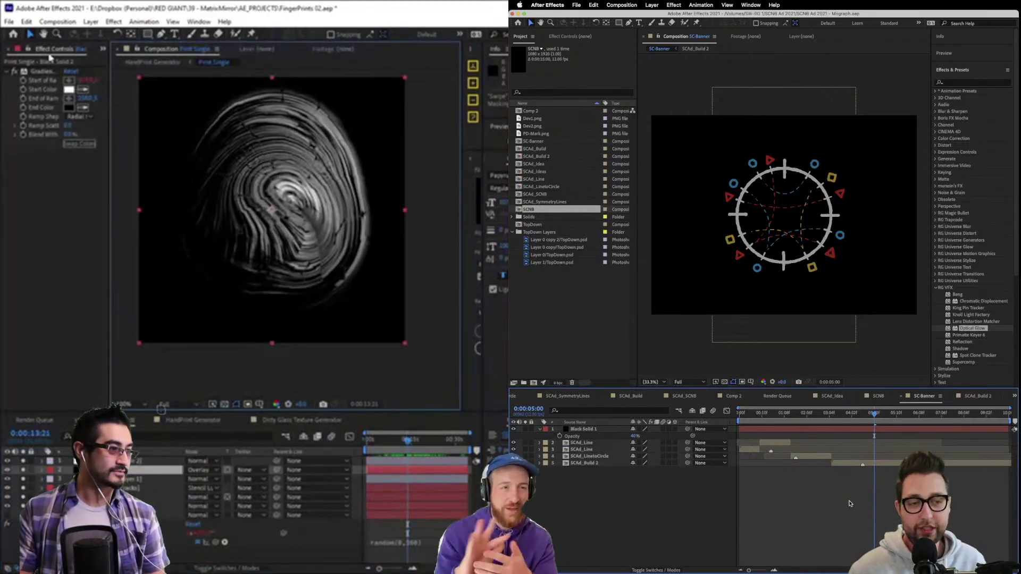
Reopen the HandPrint Generator timeline via a project search for 'hand' and open Print Single.
left_click(193, 420)
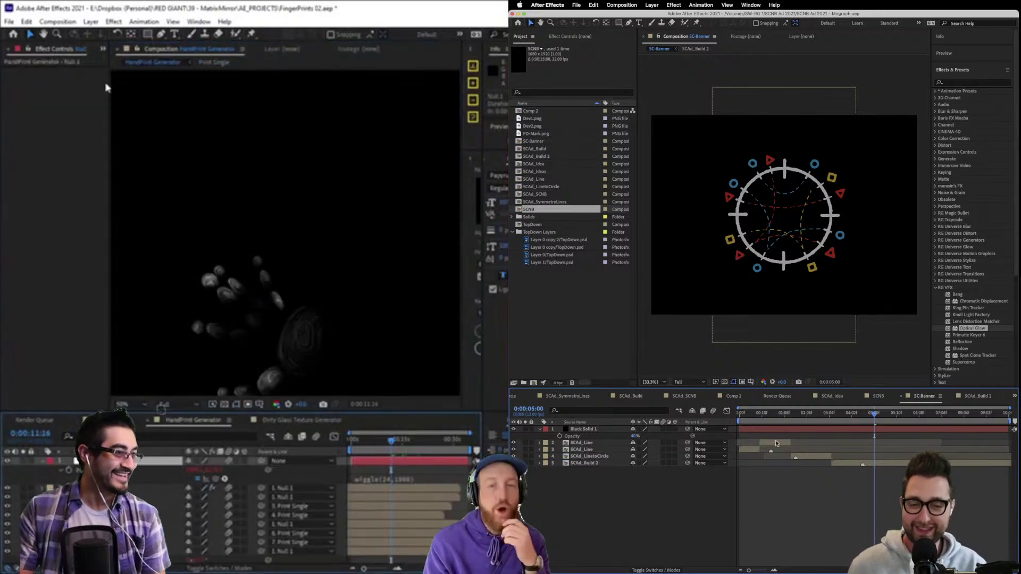
left_click_drag(109, 89, 229, 94)
left_click(17, 49)
left_click(957, 83)
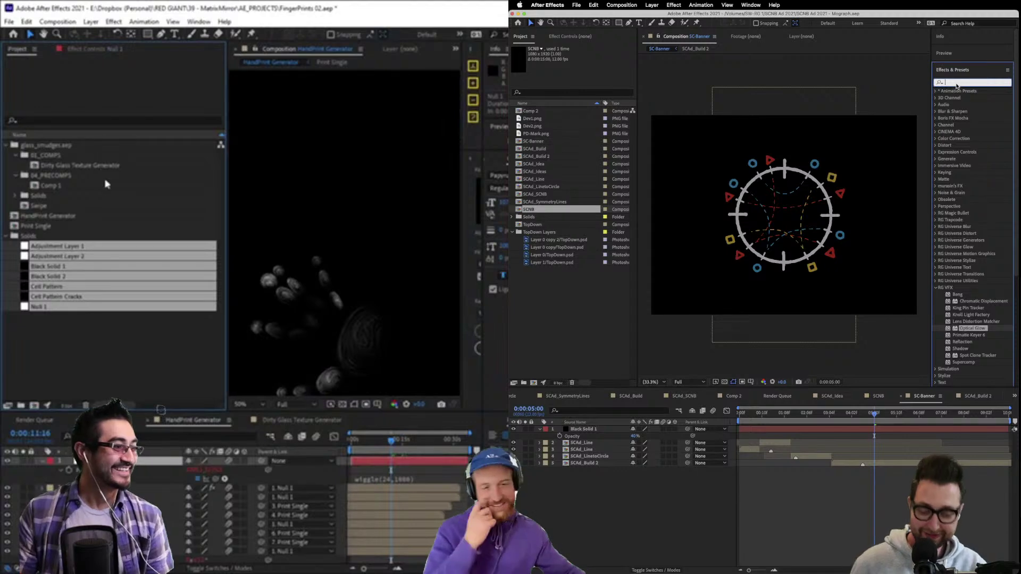
type("hand")
left_click(55, 217)
double_click(41, 217)
left_click(1008, 83)
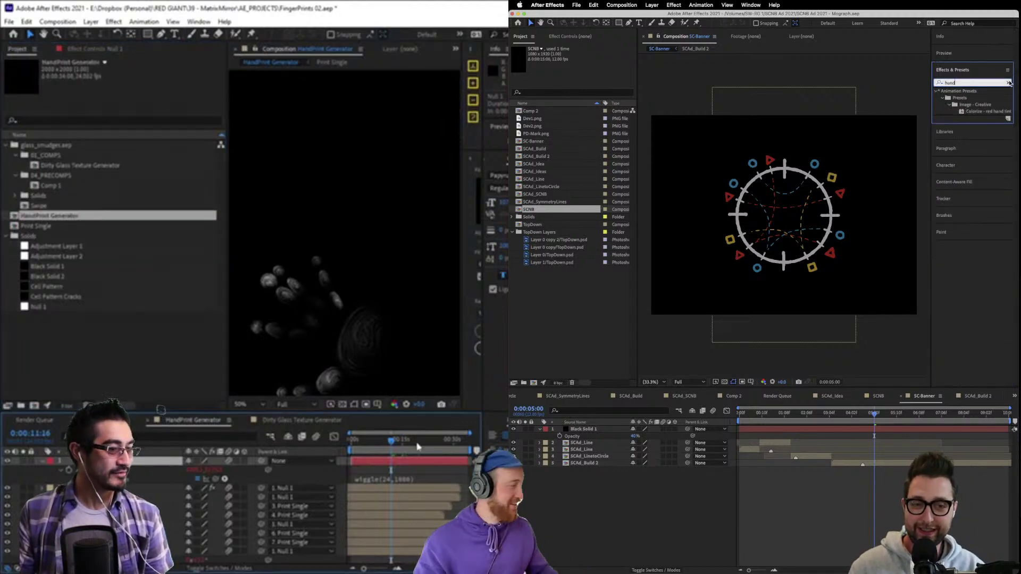
double_click(159, 461)
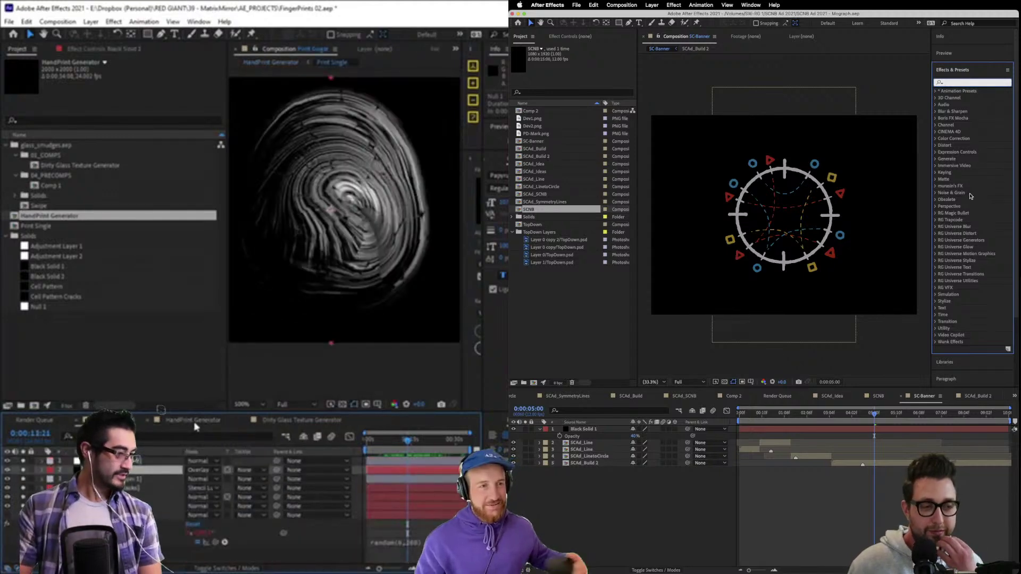
Search effects for 'hair' and apply CC Hair to the SCAd_Build 2 layer.
type("hai")
type("r")
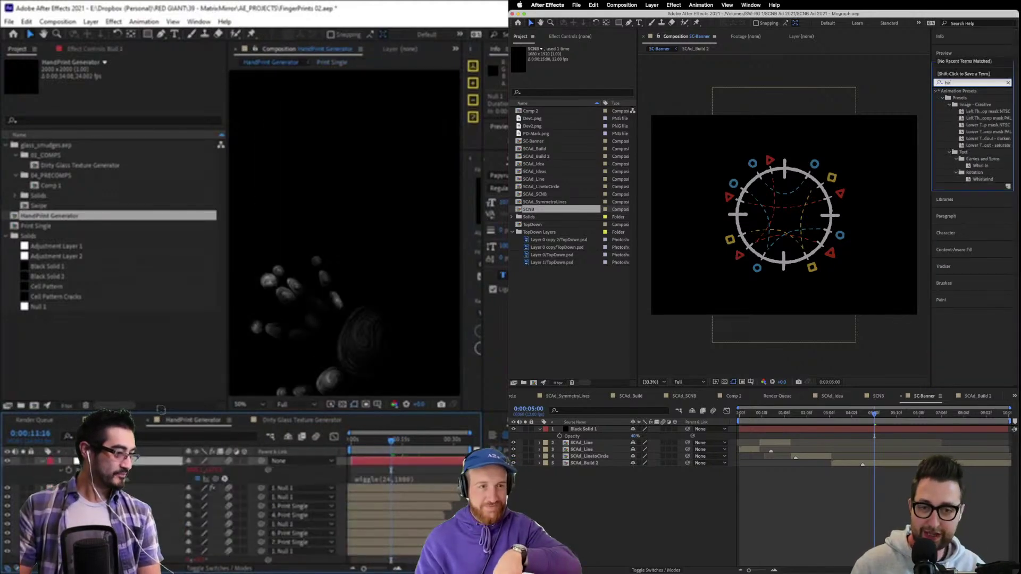
key("BackSpace")
key("BackSpace")
type("air")
left_click(358, 481)
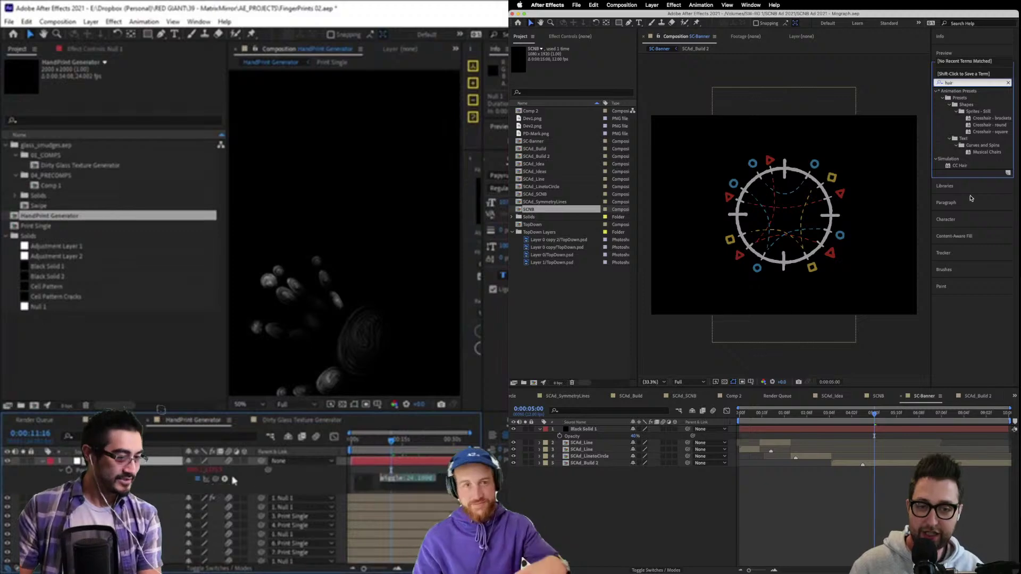
left_click(201, 483)
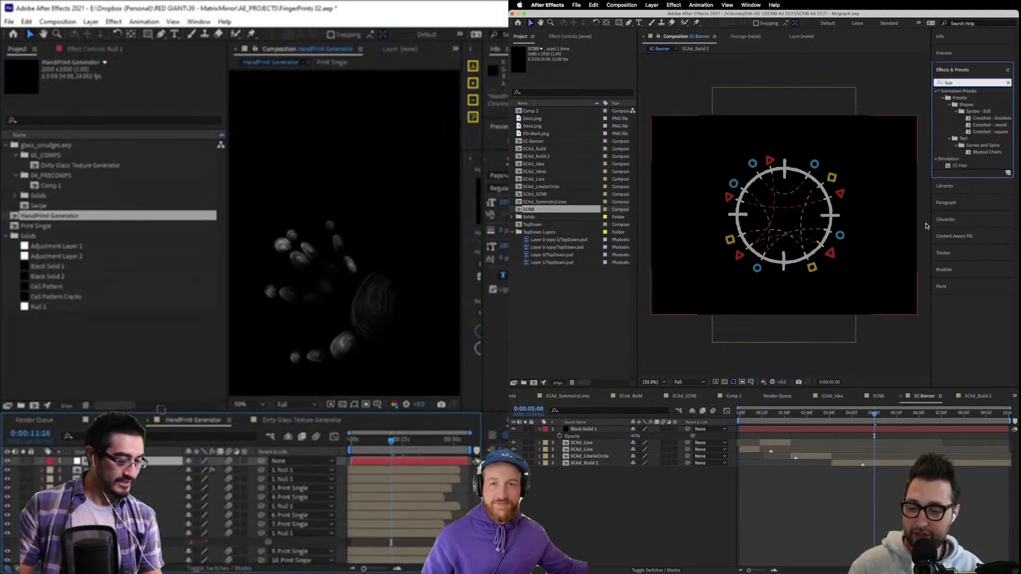
left_click(881, 465)
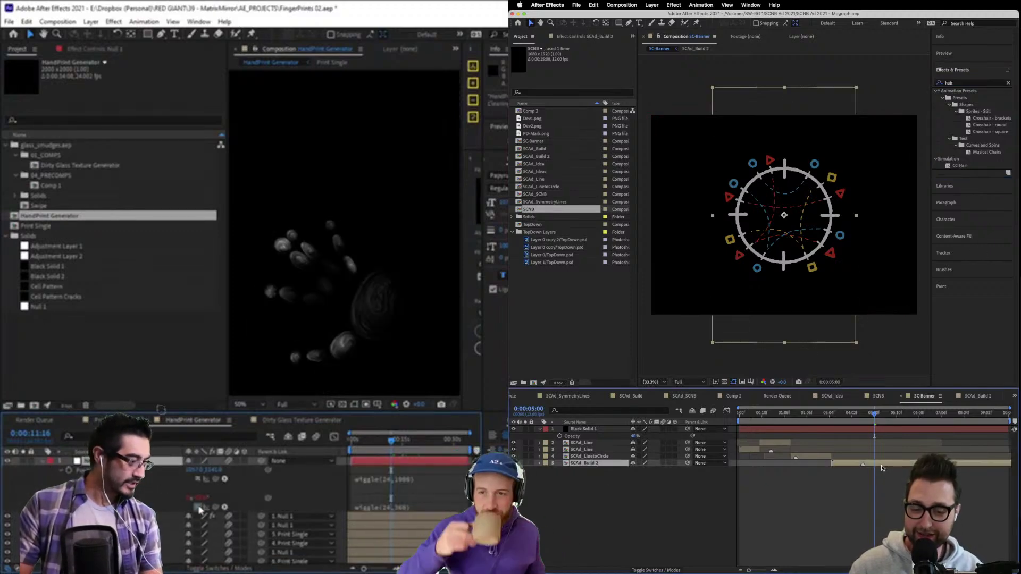
scroll(372, 308, "down", 2)
left_click(366, 440)
left_click_drag(869, 473, 866, 464)
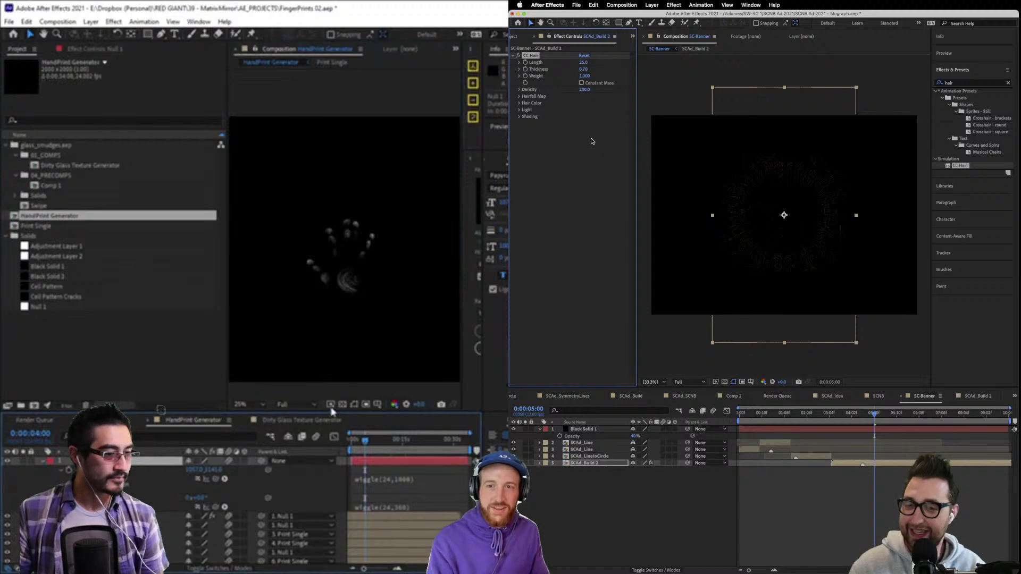
Scale up a print layer in HandPrint Generator and rewind to about 1 second.
left_click(354, 274)
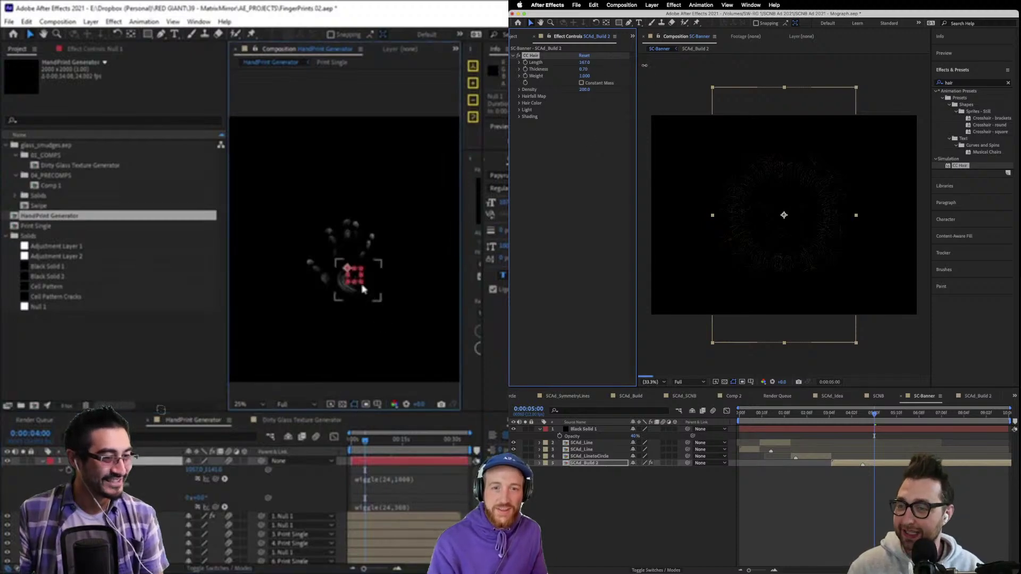
left_click_drag(363, 287, 365, 311)
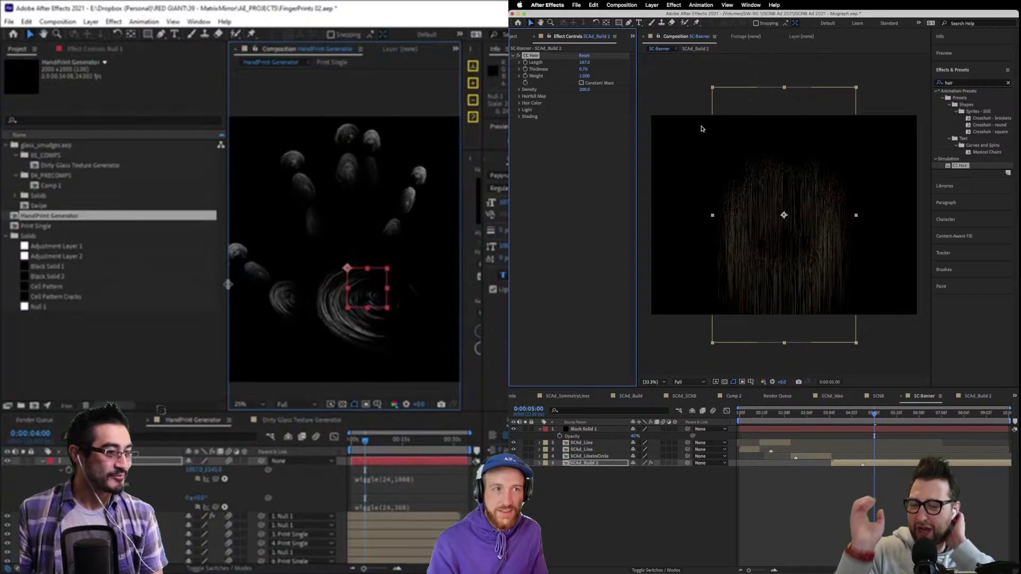
left_click_drag(227, 286, 75, 286)
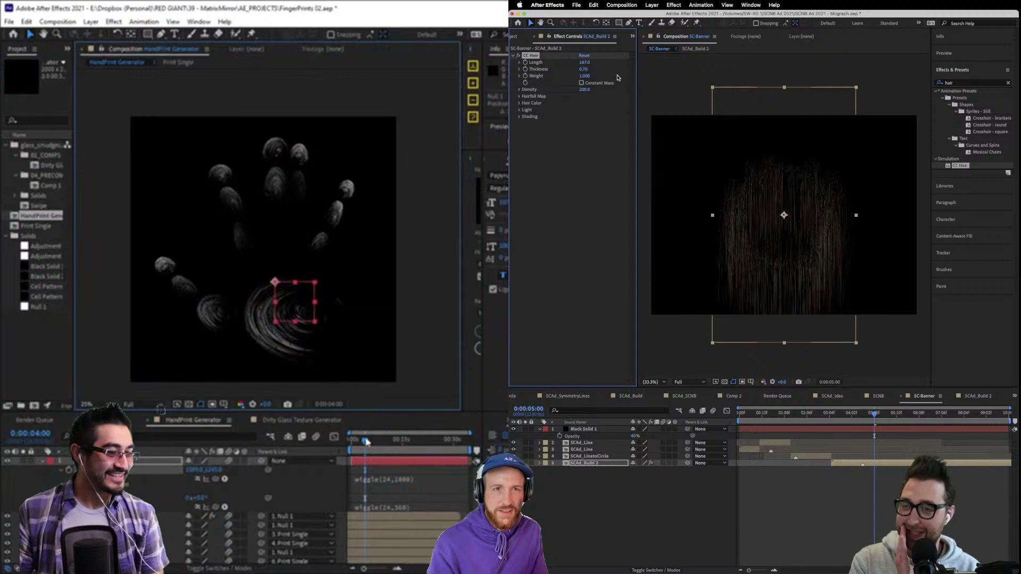
left_click_drag(367, 441, 358, 444)
Set CC Hair thickness to 1.02 and weight to 0.500 while previewing the handprint.
left_click_drag(584, 69, 598, 69)
left_click_drag(357, 444, 365, 443)
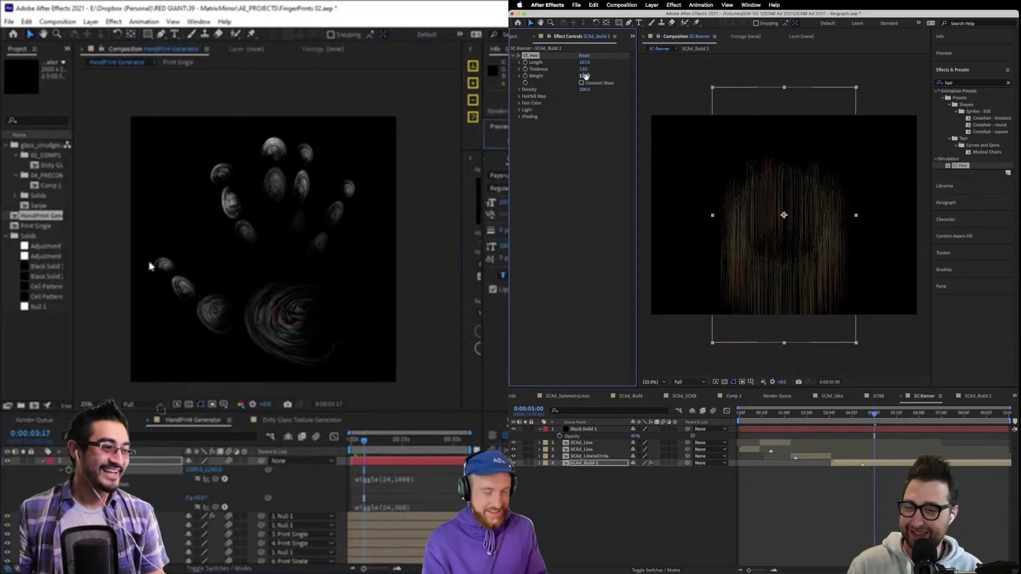
key("space")
left_click_drag(584, 77, 604, 78)
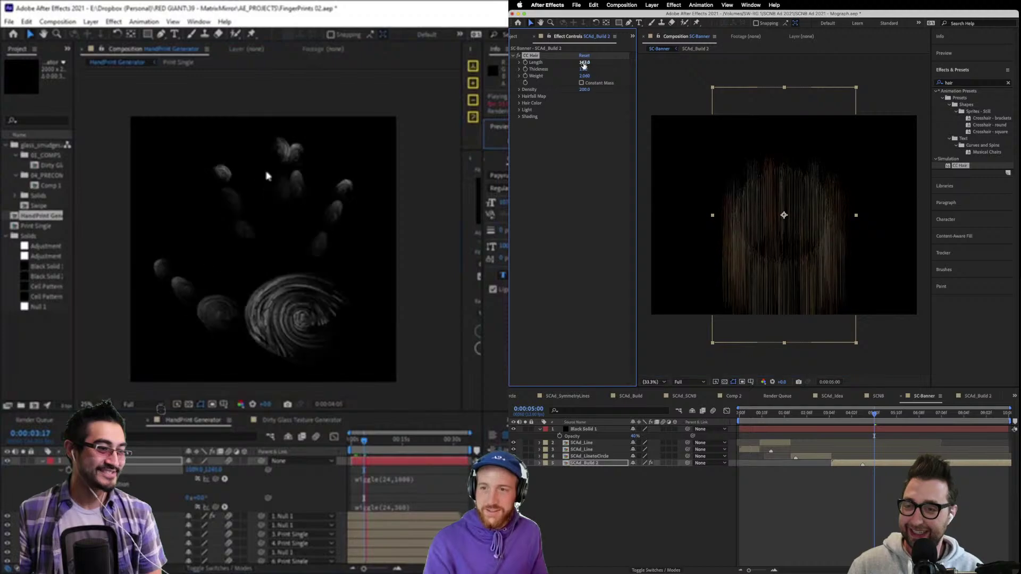
left_click(311, 307)
left_click_drag(594, 75, 515, 69)
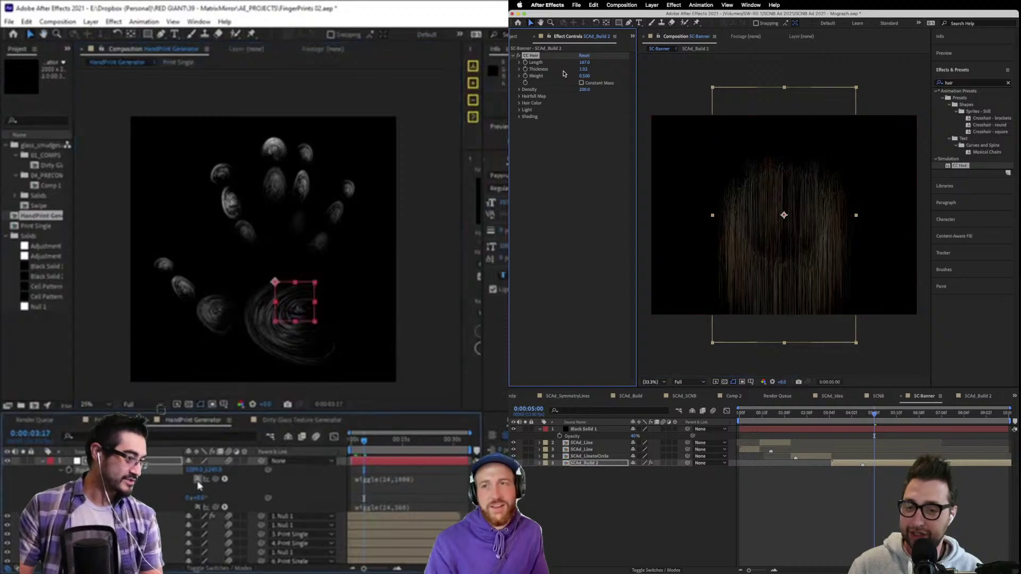
left_click(520, 90)
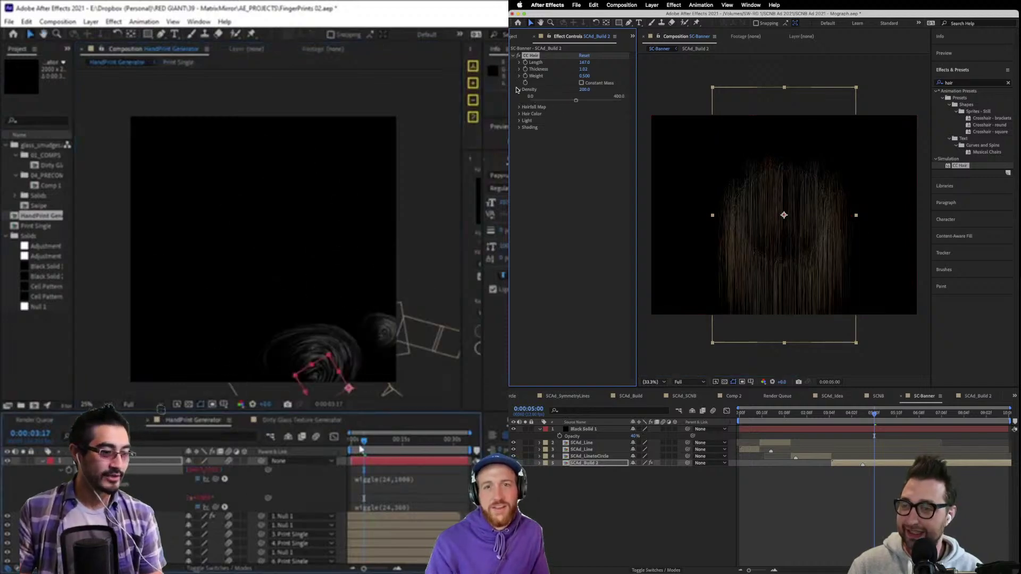
Set CC Hair Density to 310.1, with Color Inheritance and Opacity both at 100%.
left_click_drag(576, 100, 601, 101)
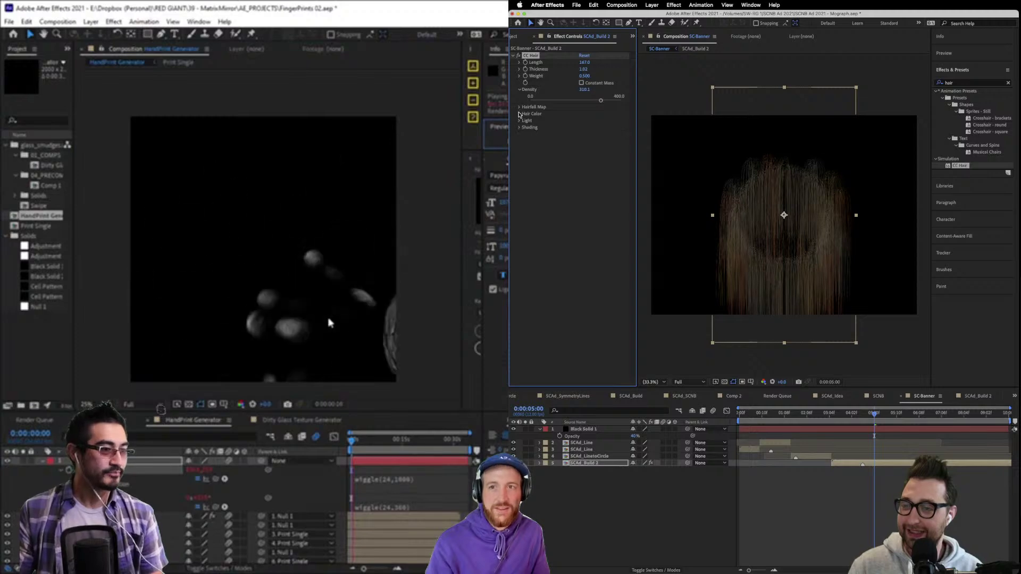
left_click(519, 114)
left_click_drag(585, 127, 765, 129)
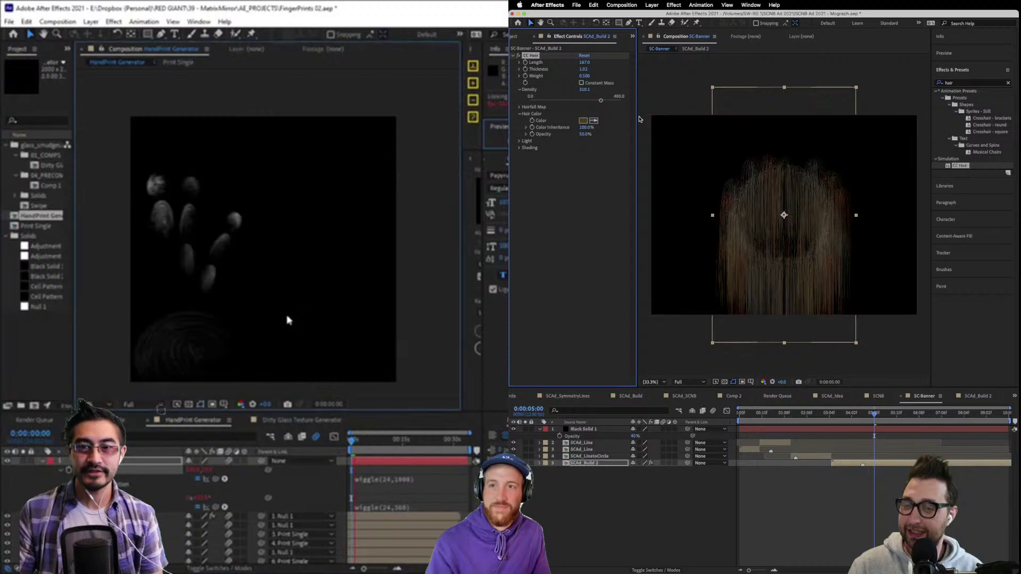
left_click(318, 421)
left_click_drag(585, 134, 622, 134)
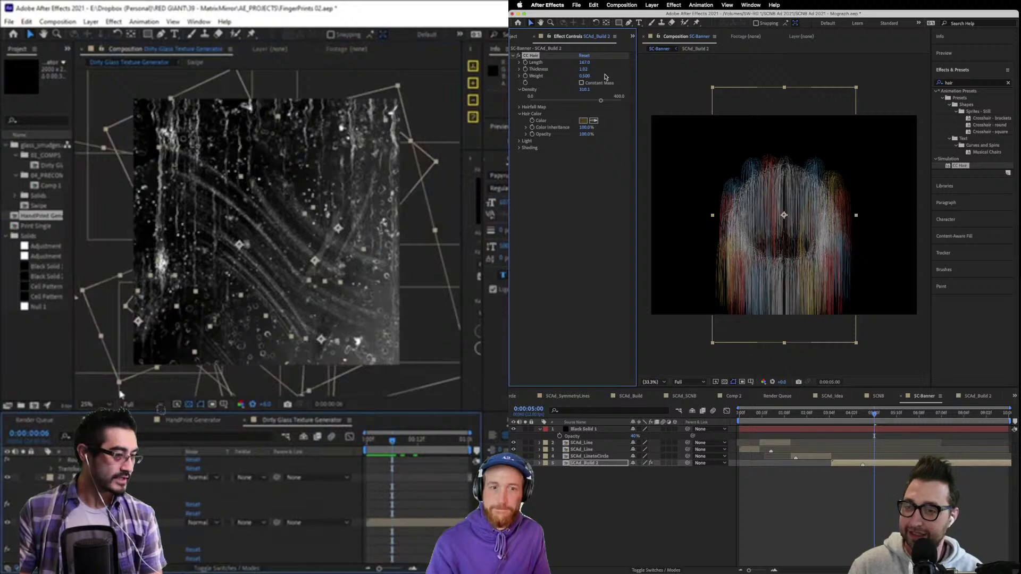
Open Comp 1 and shorten the CC Hair Length from 115 to 90.
left_click(56, 186)
double_click(56, 187)
left_click_drag(561, 62, 548, 63)
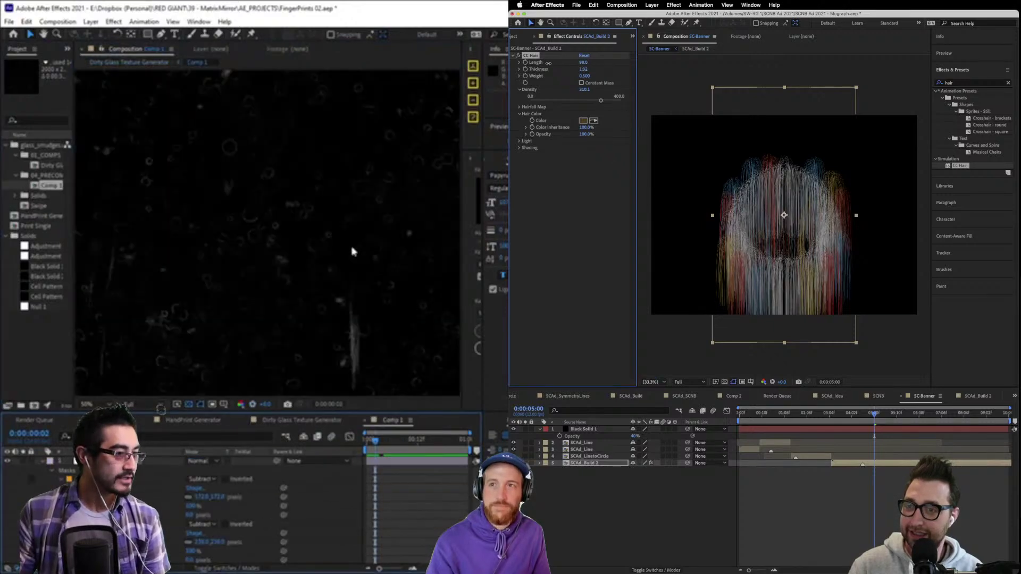
Toggle Comp 1's layer visibility to isolate the ring-shaped bubble layer over the black background.
left_click(43, 461)
left_click(59, 461)
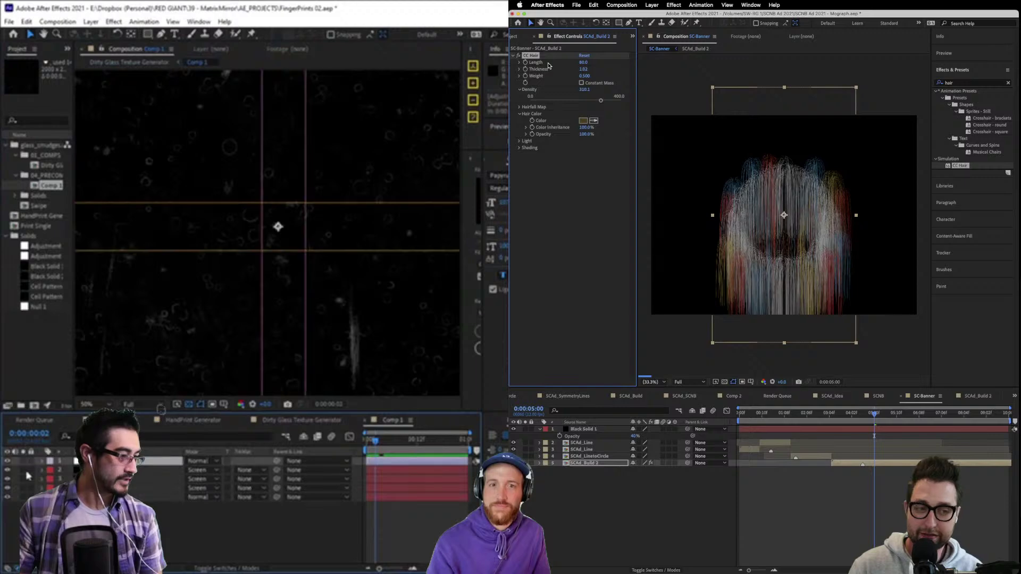
left_click_drag(7, 461, 8, 488)
left_click(7, 496)
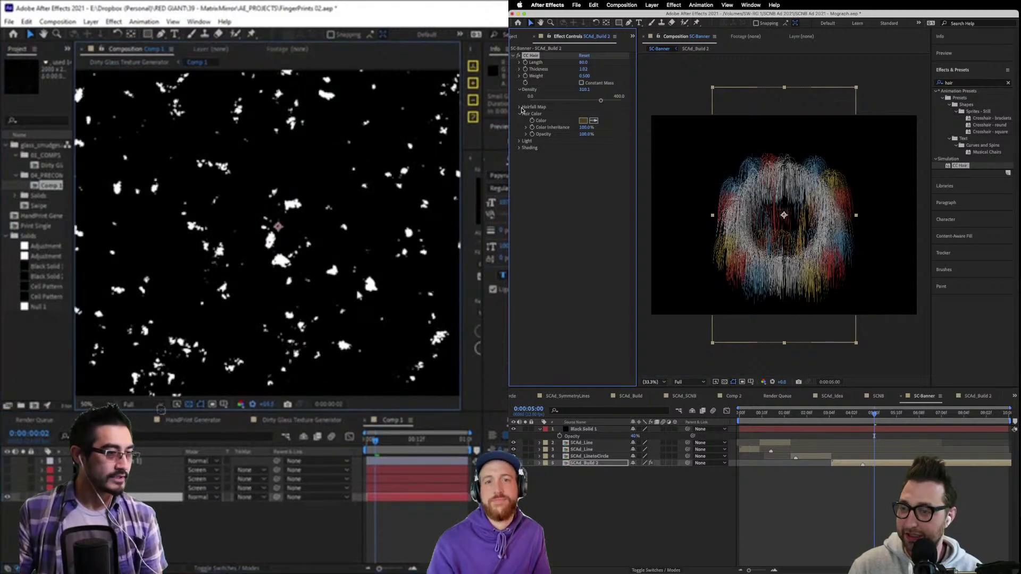
left_click(519, 107)
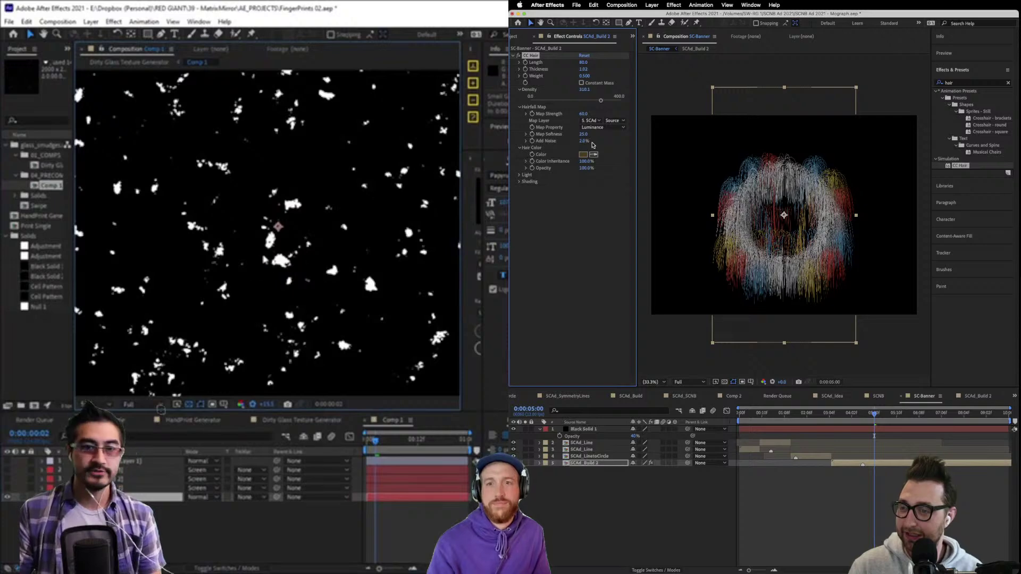
left_click(8, 487)
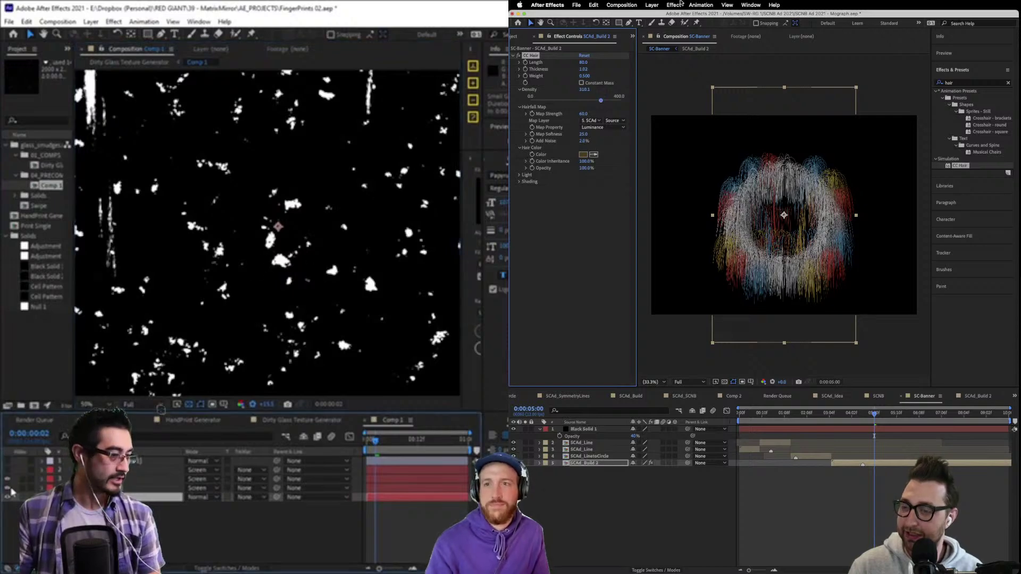
left_click(7, 487)
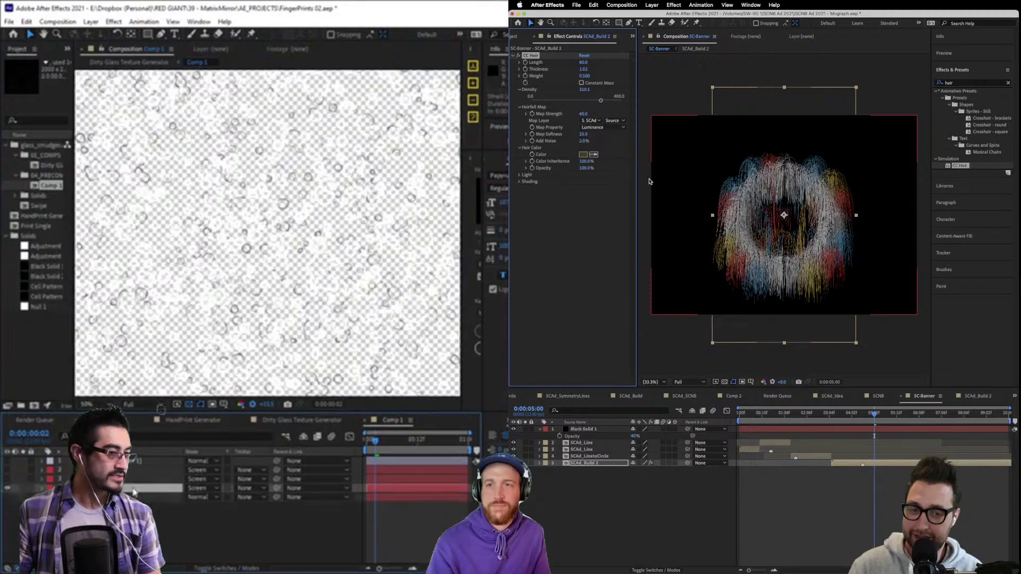
left_click(191, 404)
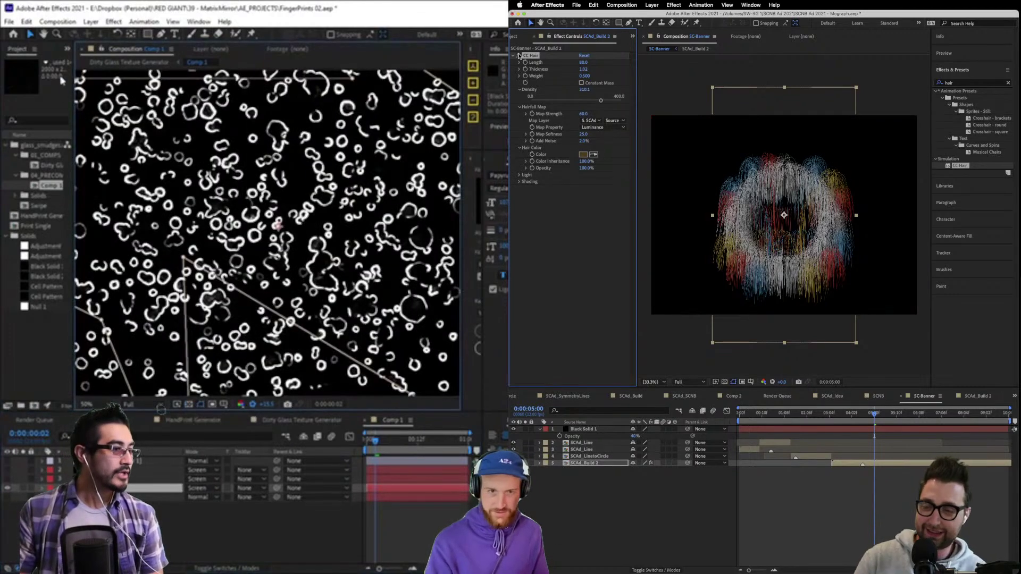
Show Black Solid 2's effects with Fractal Noise and CC Ball Action collapsed.
left_click_drag(75, 66, 134, 68)
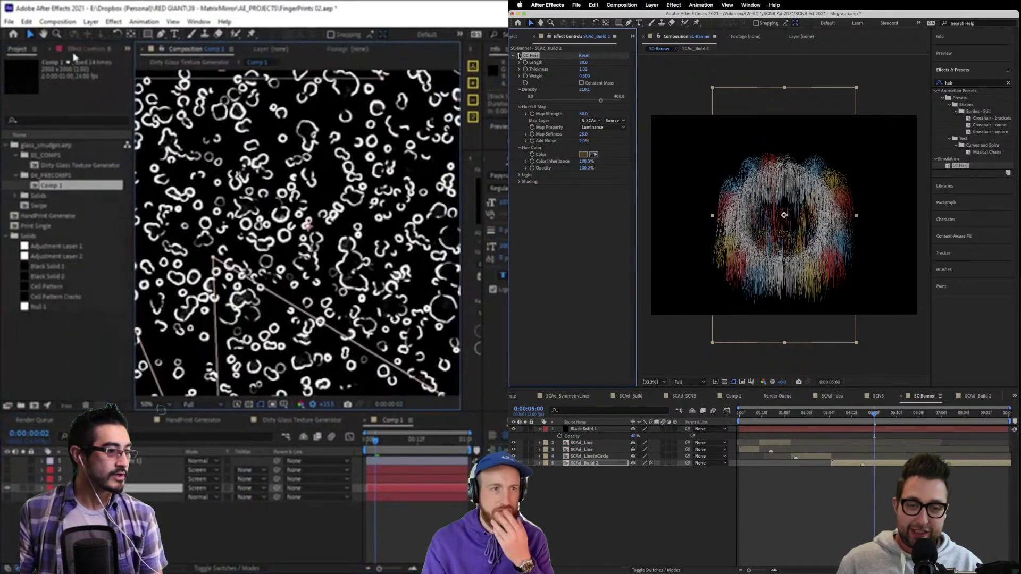
left_click(80, 49)
left_click(8, 71)
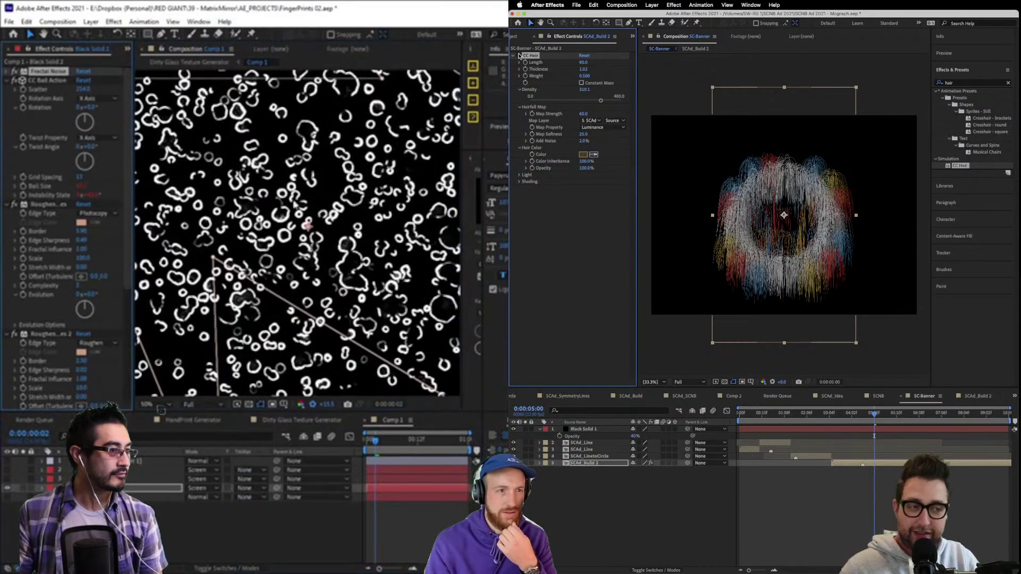
left_click(8, 80)
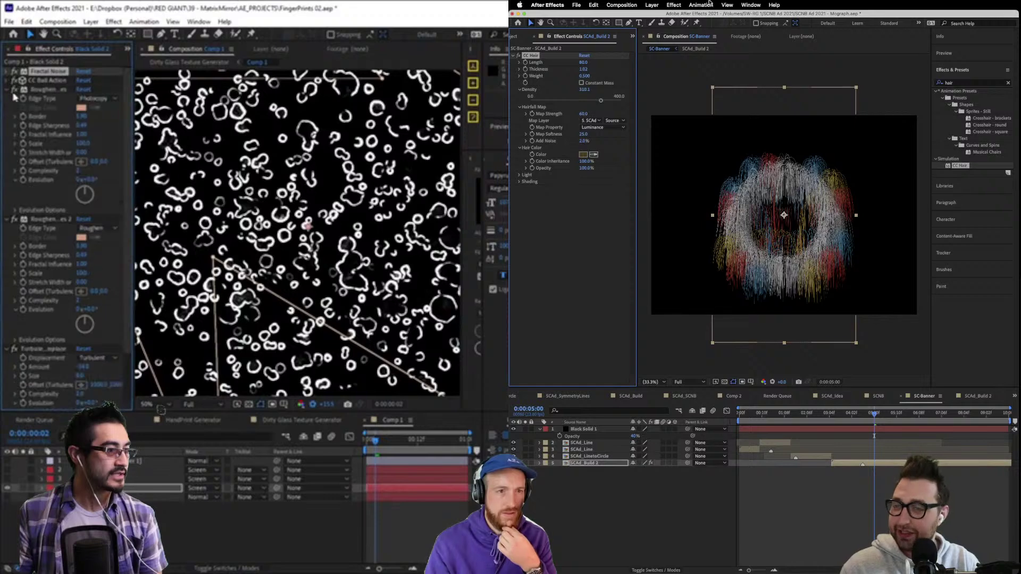
left_click(651, 5)
Create a new solid named Noise and apply Fractal Noise to it.
mouse_move(659, 17)
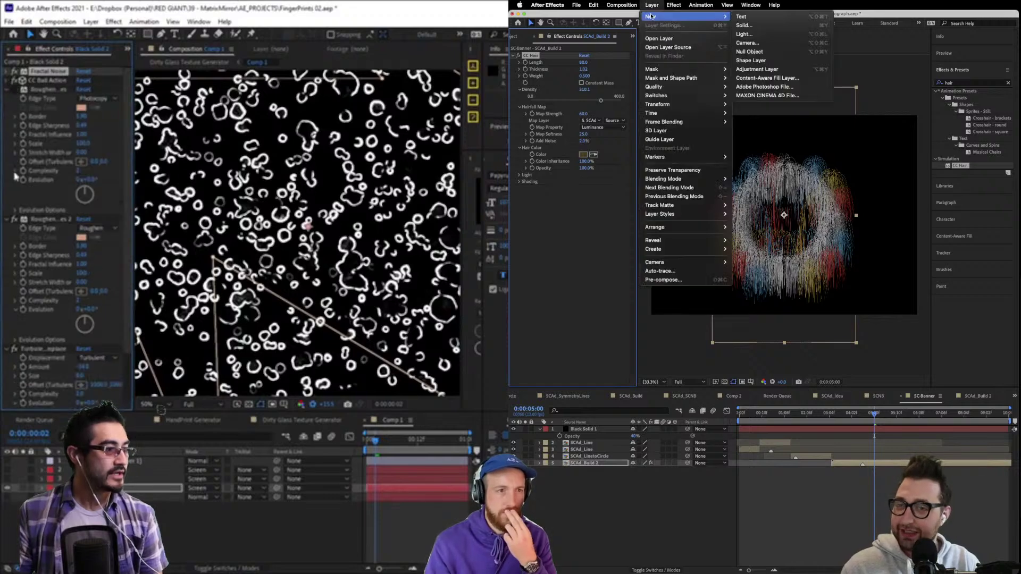
left_click(8, 89)
left_click(8, 98)
left_click(744, 25)
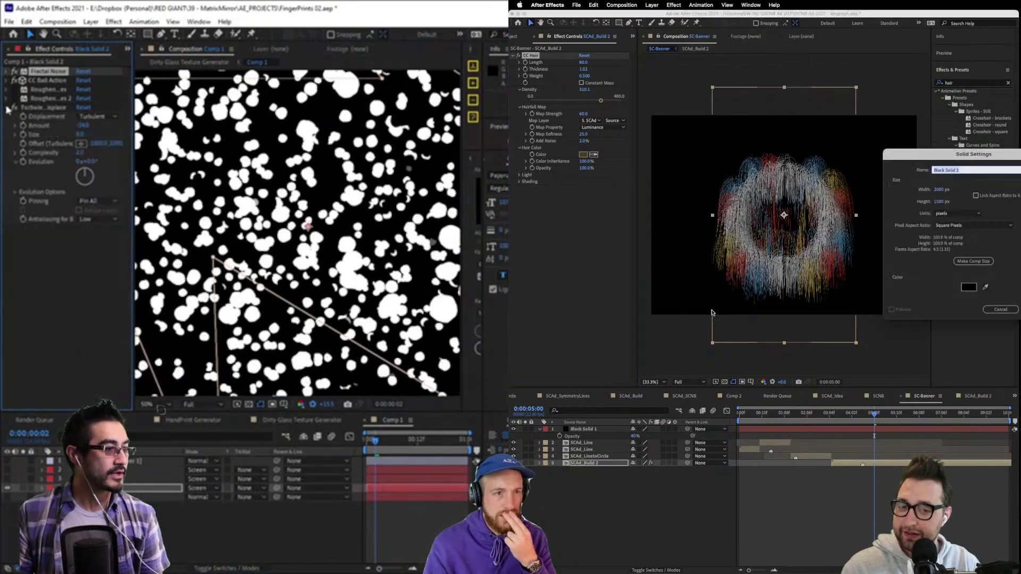
left_click(8, 107)
left_click(15, 80)
type("Noise")
key("Return")
key("comma")
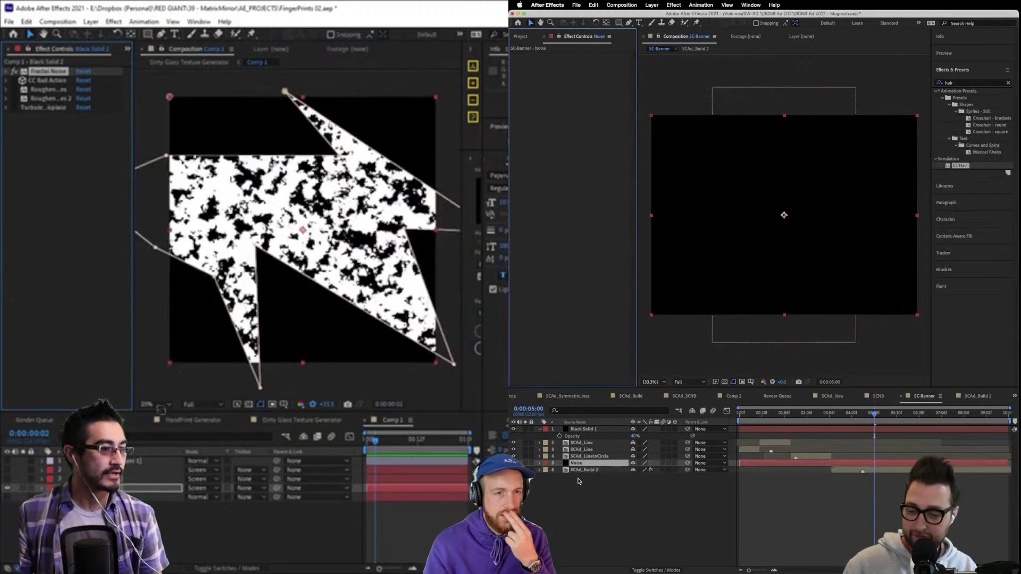
key("ctrl+space")
type("fract")
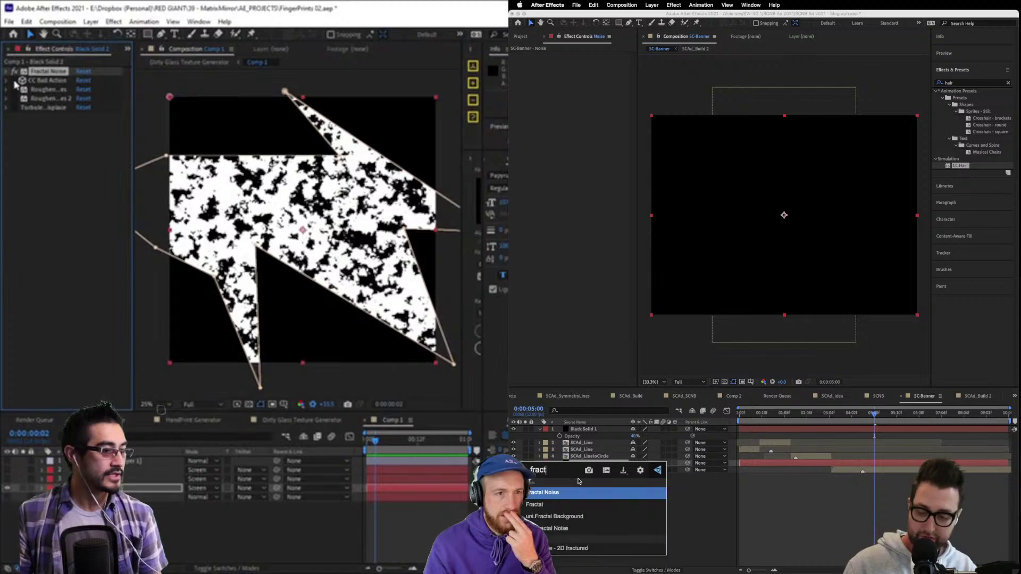
key("Return")
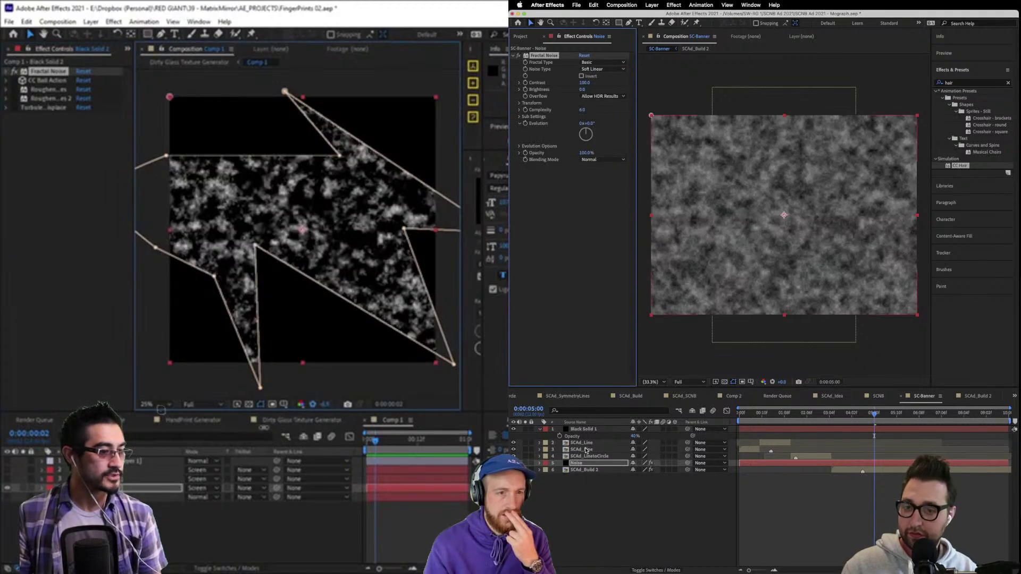
Set CC Hair's map layer to Noise using Effects & Masks, re-enabling CC Ball Action and Roughen Edges.
left_click(513, 463)
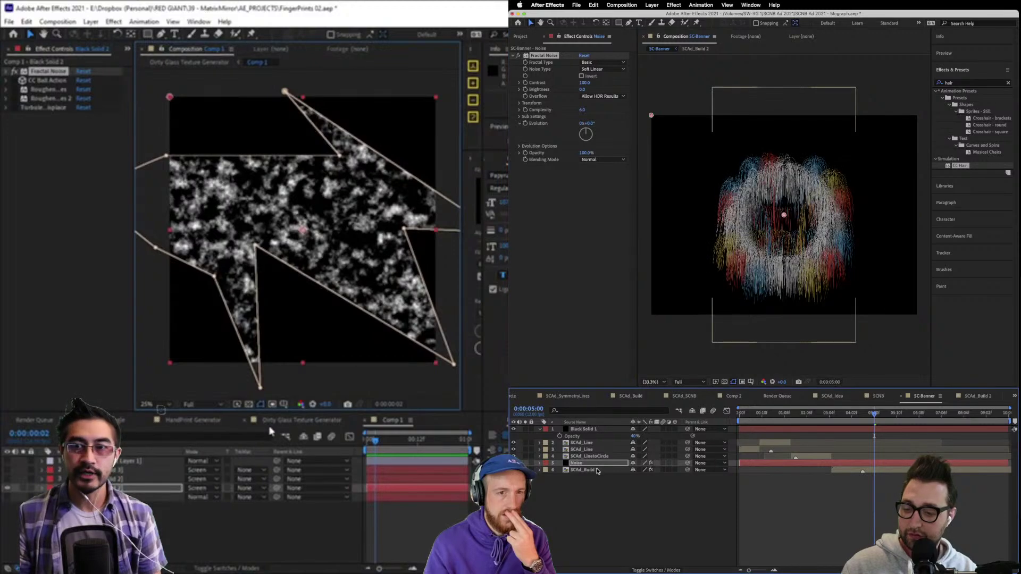
left_click(594, 470)
left_click(591, 120)
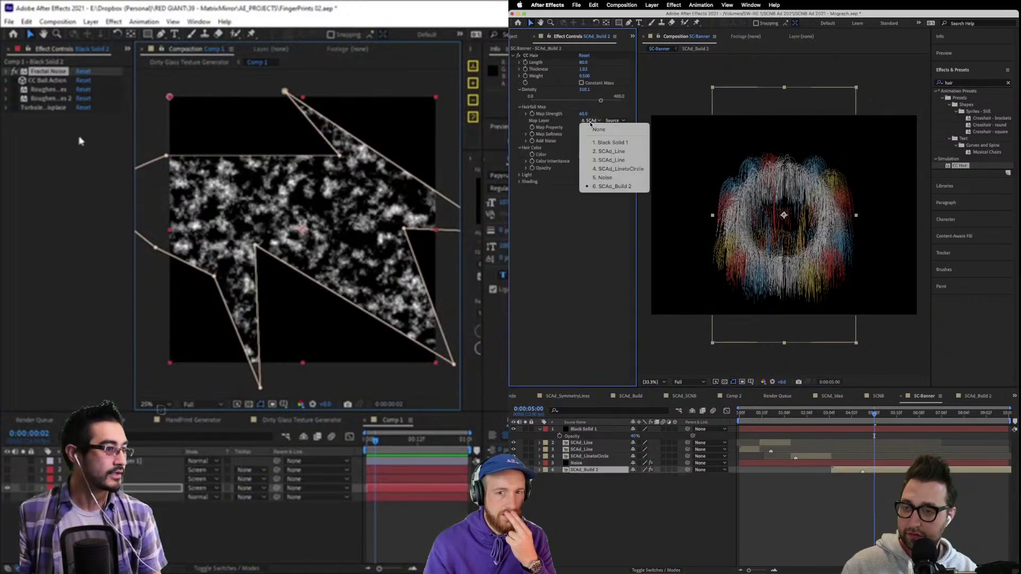
left_click(623, 182)
left_click(14, 80)
left_click(619, 122)
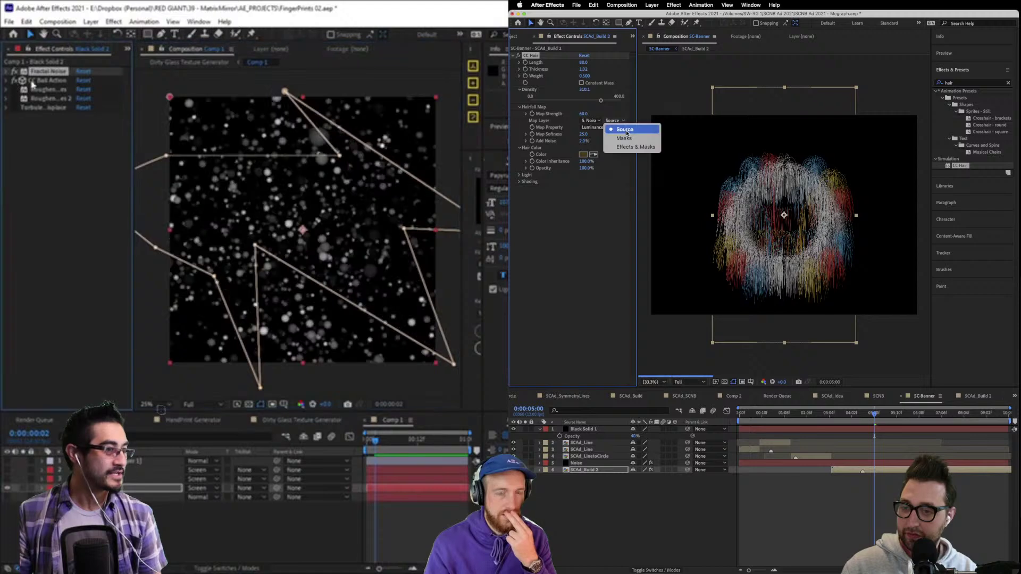
left_click(618, 146)
key("period")
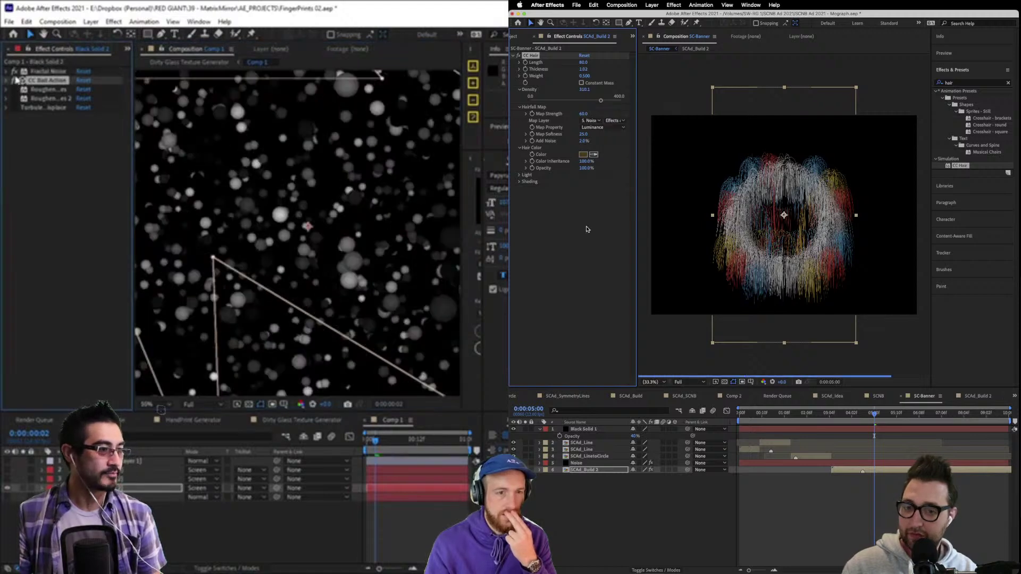
left_click(6, 89)
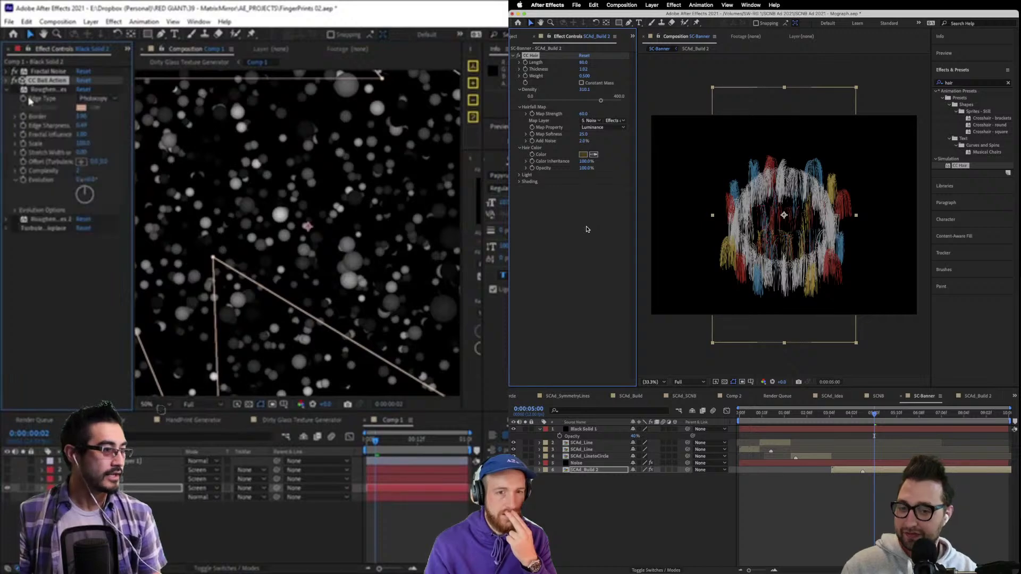
left_click(14, 89)
key("ctrl+Up")
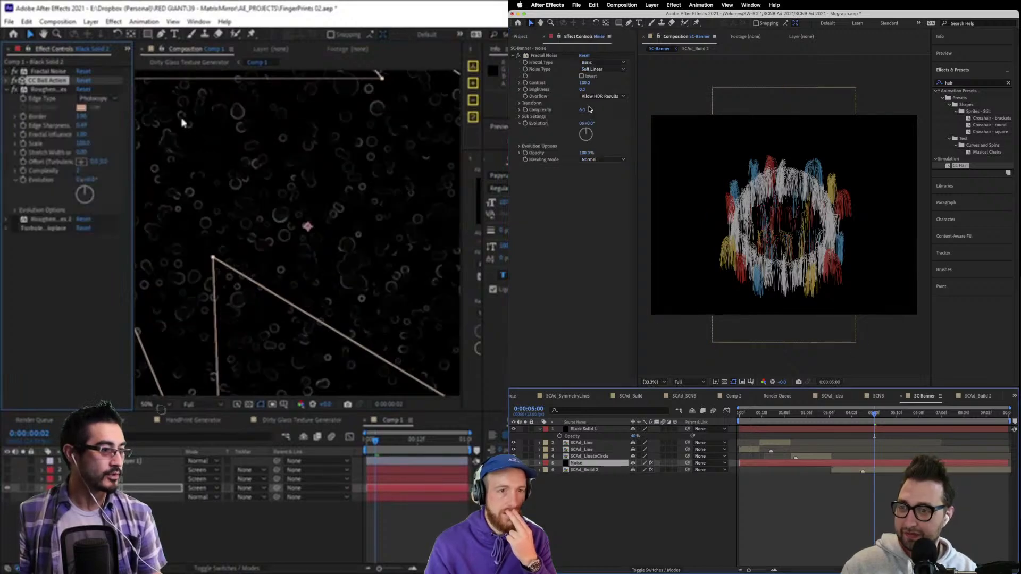
Set the Noise layer's Fractal Noise to Dynamic, Contrast 141 and Evolution 69°.
scroll(311, 224, "up", 5)
left_click_drag(584, 82, 601, 86)
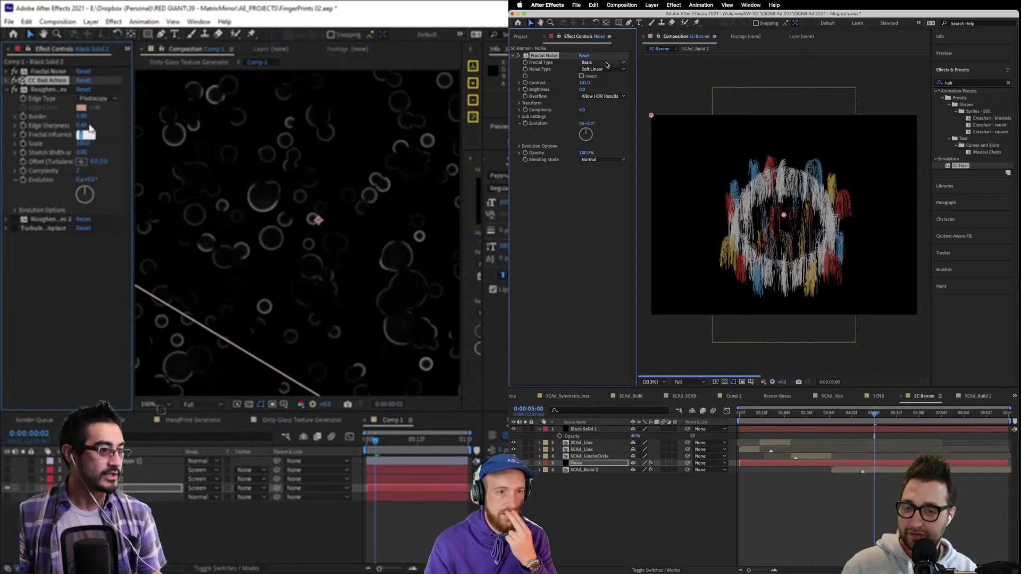
left_click(606, 64)
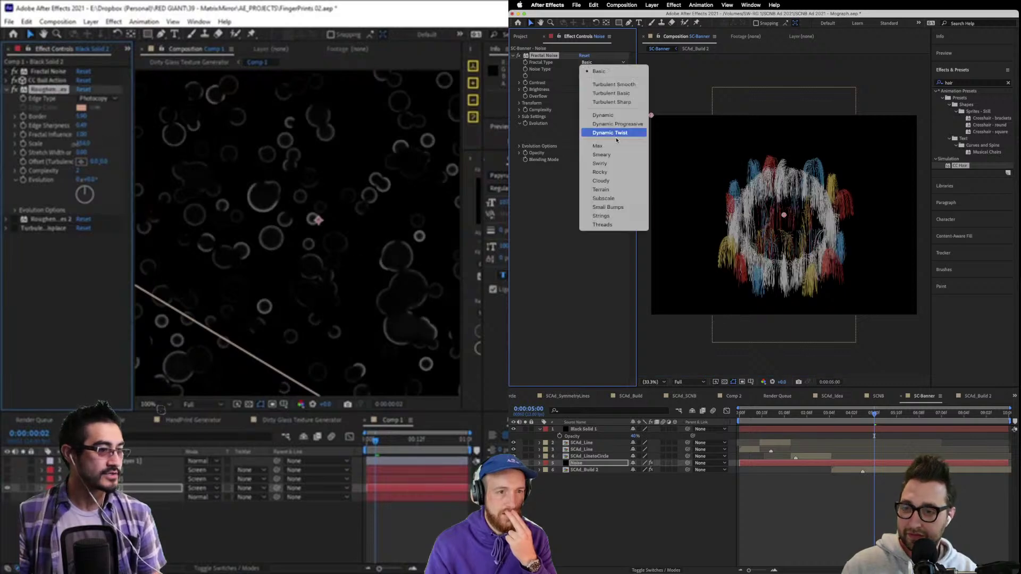
left_click(610, 116)
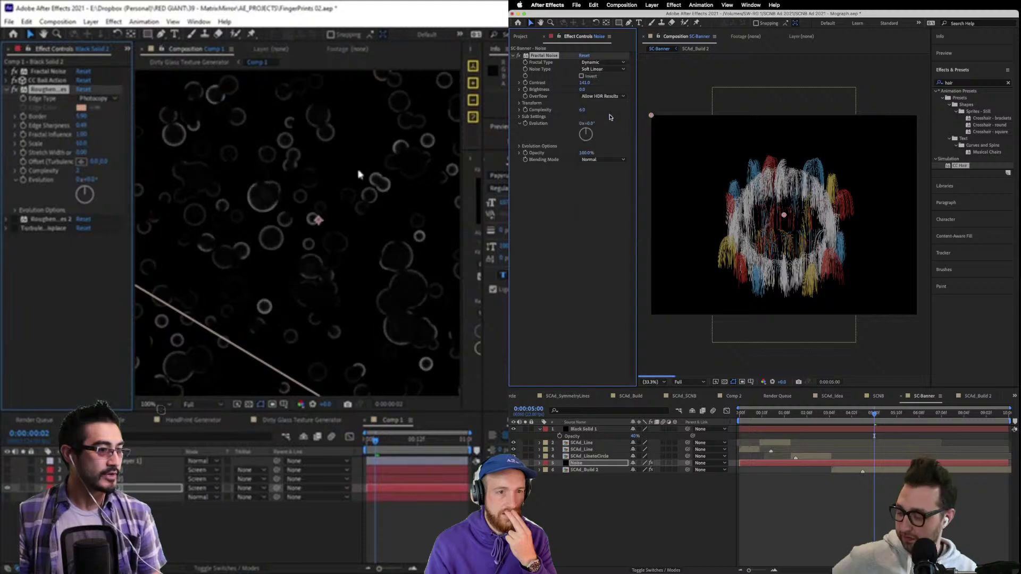
left_click(7, 89)
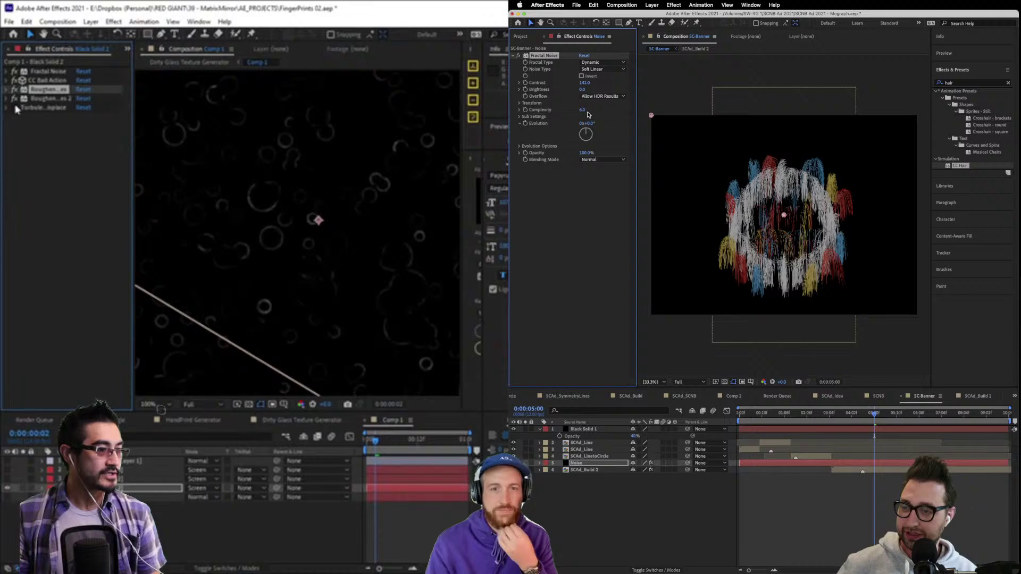
left_click_drag(588, 124, 645, 129)
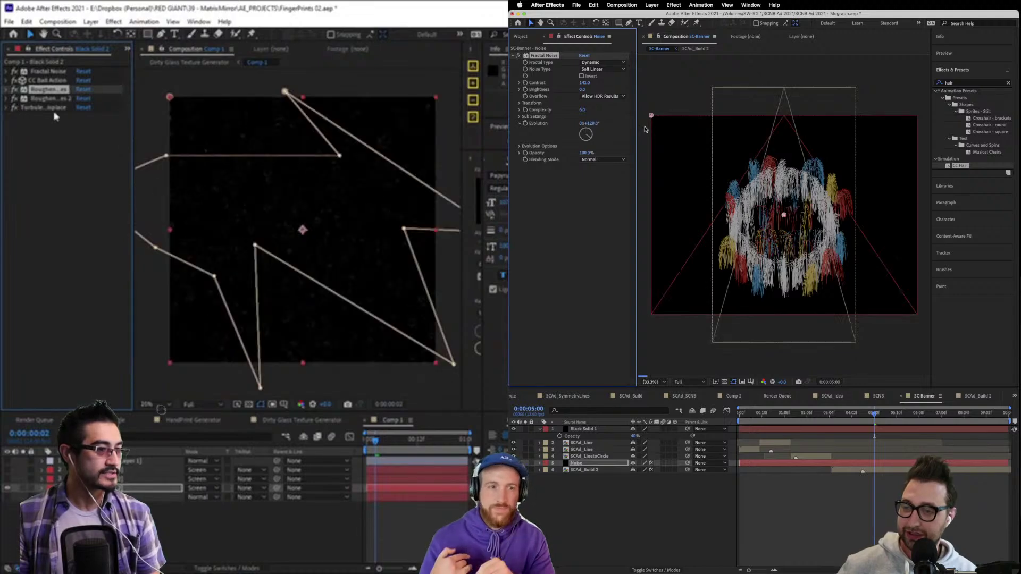
Toggle Comp 1 layer visibility and loop-preview its bubbles from 2 to 6 seconds.
left_click(43, 107)
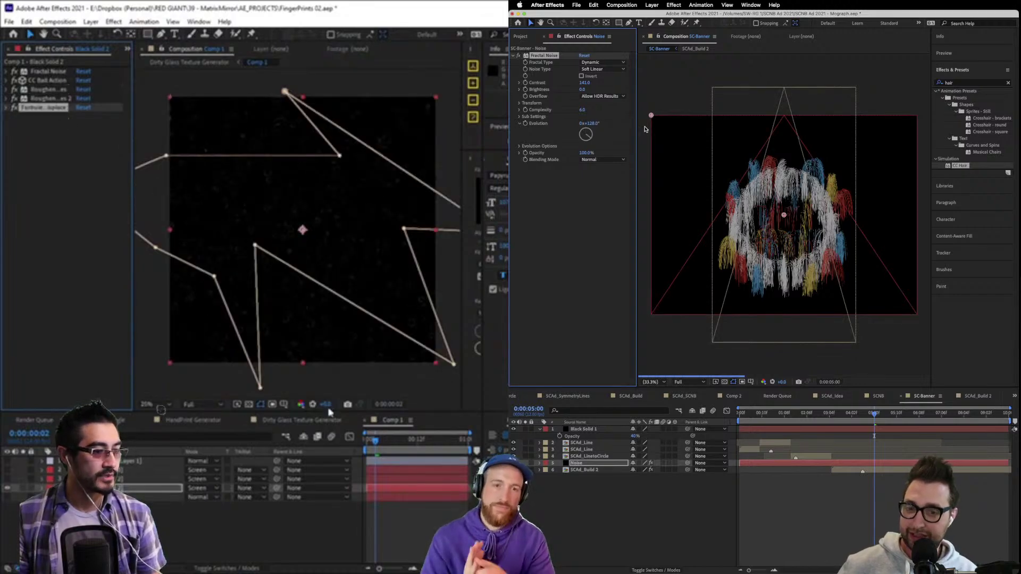
scroll(326, 214, "up", 2)
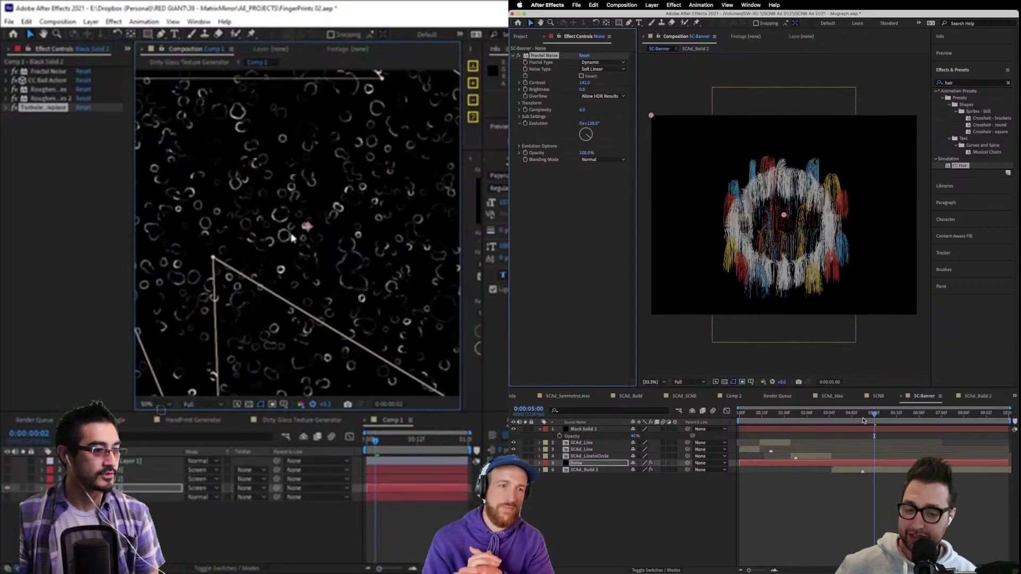
scroll(340, 264, "down", 2)
left_click(847, 413)
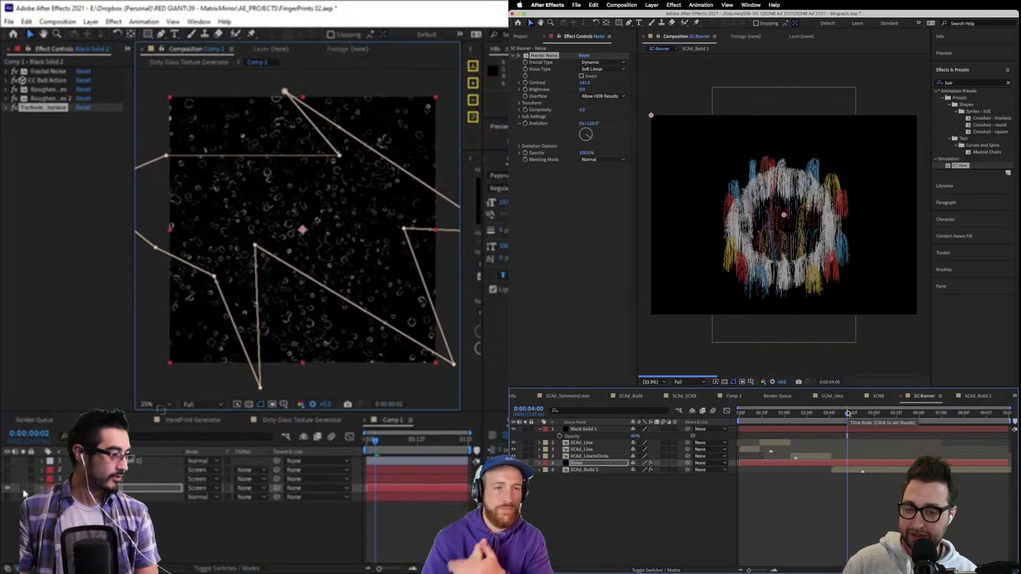
left_click(6, 473)
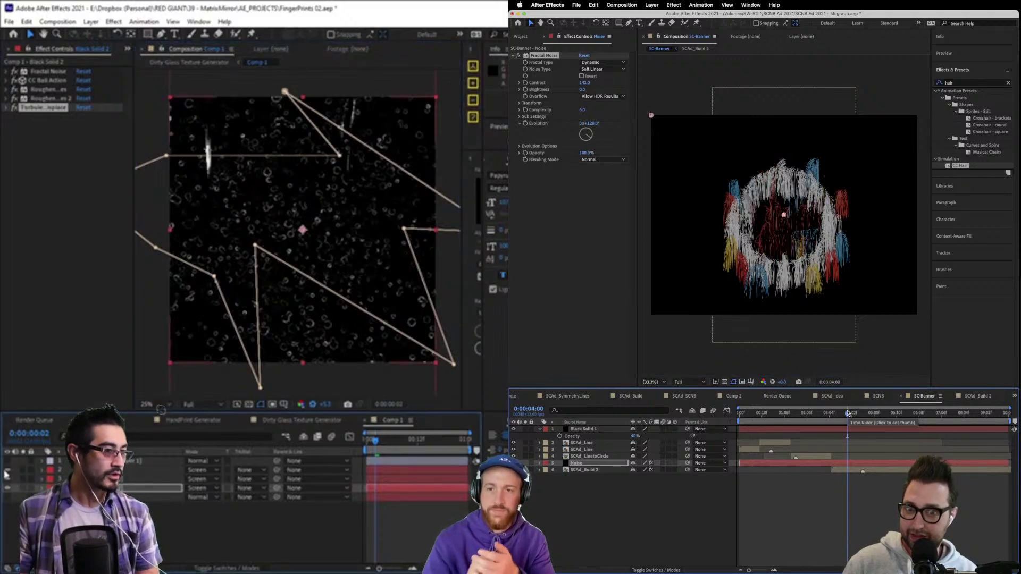
left_click(6, 470)
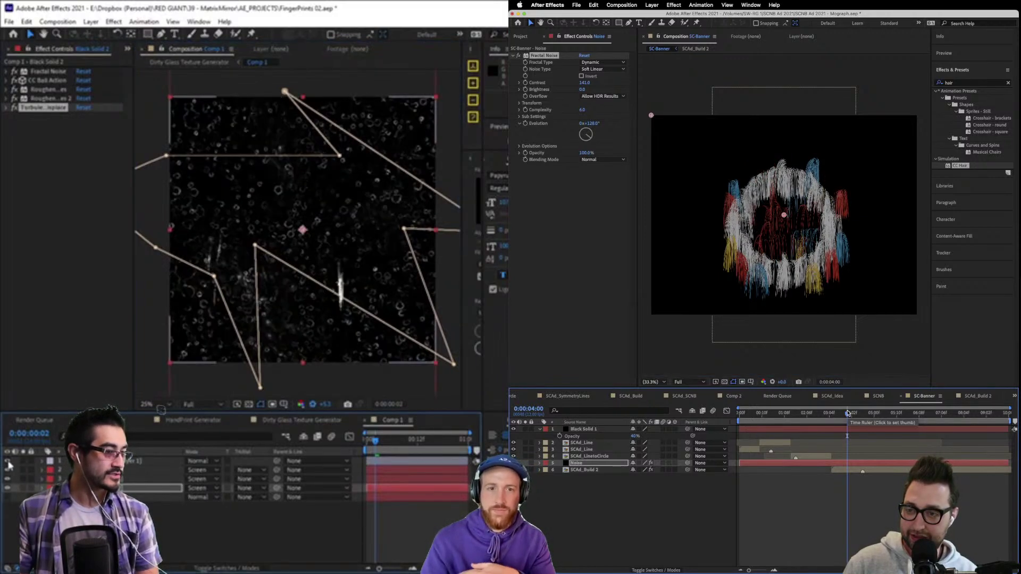
left_click_drag(387, 440, 427, 444)
key("space")
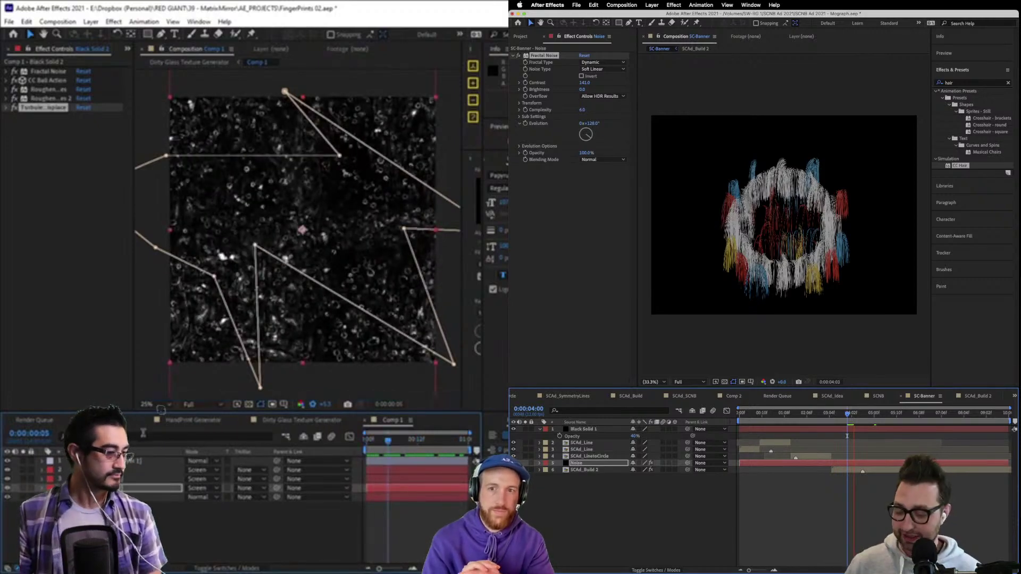
Switch from Dirty Glass Texture Generator to the Print Single comp and widen the effect area.
left_click(292, 421)
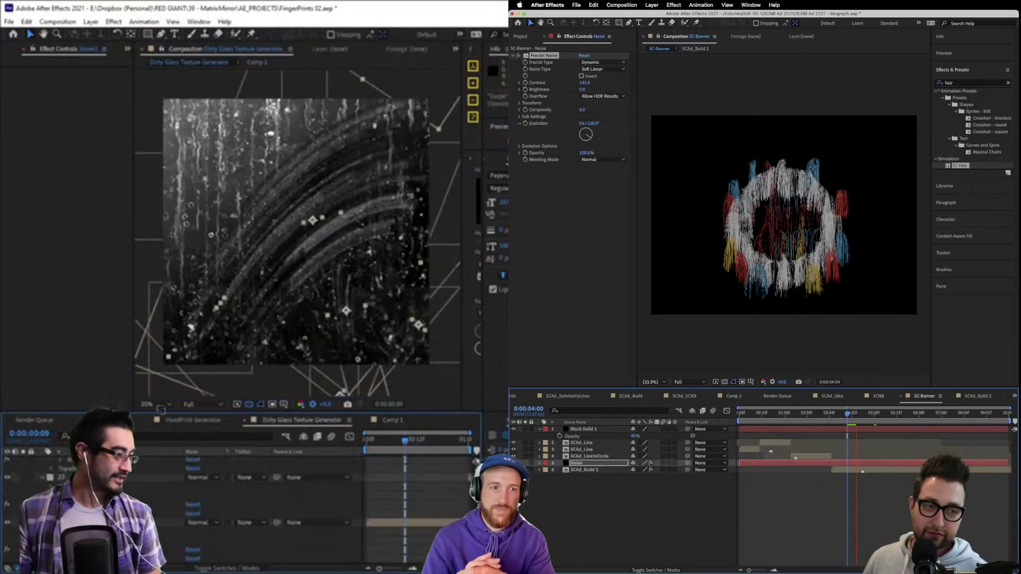
left_click(114, 420)
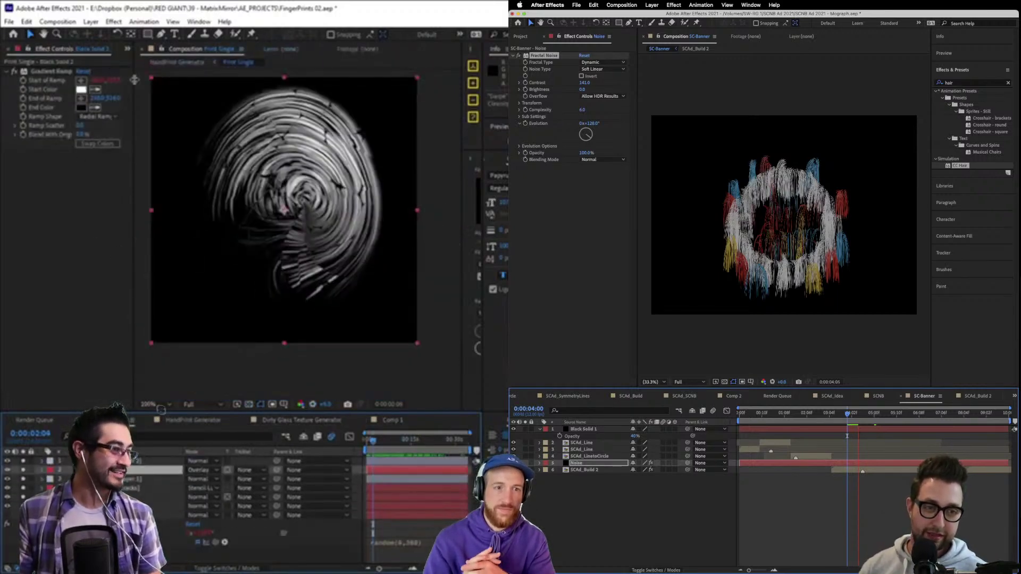
left_click_drag(137, 88, 194, 87)
Browse HandPrint Generator, Print Single, Comp 1 and Dirty Glass in the project, then open Swipe.
left_click(17, 49)
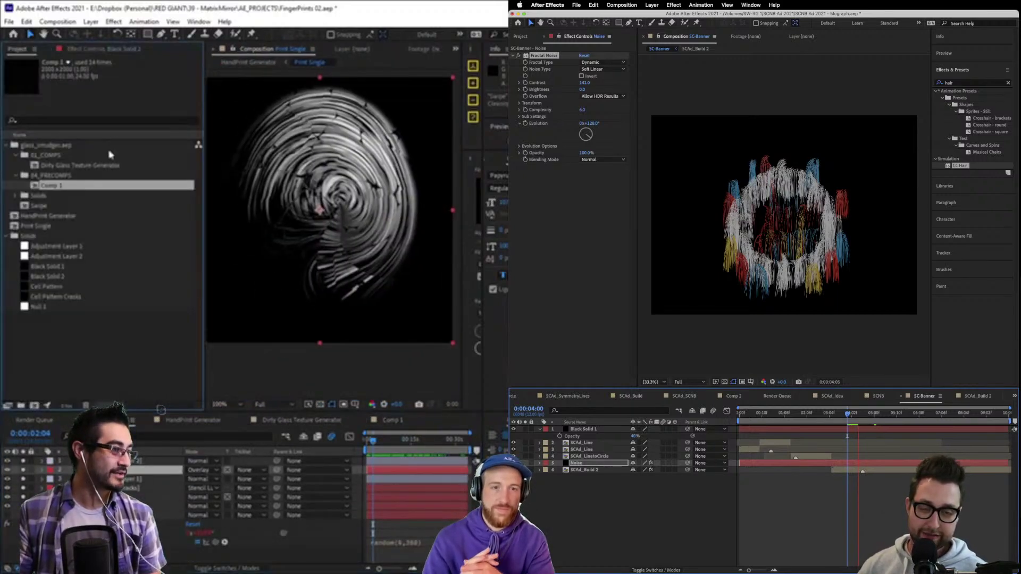
left_click(43, 216)
left_click(49, 226)
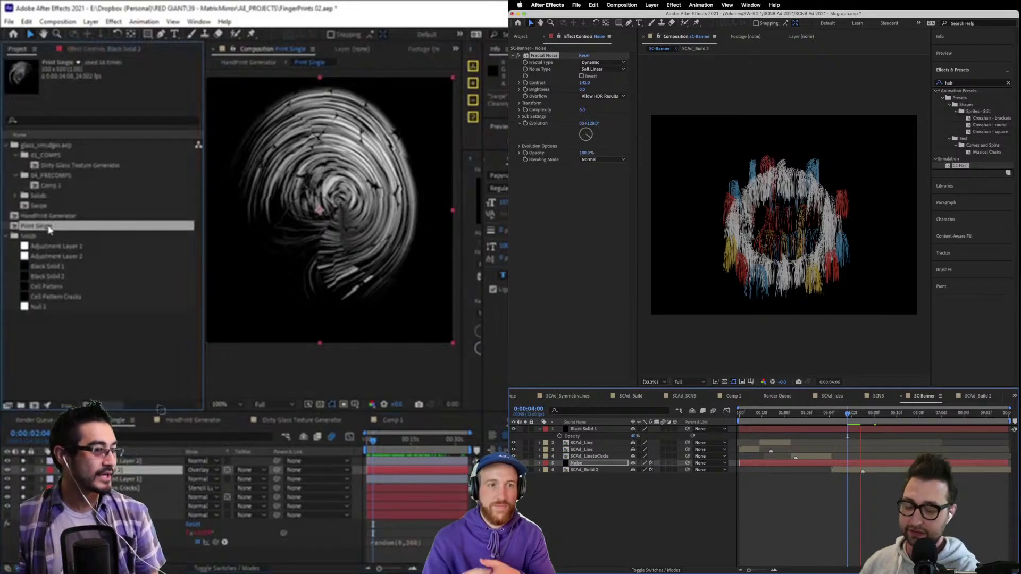
left_click(73, 216)
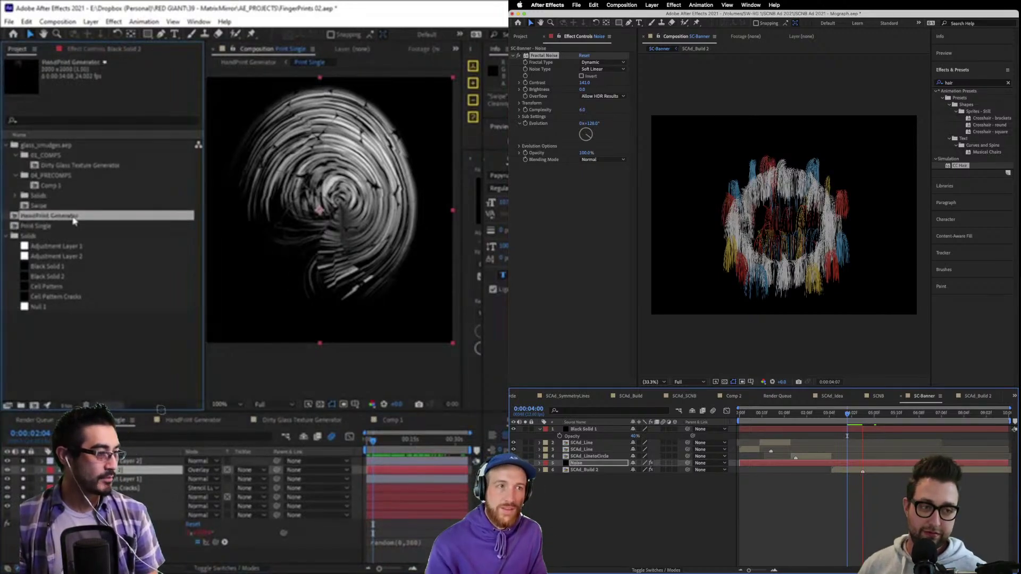
left_click(61, 190)
left_click(52, 228)
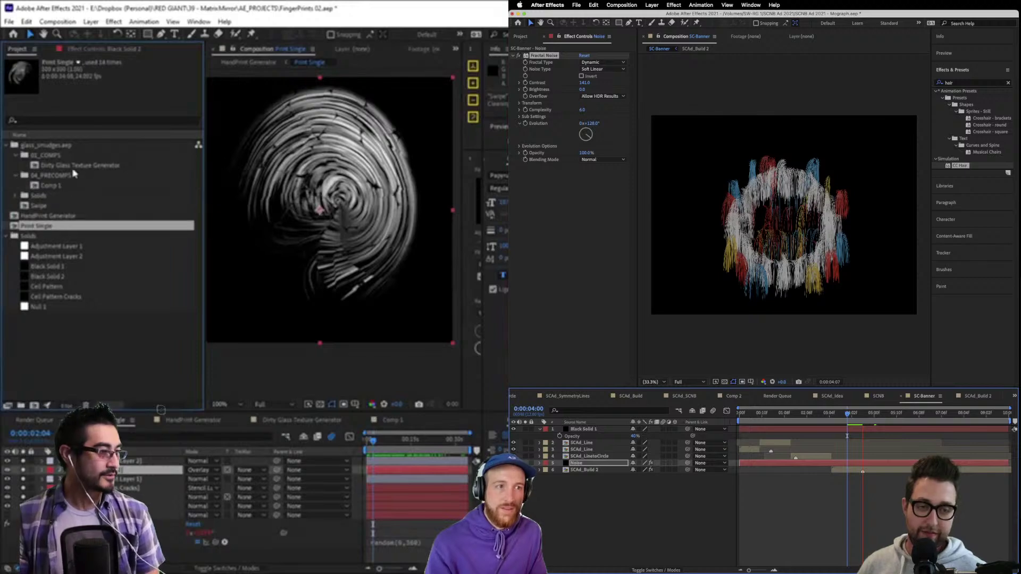
left_click(75, 166)
left_click(63, 203)
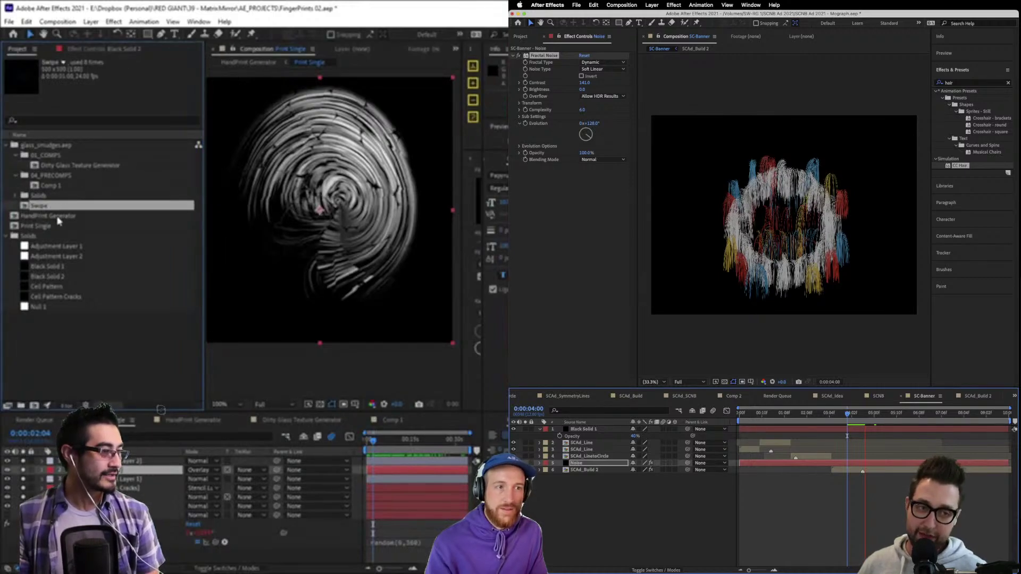
left_click(57, 217)
left_click(50, 229)
left_click(57, 218)
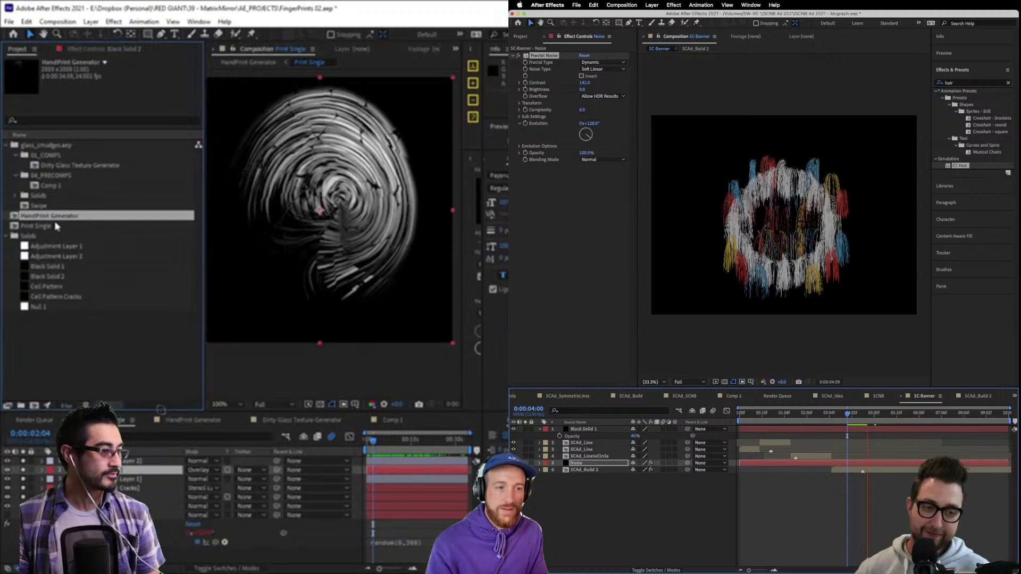
left_click(57, 230)
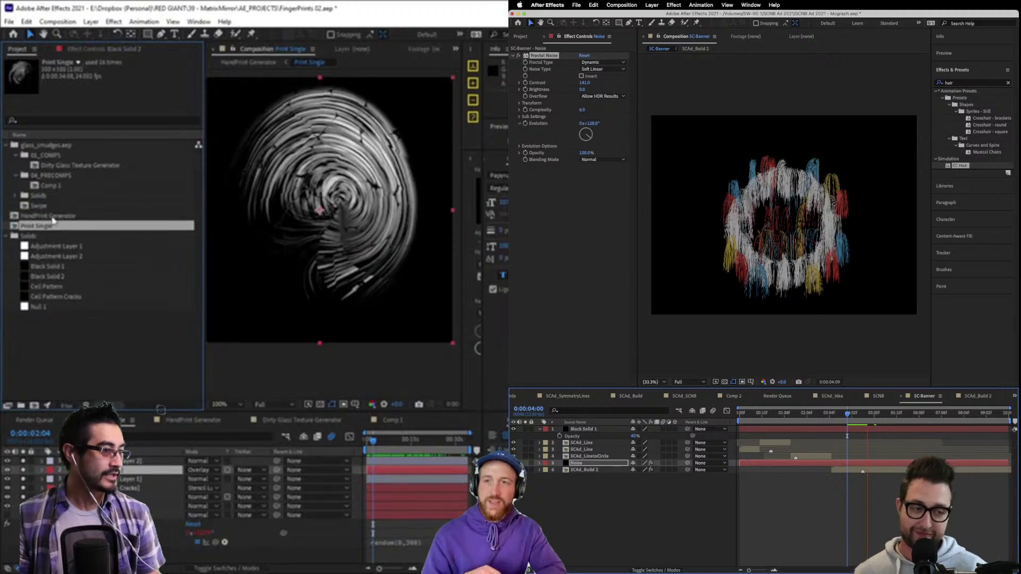
left_click(57, 216)
double_click(58, 206)
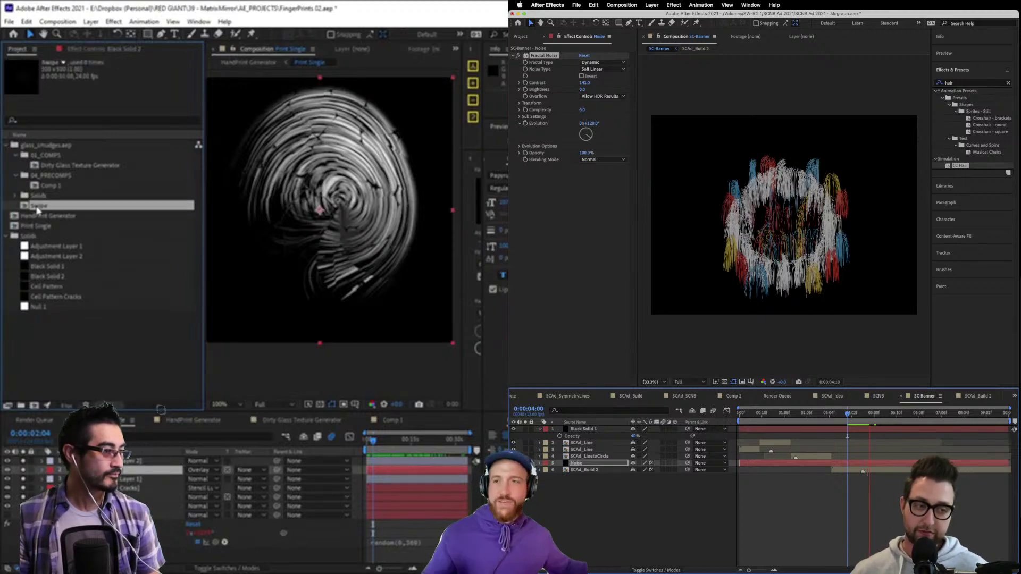
Scrub and play the Swipe precomp with raised viewer exposure, then select the Swipe layer to reveal its mask.
left_click_drag(371, 439, 406, 447)
mouse_move(396, 404)
left_mouse_down()
mouse_move(431, 411)
mouse_move(403, 417)
mouse_move(395, 410)
mouse_move(404, 405)
left_mouse_up()
key("Page_Down")
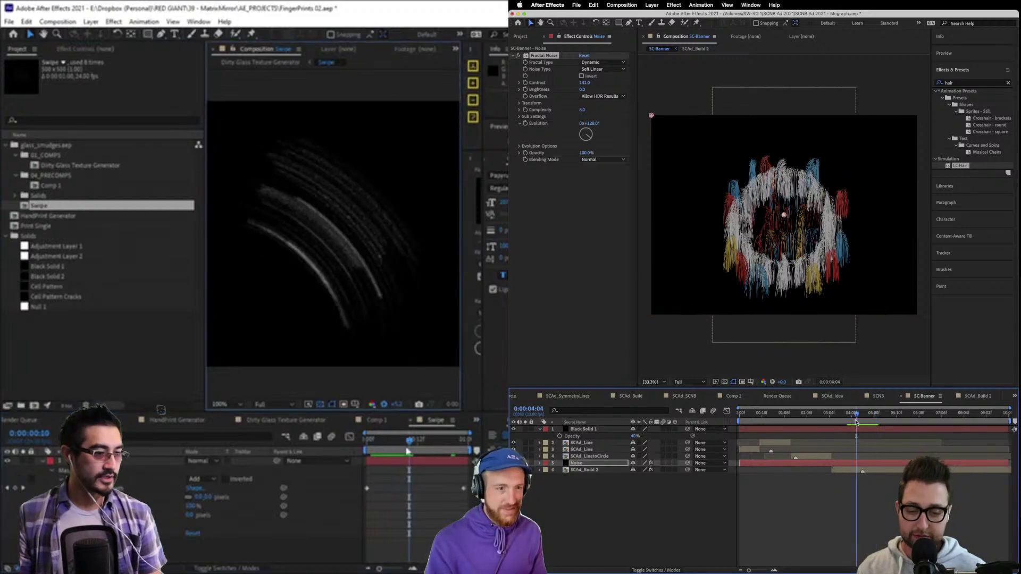
key("Home")
key("space")
key("End")
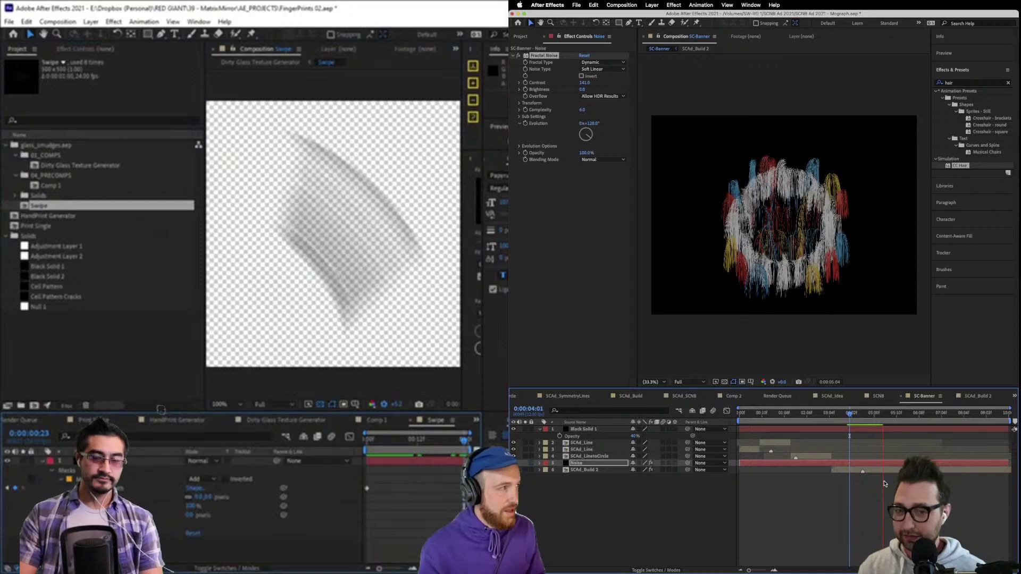
key("space")
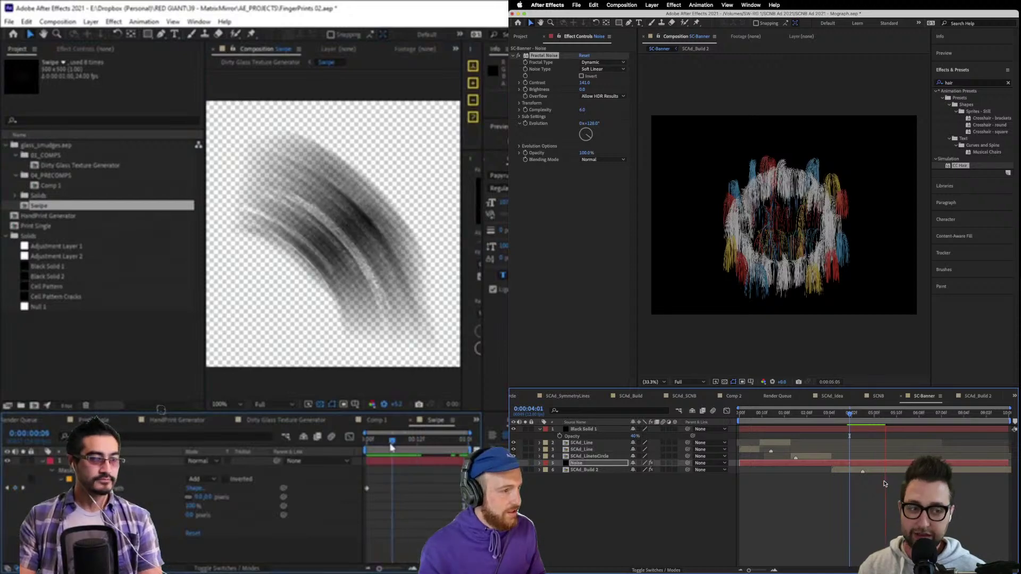
left_click(320, 250)
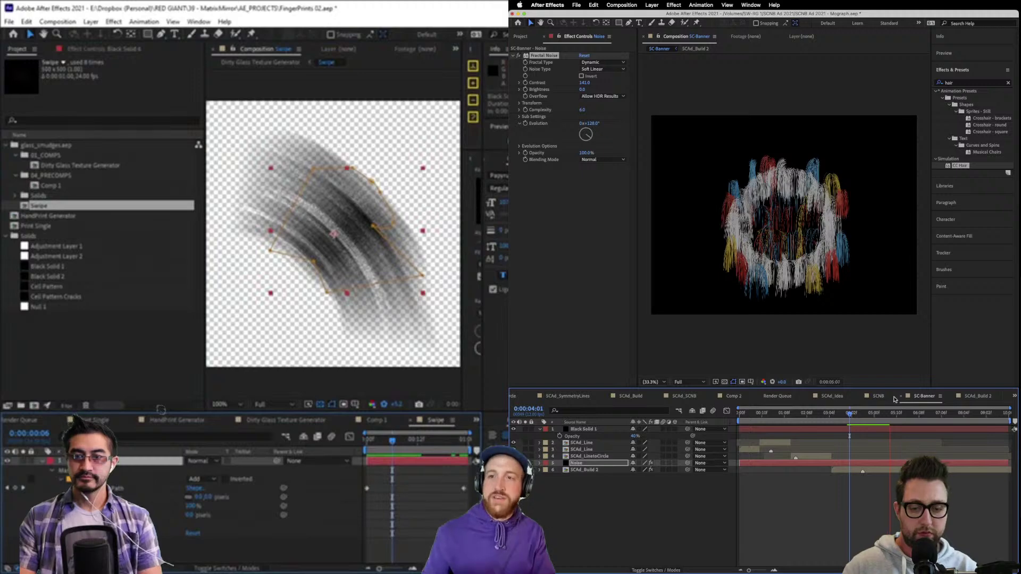
Preview the SC-Banner hair animation between 0:00:04:03 and 0:00:05:07.
left_click(859, 414)
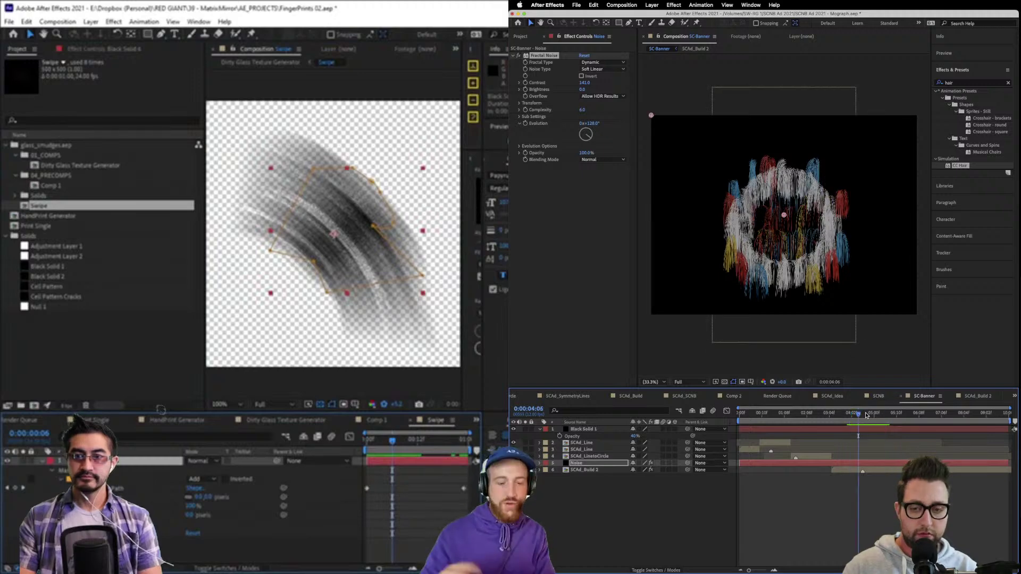
left_click(883, 414)
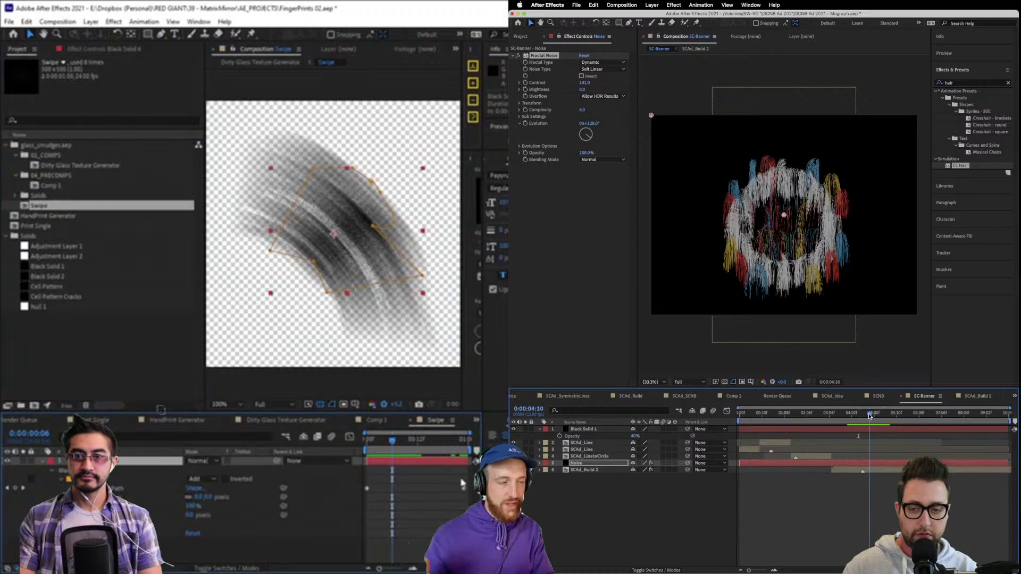
left_click(869, 413)
key("space")
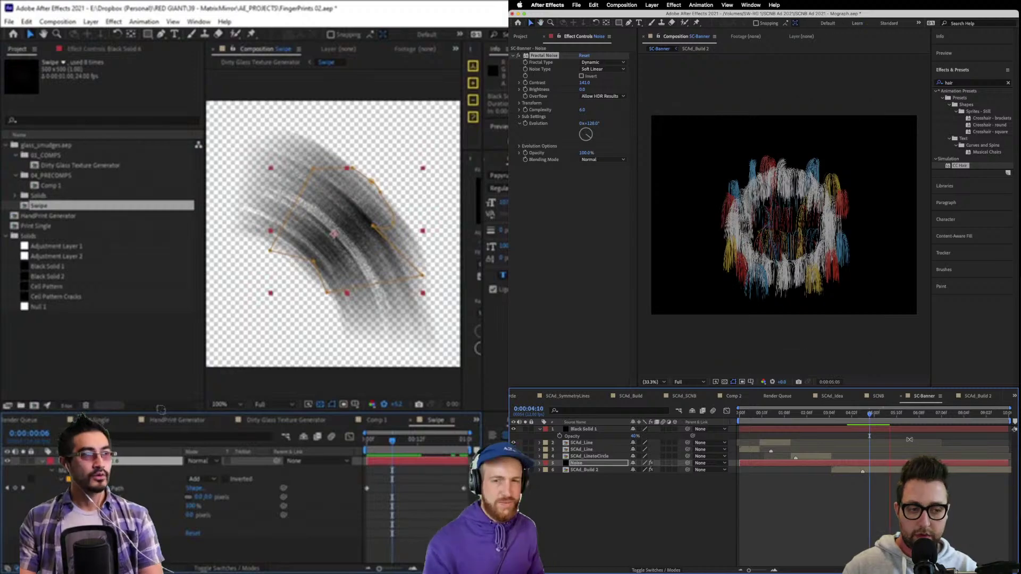
key("space")
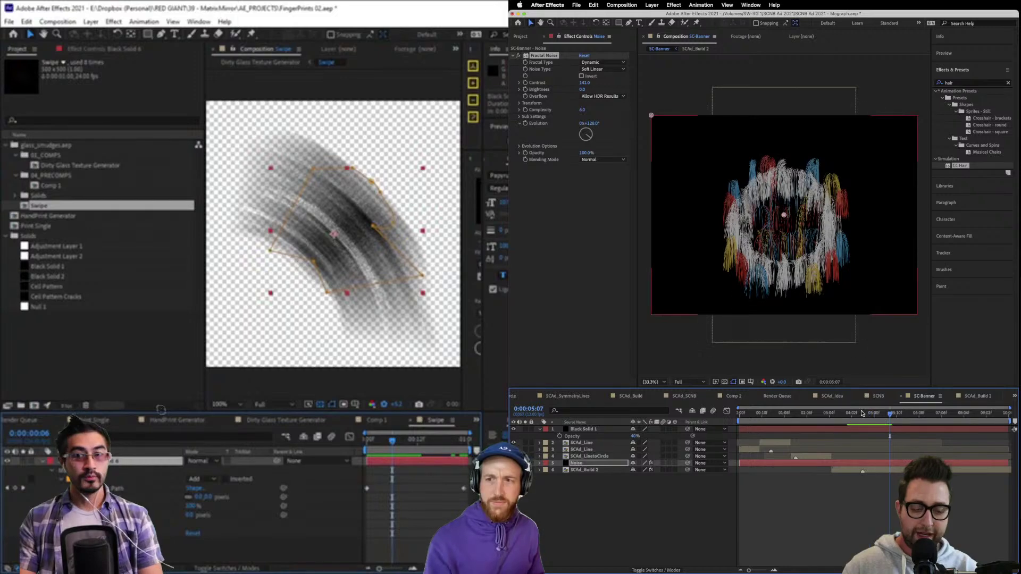
left_click(871, 414)
left_click(861, 415)
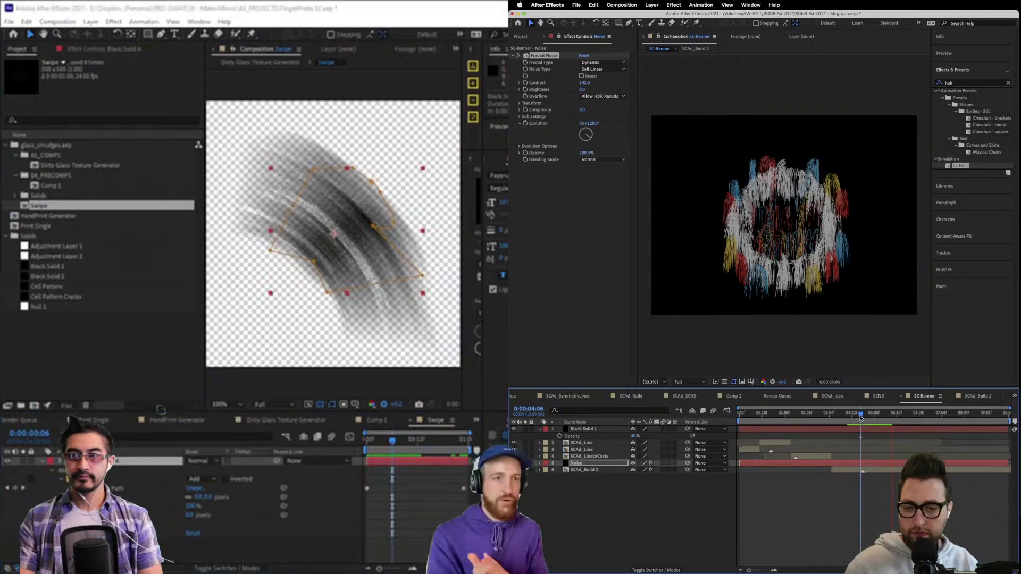
left_click_drag(861, 417, 854, 415)
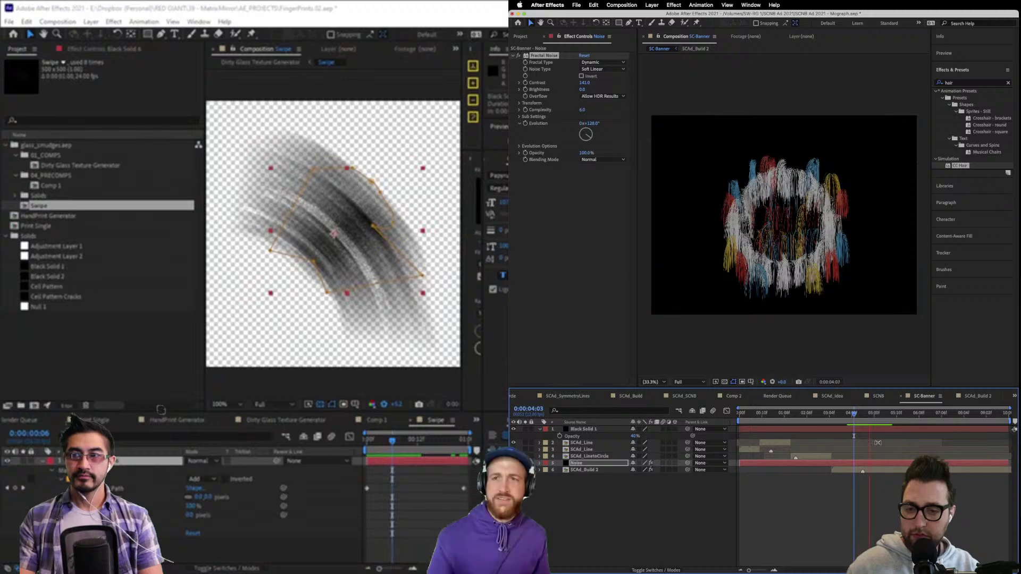
left_click(889, 413)
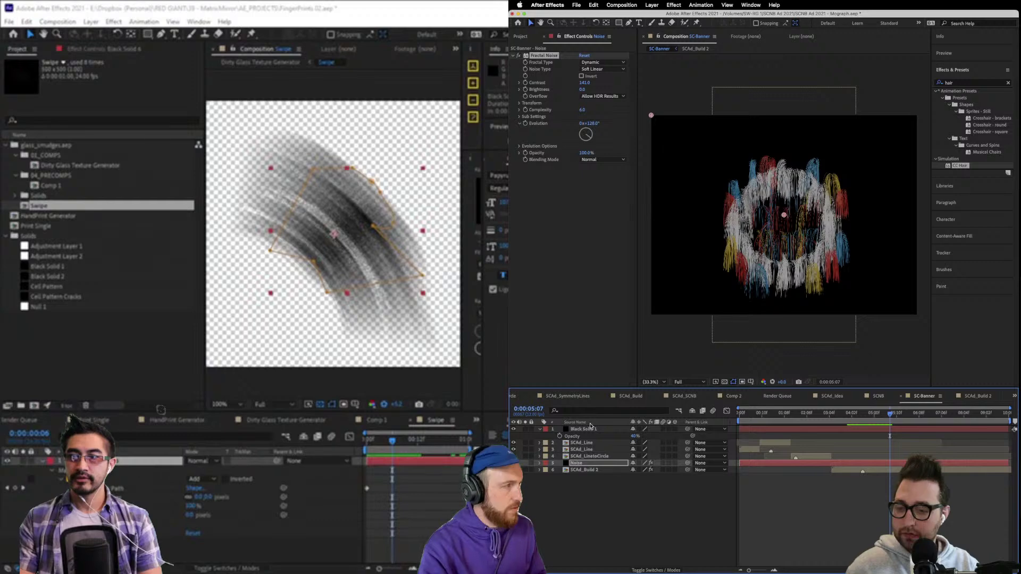
Delete the Noise layer and remove CC Hair from SCAd_Build 2.
double_click(581, 464)
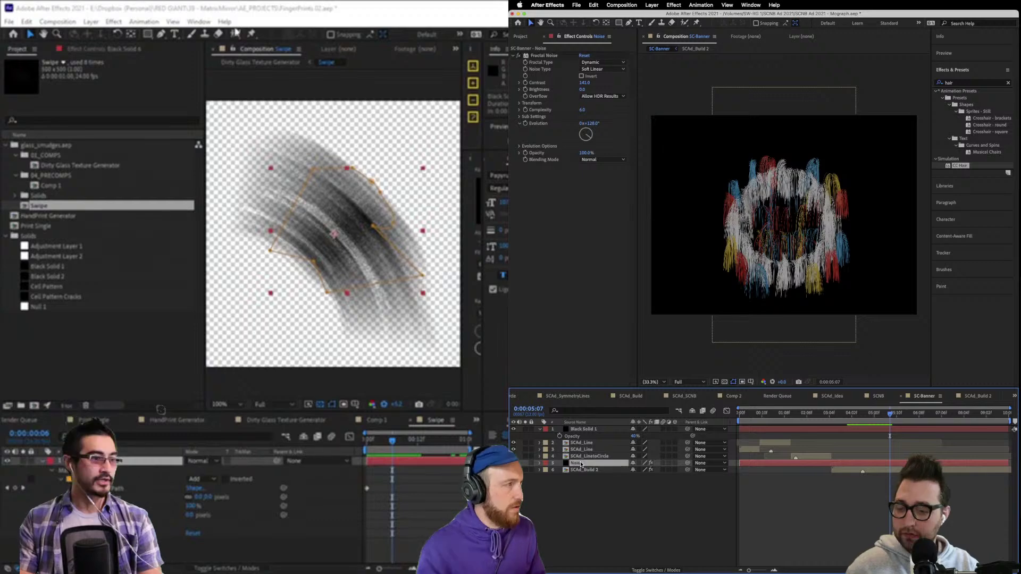
key("Delete")
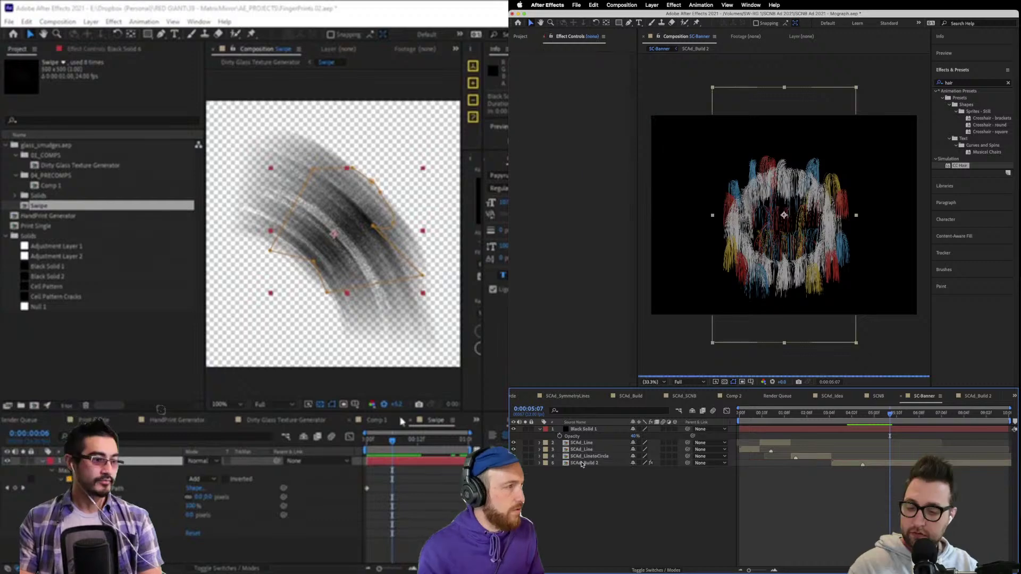
left_click(582, 465)
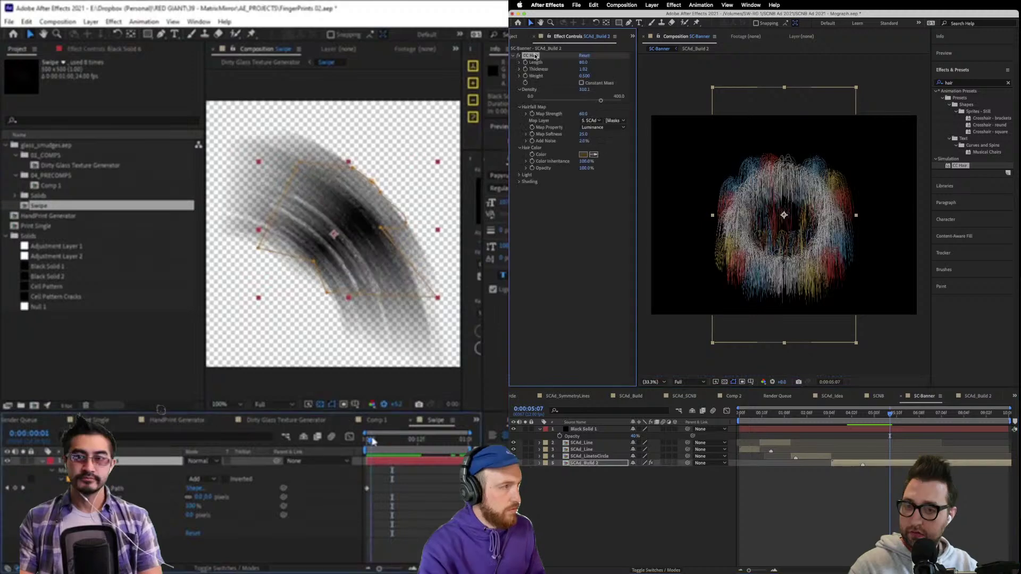
key("Delete")
Search Effects & Presets for Foam and apply it to the SCAd_Build 2 layer.
left_click(958, 83)
type("fo")
left_click_drag(453, 435, 375, 455)
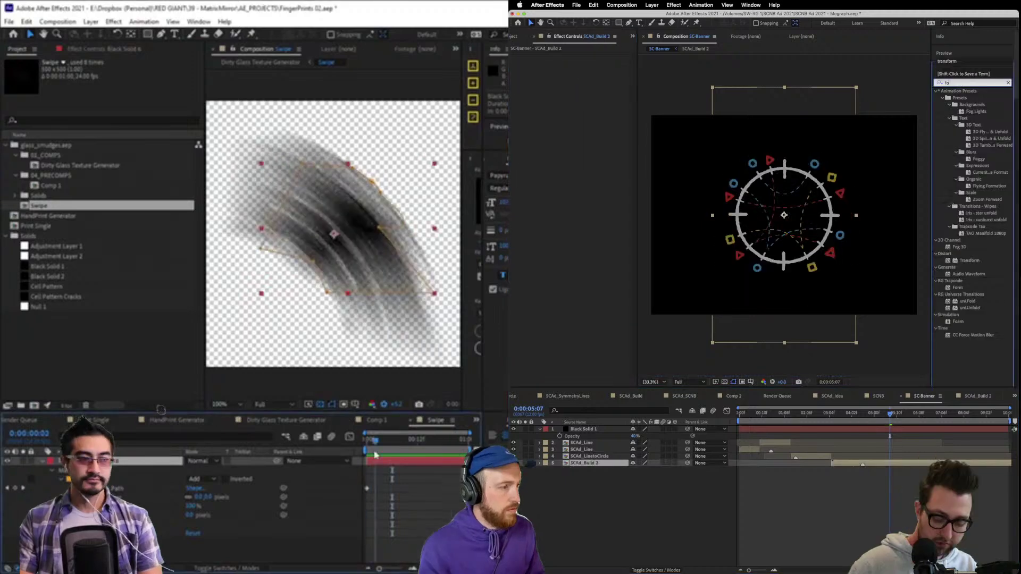
type("am")
left_click(583, 472)
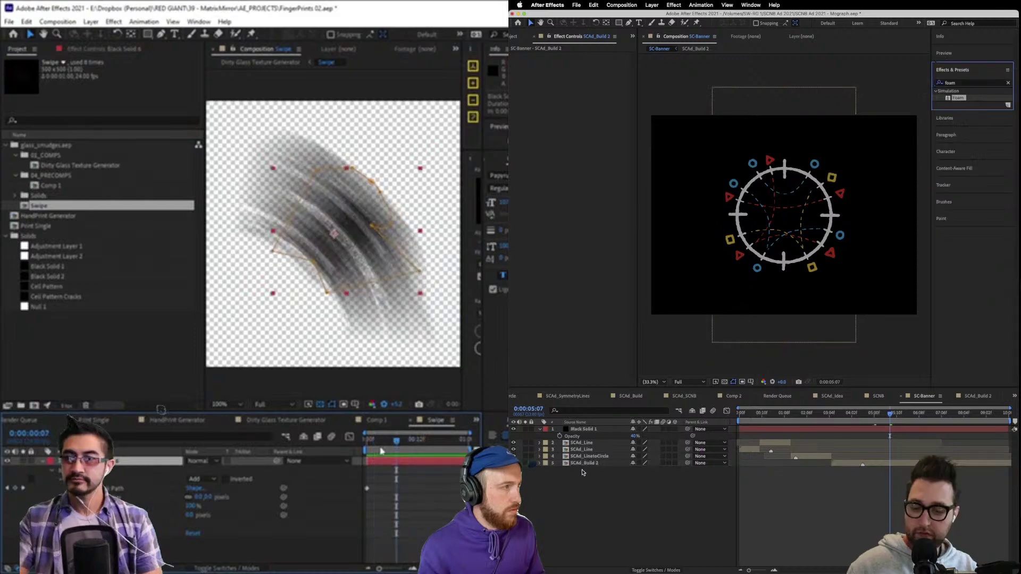
left_click_drag(583, 472, 581, 462)
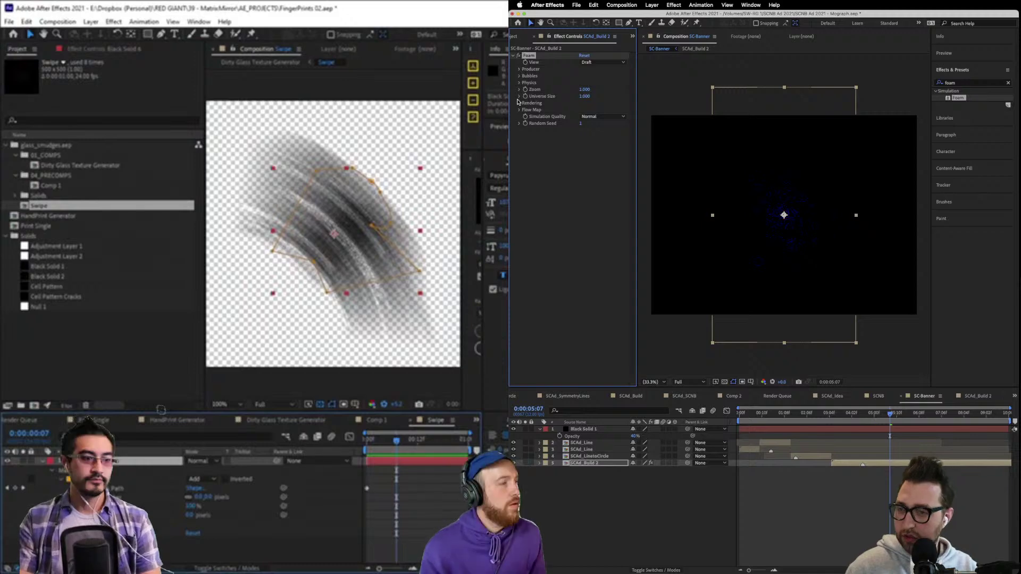
left_click(519, 103)
Create a new composition, Comp 2, and enlarge the composition viewer.
left_click(57, 21)
left_click(85, 34)
left_click(520, 76)
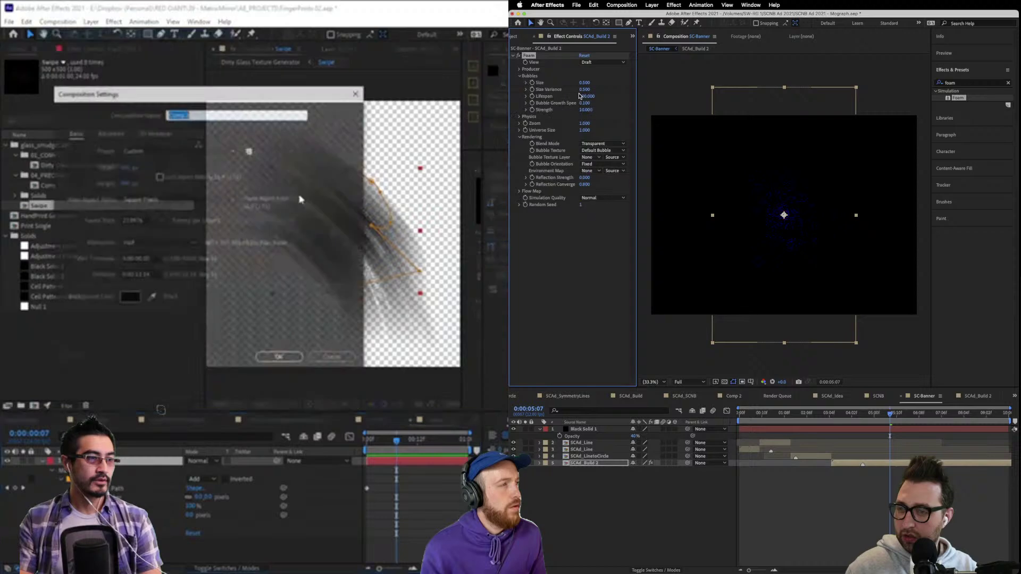
left_click(279, 358)
left_click(519, 69)
left_click_drag(208, 180, 94, 183)
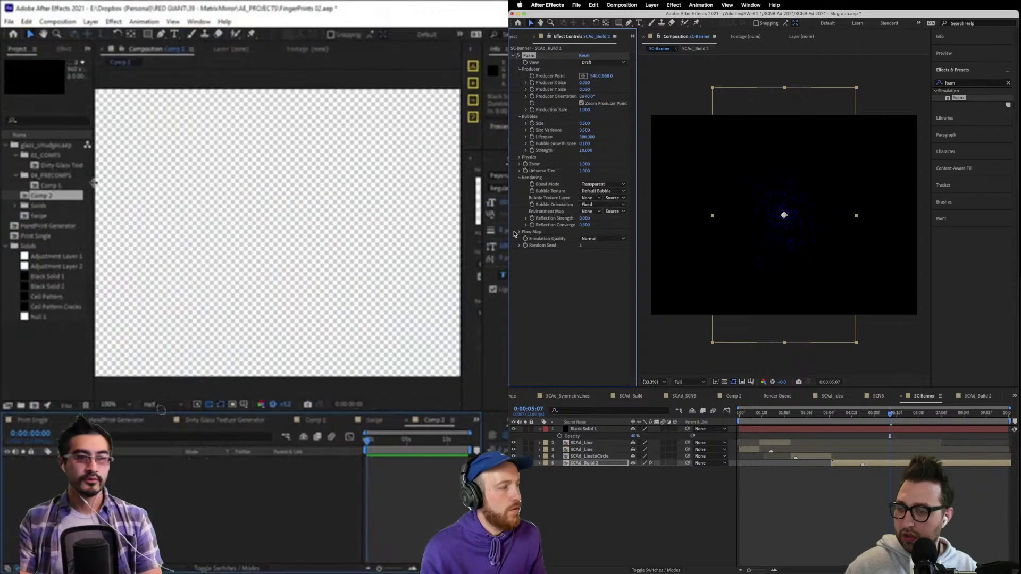
Add a black solid to Comp 2 and apply Foam to it through the quick effect search.
left_click(90, 21)
mouse_move(105, 34)
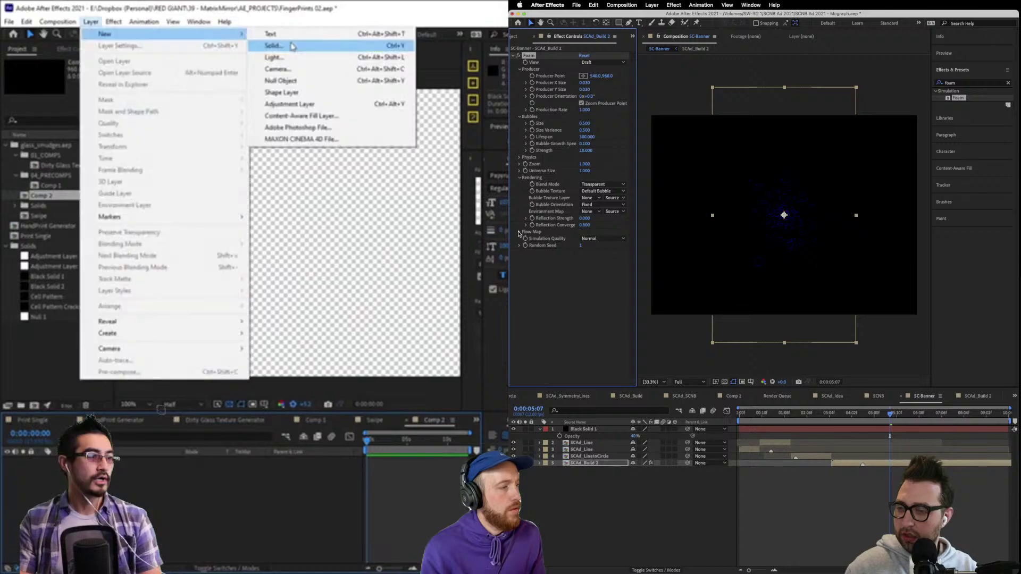
left_click(292, 46)
left_click(519, 232)
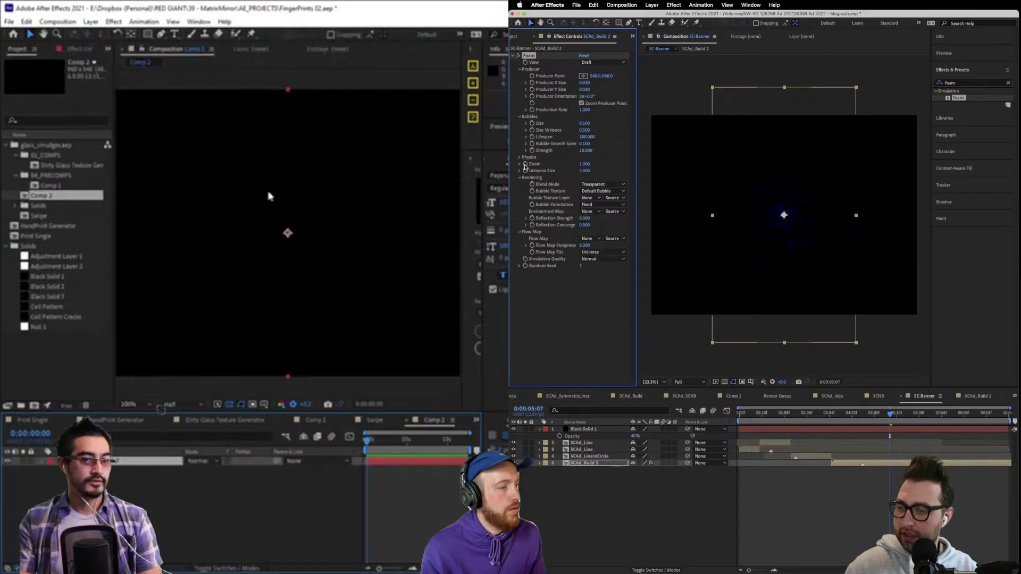
key("ctrl+space")
type("foam")
key("Return")
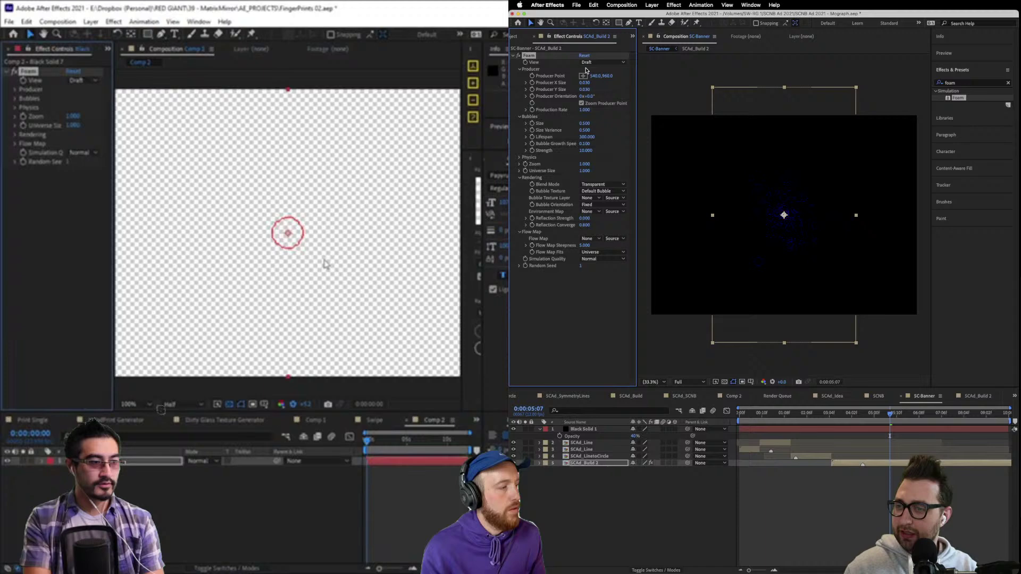
left_click(587, 63)
Set Foam's View to Rendered and preview the bubbles around six seconds.
left_click(605, 88)
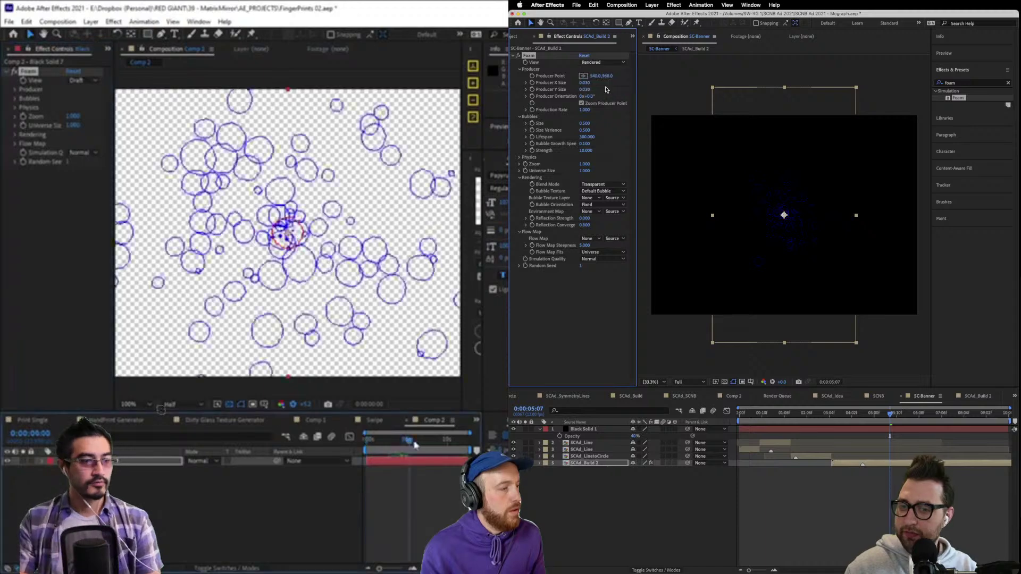
left_click(89, 154)
key("space")
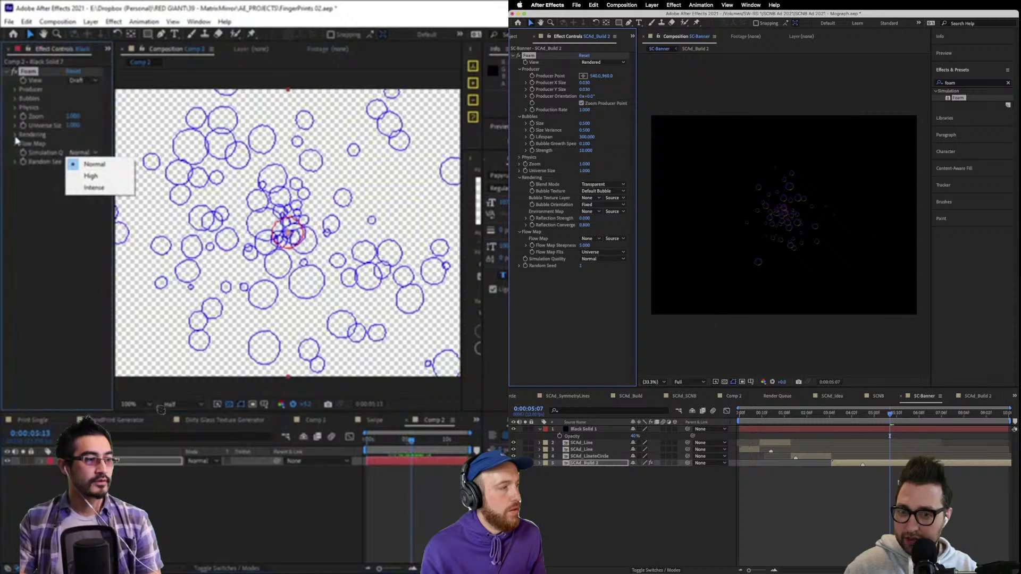
left_click(15, 89)
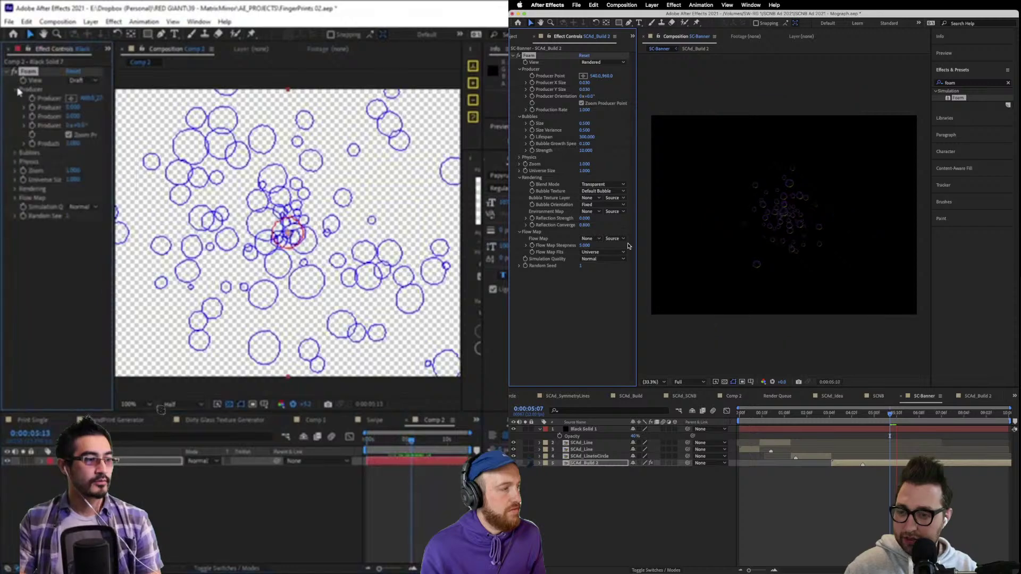
scroll(314, 235, "down", 1)
left_click(370, 443)
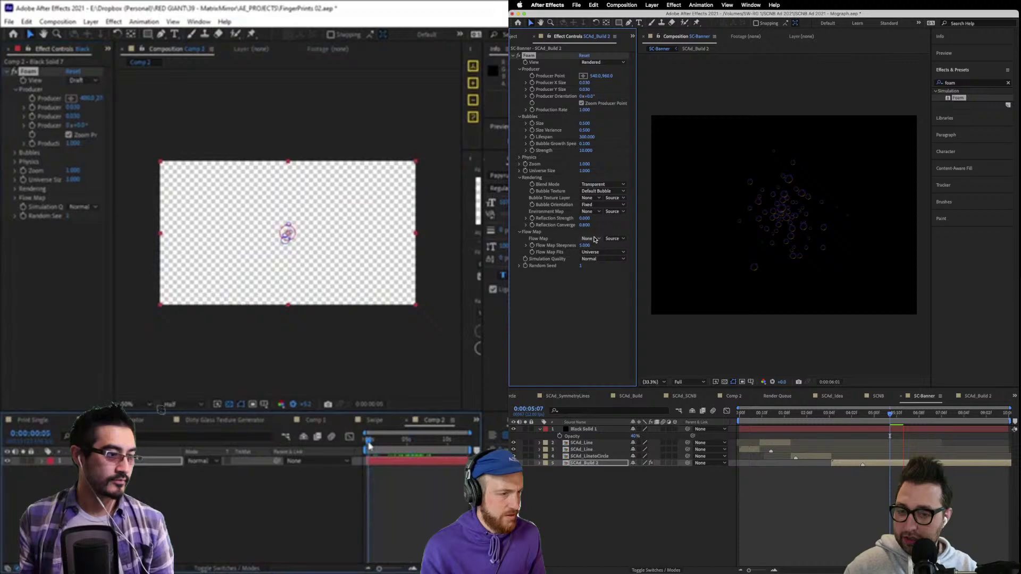
mouse_move(370, 444)
left_mouse_down()
mouse_move(420, 439)
mouse_move(390, 440)
left_mouse_up()
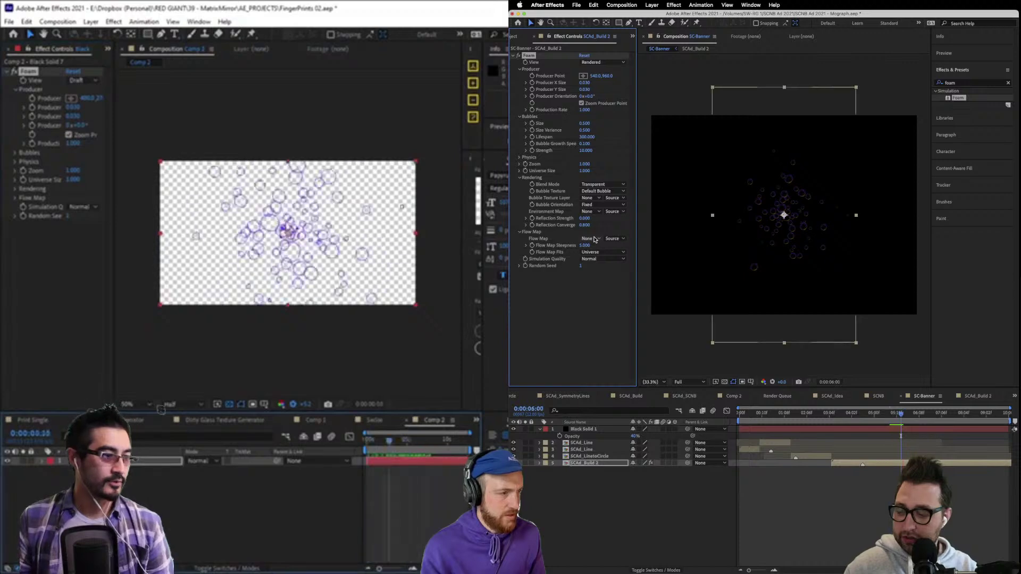
scroll(287, 234, "up", 3)
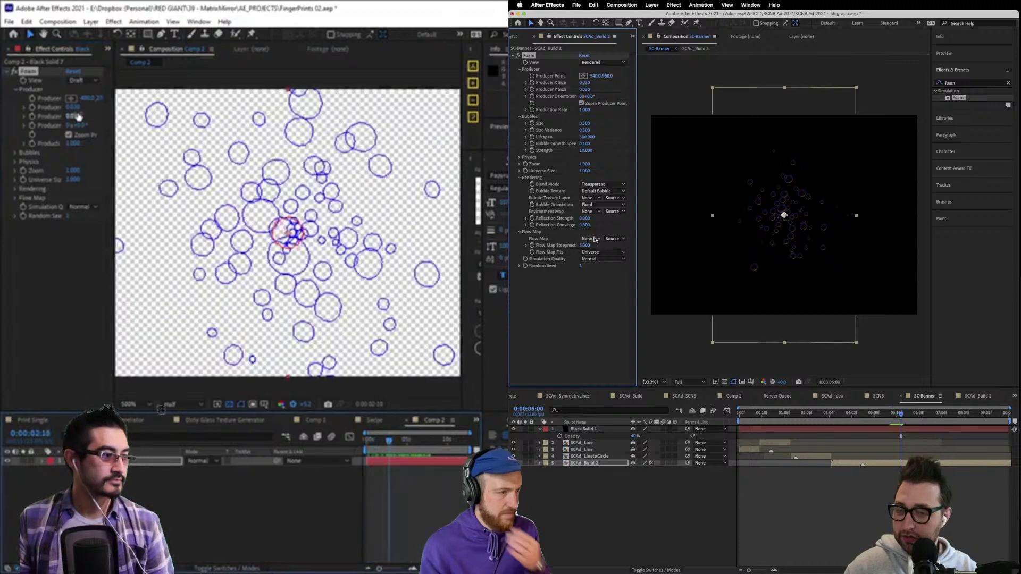
Stretch Producer X Size from 0.030 to 0.089 and lower Bubble Growth Speed.
left_click_drag(75, 107, 103, 110)
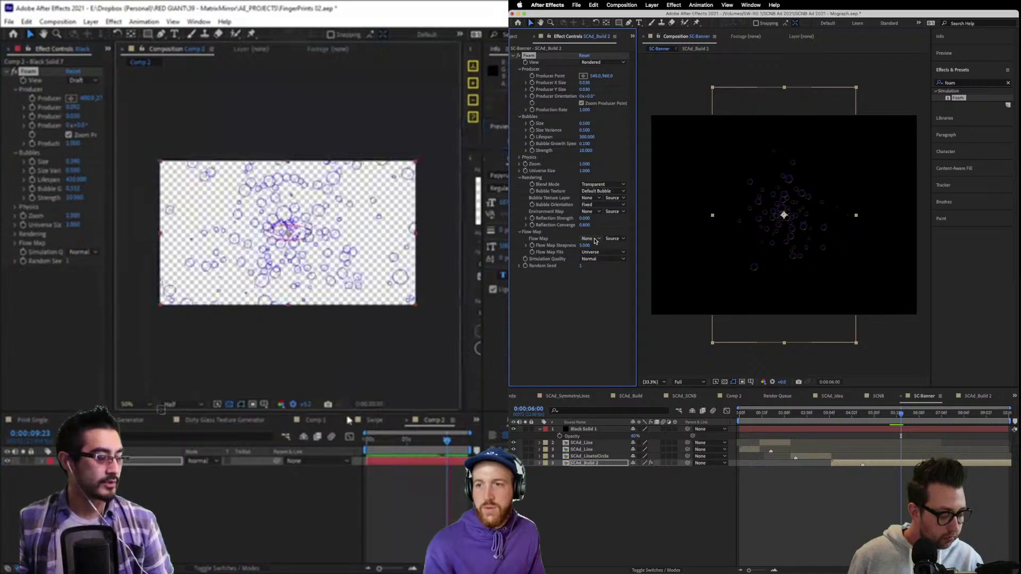
left_click(419, 442)
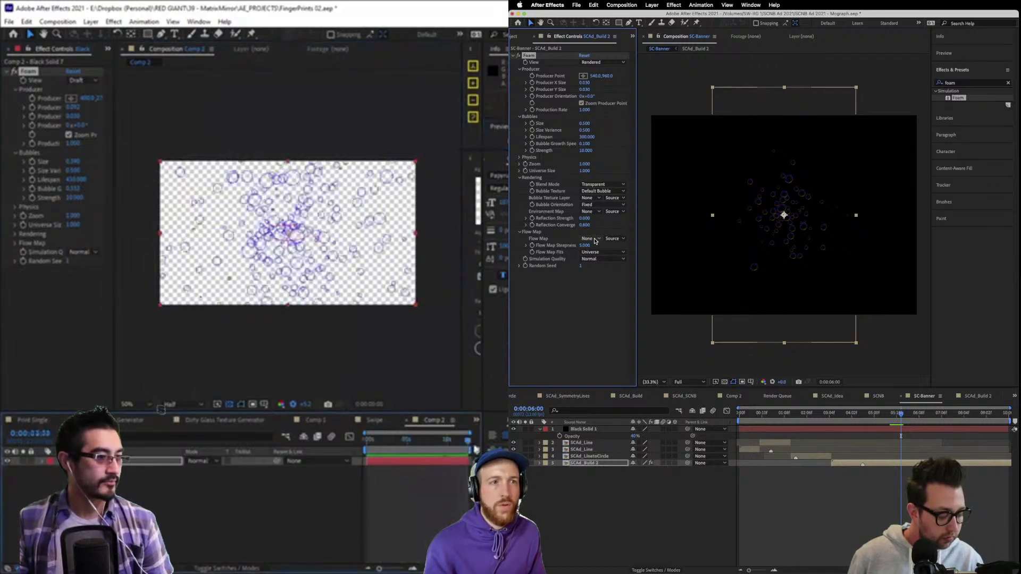
key("/")
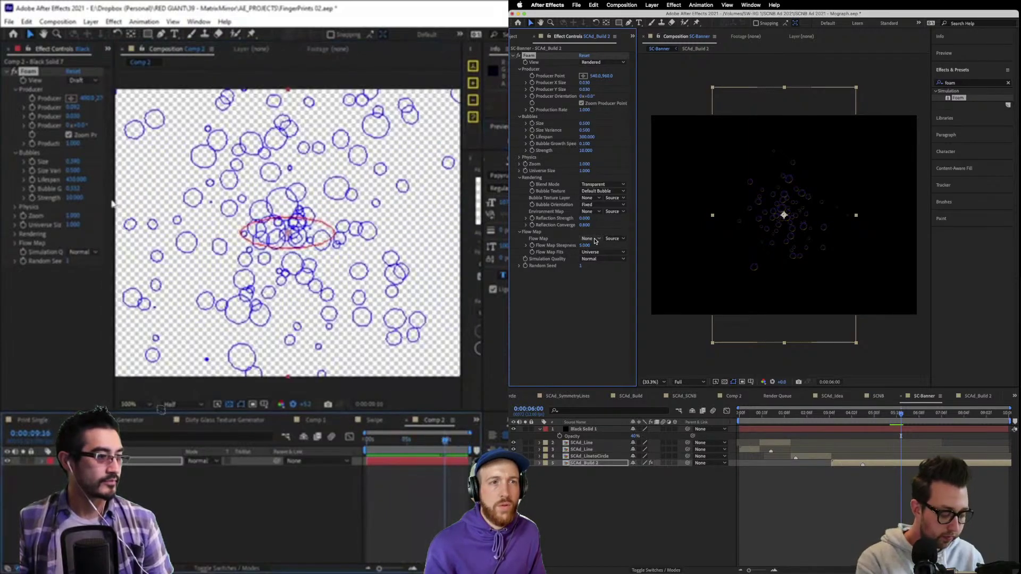
left_click_drag(75, 190, 2, 314)
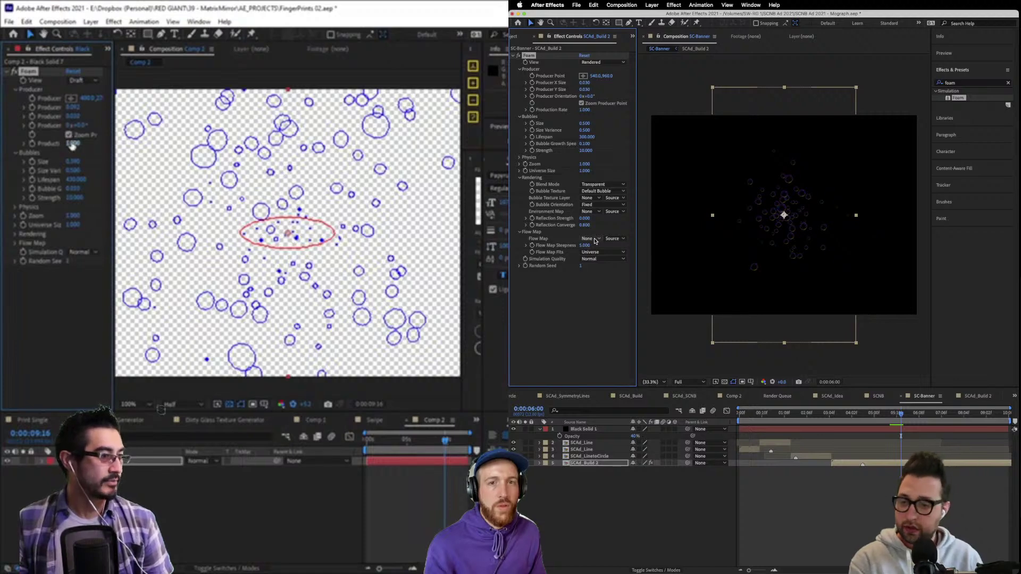
left_click(16, 243)
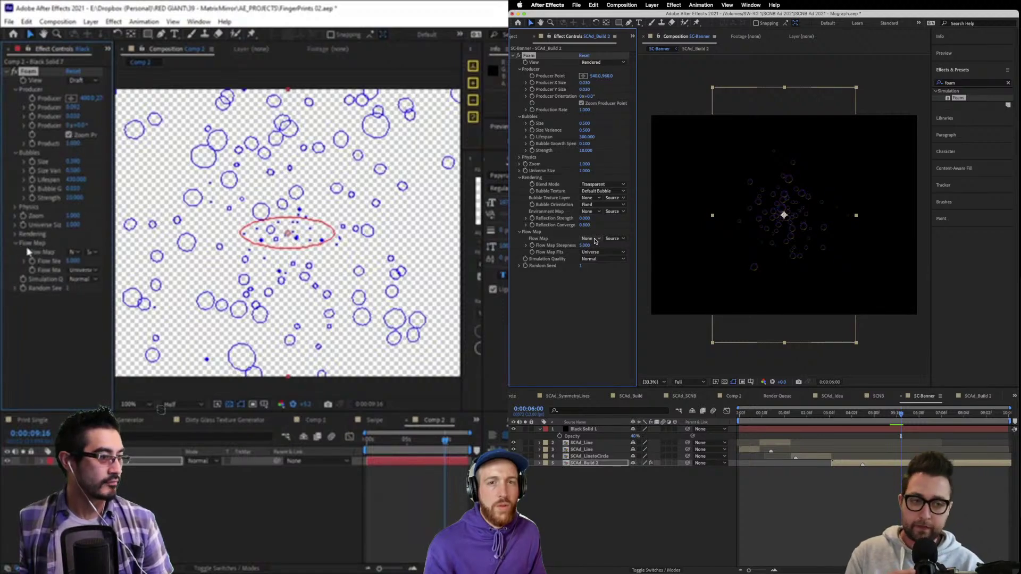
left_click_drag(113, 261, 218, 272)
Add a new black solid layer to Comp 2.
left_click(143, 259)
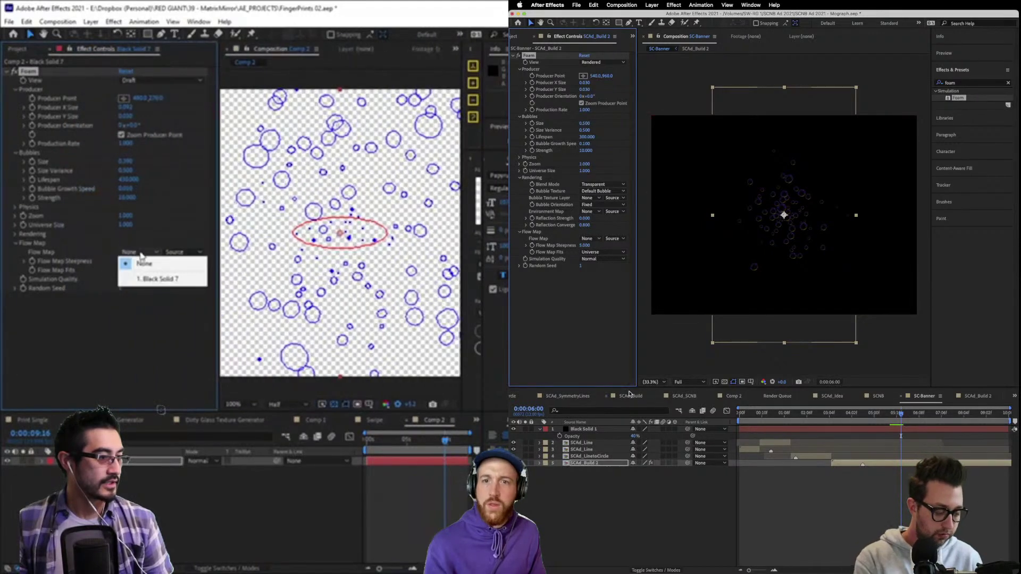
left_click(139, 264)
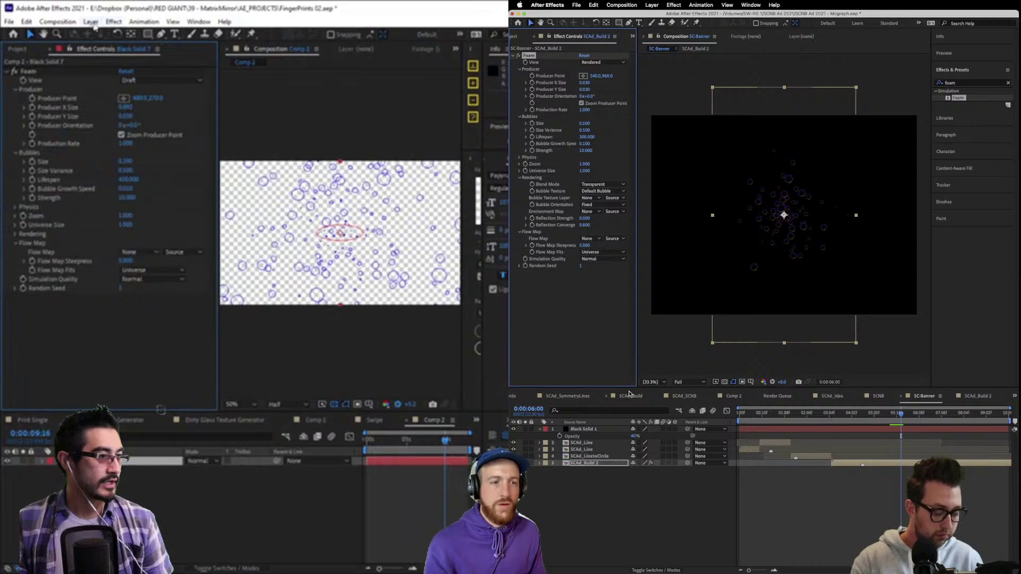
left_click(91, 22)
mouse_move(107, 33)
left_click(274, 47)
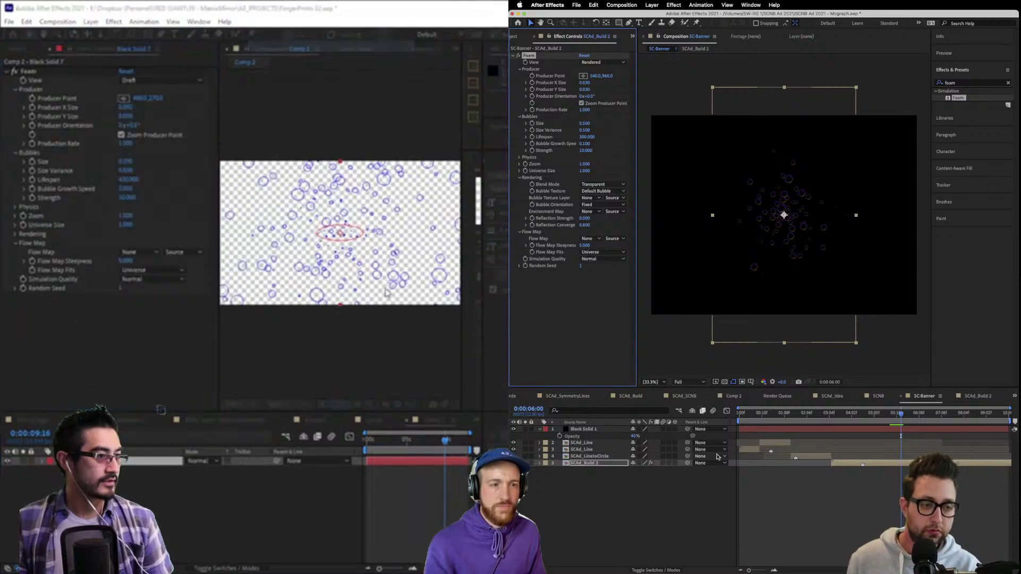
key("Return")
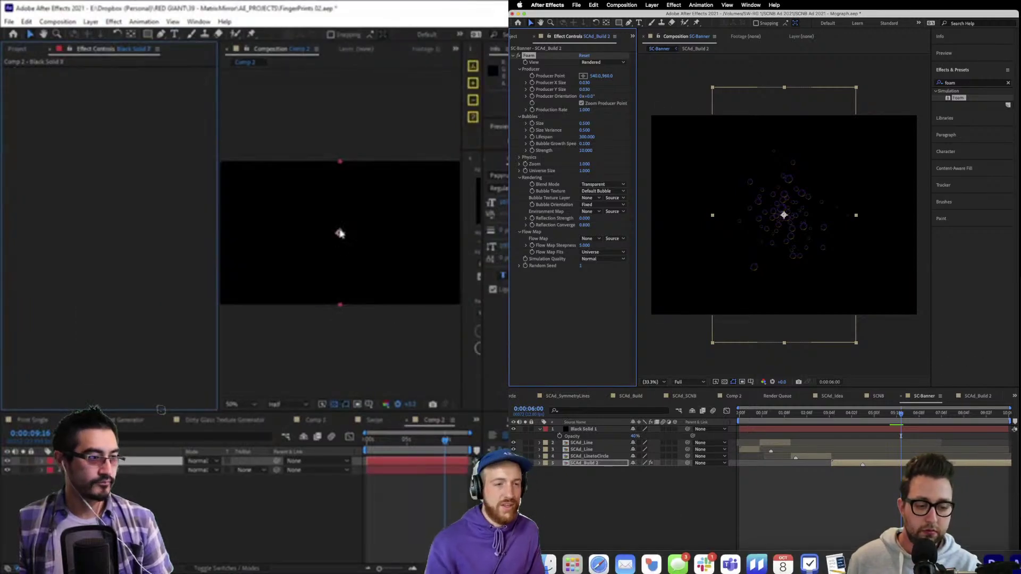
Draw a closed S-shaped mask on the solid with the Pen tool.
left_click(160, 34)
key("comma")
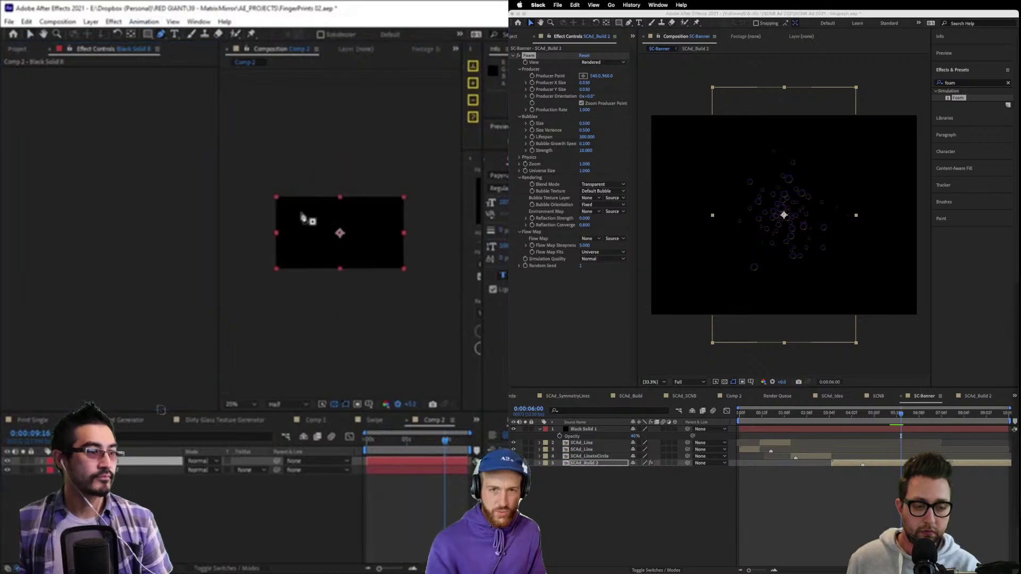
left_click_drag(285, 205, 287, 172)
left_click(306, 229)
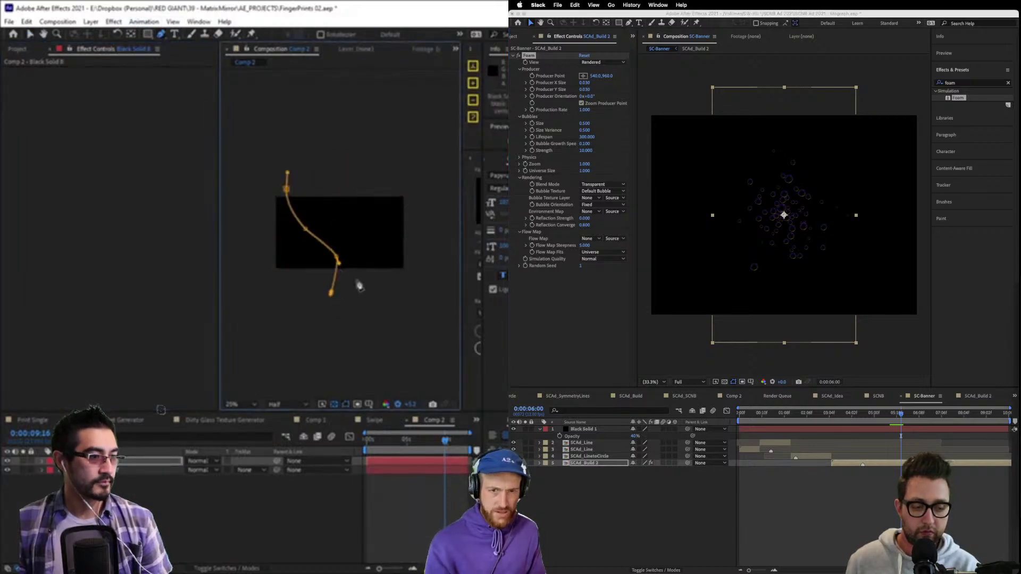
left_click(328, 207)
left_click(353, 170)
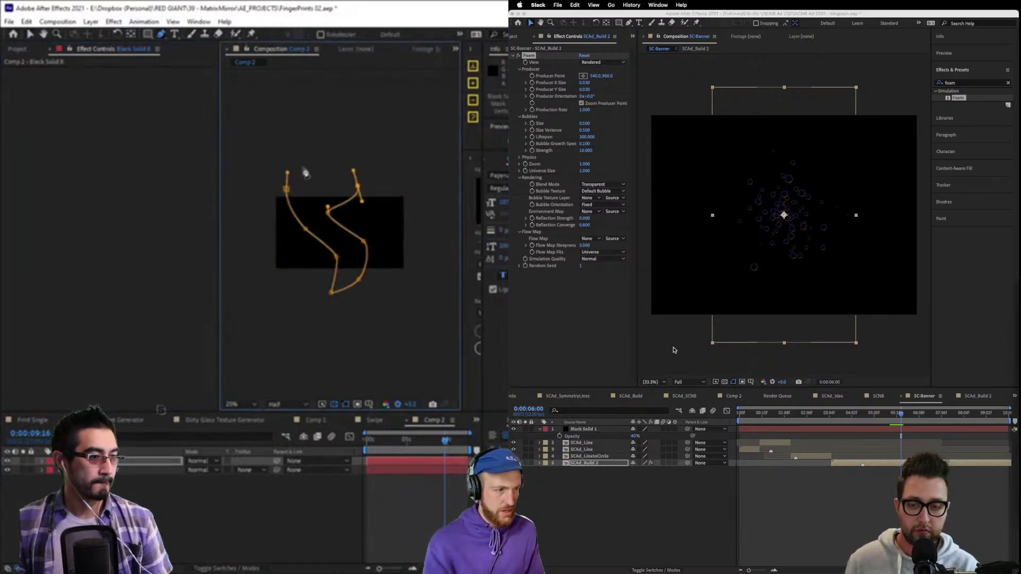
left_click(626, 509)
left_click(286, 189)
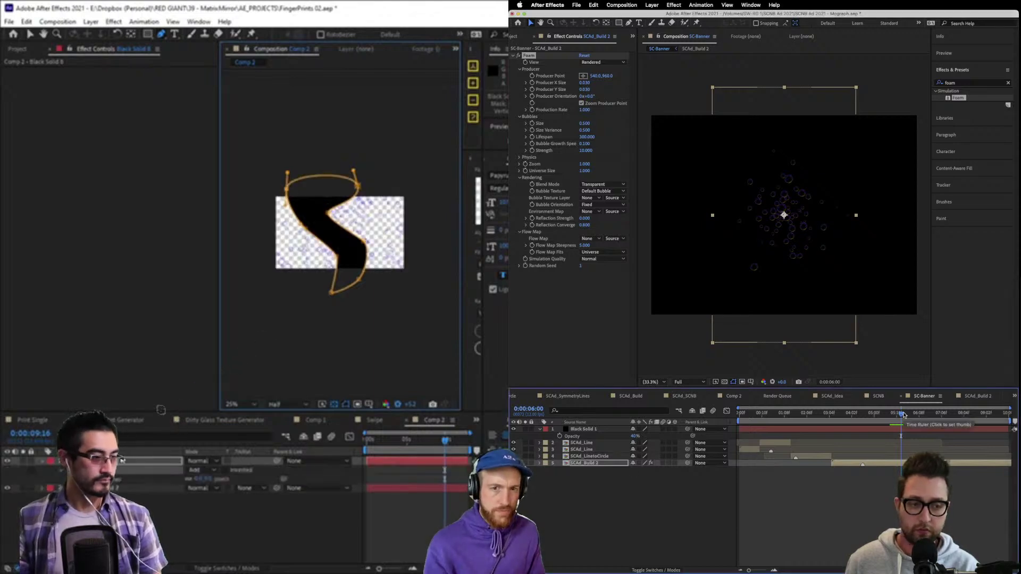
Feather the mask heavily and nudge one vertex left to reshape the band.
left_click_drag(210, 480, 266, 474)
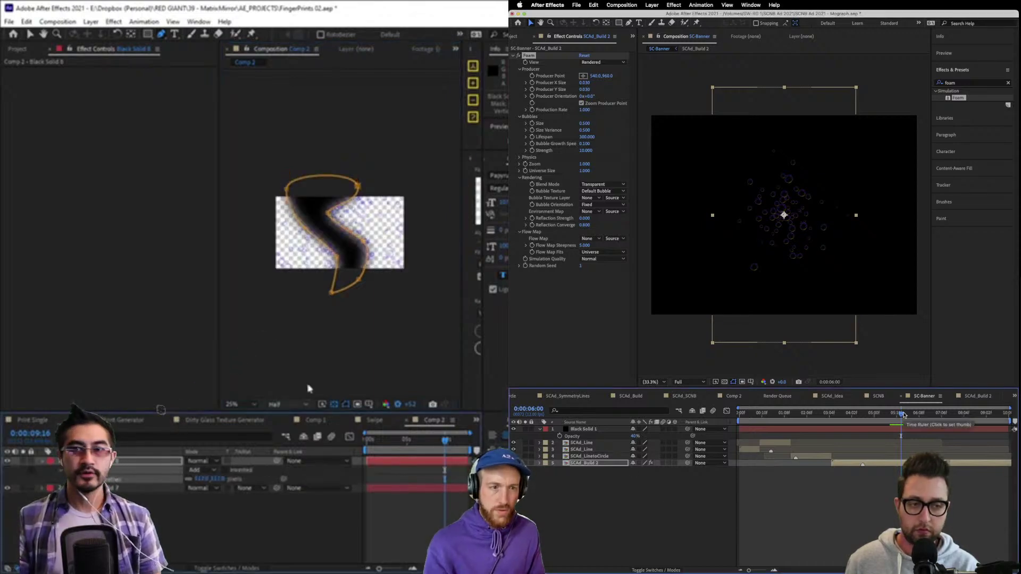
key("period")
key("period")
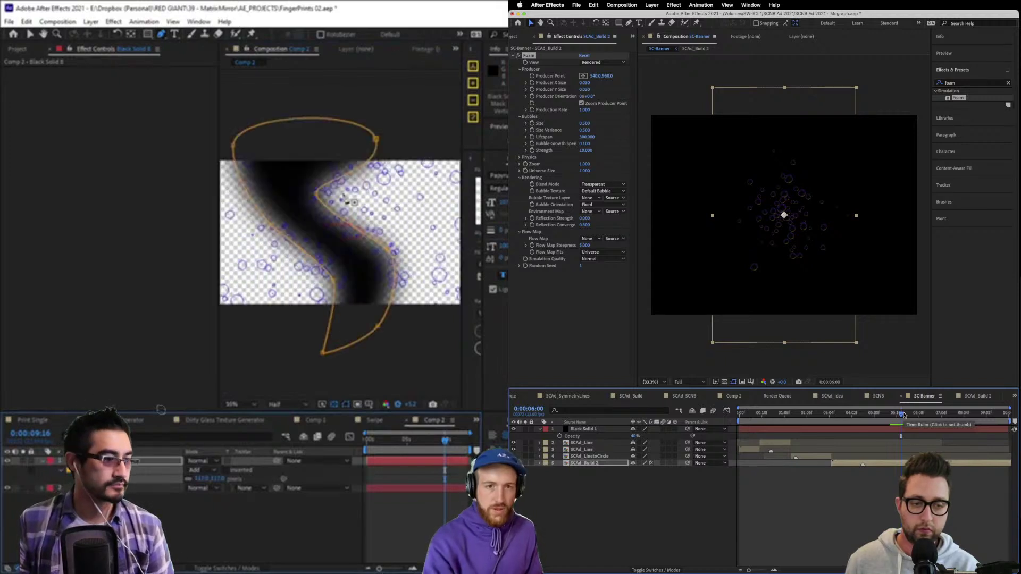
left_click(326, 200)
left_click_drag(327, 200, 319, 200)
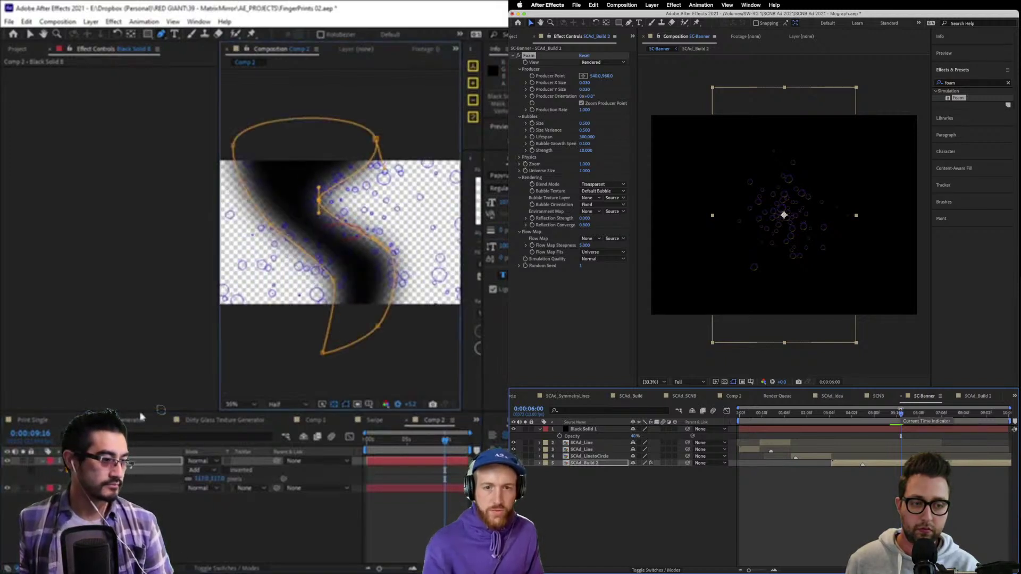
left_click(128, 464)
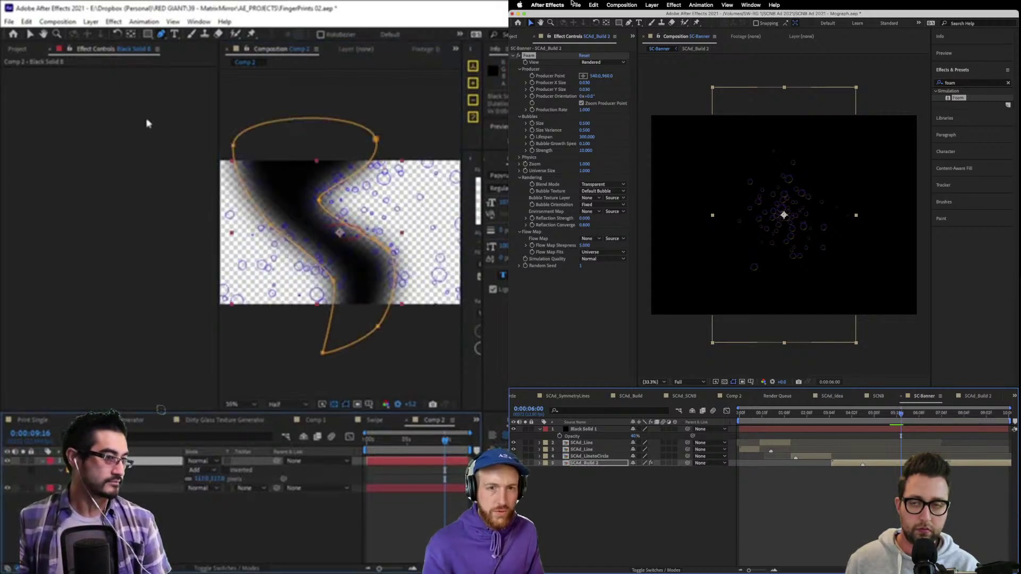
left_click(92, 23)
left_click(591, 4)
Confirm a precomp of the solid and delete the Foam effect from the layer.
left_click(159, 371)
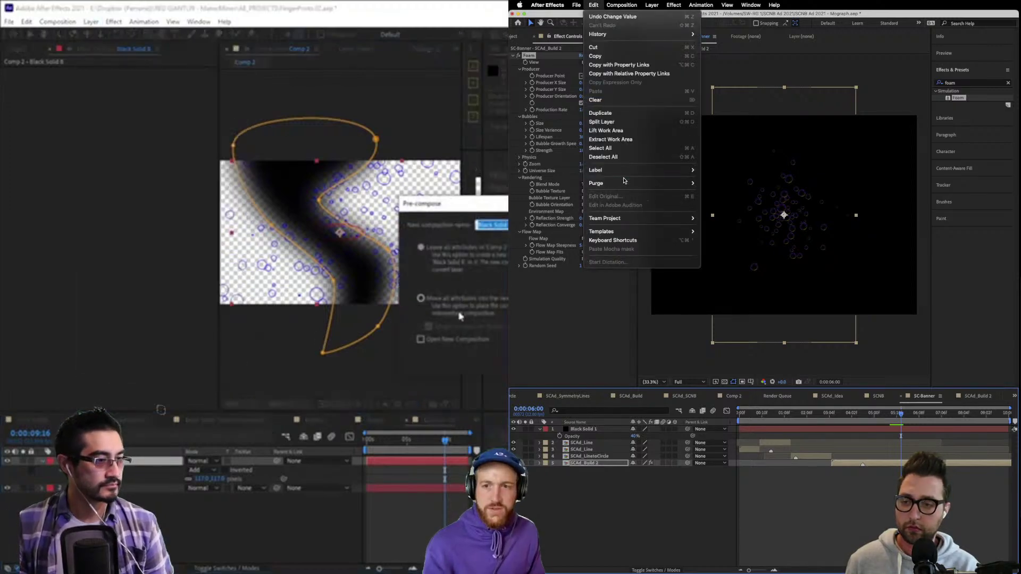
key("Return")
left_click(567, 324)
key("Delete")
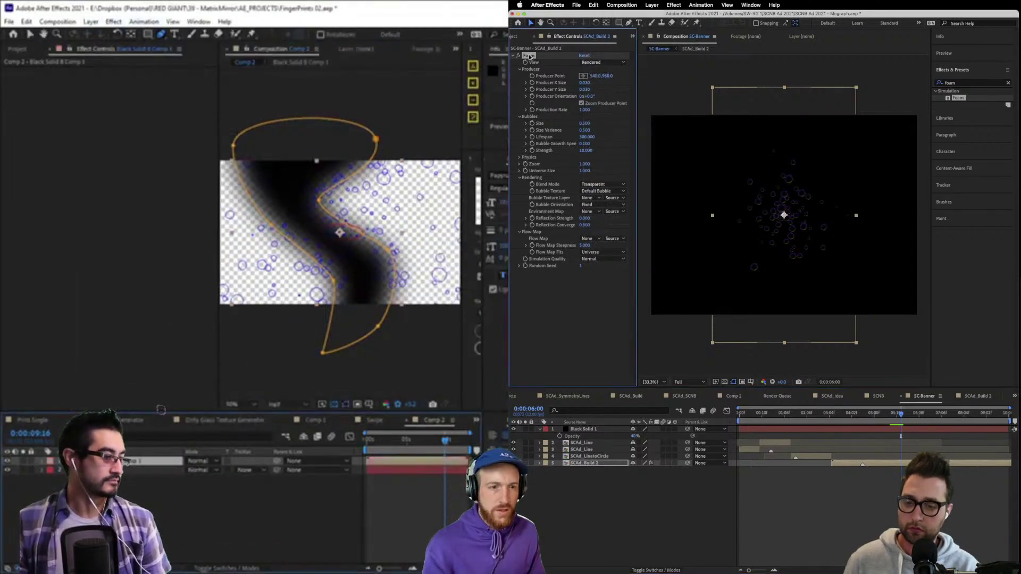
Clear the disk cache.
left_click(593, 5)
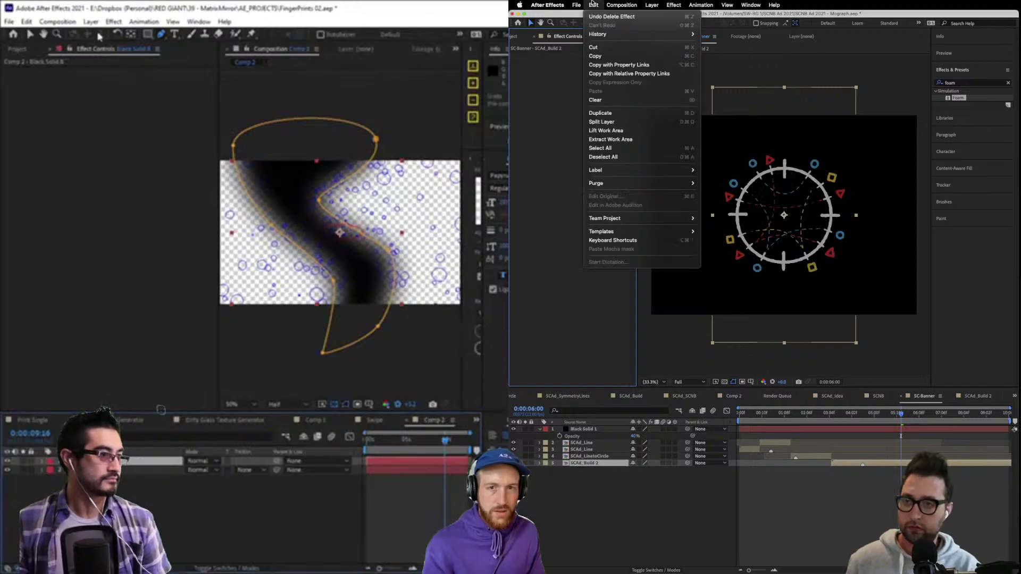
left_click(91, 22)
mouse_move(638, 183)
left_click(725, 184)
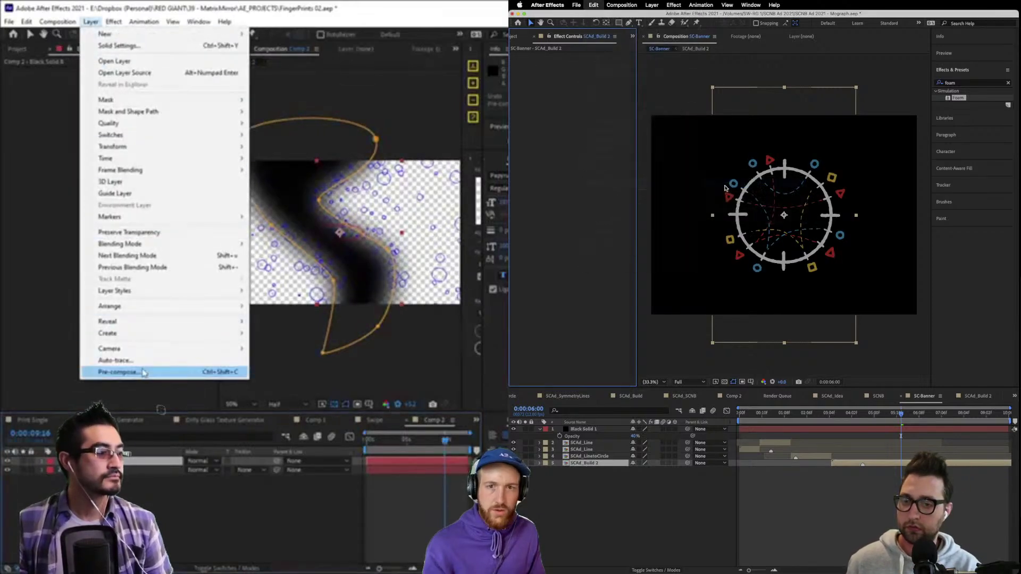
Pre-compose the masked solid with Move all attributes into the new composition.
left_click(119, 371)
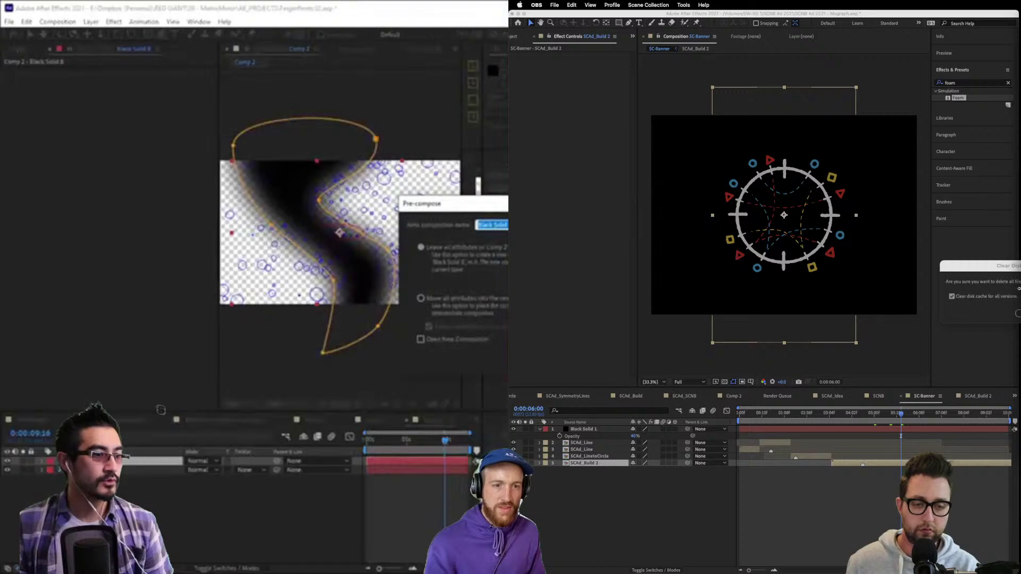
left_click(497, 298)
key("Return")
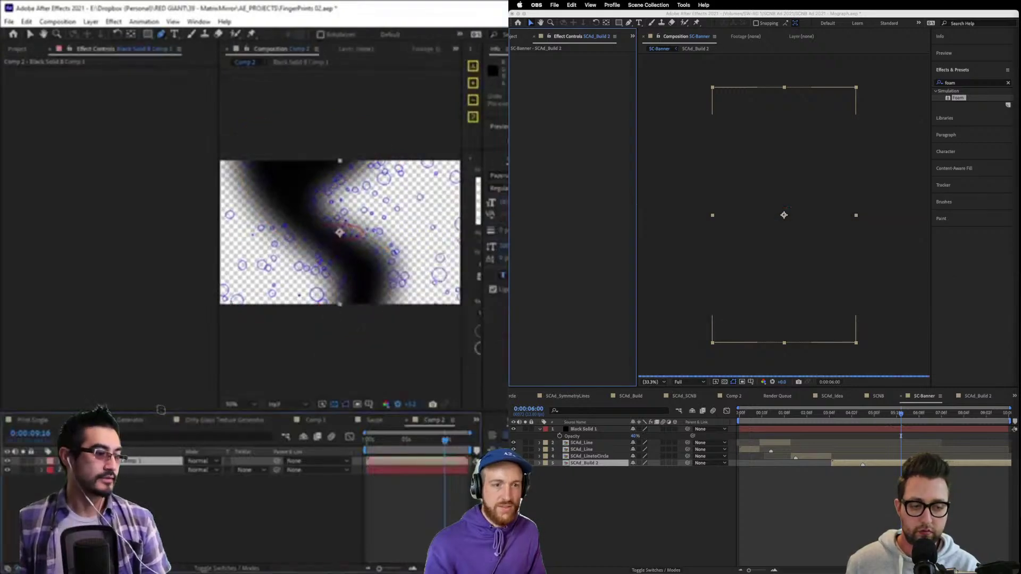
left_click(91, 21)
mouse_move(106, 33)
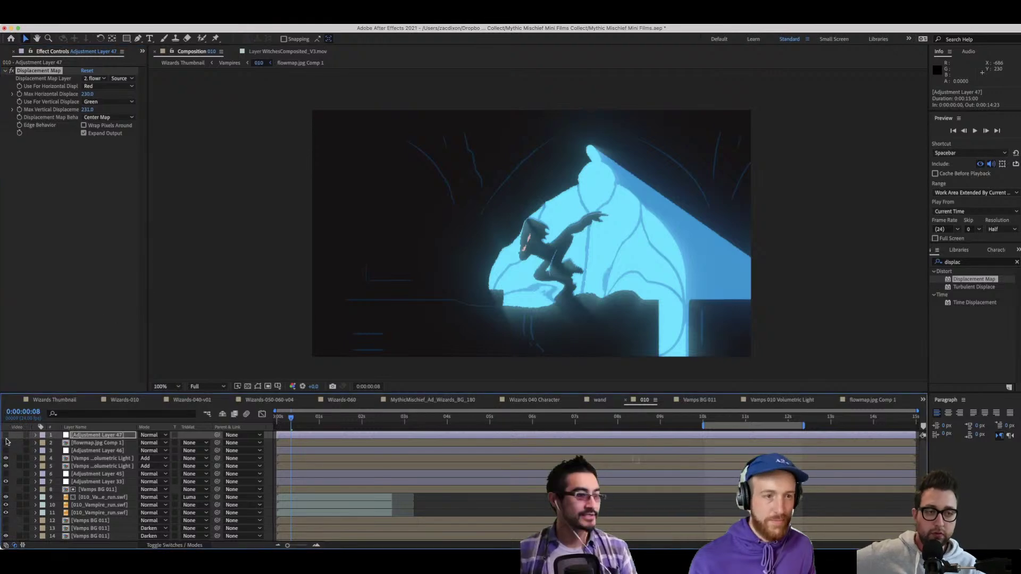
Show the flowmap layer and view its red, then green channel, then full RGB.
left_click_drag(6, 435, 6, 443)
left_click(92, 444)
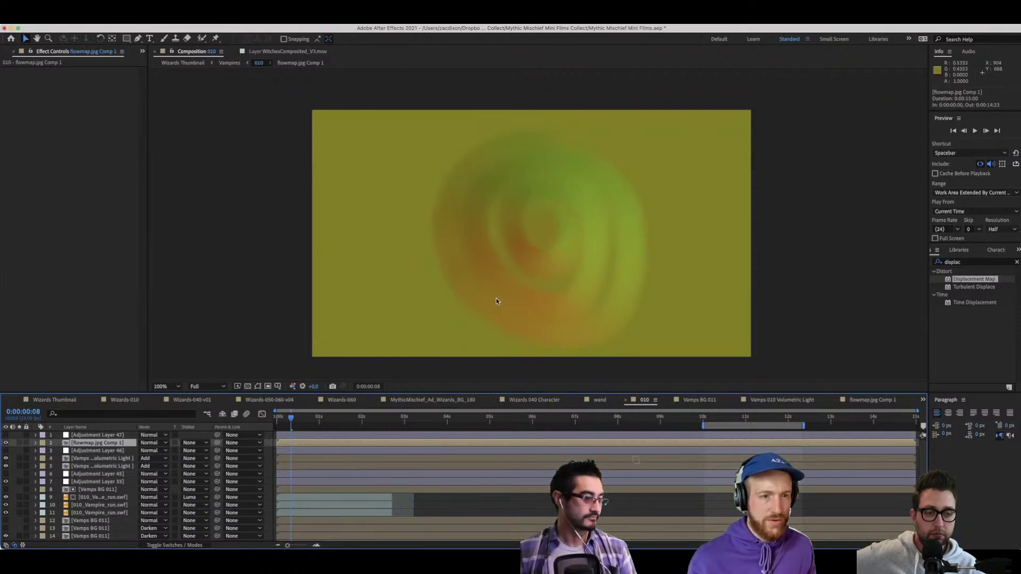
left_click(293, 391)
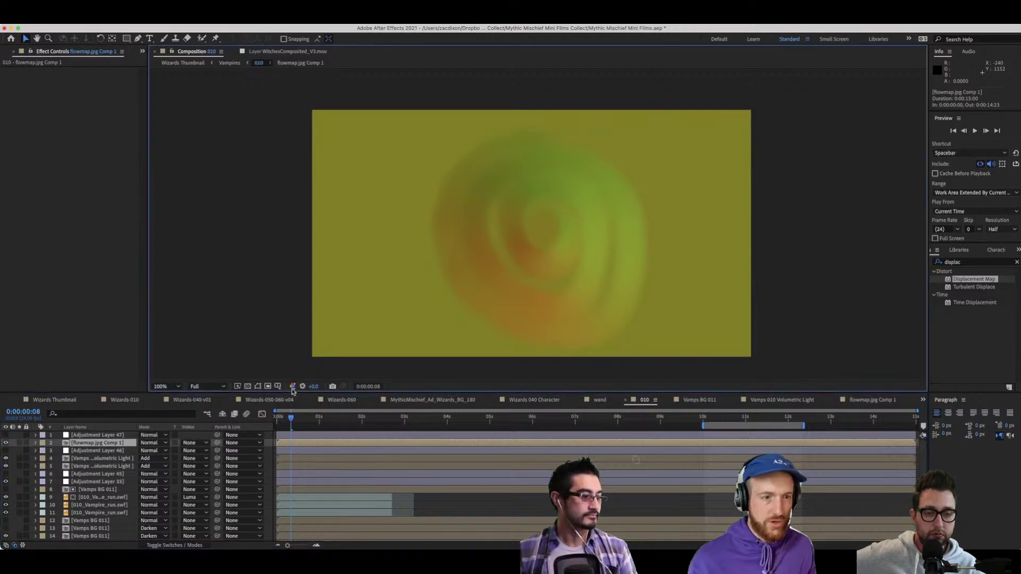
left_click(292, 386)
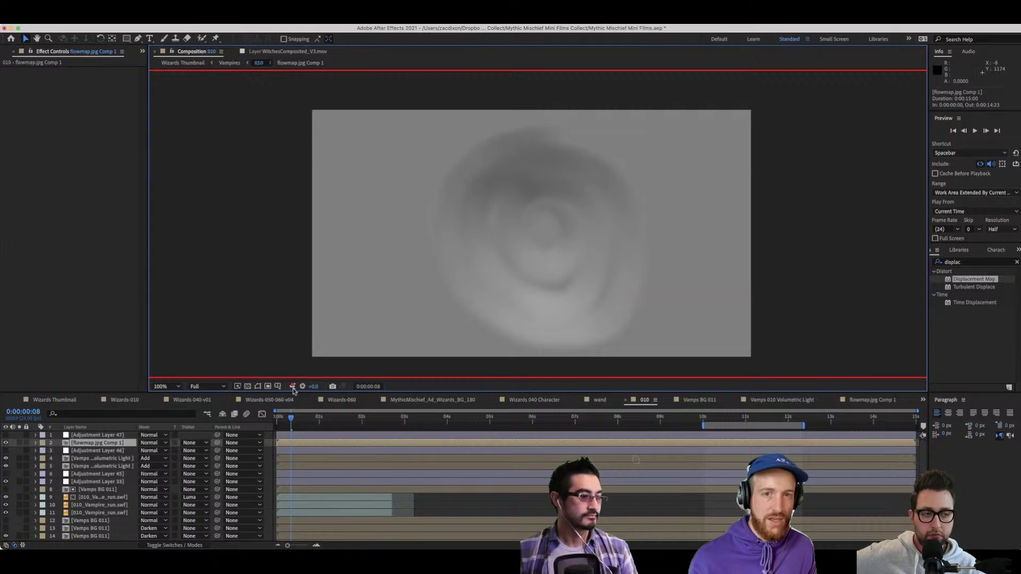
key("alt+2")
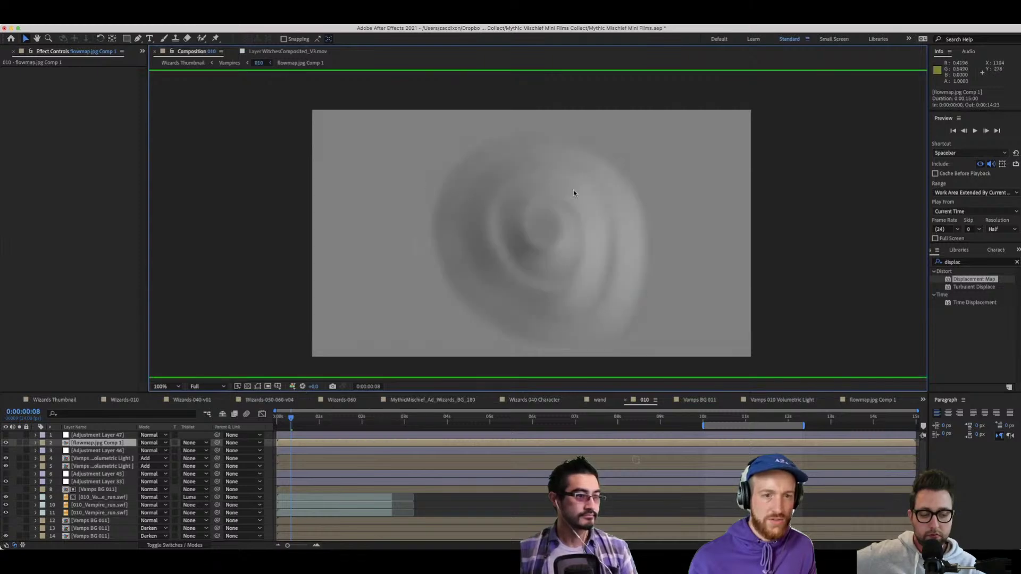
key("alt+2")
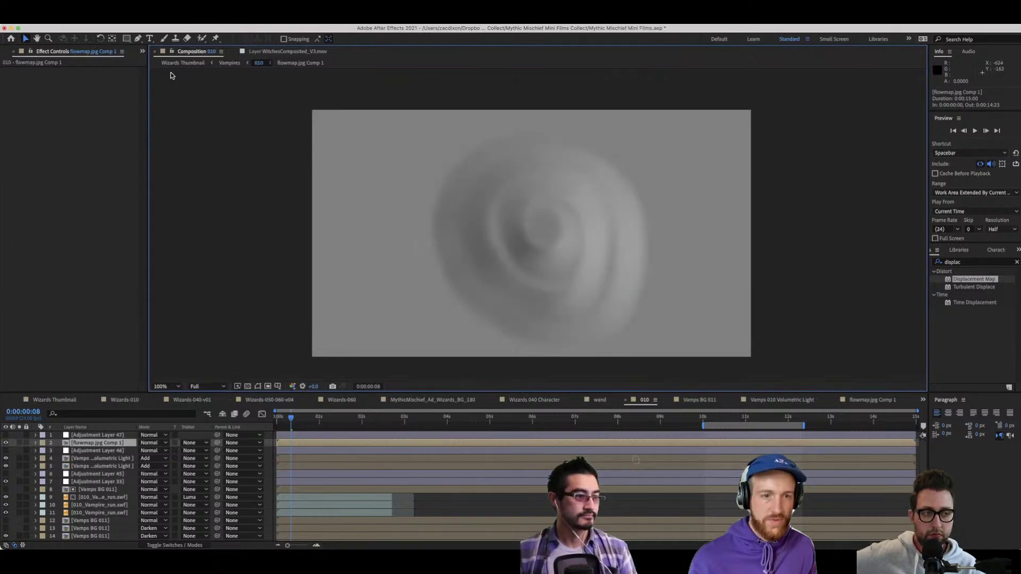
In Vampires, inspect Adjustment Layer 7's Turbulent Displace and Adjustment Layer 8's Noise settings.
left_click(218, 64)
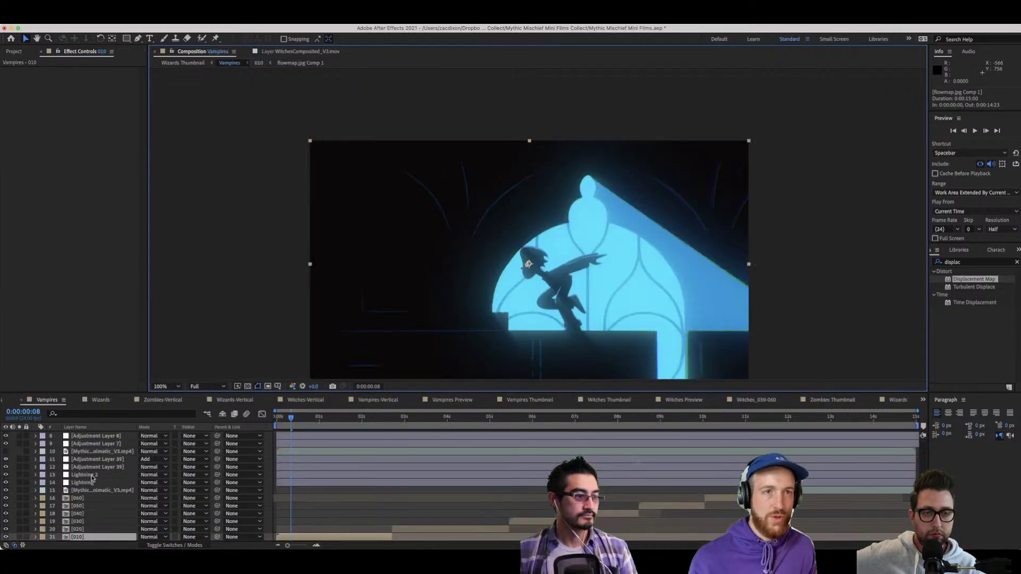
left_click(63, 452)
key("F2")
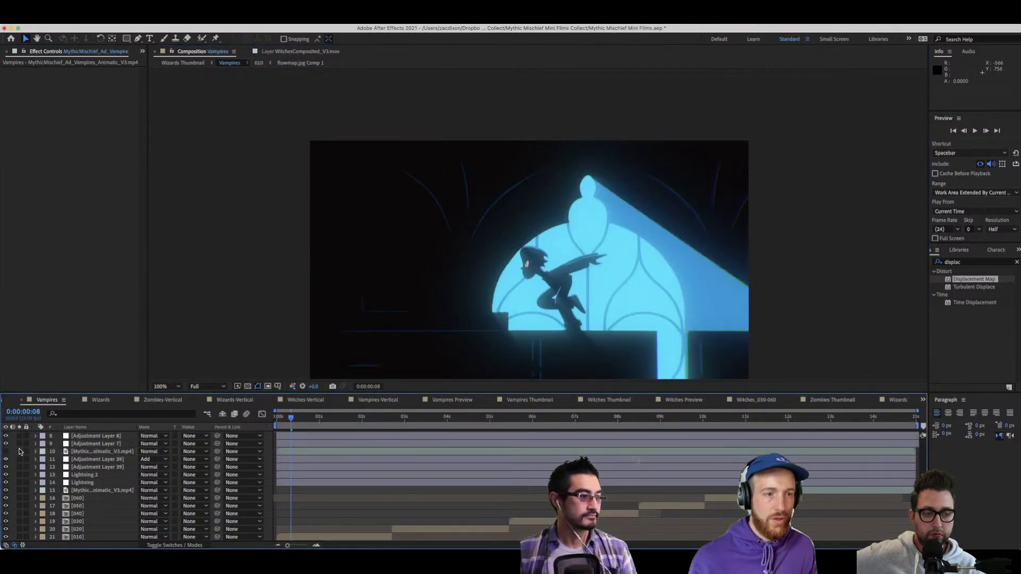
left_click(19, 444)
left_click(20, 444)
left_click(72, 444)
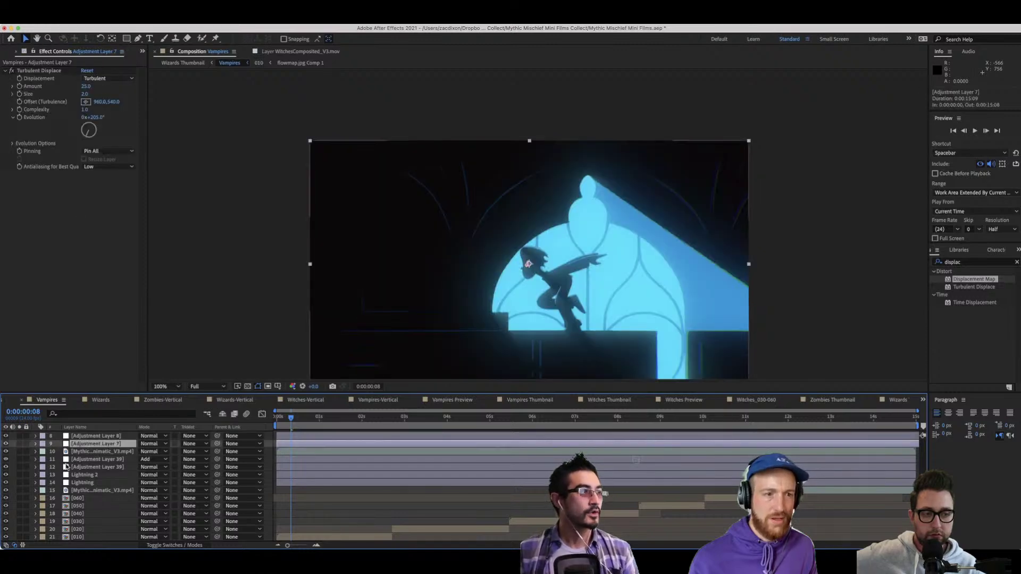
left_click(72, 436)
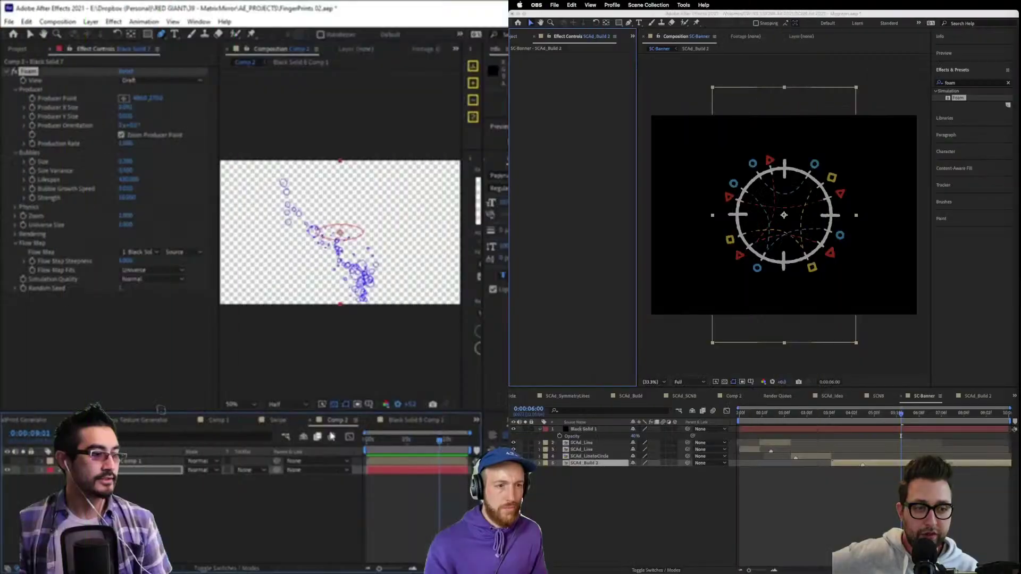
Advance Black Solid 8 Comp 1 to 0:00:05:13, then play the foam preview in Comp 2.
left_click(412, 421)
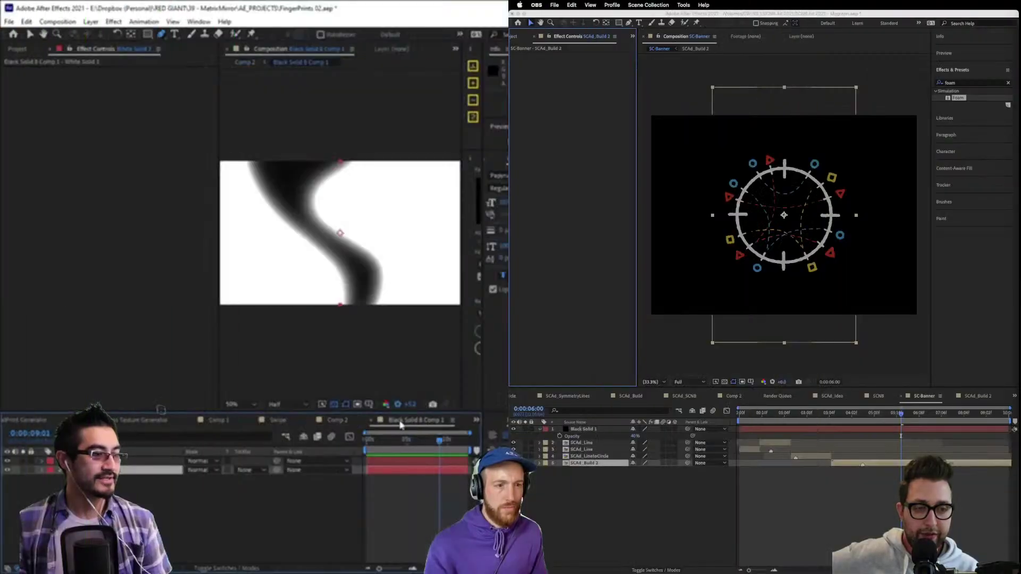
left_click(342, 420)
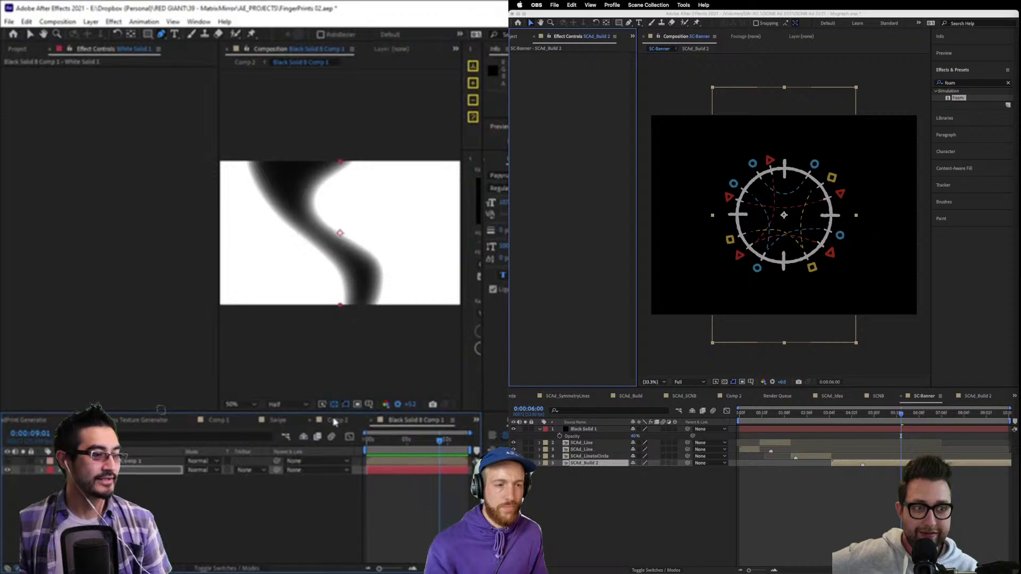
left_click(415, 420)
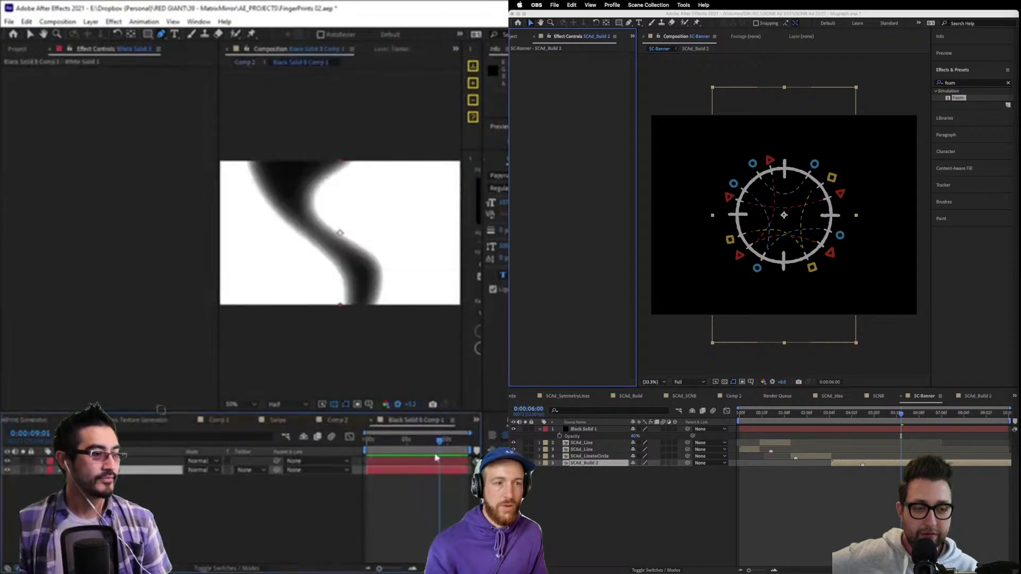
left_click_drag(374, 445, 410, 446)
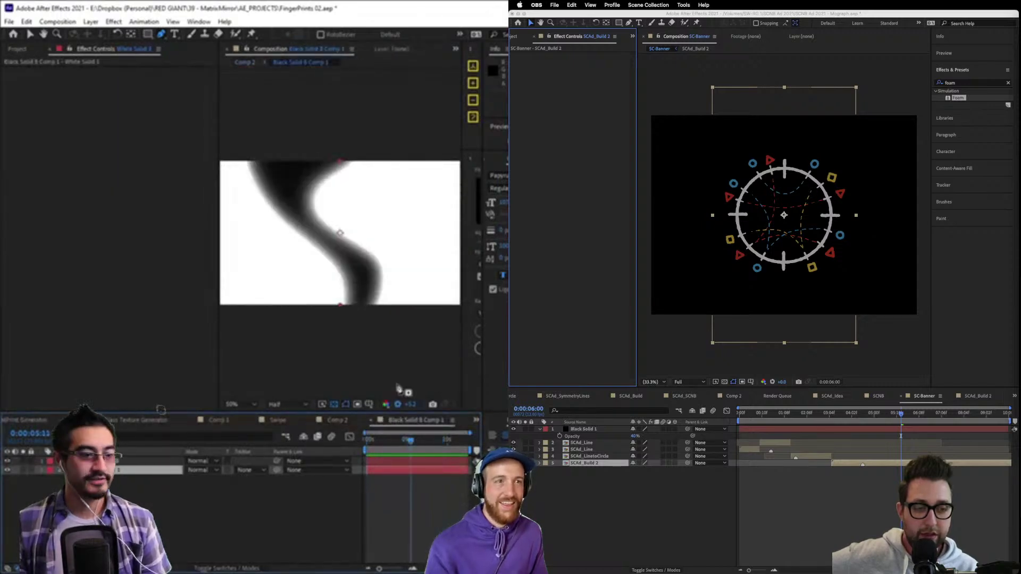
left_click(337, 420)
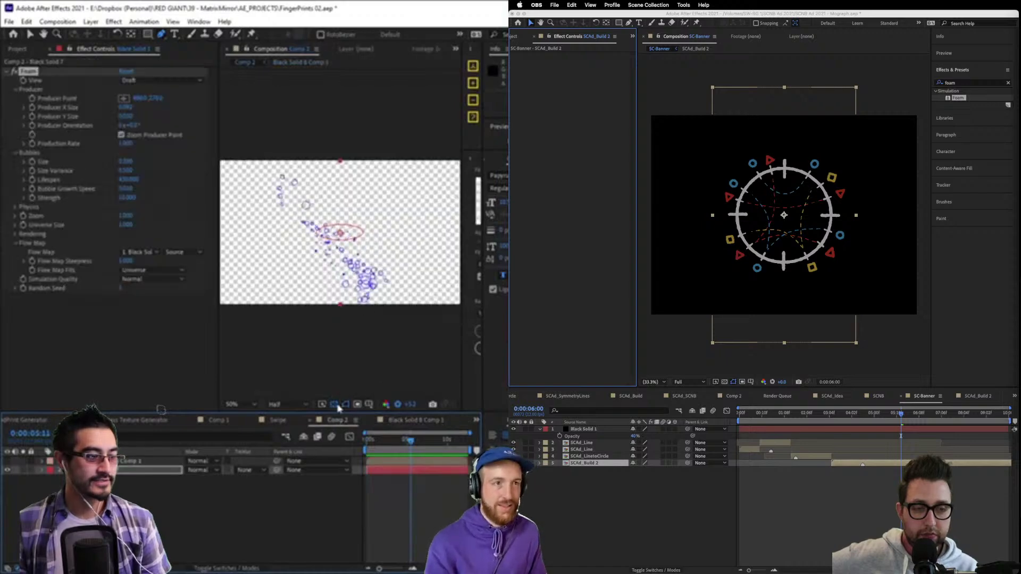
key("space")
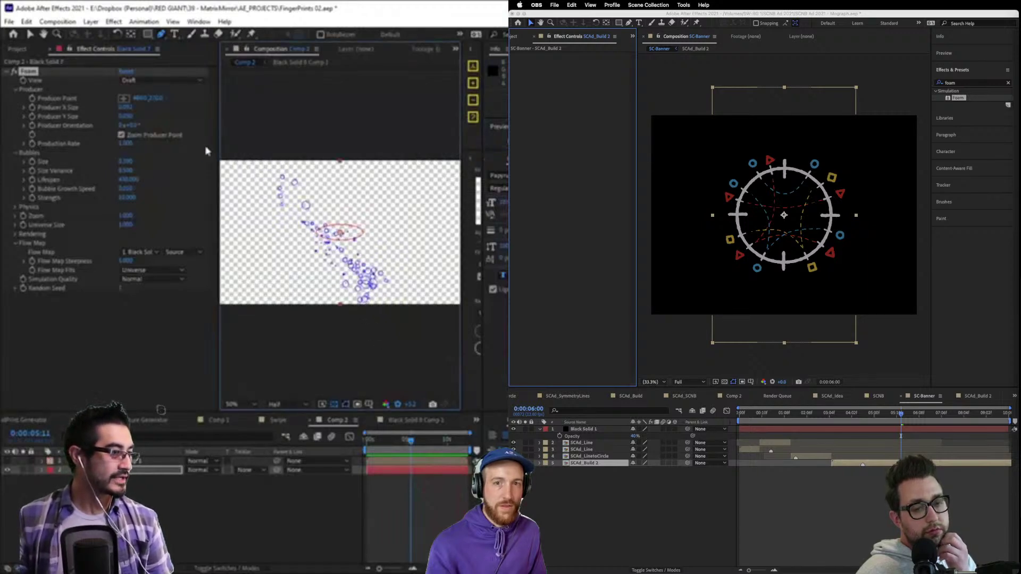
At 0:00:02:13, drag Foam's producer point up and to the left.
left_click(387, 439)
left_click_drag(340, 232, 301, 183)
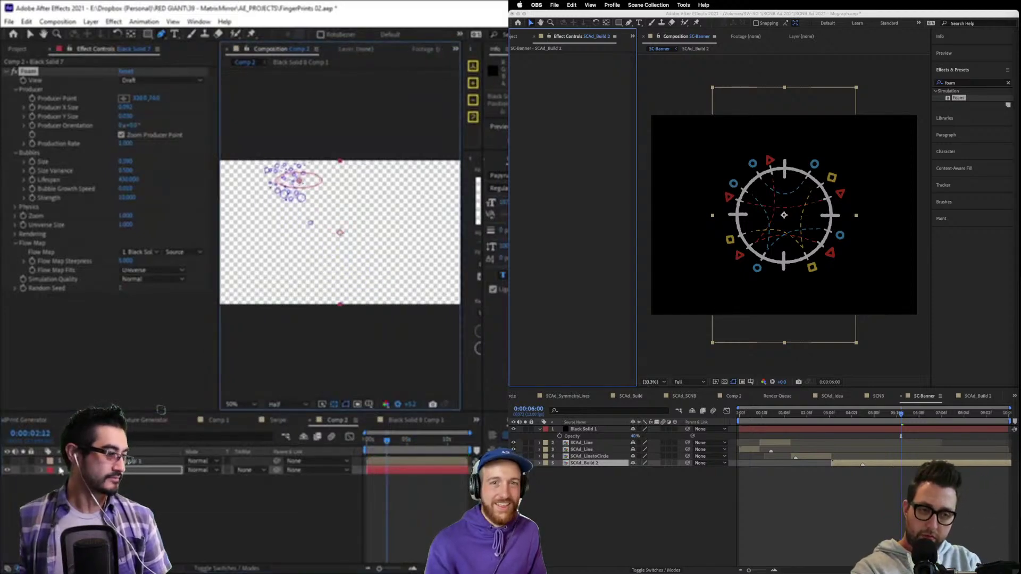
left_click(299, 62)
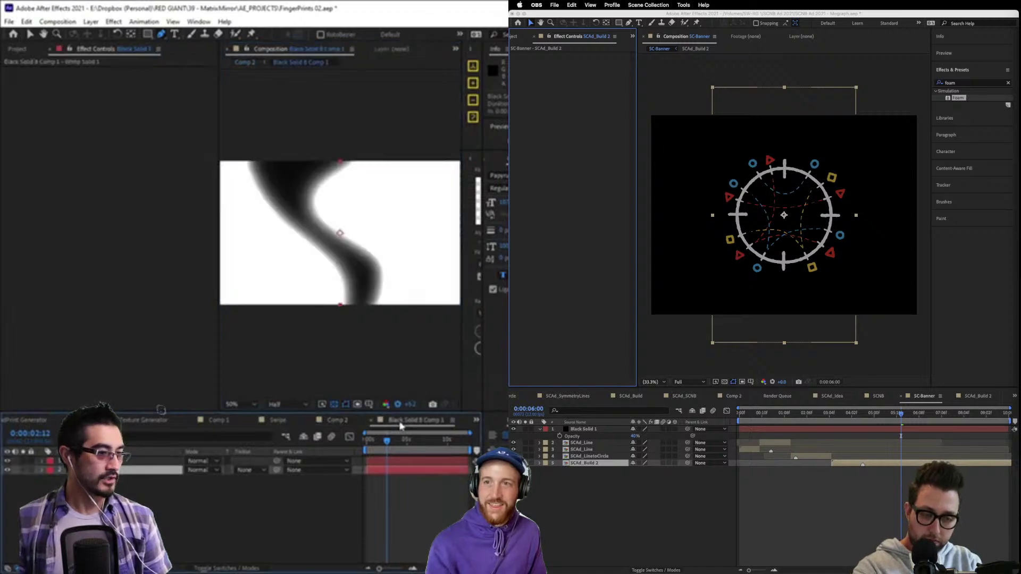
left_click(92, 22)
mouse_move(106, 34)
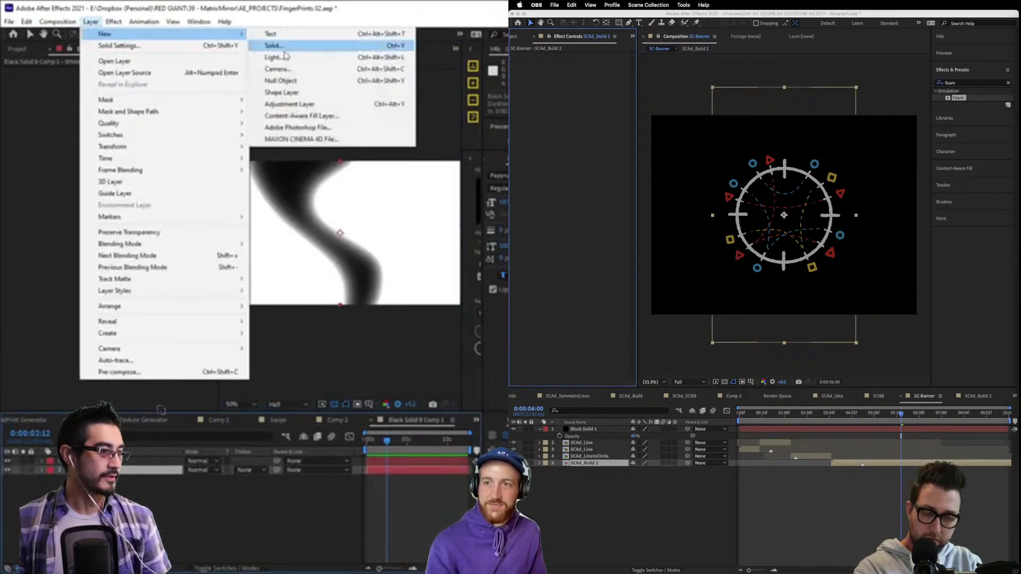
key("Escape")
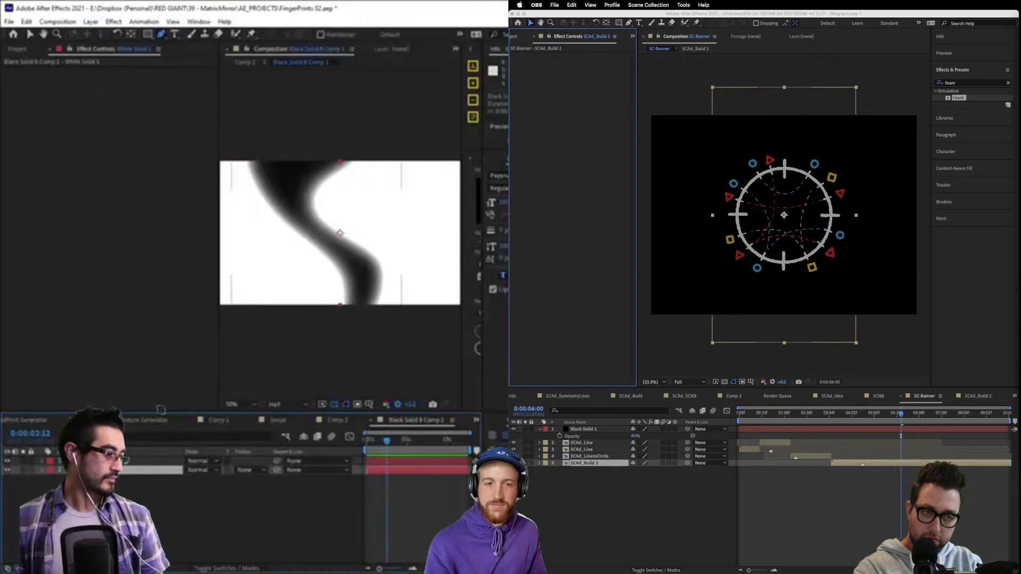
Apply Gradient Ramp to the S-shaped solid at 50% Blend With Original, then check Comp 2's foam.
key("ctrl+Up")
key("ctrl+space")
type("gra")
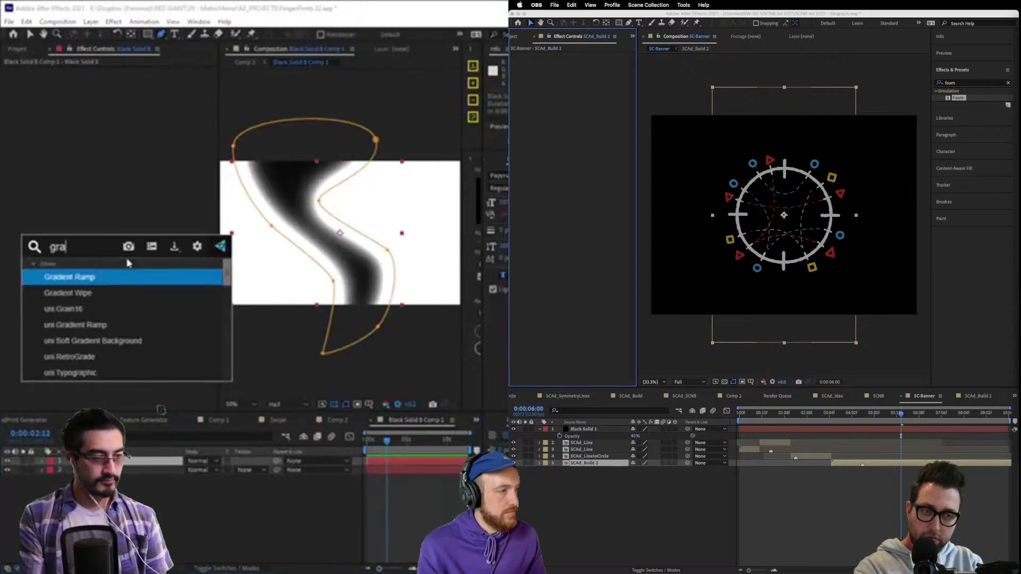
key("Return")
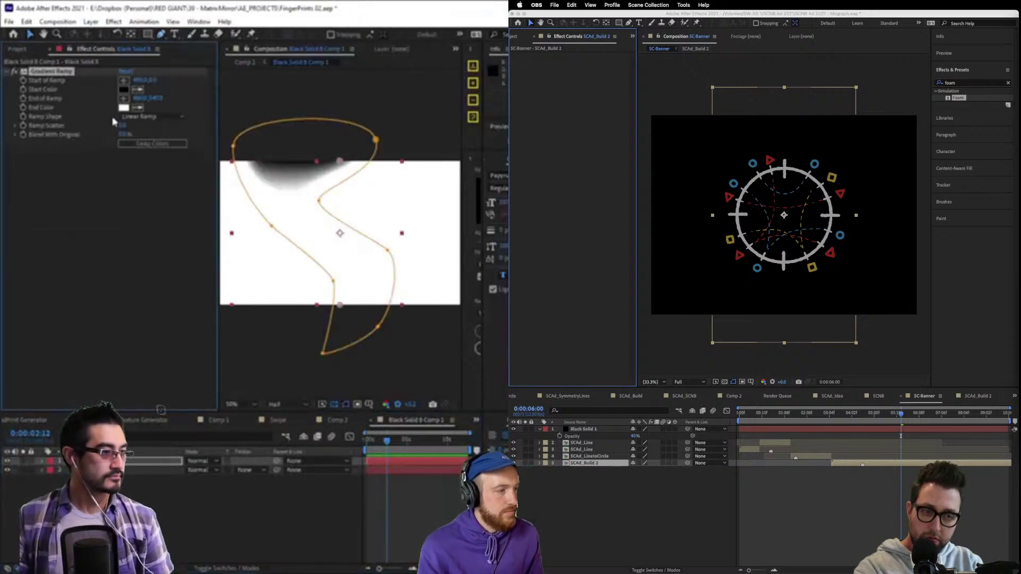
left_click_drag(124, 139, 183, 139)
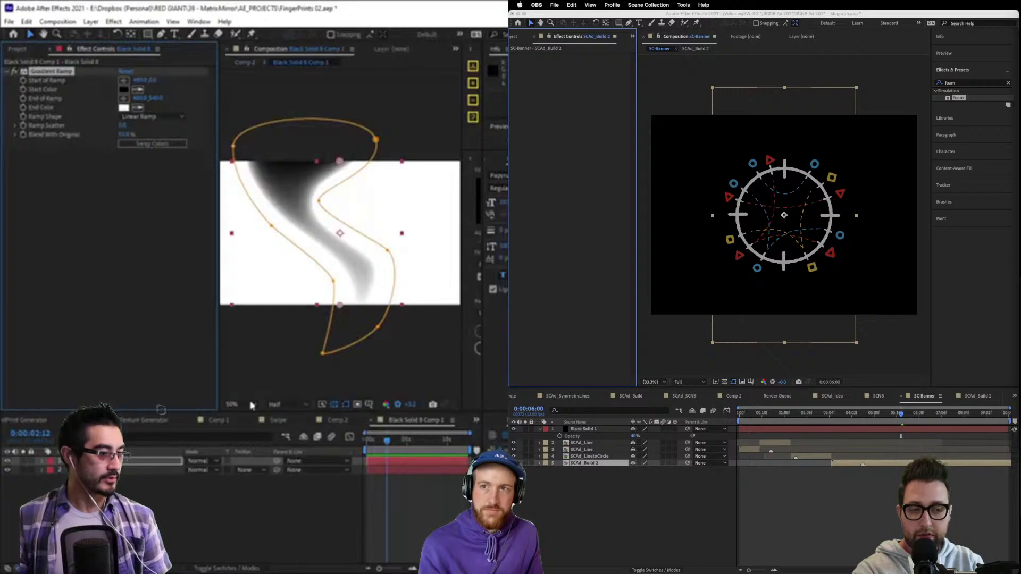
left_click(336, 420)
mouse_move(387, 441)
left_mouse_down()
mouse_move(377, 440)
mouse_move(398, 448)
left_mouse_up()
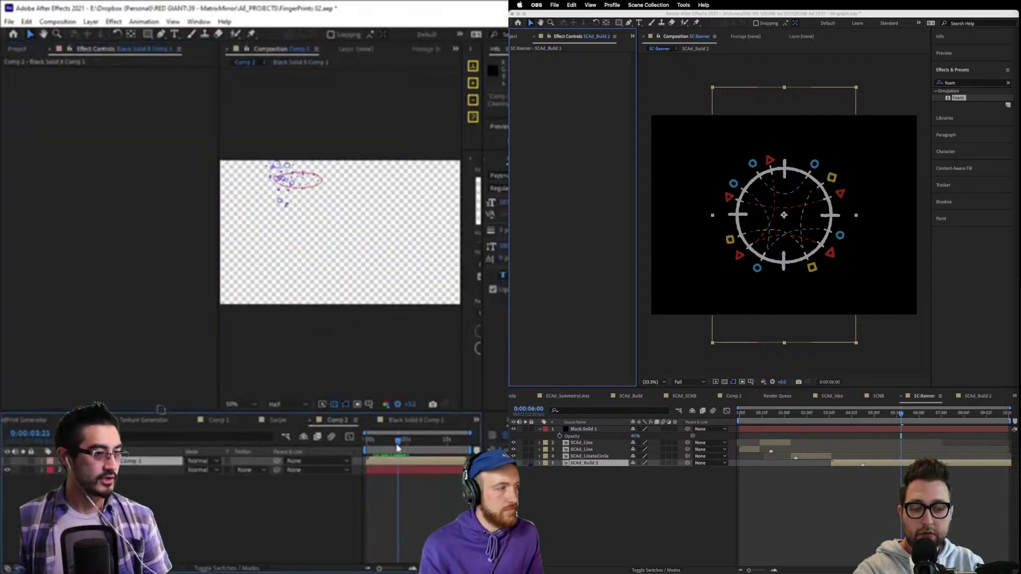
left_click(127, 470)
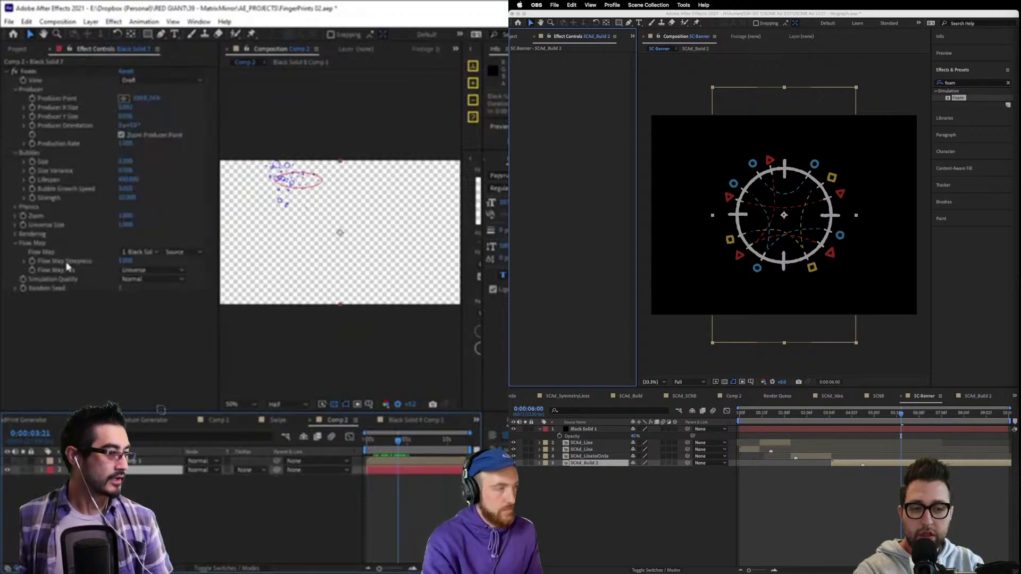
Try an Invert adjustment layer, discard it, and swap the Gradient Ramp colours on Black Solid 8.
left_click(415, 420)
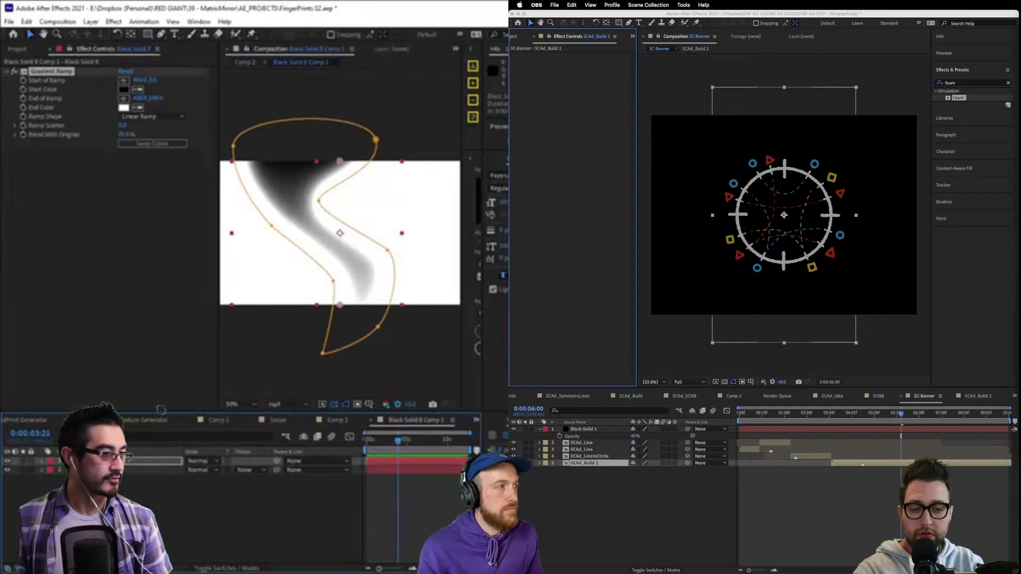
left_click(90, 21)
mouse_move(114, 32)
left_click(298, 106)
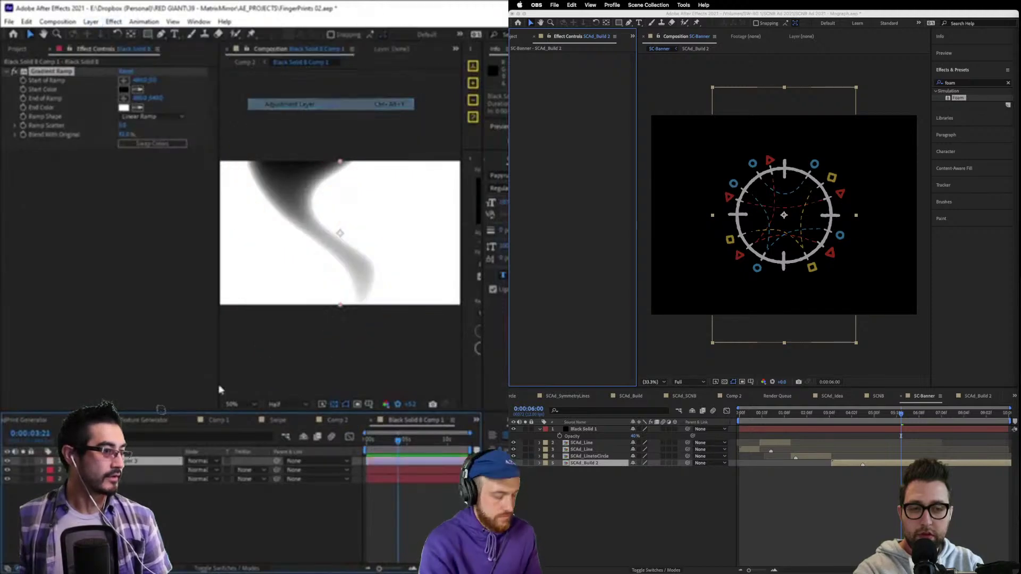
key("ctrl+space")
type("in")
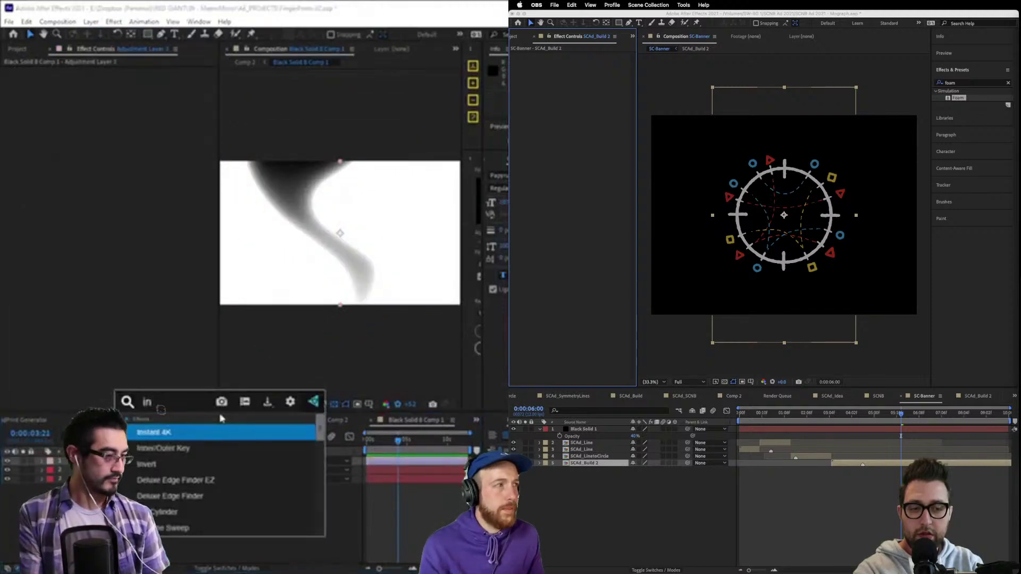
type("v")
key("Return")
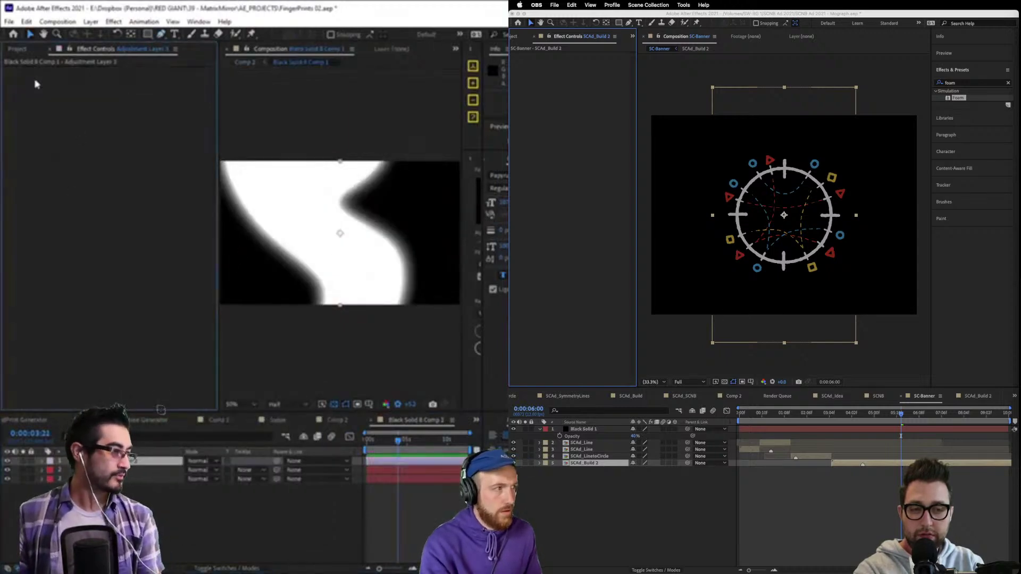
key("Delete")
left_click(133, 470)
left_click(151, 144)
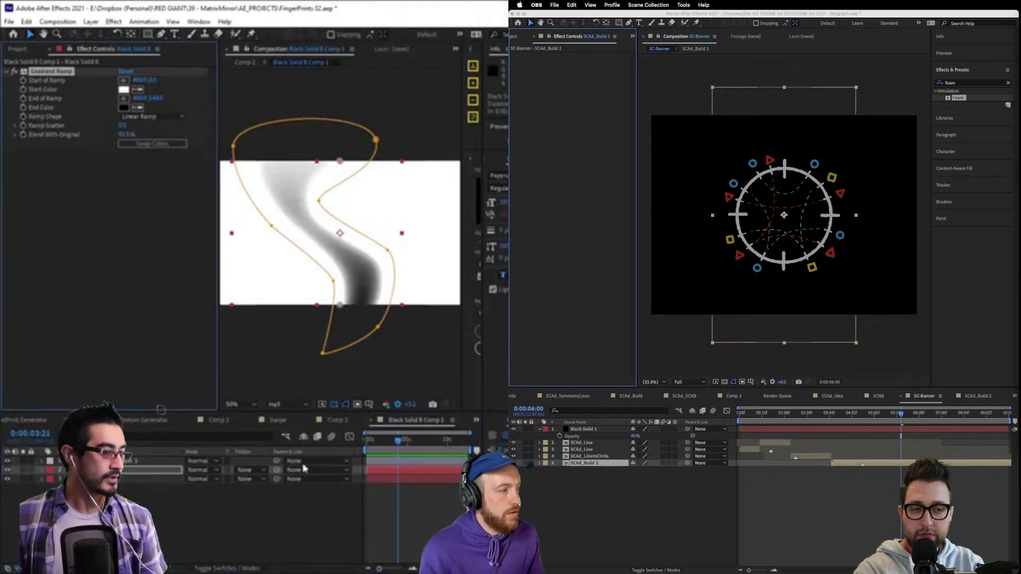
left_click(337, 420)
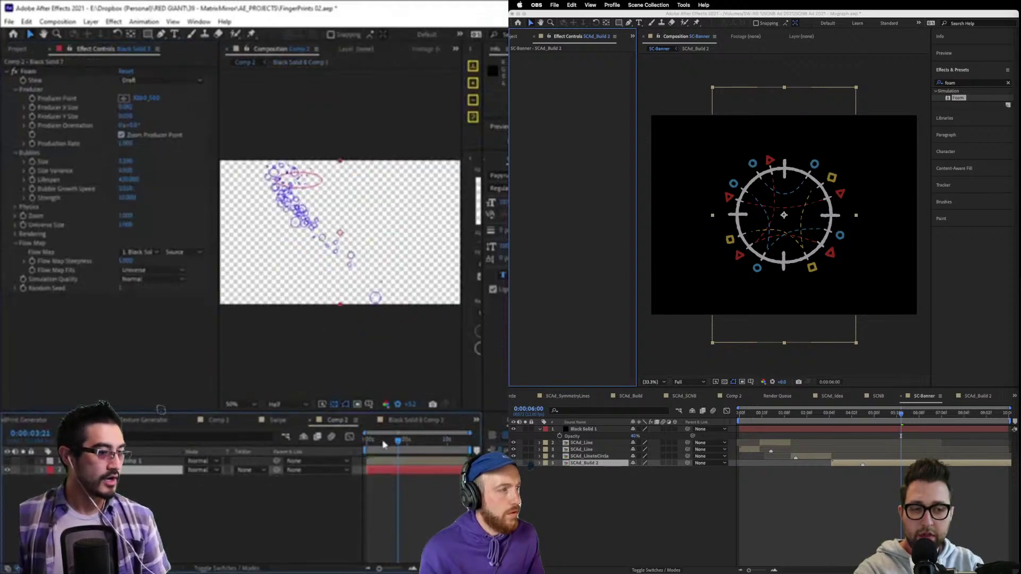
key("Home")
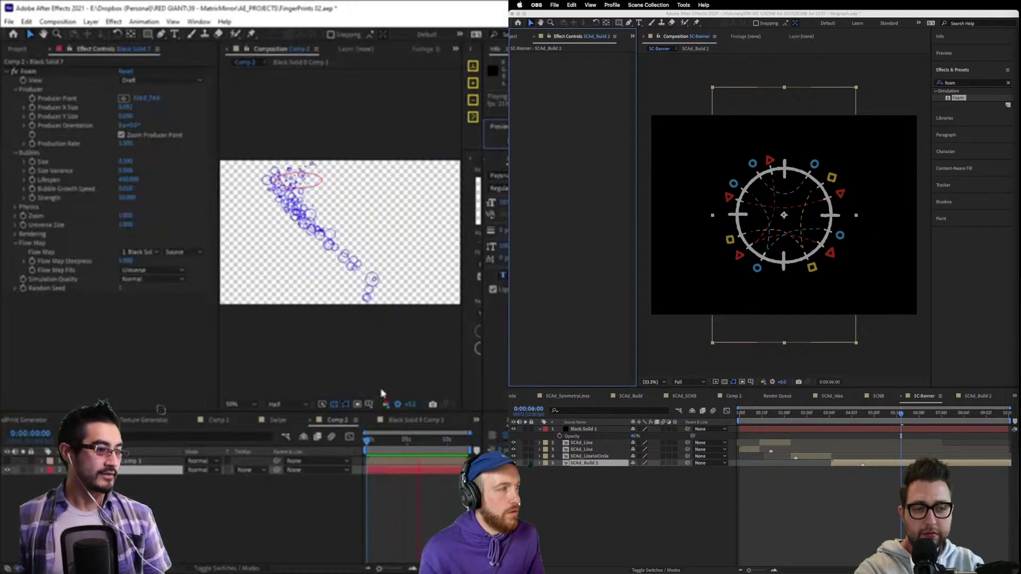
left_click(340, 277)
key("space")
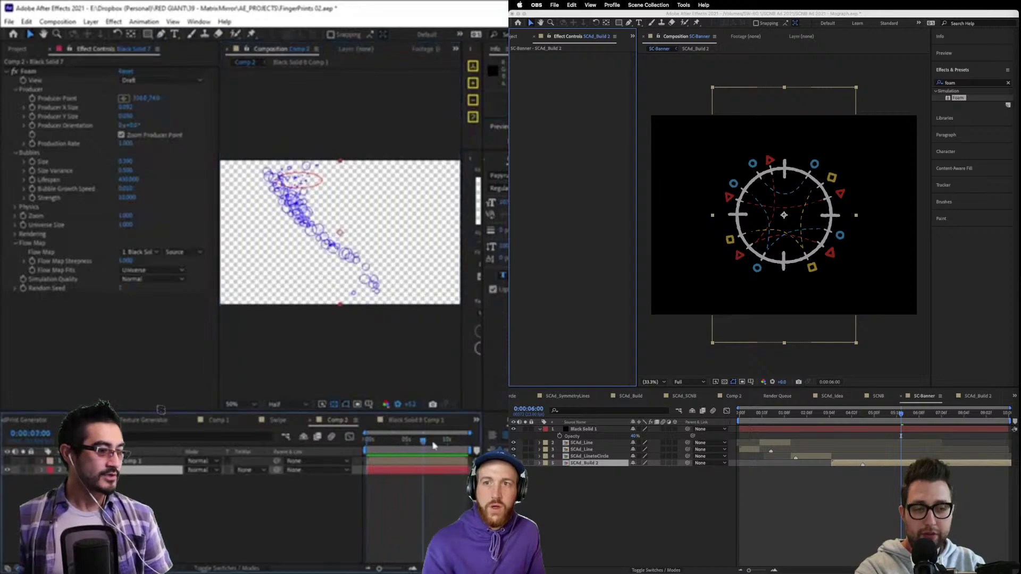
left_click(415, 420)
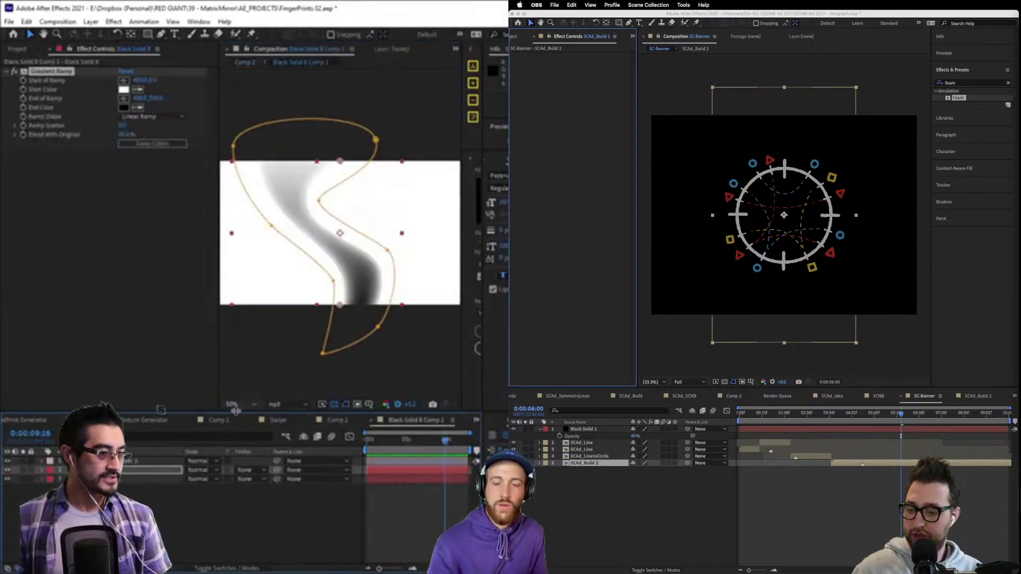
key("m")
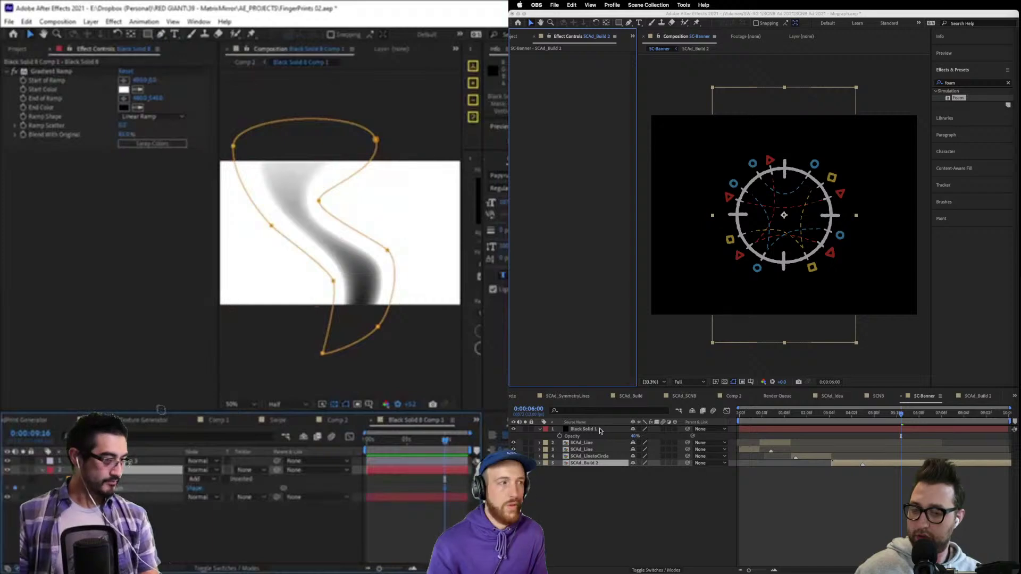
Drag the Black Solid 1 mask points right and up to bend the gradient toward the top-right edge.
left_click(600, 430)
left_click(600, 429)
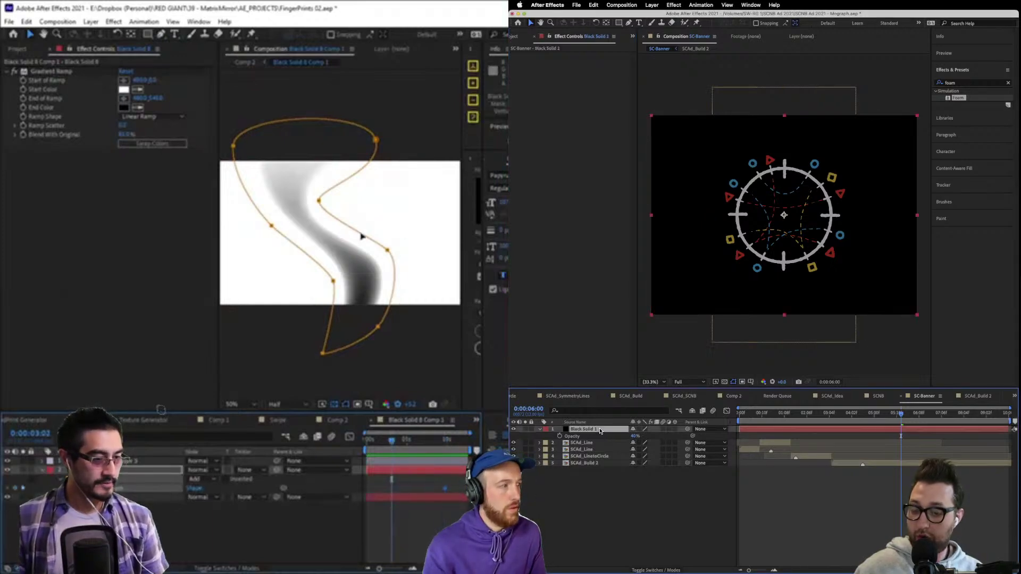
left_click_drag(321, 209, 426, 195)
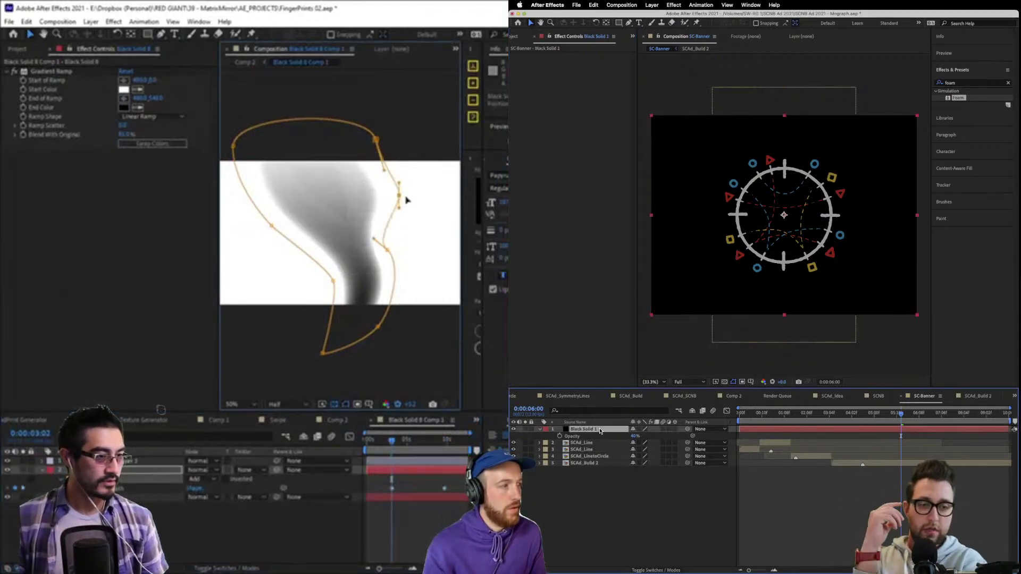
left_click_drag(277, 228, 342, 201)
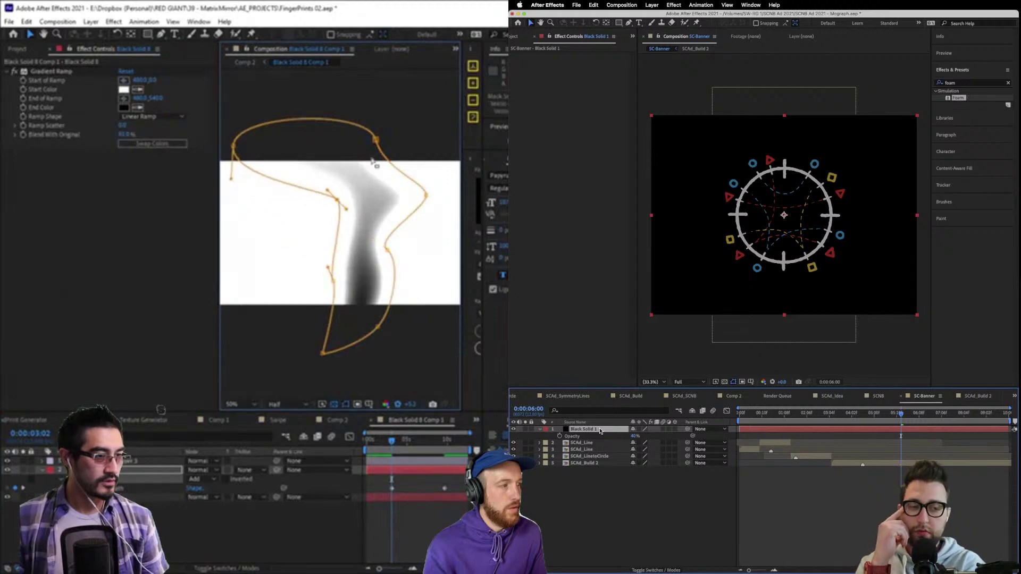
left_click_drag(376, 139, 457, 124)
left_click_drag(419, 193, 462, 202)
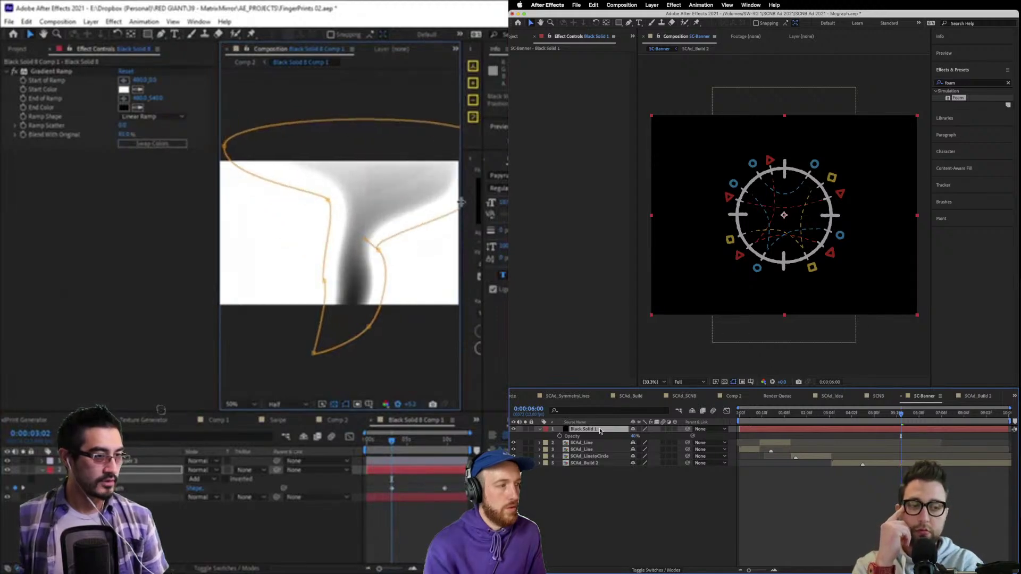
Fine-tune the lower mask points to redirect the dark band, then scrub the timeline to check the animation.
left_click_drag(377, 254, 399, 254)
left_click_drag(328, 200, 353, 188)
mouse_move(402, 256)
left_mouse_down()
mouse_move(384, 296)
mouse_move(387, 256)
left_mouse_up()
left_click_drag(381, 293, 370, 291)
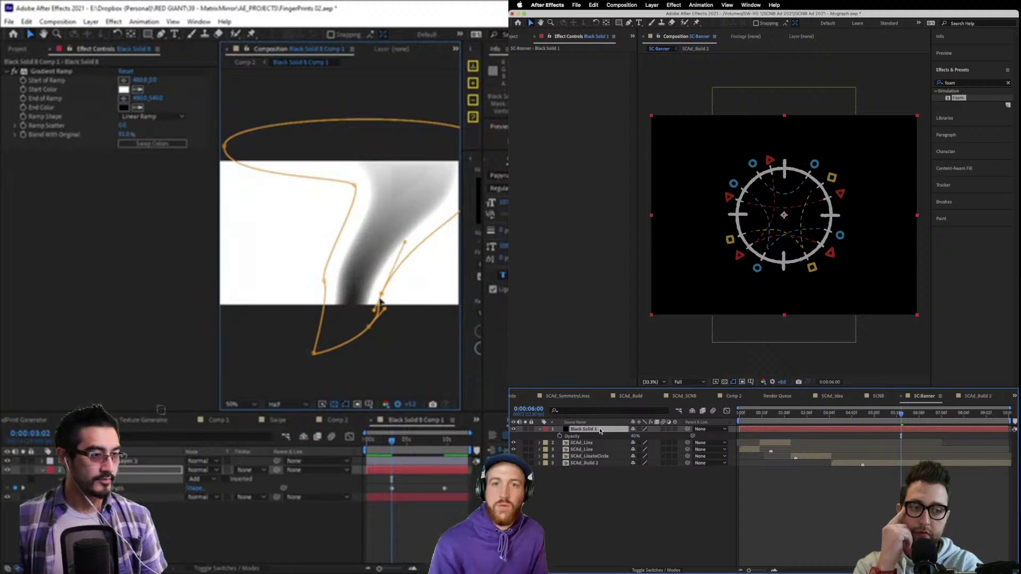
left_click_drag(399, 449, 421, 442)
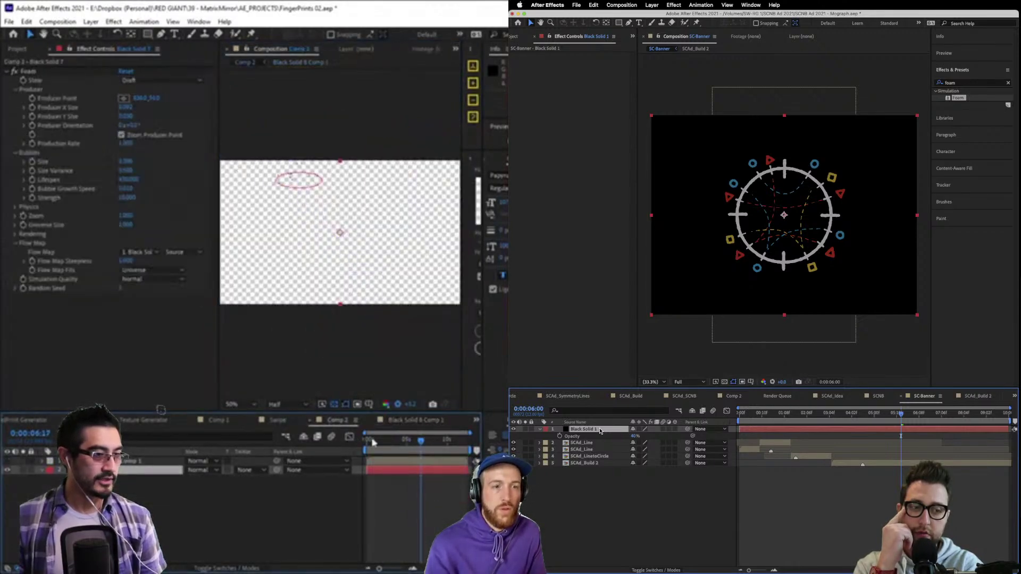
mouse_move(404, 441)
left_mouse_down()
mouse_move(437, 445)
mouse_move(393, 451)
mouse_move(407, 452)
left_mouse_up()
left_click(418, 421)
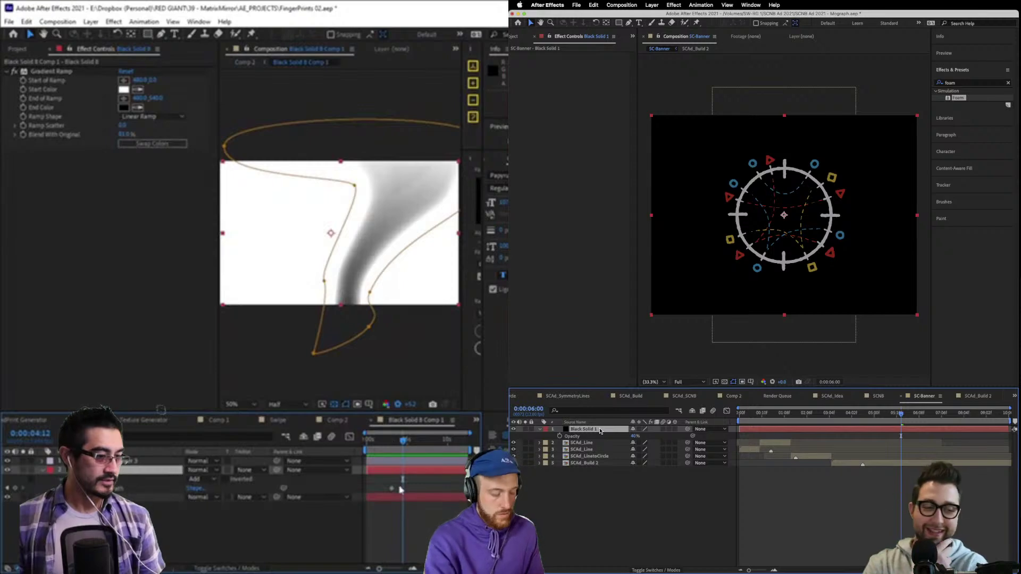
Delete the earlier mask shape keyframe in Black Solid 8 Comp 1.
left_click(343, 422)
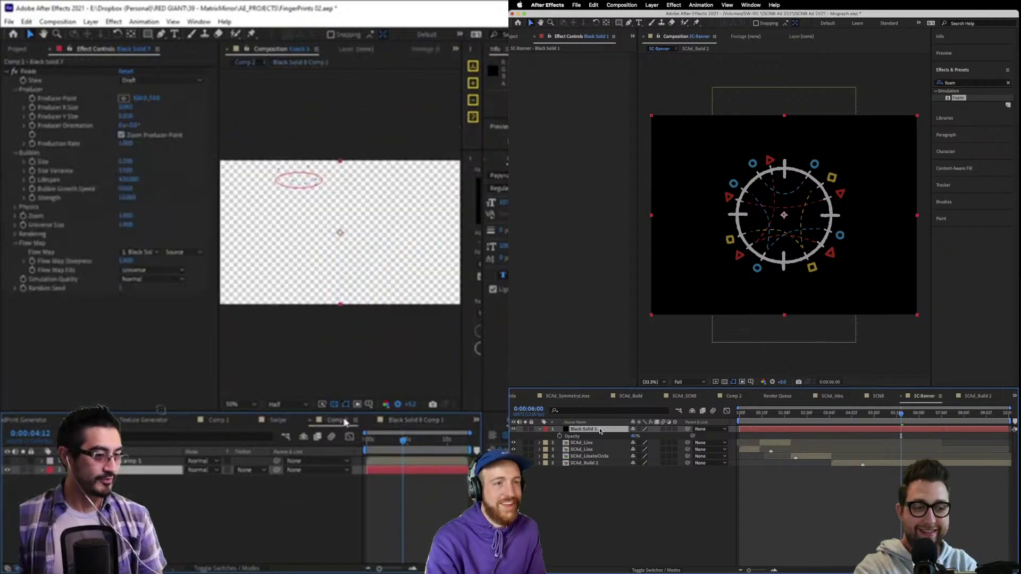
left_click(397, 419)
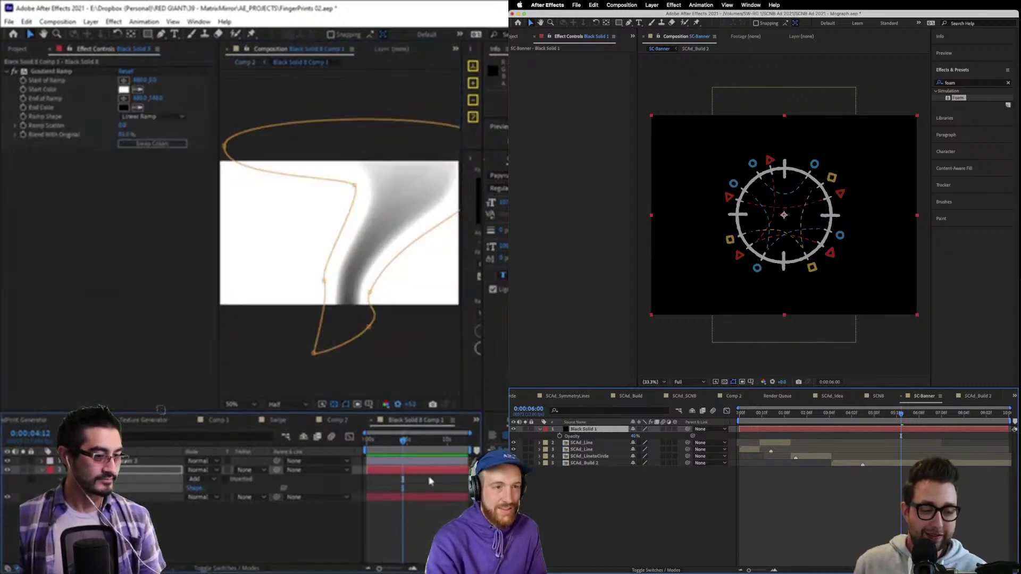
key("Delete")
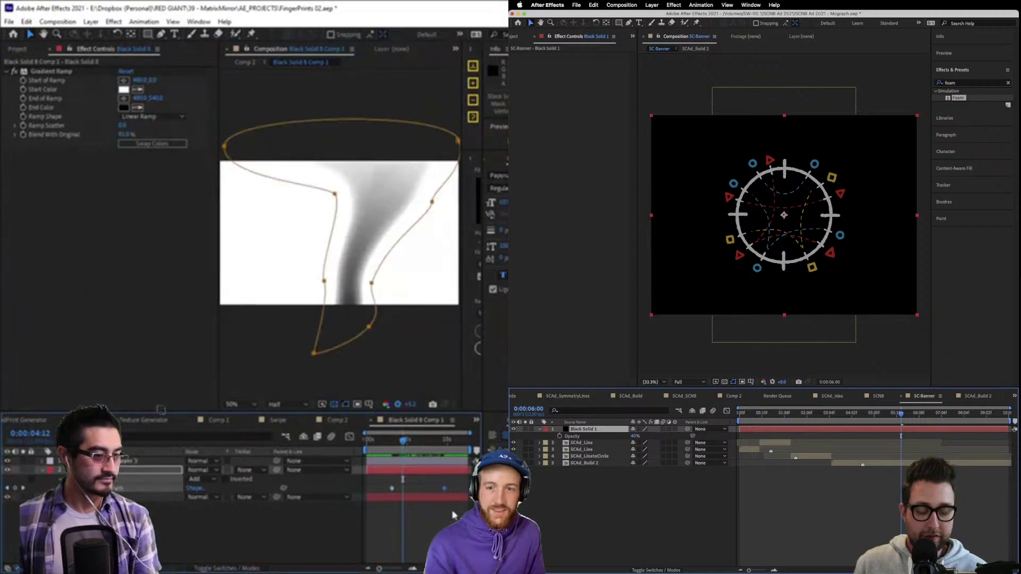
key("ctrl+z")
left_click(391, 489)
key("Delete")
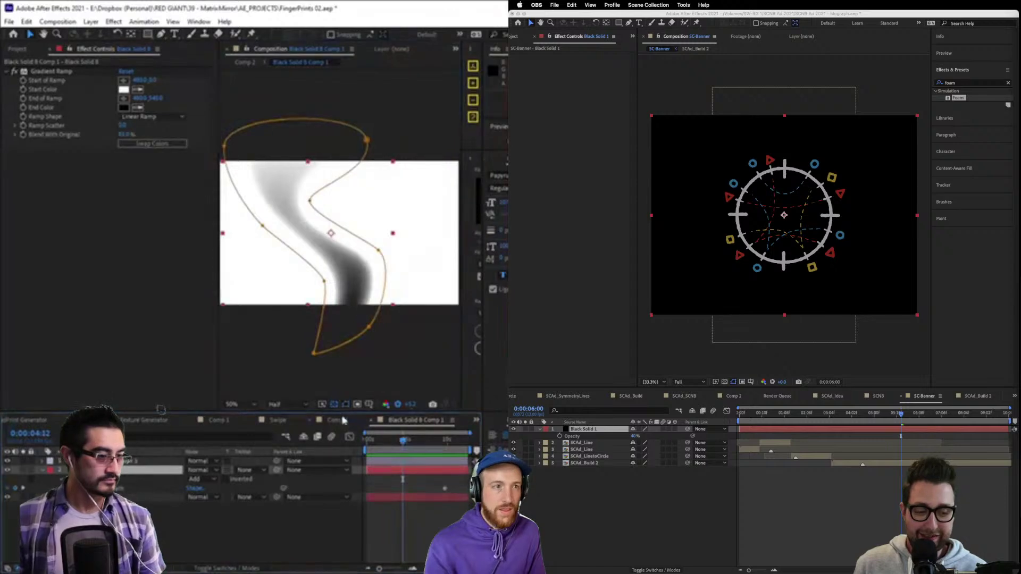
In Comp 2, move to 0:00:09:16 and shrink the Foam bubble Size to about 0.230.
left_click(340, 420)
left_click_drag(391, 446, 438, 450)
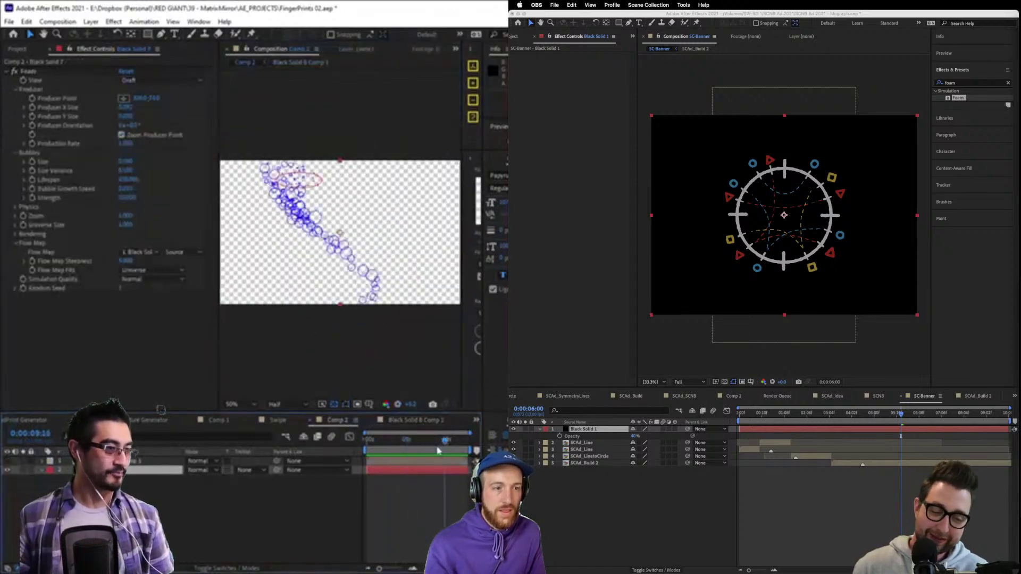
mouse_move(126, 163)
left_mouse_down()
mouse_move(141, 165)
mouse_move(123, 170)
left_mouse_up()
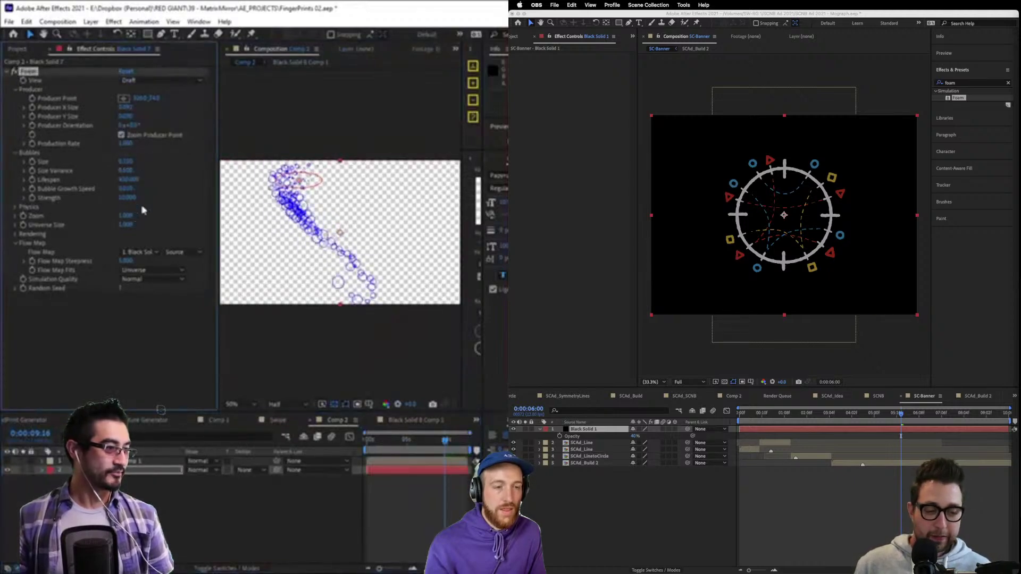
scroll(339, 230, "up", 2)
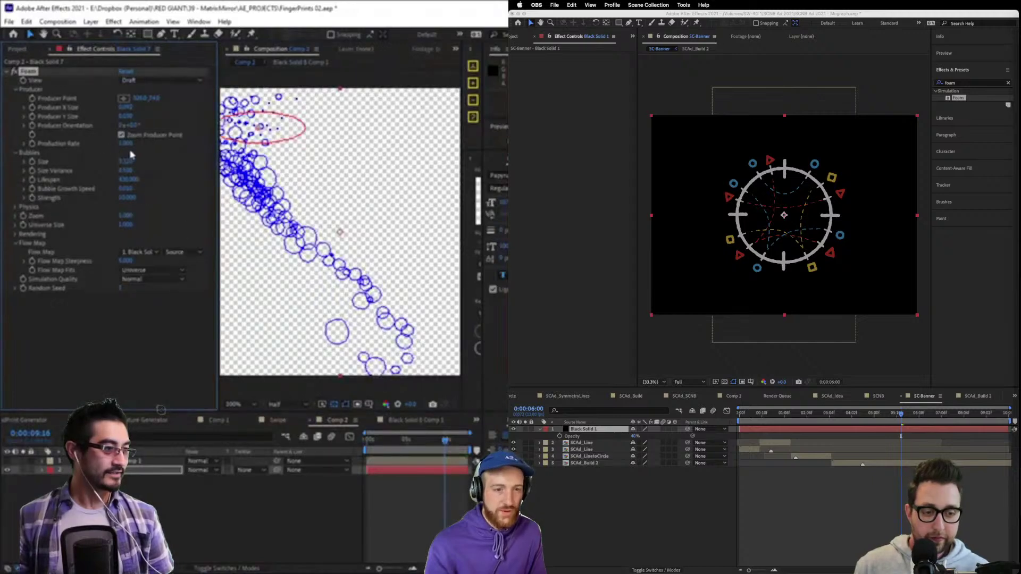
In Foam's Rendering settings, keep blend mode Transparent and set Bubble Texture to User Defined.
left_click(14, 243)
left_click(15, 237)
left_click(15, 216)
left_click(15, 207)
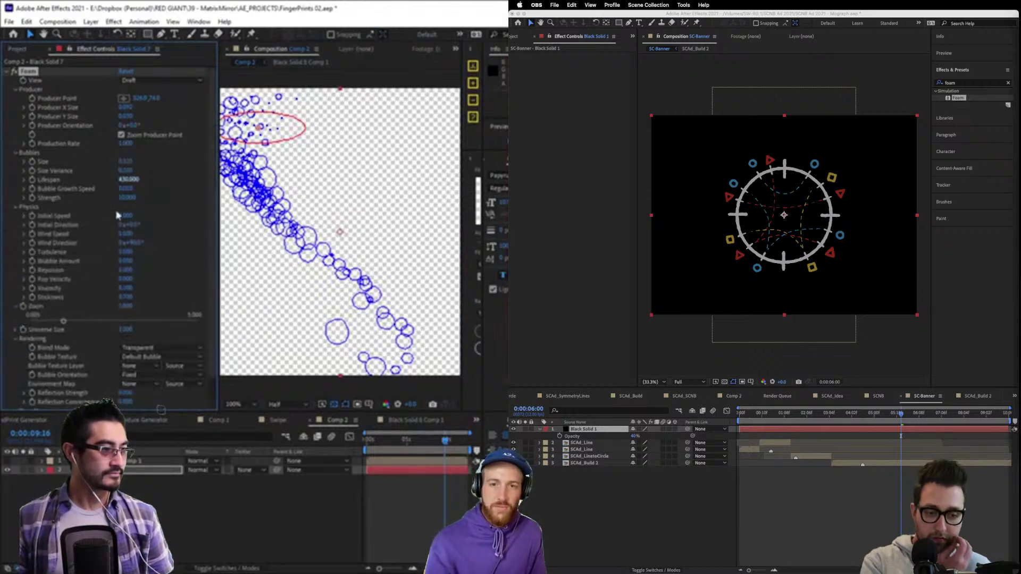
scroll(121, 290, "down", 1)
left_click(150, 325)
left_click(151, 334)
left_click(151, 332)
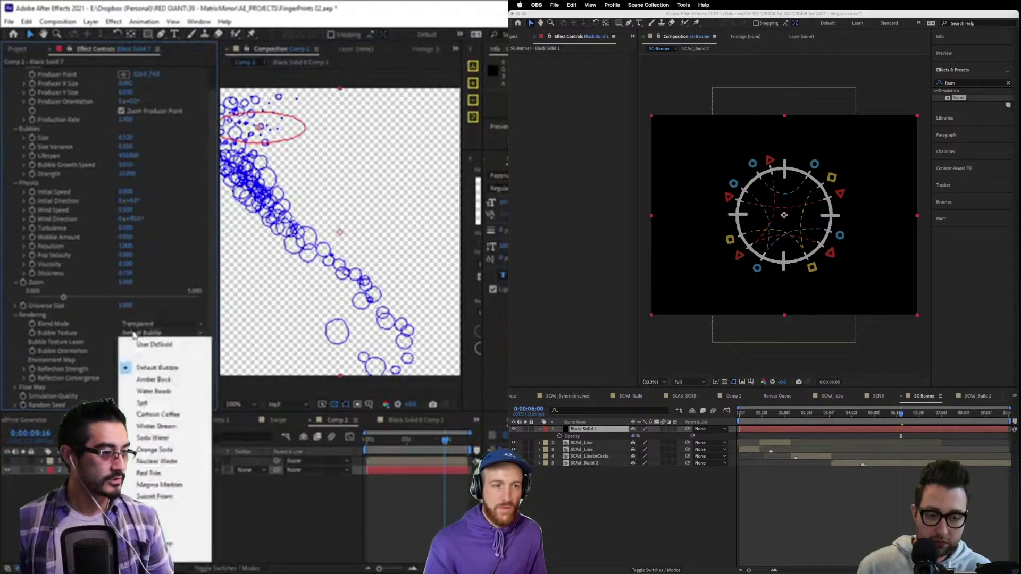
left_click(180, 349)
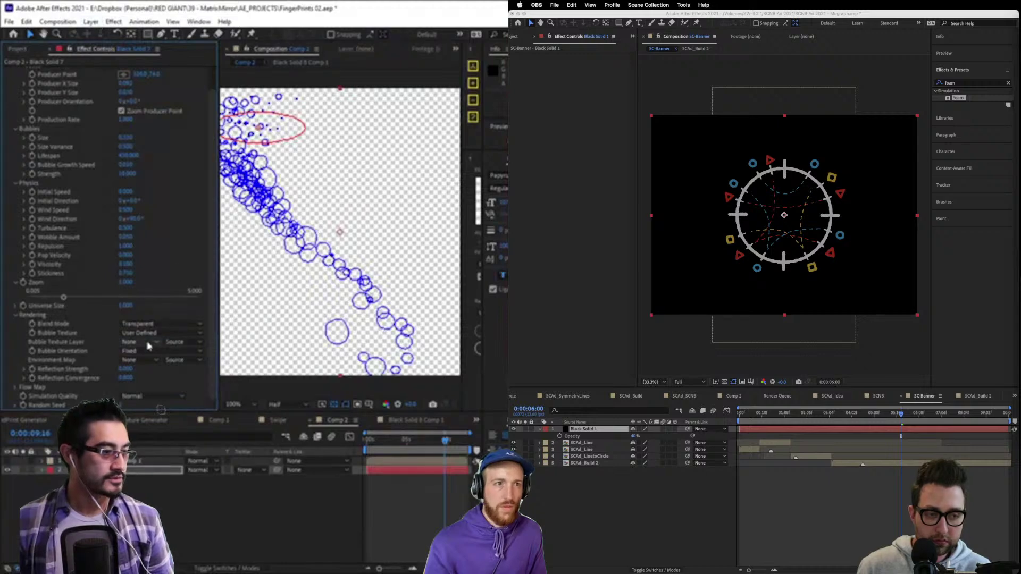
Create a new solid layer and apply Fractal Noise to it.
left_click(90, 21)
mouse_move(107, 33)
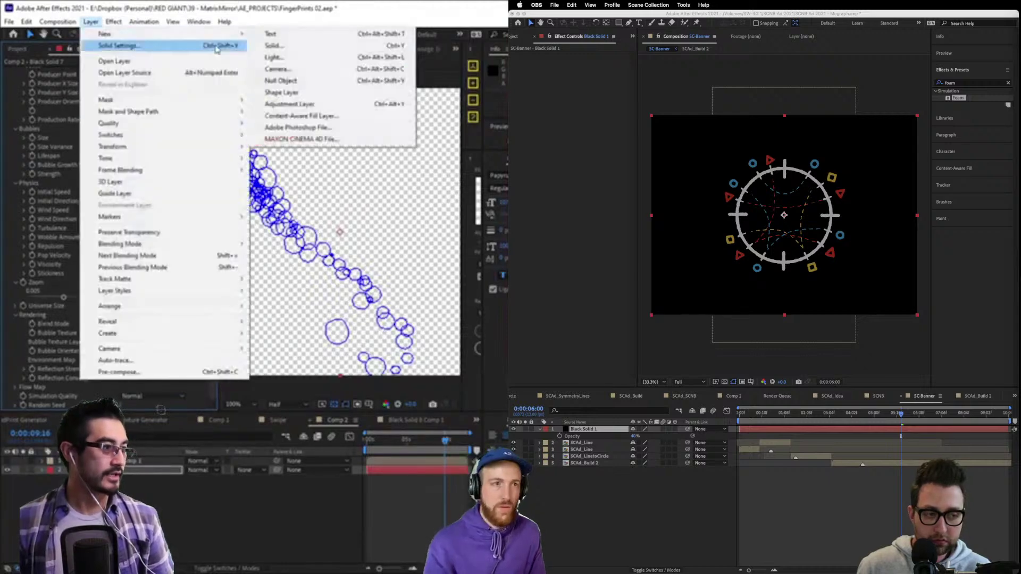
left_click(286, 48)
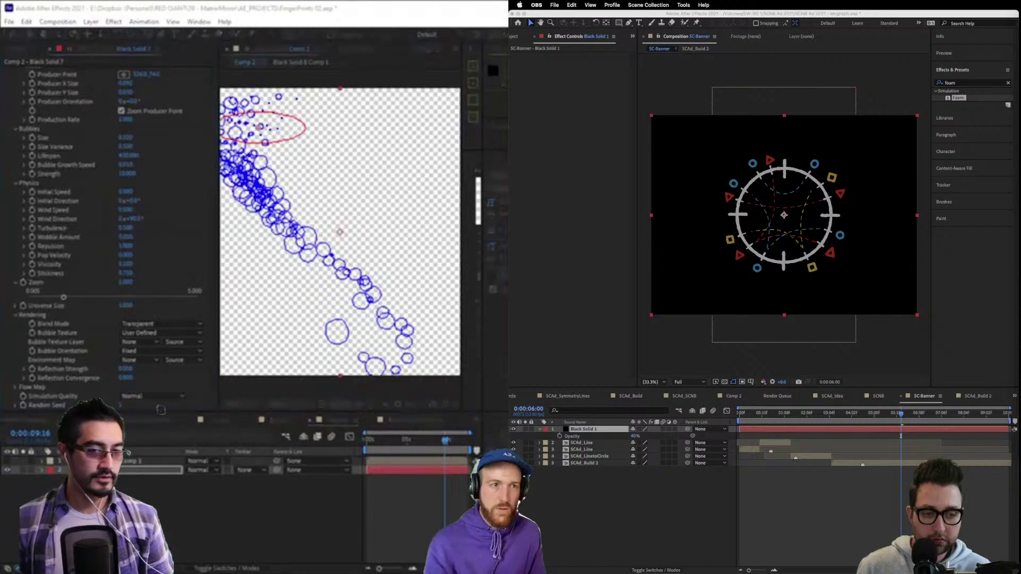
key("Return")
key("ctrl+space")
type("fra")
key("Return")
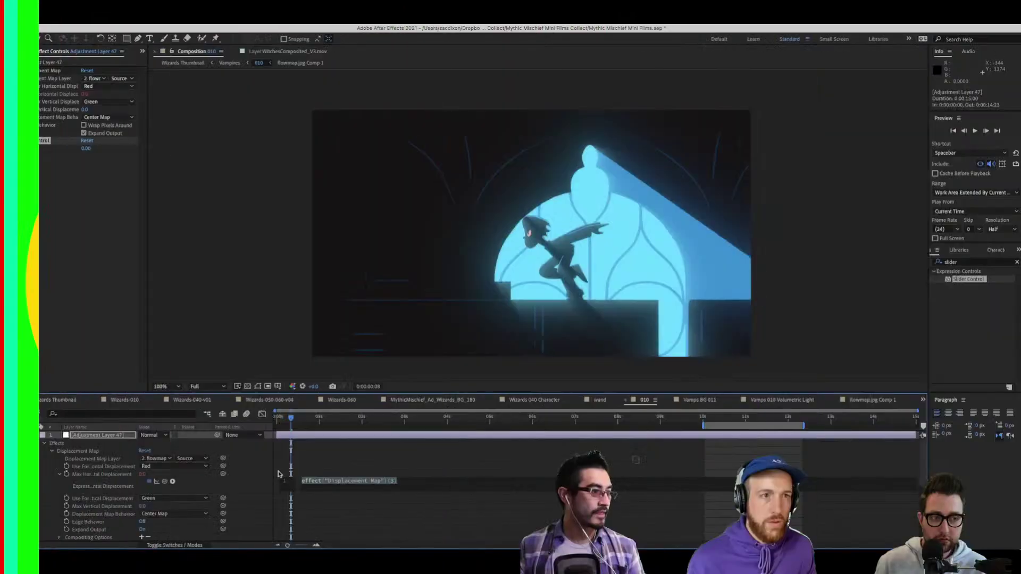
Link Max Horizontal and Max Vertical Displacement expressions to the Slider Control.
left_click_drag(170, 481, 30, 149)
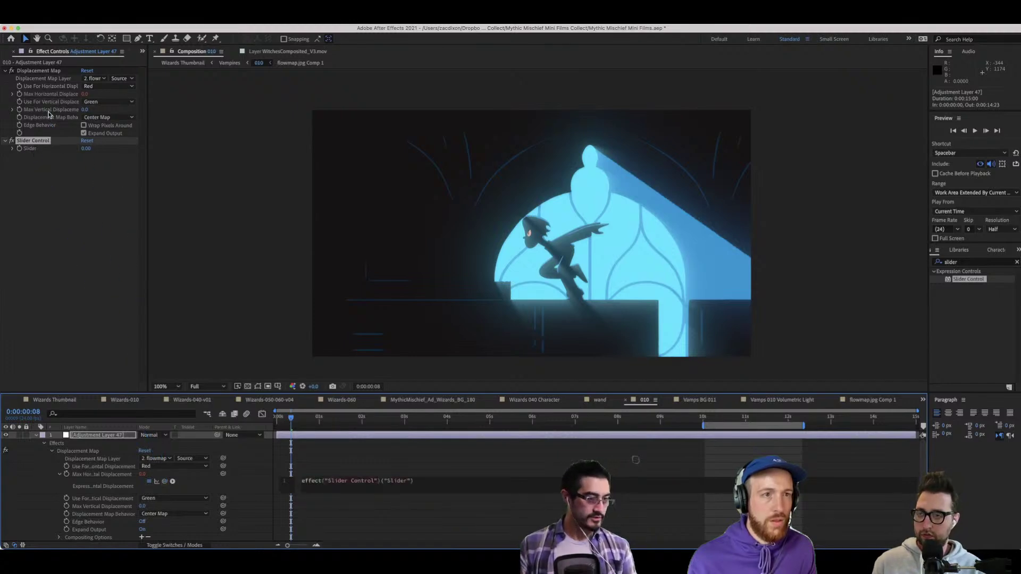
left_click(78, 313)
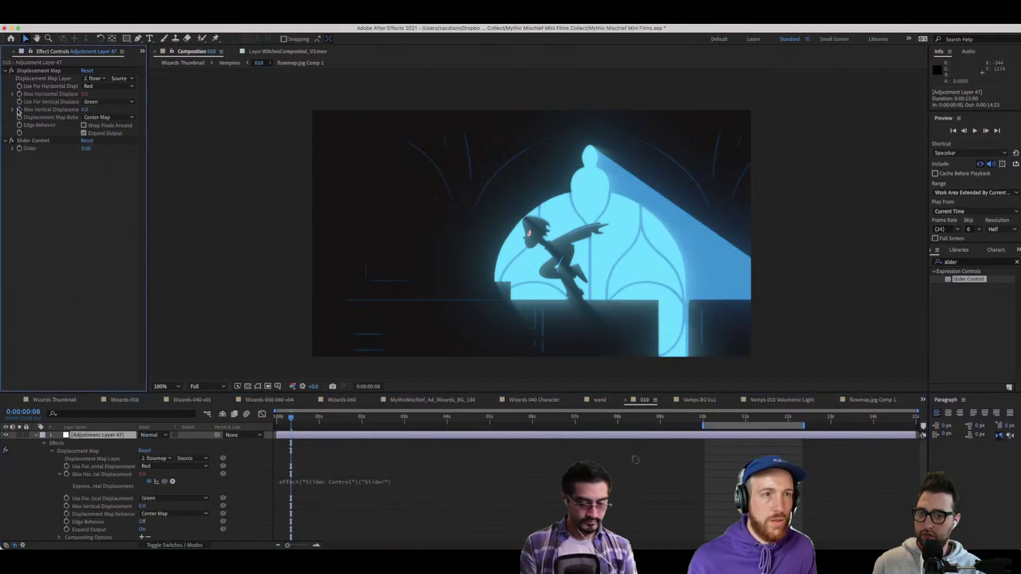
left_click(20, 110, "alt")
left_click_drag(168, 516, 31, 148)
left_click(58, 239)
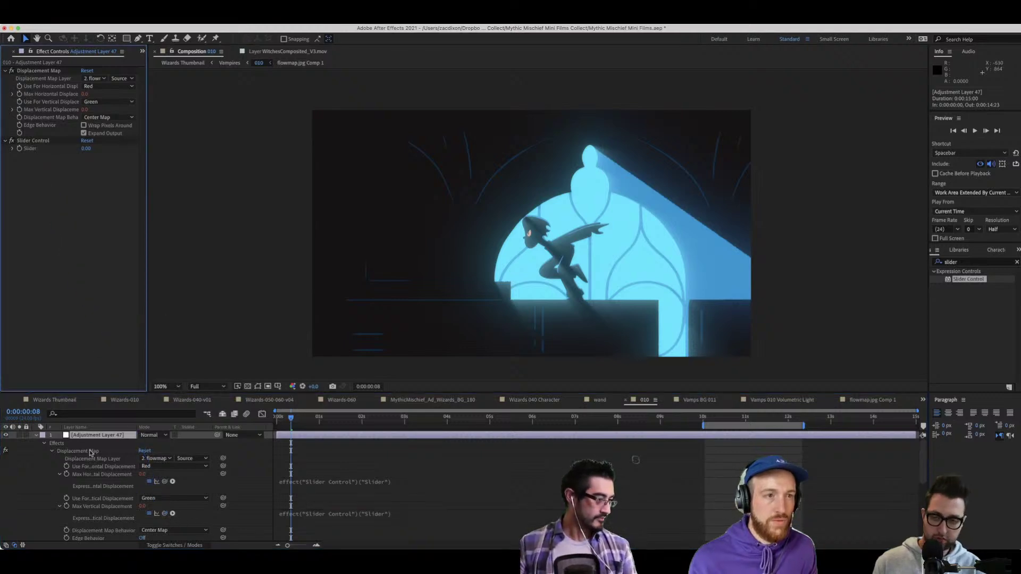
left_click(36, 436)
Raise the slider to preview the distortion, reset it to 0, and open flowmap.jpg Comp 1.
left_click_drag(85, 149, 161, 155)
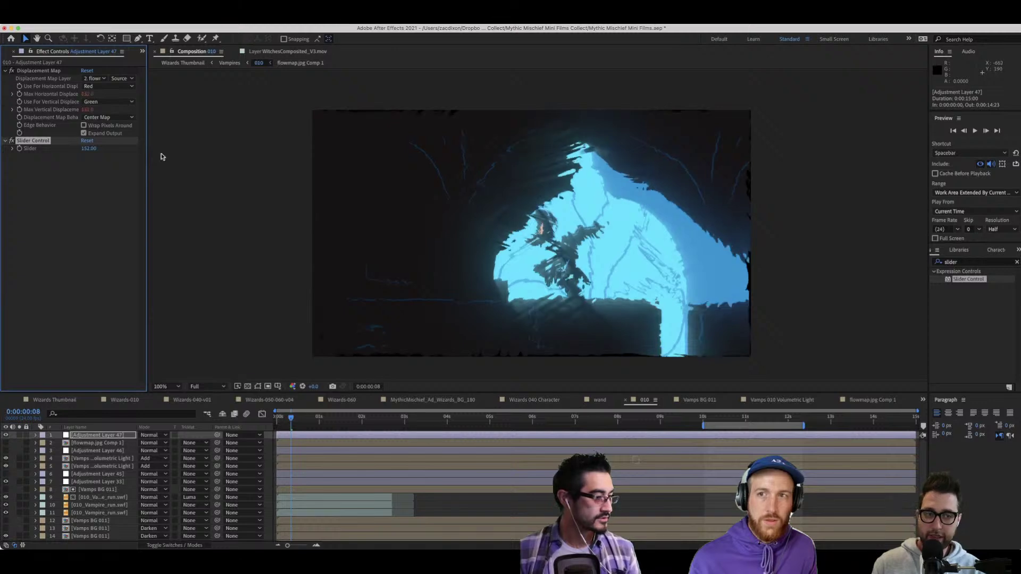
left_click(93, 153)
type("0")
key("Return")
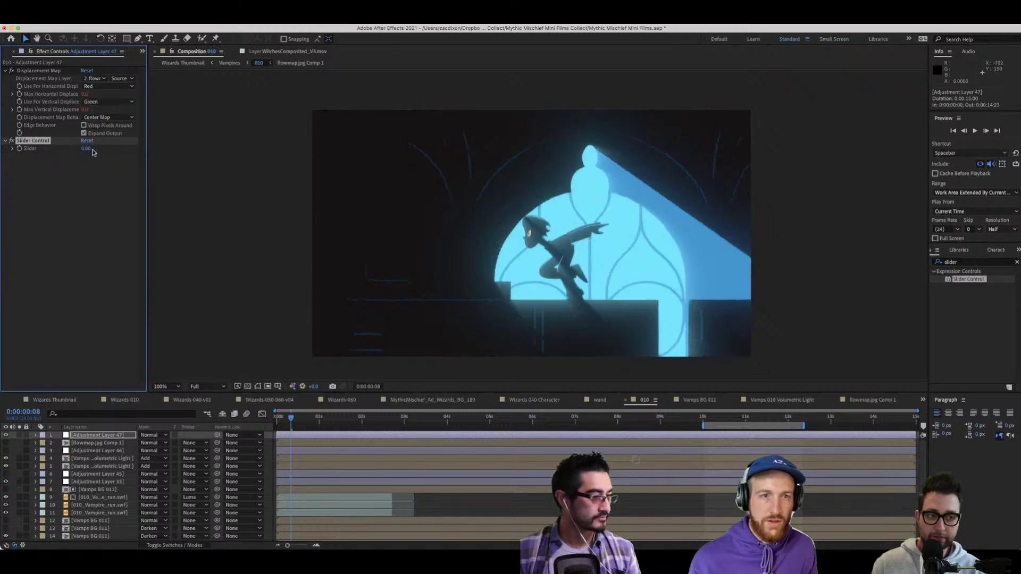
left_click(92, 444)
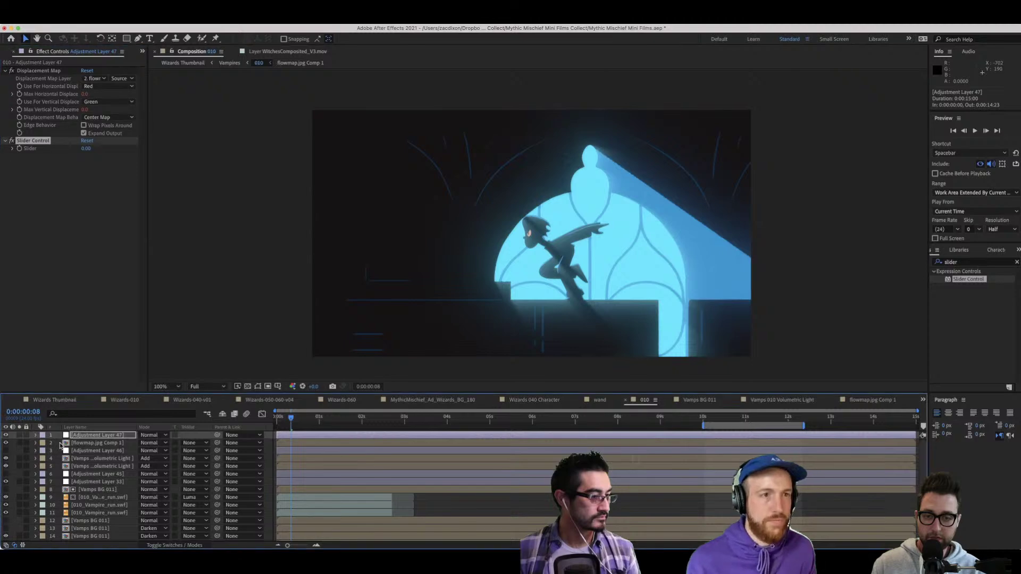
double_click(92, 443)
Zoom the flow map view to 100%, nudge the Medium Gray-Yellow Solid 2, then undo the move.
key("comma")
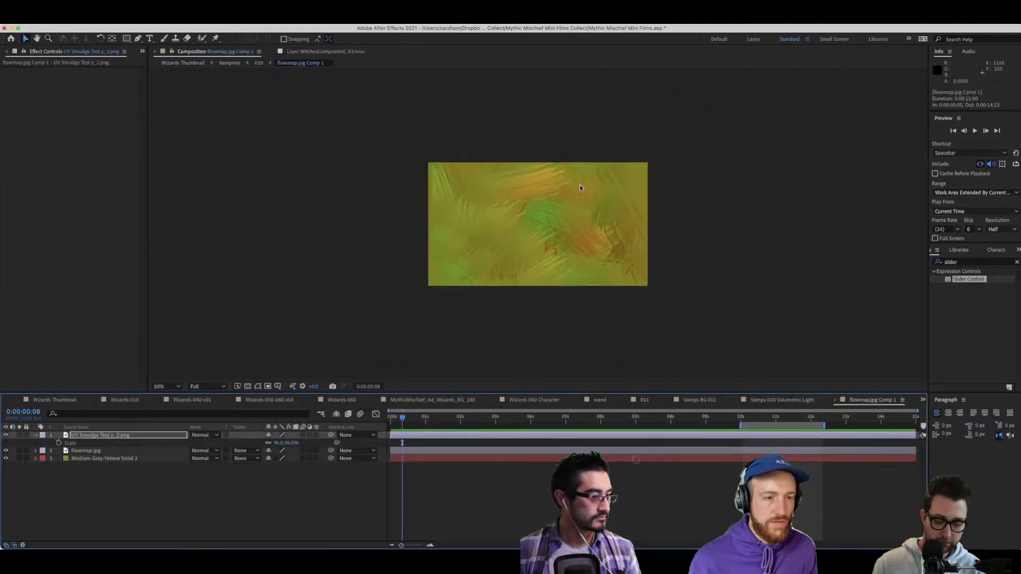
key("period")
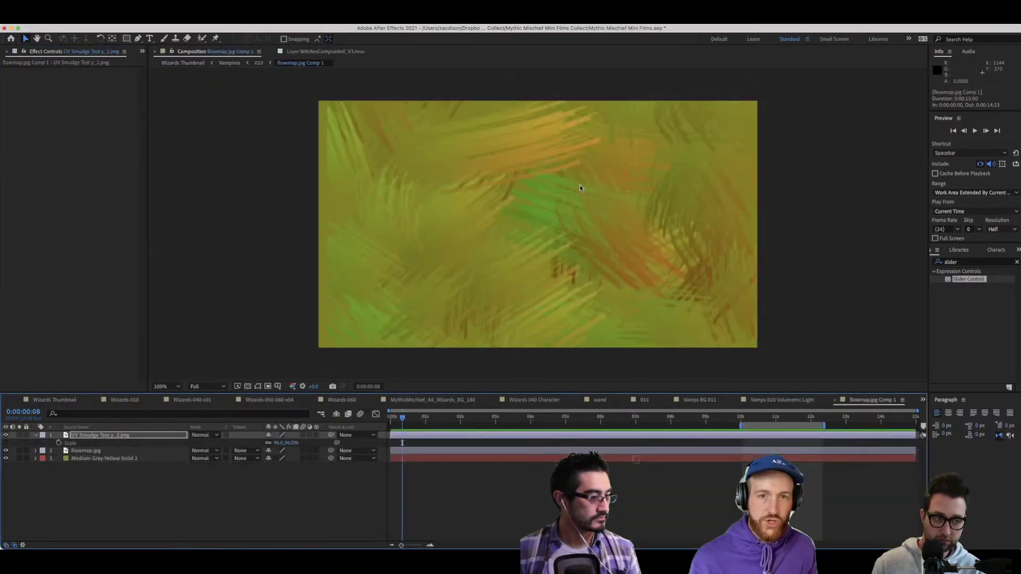
left_click(161, 441)
left_click(152, 460)
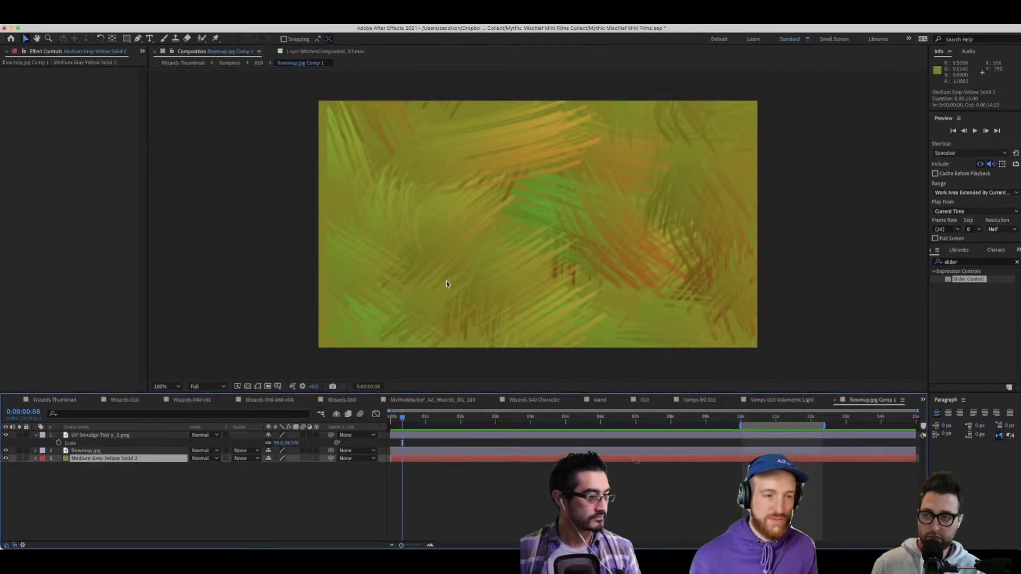
mouse_move(446, 281)
left_mouse_down()
mouse_move(448, 266)
mouse_move(435, 269)
left_mouse_up()
key("super+z")
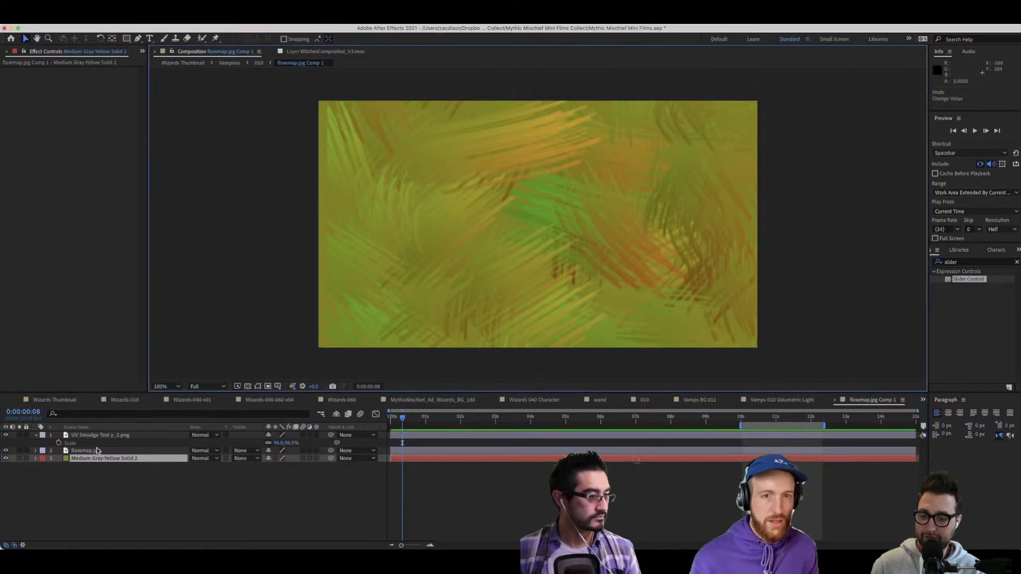
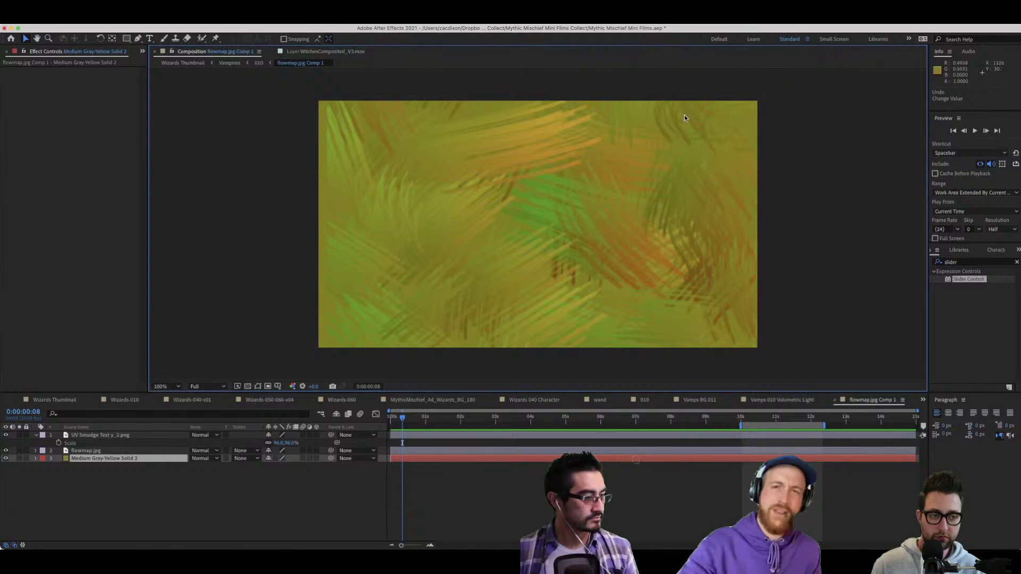
Open the 010 composition so Effect Controls shows Adjustment Layer 47.
left_click(258, 63)
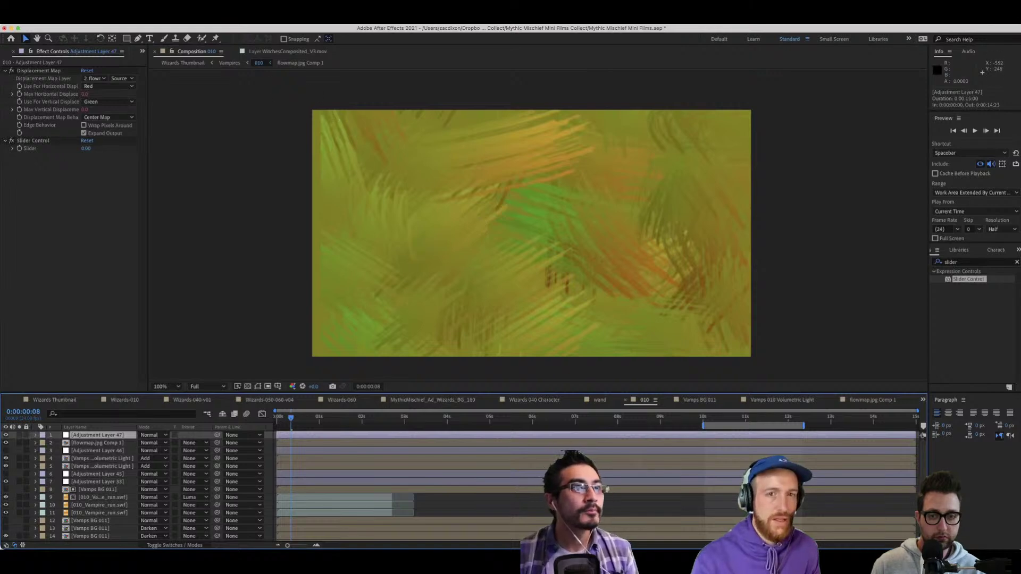
Hide the flowmap.jpg Comp 1 layer, raise the displacement slider to 197, then revisit Vampires and flowmap comps.
left_click(5, 443)
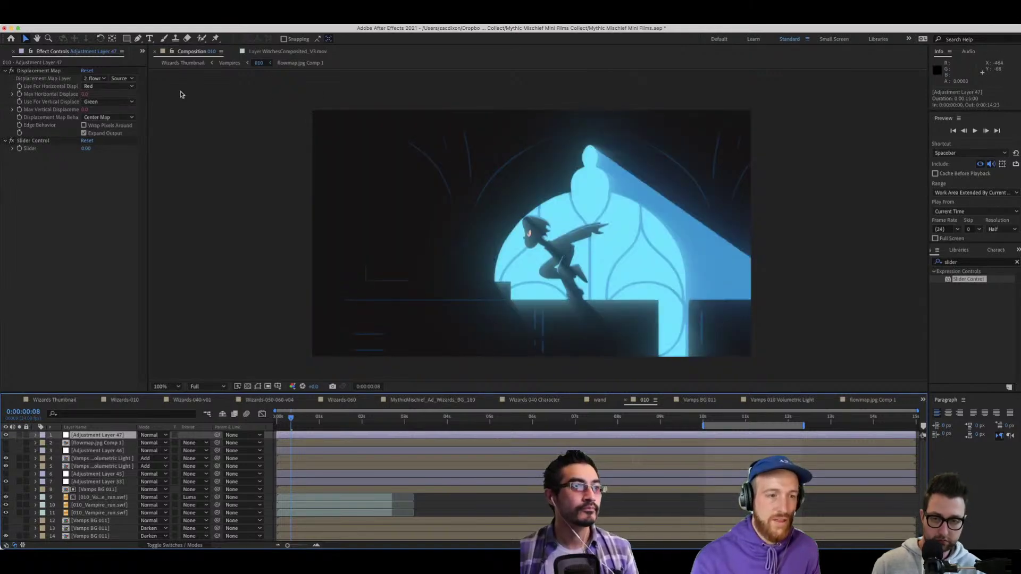
left_click_drag(84, 152, 161, 156)
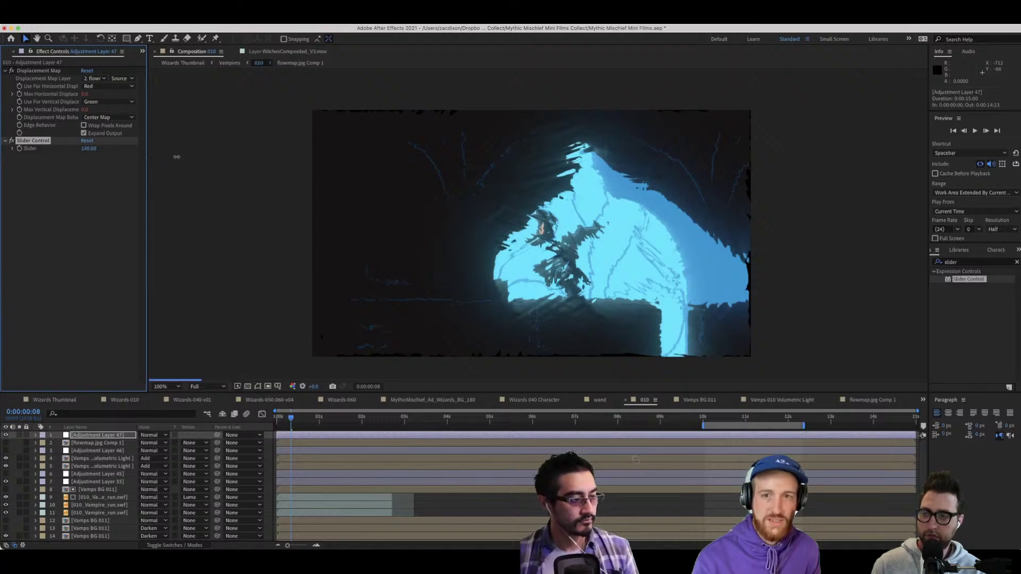
left_click_drag(89, 148, 96, 113)
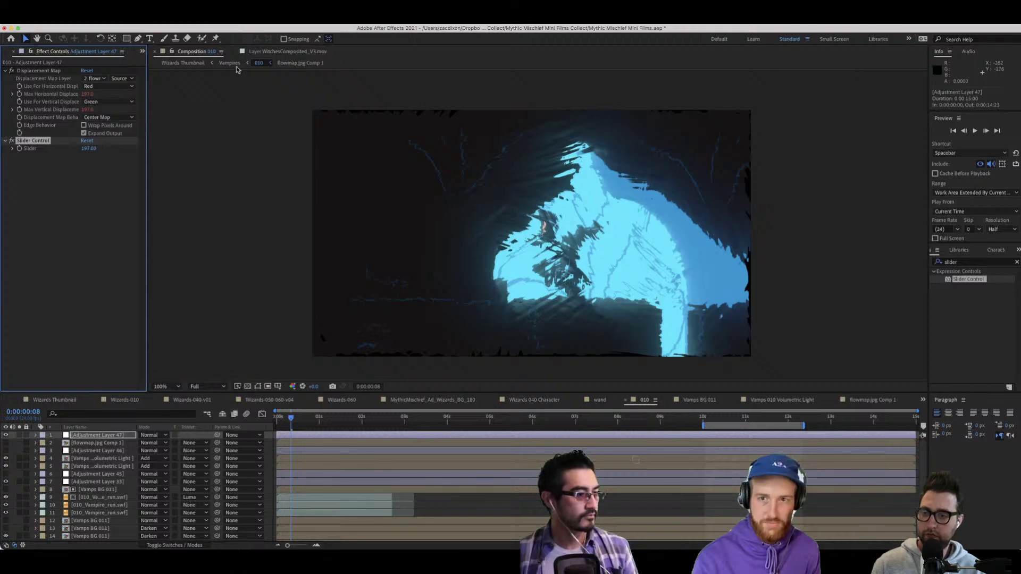
left_click(229, 63)
left_click(301, 63)
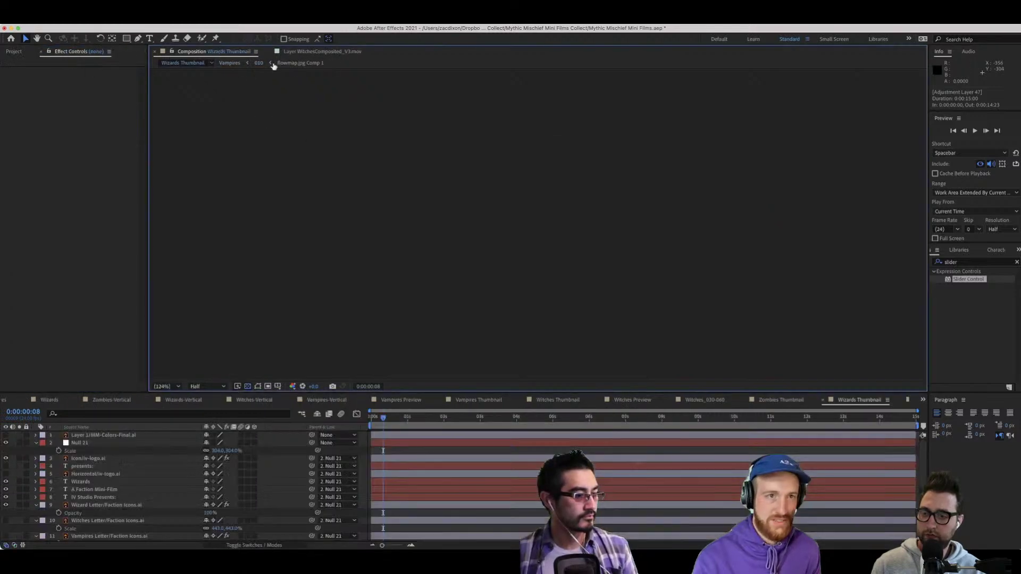
Open the Vampires comp, then preview UV Smudge Test y_4.png and y_3.png footage.
key("super+0")
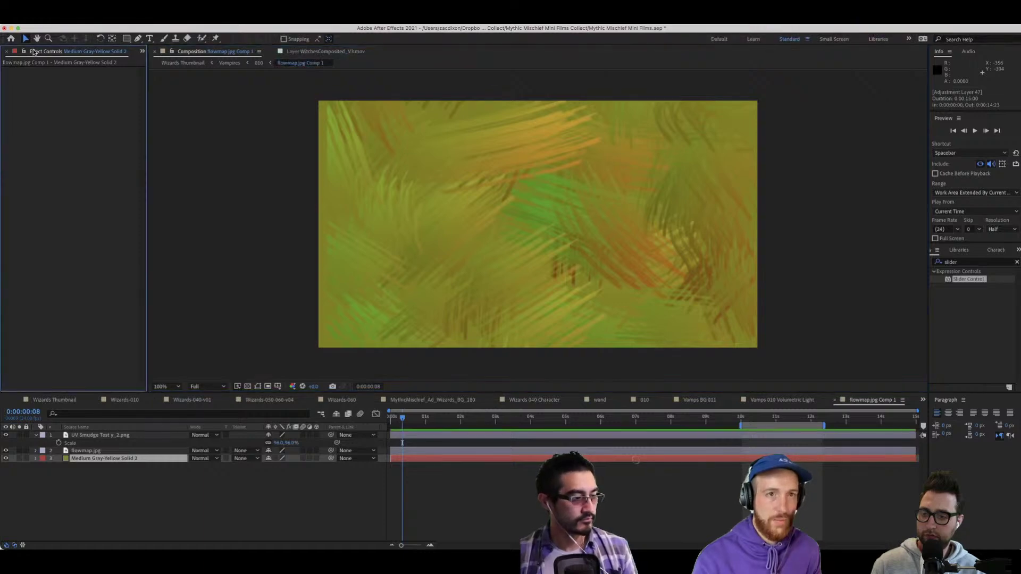
left_click(58, 187)
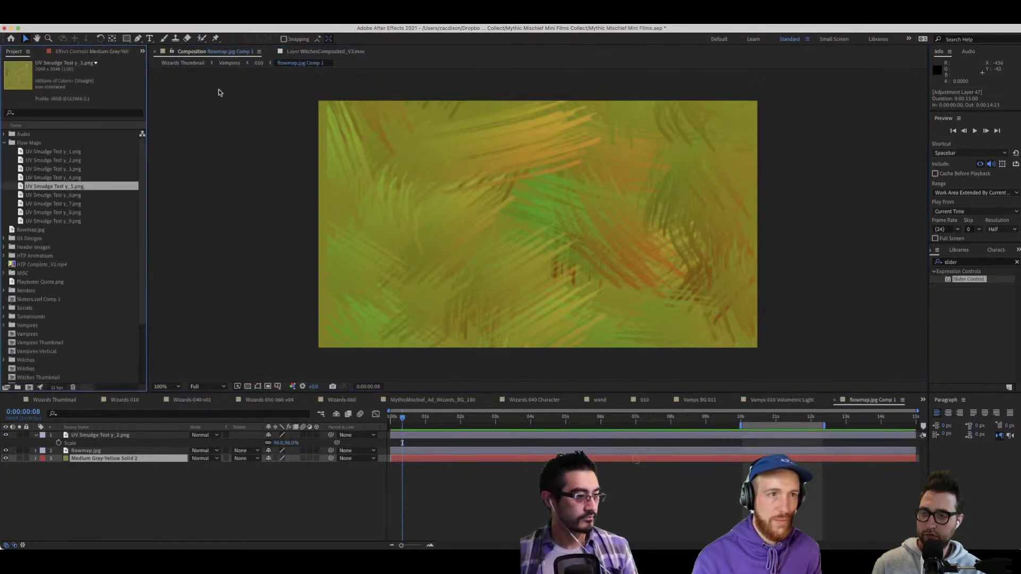
left_click(228, 64)
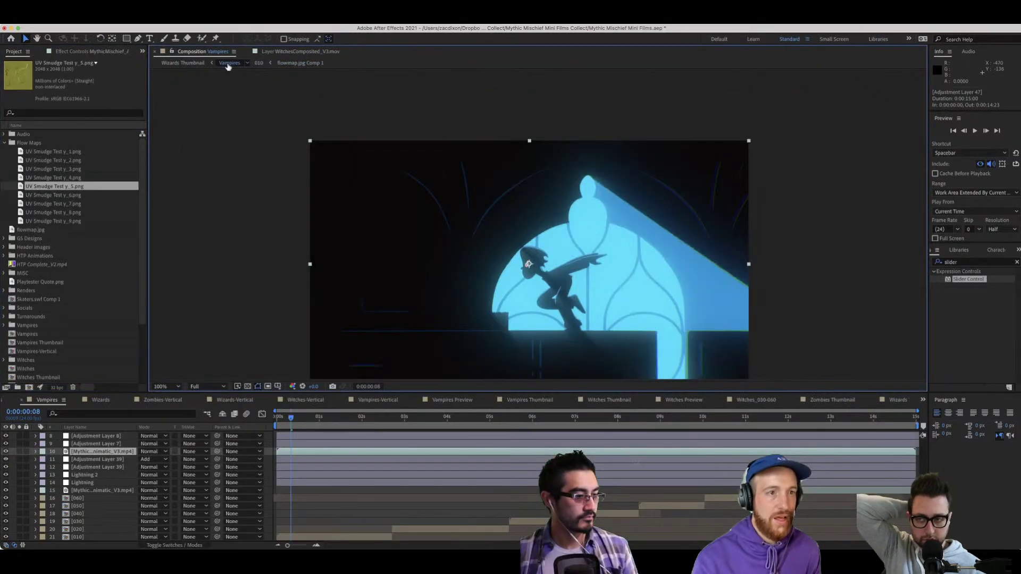
left_click(429, 495)
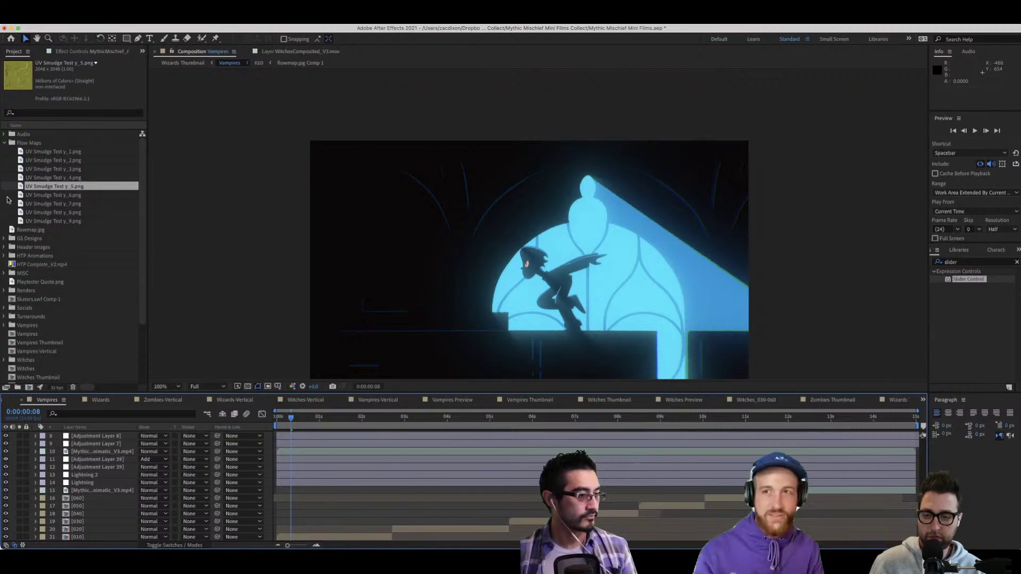
double_click(70, 179)
double_click(64, 169)
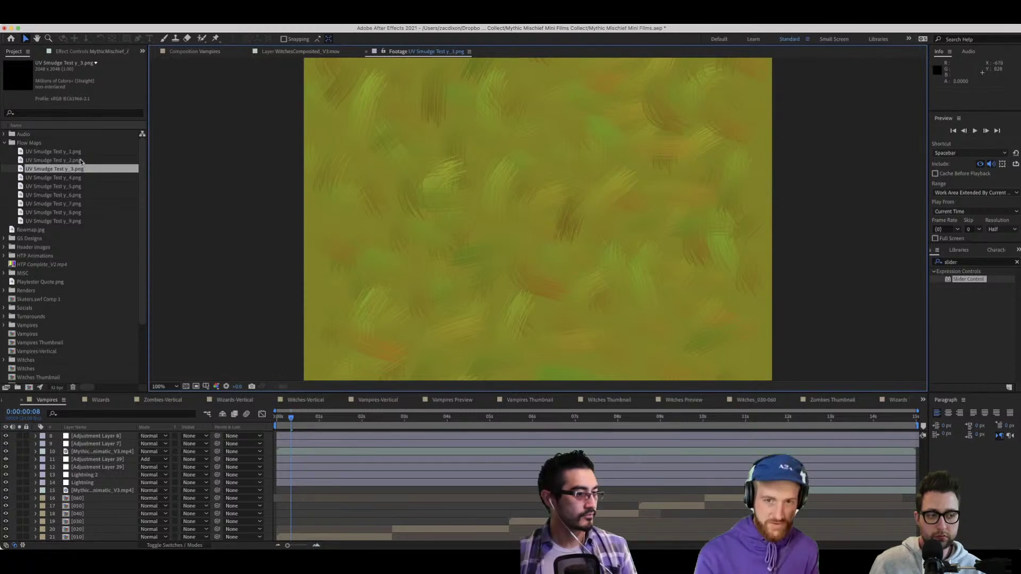
Preview UV Smudge Test y_1.png and y_7.png alongside the Vampires composition.
double_click(63, 152)
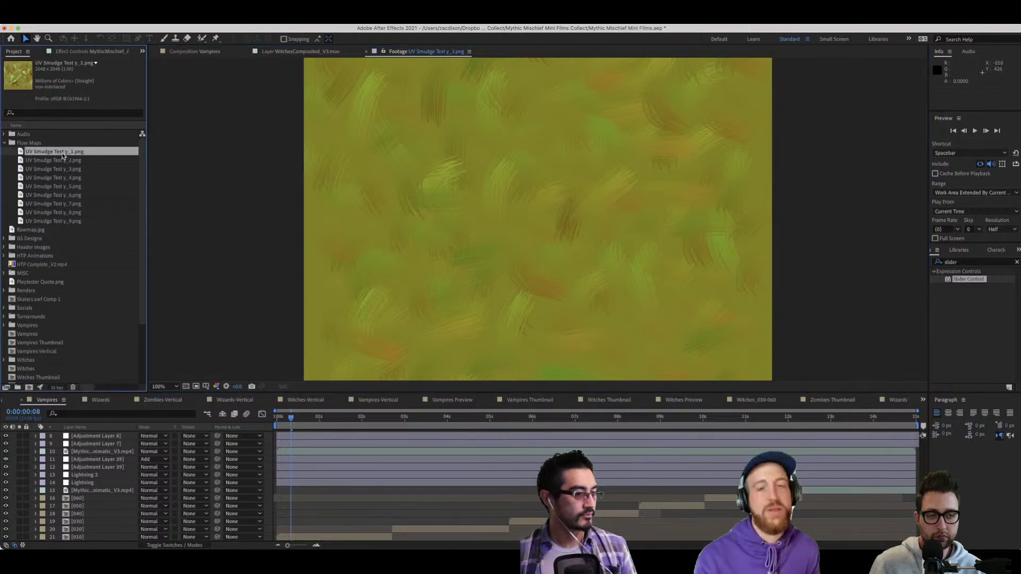
double_click(71, 204)
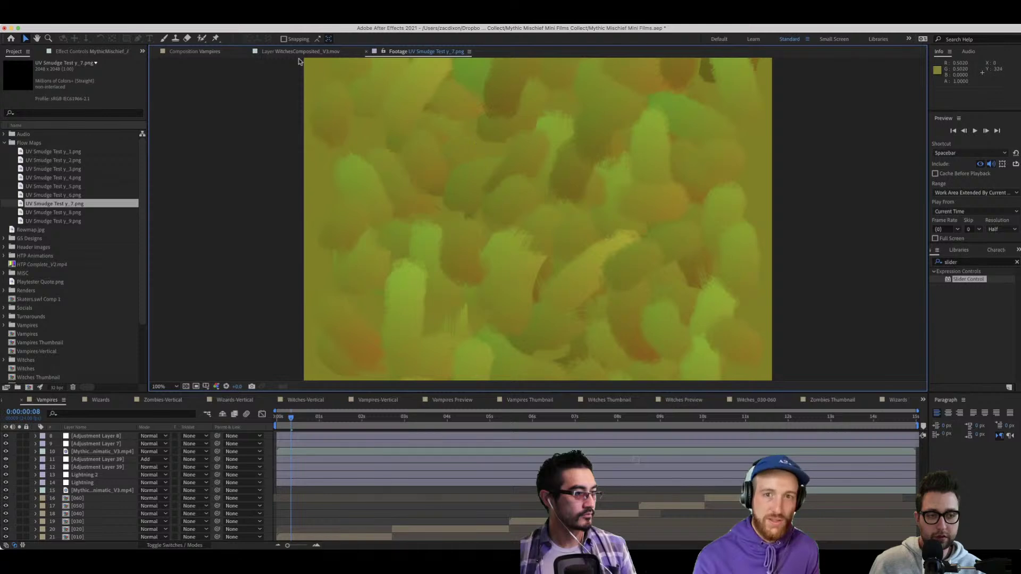
left_click(214, 52)
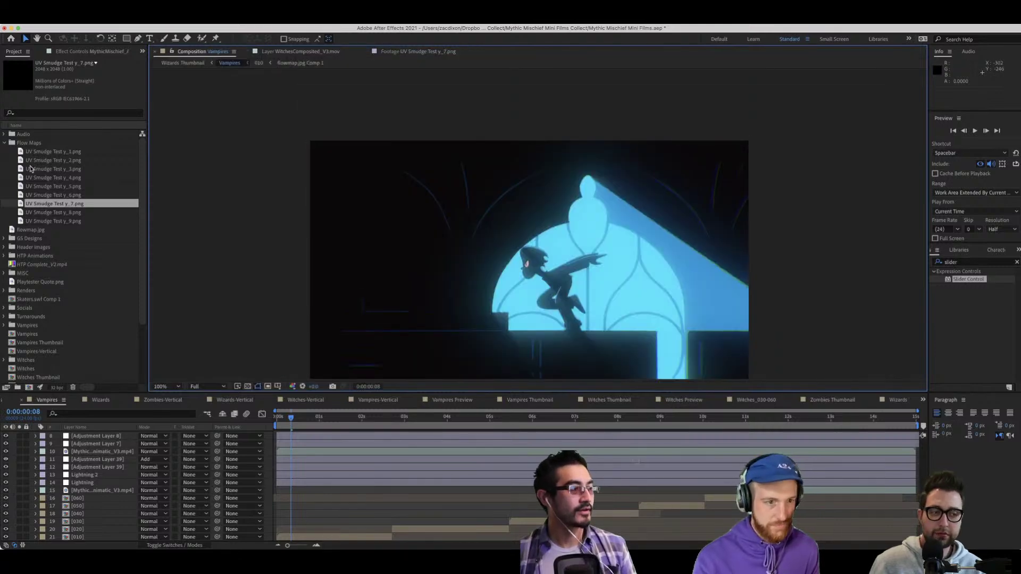
double_click(53, 204)
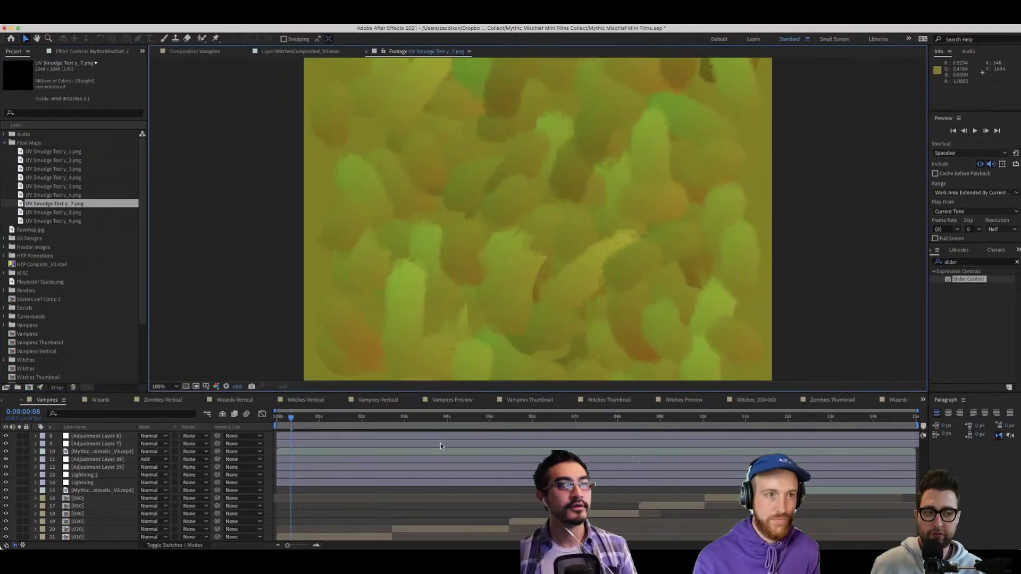
scroll(441, 440, "up", 5)
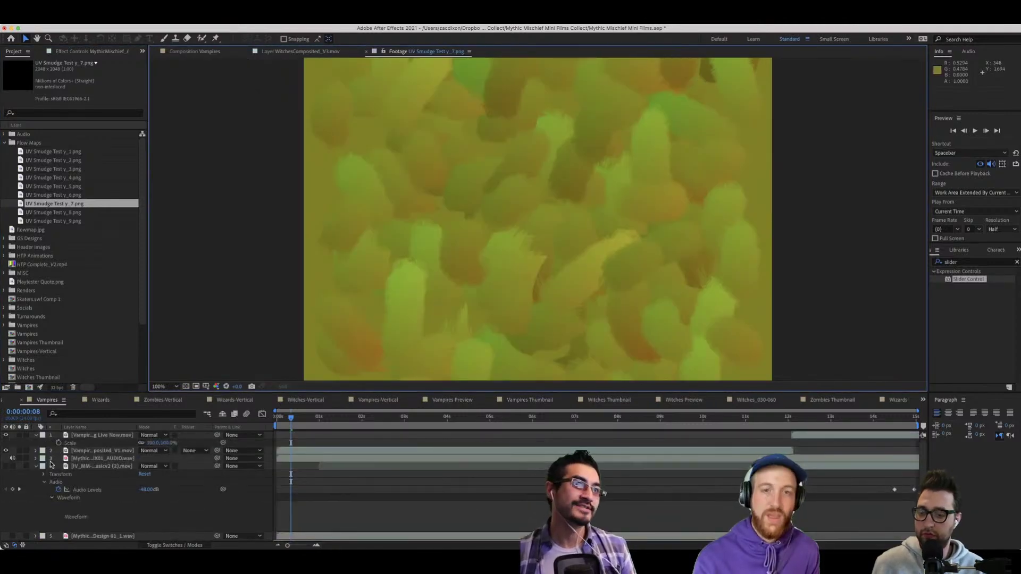
Select layer 4 in Vampires, then open comp 010 and its nested flowmap.jpg Comp 1.
left_click(41, 468)
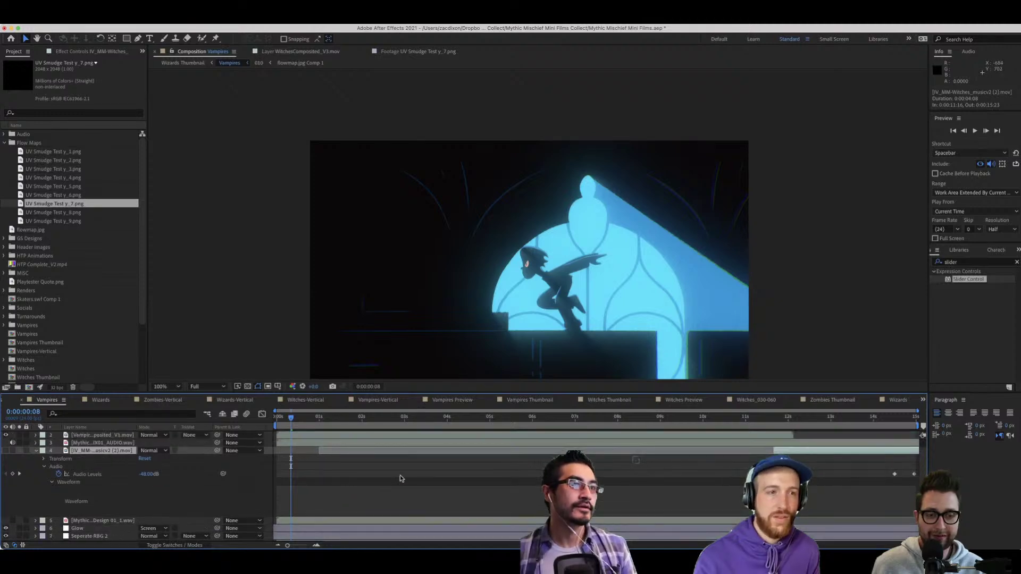
left_click(175, 266)
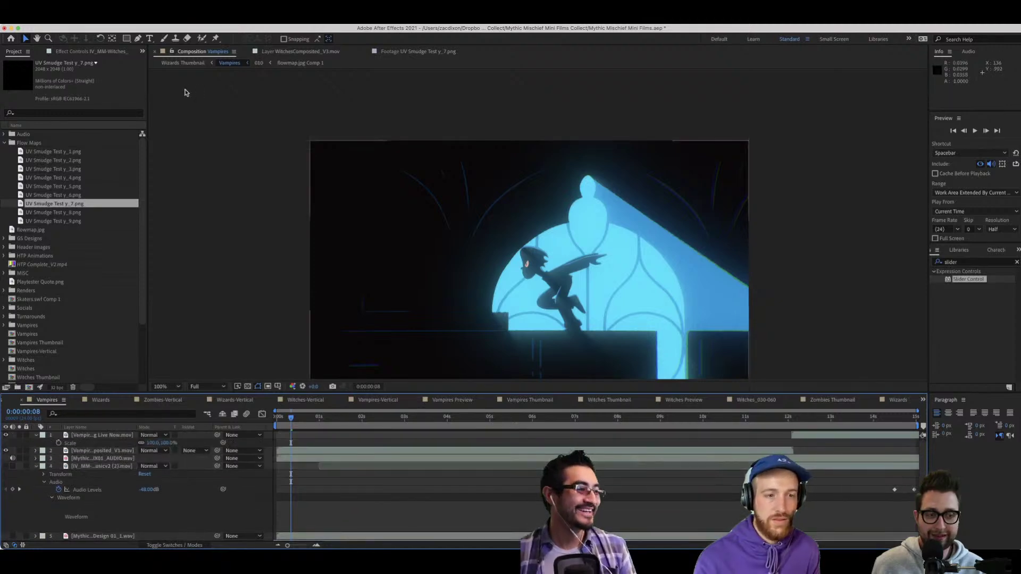
left_click(259, 63)
double_click(180, 510)
Add a new adjustment layer with the Invert effect to the flowmap comp.
left_click(180, 509)
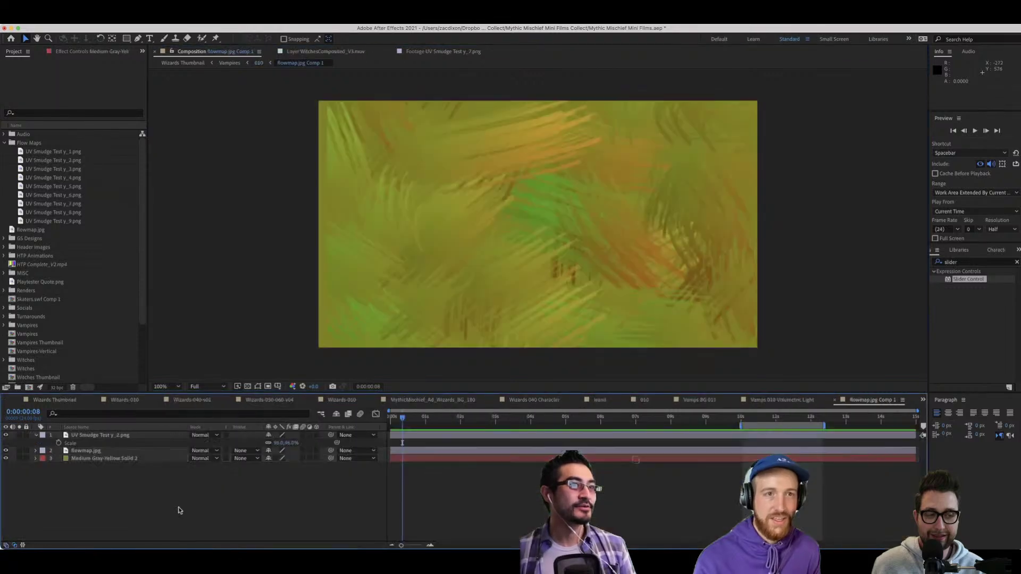
key("super+alt+y")
left_click(961, 263)
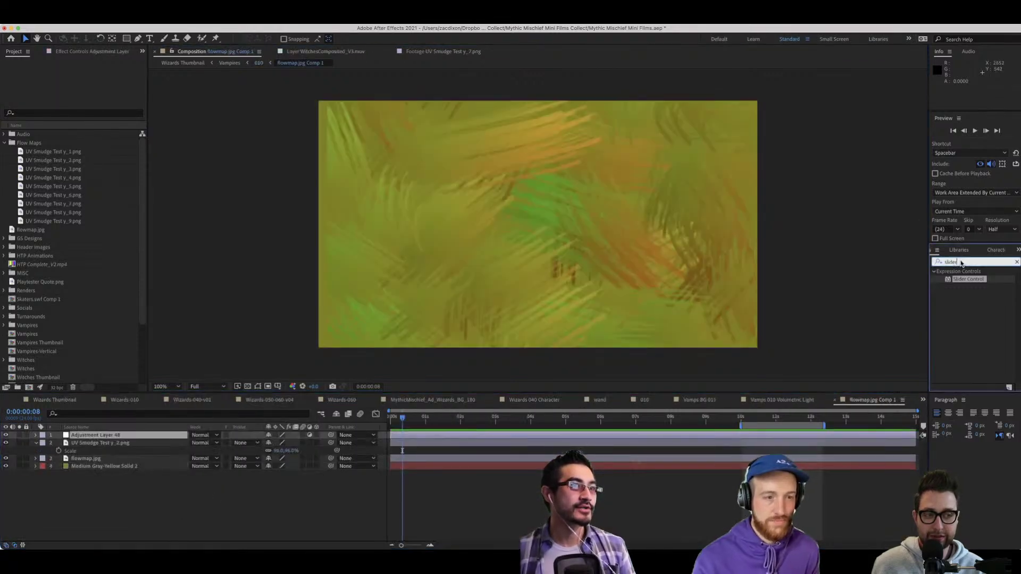
type("invert")
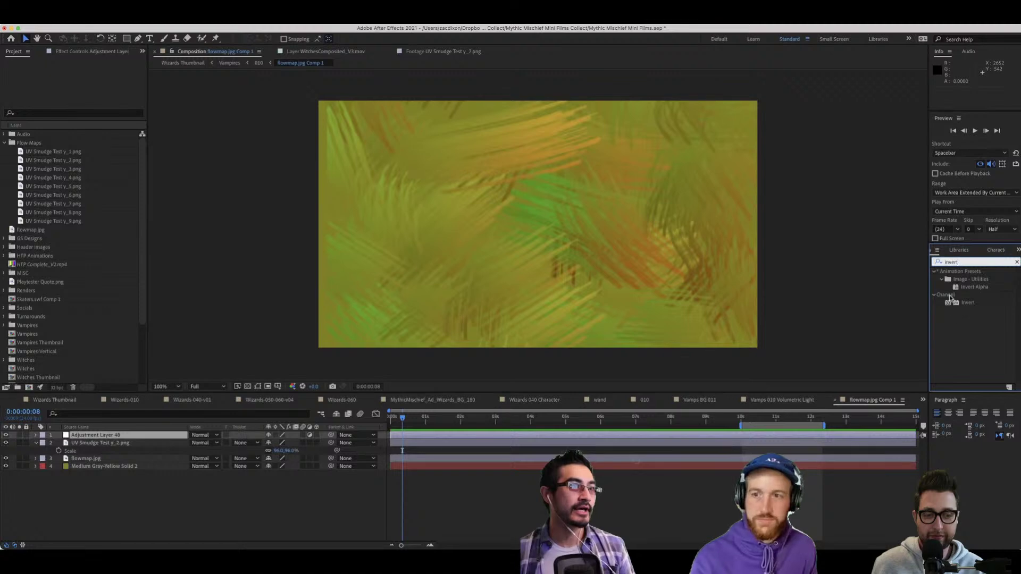
double_click(965, 303)
left_click_drag(596, 252, 588, 253)
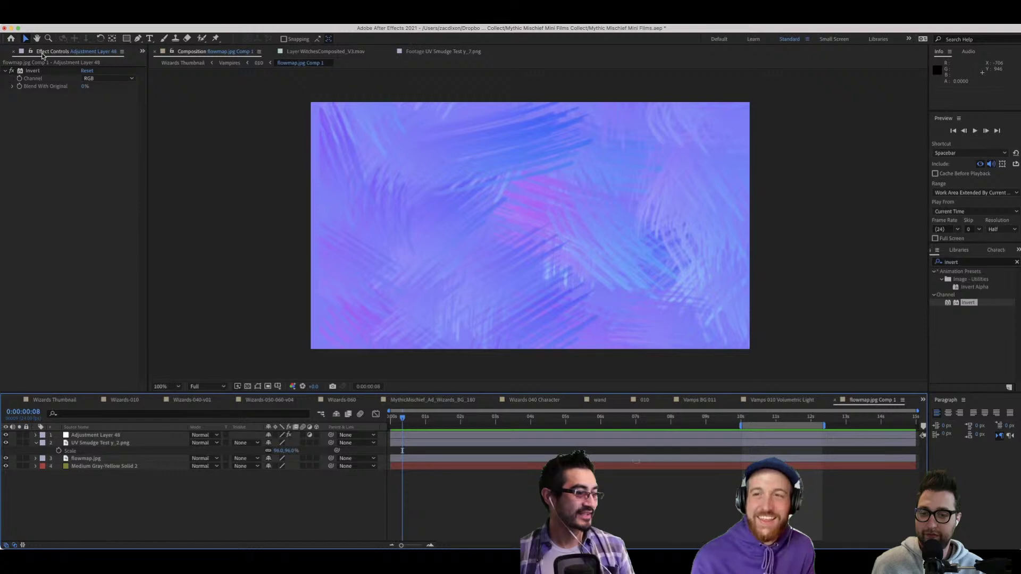
Browse the UV Smudge Test textures y_4 through y_9 in the Project panel.
key("super+0")
left_click(47, 186)
left_click(46, 179)
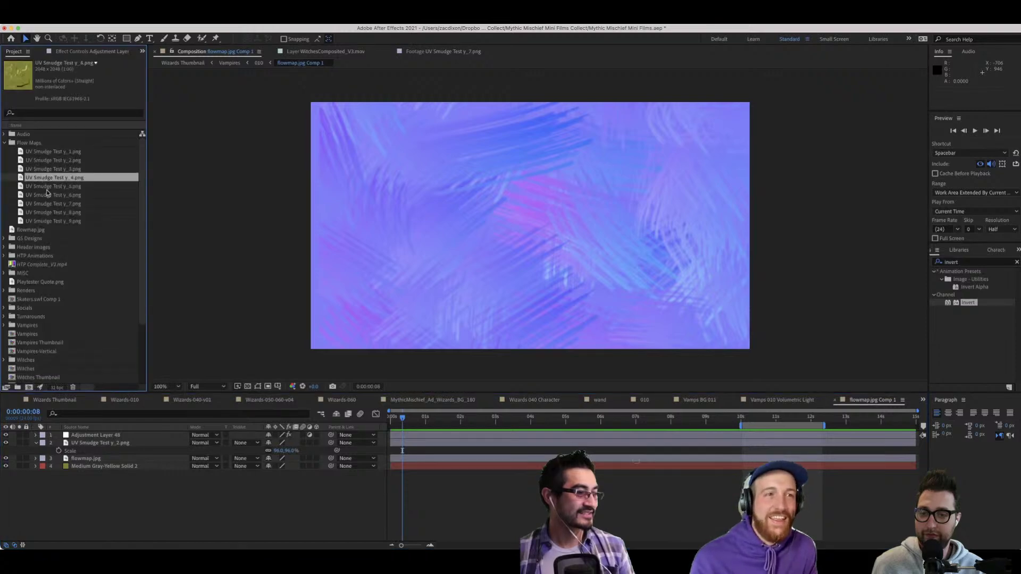
left_click(46, 194)
left_click(48, 205)
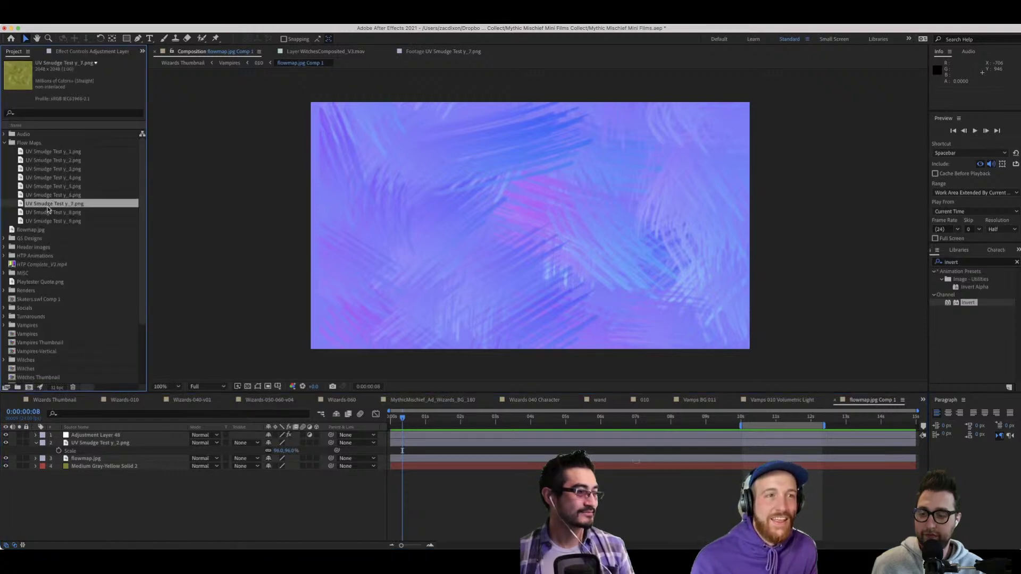
left_click(48, 213)
left_click(48, 220)
left_click(47, 214)
Add UV Smudge Test y_8.png to the timeline, undo it, and add y_7.png instead.
left_click_drag(44, 215, 127, 467)
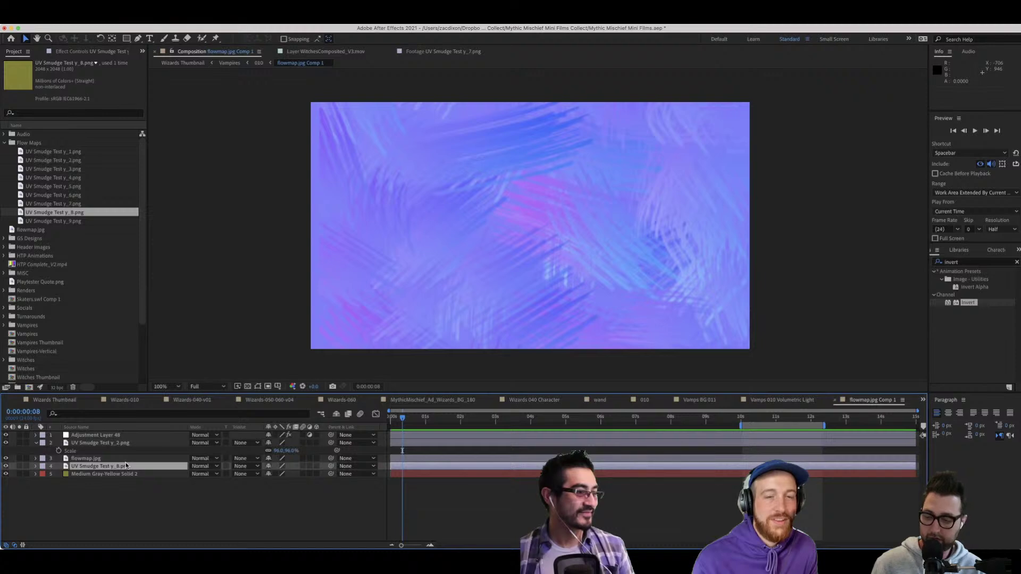
key("super+z")
mouse_move(48, 203)
left_mouse_down()
mouse_move(58, 297)
mouse_move(122, 455)
left_mouse_up()
left_click_drag(122, 455, 126, 465)
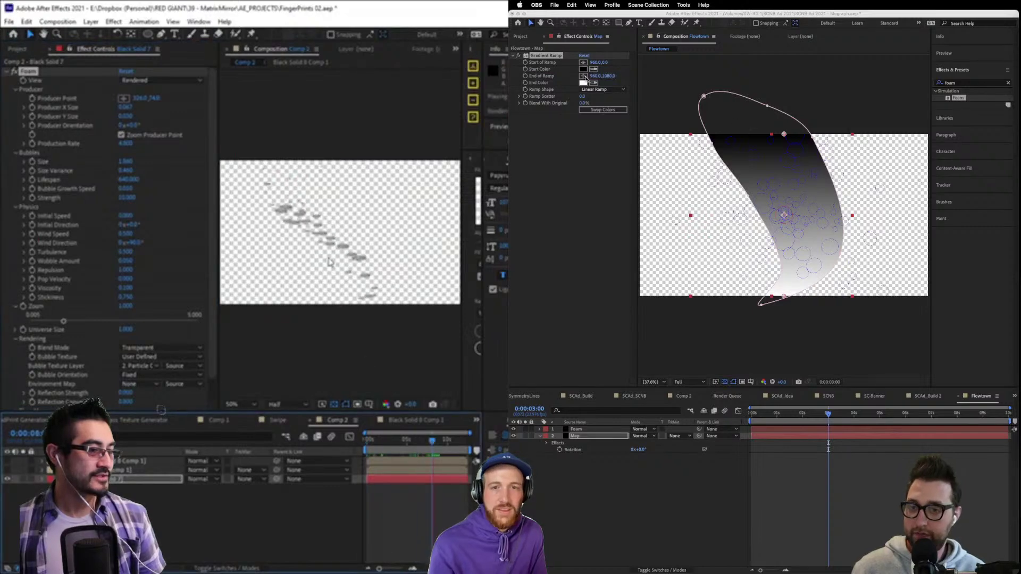
Swap the gradient ramp colours and adjust the Foam layer's production rate.
left_click(601, 114)
left_click(602, 110)
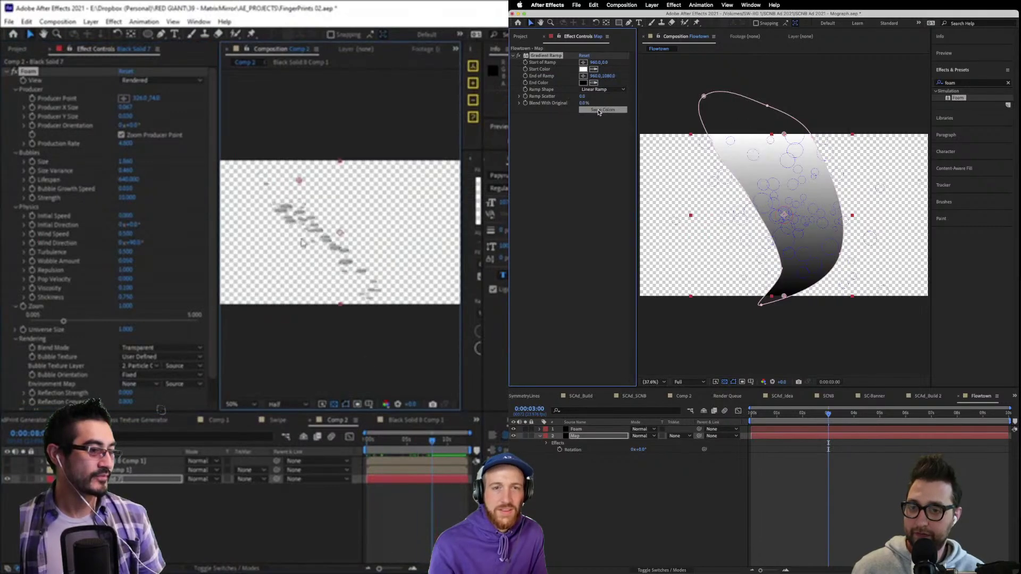
scroll(320, 240, "up", 4)
scroll(341, 261, "down", 1)
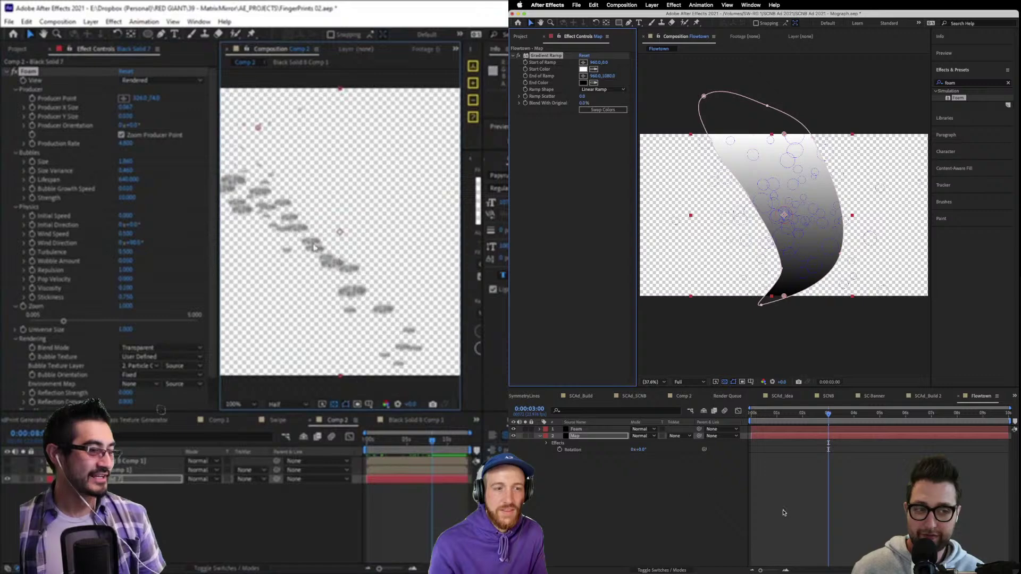
scroll(315, 243, "down", 2)
left_click(583, 430)
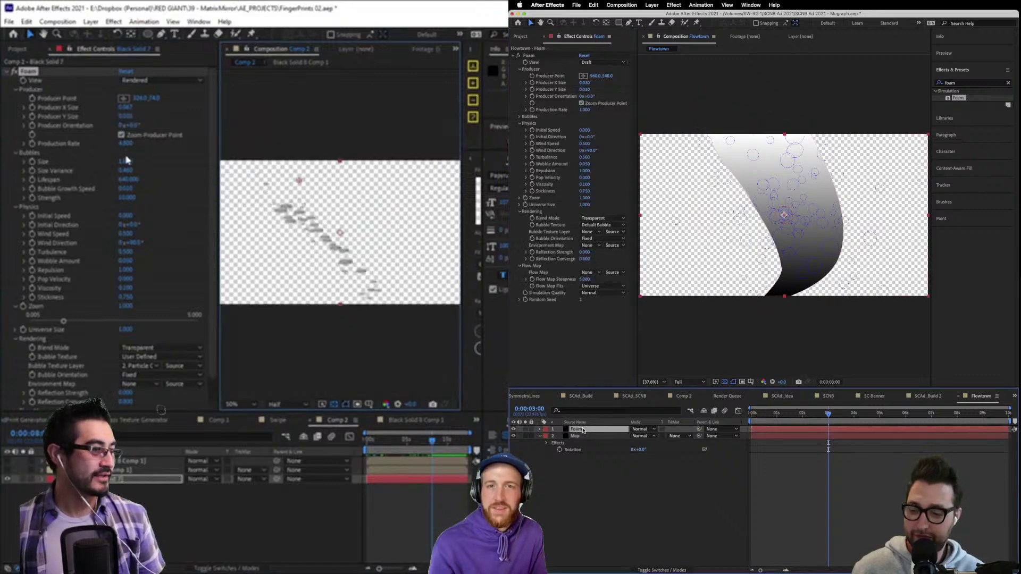
left_click_drag(126, 143, 138, 143)
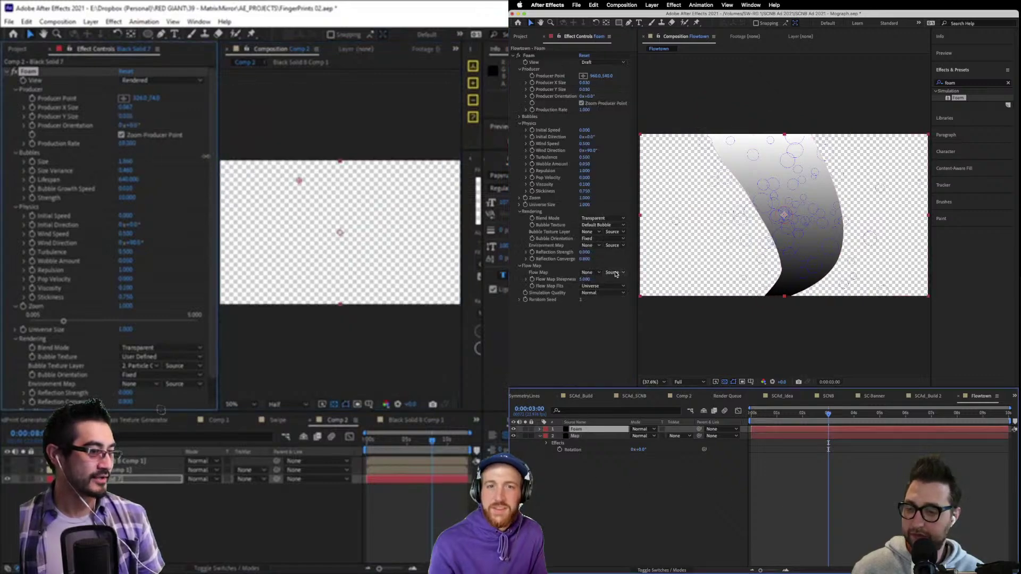
Set Foam's flow map to the Map layer using Effects & Masks, producer near the top, Fits to Screen.
left_click(590, 272)
left_click(601, 303)
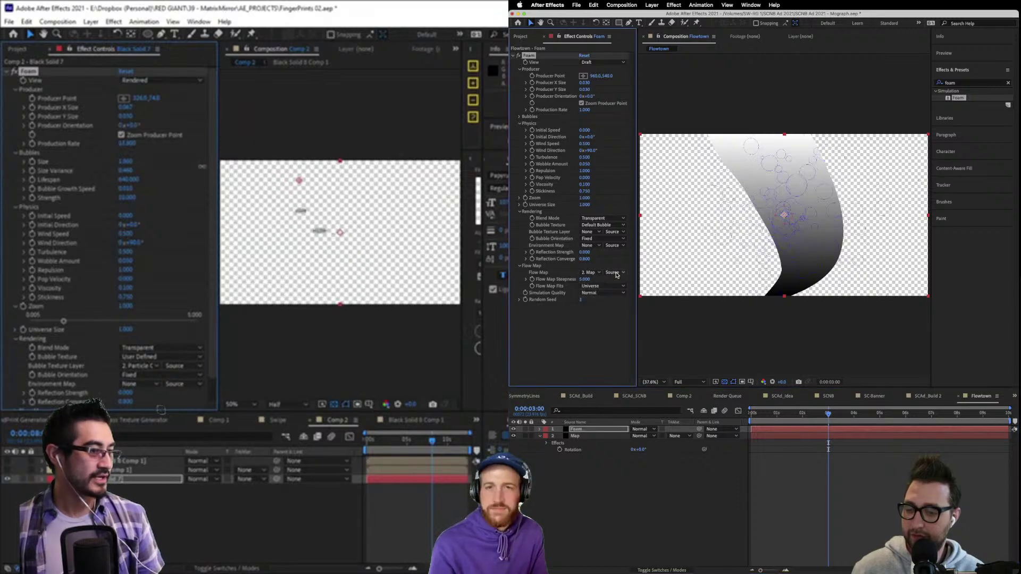
left_click(615, 272)
left_click(623, 299)
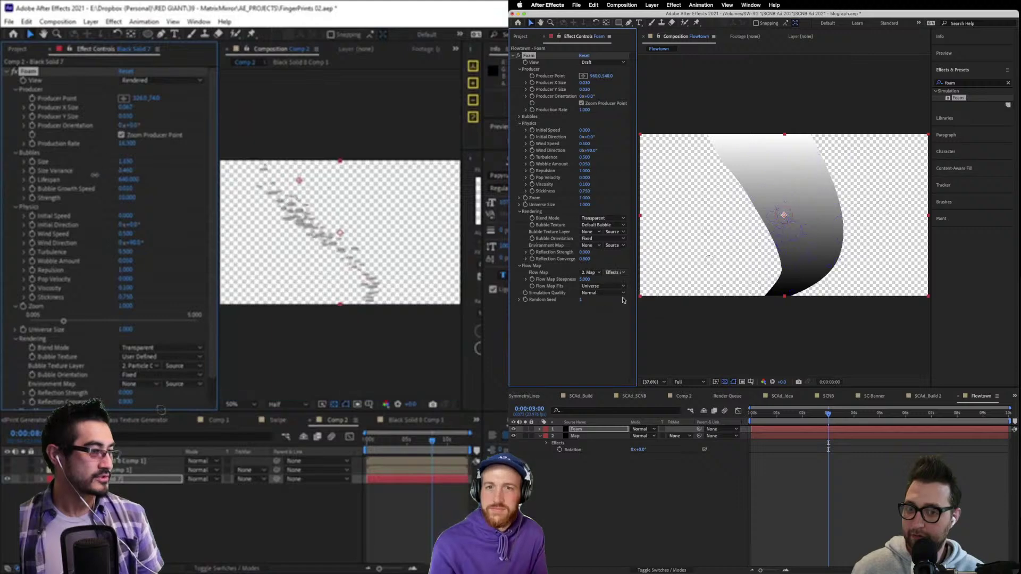
left_click(583, 75)
left_click(764, 144)
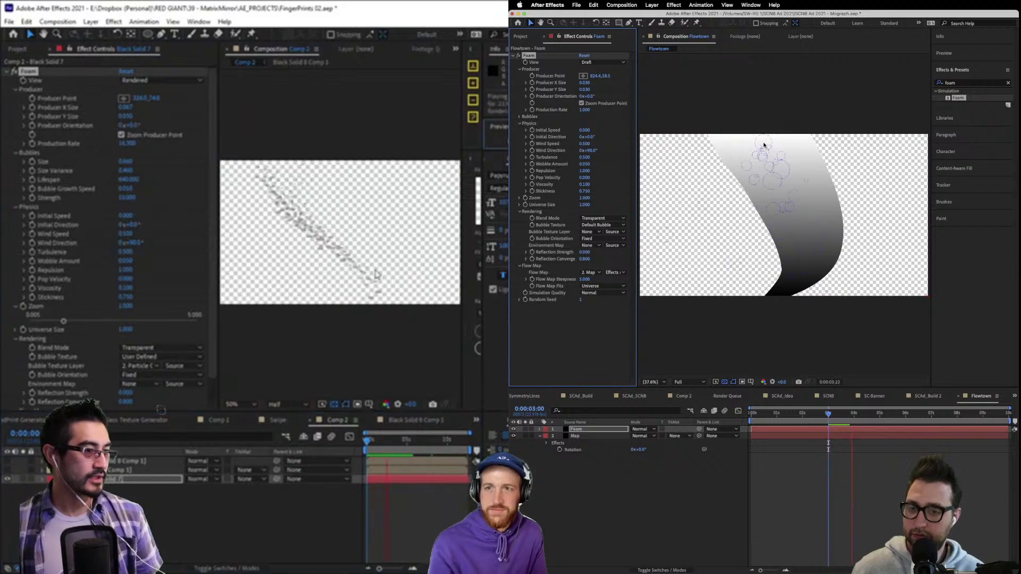
left_click(612, 286)
left_click(609, 308)
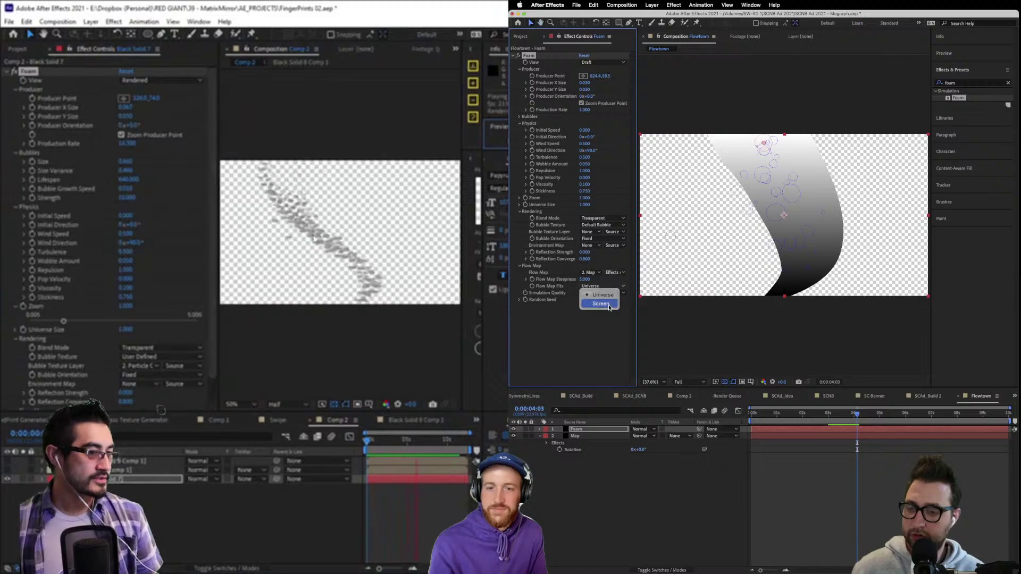
Preview the foam animation from the start and inspect the Map layer's gradient ramp.
key("Home")
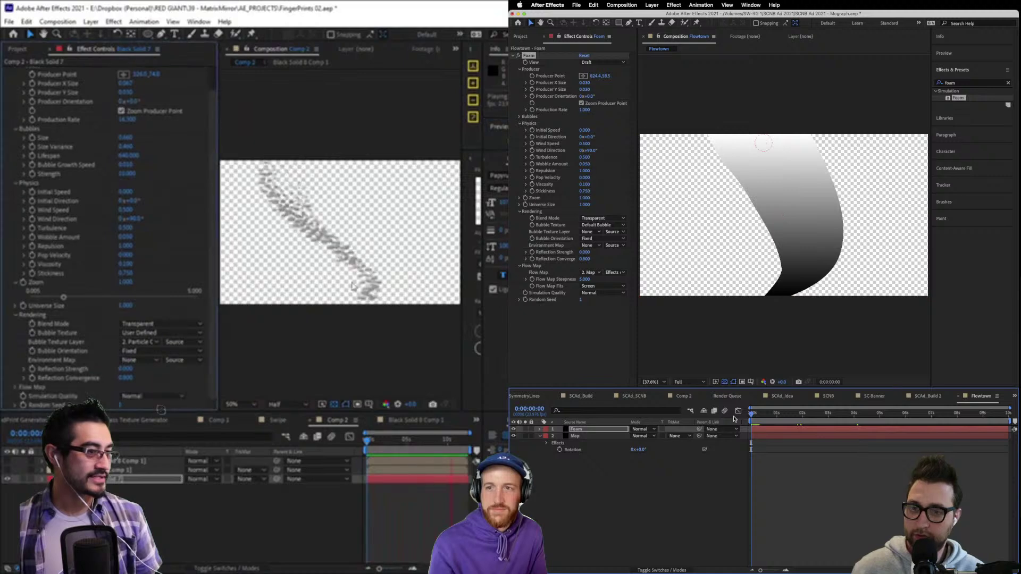
key("space")
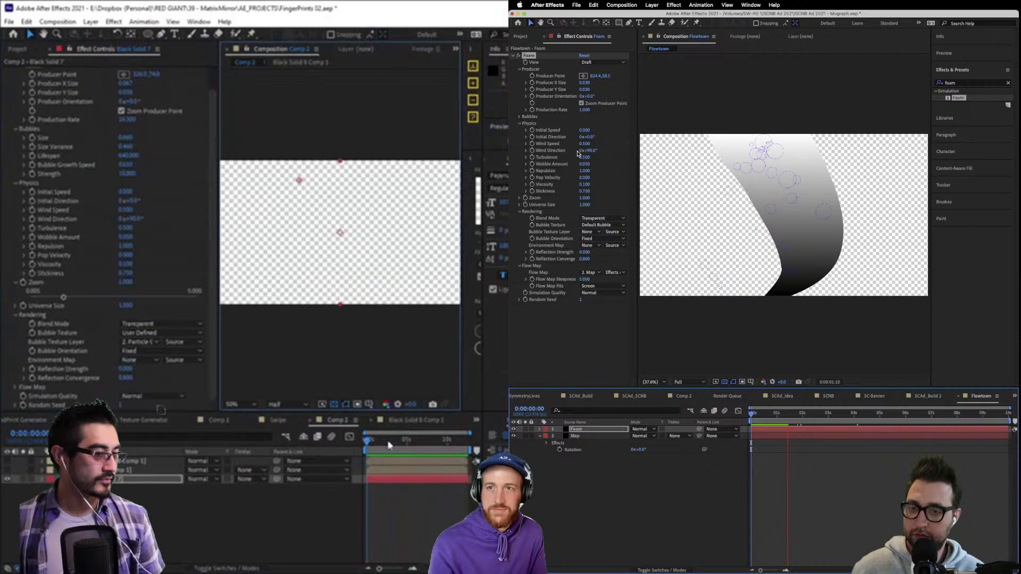
key("space")
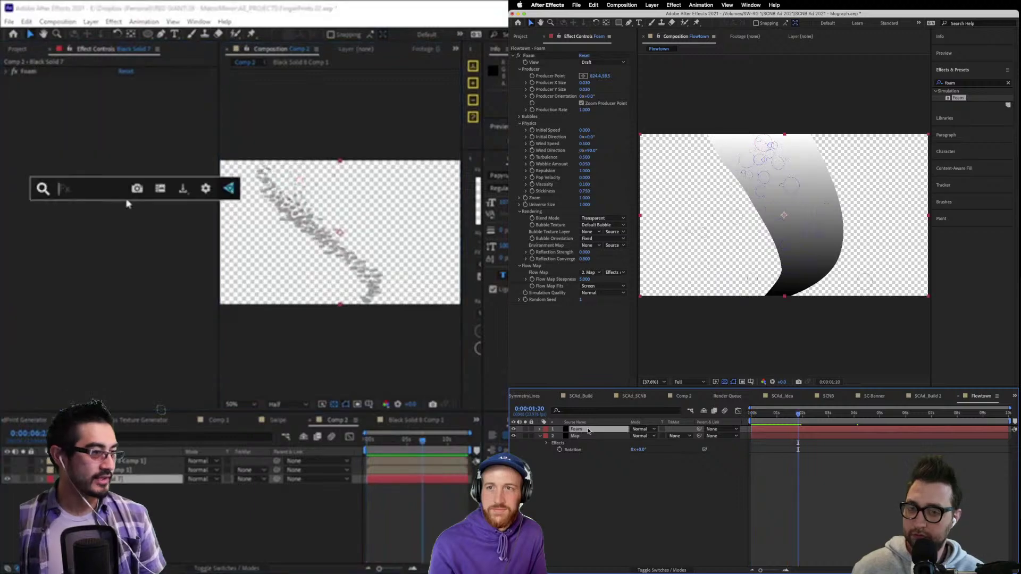
left_click(540, 430)
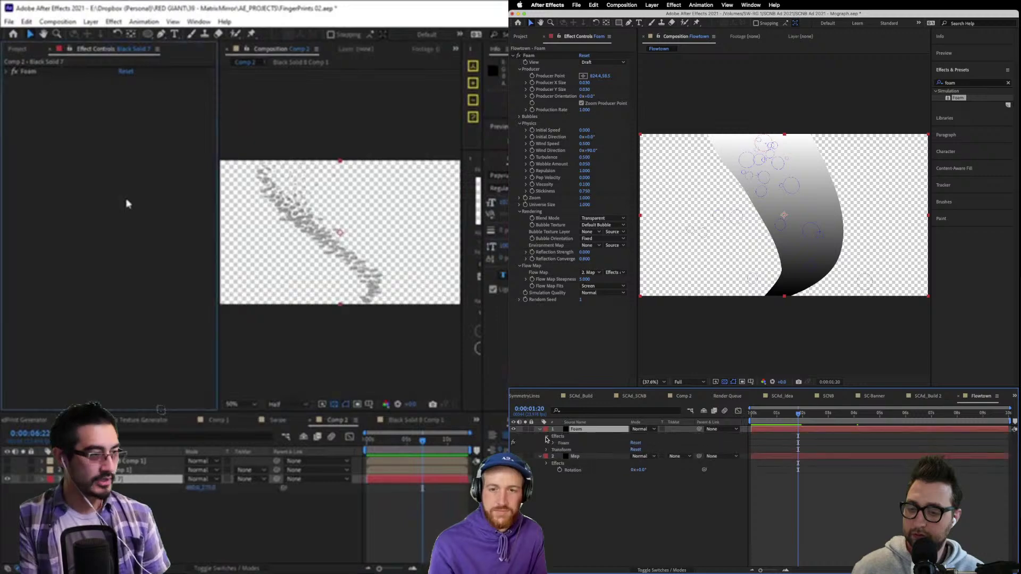
left_click(574, 456)
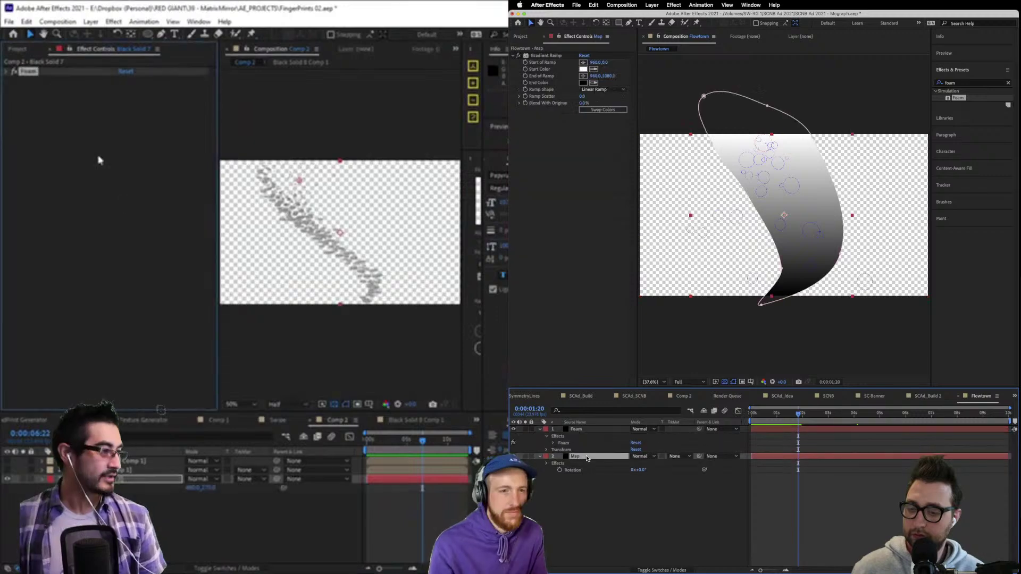
Apply Fast Box Blur, delete the Flowtown layers, and apply Matte Choker to the stroke.
type("fa")
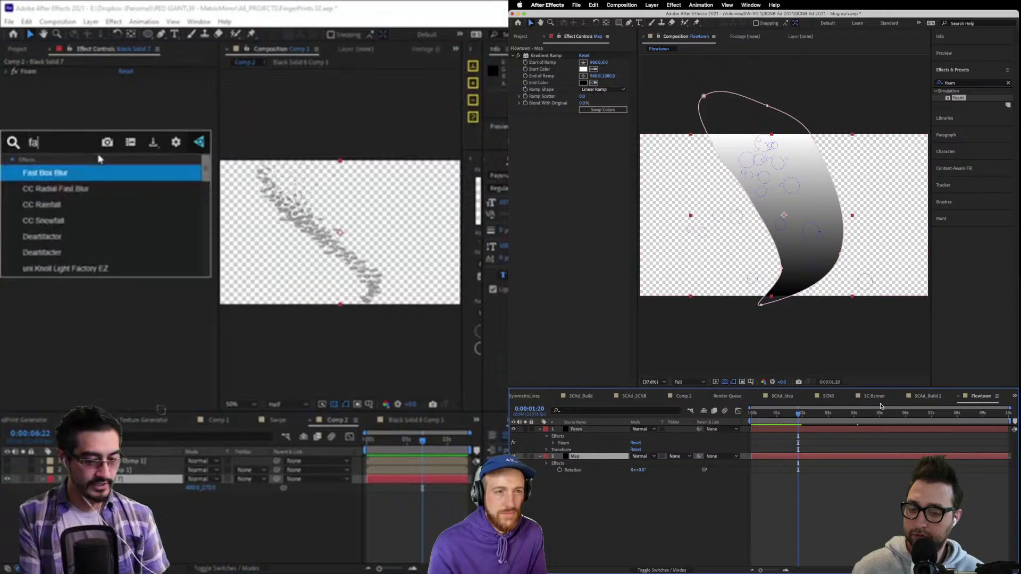
key("Return")
left_click(588, 431)
key("super+a")
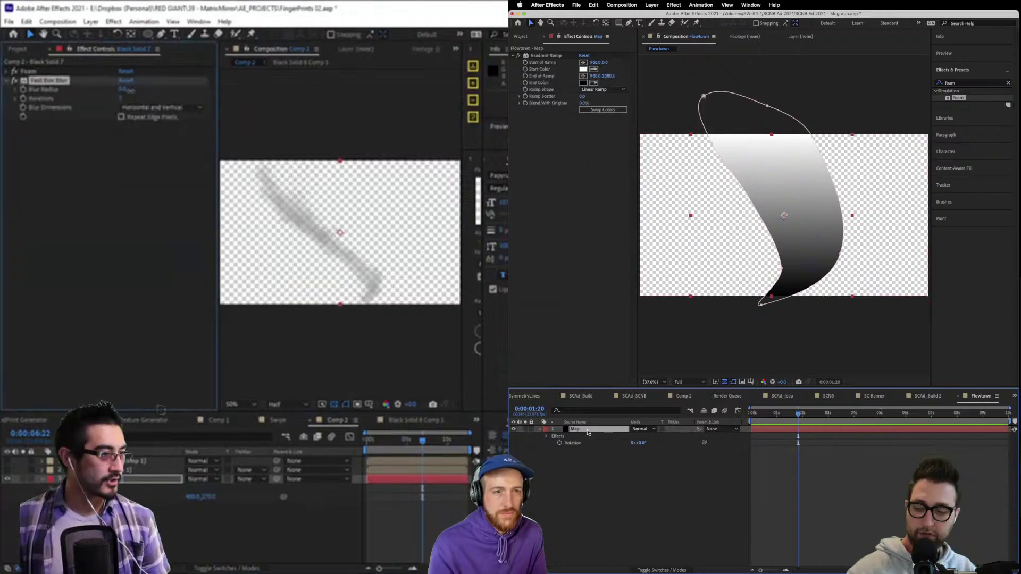
key("Delete")
key("ctrl+space")
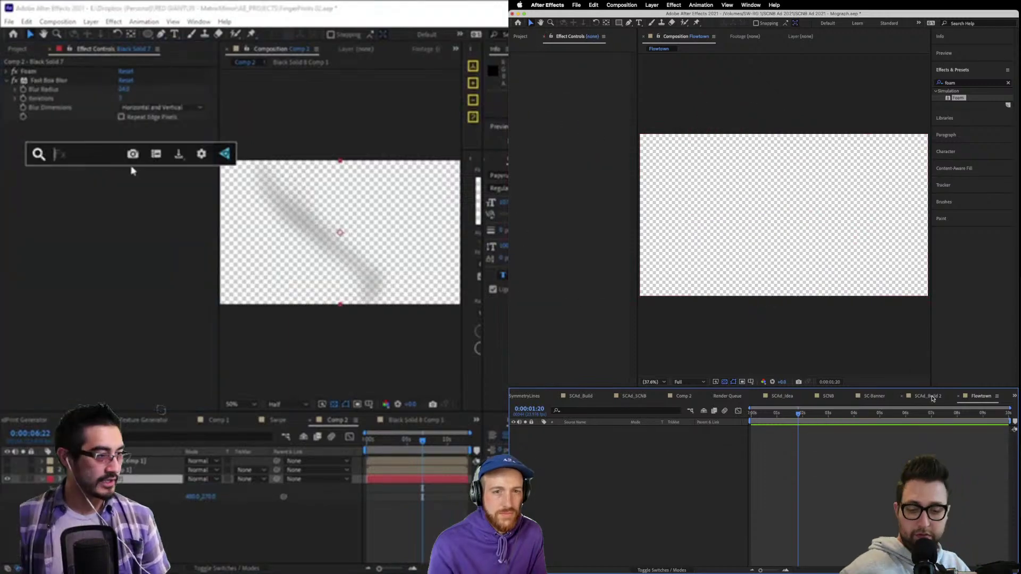
left_click(932, 399)
type("m")
key("Return")
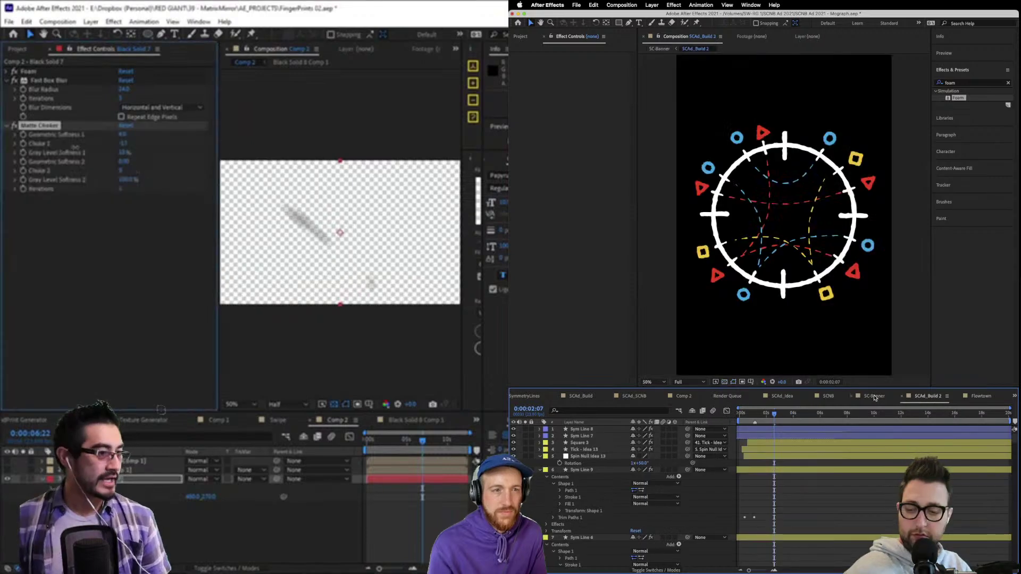
Browse the SCAd compositions and scrub the stroke preview to its final frame.
left_click(592, 396)
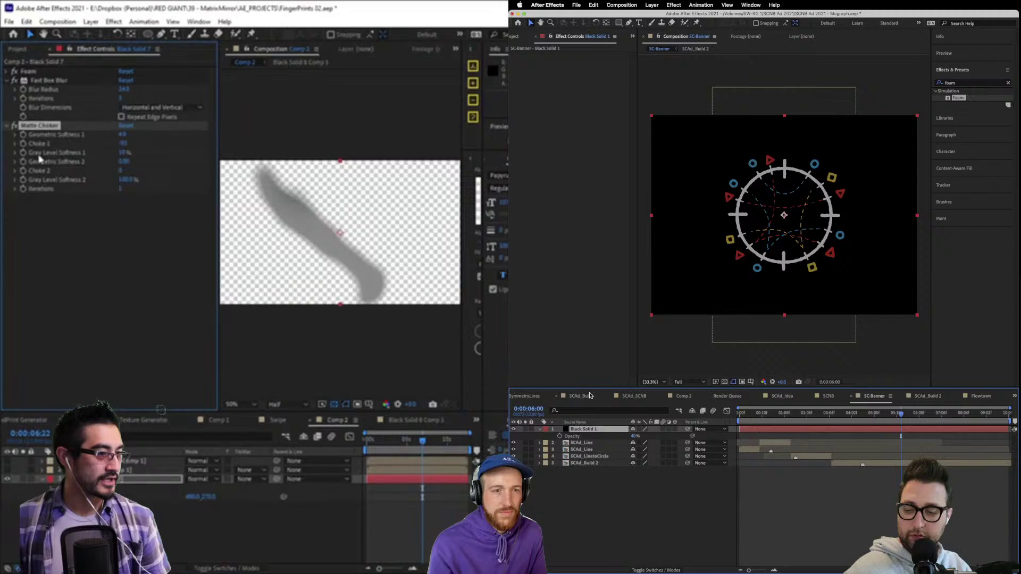
left_click(590, 396)
left_click(590, 395)
left_click(379, 445)
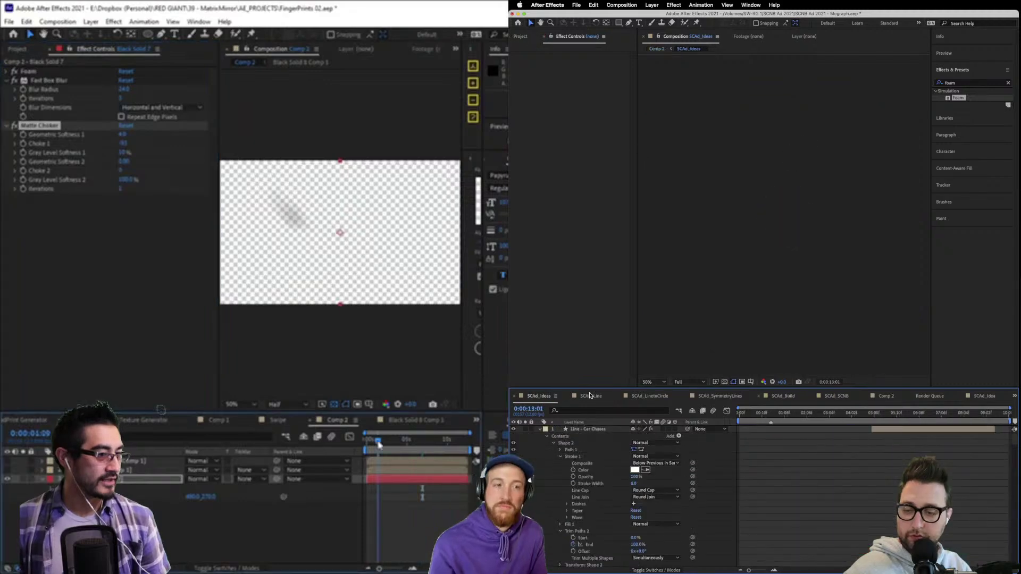
left_click(644, 396)
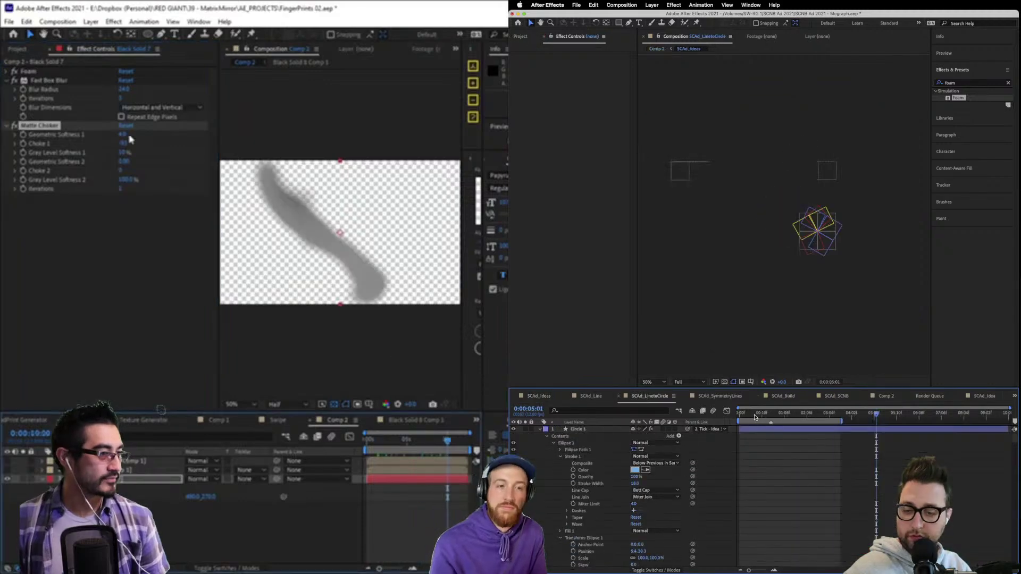
left_click(753, 414)
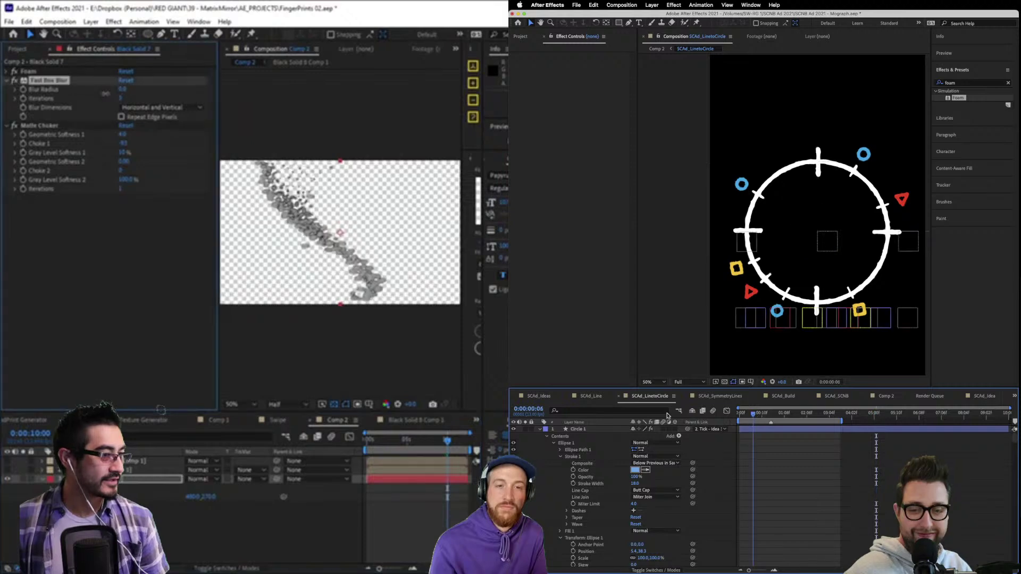
key("Home")
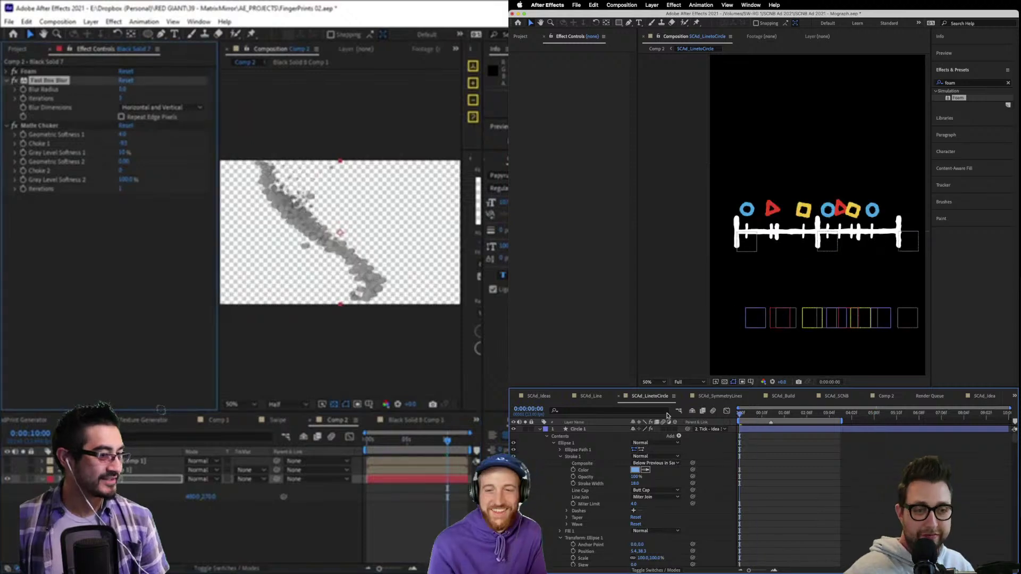
left_click(385, 442)
left_click_drag(386, 445, 451, 442)
Add a second Fast Box Blur set to Horizontal with radius about 13.
left_click(142, 255)
key("ctrl+space")
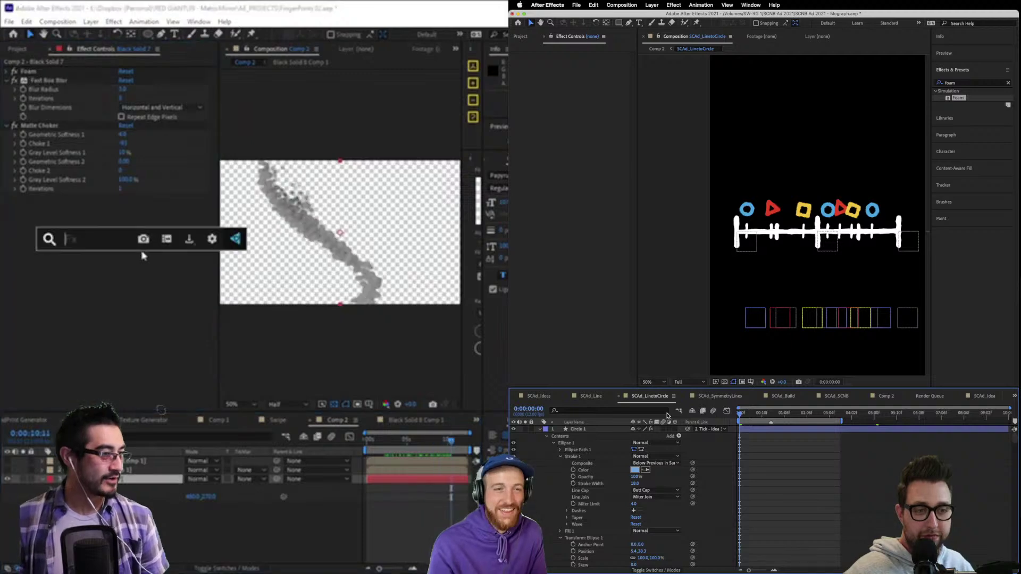
type("fast")
key("Return")
left_click(160, 225)
left_click(137, 246)
left_click_drag(122, 211, 128, 209)
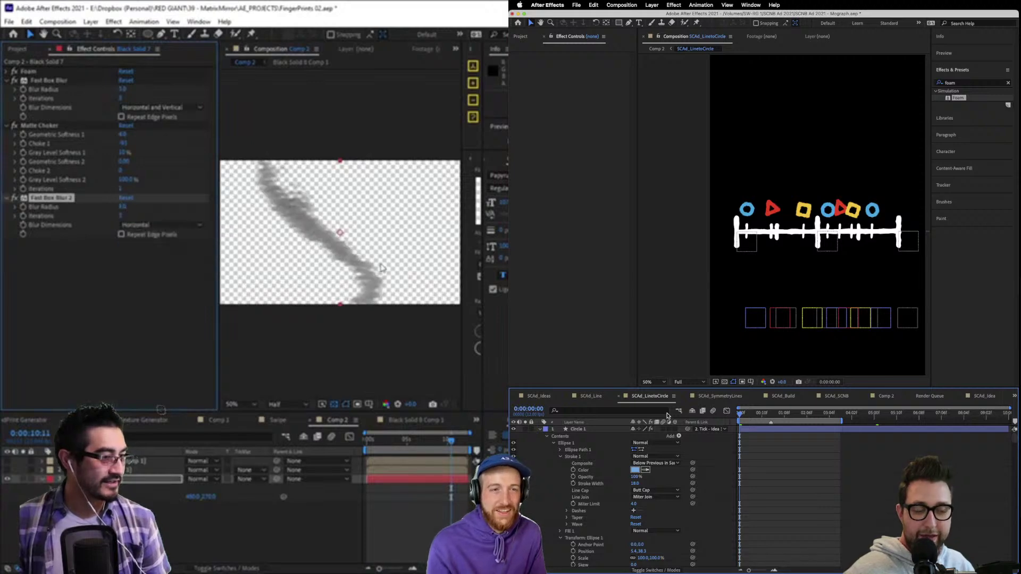
Apply CC Light Sweep to the stroke and set its Width to 200.
key("period")
key("period")
key("ctrl+space")
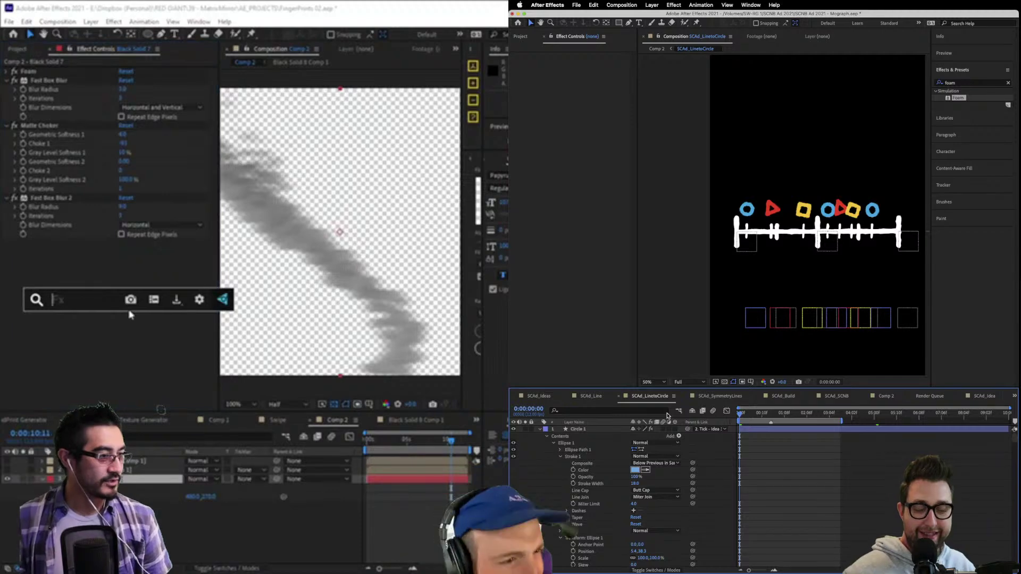
type("swee")
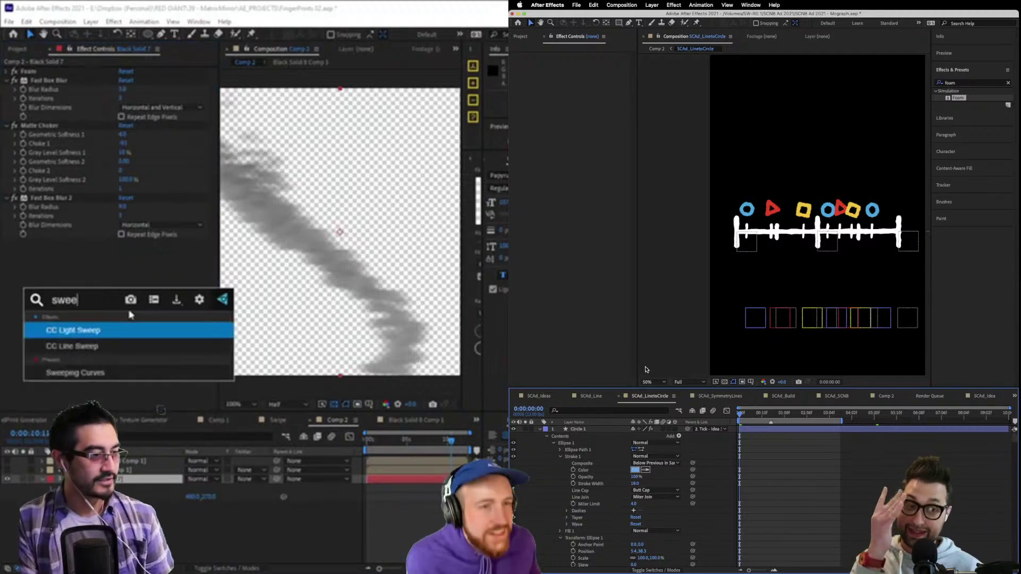
key("Return")
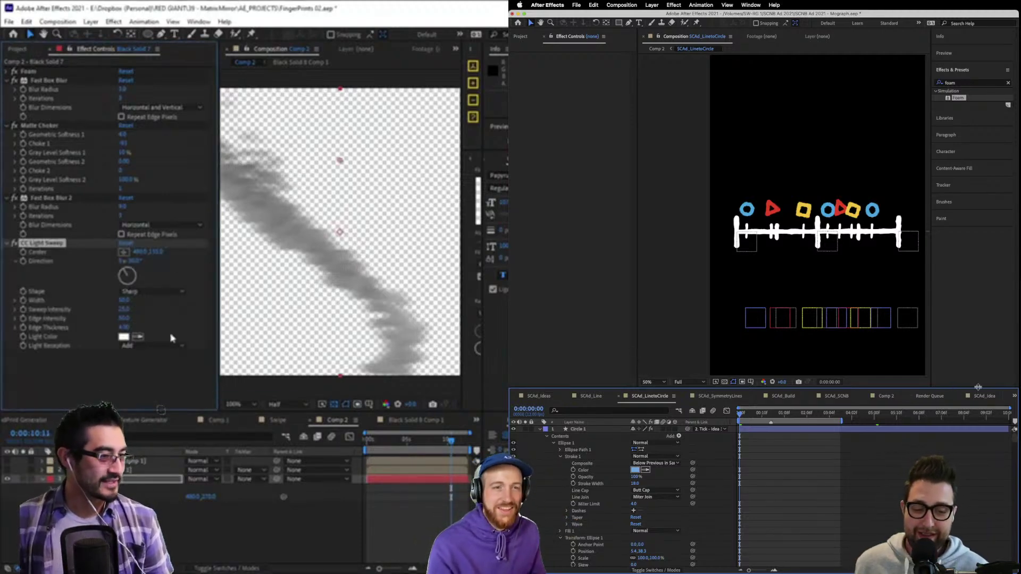
left_click(576, 5)
mouse_move(124, 301)
left_mouse_down()
mouse_move(111, 331)
mouse_move(127, 318)
mouse_move(195, 319)
left_mouse_up()
Save the project and drag the light sweep centre along the stroke.
key("super+s")
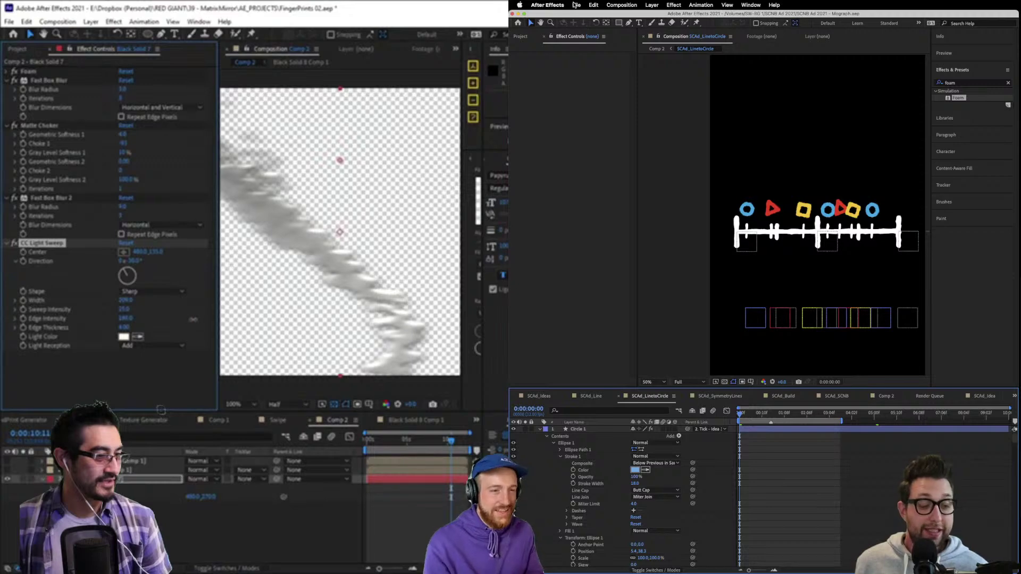
scroll(351, 184, "down", 2)
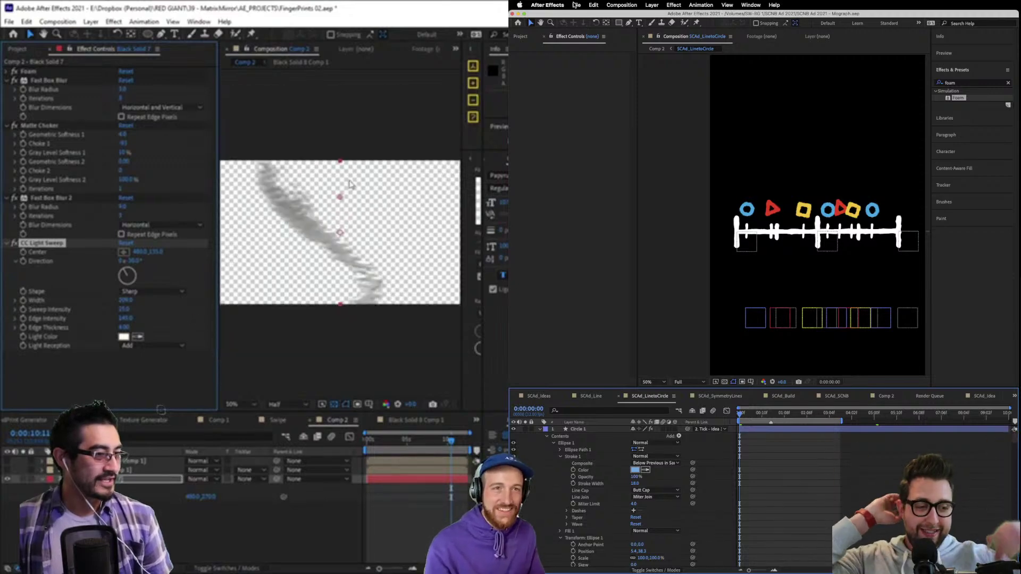
left_click(576, 4)
mouse_move(596, 45)
mouse_move(339, 200)
left_mouse_down()
mouse_move(358, 226)
mouse_move(351, 296)
mouse_move(223, 253)
mouse_move(381, 240)
mouse_move(225, 262)
mouse_move(266, 250)
mouse_move(333, 256)
mouse_move(372, 240)
mouse_move(277, 245)
mouse_move(373, 236)
left_mouse_up()
left_click(578, 3)
left_click(577, 5)
left_click(588, 74)
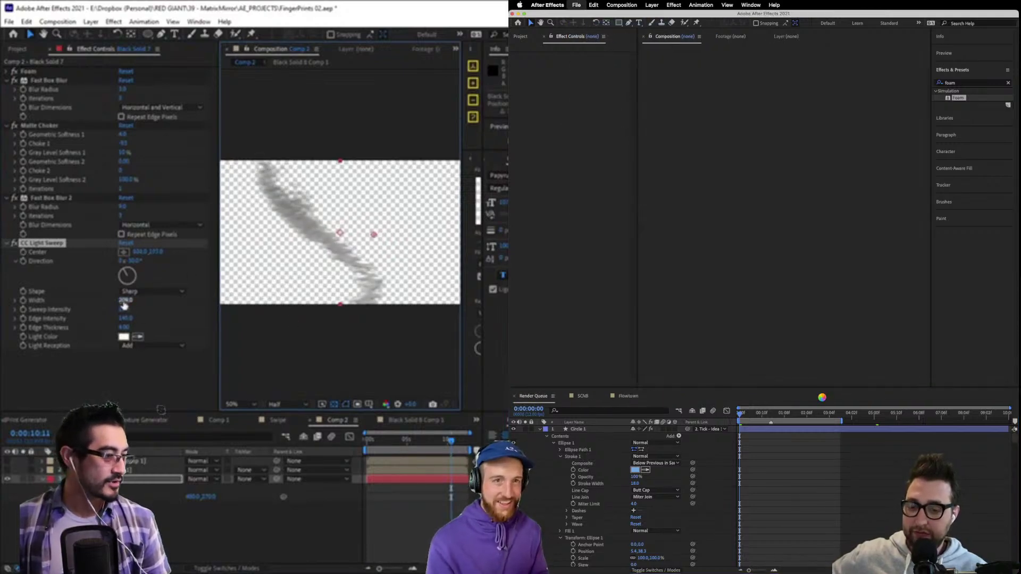
Check the sweep's light colour, reposition its centre, and duplicate the light sweep.
left_click(123, 337)
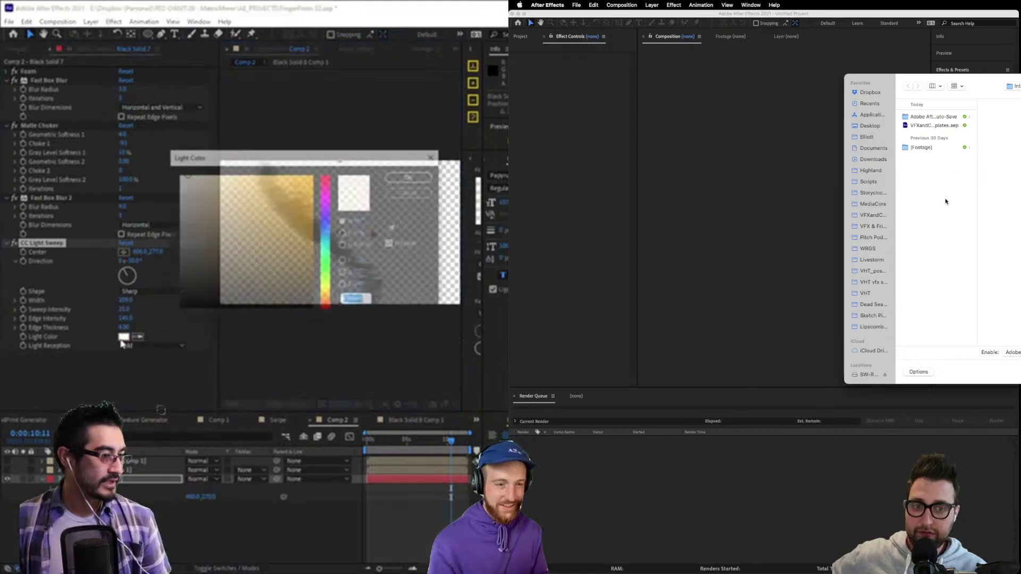
left_click(412, 194)
left_click_drag(372, 237, 363, 214)
scroll(867, 282, "down", 2)
left_click(865, 308)
key("ctrl+d")
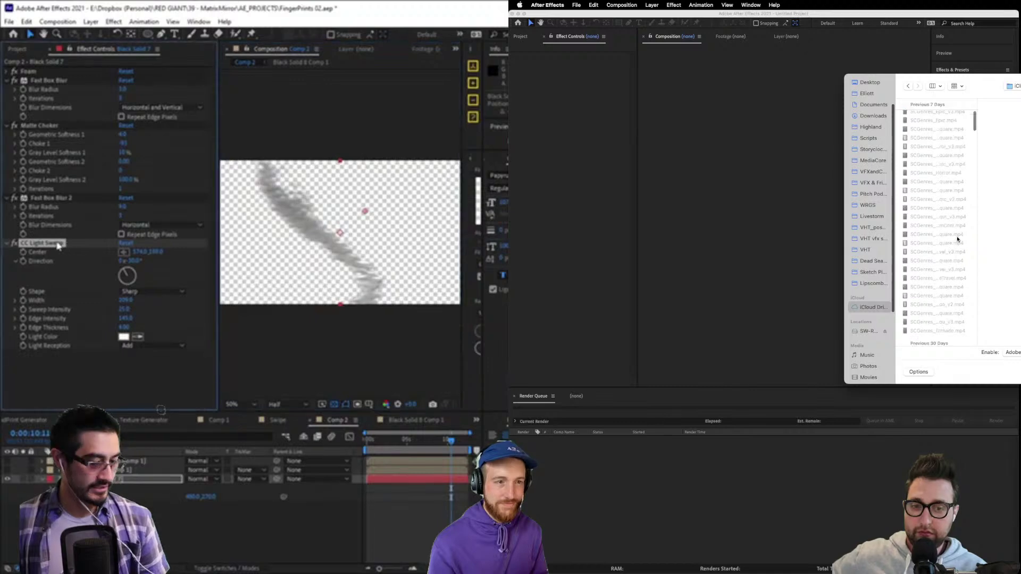
scroll(122, 266, "down", 3)
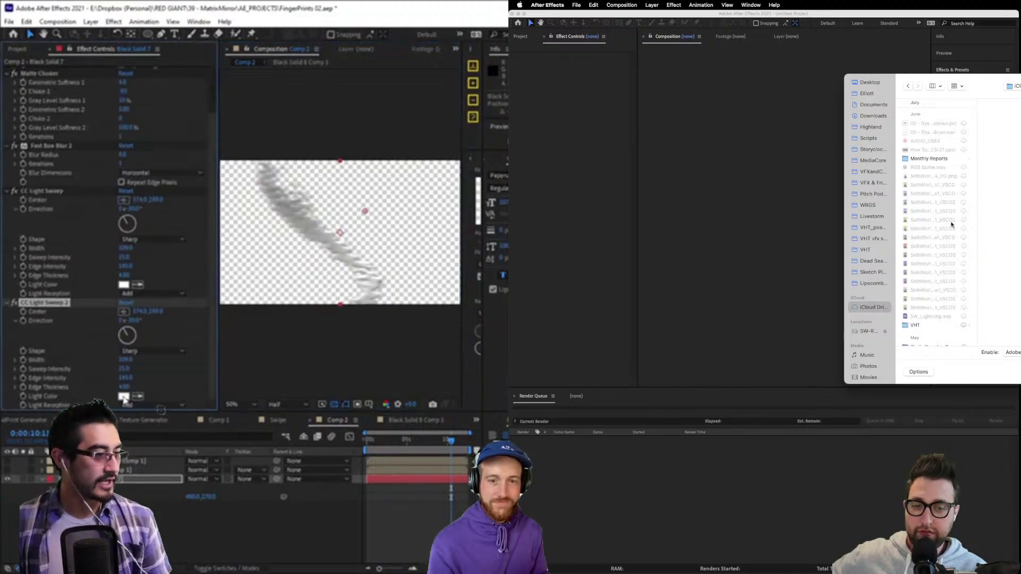
Give CC Light Sweep 2 a black light colour and Composite light reception.
left_click(123, 396)
left_click_drag(242, 266, 312, 309)
key("Escape")
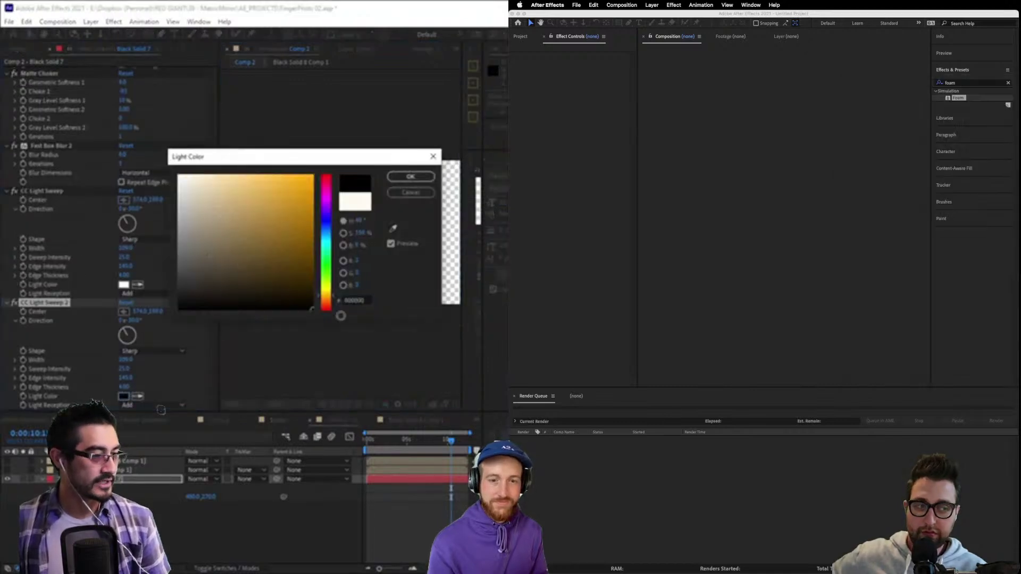
left_click(411, 178)
left_click(160, 405)
left_click(160, 428)
Move the second sweep's centre down the stroke and set edge intensity to 5.
mouse_move(365, 211)
left_mouse_down()
mouse_move(287, 244)
mouse_move(308, 264)
left_mouse_up()
type("5")
key("Return")
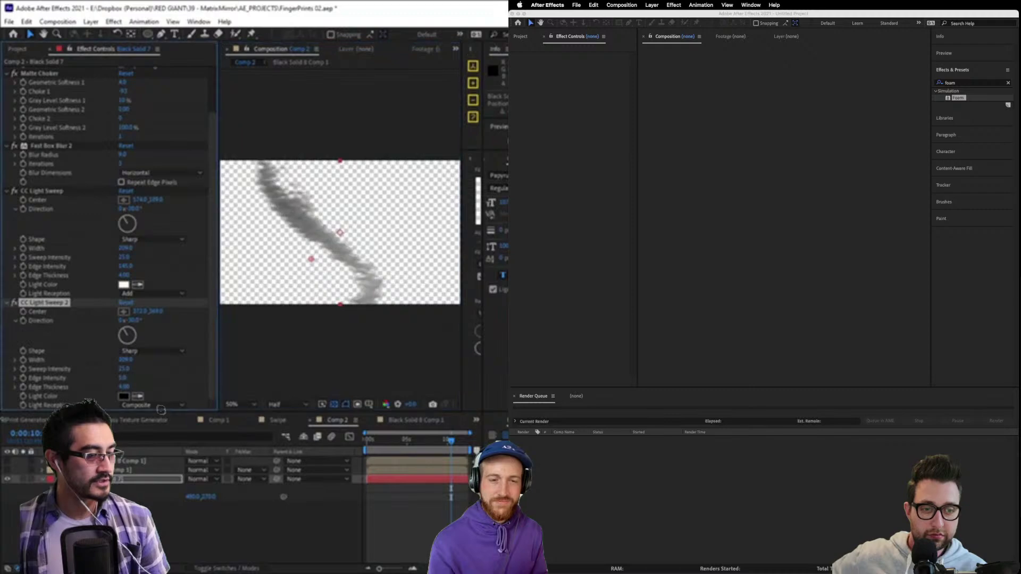
left_click_drag(316, 267, 337, 263)
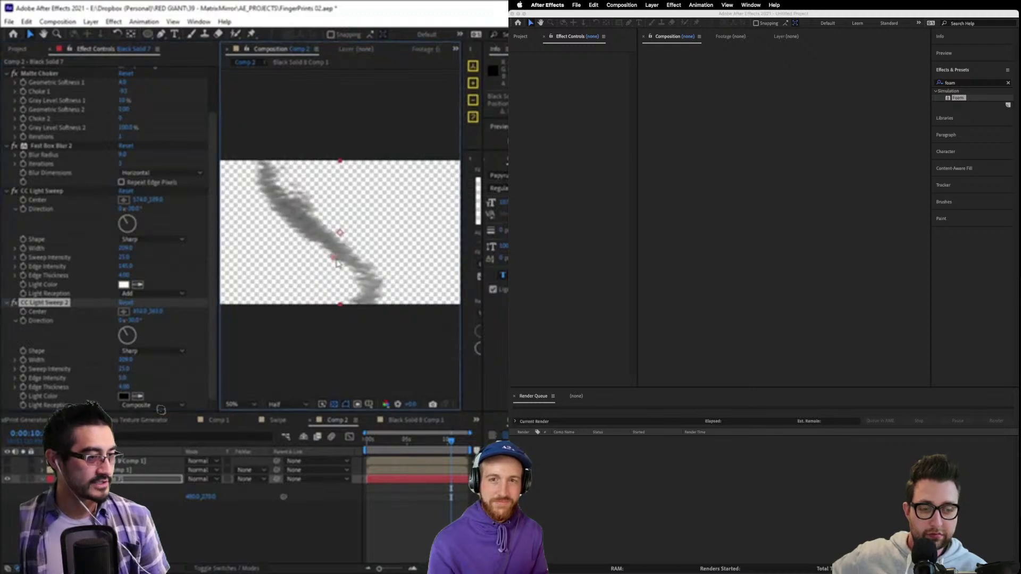
mouse_move(283, 195)
left_mouse_down()
mouse_move(351, 279)
mouse_move(311, 285)
mouse_move(327, 273)
left_mouse_up()
Scrub and play back the smoke stroke with both light sweeps, then stop the preview.
key("period")
key("period")
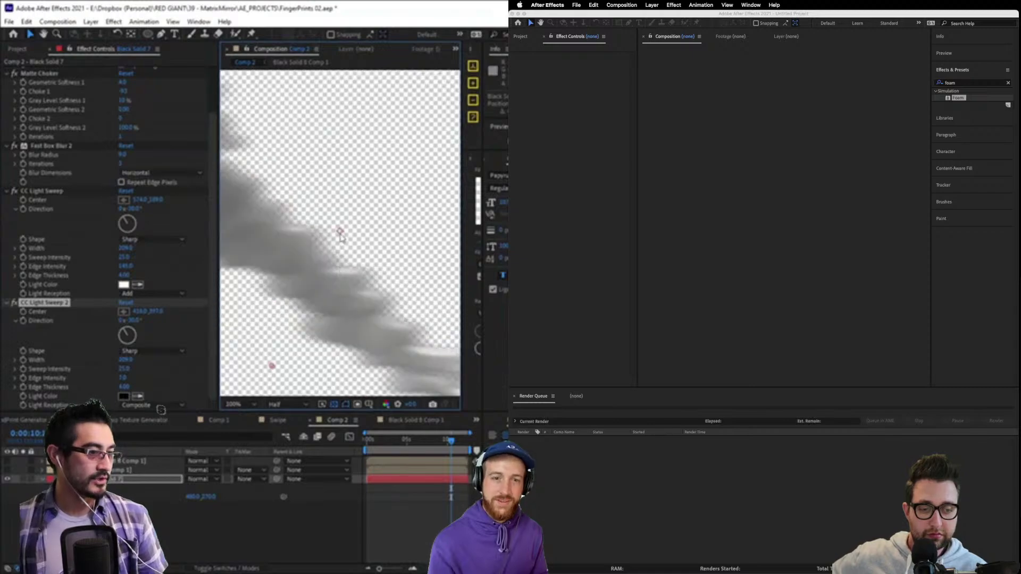
key("comma")
key("comma")
left_click_drag(386, 441, 441, 443)
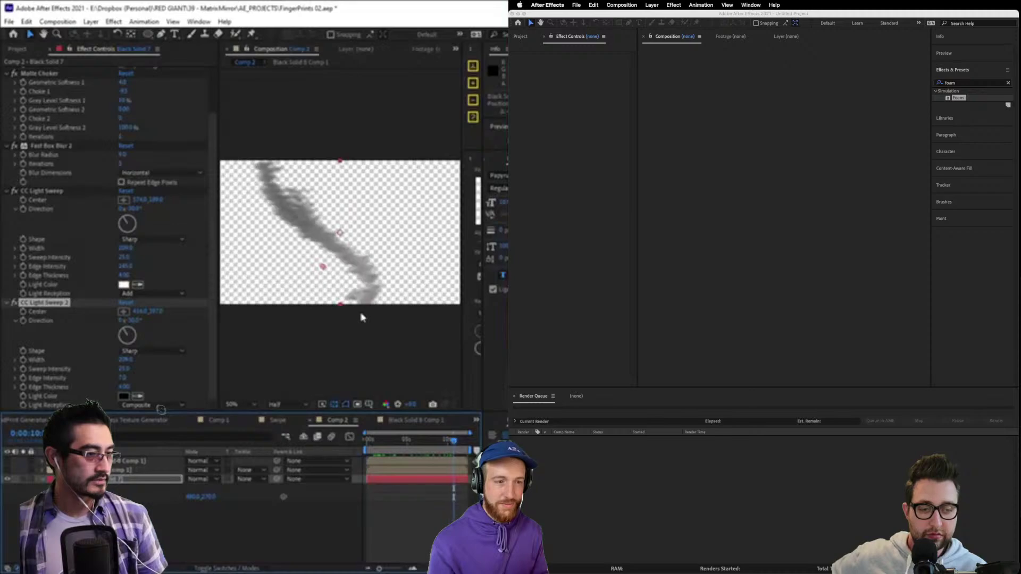
key("period")
key("comma")
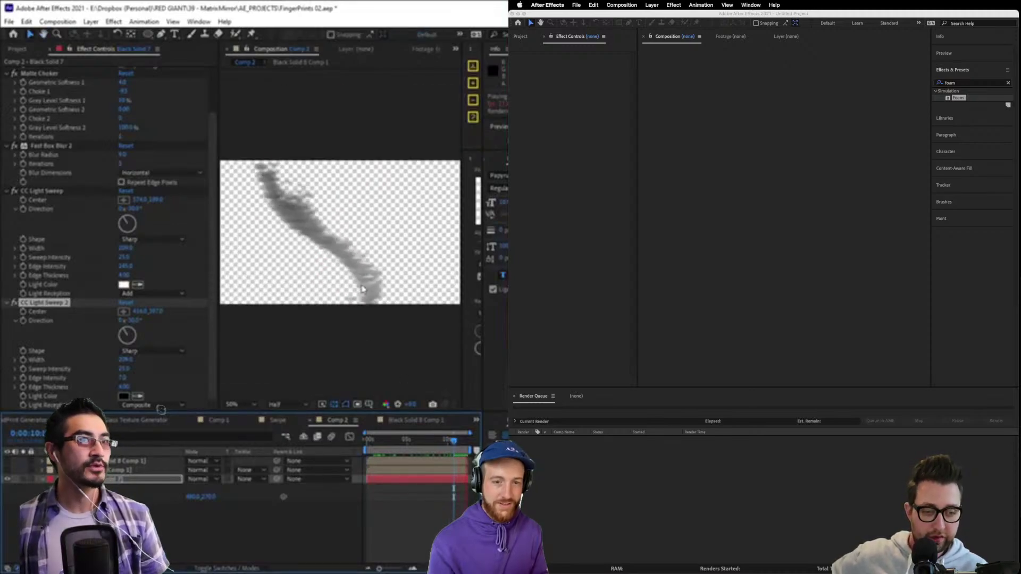
key("space")
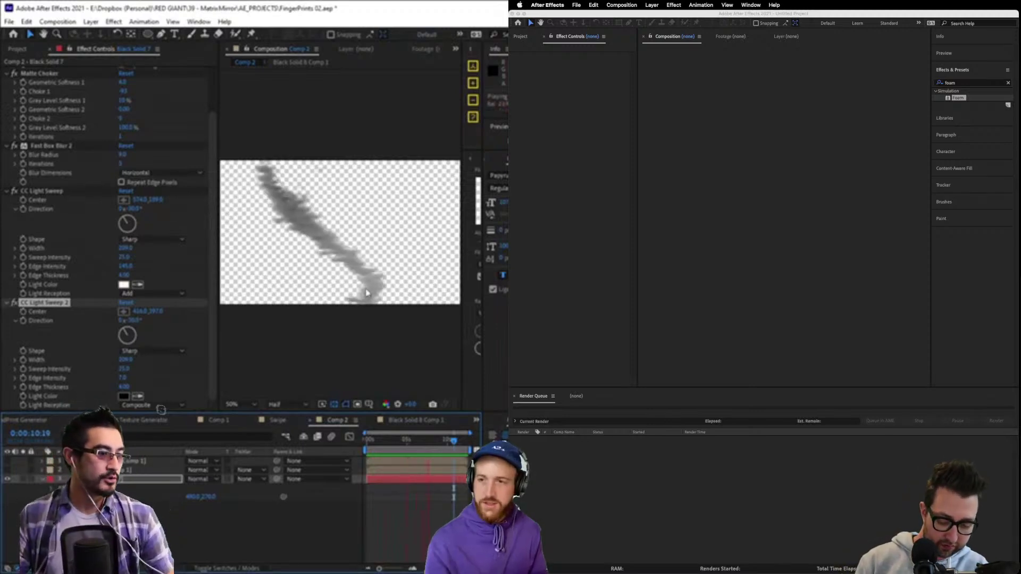
left_click(370, 290)
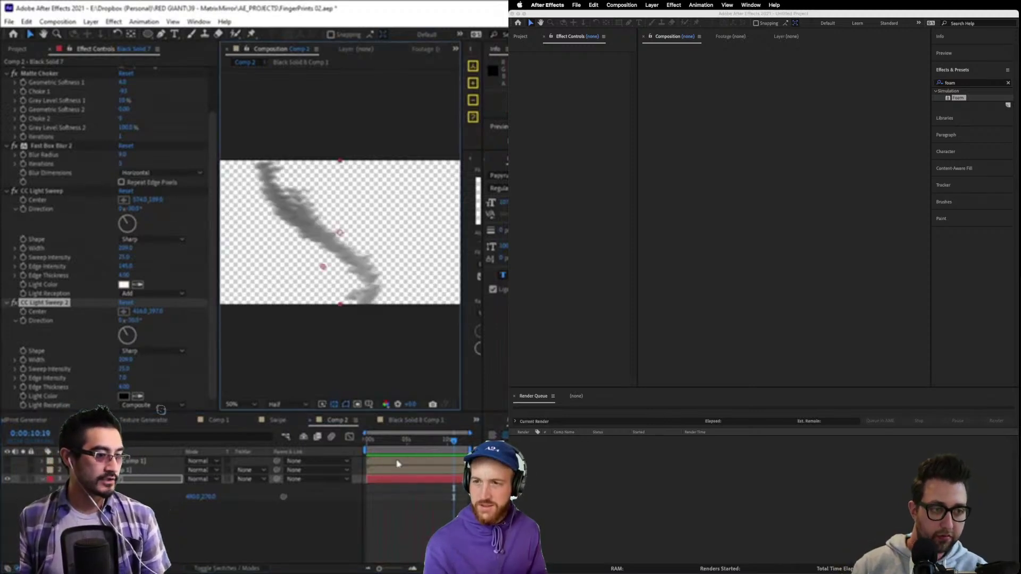
scroll(85, 165, "up", 3)
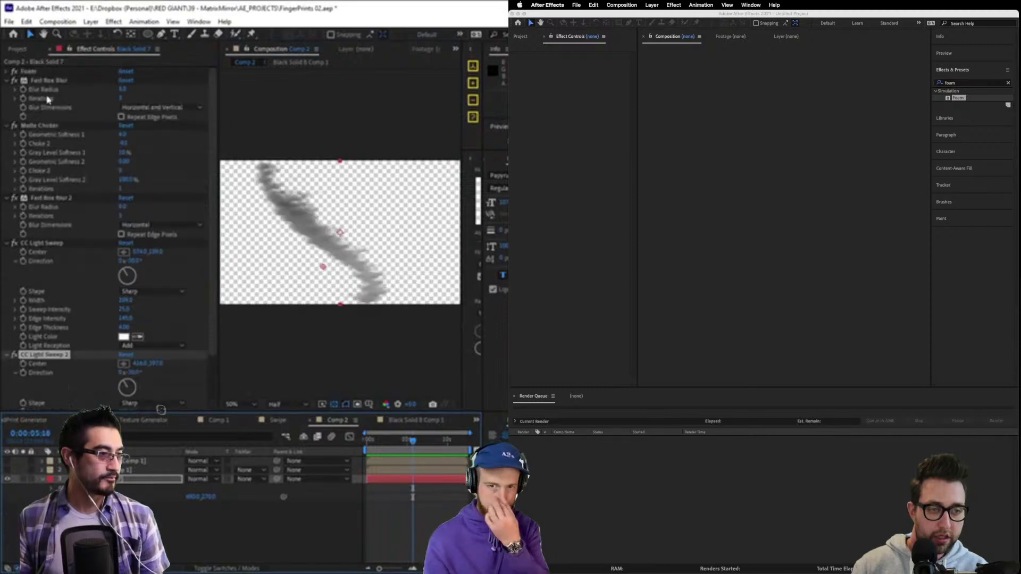
Collapse the Fast Box Blur, Matte Choker, Fast Box Blur 2 and CC Light Sweep effects.
left_click(7, 81)
left_click(7, 89)
left_click(7, 98)
left_click(7, 108)
Duplicate Fast Box Blur and Matte Choker and place the copies below Fast Box Blur 2.
left_click(56, 83)
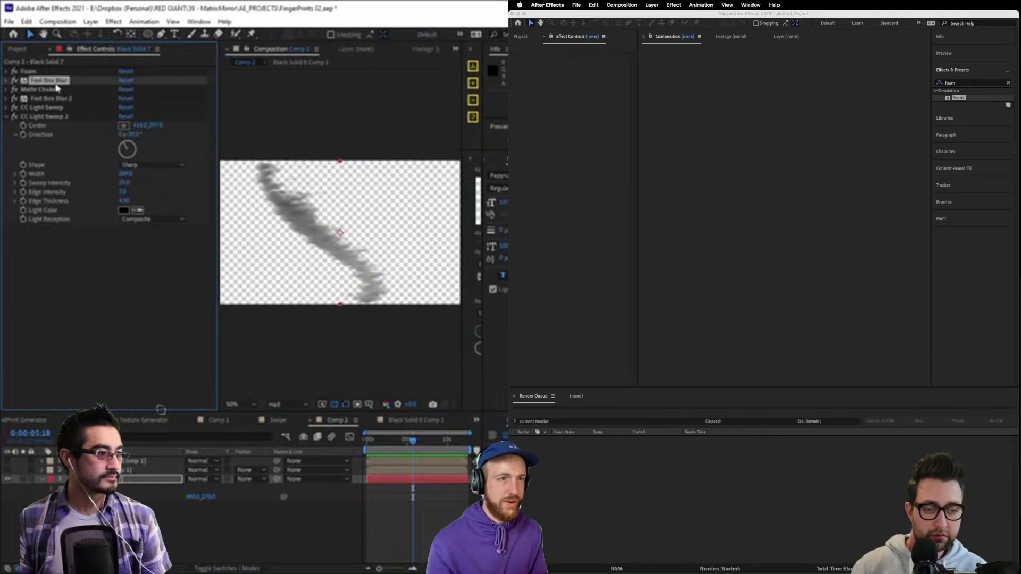
left_click(60, 98, "shift")
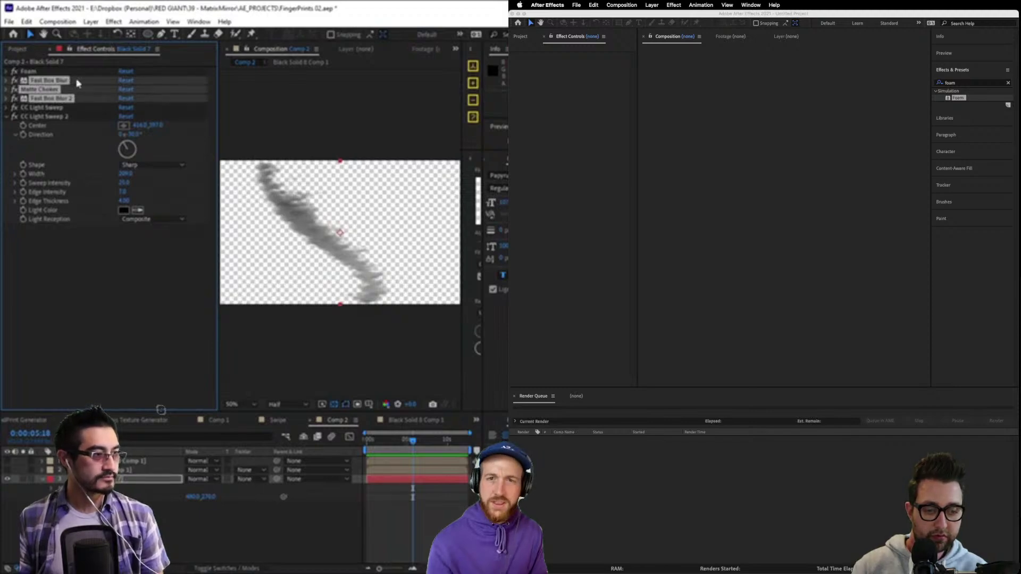
left_click(63, 81)
left_click(56, 91, "shift")
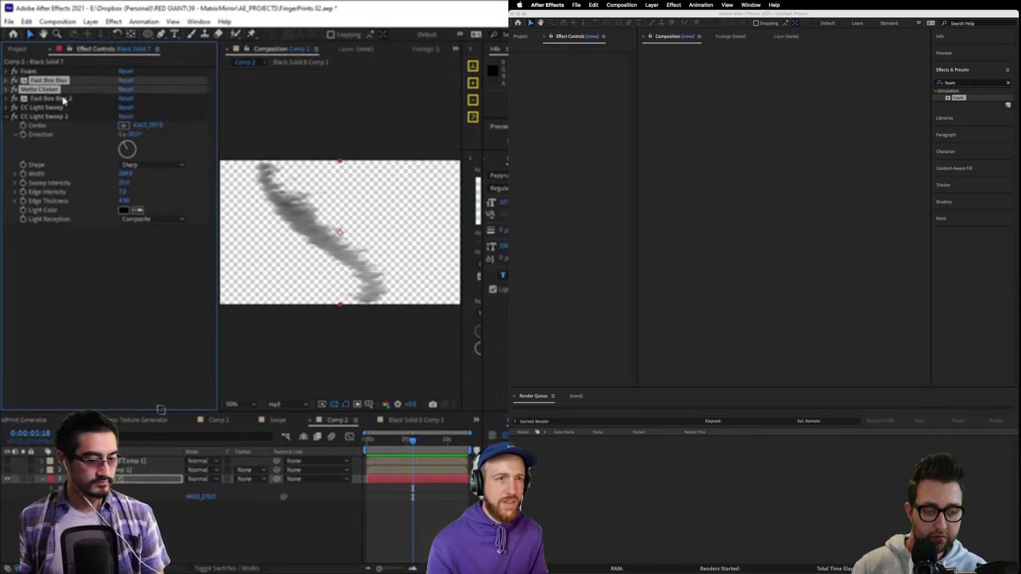
key("ctrl+grave")
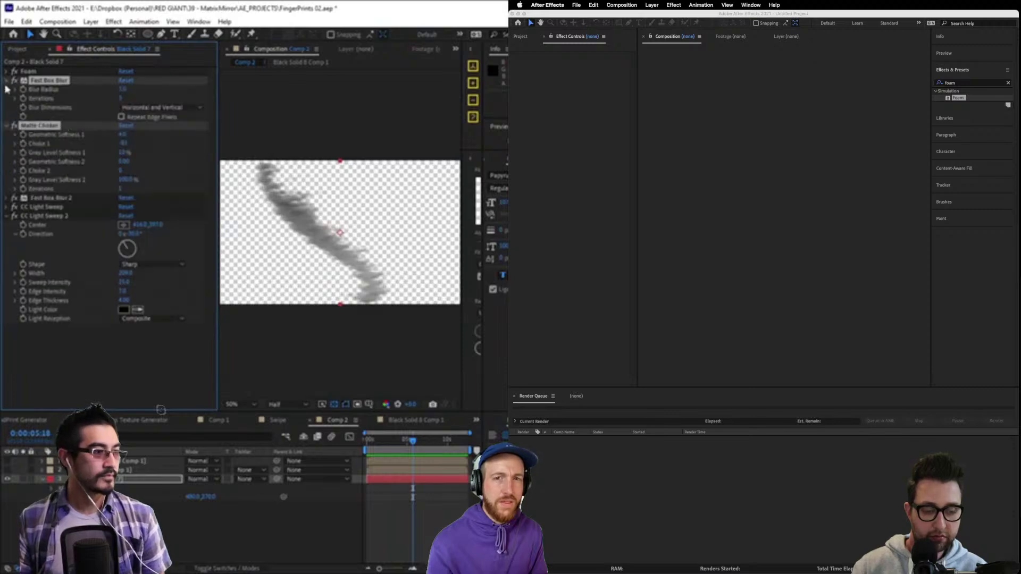
key("ctrl+grave")
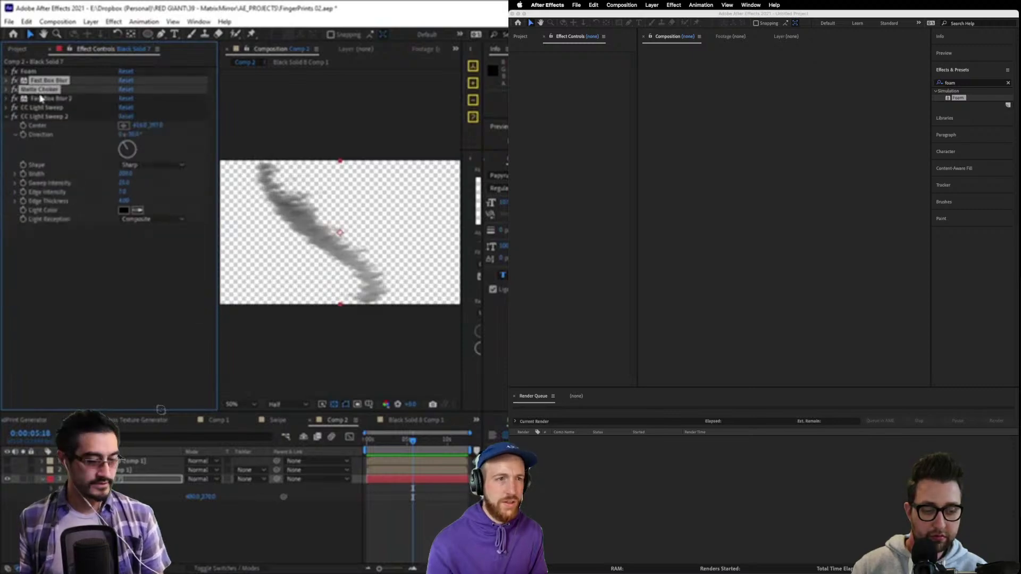
key("ctrl+d")
left_click_drag(50, 94, 68, 224)
Search the effects for 'fract' to find Fractal Noise.
key("super+w")
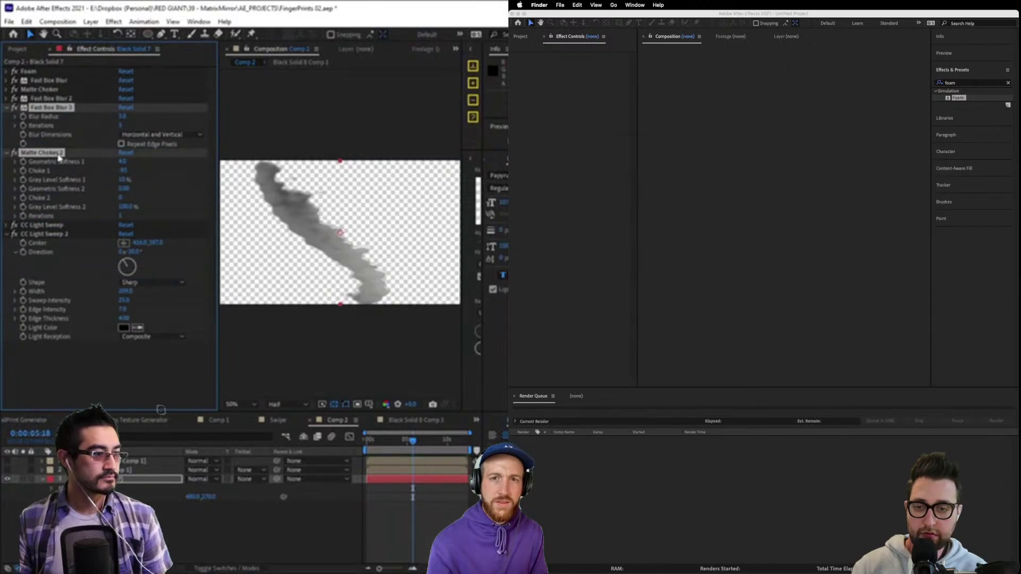
key("ctrl+space")
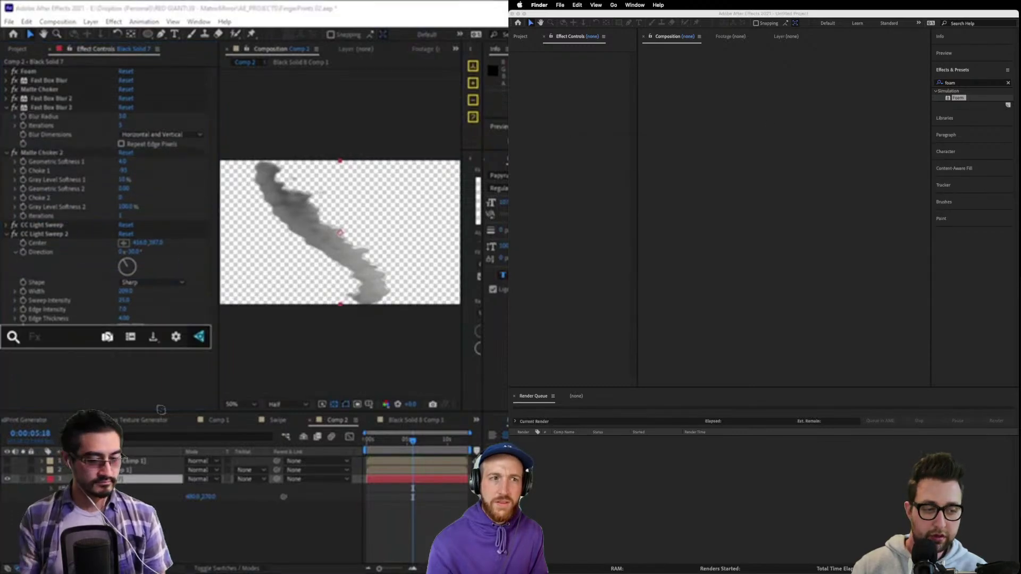
type("f")
scroll(161, 410, "down", 3)
scroll(161, 410, "up", 3)
type("ract")
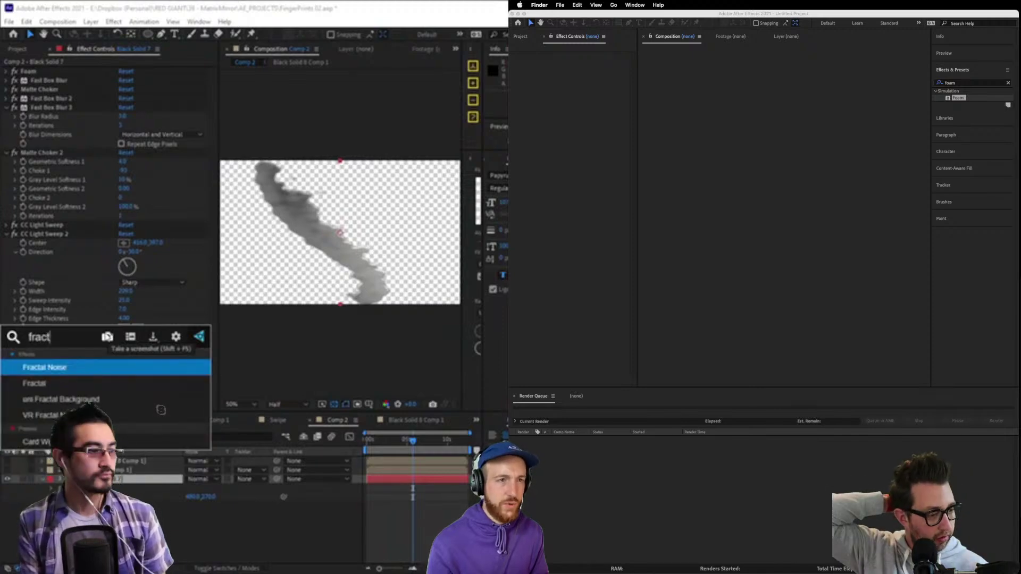
Apply Fractal Noise to the smoke layer and set its scale to about 153 with Uniform Scaling off.
key("Return")
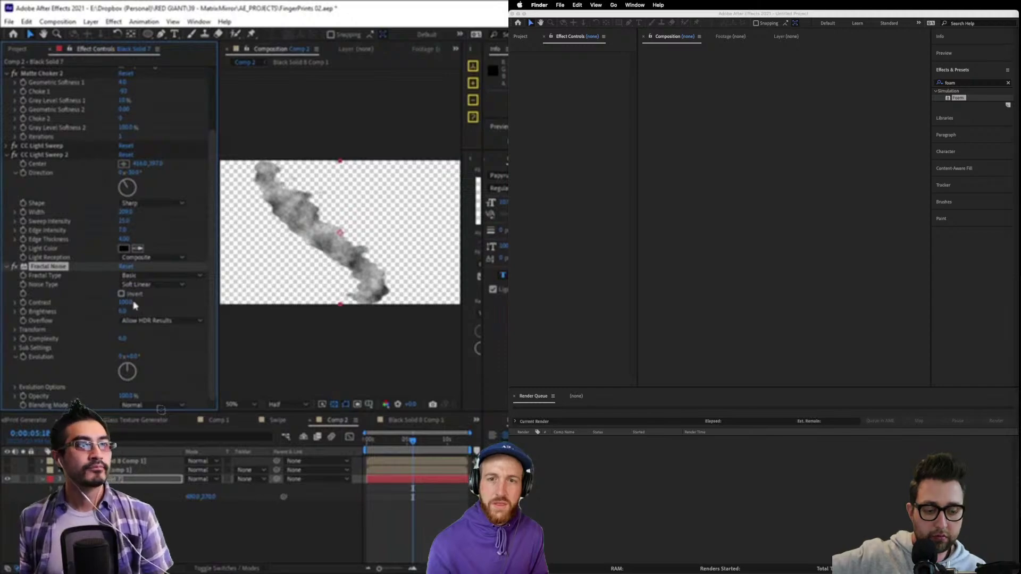
left_click(813, 237)
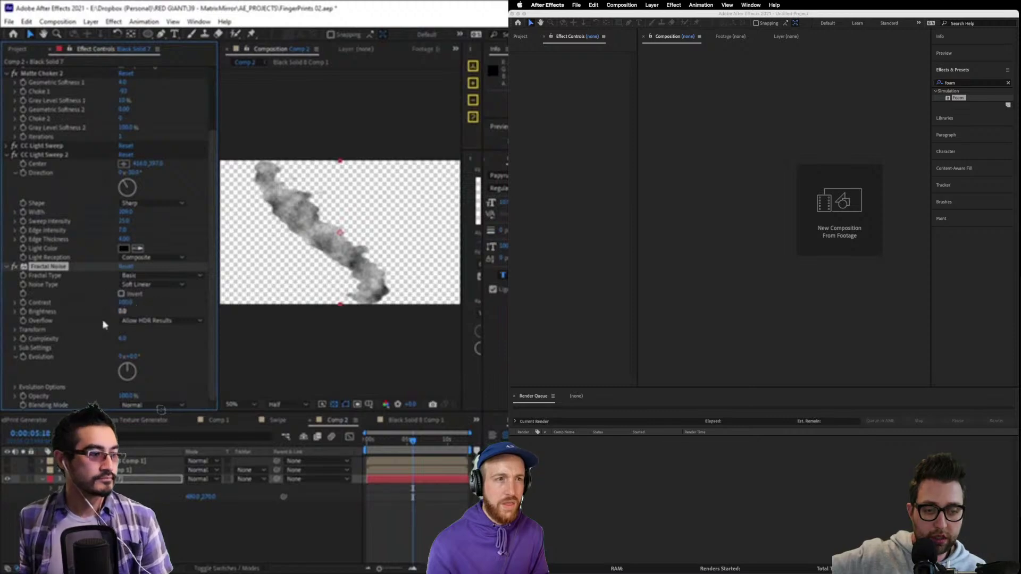
left_click(15, 330)
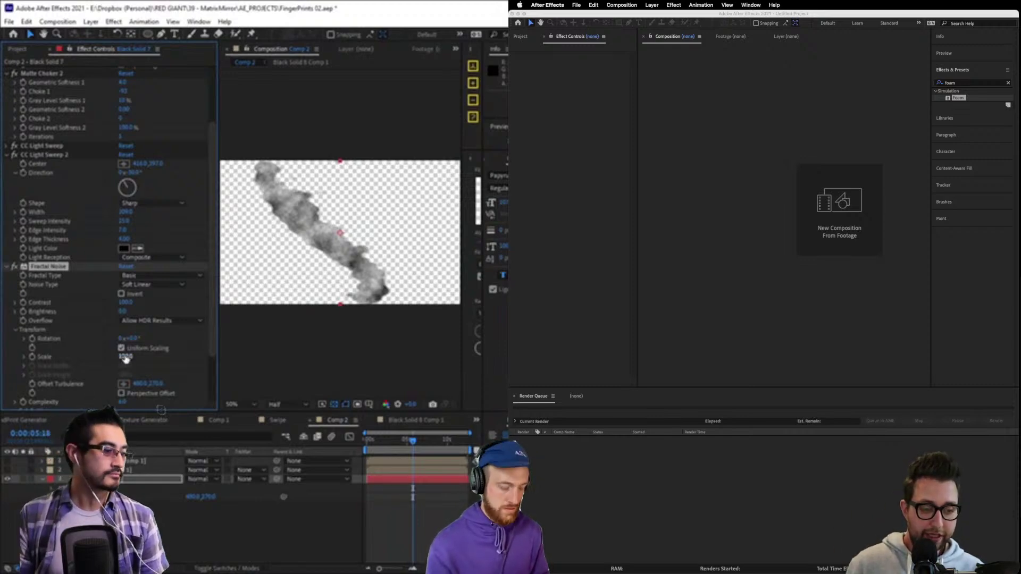
mouse_move(126, 358)
left_mouse_down()
mouse_move(199, 354)
mouse_move(136, 353)
left_mouse_up()
scroll(136, 353, "down", 3)
scroll(69, 351, "down", 2)
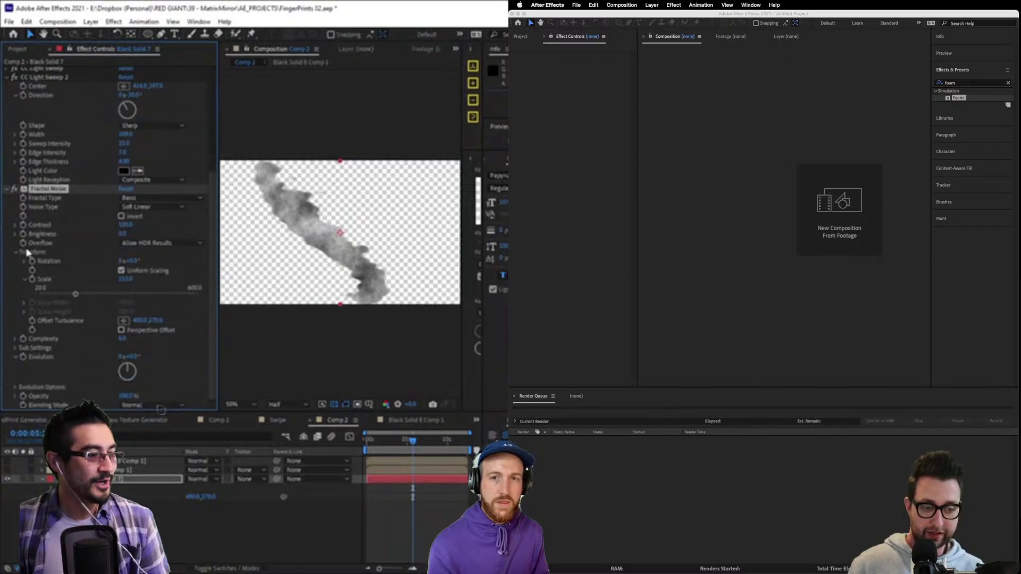
left_click(122, 270)
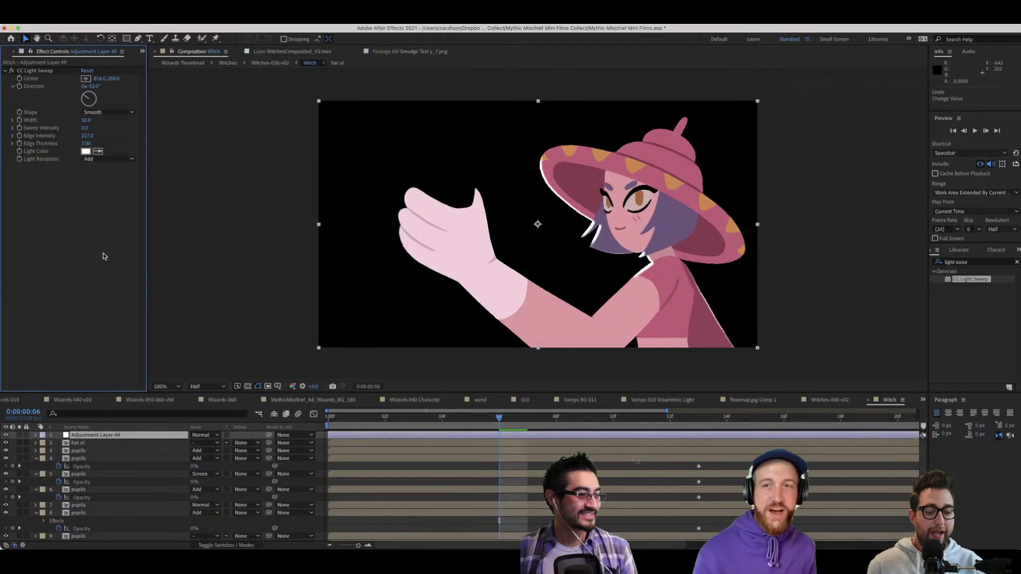
Make the light sweep purple and rotate its direction to about 55°.
left_click_drag(89, 100, 119, 96)
left_click(85, 151)
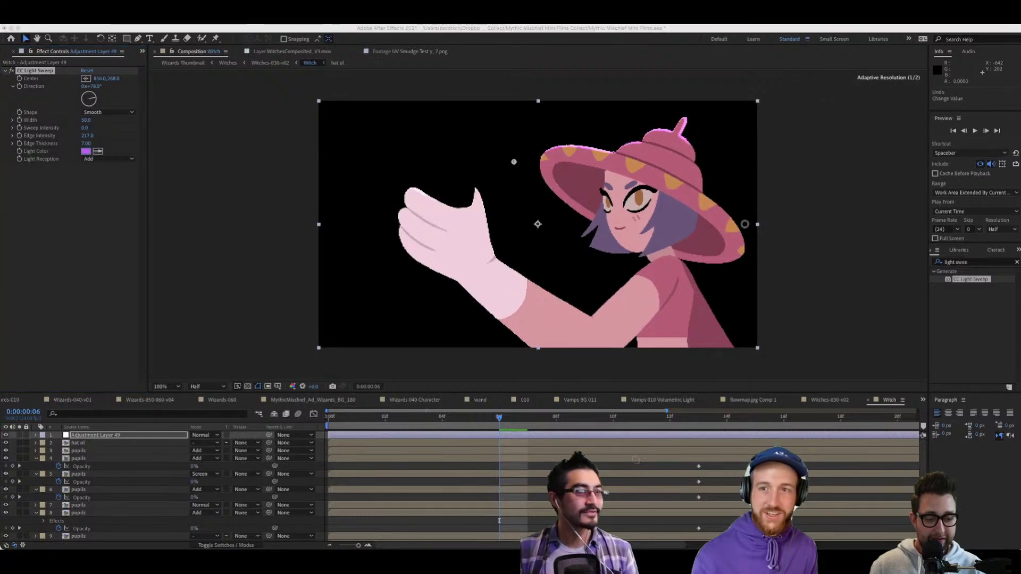
left_click(106, 242)
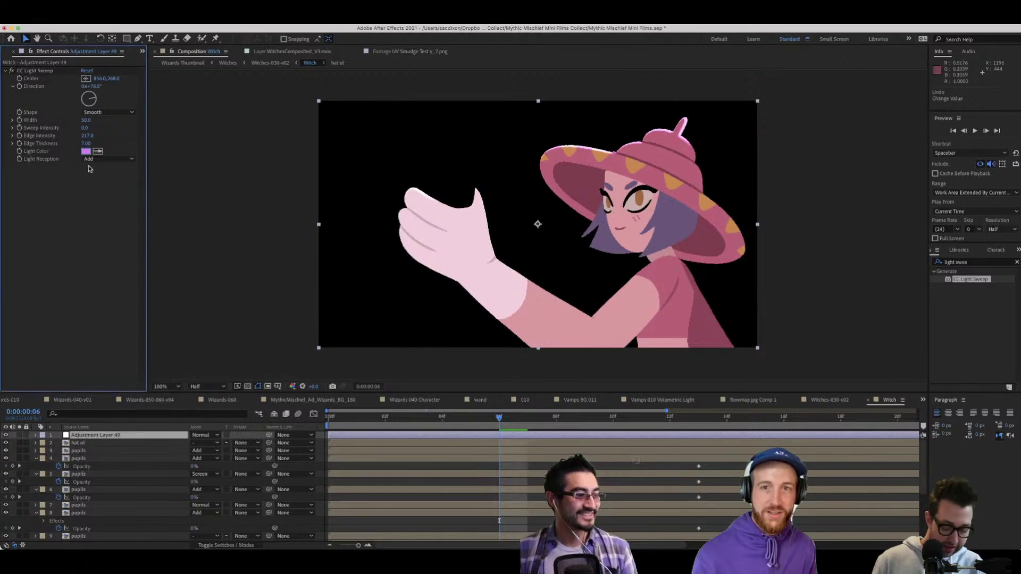
left_click_drag(97, 105, 101, 100)
Thicken the light sweep edge to 11.70, undoing a trial edge-intensity change.
left_click_drag(87, 135, 71, 140)
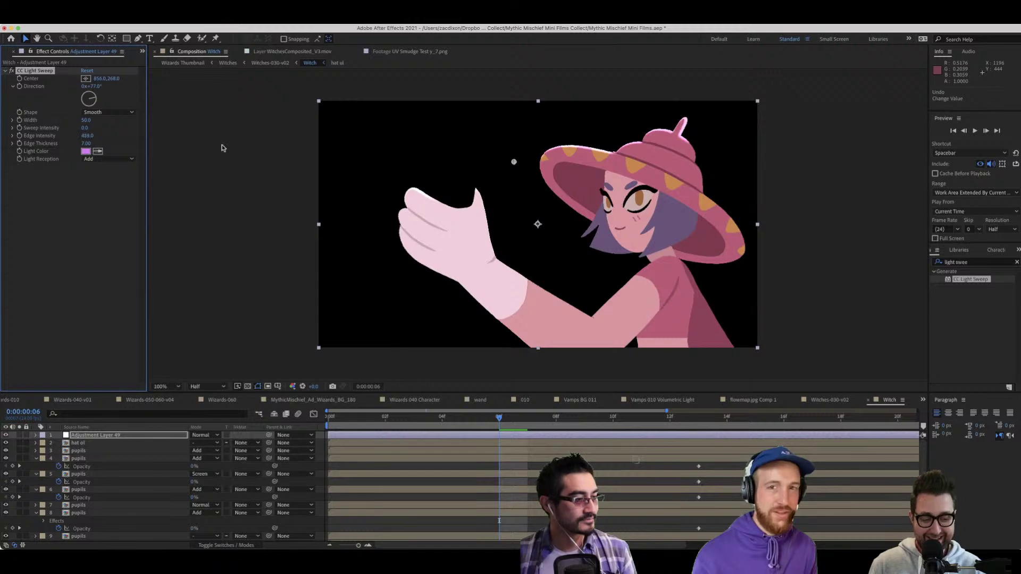
key("super+z")
mouse_move(101, 144)
left_mouse_down()
mouse_move(141, 147)
mouse_move(114, 149)
left_mouse_up()
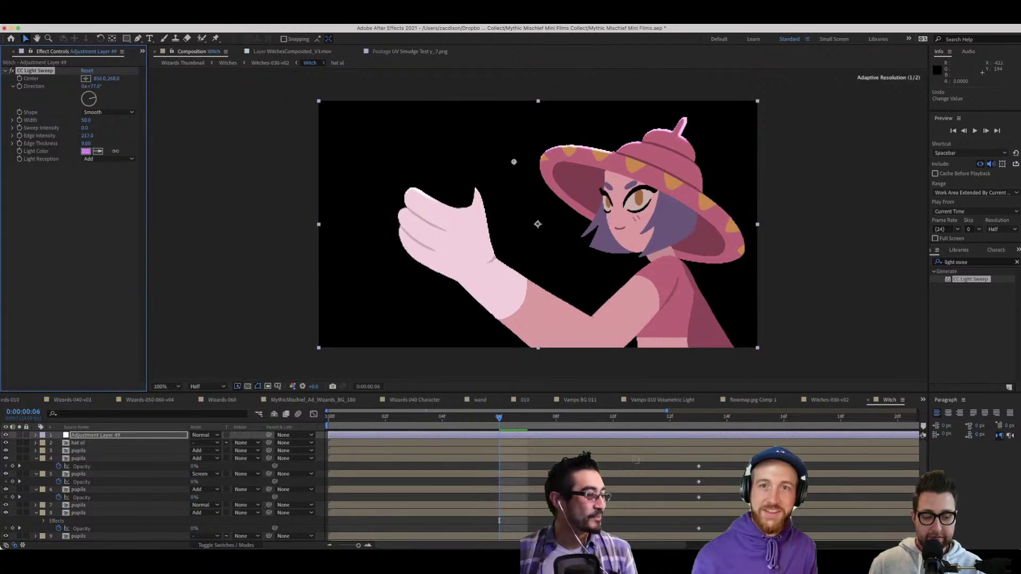
left_click(90, 277)
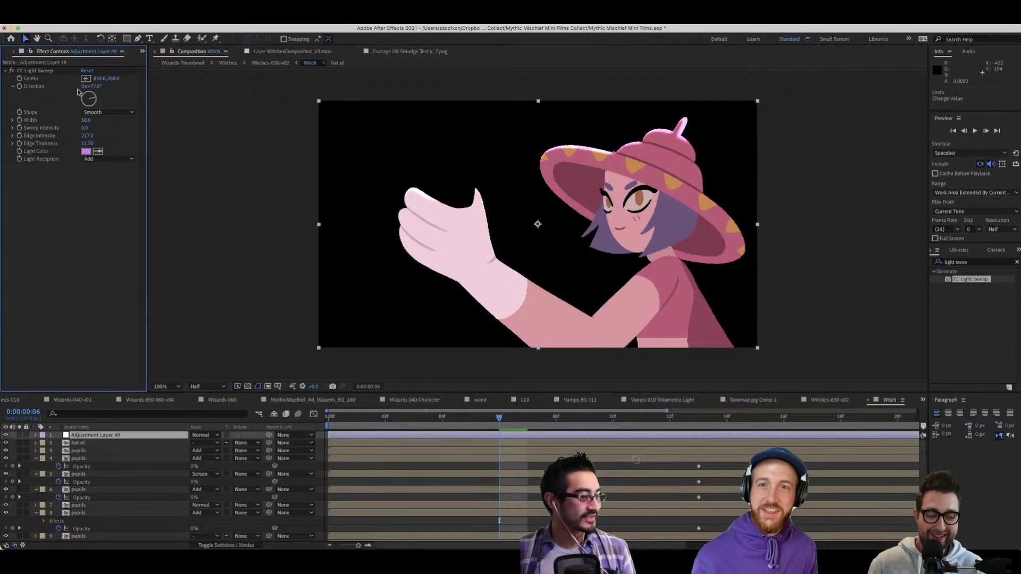
Re-aim the sweep direction to about 78° so it lights the hat edge.
left_click_drag(89, 94, 105, 99)
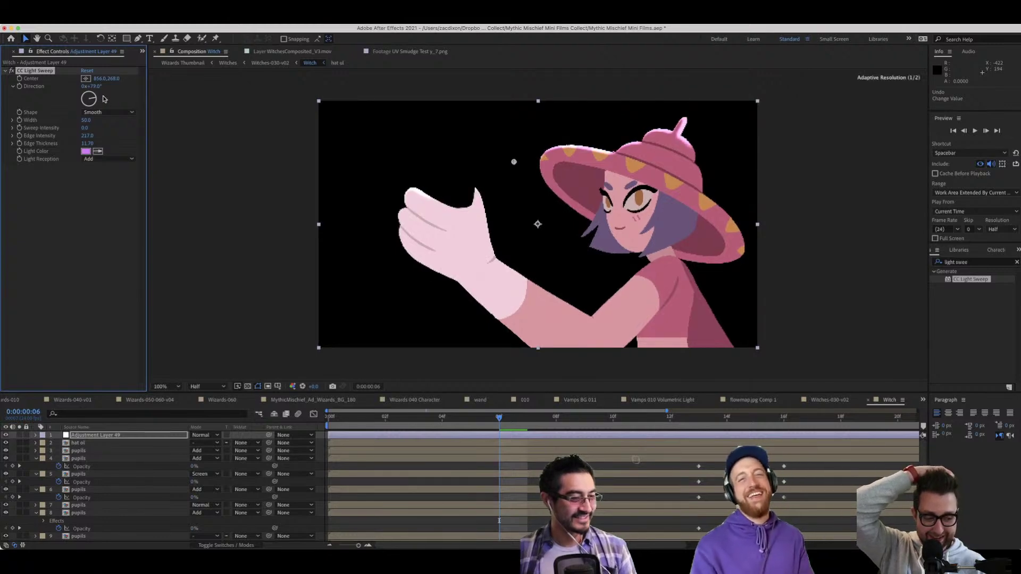
left_click(61, 241)
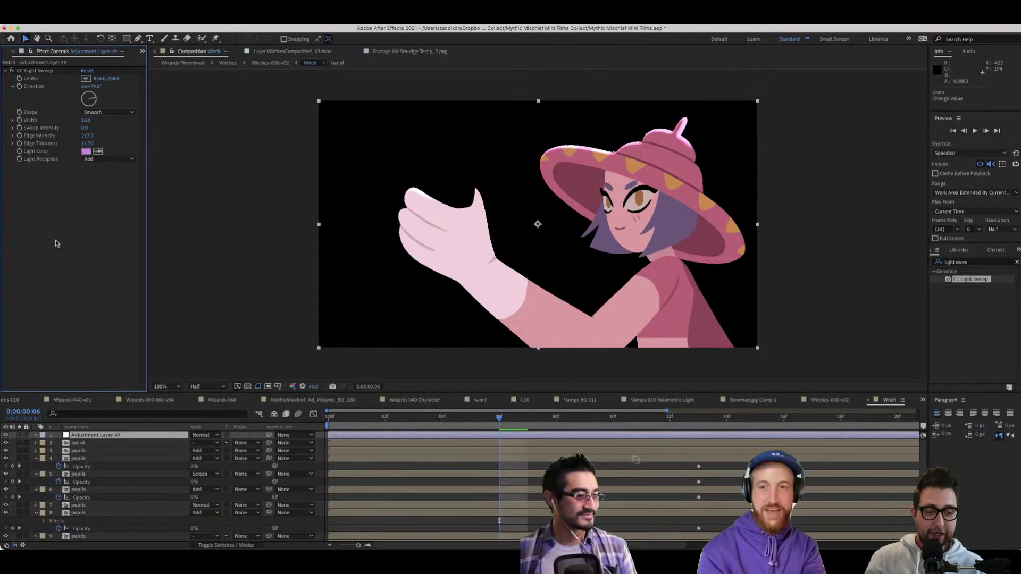
left_click_drag(100, 98, 104, 99)
left_click(378, 360)
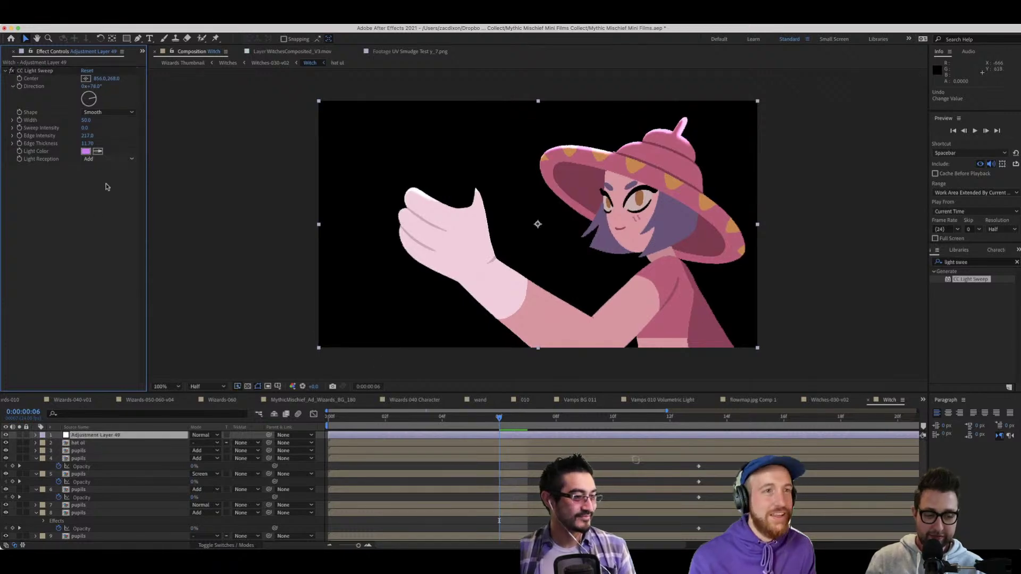
Try Composite light reception, then set it back to Add.
left_click(107, 182)
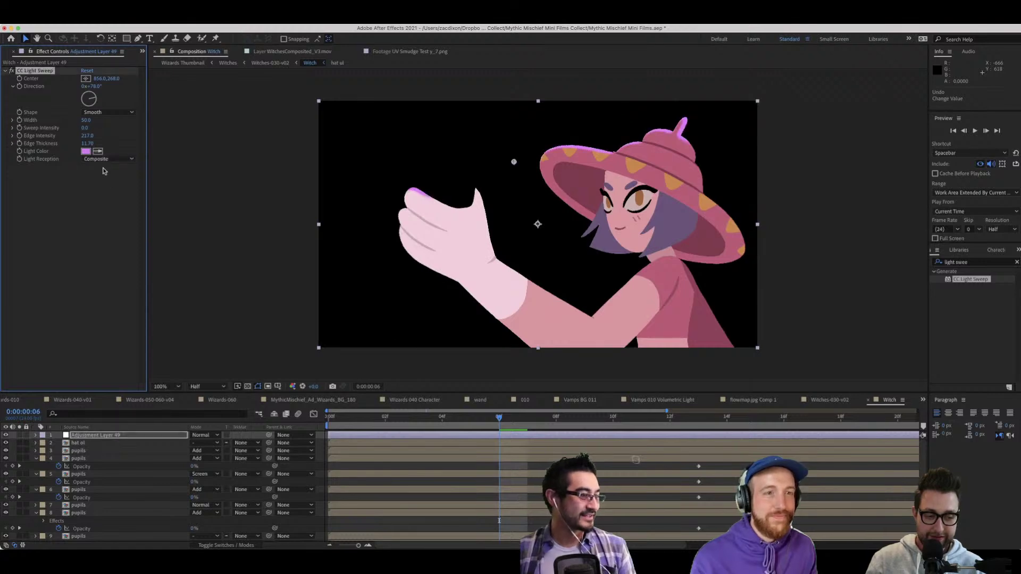
left_click(109, 158)
left_click(106, 167)
left_click(106, 158)
left_click(106, 167)
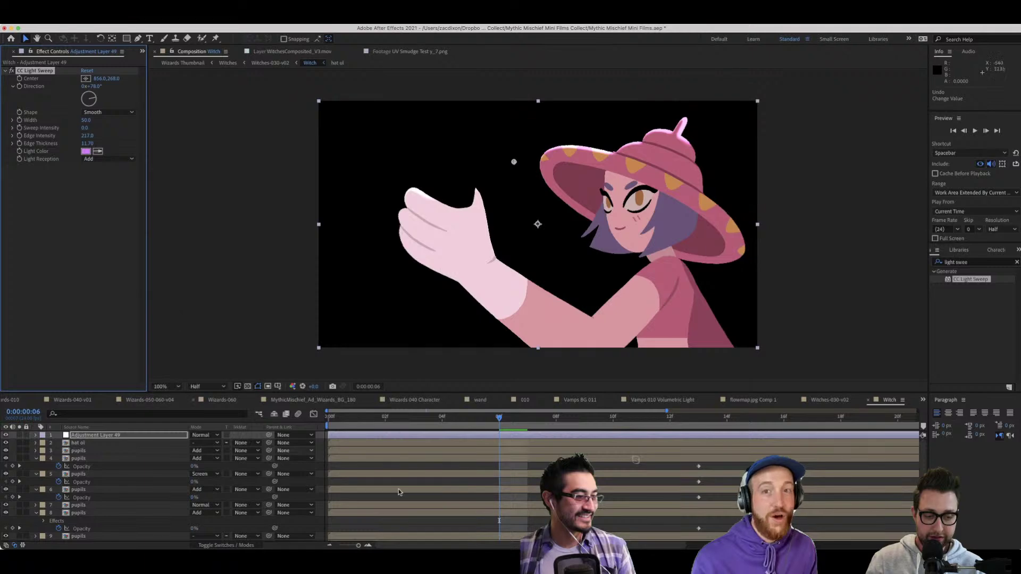
key("super+a")
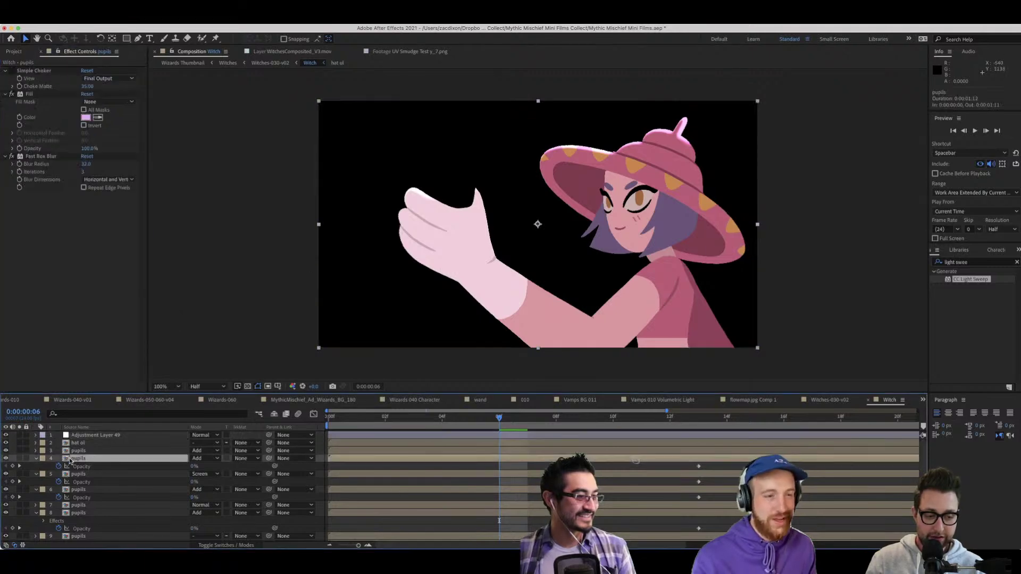
Collapse all layer properties, deselect every layer and zoom out the timeline.
key("super+grave")
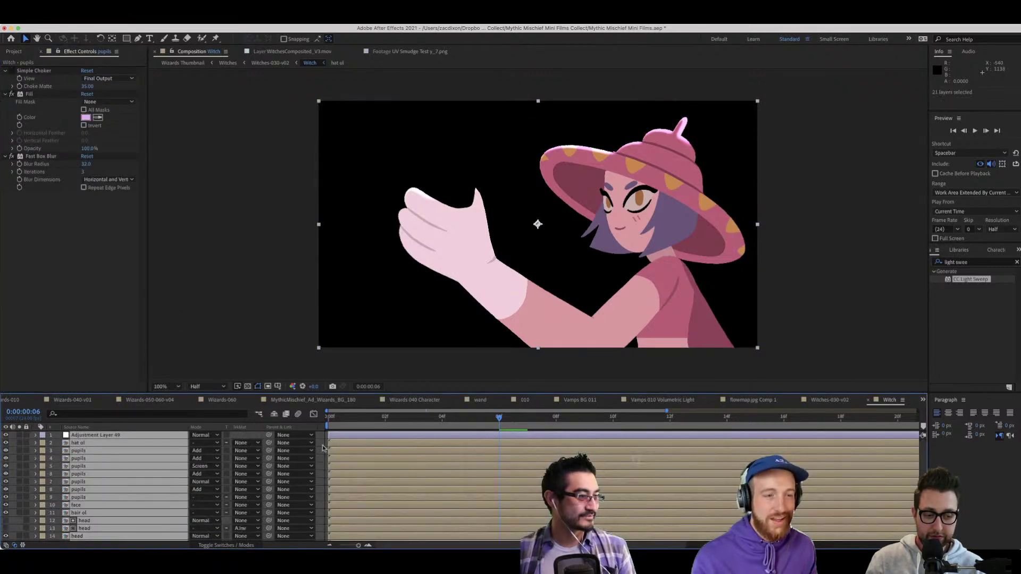
key("super+shift+a")
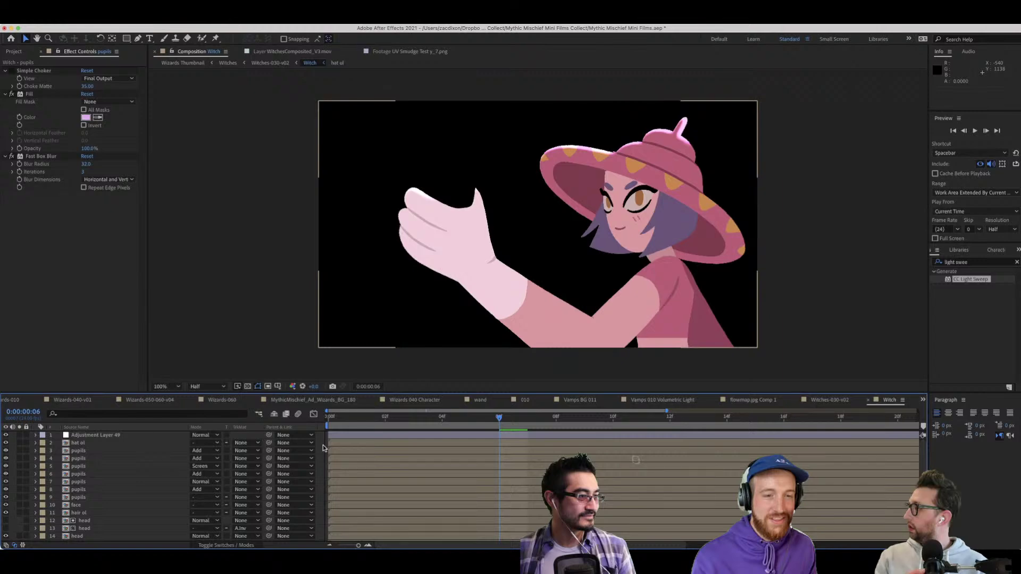
key("minus")
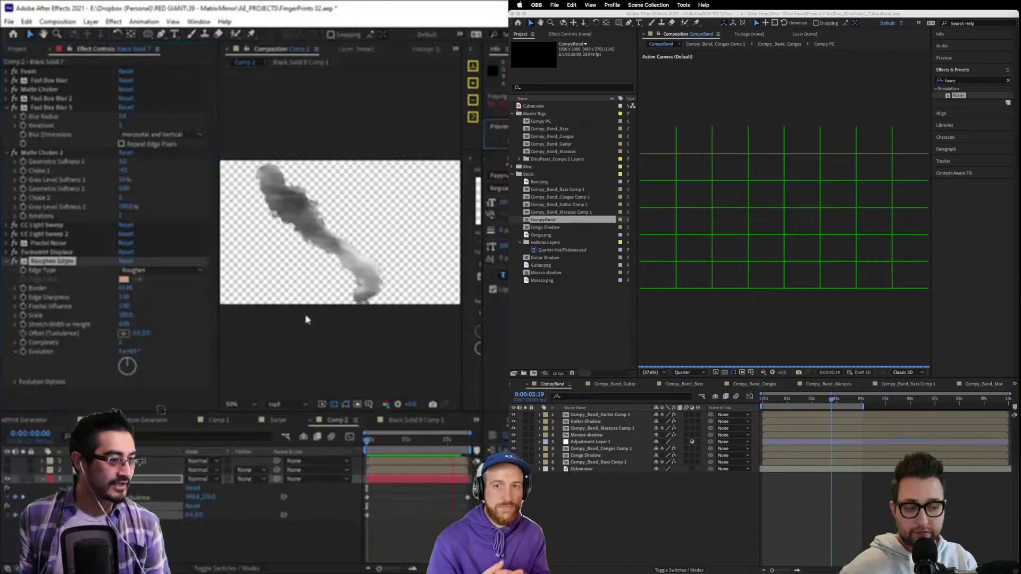
From the comp start, inspect the Guitar and Bass layers' Levels and CC Light Sweep at 100%.
left_click(620, 282)
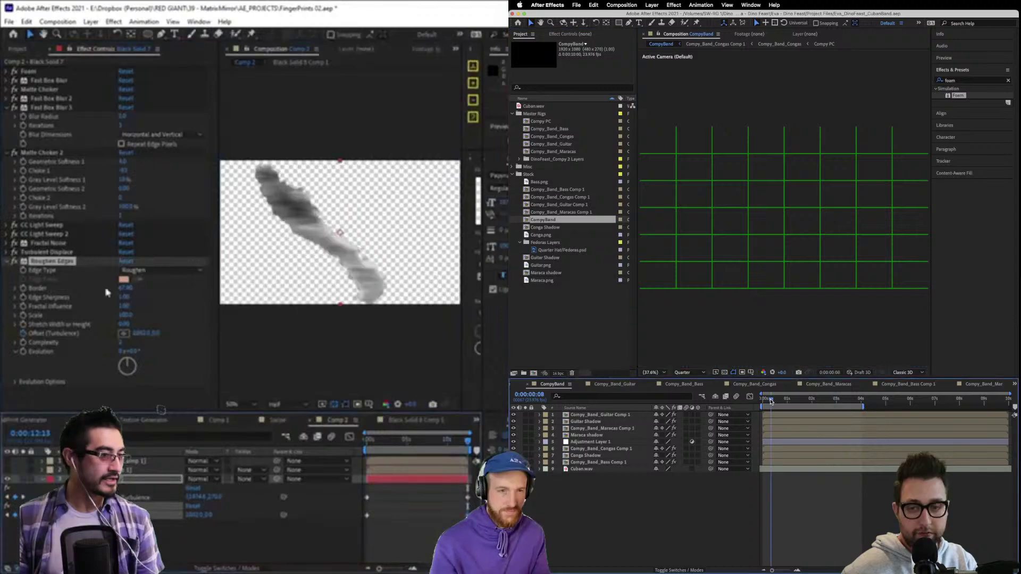
left_click(771, 401)
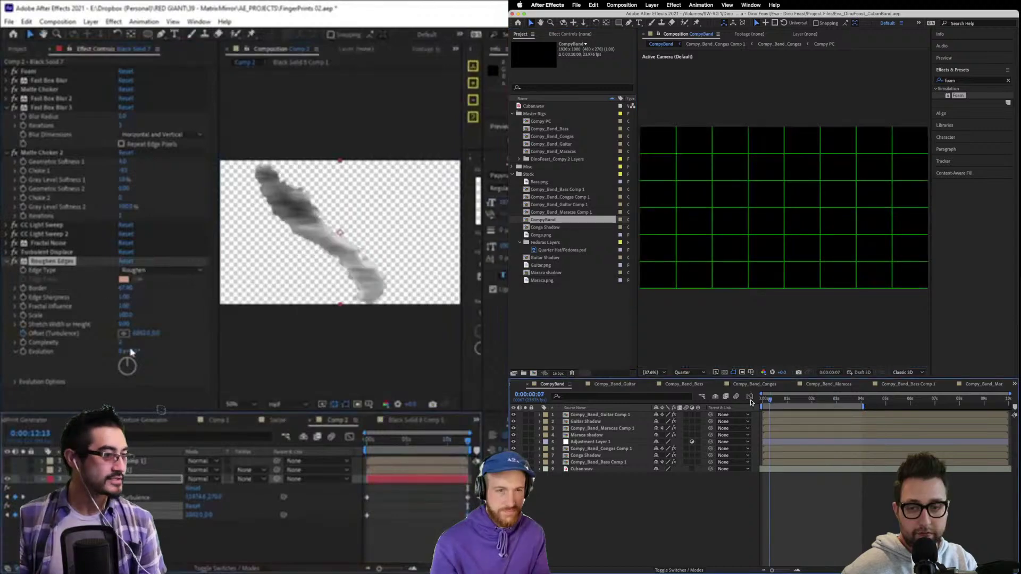
key("Home")
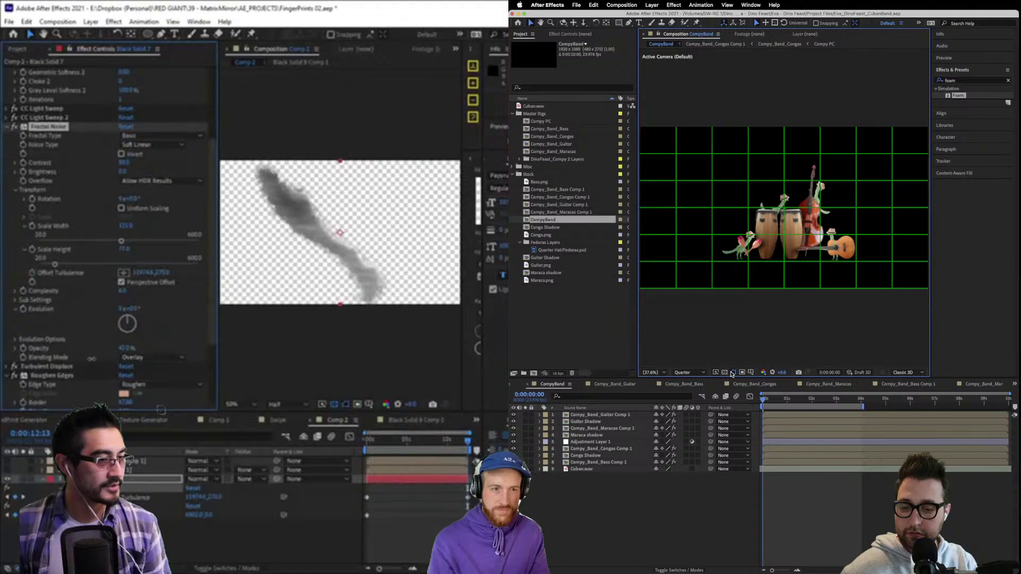
left_click(569, 35)
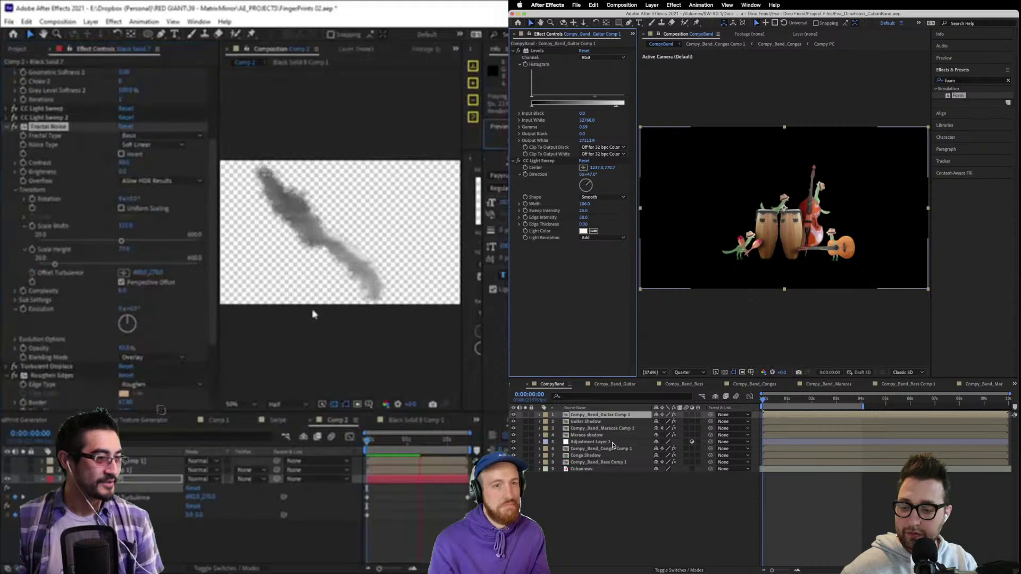
left_click(598, 462)
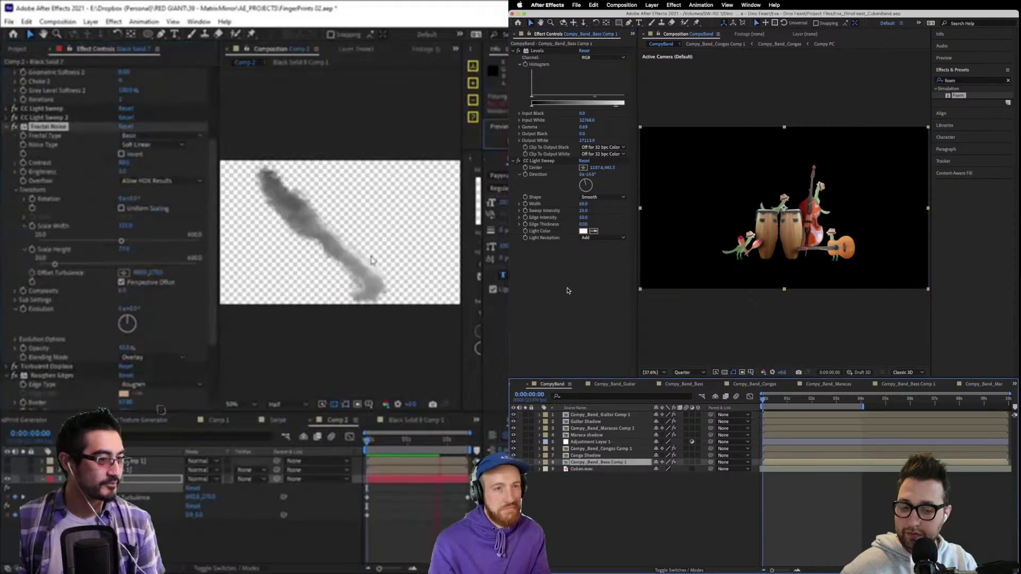
key("super+0")
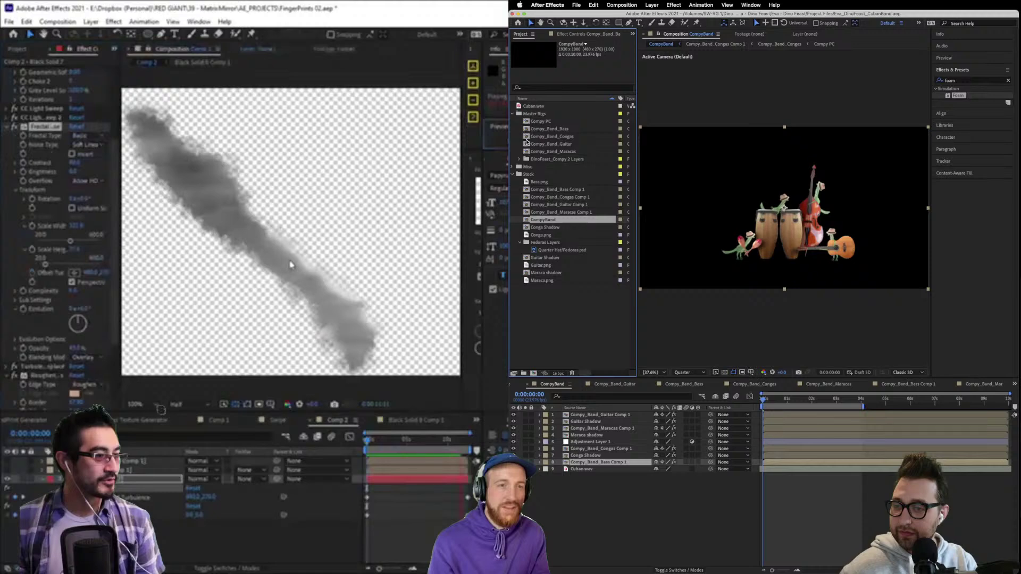
Close the CompyBand project and bring up the Open Project dialog.
left_click(563, 4)
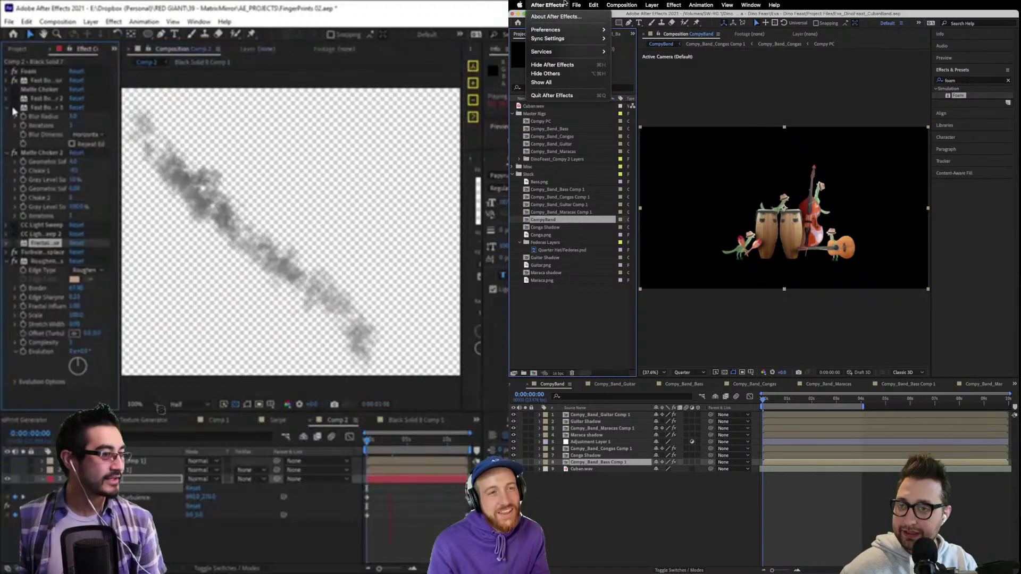
left_click(565, 4)
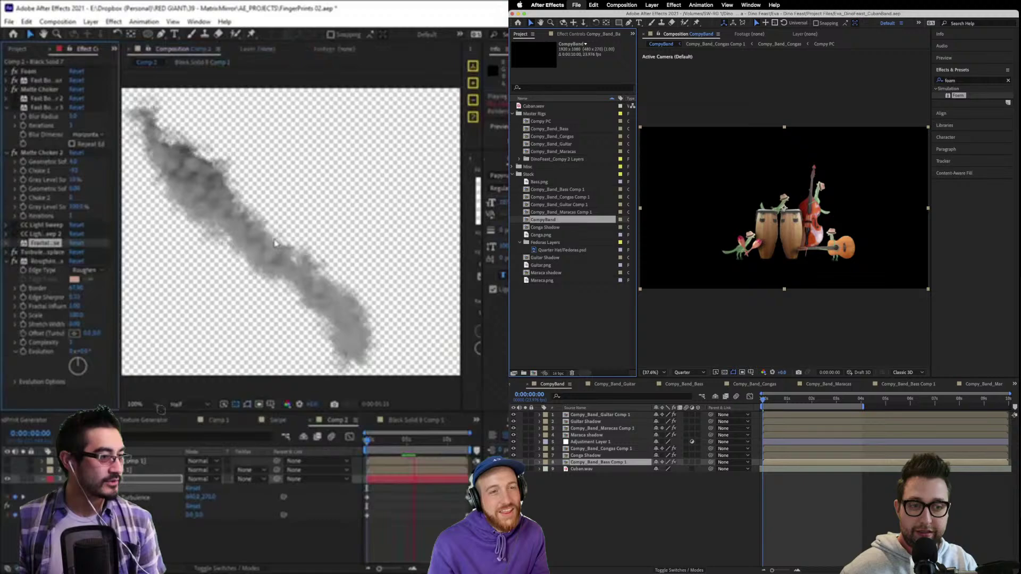
key("super+o")
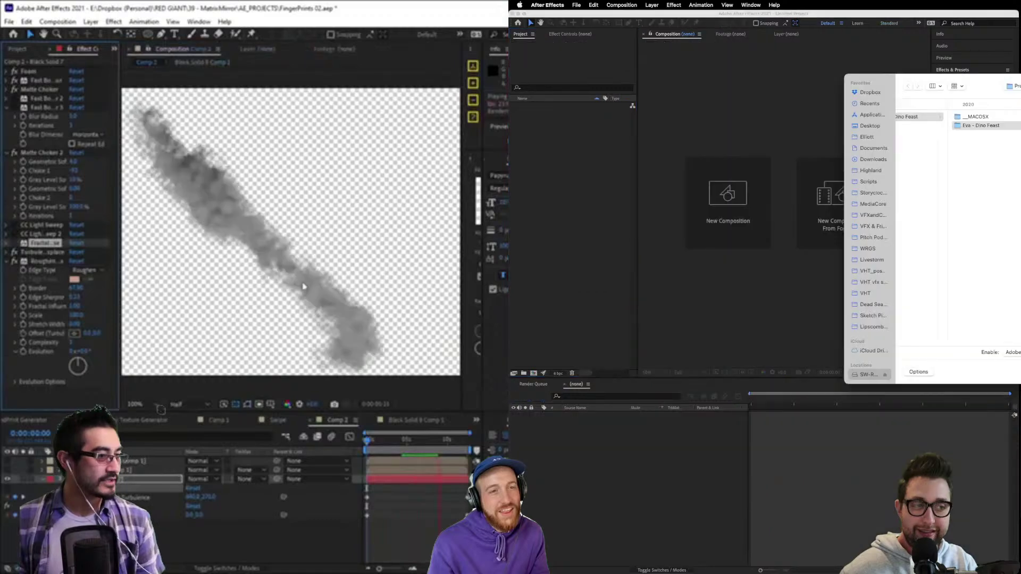
Turn off the stroke's Turbulent Displace and view the preview at 50%.
left_click(15, 252)
key("Escape")
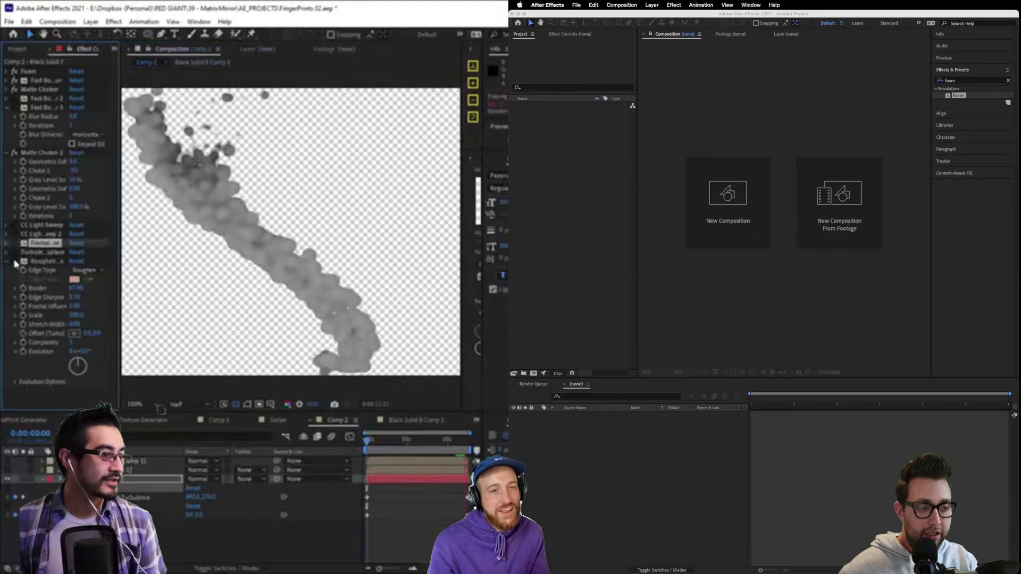
key("comma")
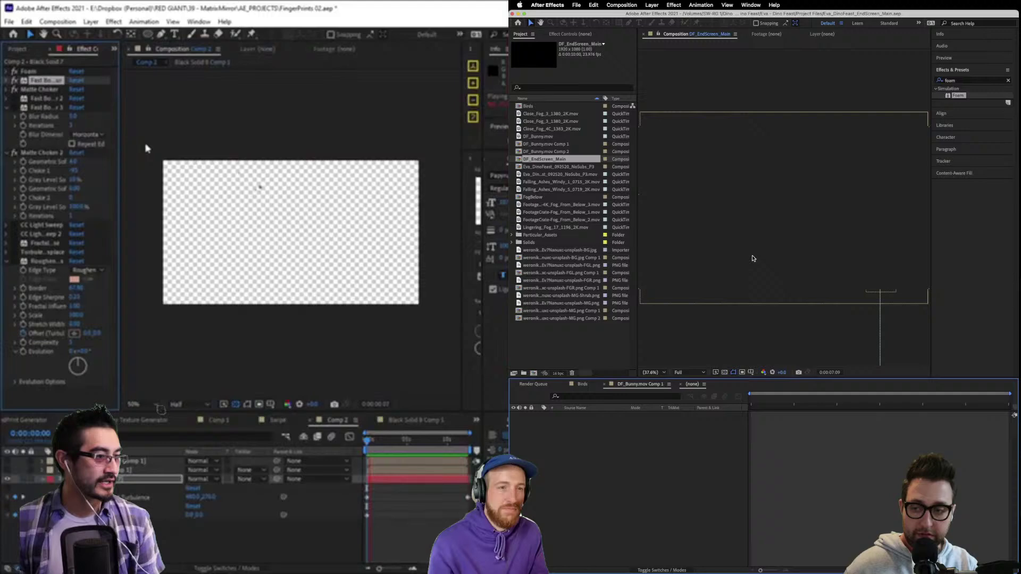
scroll(275, 249, "up", 2)
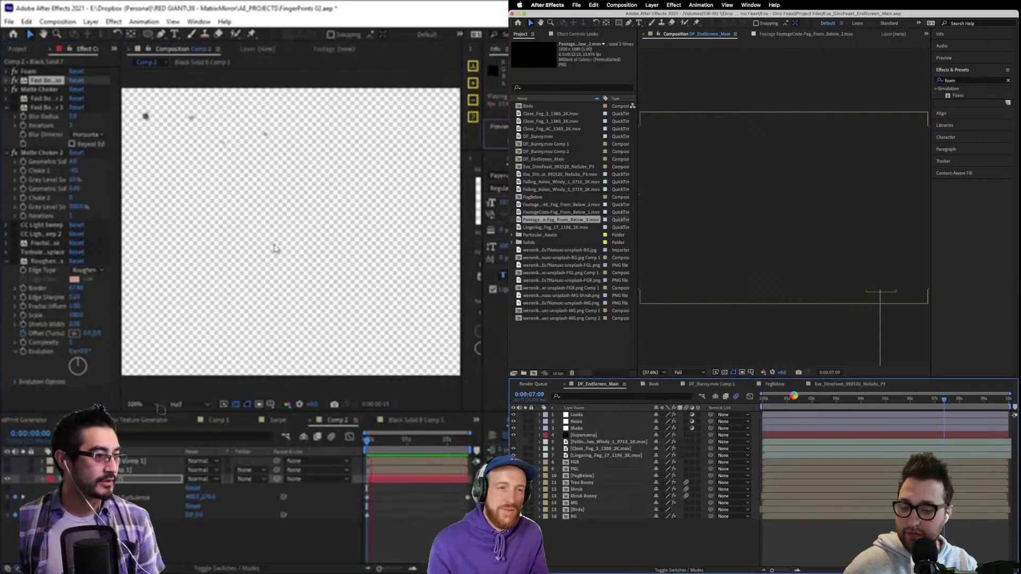
scroll(275, 248, "down", 2)
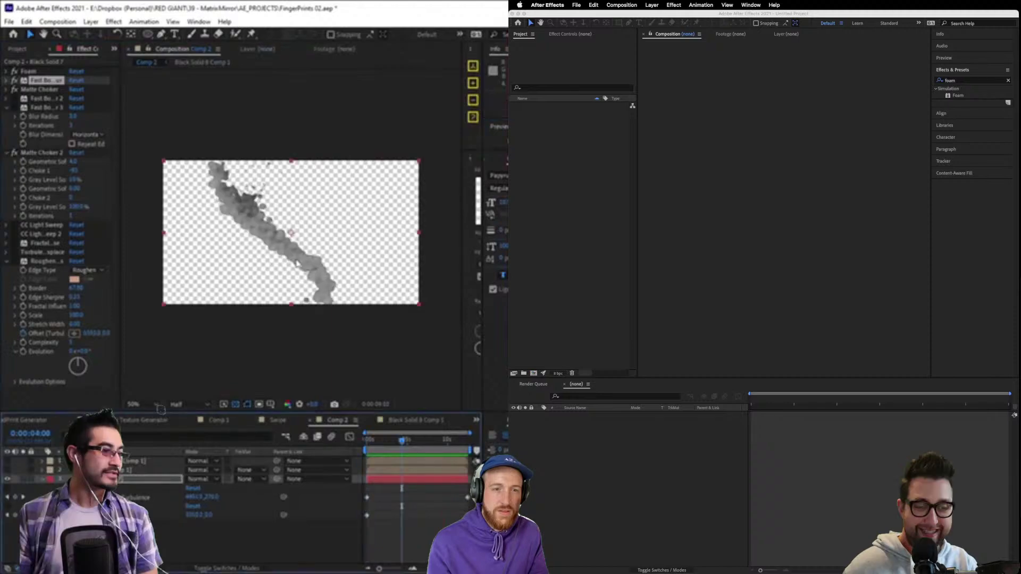
Open Black Solid 8 Comp 1 from the 01_COMPS folder in the Project panel.
left_click(209, 74)
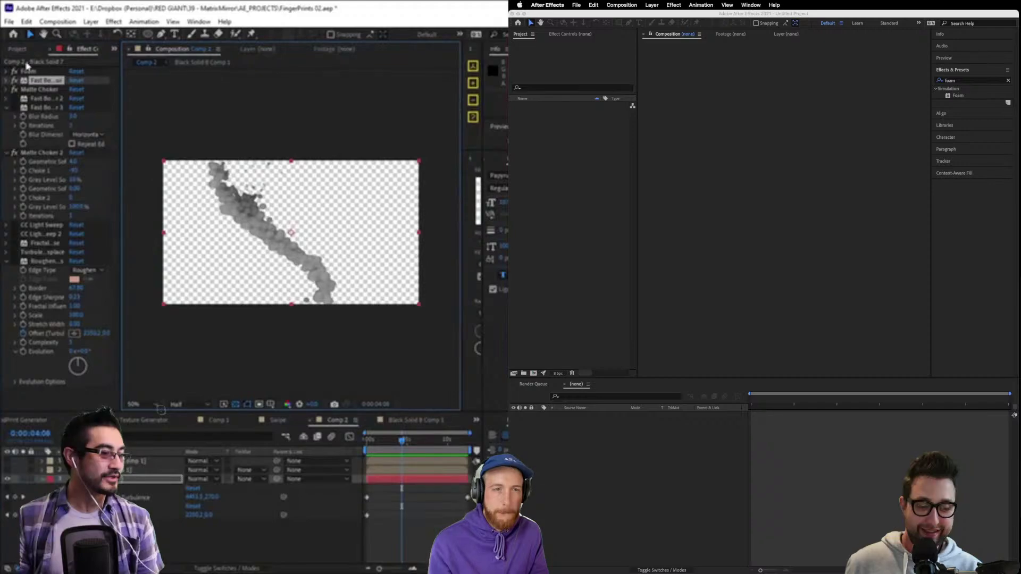
left_click(17, 48)
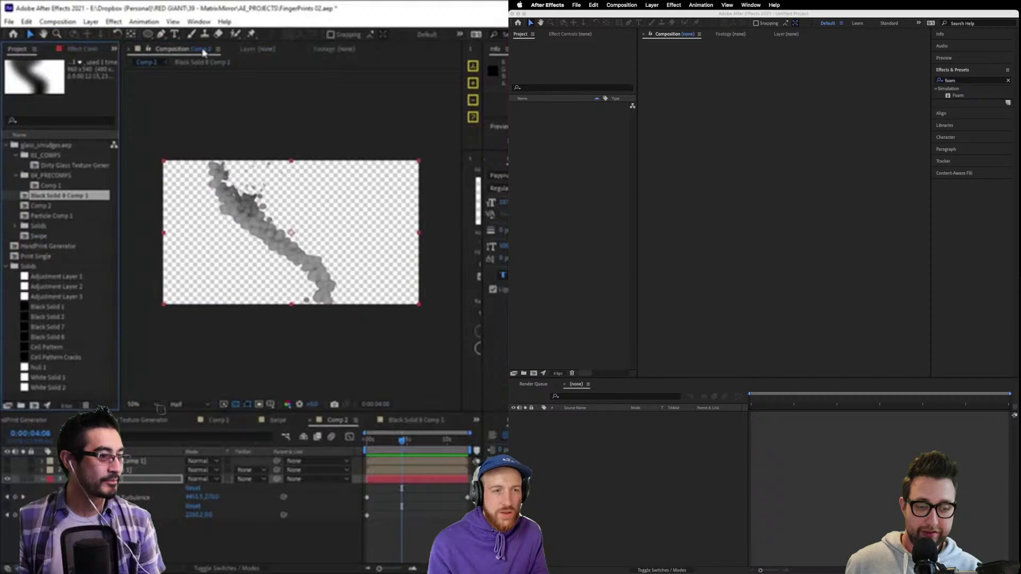
left_click(55, 157)
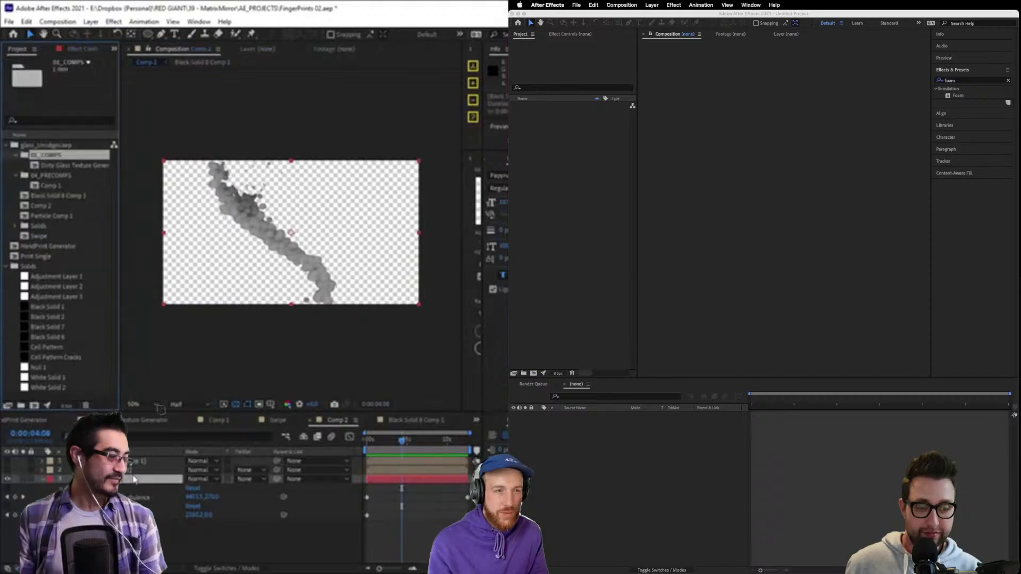
left_click(411, 421)
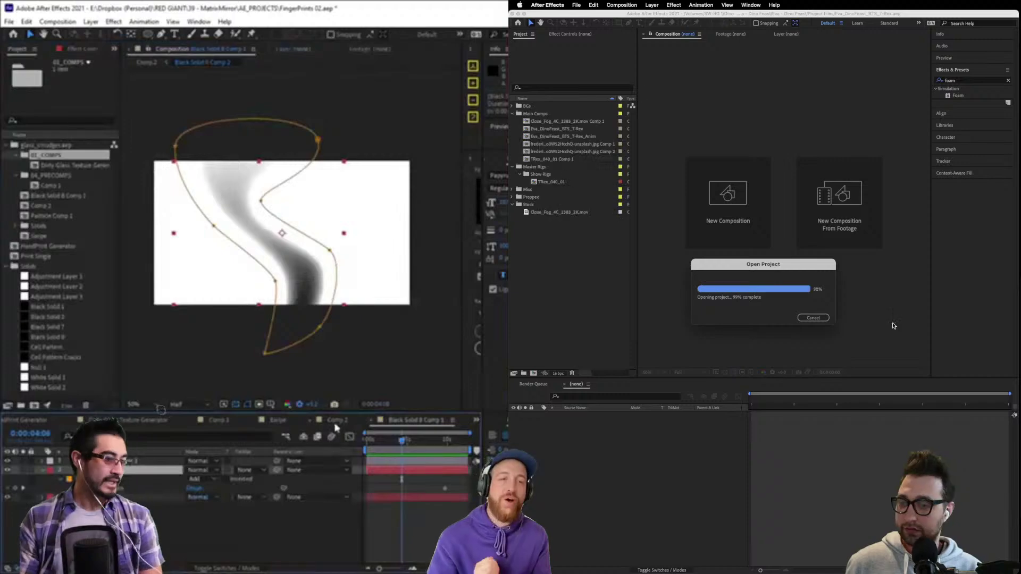
Return to the Comp 2 tab and browse the workspace layouts.
left_click(336, 421)
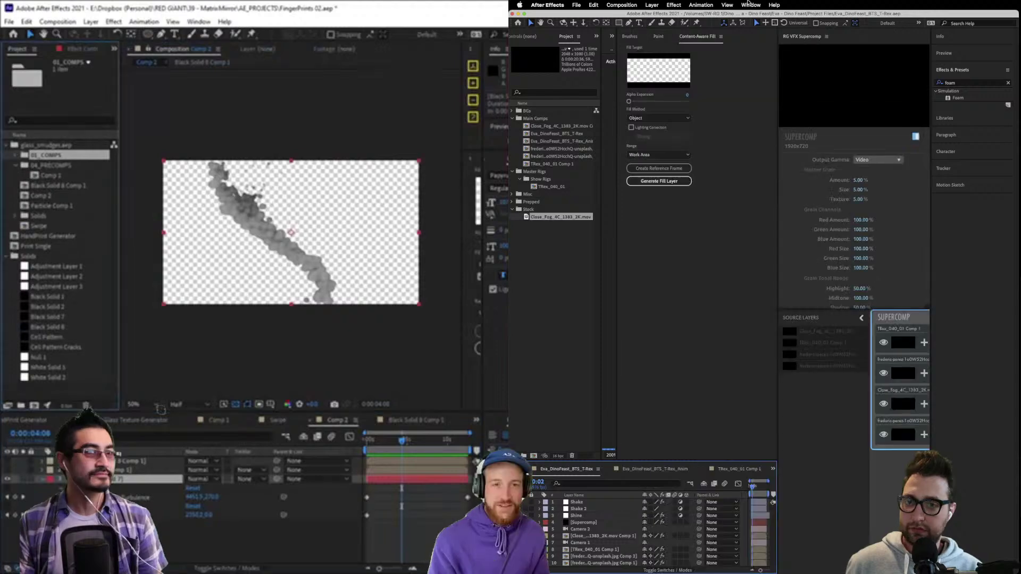
left_click(750, 5)
mouse_move(771, 17)
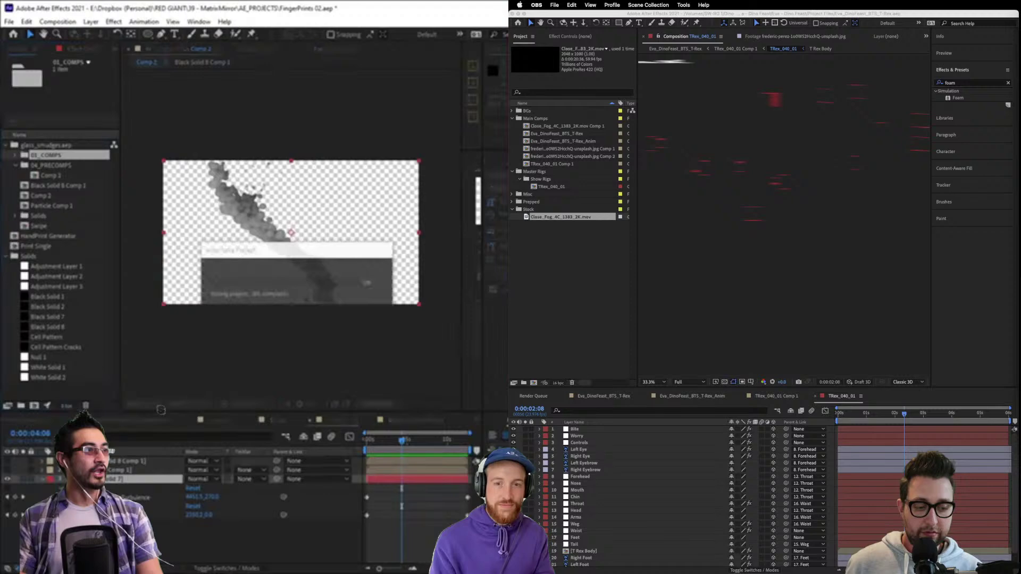
Move to 0:00:00:14, make the timeline taller, and close the T-Rex project.
left_click(855, 418)
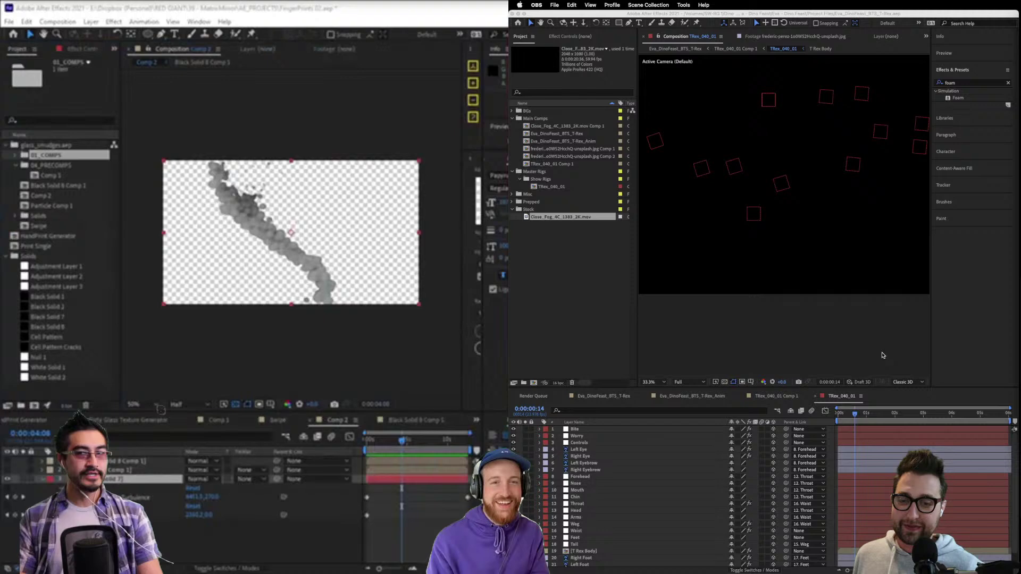
left_click(846, 391)
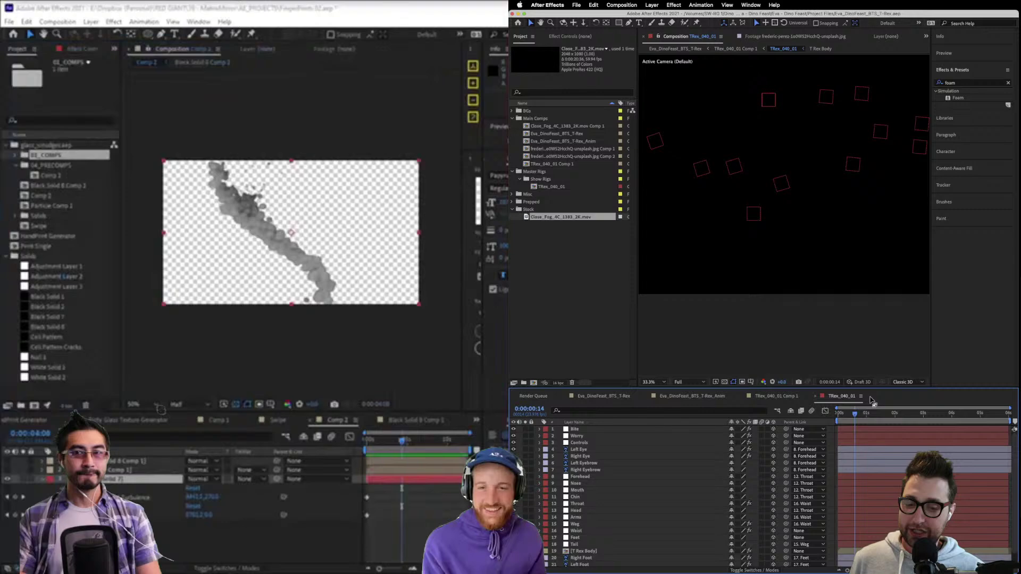
left_click_drag(871, 400, 871, 348)
left_click(576, 4)
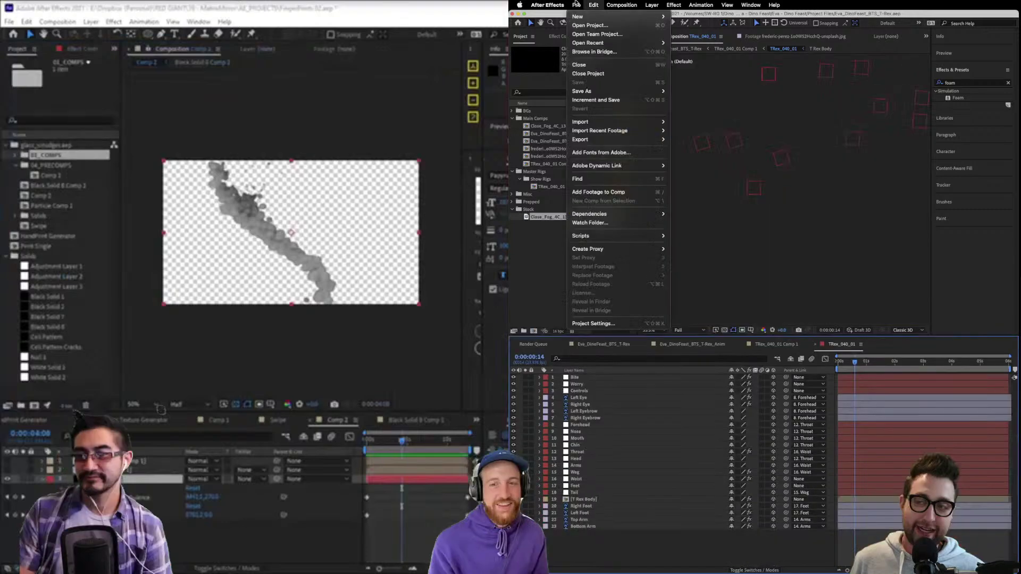
left_click(577, 4)
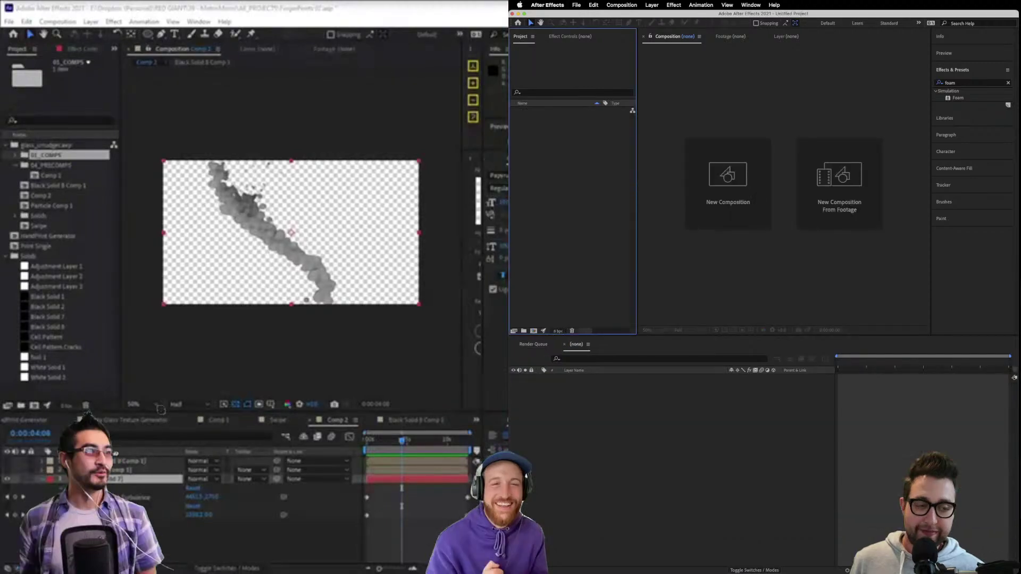
Purge all memory and disk cache and confirm the prompt.
key("super+Tab")
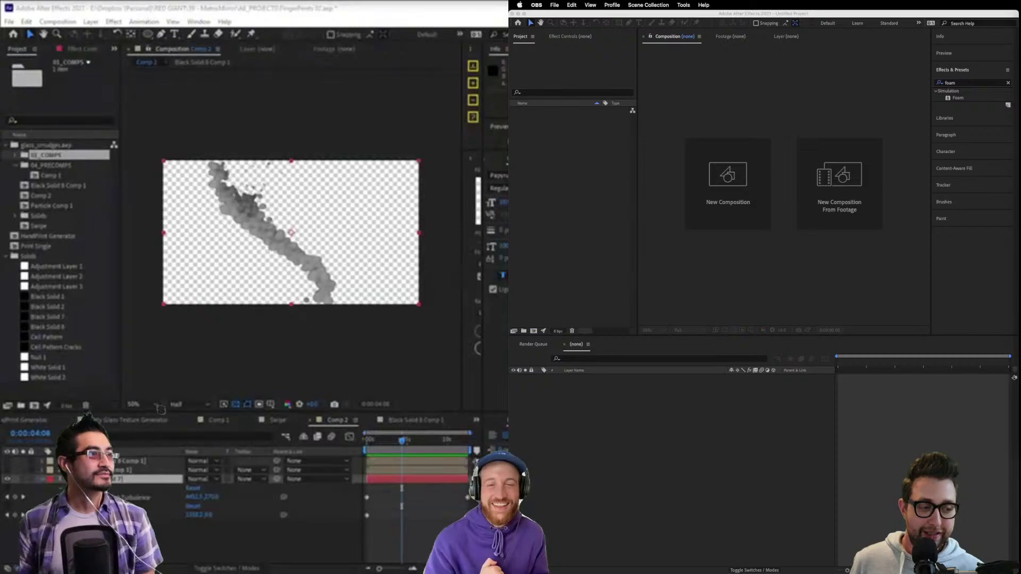
left_click(585, 133)
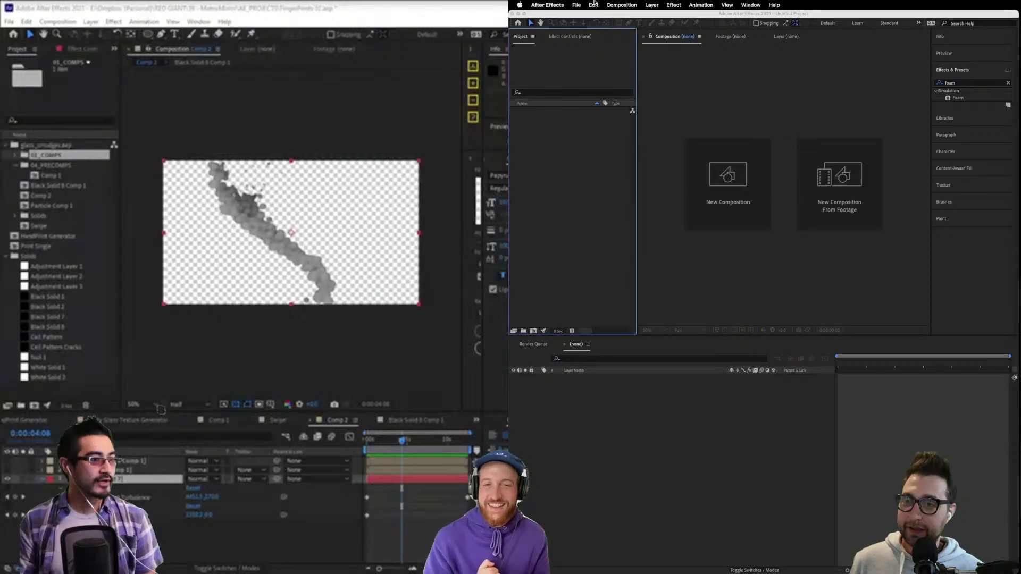
left_click(593, 4)
mouse_move(642, 183)
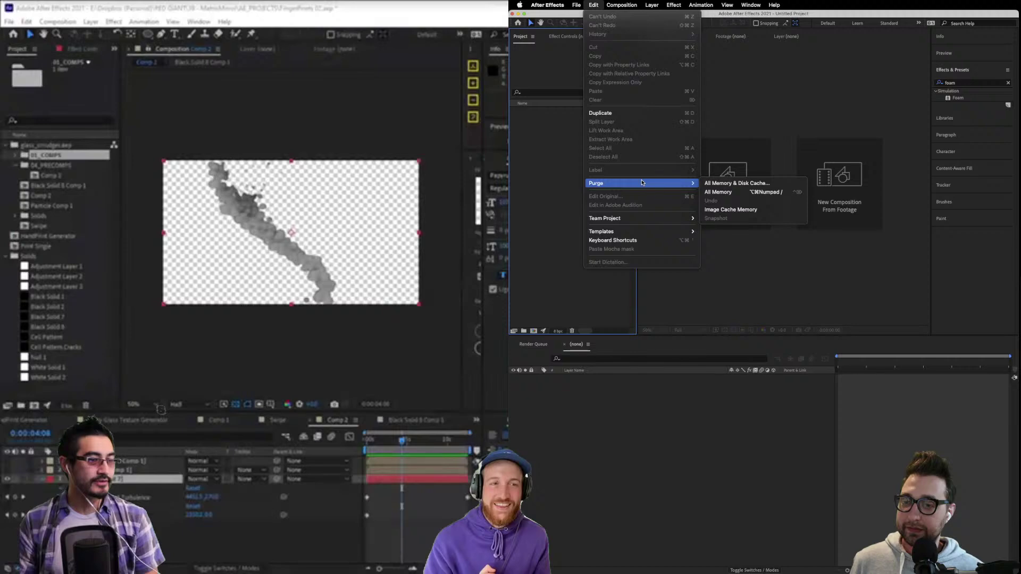
left_click(736, 183)
key("Return")
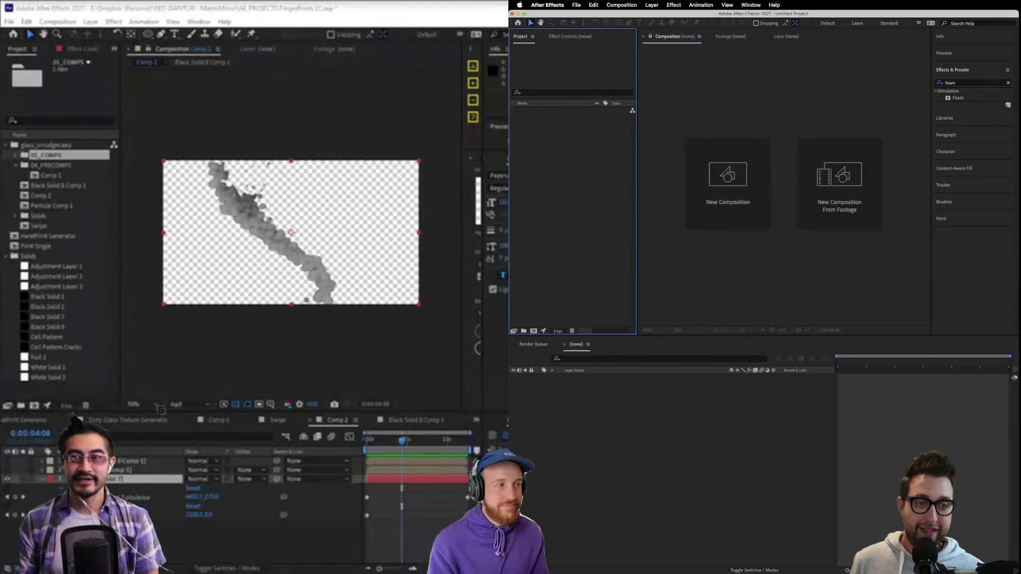
In Wizards Thumbnail, go to 0:00:07:09 and select the Null 21 layer.
key("super+Tab")
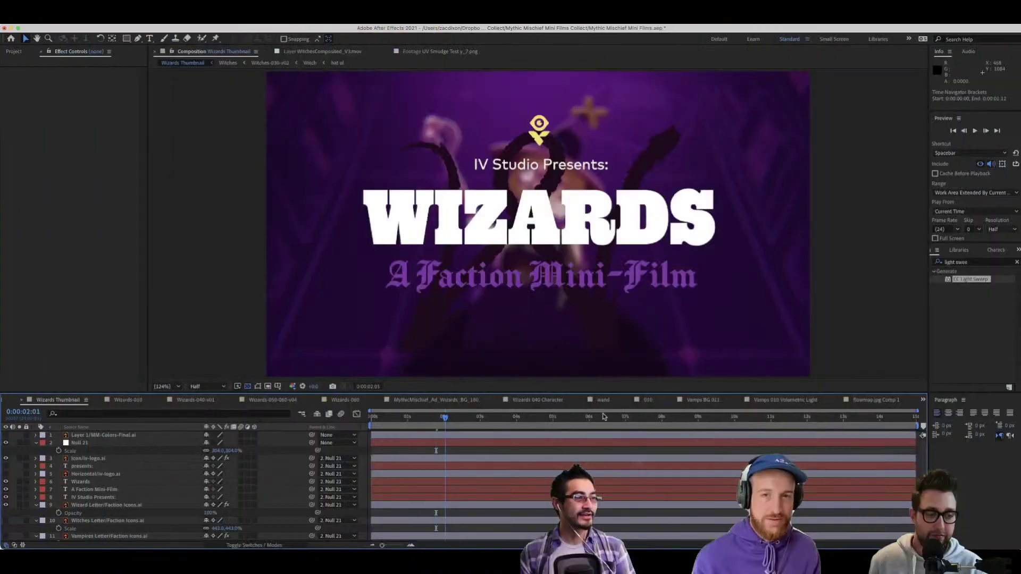
left_click(639, 417)
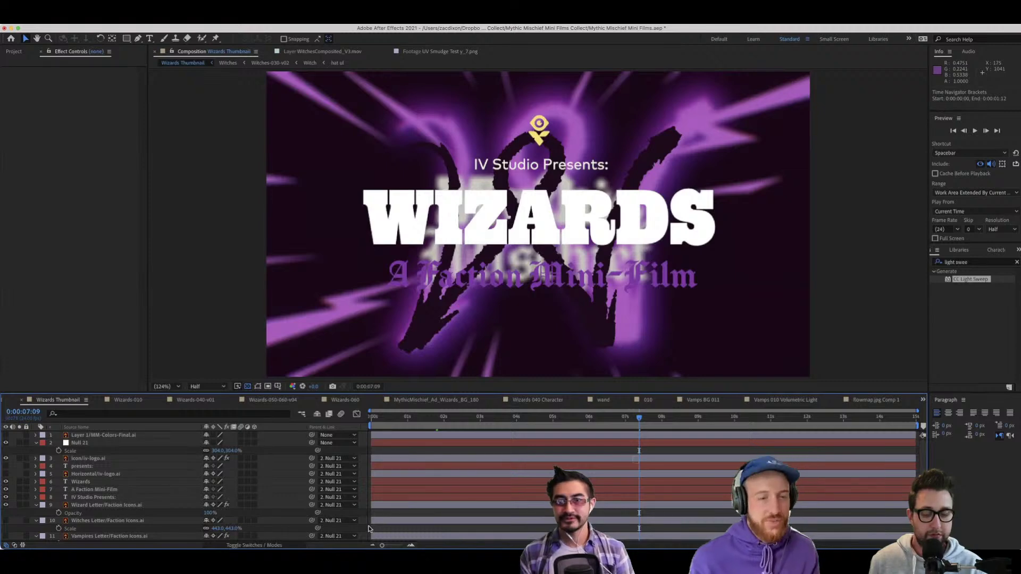
left_click(397, 442)
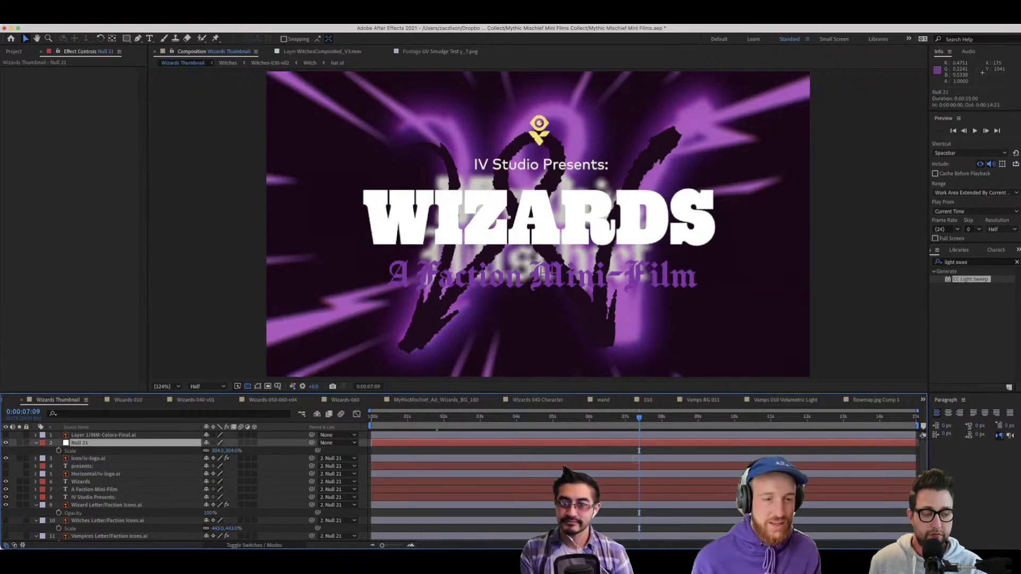
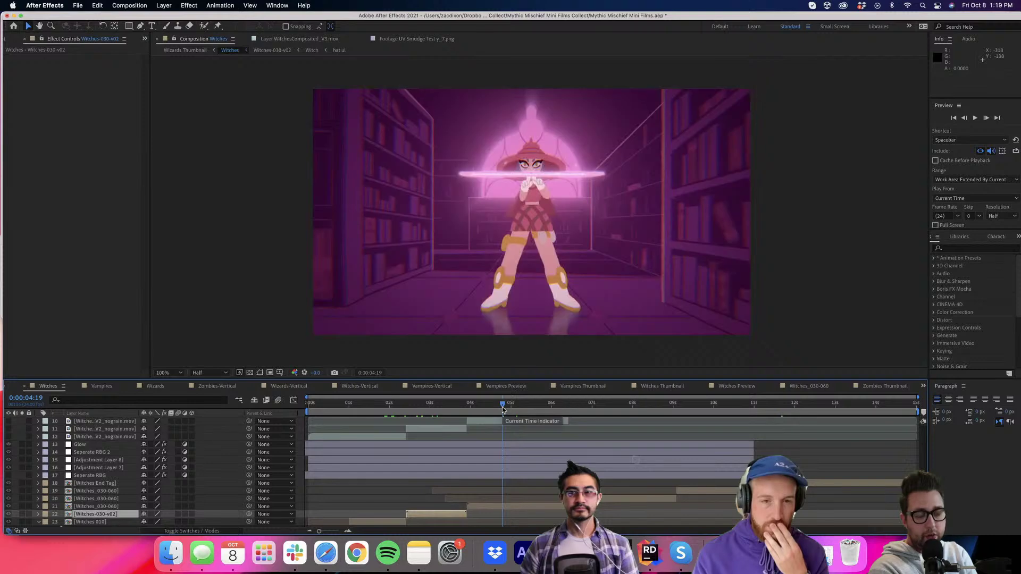
Inspect the effects on layer 10 and the Witches_030-060 layer, then clear the selection.
left_click(475, 422)
left_click(505, 499)
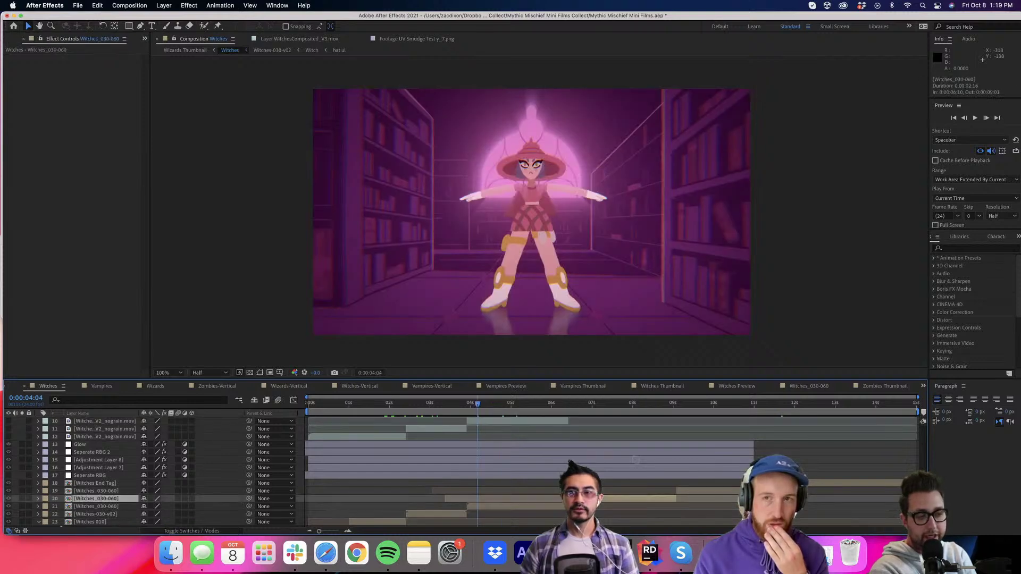
left_click(614, 522)
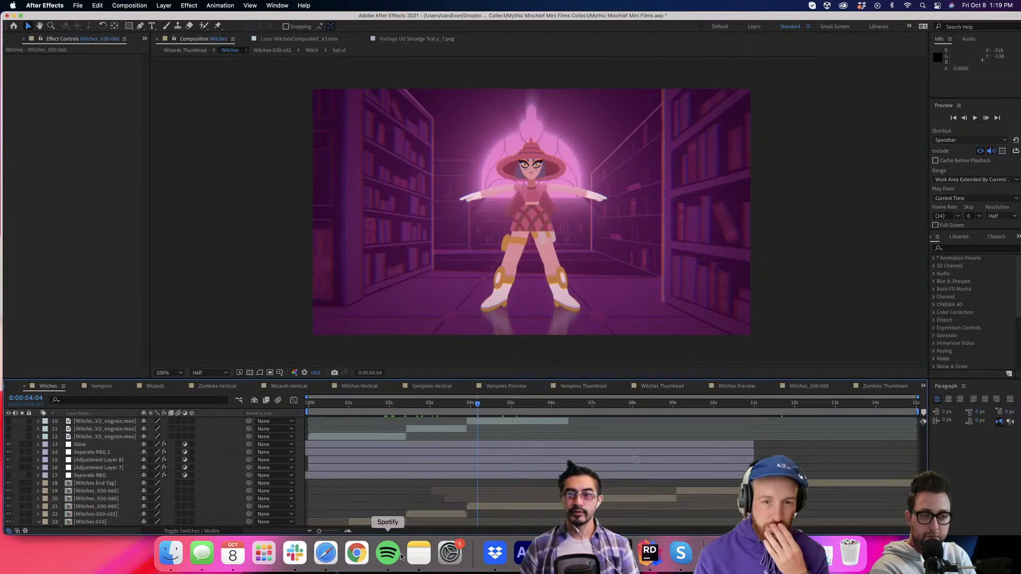
Load moonrakersgame.com in a new Safari tab.
left_click(326, 554)
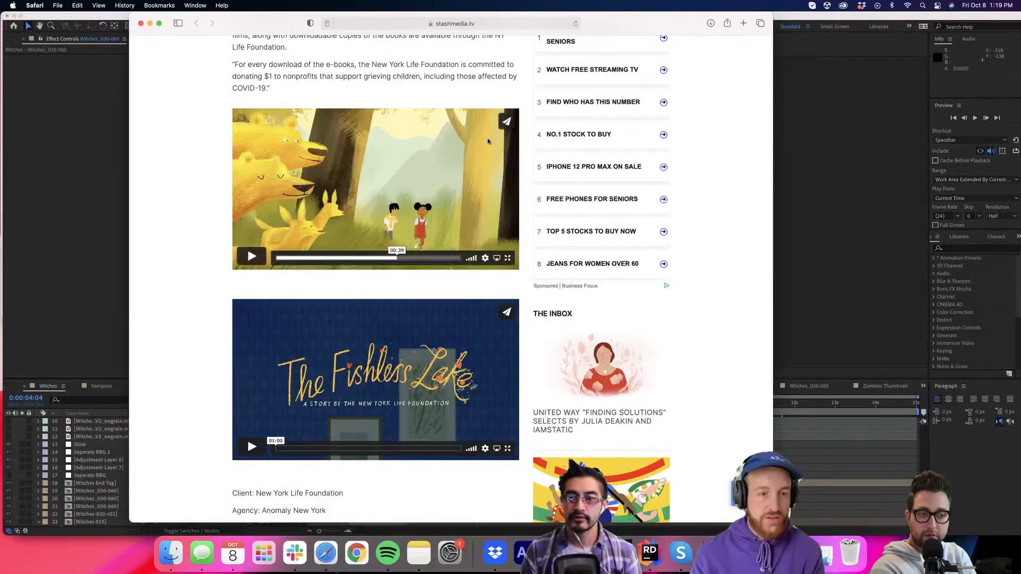
key("super+t")
type("moonrakersgame.com")
key("Return")
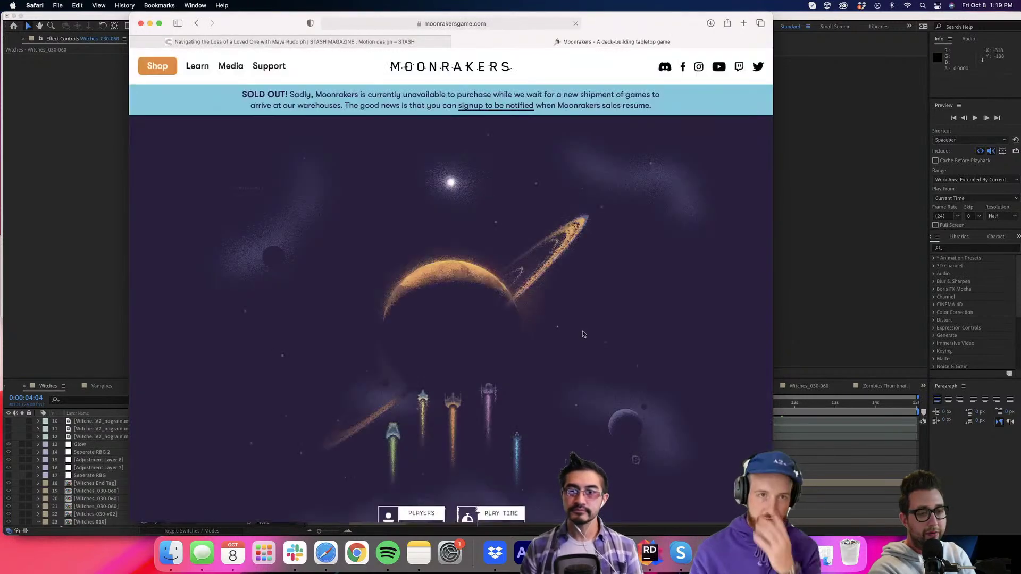
Scroll down to the 'MOONRAKERS in 140 seconds' video, then switch to Unity.
scroll(582, 332, "down", 1)
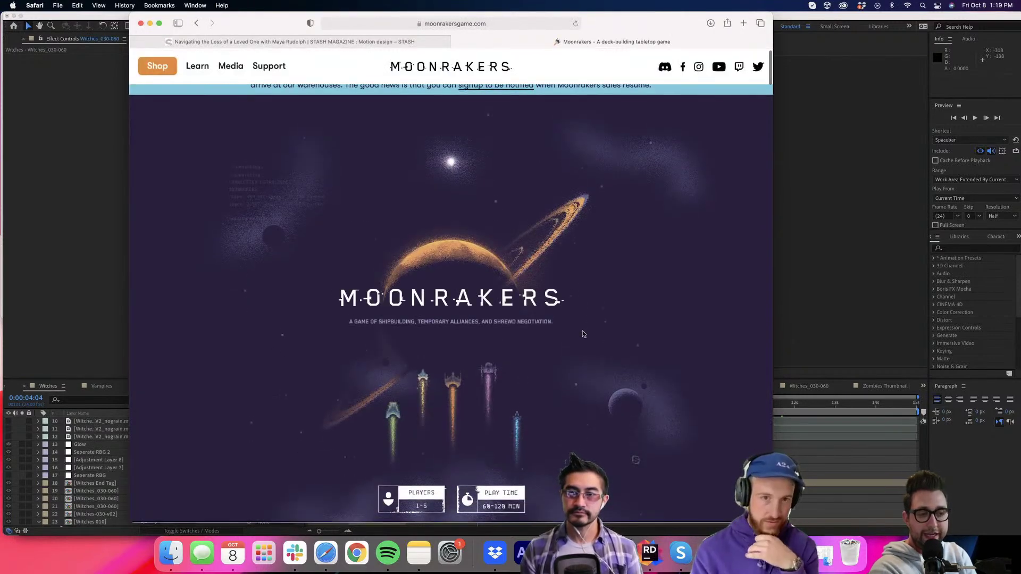
scroll(582, 334, "down", 5)
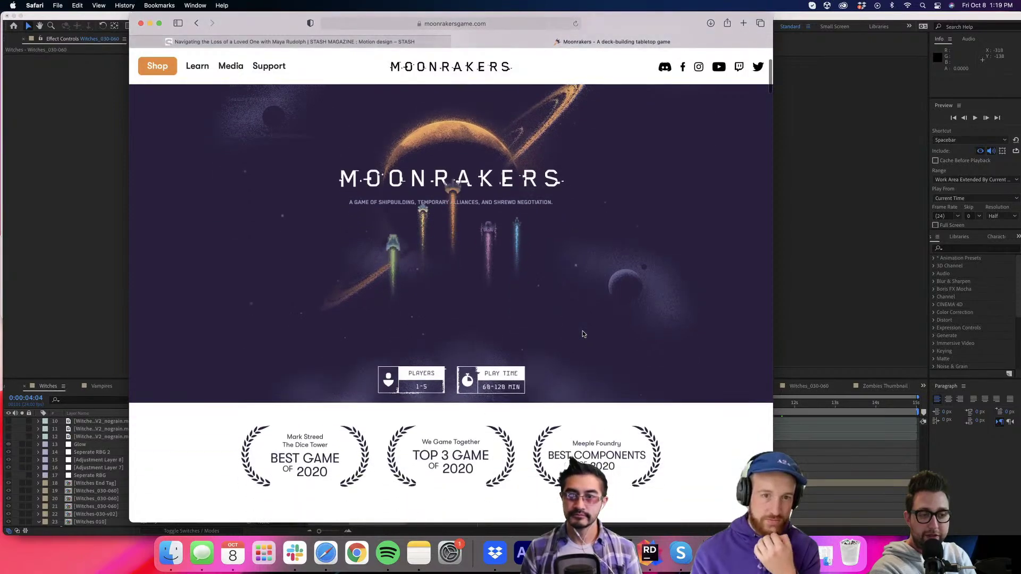
scroll(583, 333, "down", 15)
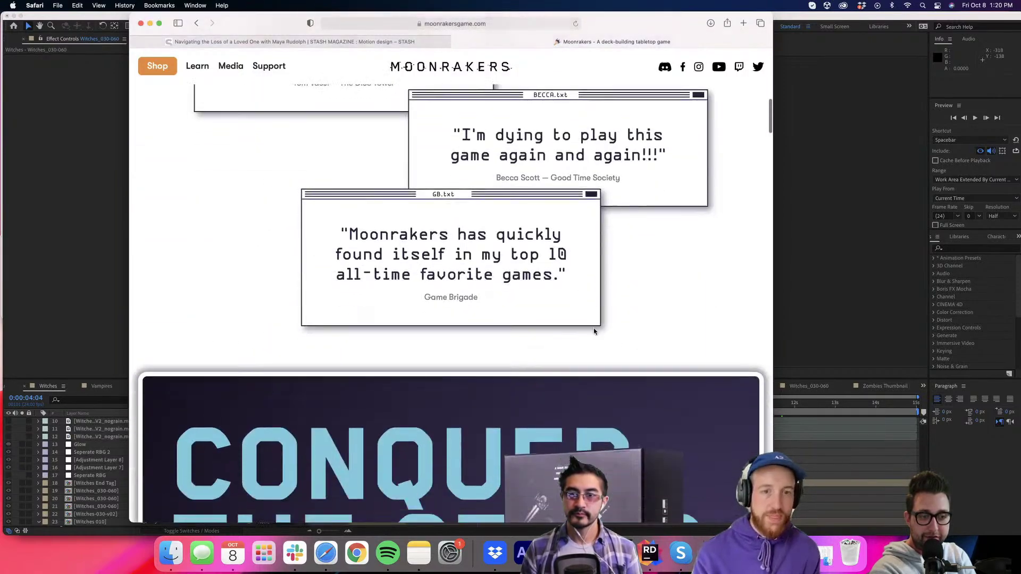
scroll(594, 332, "down", 12)
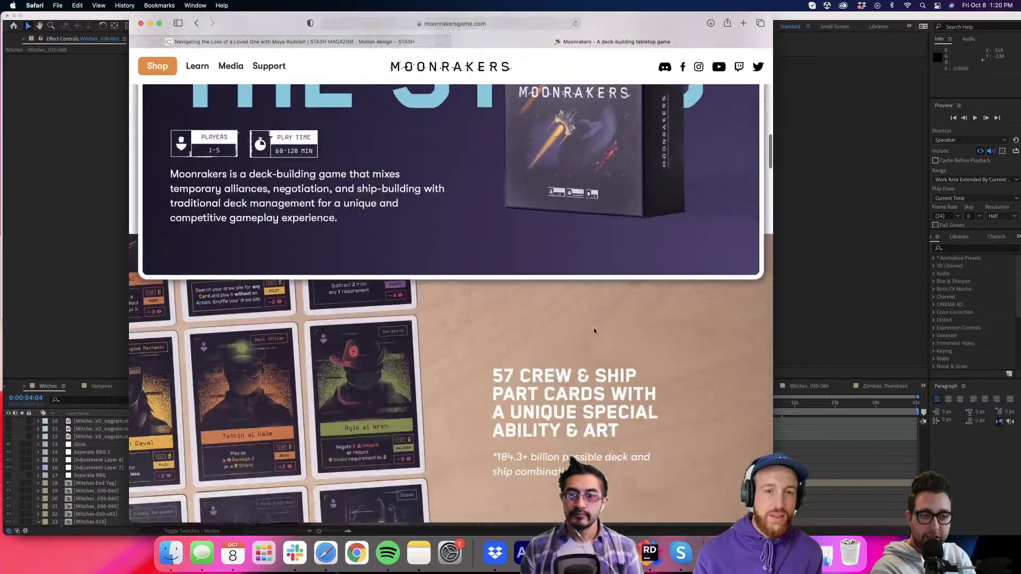
scroll(594, 330, "down", 15)
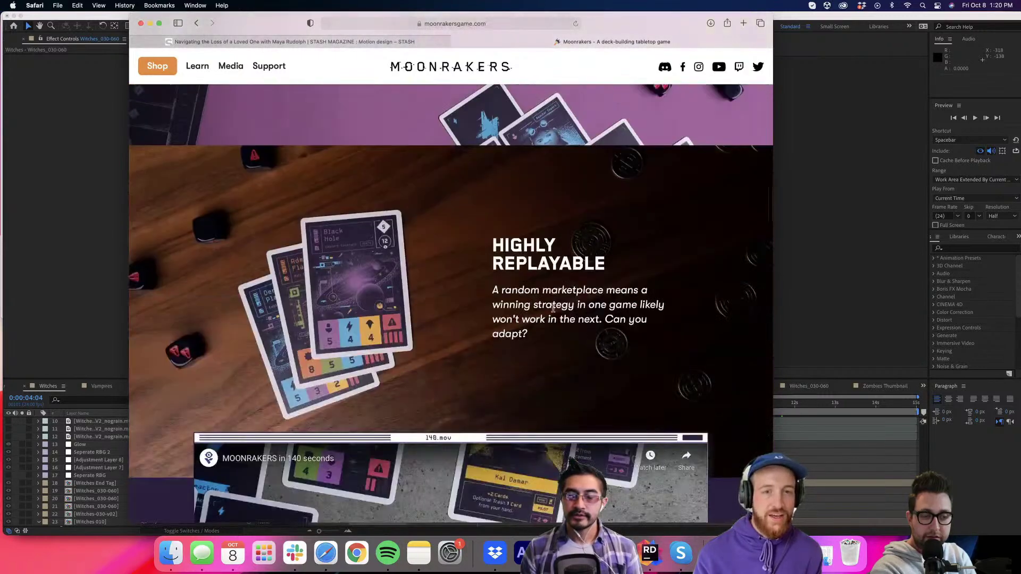
scroll(412, 289, "down", 6)
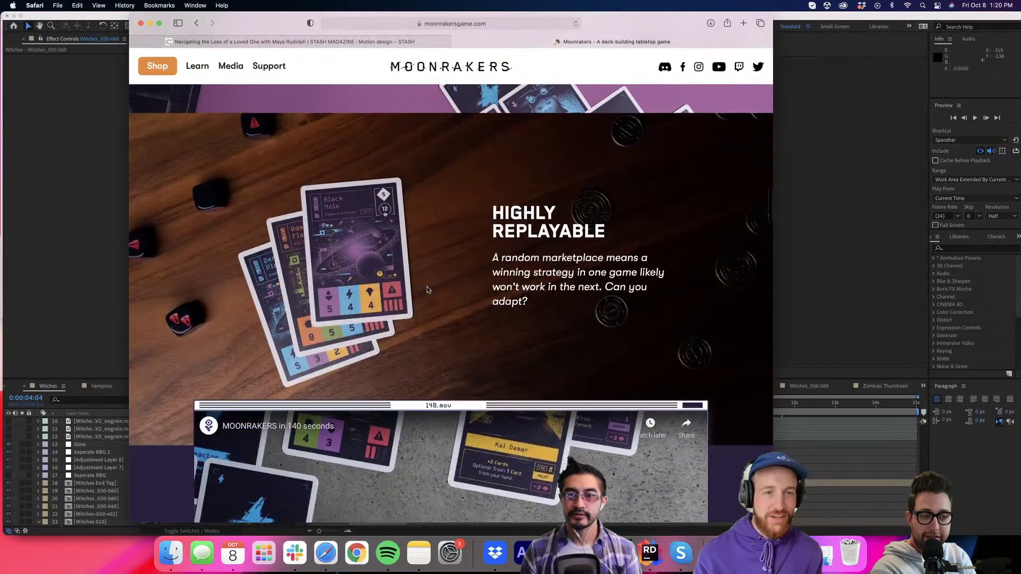
scroll(440, 282, "down", 1)
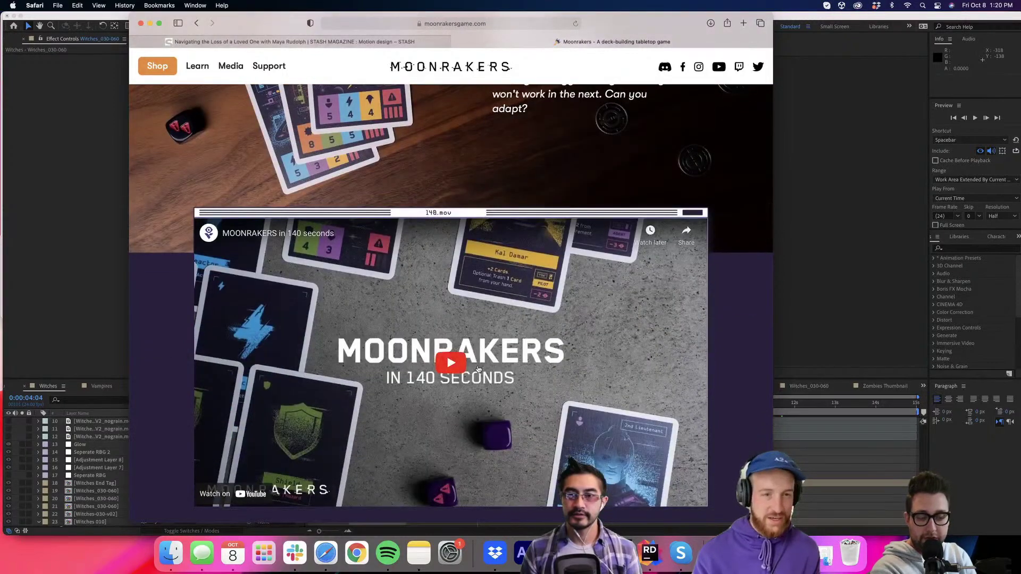
scroll(478, 367, "down", 2)
scroll(287, 341, "down", 2)
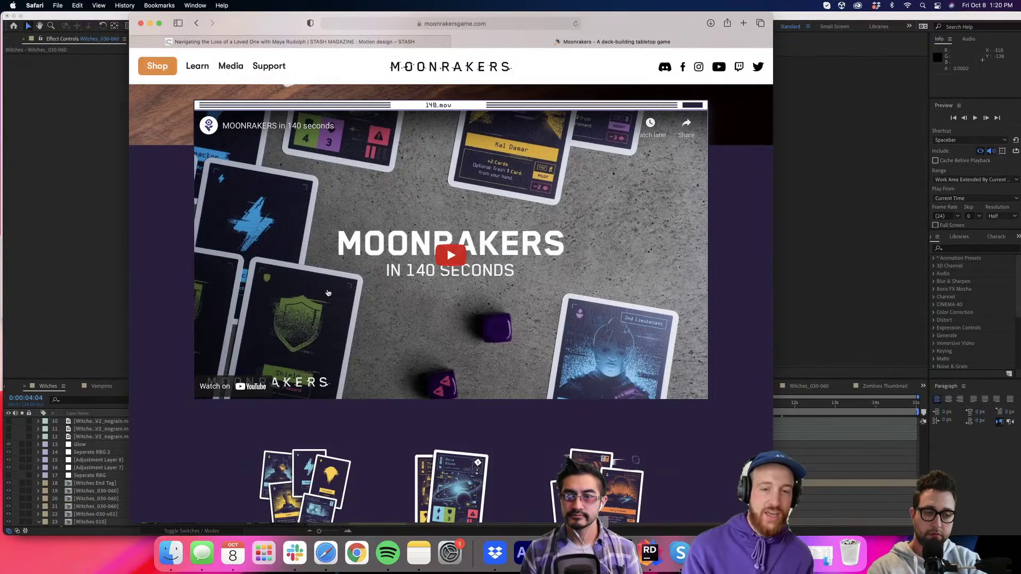
scroll(526, 414, "down", 2)
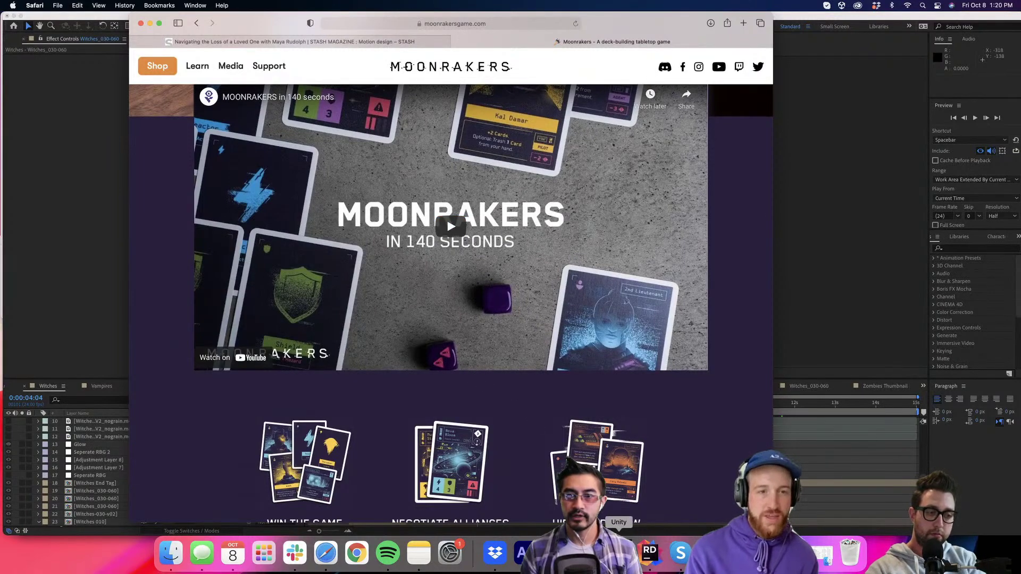
scroll(588, 420, "down", 5)
scroll(589, 420, "up", 7)
scroll(589, 420, "up", 1)
scroll(628, 494, "down", 1)
left_click(618, 553)
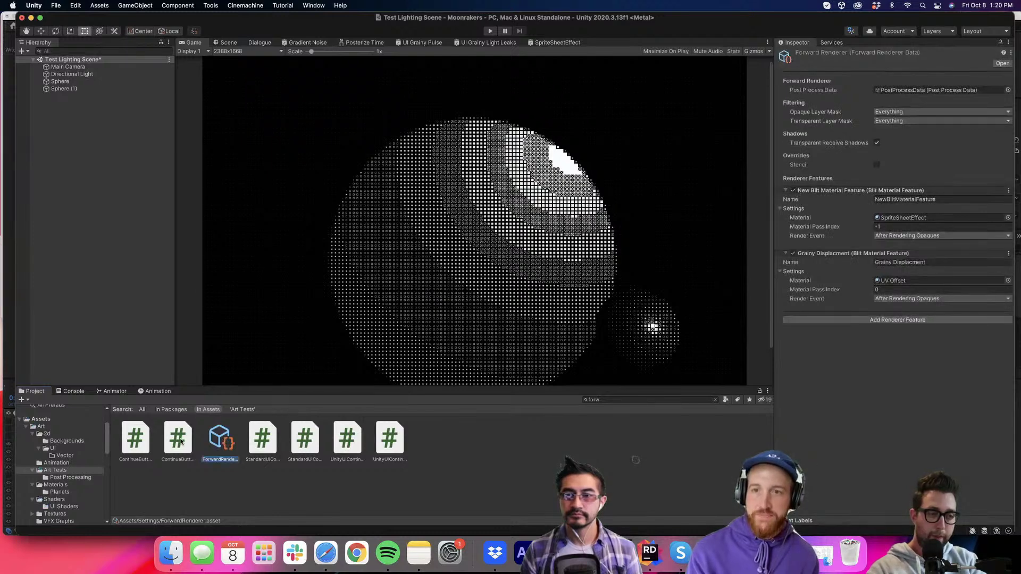
Disable the Forward Renderer's New Blit Material Feature, clear the Project search and show the Scenes folder.
left_click(794, 191)
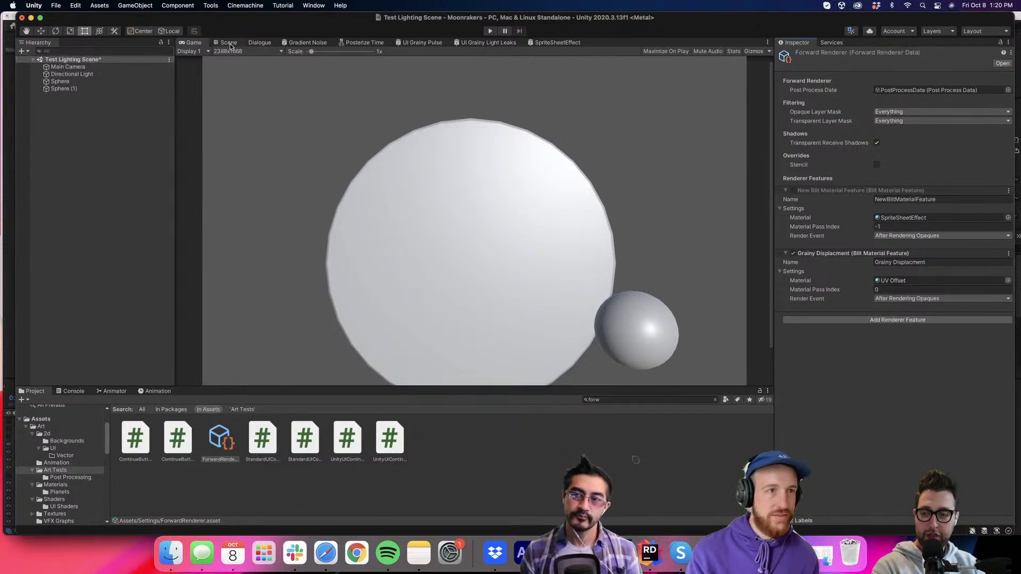
scroll(67, 457, "down", 2)
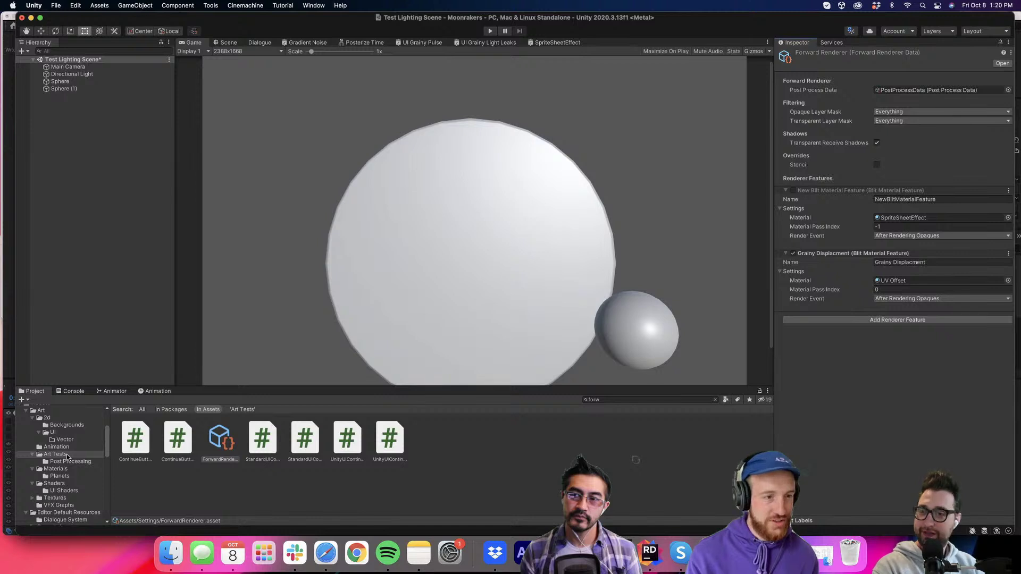
scroll(67, 457, "down", 10)
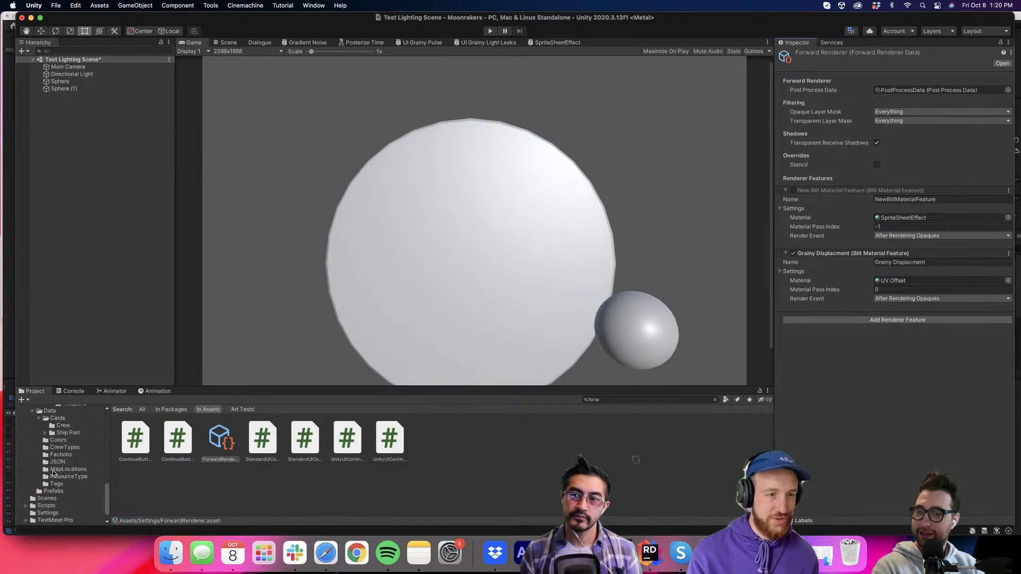
left_click(49, 506)
left_click(46, 492)
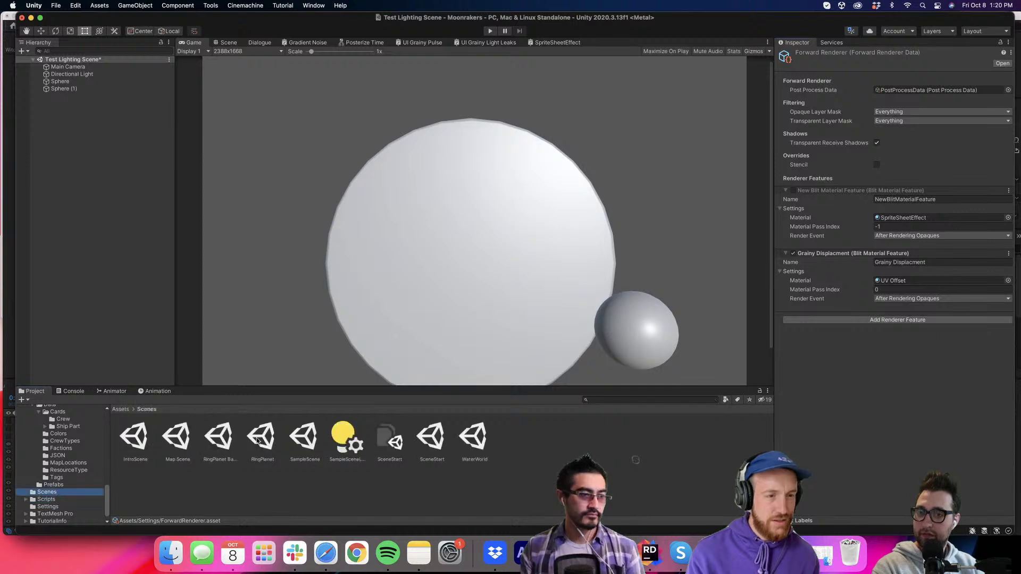
Open the SceneStart scene, discarding changes to the lighting test scene.
left_click(439, 437)
double_click(439, 438)
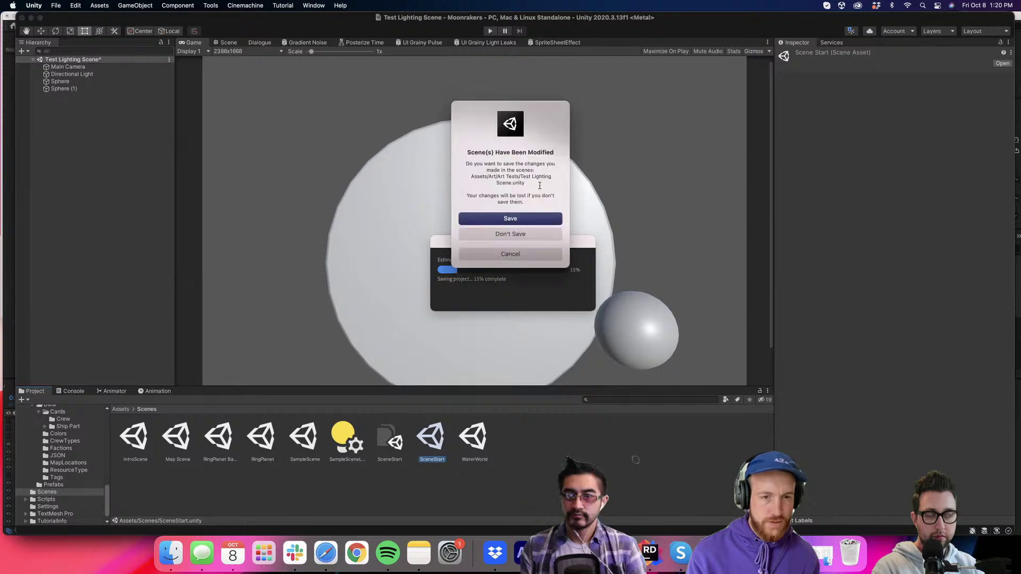
left_click(520, 234)
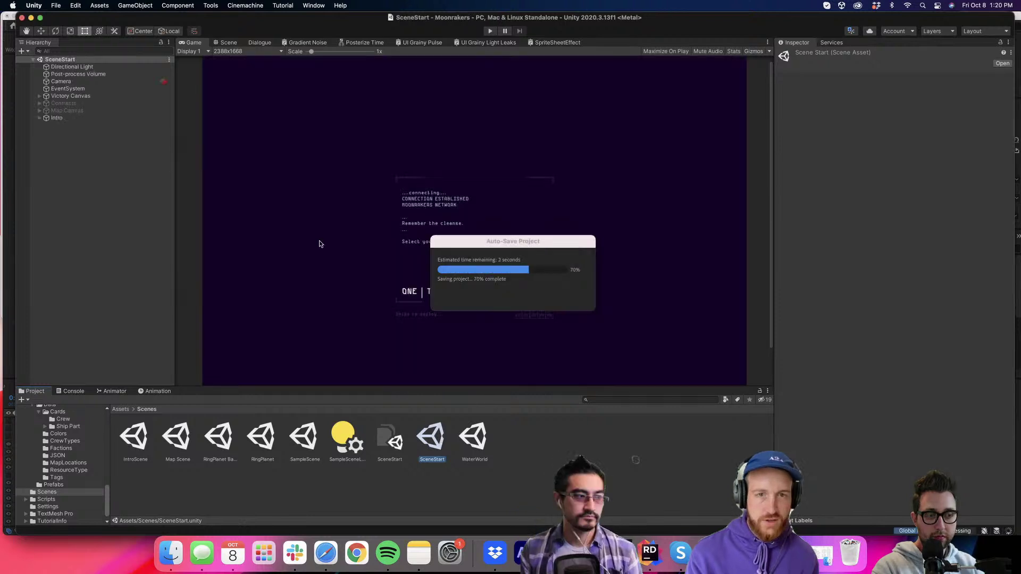
Drag the RingPlanet scene into the Hierarchy alongside SceneStart.
left_click(64, 110)
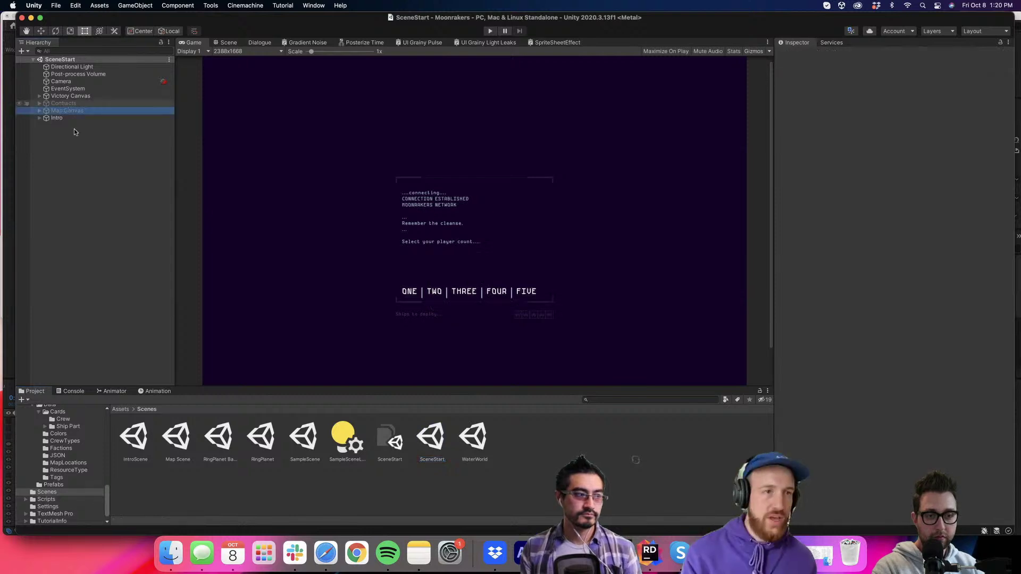
key("Up")
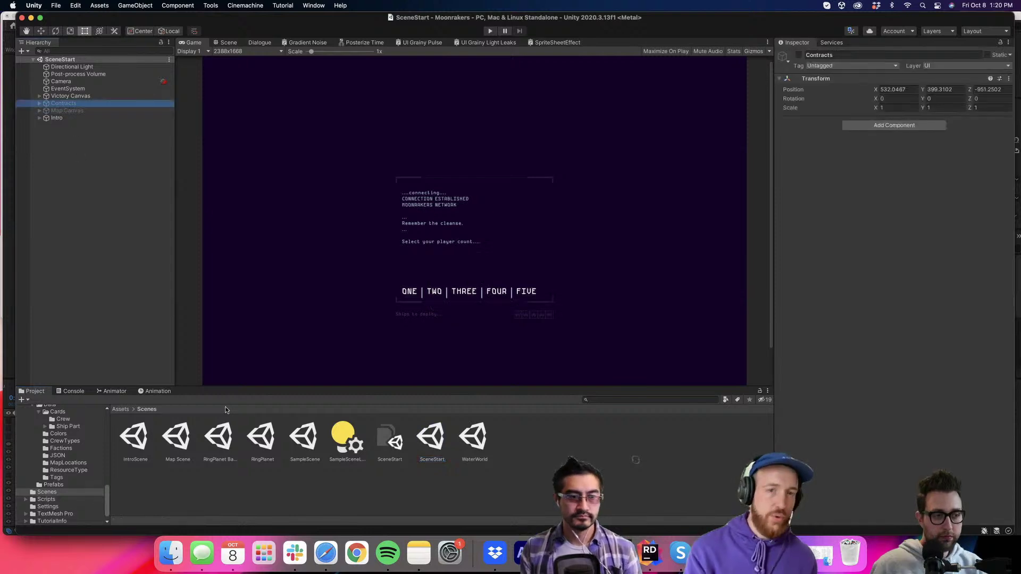
left_click(305, 437)
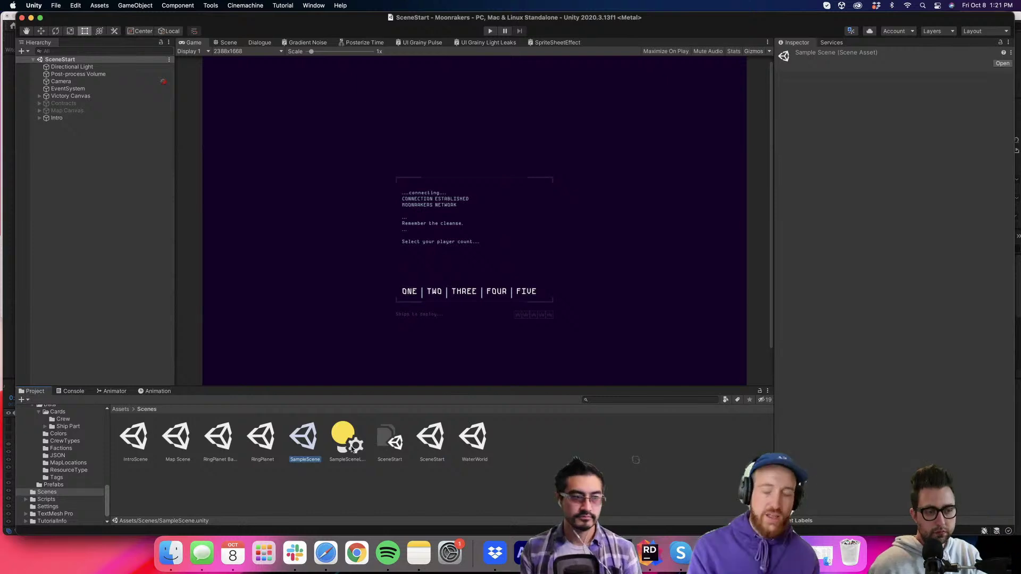
left_click_drag(263, 439, 96, 169)
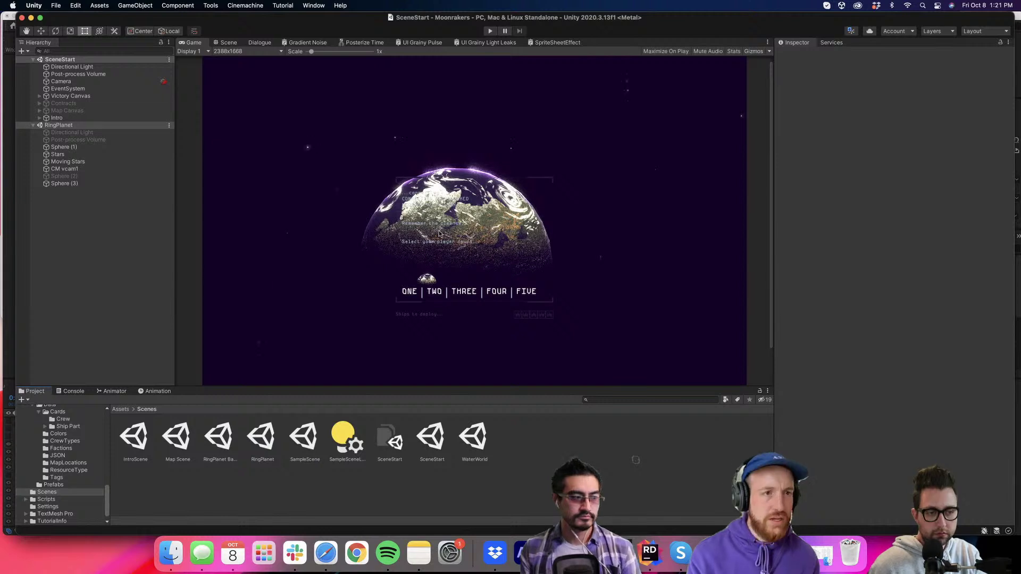
Hide the Intro menu canvas and rotate the Directional Light to Y 246.7 to relight the planet.
left_click(57, 118)
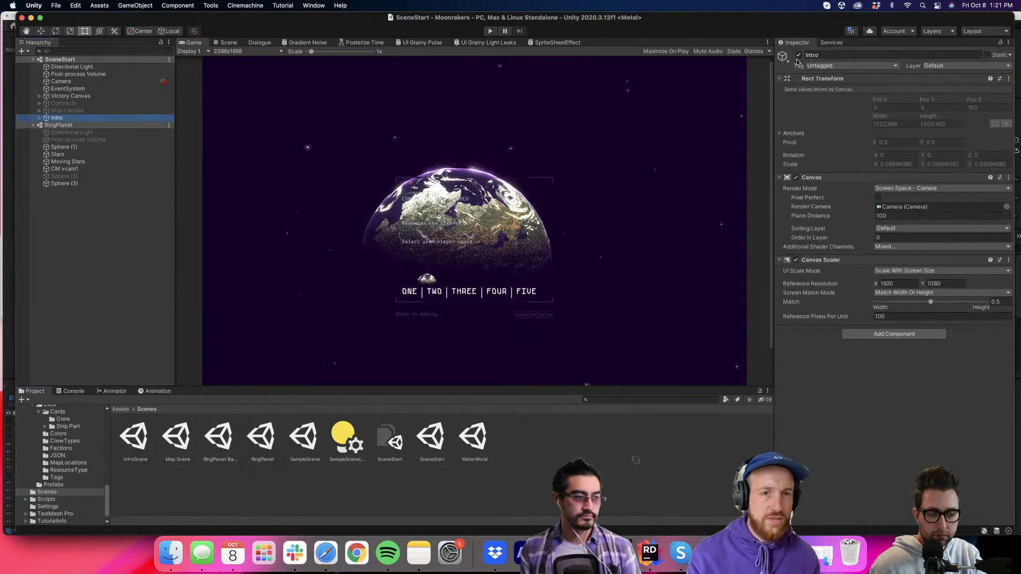
left_click(799, 55)
left_click(131, 68)
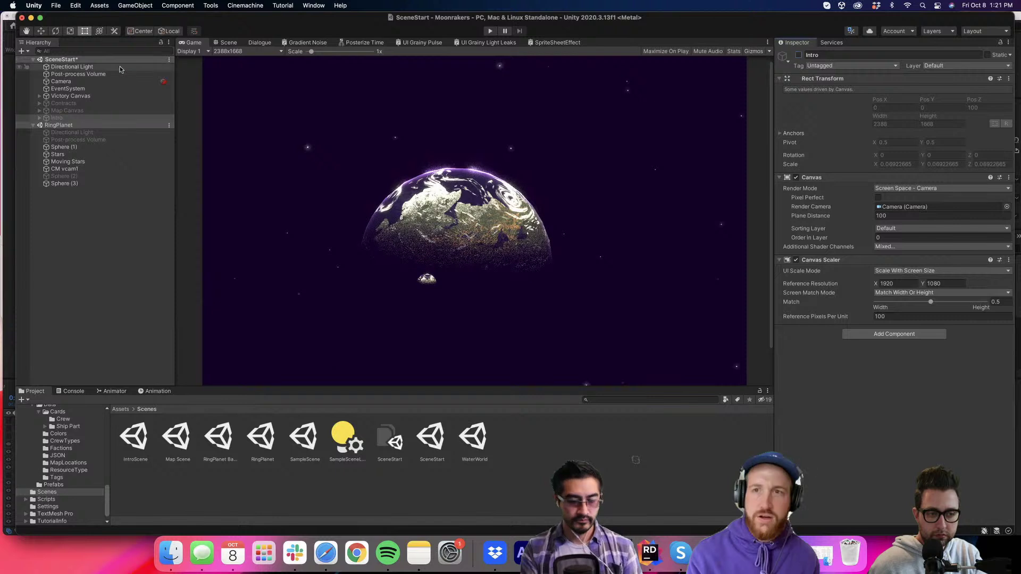
left_click(930, 98)
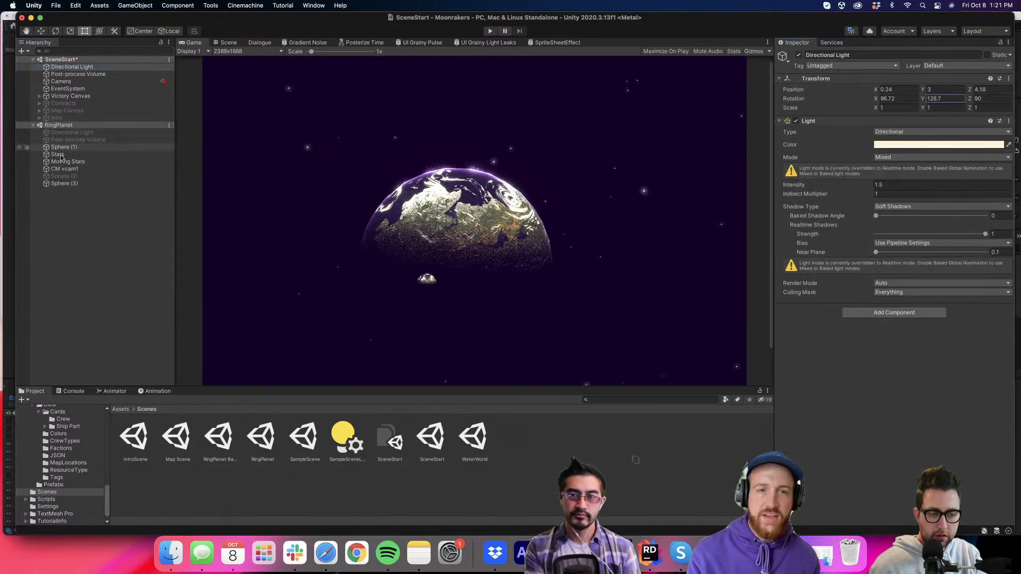
left_click_drag(906, 101, 899, 101)
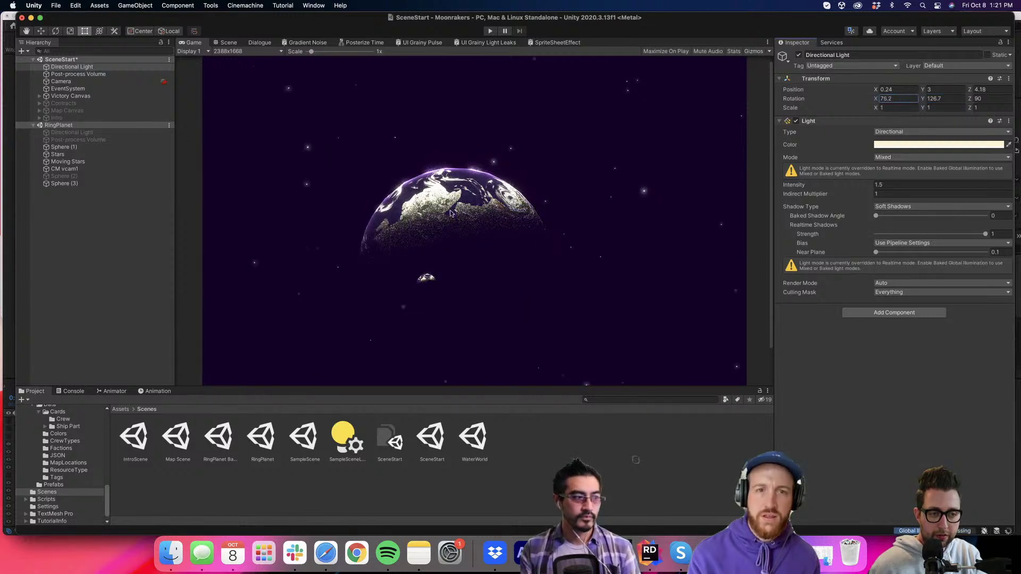
left_click_drag(449, 217, 459, 223)
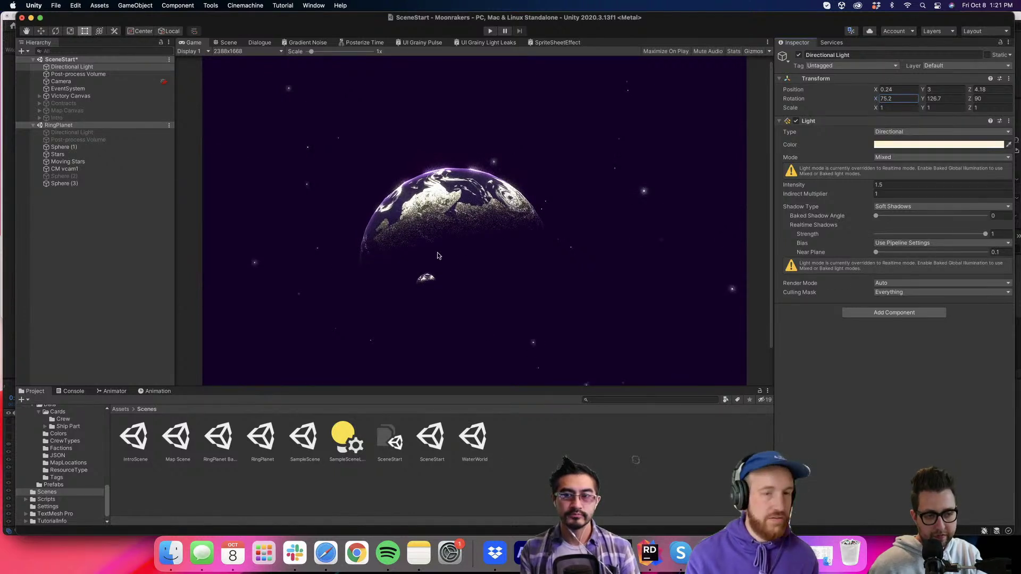
left_click_drag(922, 99, 752, 166)
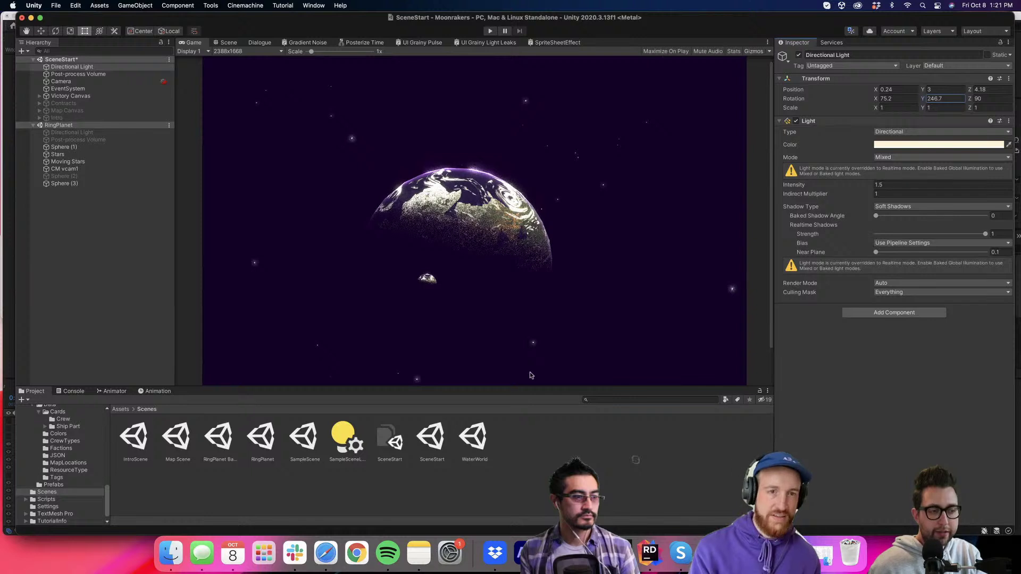
left_click(59, 272)
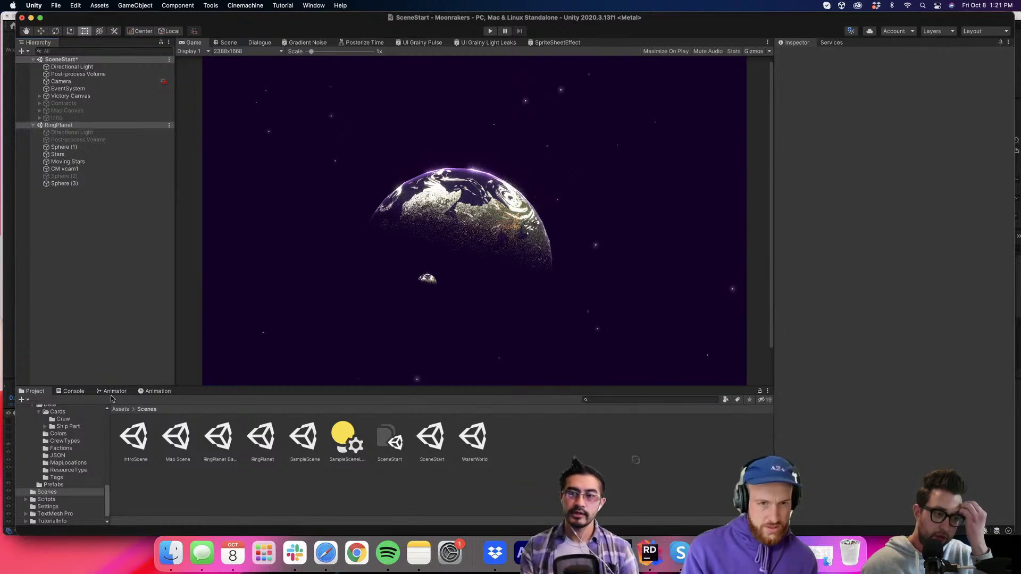
Open the Gradient Noise graph, move the Blackboard right, widen the graph and reposition Generate UV Noise.
left_click(307, 42)
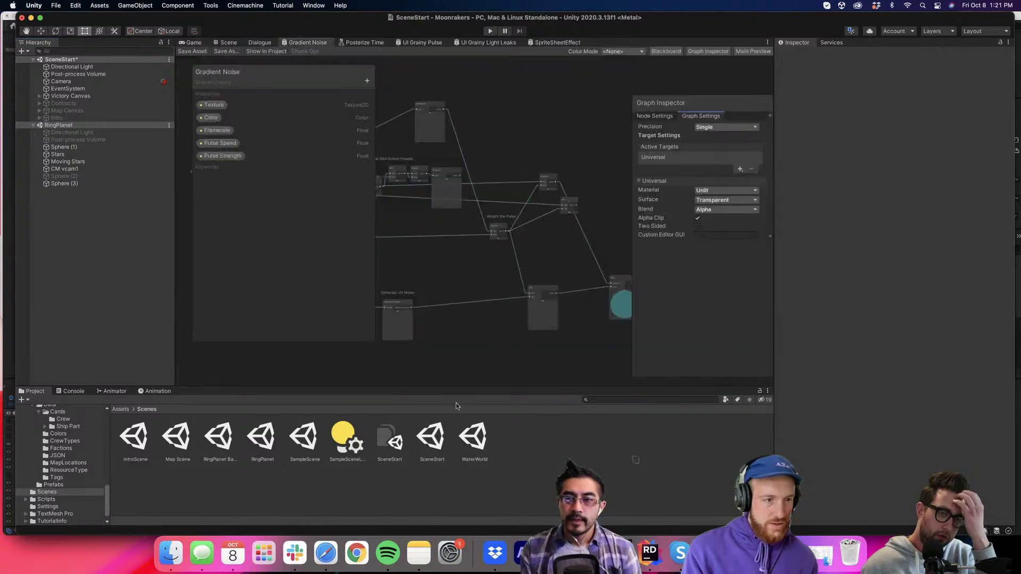
right_click(445, 280)
left_click(426, 265)
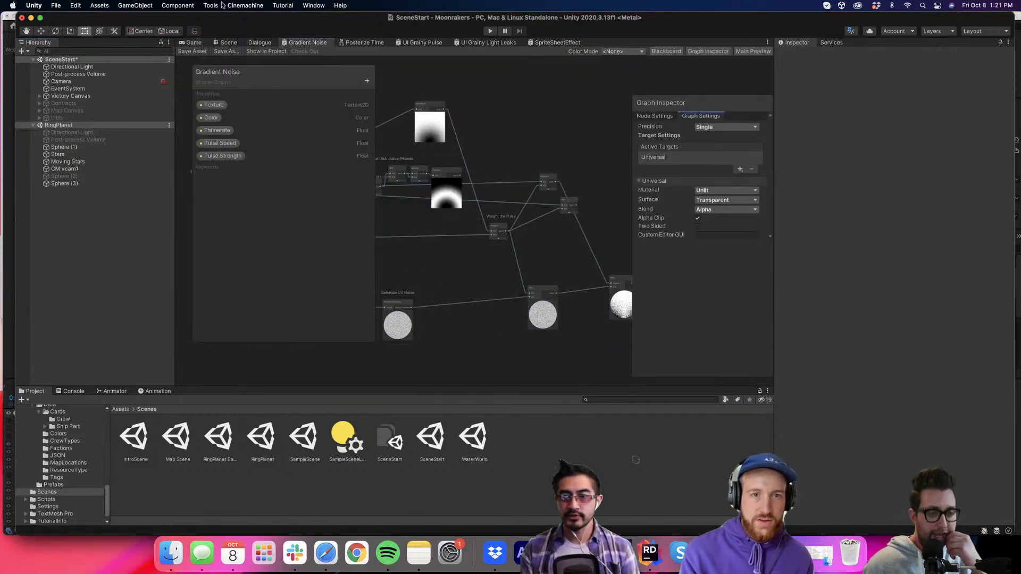
left_click_drag(269, 79, 742, 215)
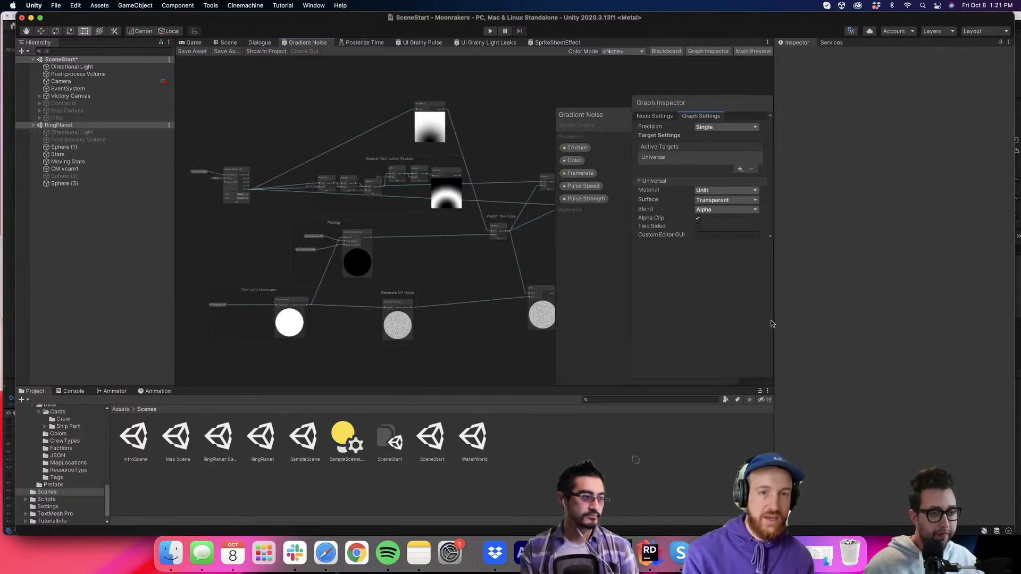
left_click_drag(773, 321, 923, 328)
scroll(515, 311, "up", 10)
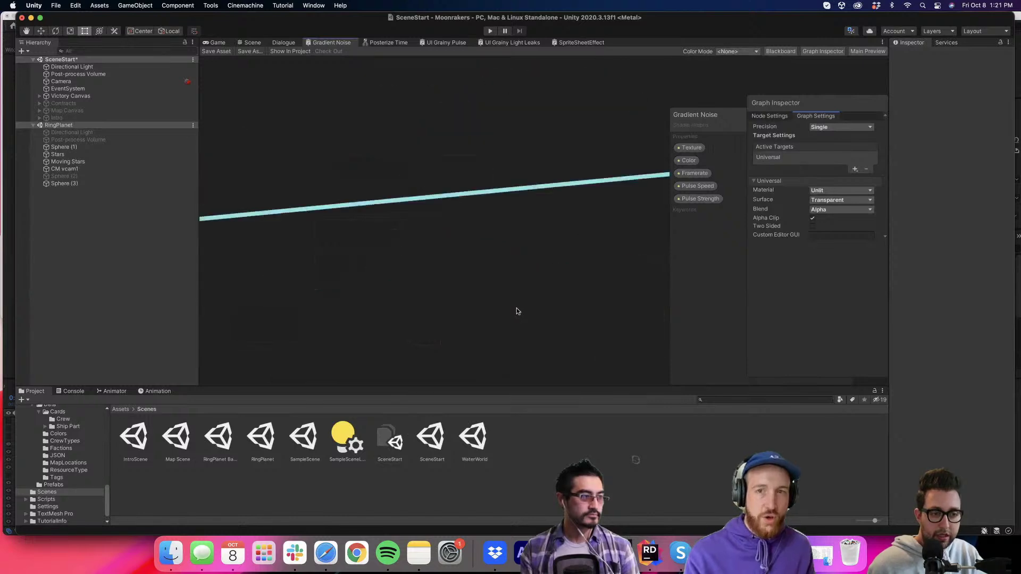
scroll(516, 311, "down", 8)
scroll(516, 311, "up", 3)
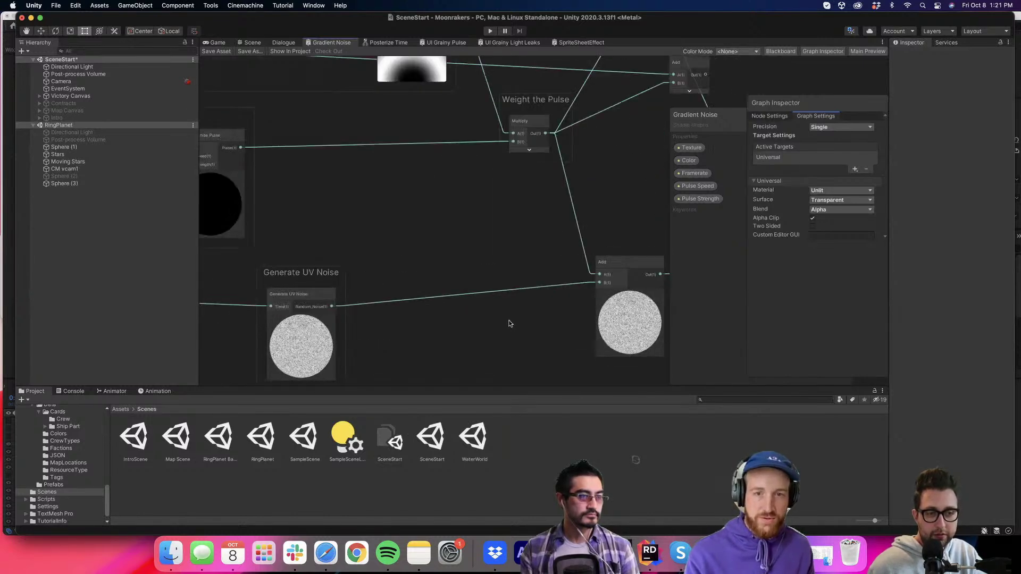
left_click_drag(312, 274, 377, 248)
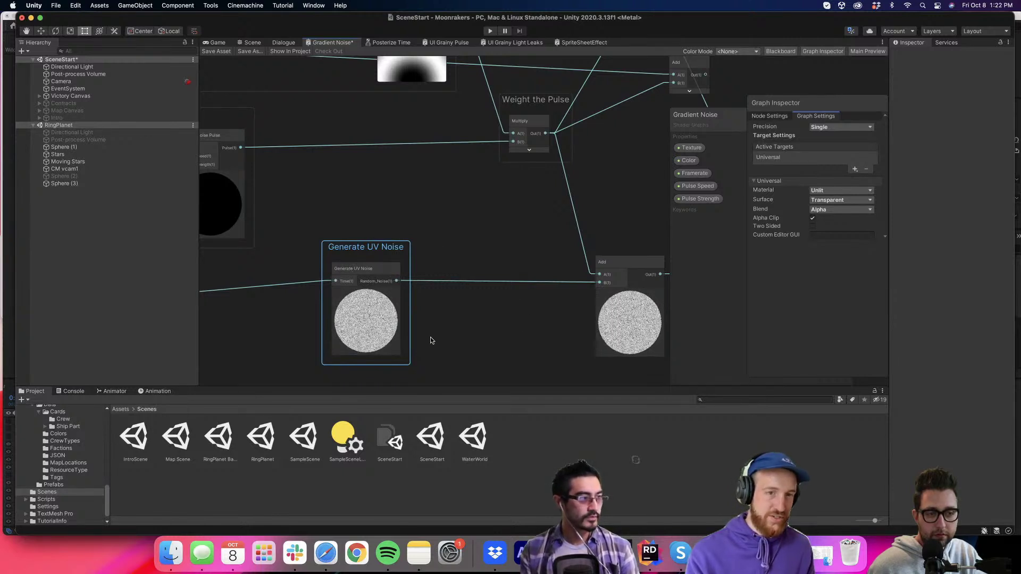
Bring the Step node into view and open its documentation from the context menu.
left_click_drag(536, 329, 599, 346)
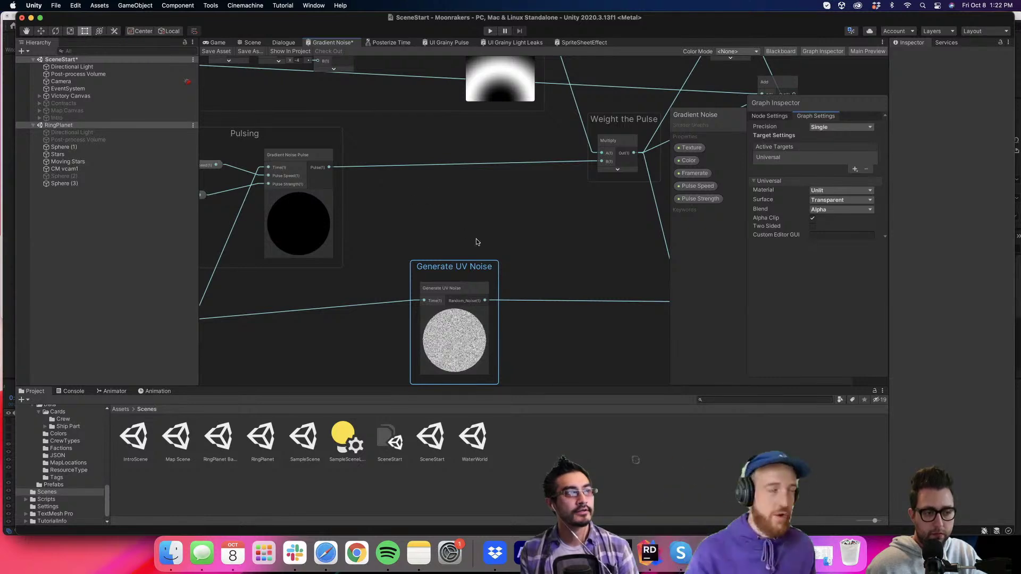
left_click_drag(476, 241, 343, 184)
left_click_drag(476, 210, 513, 261)
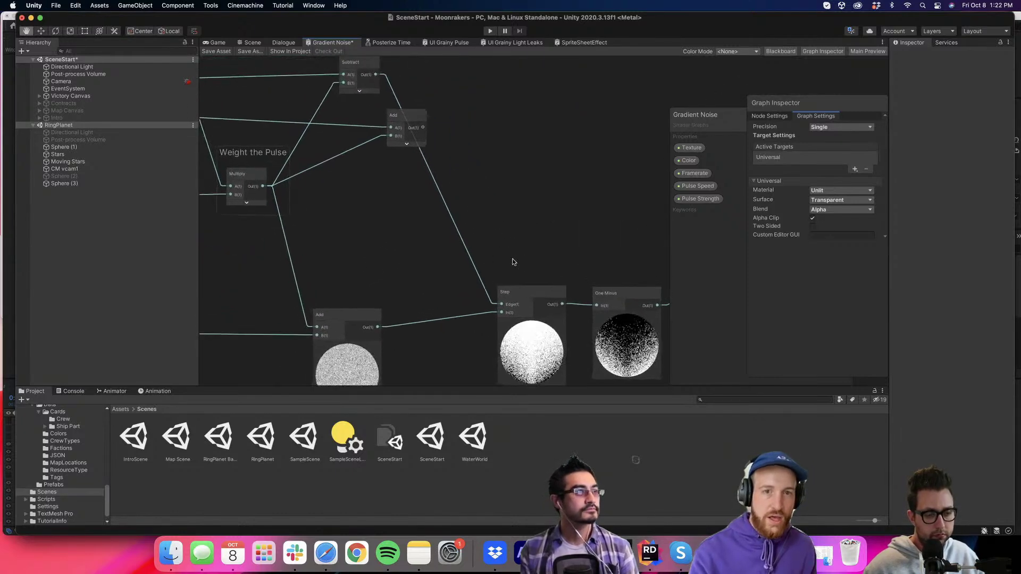
left_click(522, 293)
right_click(522, 293)
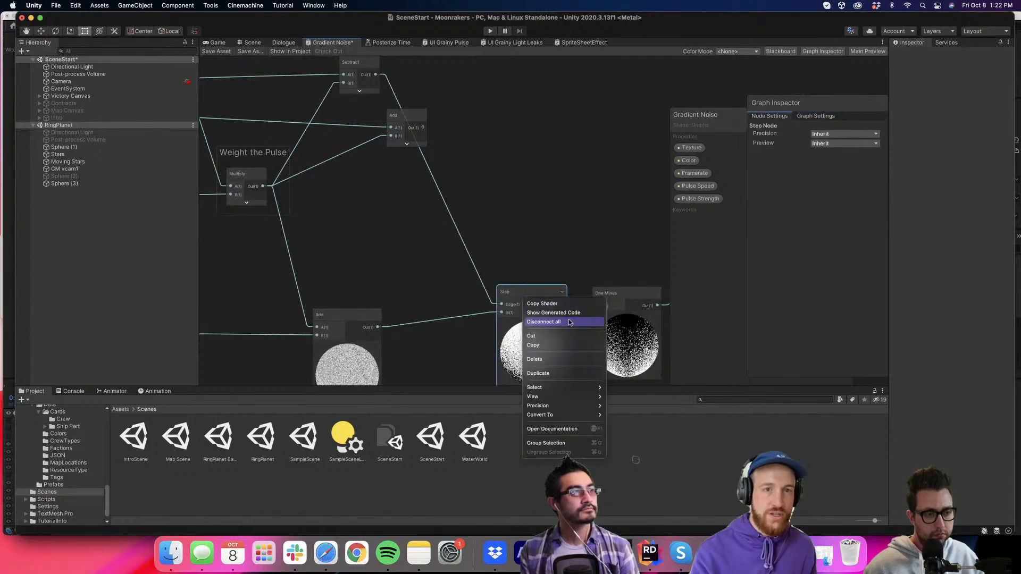
left_click(569, 253)
left_click_drag(569, 253, 490, 230)
right_click(440, 273)
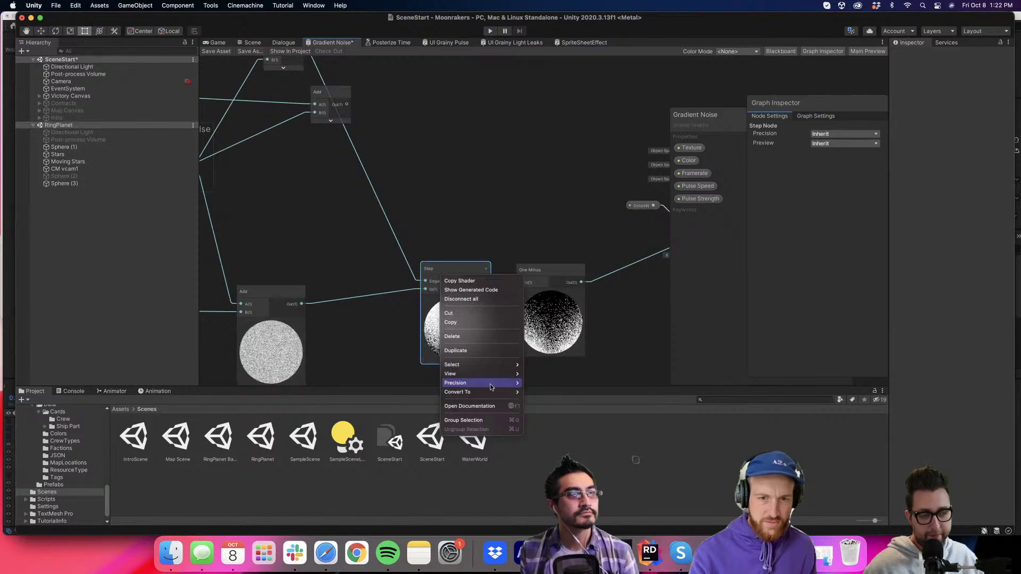
left_click(487, 407)
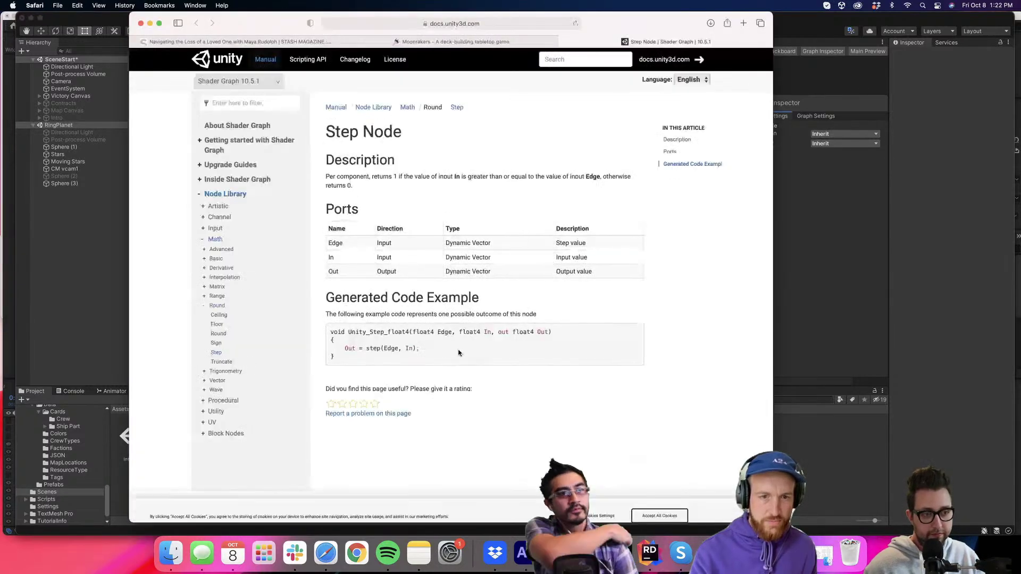
Select the step function call in the Step Node example code, then return to Unity.
left_click_drag(400, 348, 371, 351)
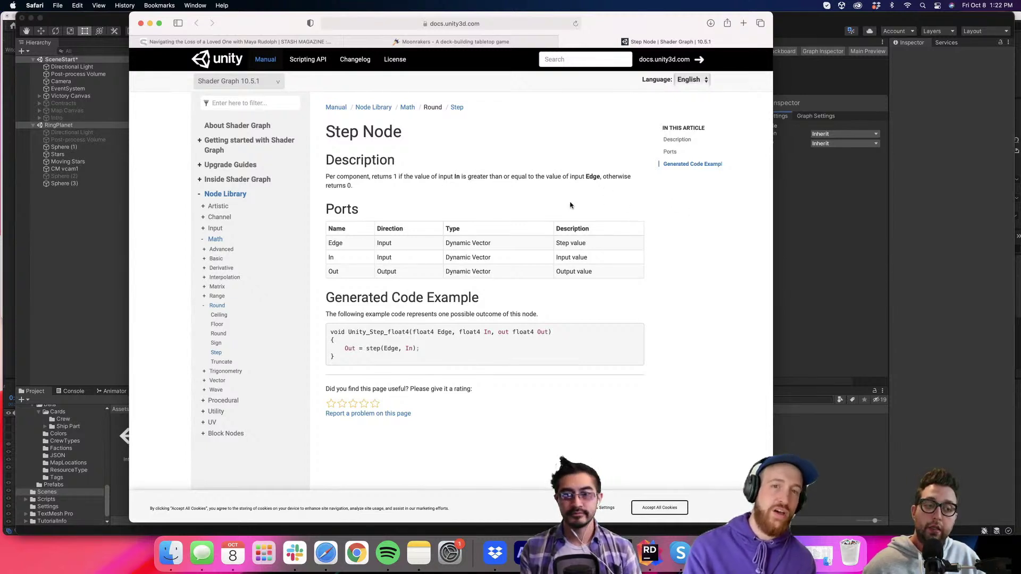
left_click(792, 264)
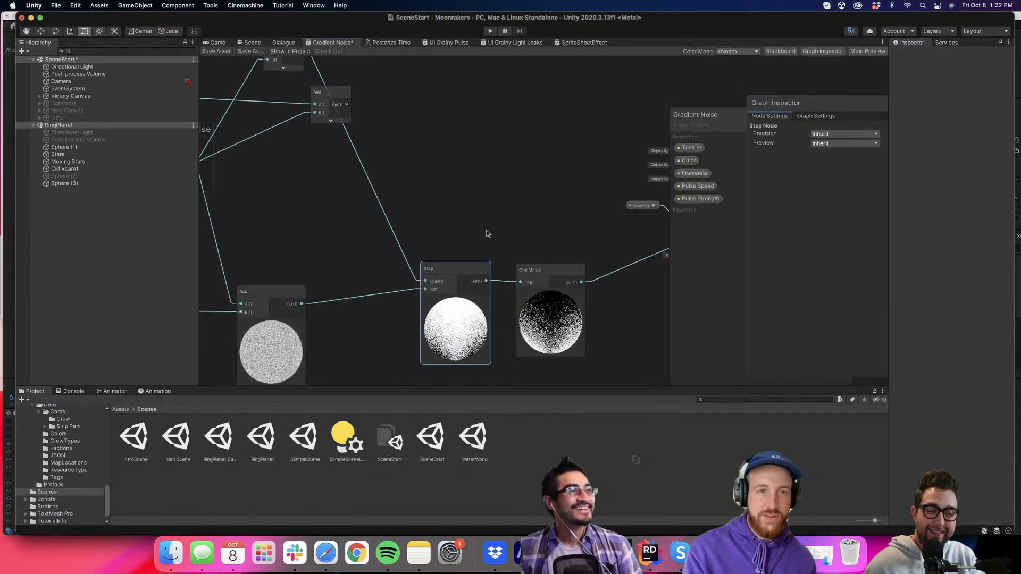
right_click(368, 284)
left_click(377, 281)
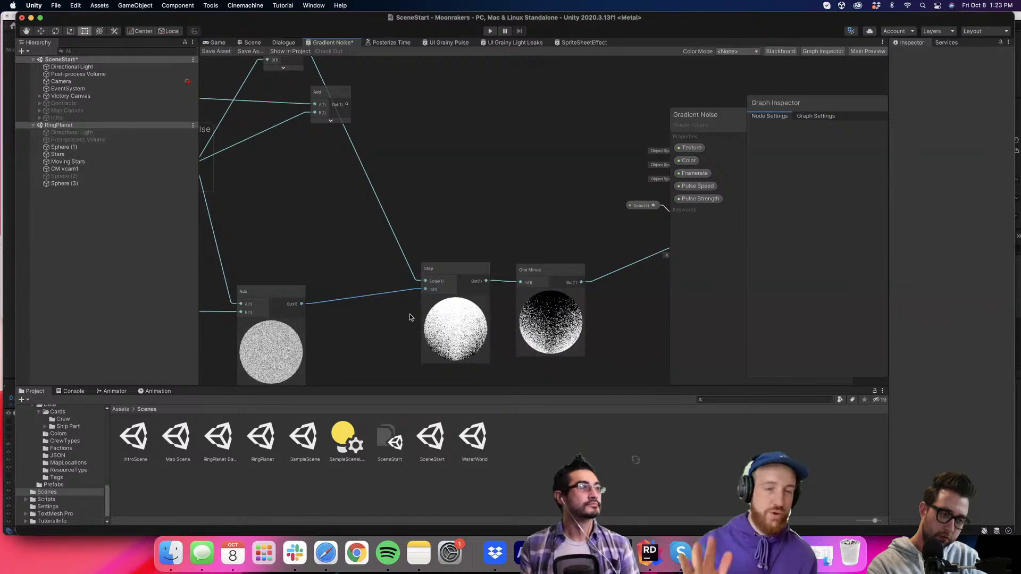
scroll(460, 262, "down", 5)
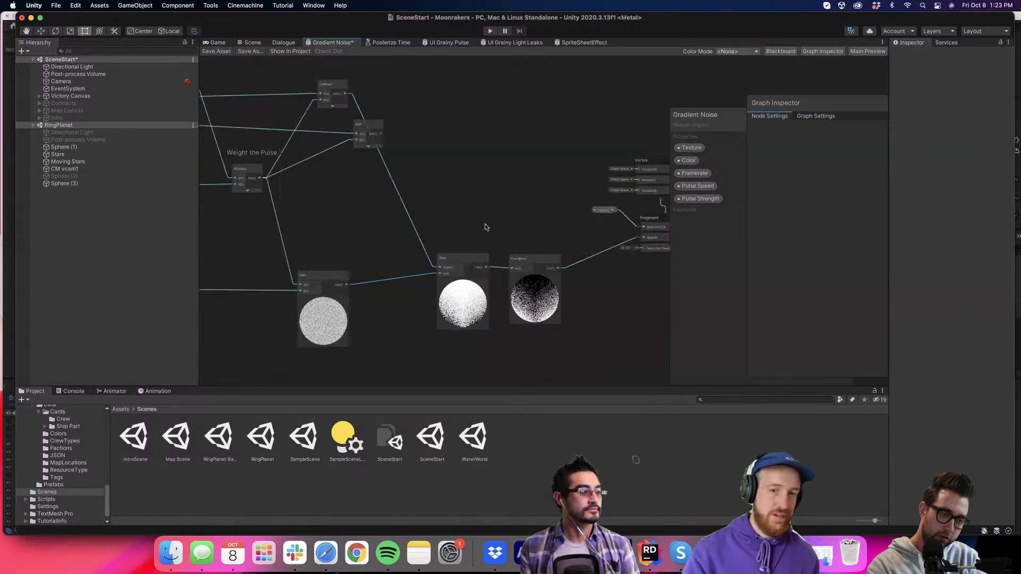
scroll(485, 227, "up", 8)
scroll(485, 227, "down", 5)
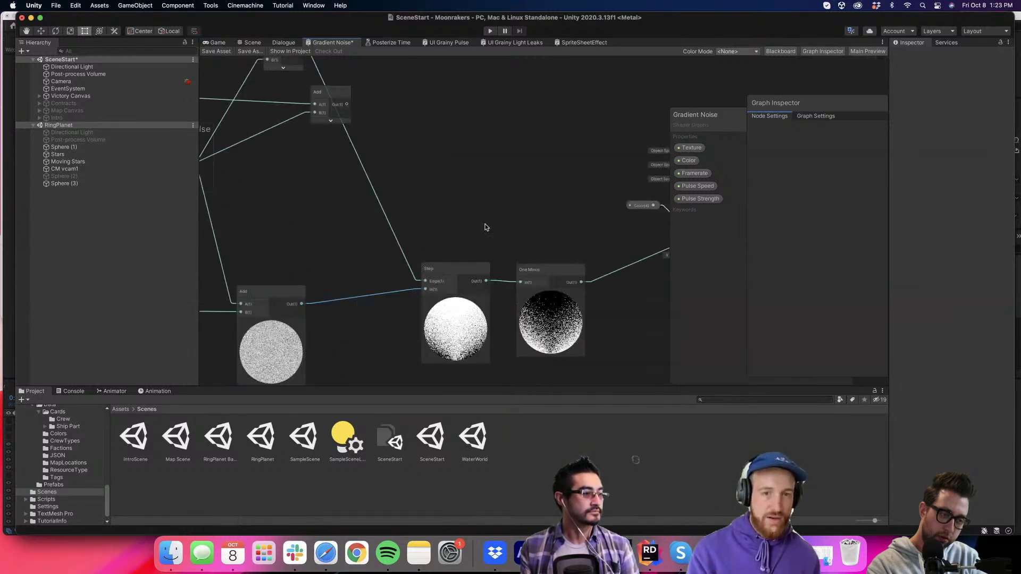
scroll(481, 232, "up", 2)
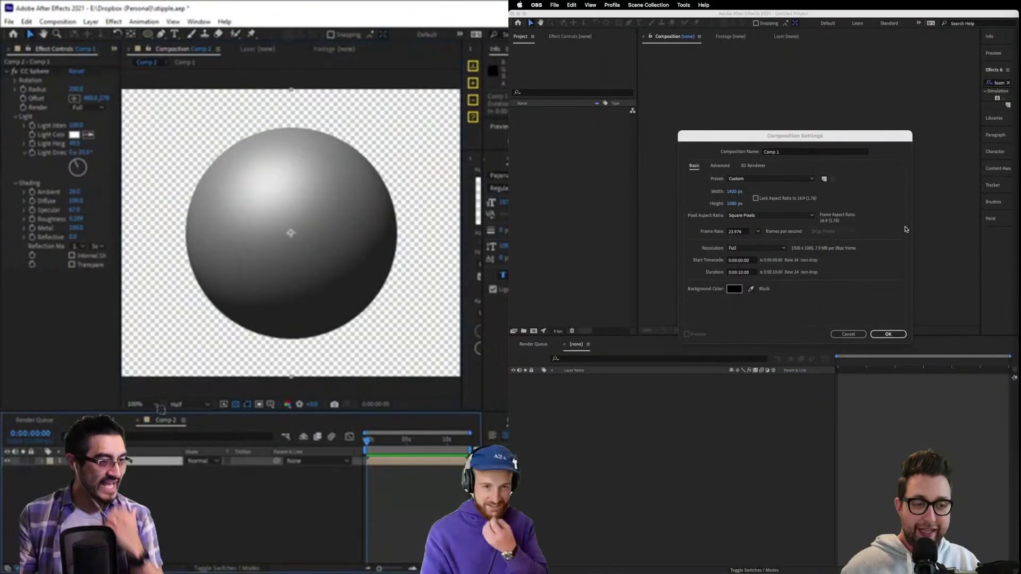
Create Comp 1 and add a new solid layer, Black Solid 1.
left_click_drag(74, 209, 104, 218)
left_click(887, 335)
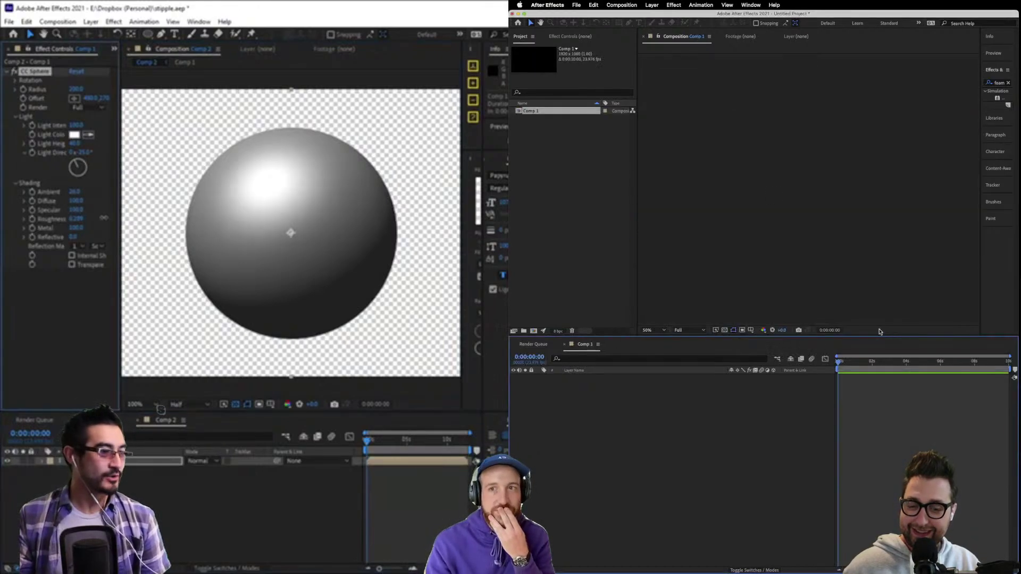
left_click(652, 5)
mouse_move(657, 19)
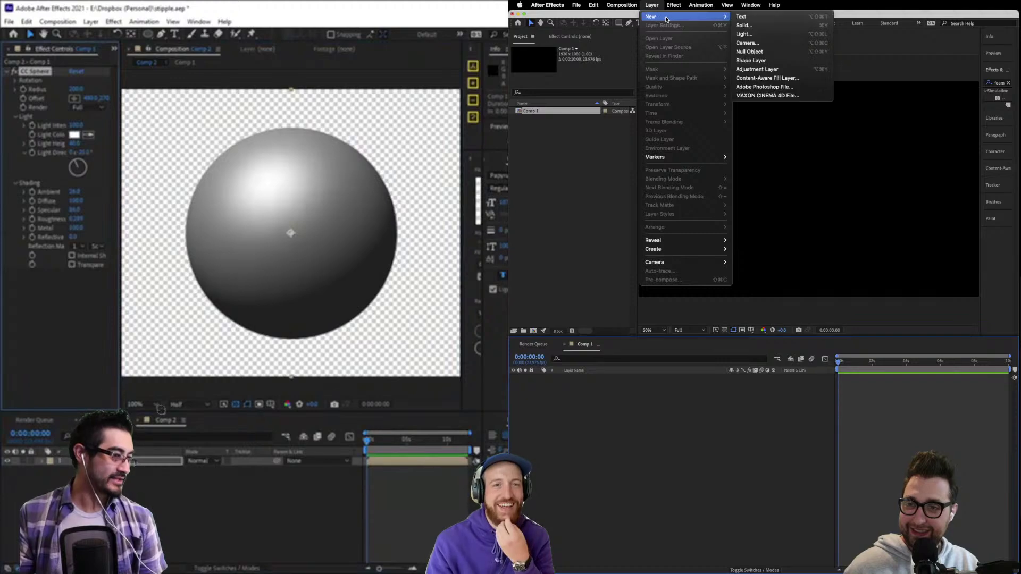
left_click(744, 25)
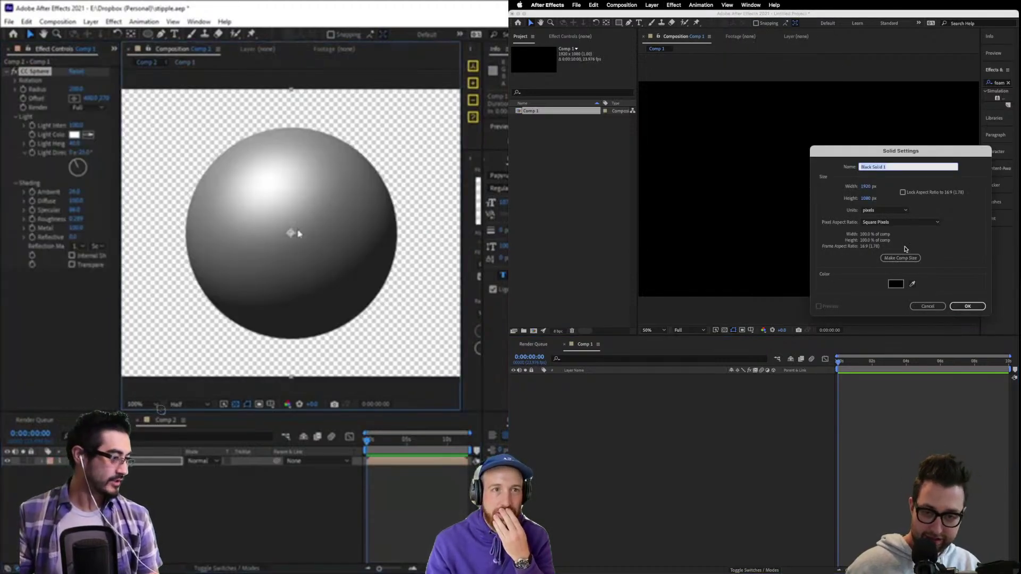
left_click(128, 502)
left_click(159, 460)
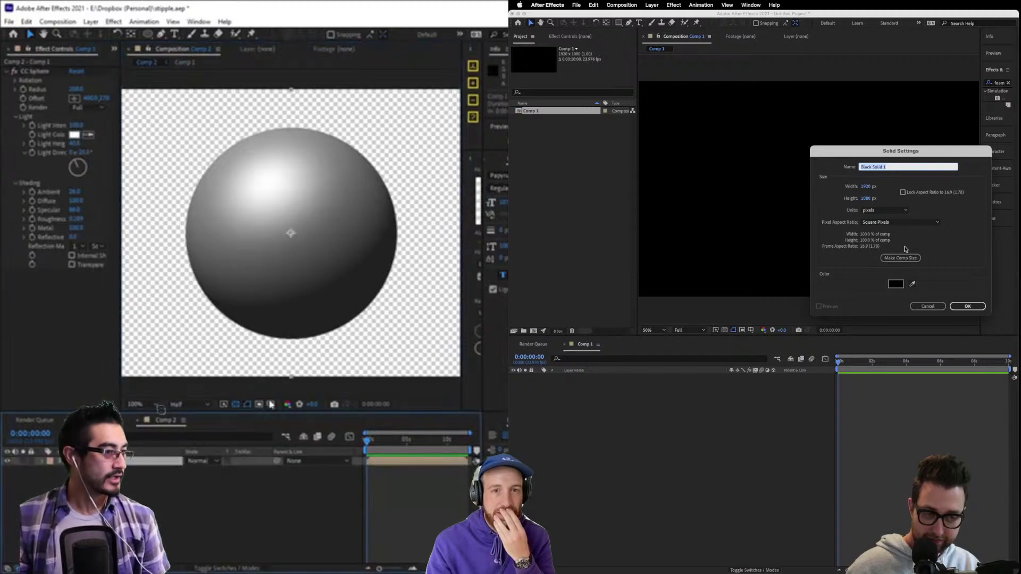
key("Return")
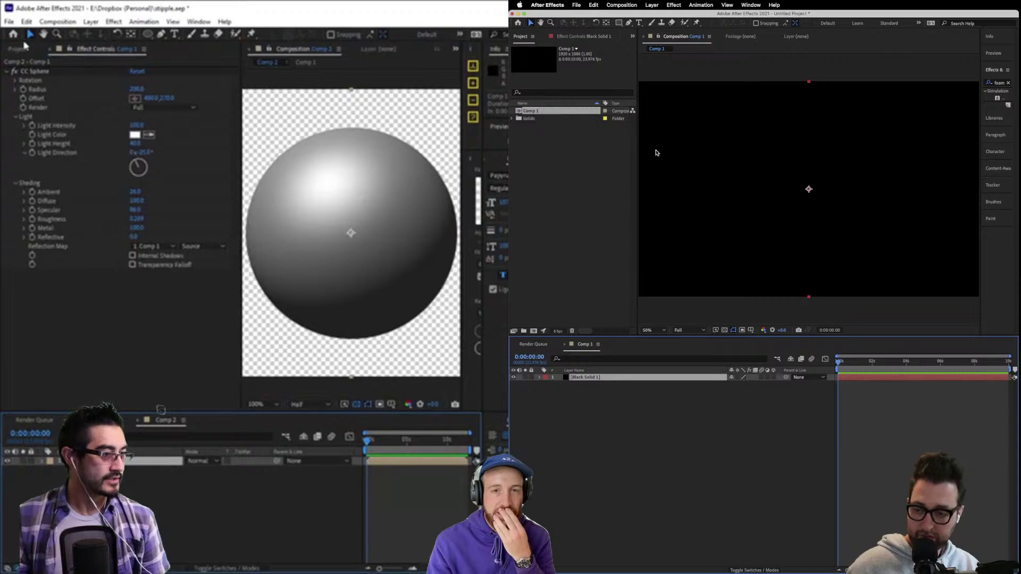
Change the solid's colour to grey (808080) in Solid Settings.
left_click(651, 5)
left_click(659, 25)
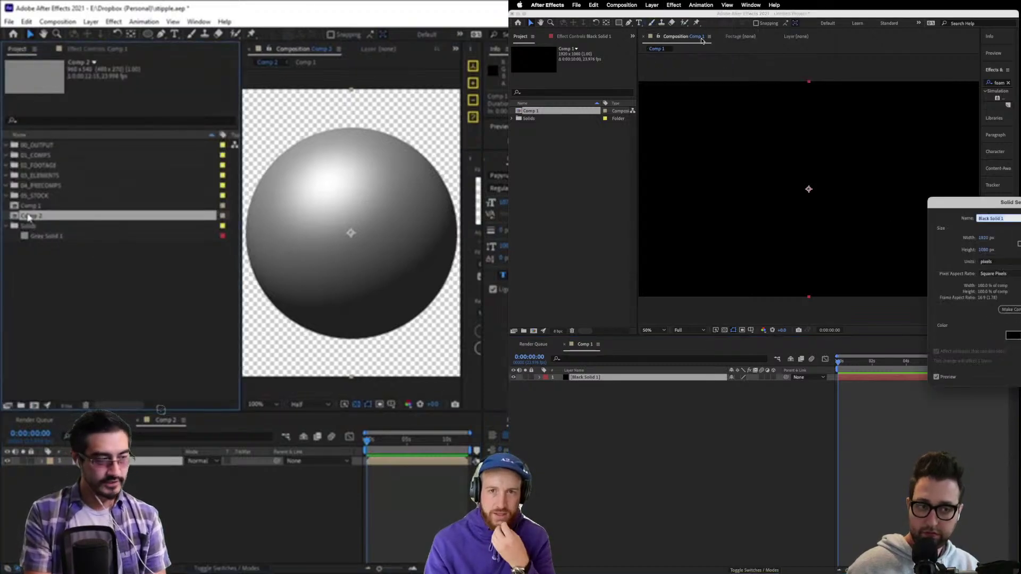
key("Return")
left_click(1009, 336)
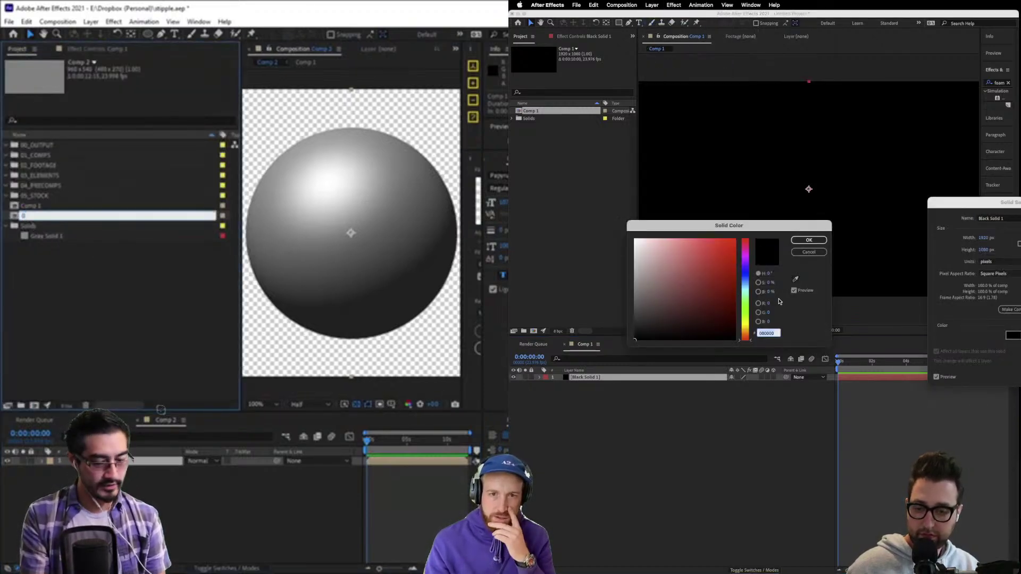
type("50")
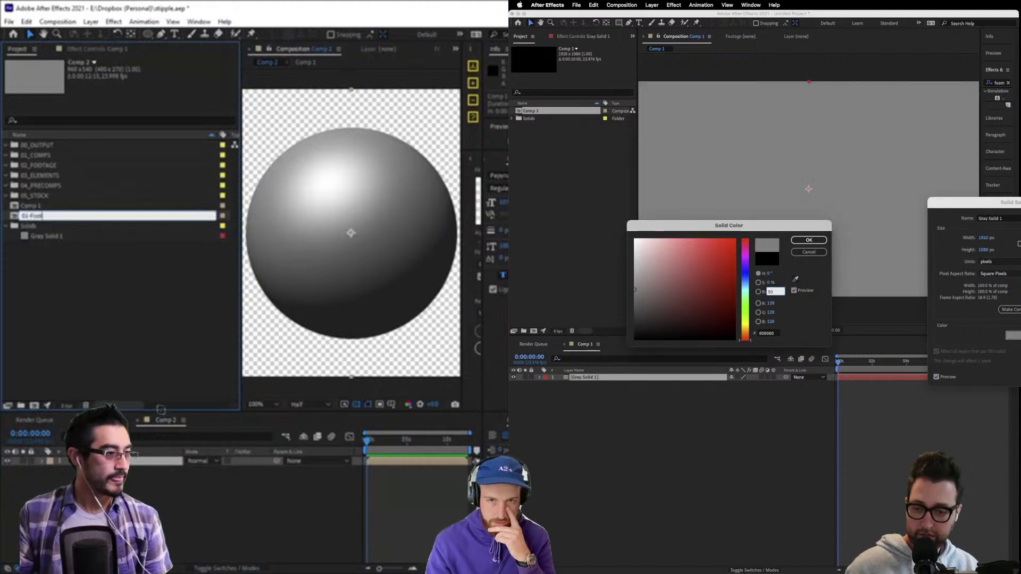
key("Return")
left_click(808, 240)
left_click_drag(39, 169, 34, 406)
key("Return")
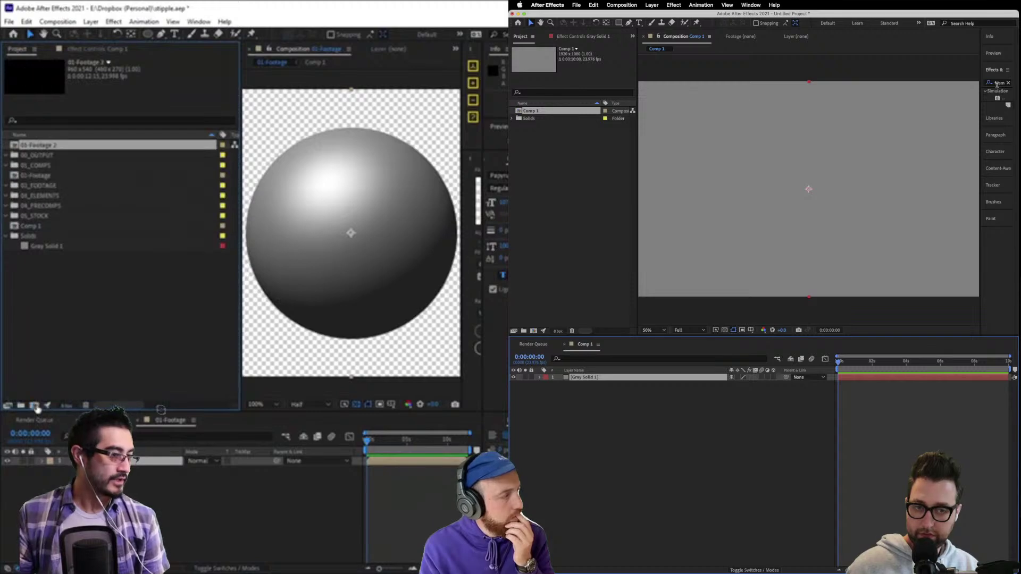
Narrow the Project panel and widen Effects & Presets to enlarge the viewer.
left_click_drag(241, 262, 101, 263)
left_click_drag(980, 87, 842, 87)
key("Return")
left_click(877, 84)
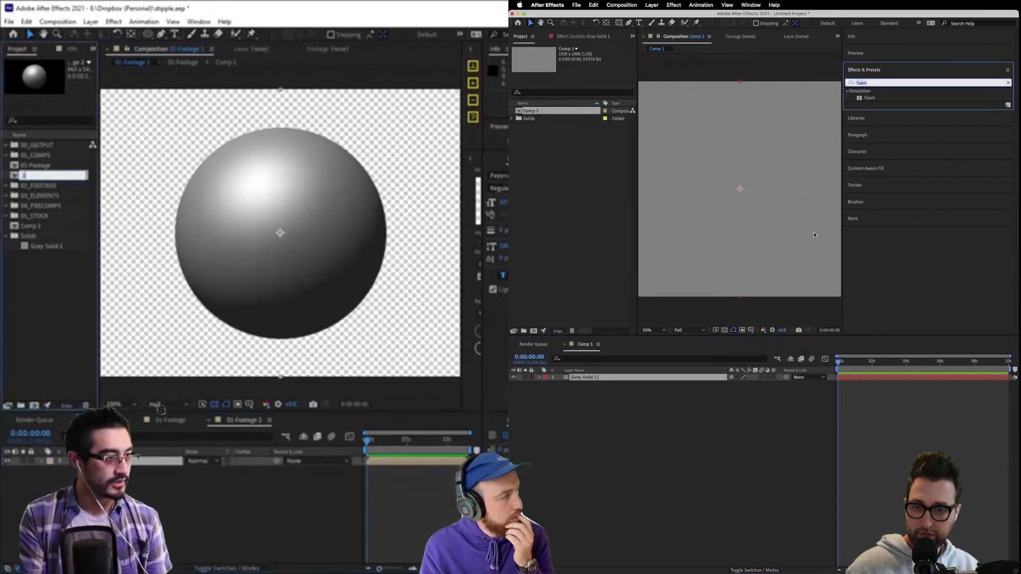
left_click(631, 379)
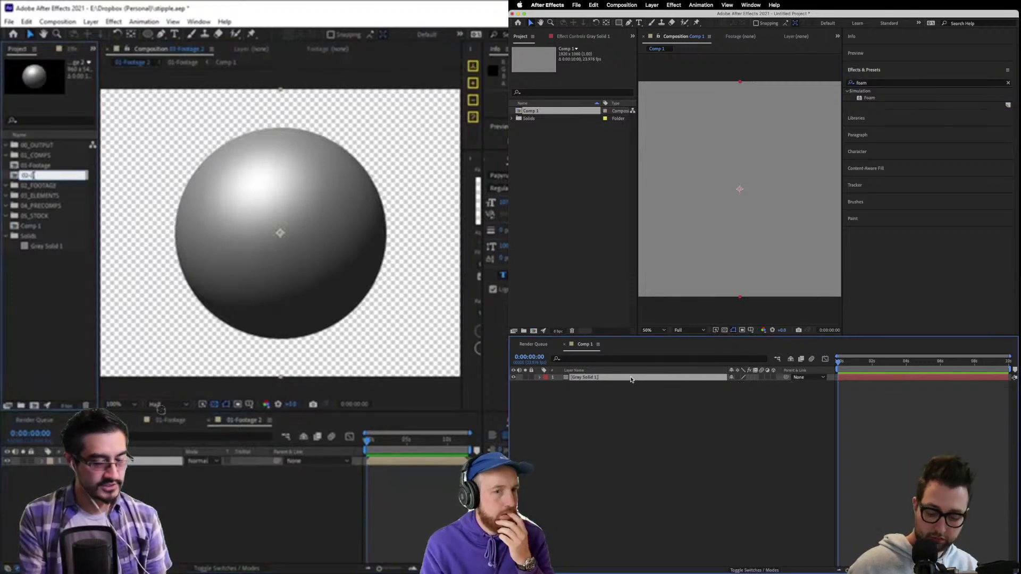
Apply Gradient Ramp to Gray Solid 1 via the quick effect search for 'ramp'.
key("ctrl+space")
type("ramp")
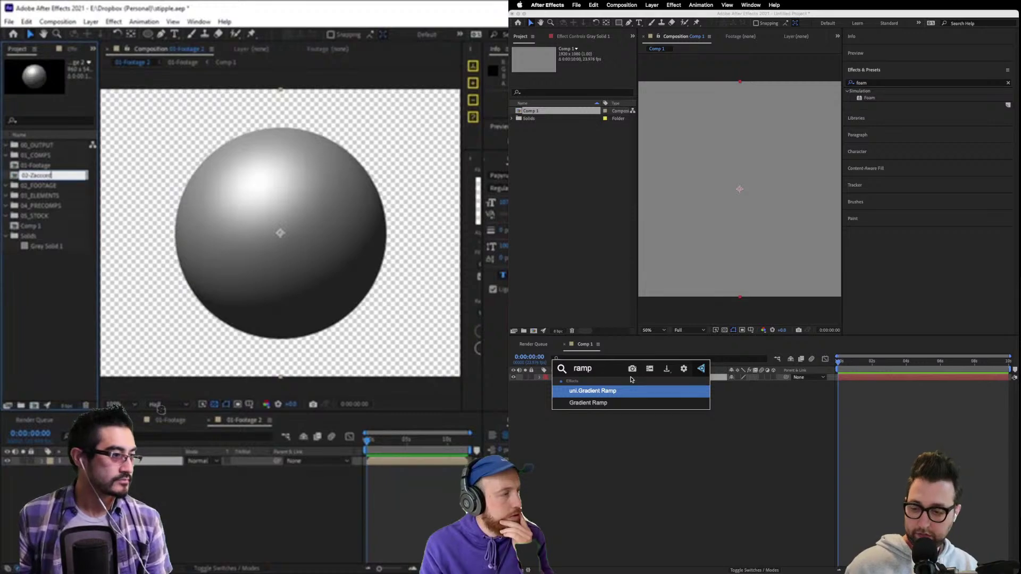
key("Return")
key("Down")
key("Return")
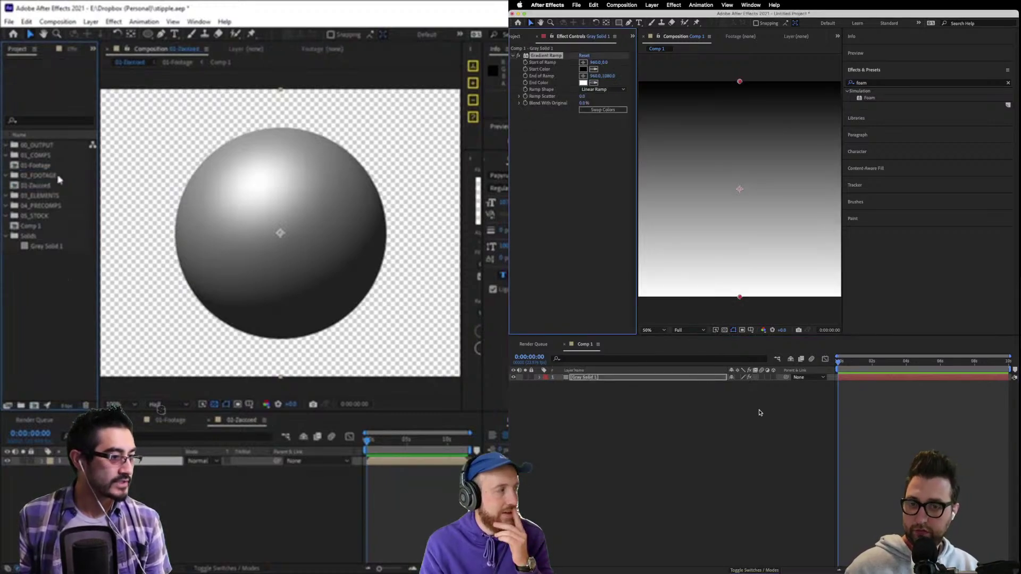
Add a new solid layer named Noise to Comp 1.
left_click(594, 394)
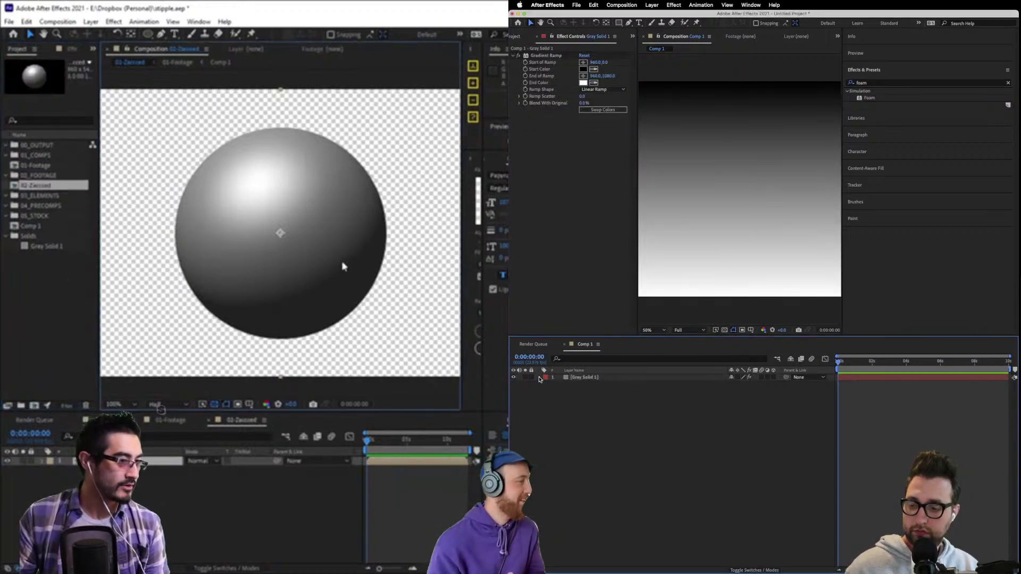
left_click(539, 377)
key("ctrl+space")
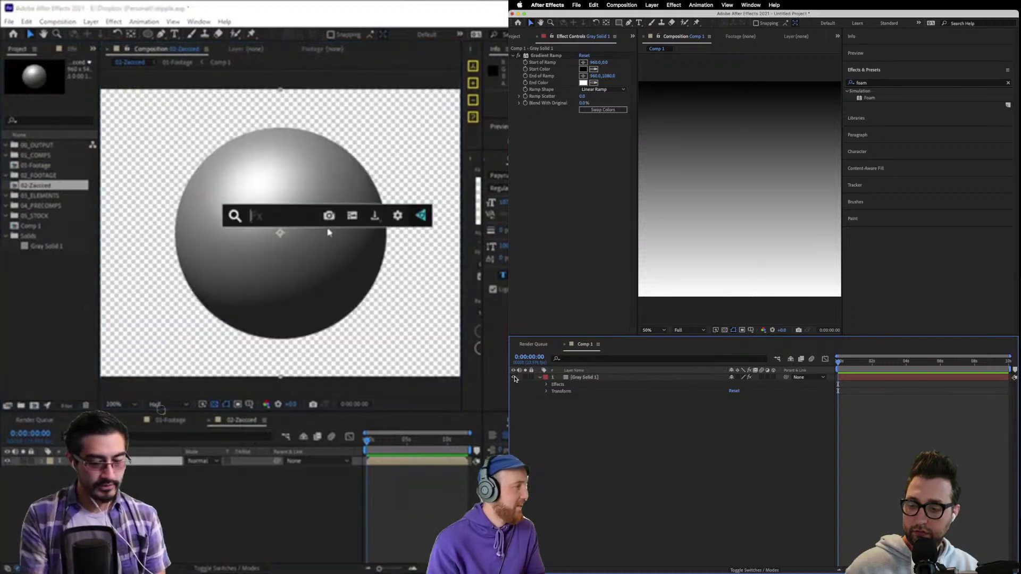
left_click(651, 5)
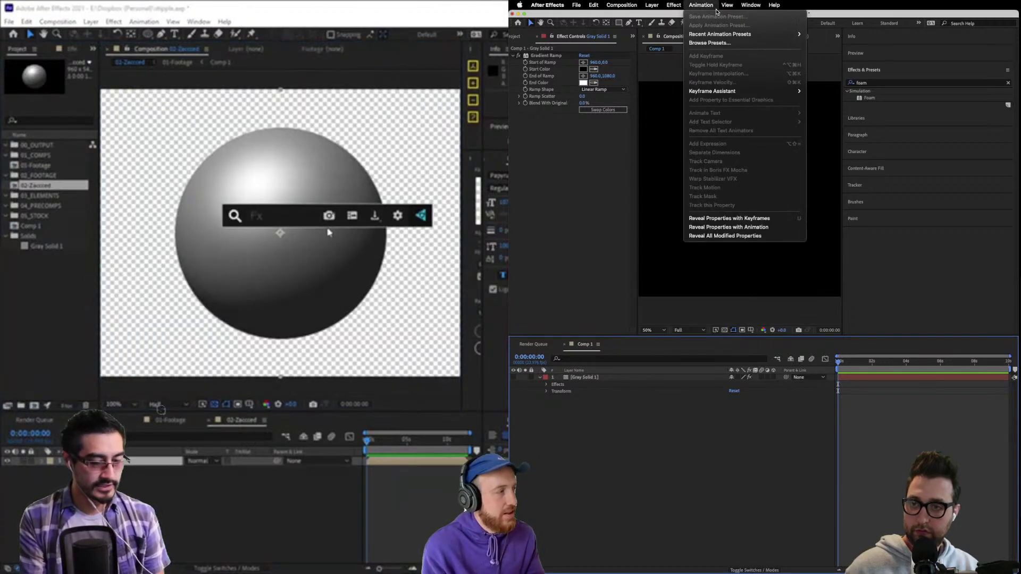
type("c")
key("BackSpace")
left_click(750, 26)
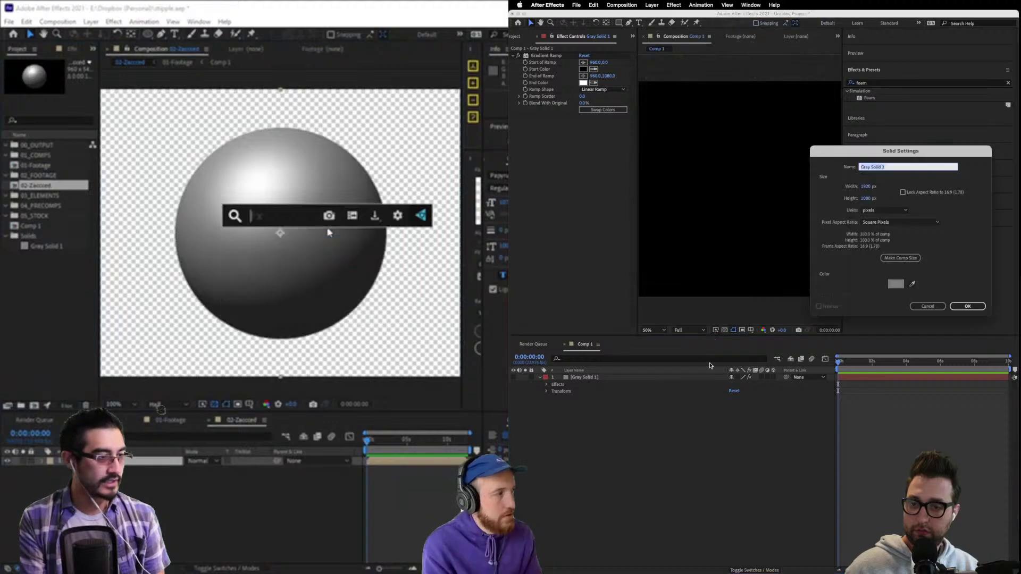
type("Noise")
key("Return")
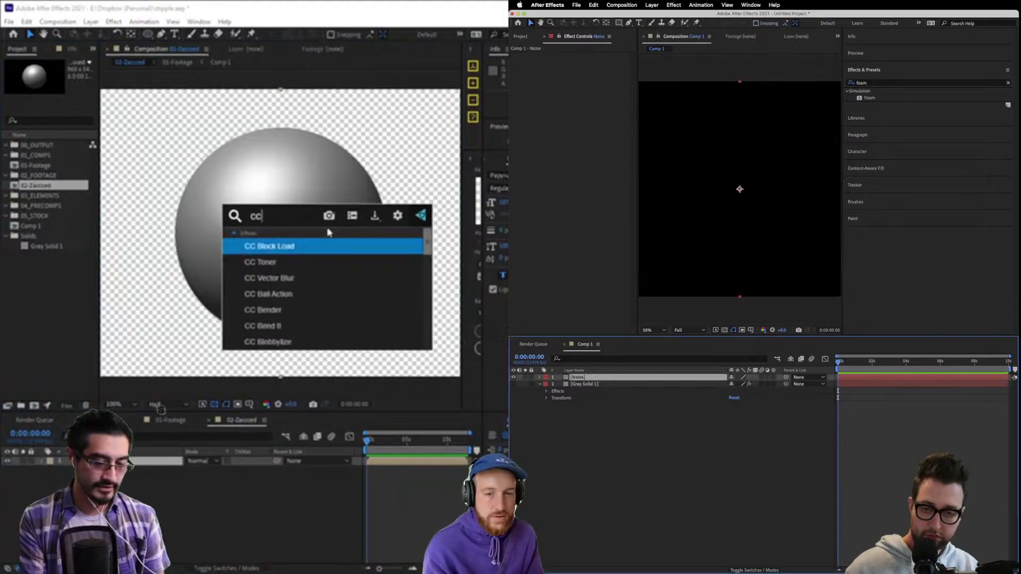
Try Fractal Noise on the Noise layer, then delete it.
key("ctrl+space")
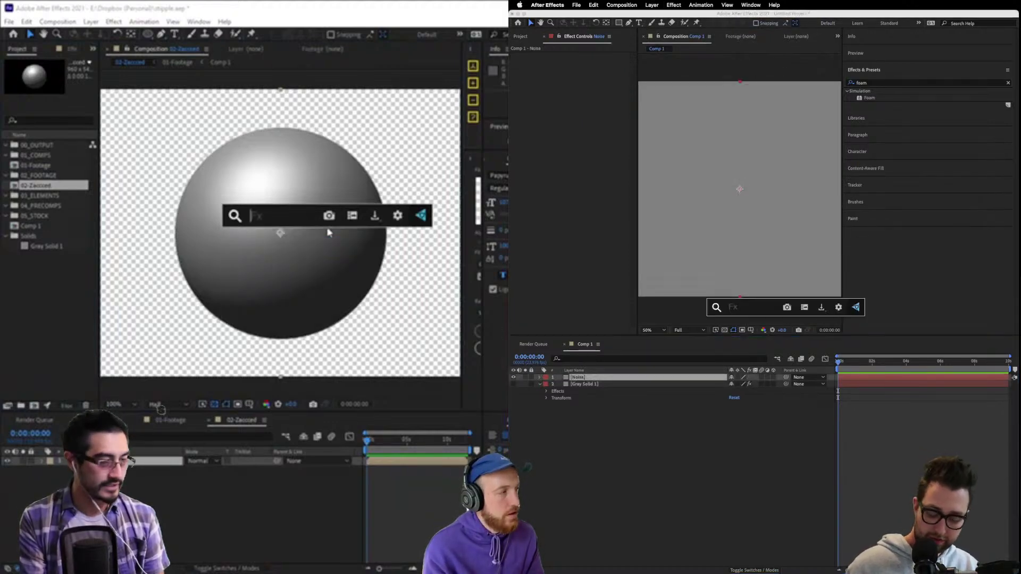
type("fractcc")
key("Return")
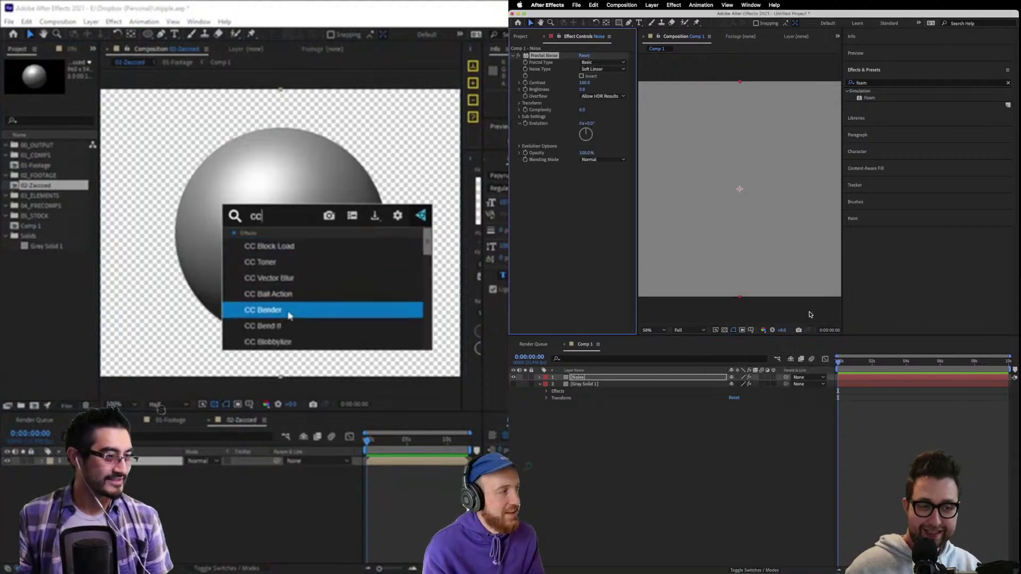
left_click(292, 301)
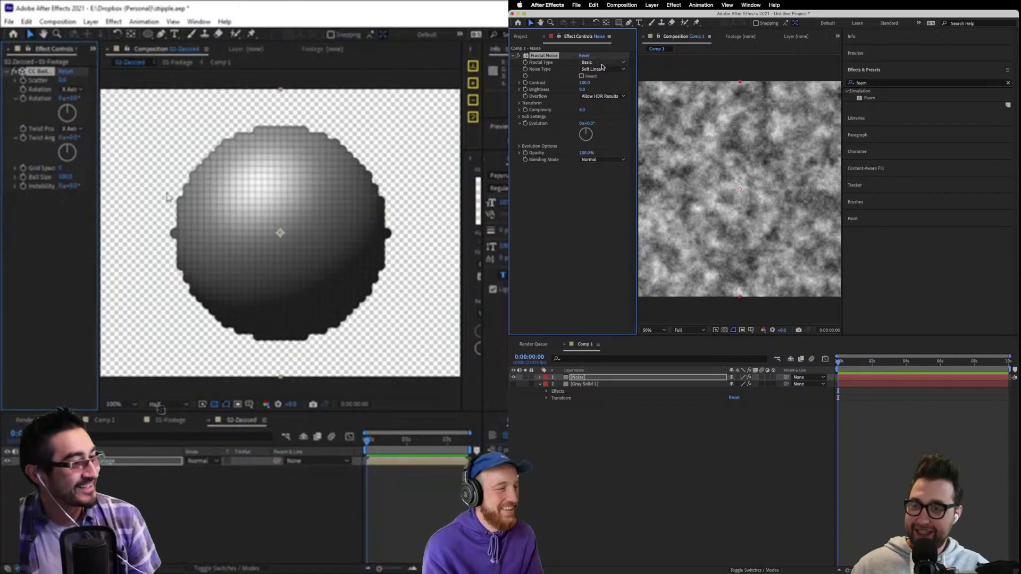
key("Delete")
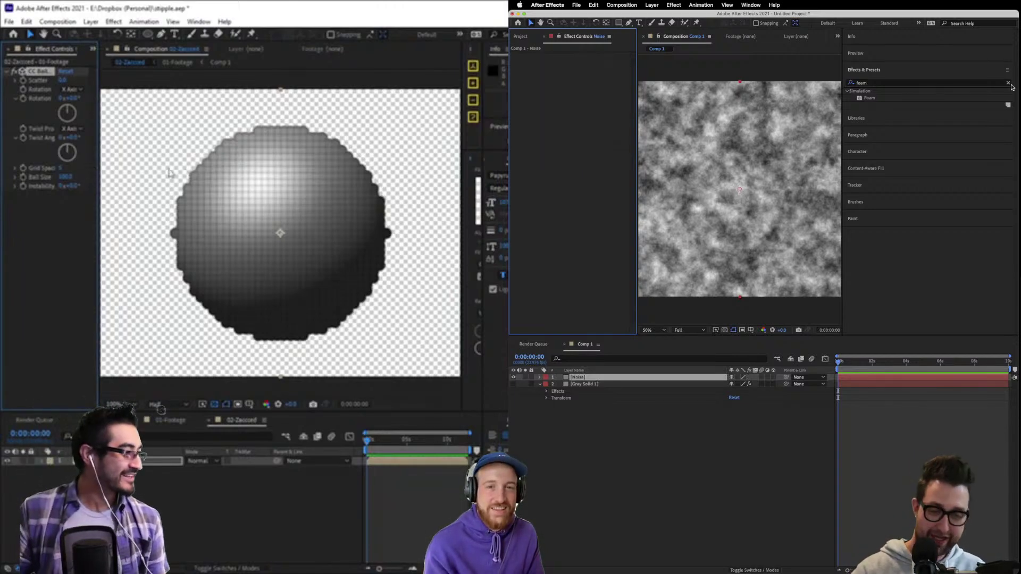
right_click(41, 241)
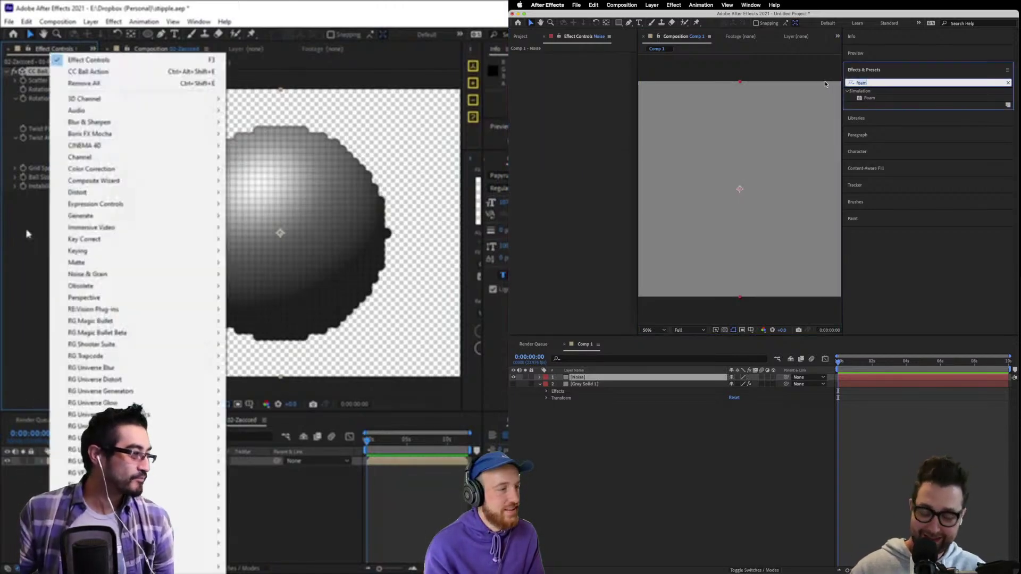
key("Escape")
Try the Noise effect at 58% amount in grey, then remove it.
left_click(850, 82)
type("noise")
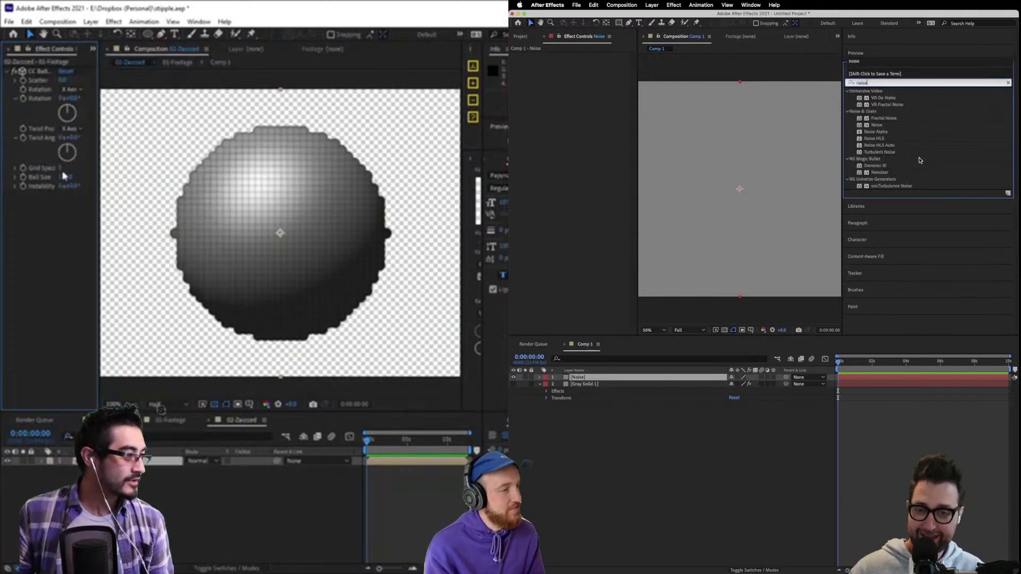
left_click_drag(875, 126, 577, 375)
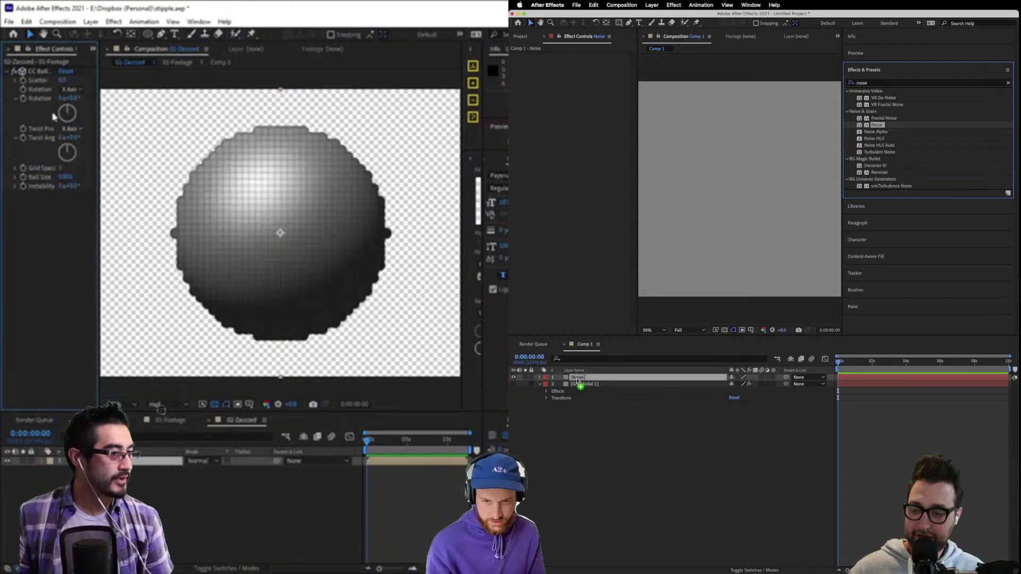
key("Delete")
left_click_drag(584, 64, 667, 68)
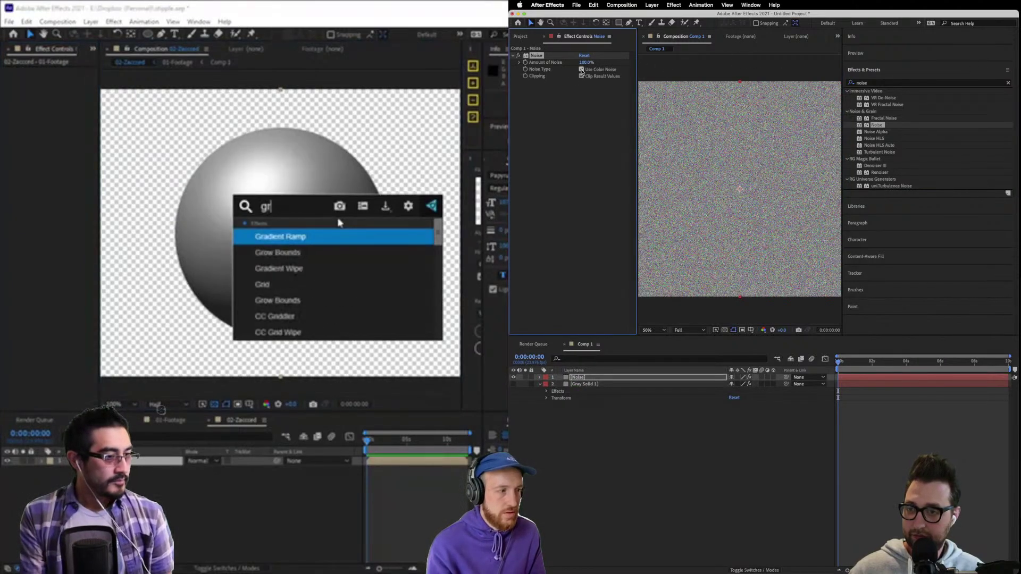
left_click(581, 70)
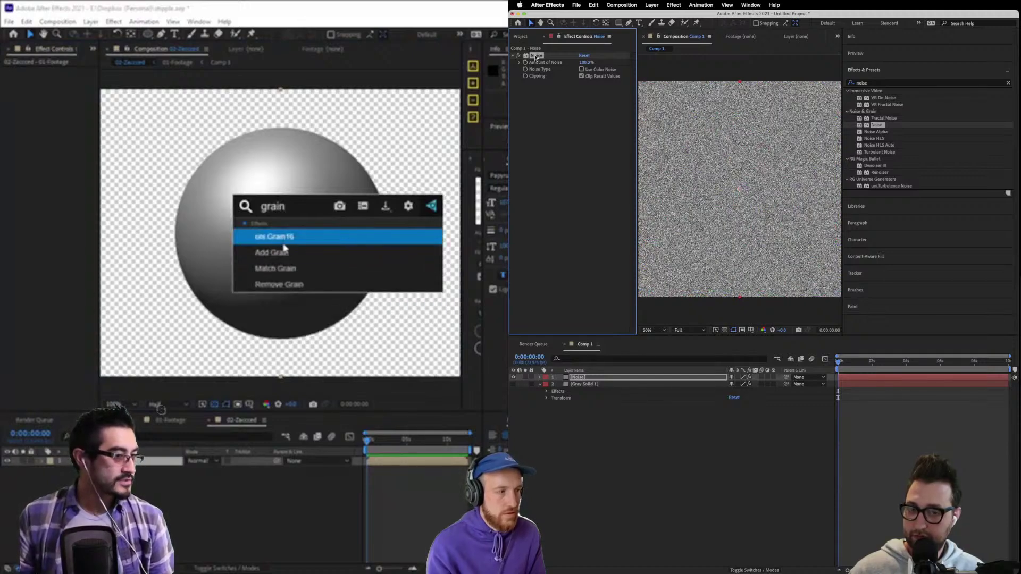
key("Delete")
left_click(857, 83)
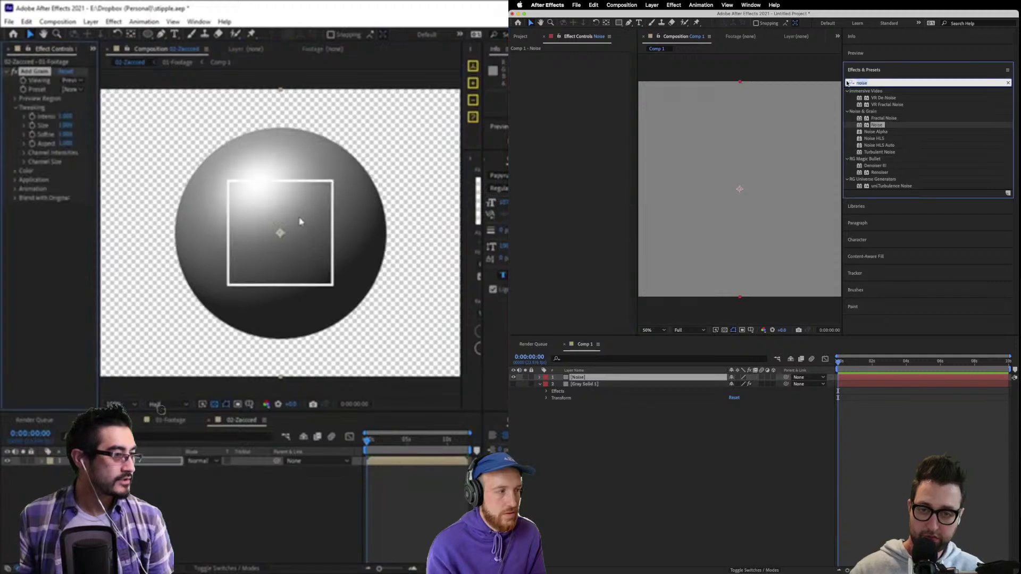
Try Add Grain on the Noise layer at intensity 9.5, then remove it.
type("grain")
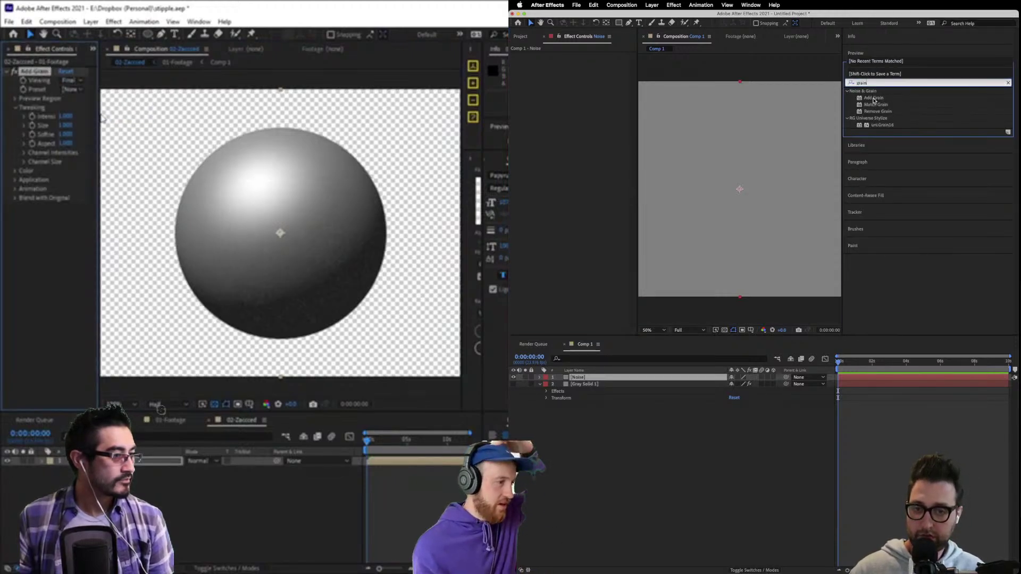
left_click_drag(874, 97, 580, 377)
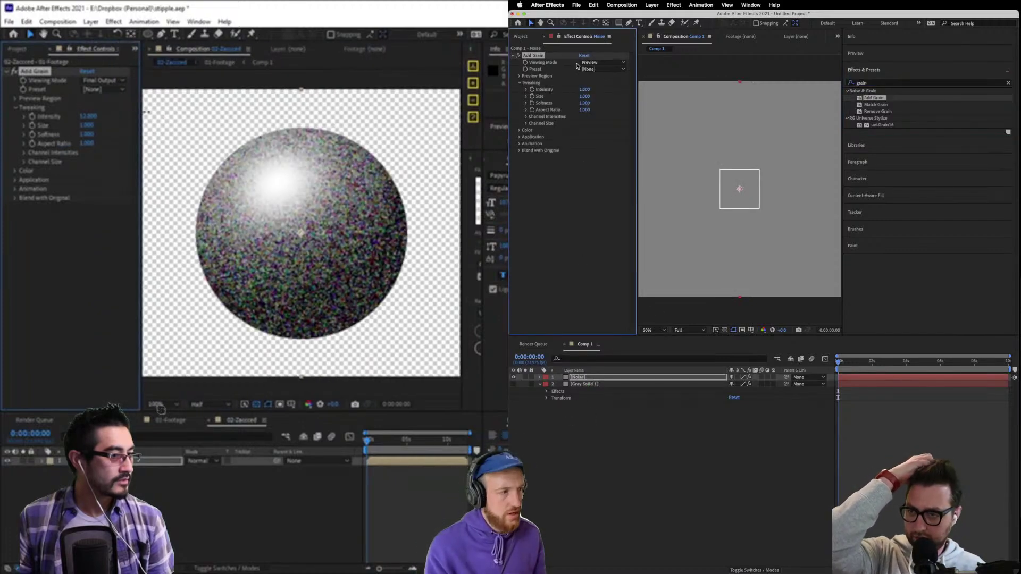
left_click_drag(585, 89, 620, 93)
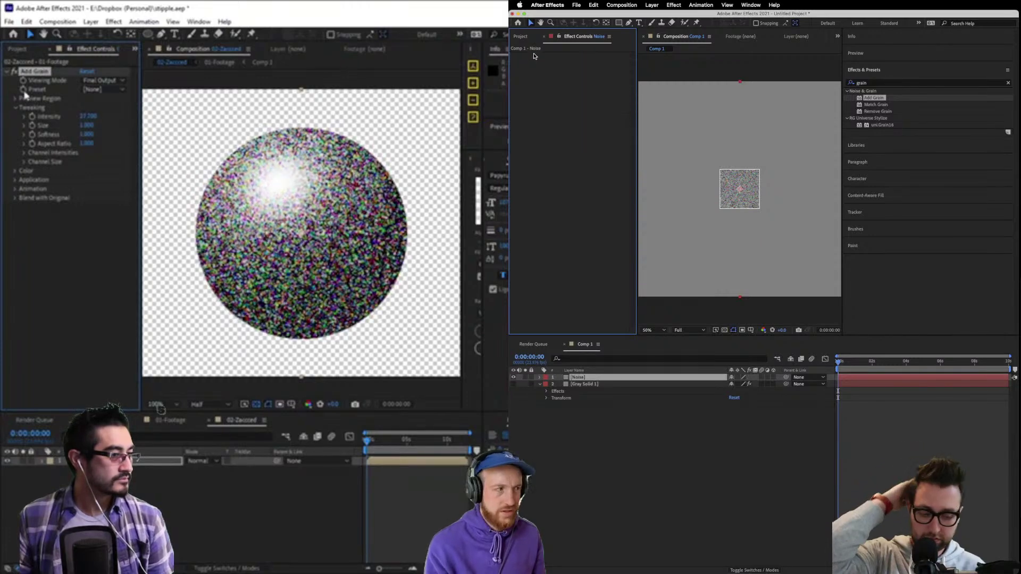
key("Delete")
Apply Noise to the Noise layer at 100% amount with colour noise turned off.
left_click(848, 83)
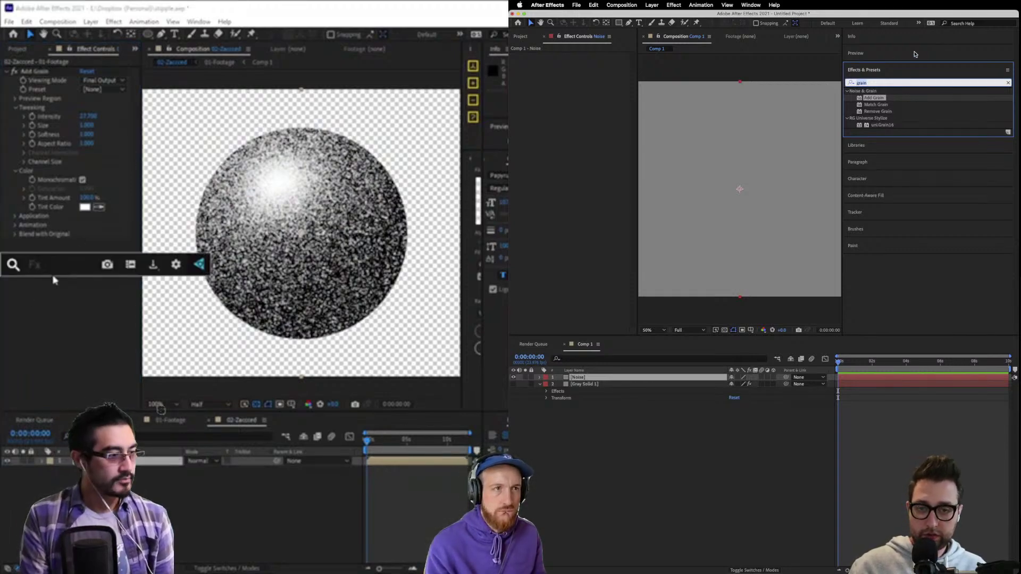
type("noise")
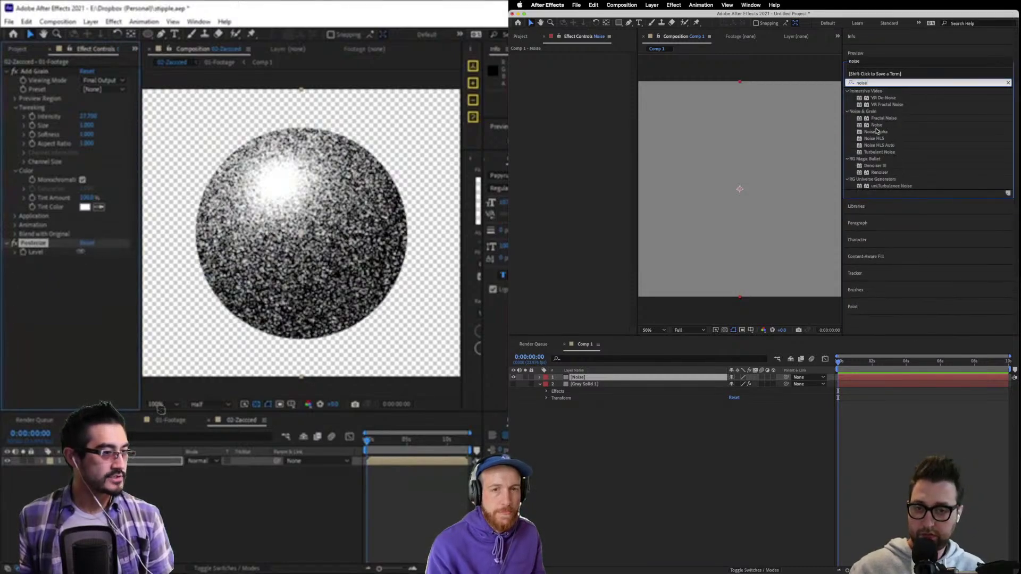
left_click(877, 125)
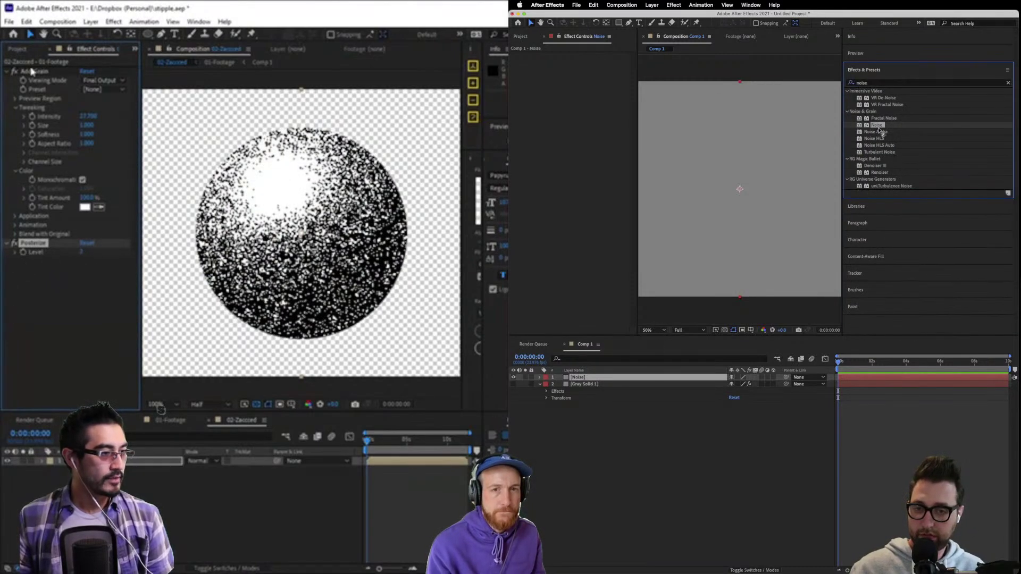
left_click_drag(842, 201, 593, 379)
left_click(593, 379)
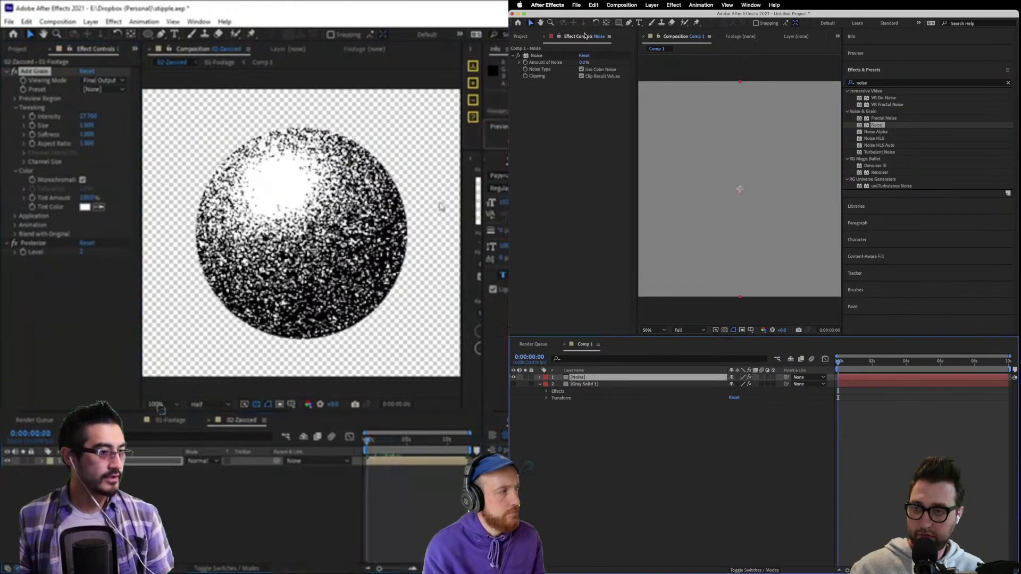
left_click_drag(583, 63, 1020, 49)
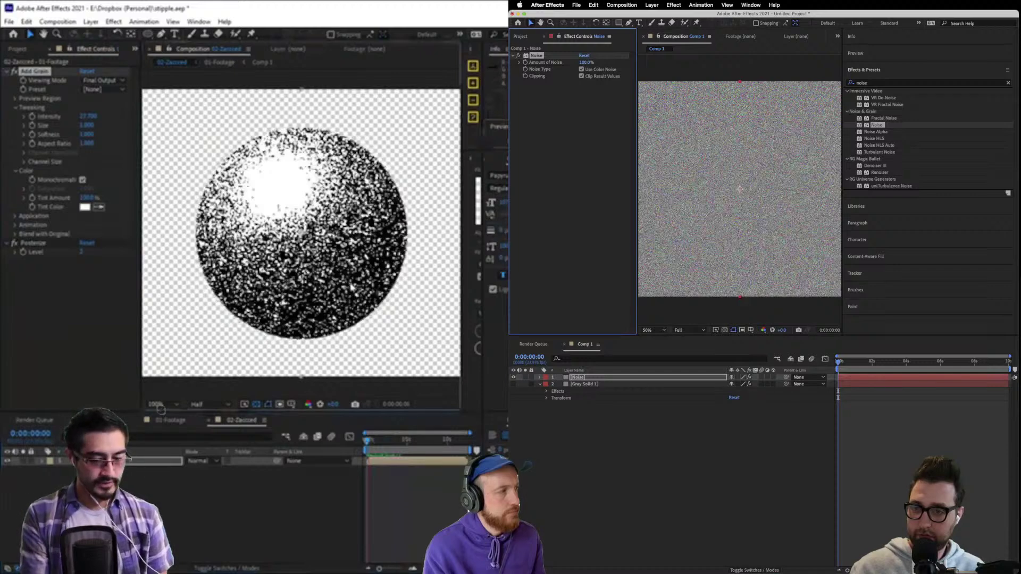
left_click(582, 70)
left_click(513, 55)
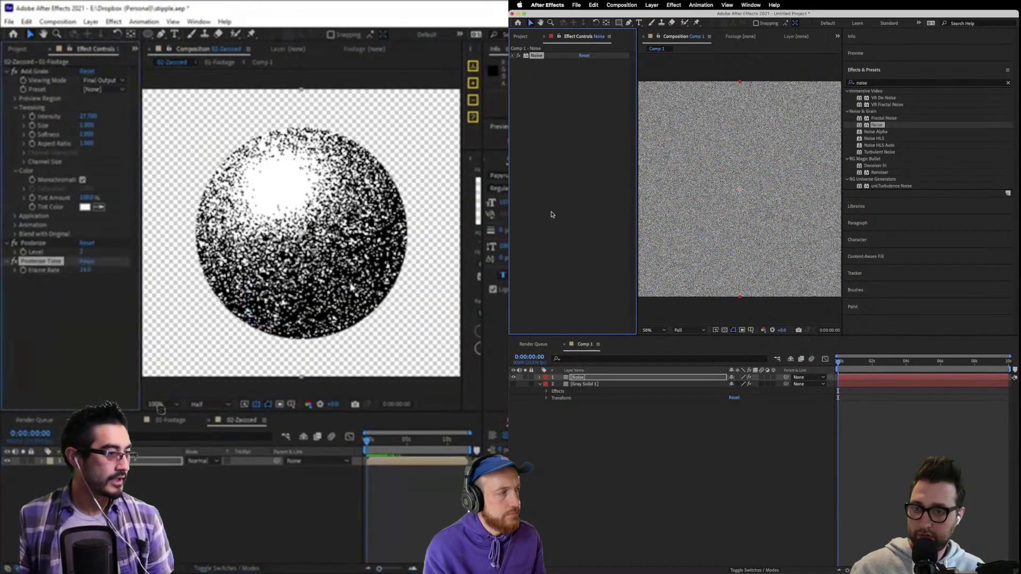
Preview the noise, remove it, and try CC Ball Action on the Noise layer.
key("space")
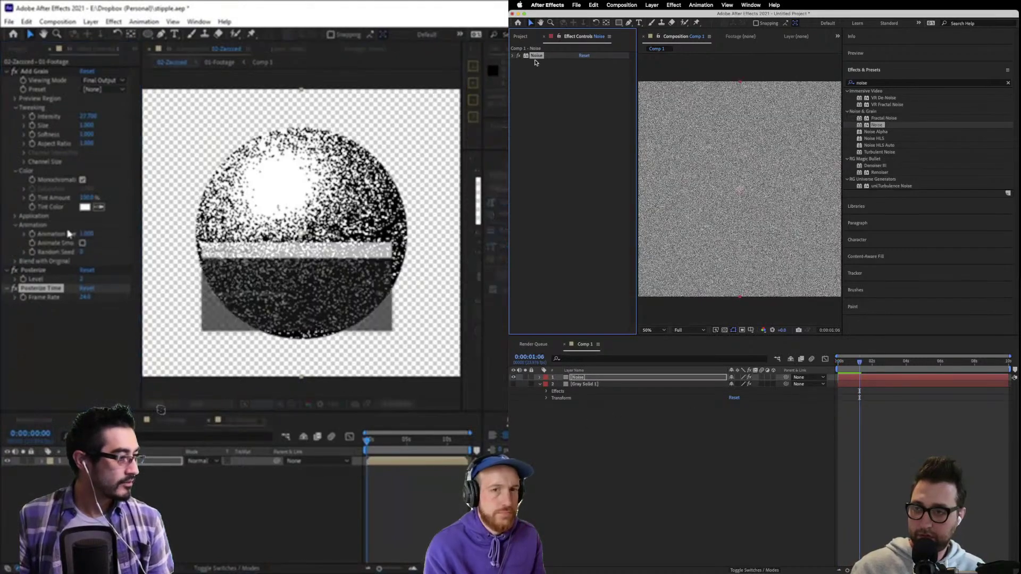
key("Delete")
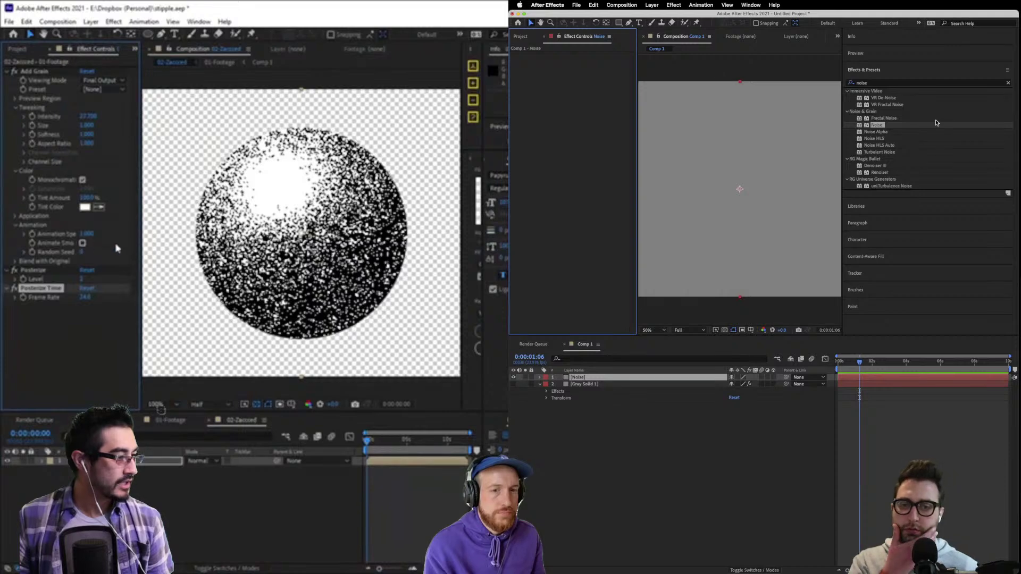
left_click(875, 82)
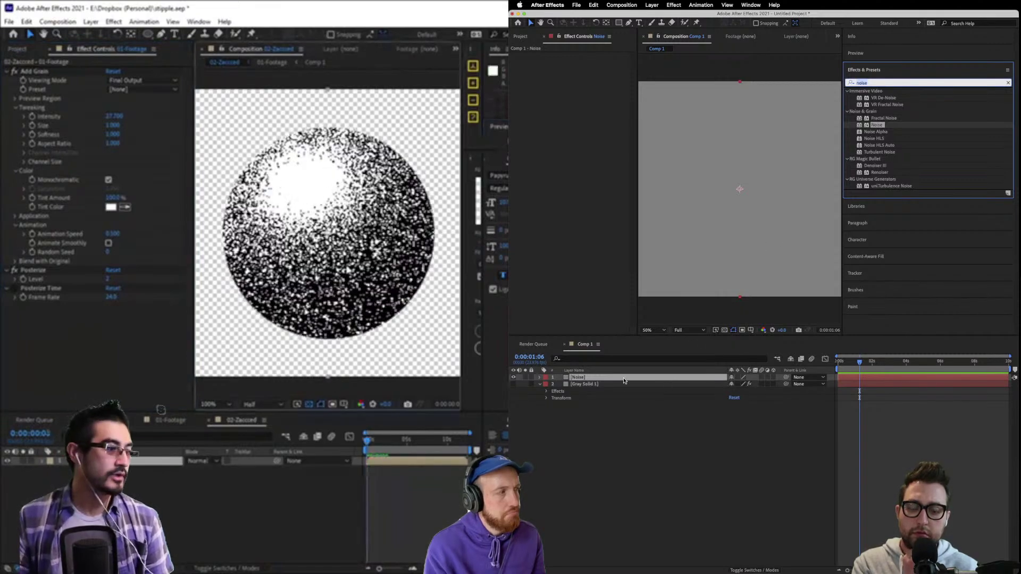
type("ball")
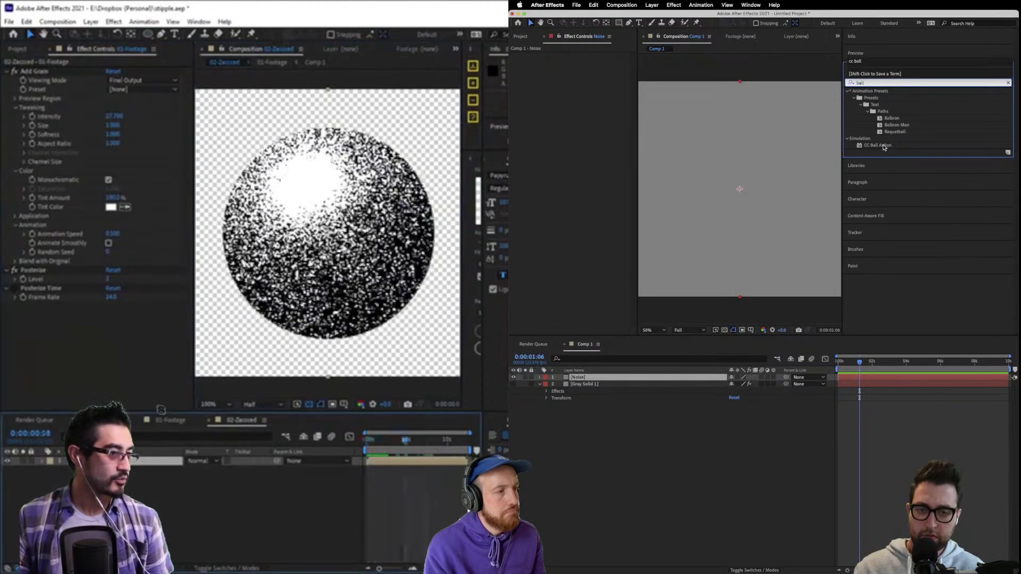
double_click(884, 145)
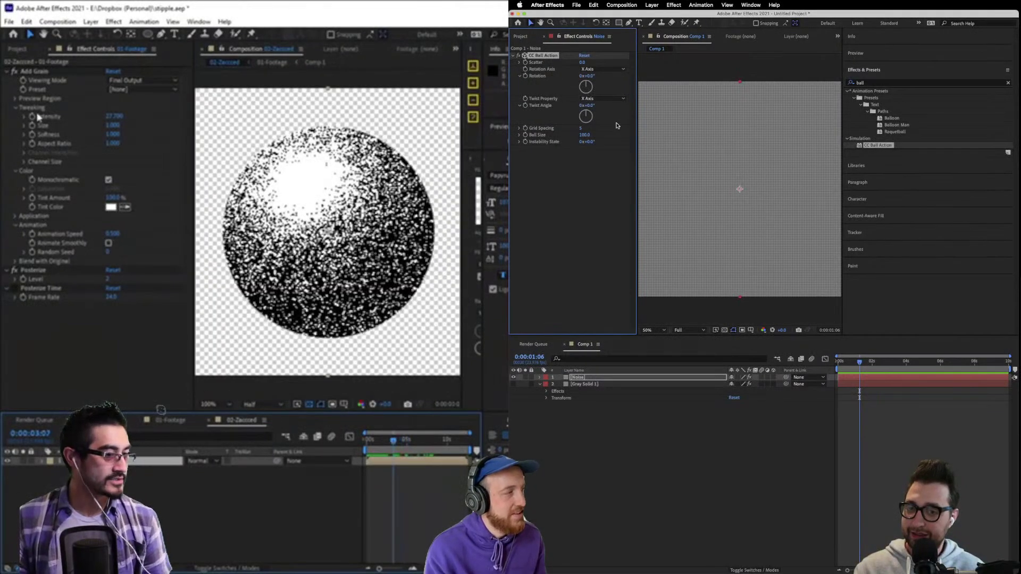
Hide the Noise layer to reveal the gradient and select Gray Solid 1.
left_click(514, 377)
left_click(591, 378)
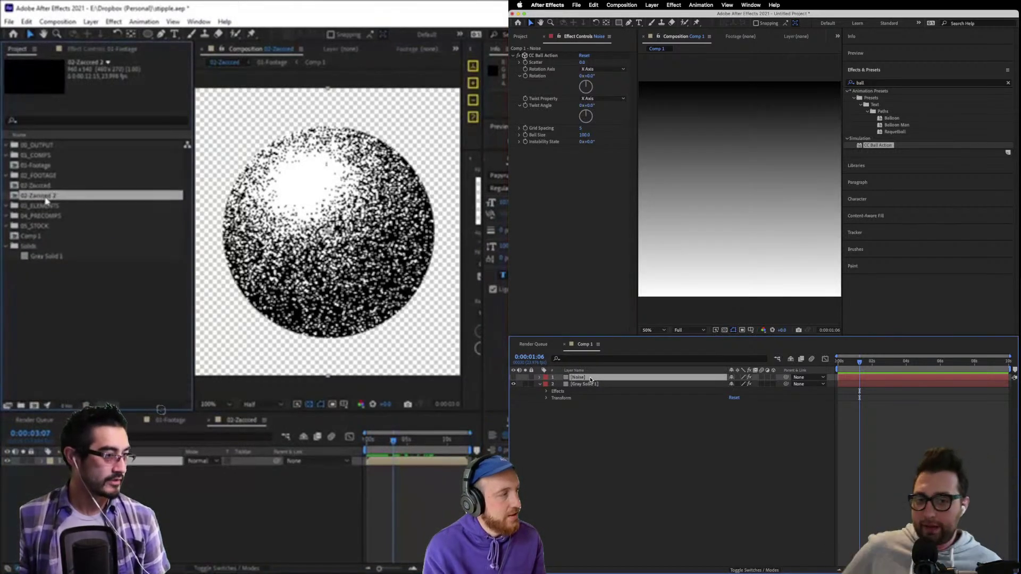
left_click(594, 385)
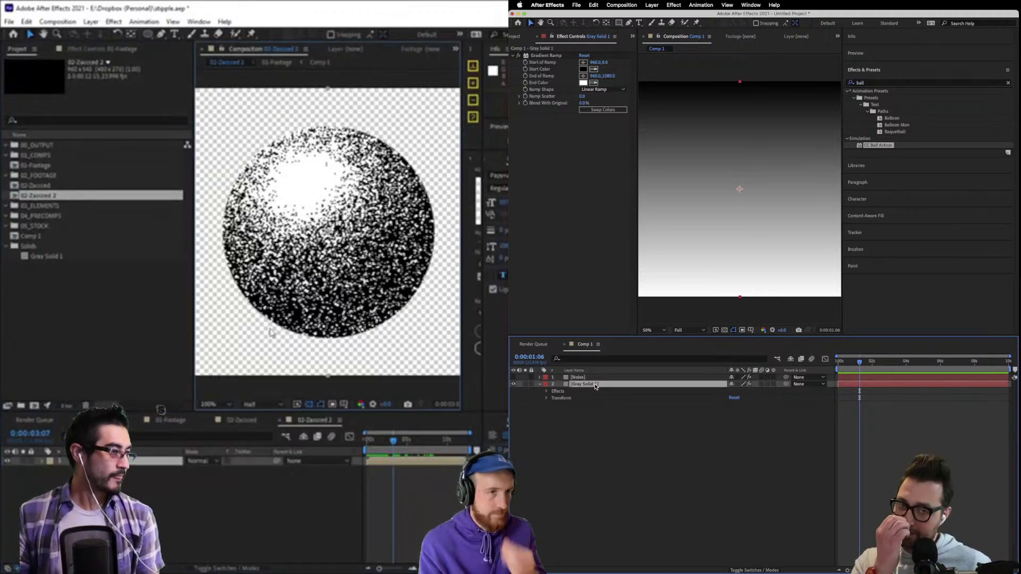
left_click(1007, 83)
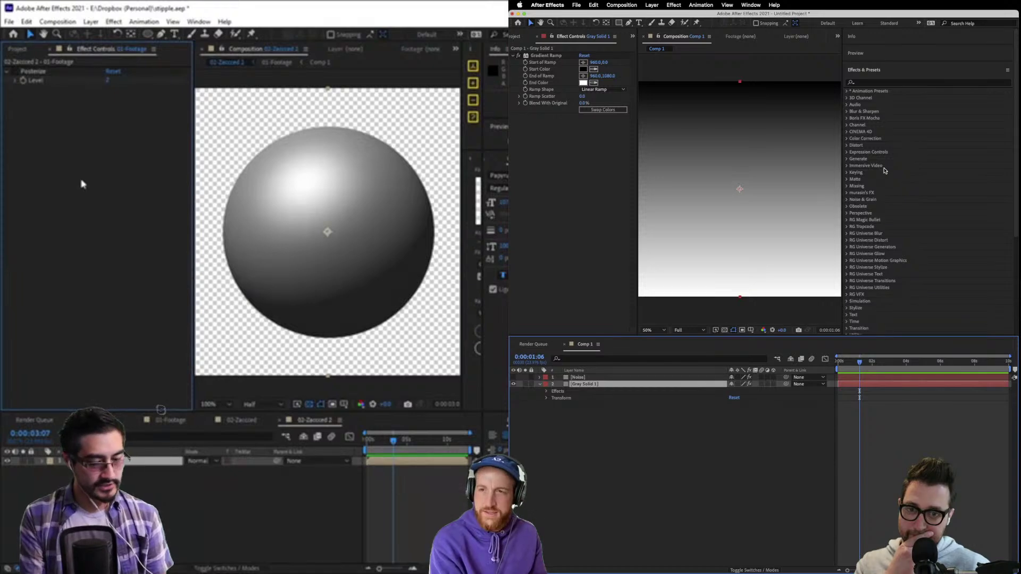
key("ctrl+space")
Apply CC Scatterize, vary its Scatter amount and move Posterize below it.
type("sca")
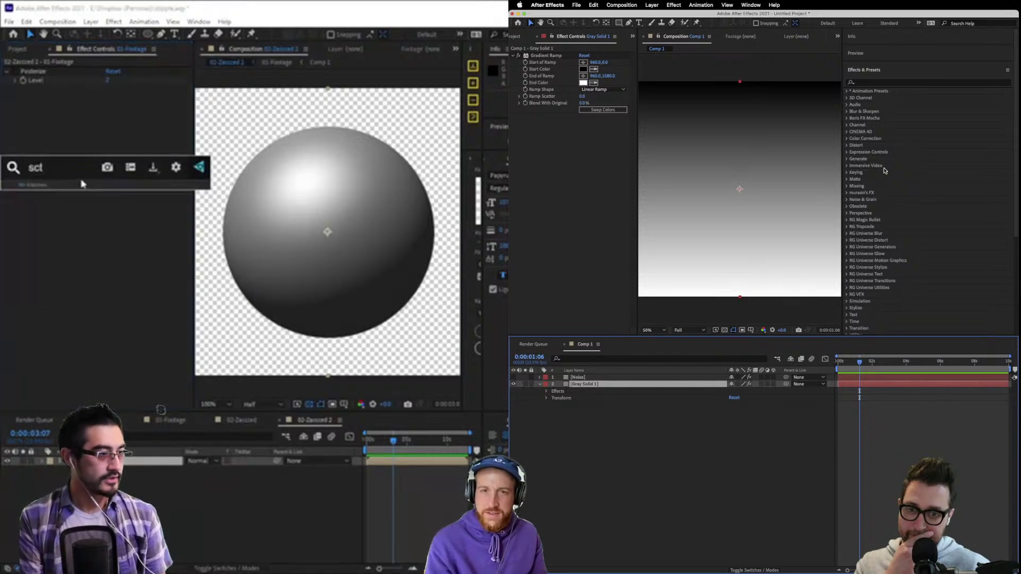
left_click(848, 160)
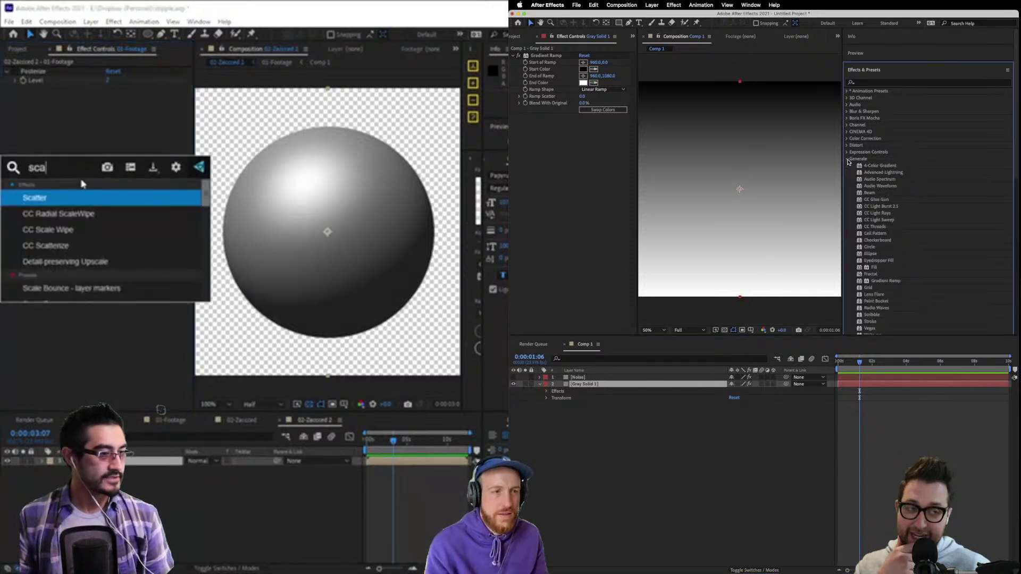
key("Down")
key("Down")
key("Down")
key("Return")
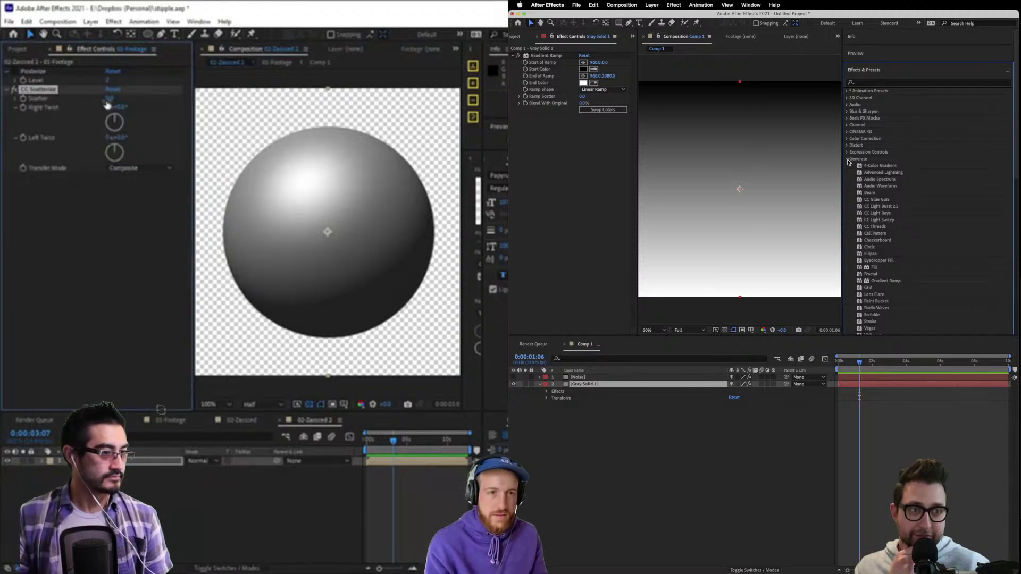
left_click_drag(108, 101, 20, 71)
left_click(18, 71)
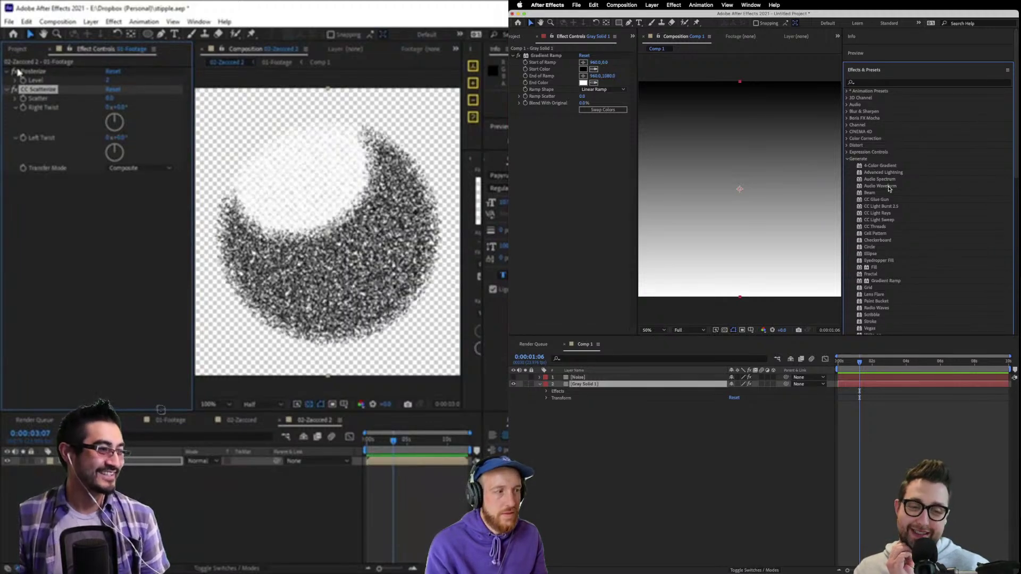
scroll(889, 188, "down", 3)
left_click_drag(25, 78, 47, 176)
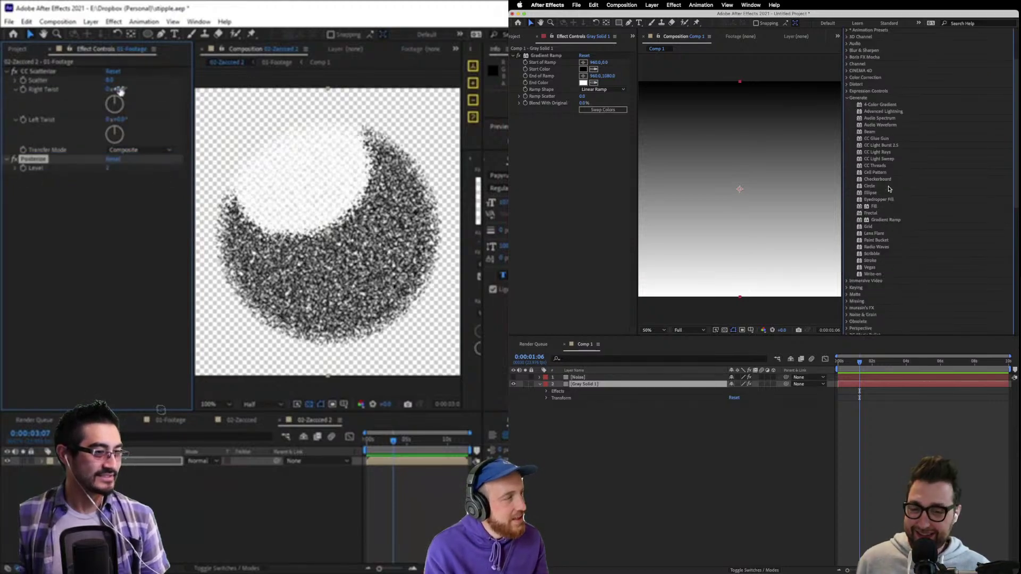
left_click_drag(108, 82, 88, 89)
Try CC Ball Action at Scatter 24 on Noise, delete it, hide Noise, select Gray Solid 1.
left_click(587, 379)
left_click_drag(584, 65, 598, 65)
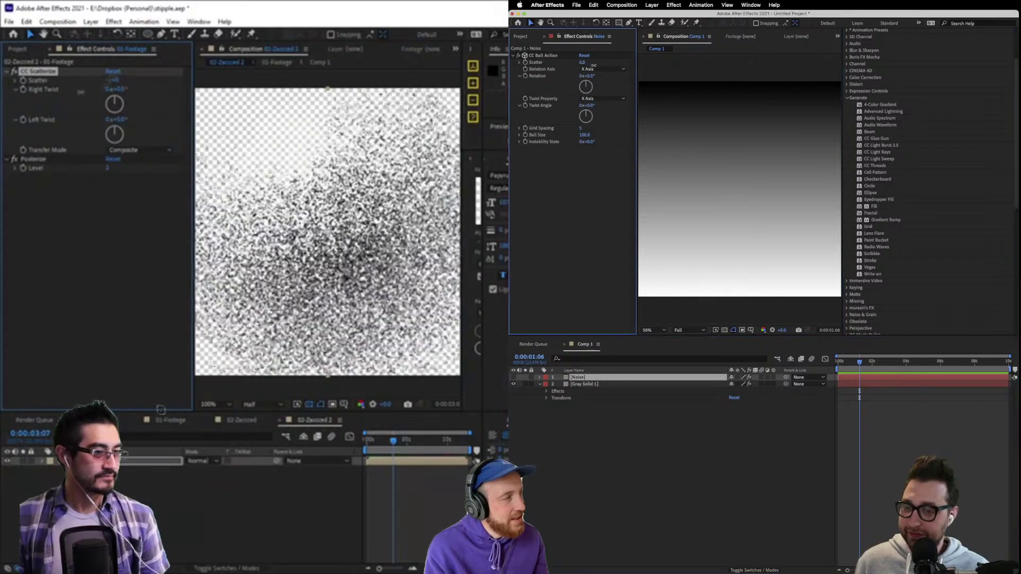
left_click(513, 378)
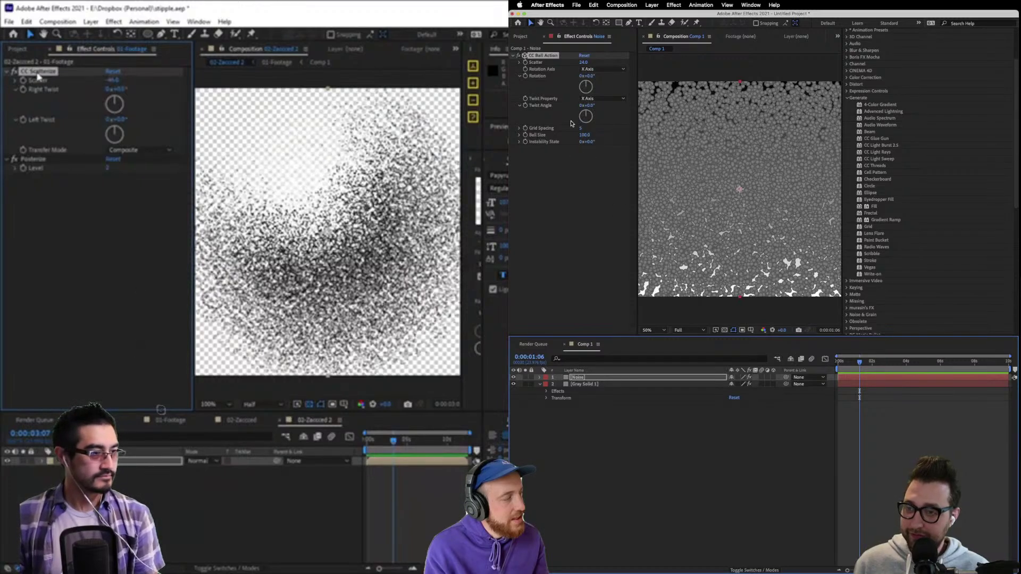
key("Delete")
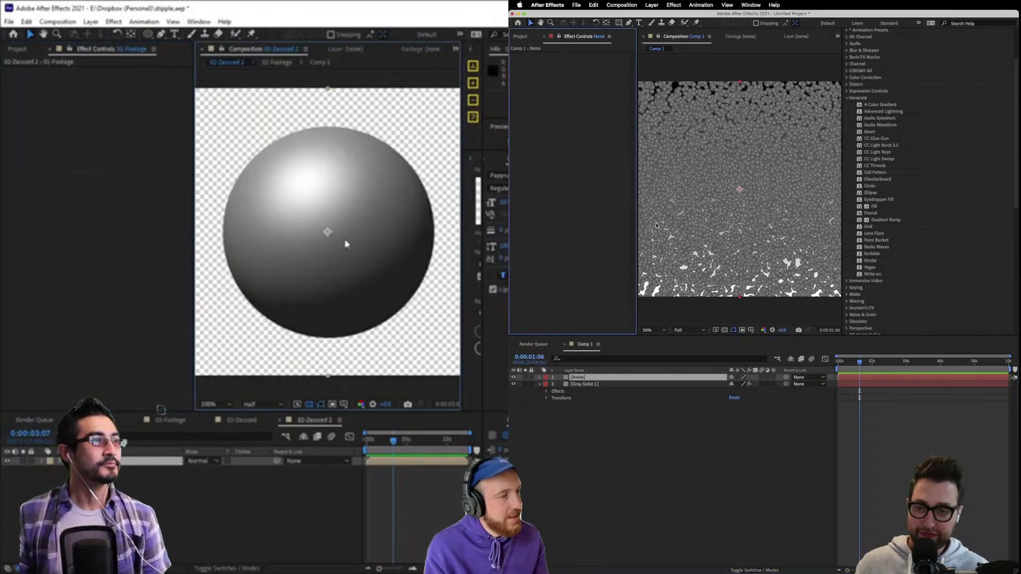
left_click(593, 370)
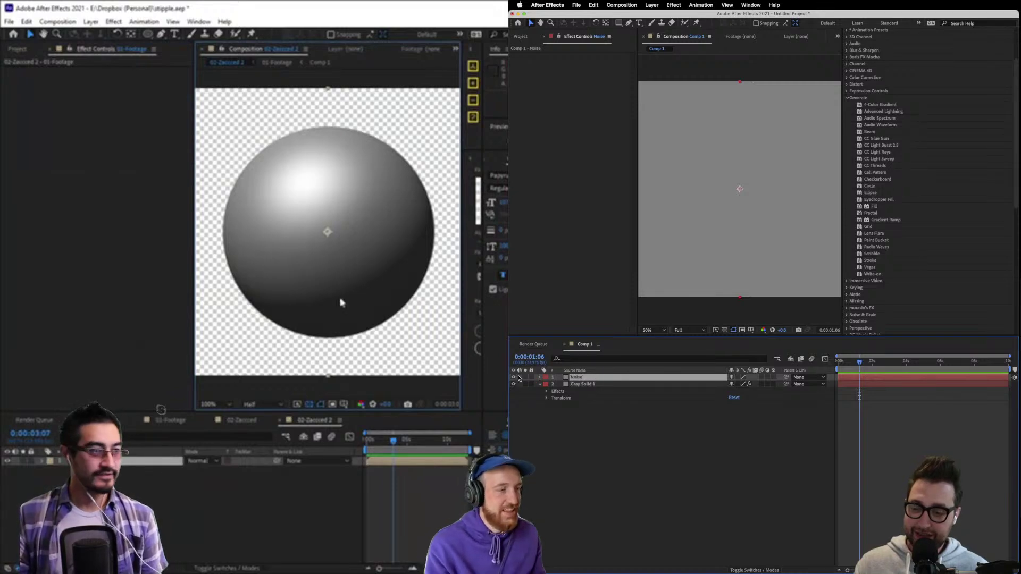
left_click(513, 377)
left_click(585, 384)
key("ctrl+space")
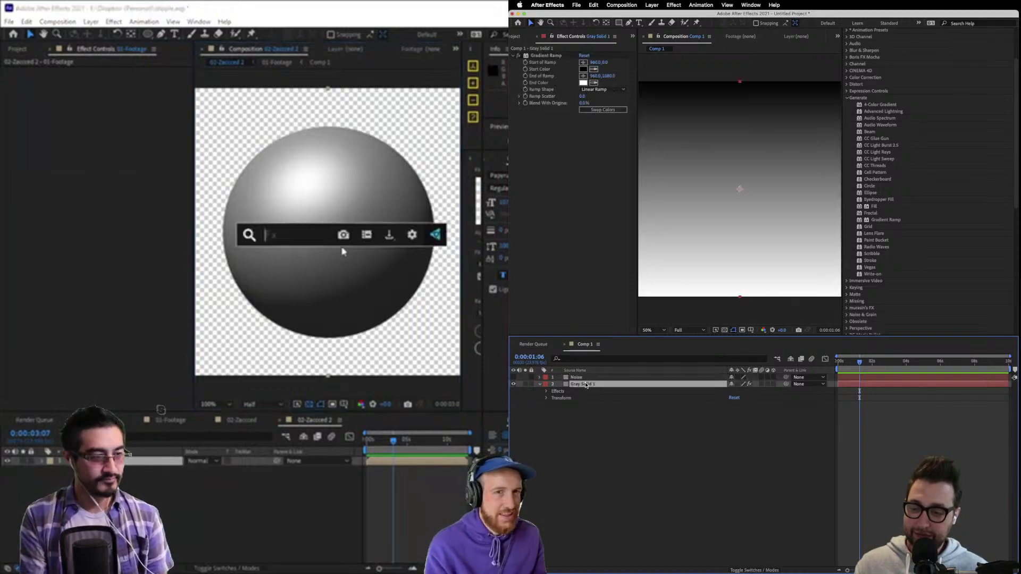
Apply the Extract effect to Gray Solid 1 beneath its Gradient Ramp.
type("extr")
key("Return")
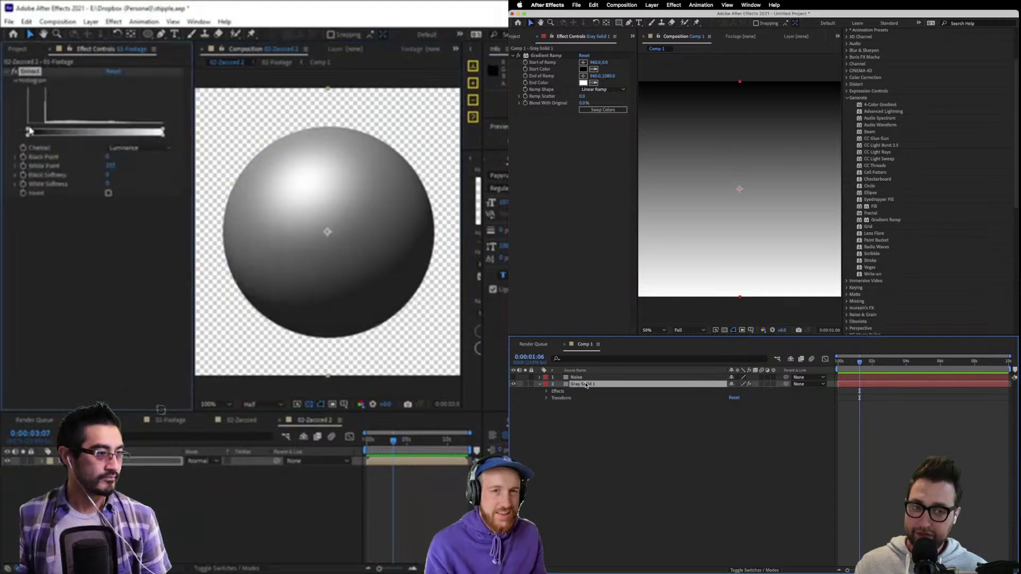
scroll(889, 68, "up", 3)
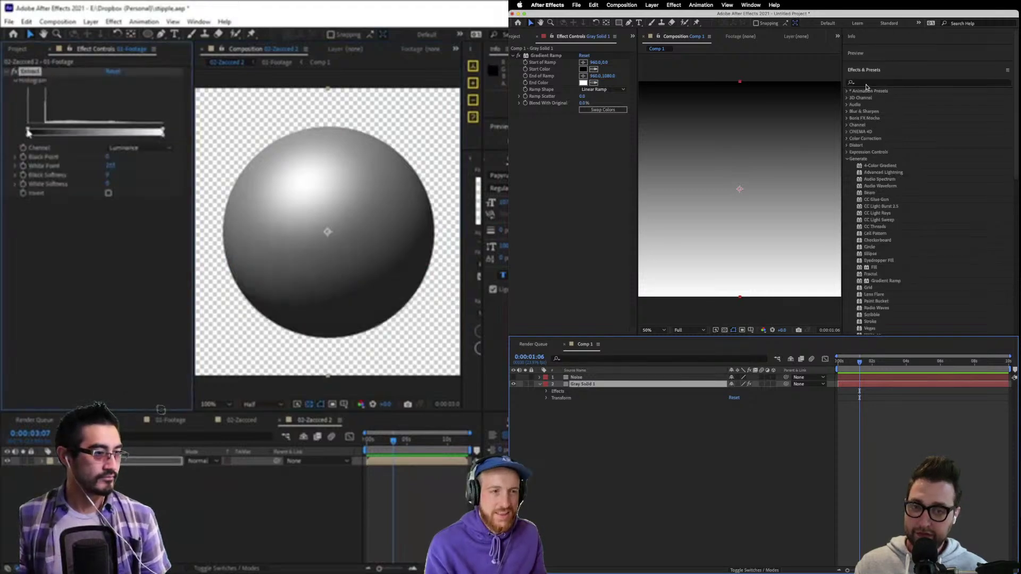
left_click(866, 84)
type("extra")
left_click_drag(162, 132, 100, 137)
left_click_drag(873, 118, 529, 164)
left_click_drag(100, 137, 60, 142)
left_click_drag(529, 163, 530, 161)
left_click_drag(59, 143, 158, 137)
Raise Extract's black point, lower its white point and soften the band's dark edge.
left_click_drag(529, 162, 548, 163)
left_click_drag(53, 133, 42, 134)
left_click_drag(549, 163, 564, 164)
left_click_drag(43, 134, 29, 134)
left_click_drag(564, 164, 563, 164)
left_click_drag(28, 134, 30, 134)
left_click_drag(636, 166, 713, 165)
left_click(205, 461)
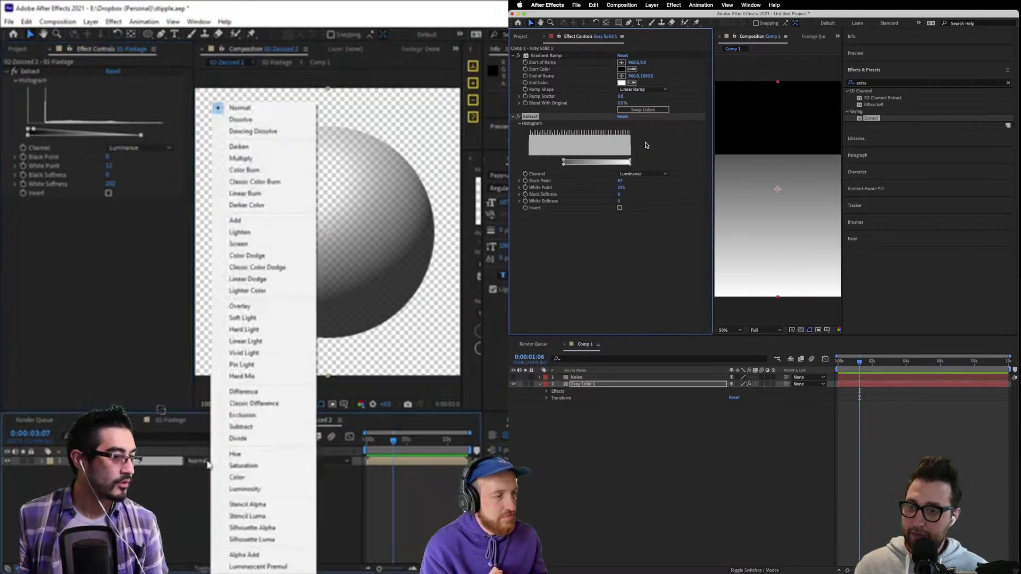
left_click_drag(631, 162, 590, 162)
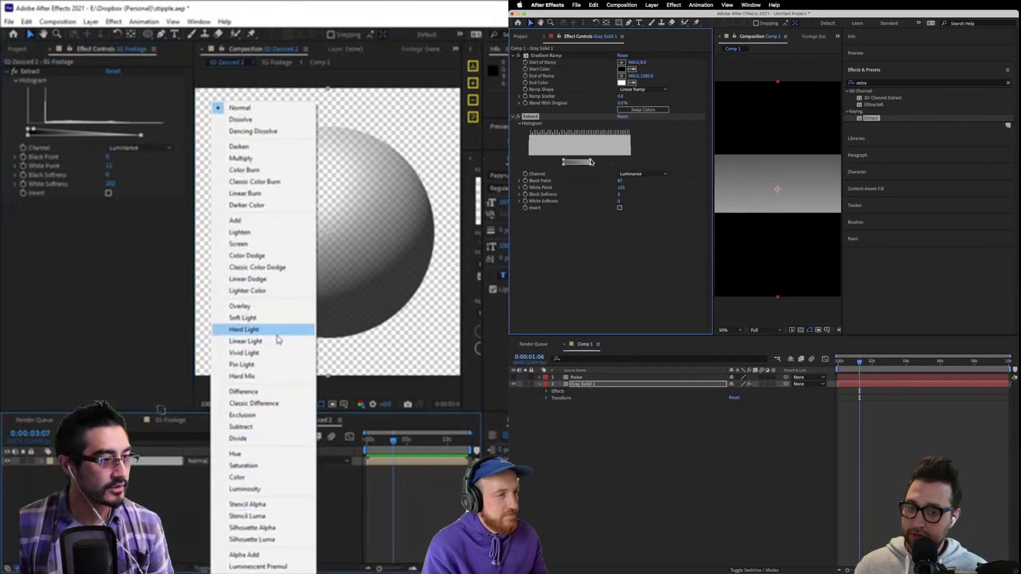
left_click(266, 120)
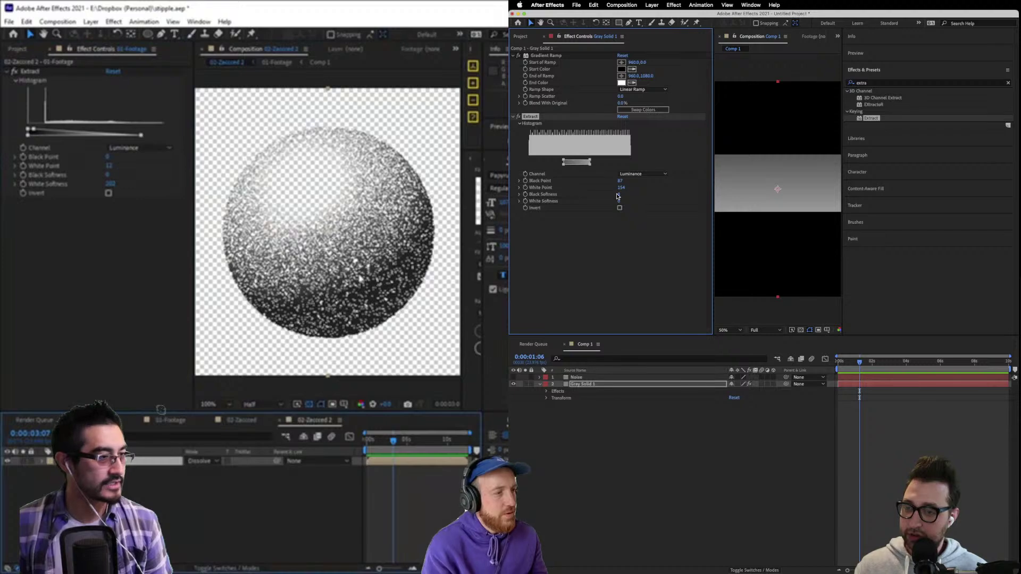
left_click_drag(626, 195, 649, 203)
Render the preview at Full resolution and view it at 100%.
left_click(93, 24)
left_click(261, 404)
left_click(258, 430)
key("period")
left_click(91, 22)
left_click(91, 21)
left_click(113, 22)
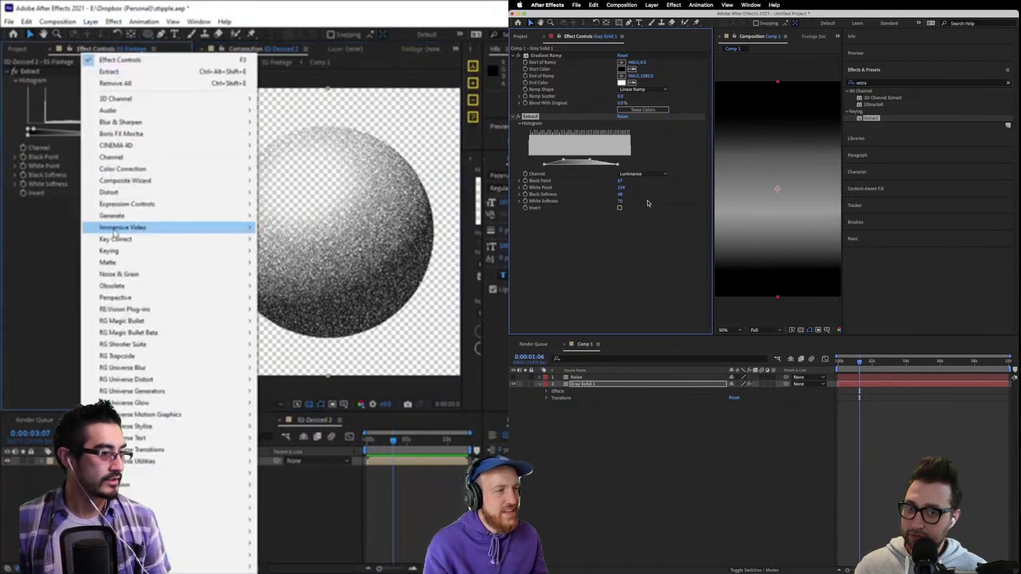
Narrow the band to black point 122 and white point 149, and add a black 000000 Fill.
mouse_move(113, 215)
left_click_drag(564, 160, 581, 161)
left_click(301, 392)
left_click(112, 229)
left_click_drag(179, 177, 181, 181)
left_click_drag(582, 161, 584, 161)
left_click_drag(180, 181, 223, 383)
left_click_drag(584, 161, 583, 161)
left_click(410, 178)
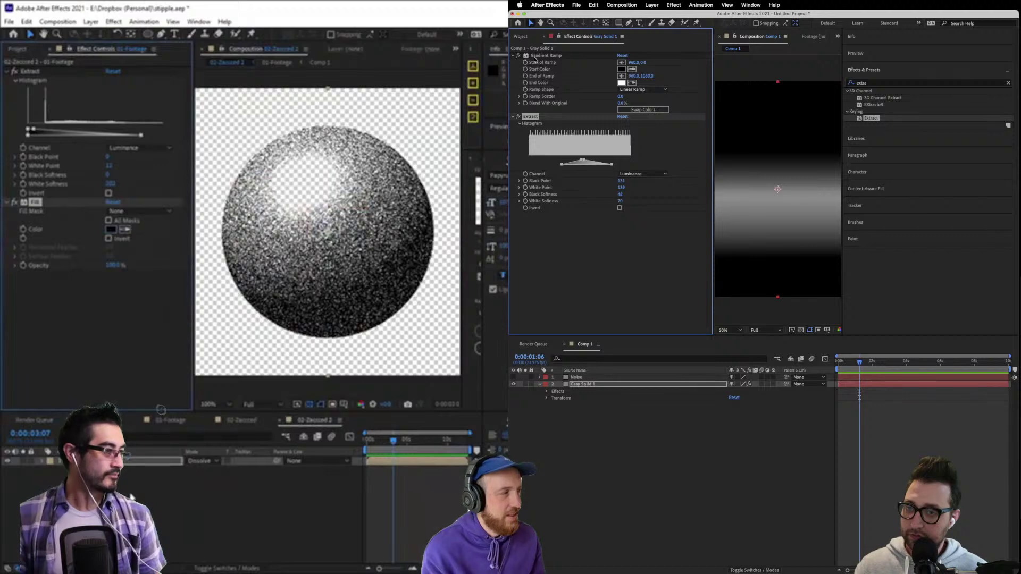
key("ctrl+0")
left_click(585, 383)
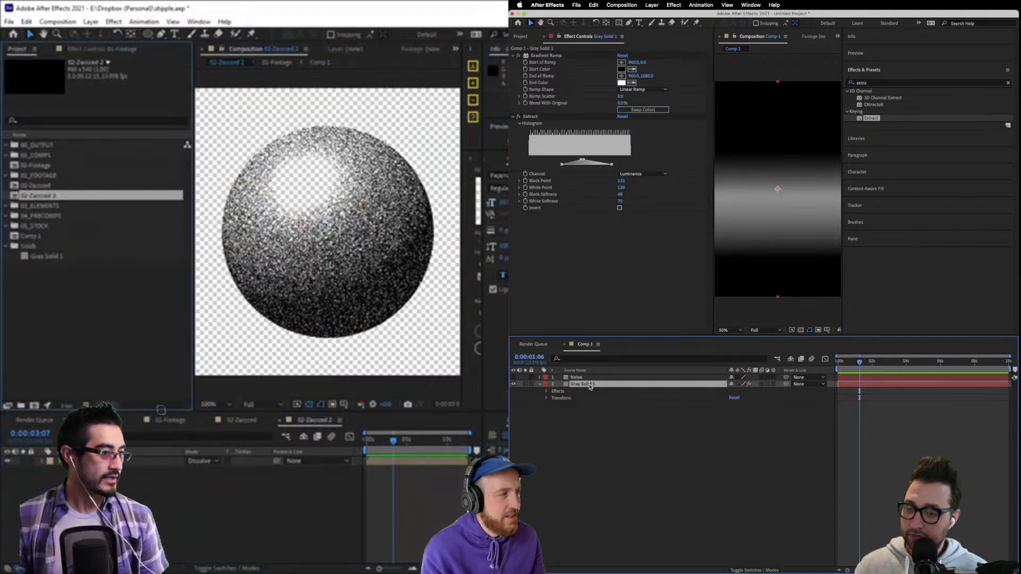
Add 01-Footage to the sphere comp, duplicate Gray Solid 1 and delete the copy's Extract.
left_click(26, 237)
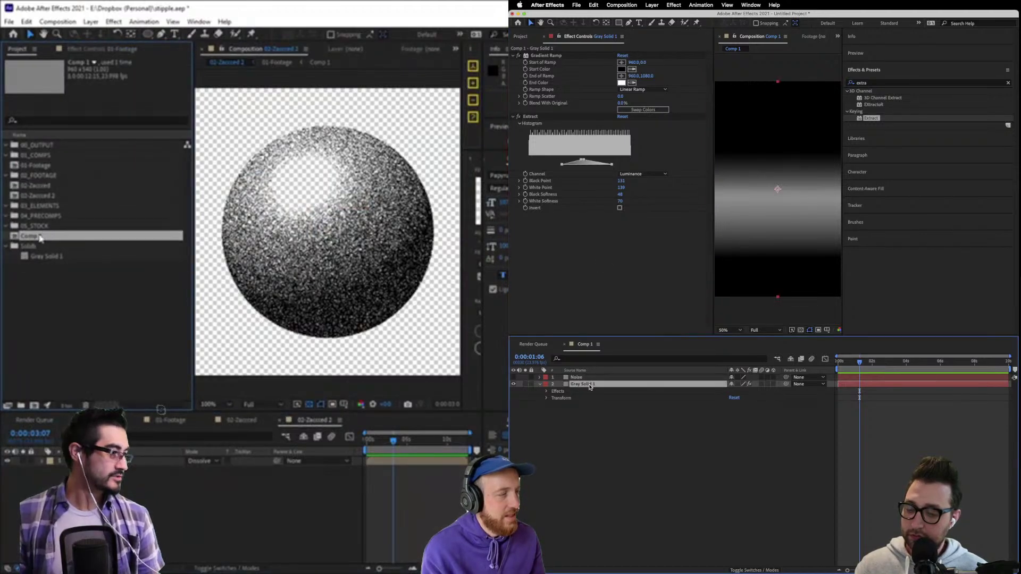
left_click_drag(42, 168, 22, 470)
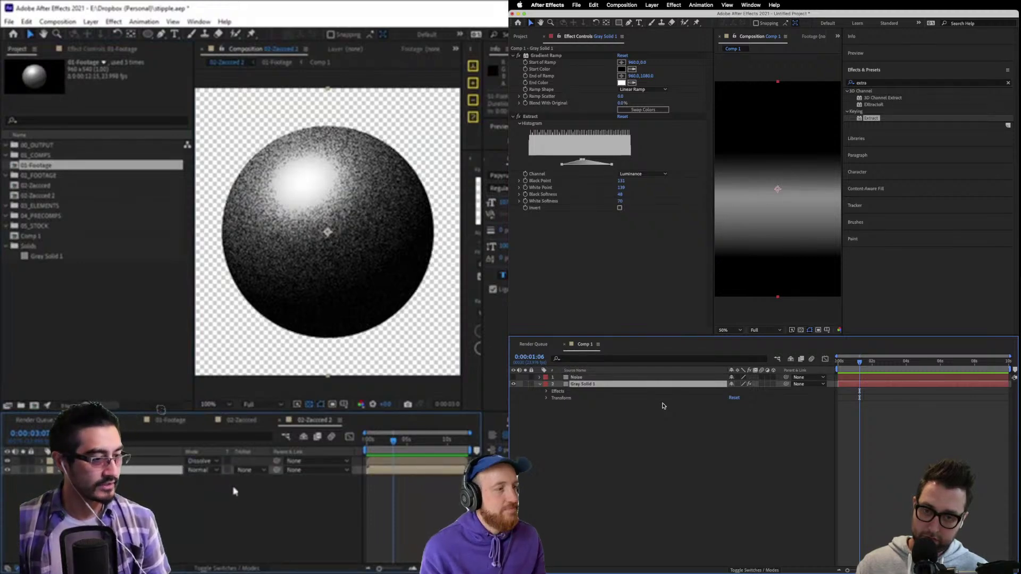
key("ctrl+d")
left_click(93, 48)
right_click(91, 54)
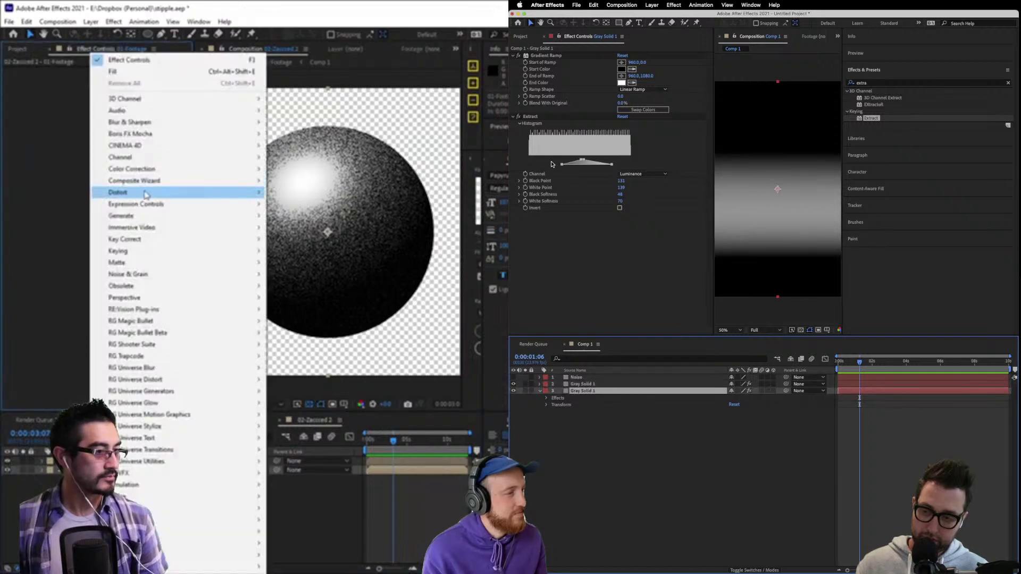
left_click(533, 116)
left_click(69, 218)
key("Delete")
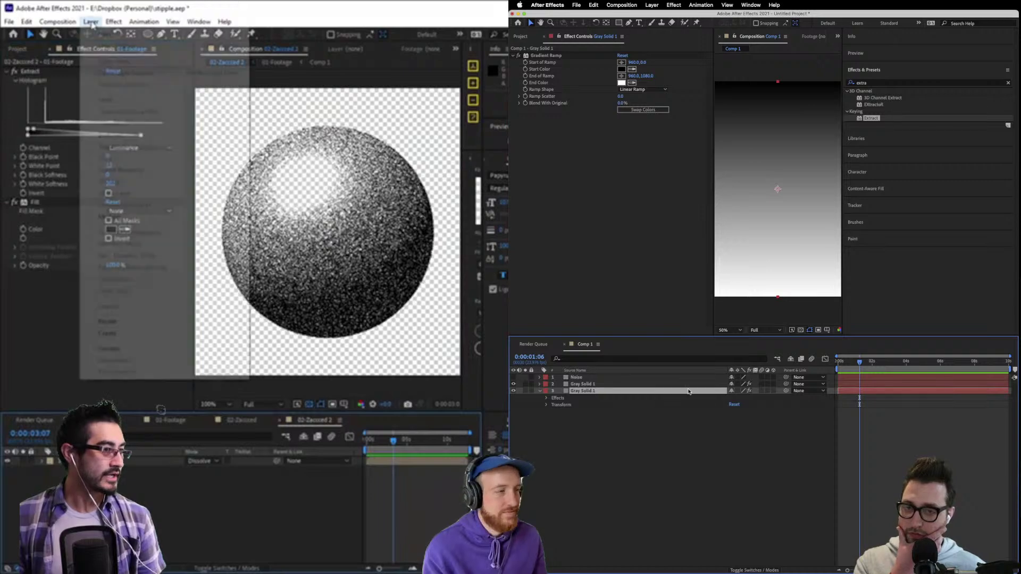
Add Set Matte from the Noise layer's Effects & Masks luminance, then show Noise again.
key("ctrl+space")
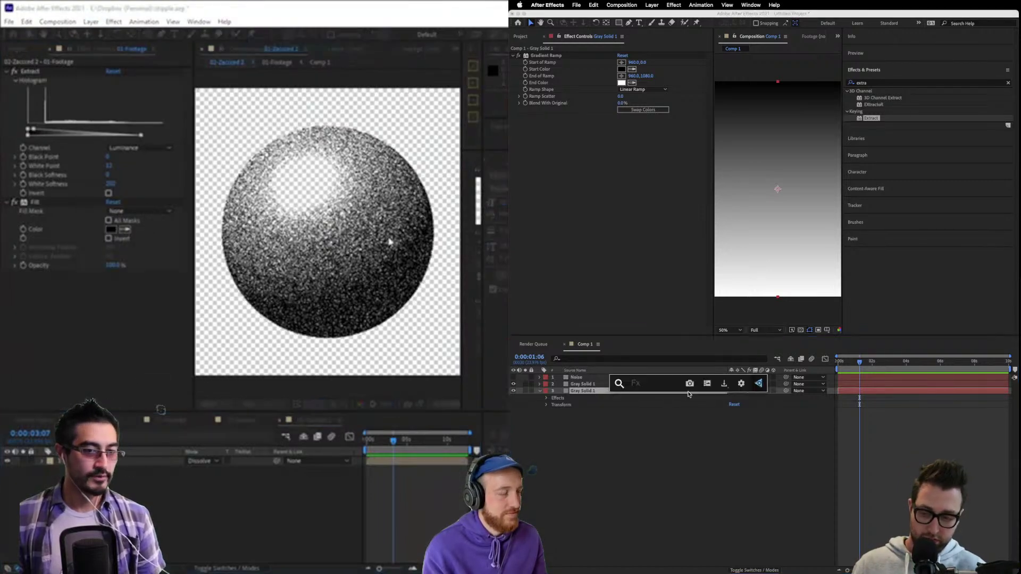
type("fill")
key("Escape")
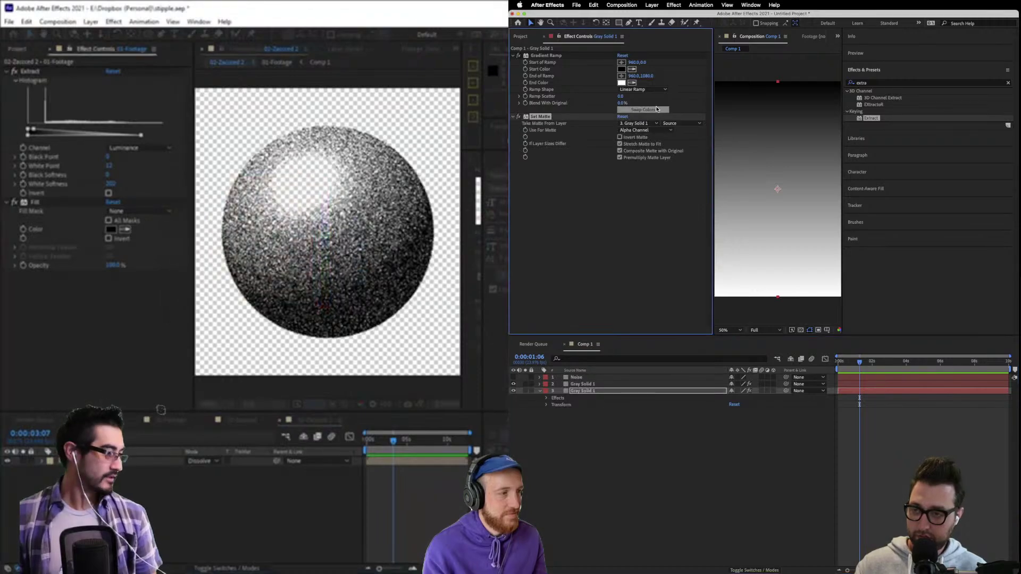
left_click(638, 123)
left_click(638, 143)
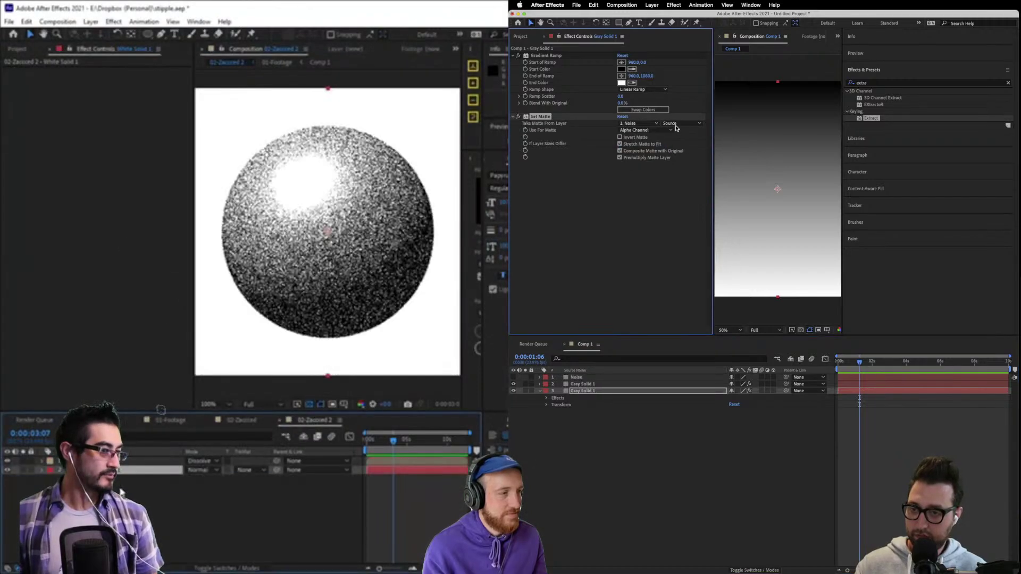
left_click(694, 124)
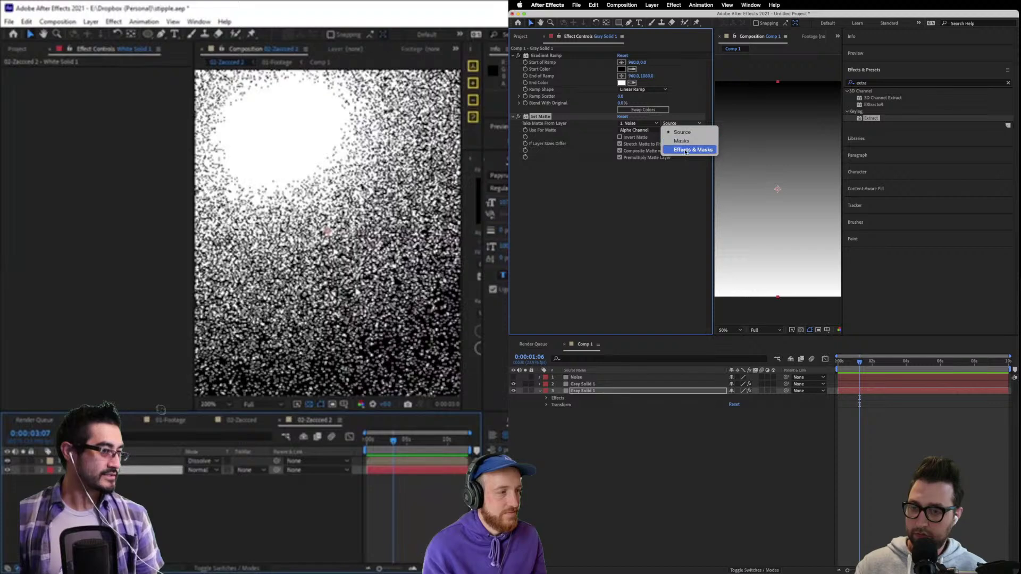
left_click(688, 151)
left_click(646, 131)
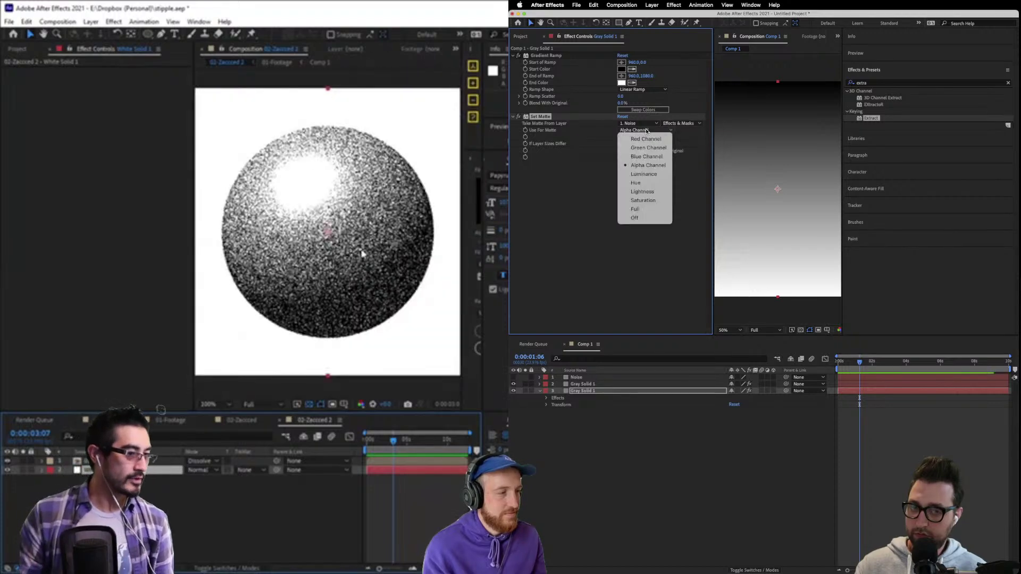
left_click(643, 173)
left_click(587, 378)
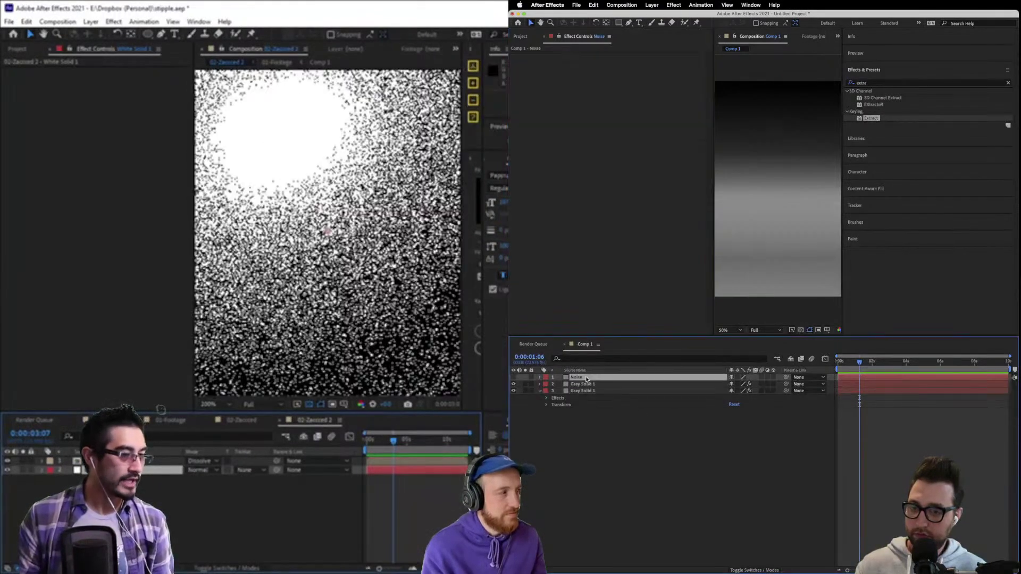
left_click(513, 377)
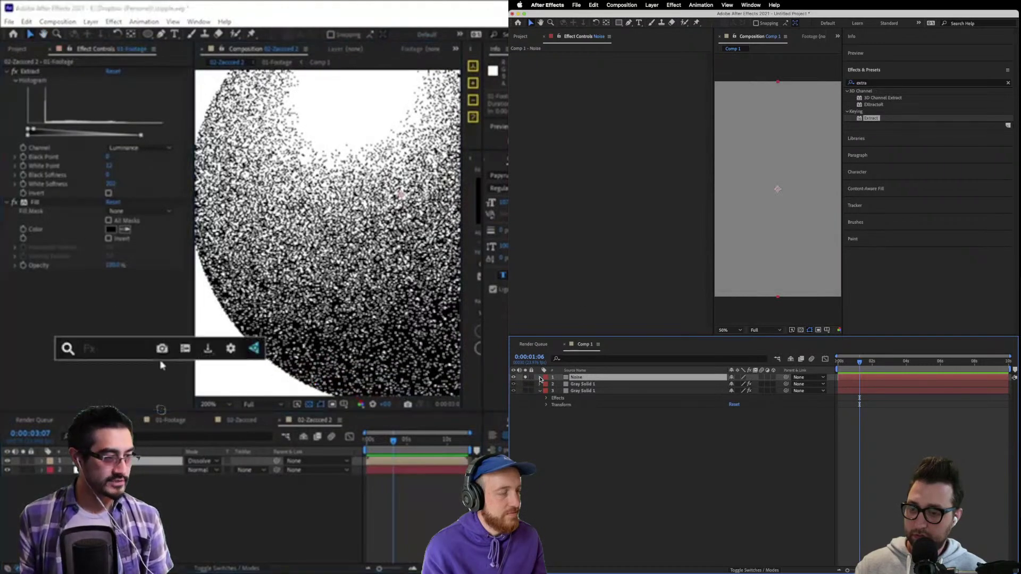
Apply grayscale Noise at 100% amount to the Noise layer and hide it.
double_click(861, 83)
type("noise")
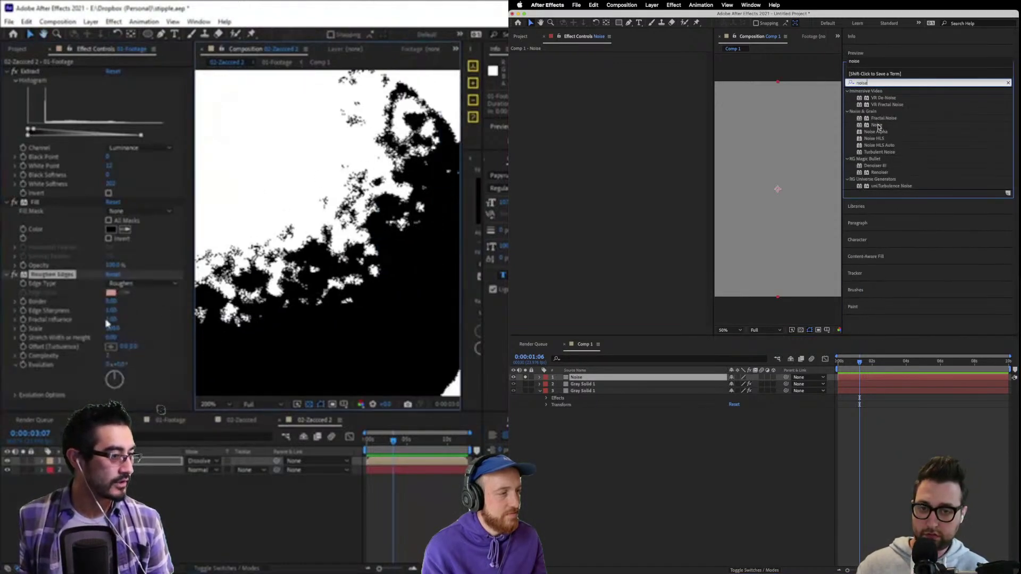
left_click(877, 126)
left_click_drag(876, 125, 584, 378)
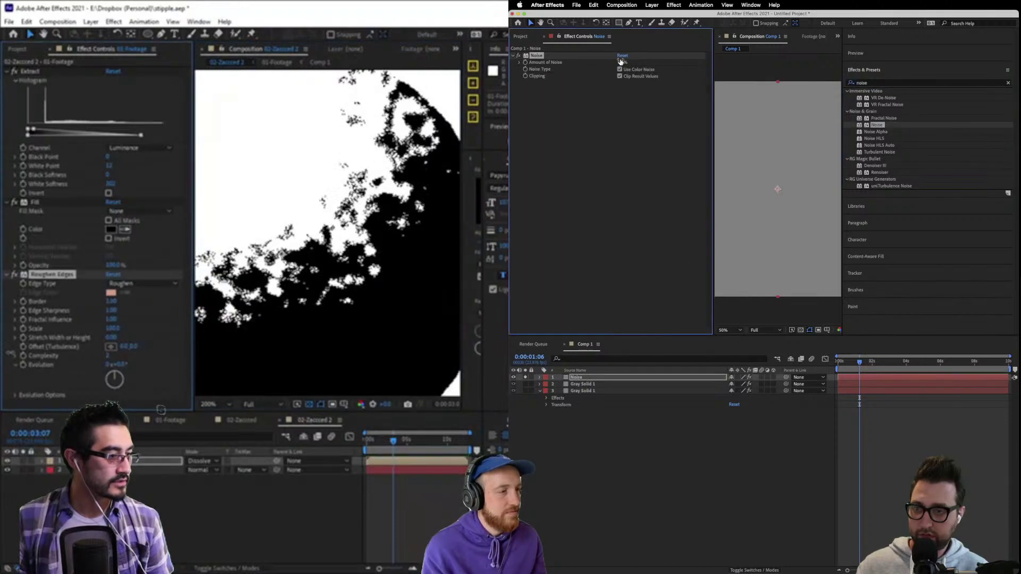
left_click_drag(622, 63, 670, 63)
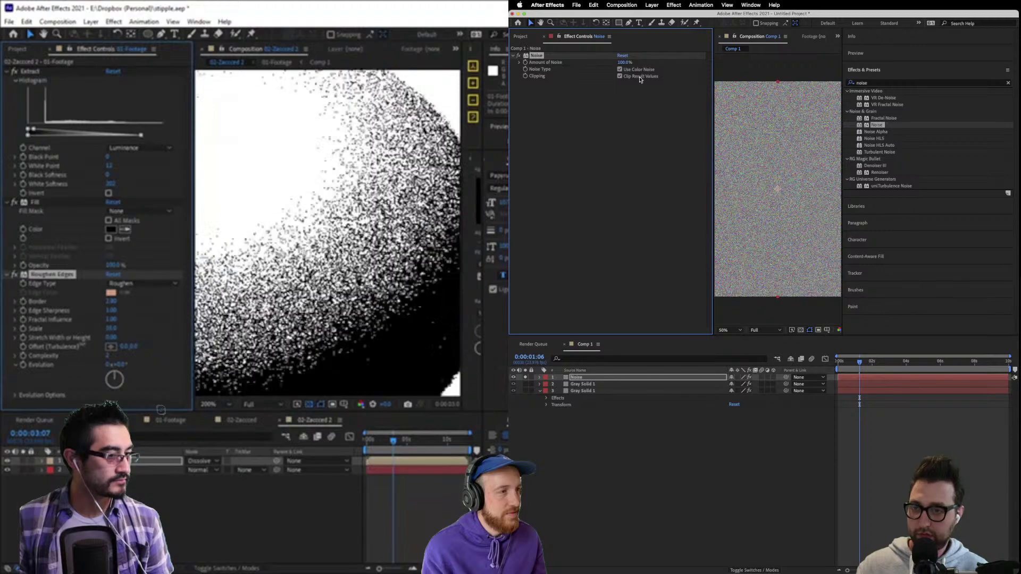
left_click(619, 69)
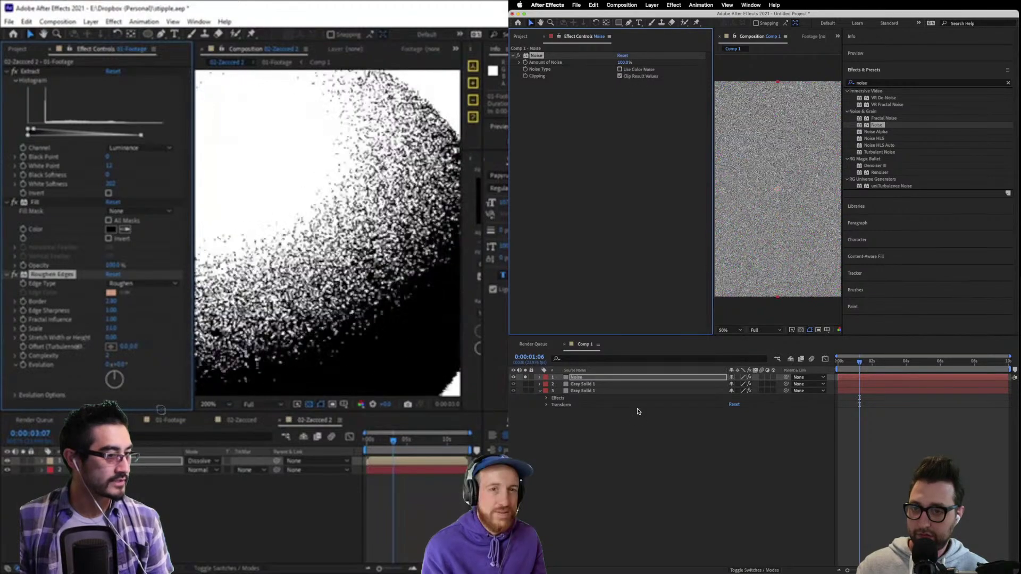
left_click(522, 379)
left_click(513, 377)
left_click(588, 377)
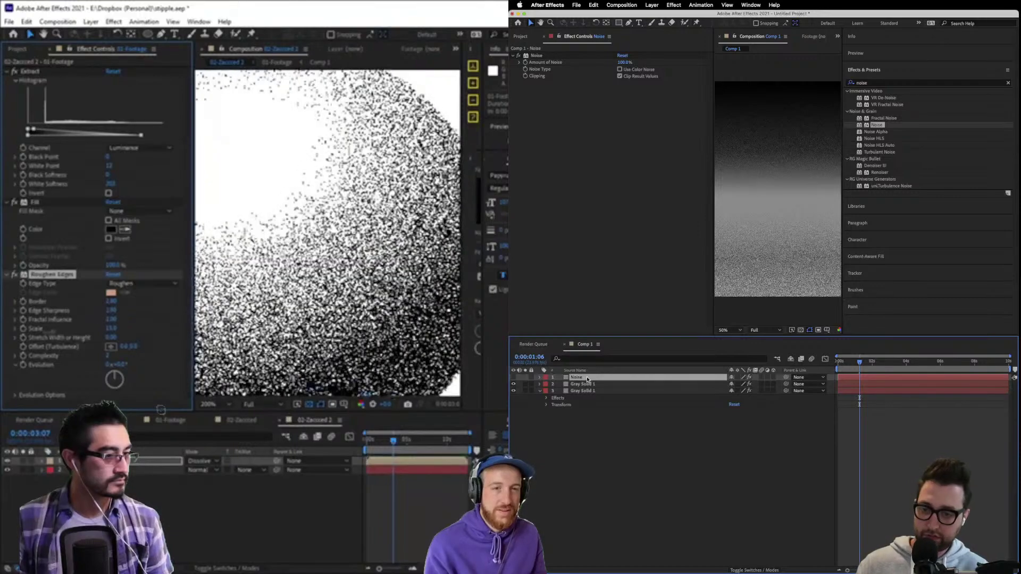
Add Set Matte to Noise, taking the matte from Gray Solid 1's Effects & Masks.
key("ctrl+space")
type("set ma")
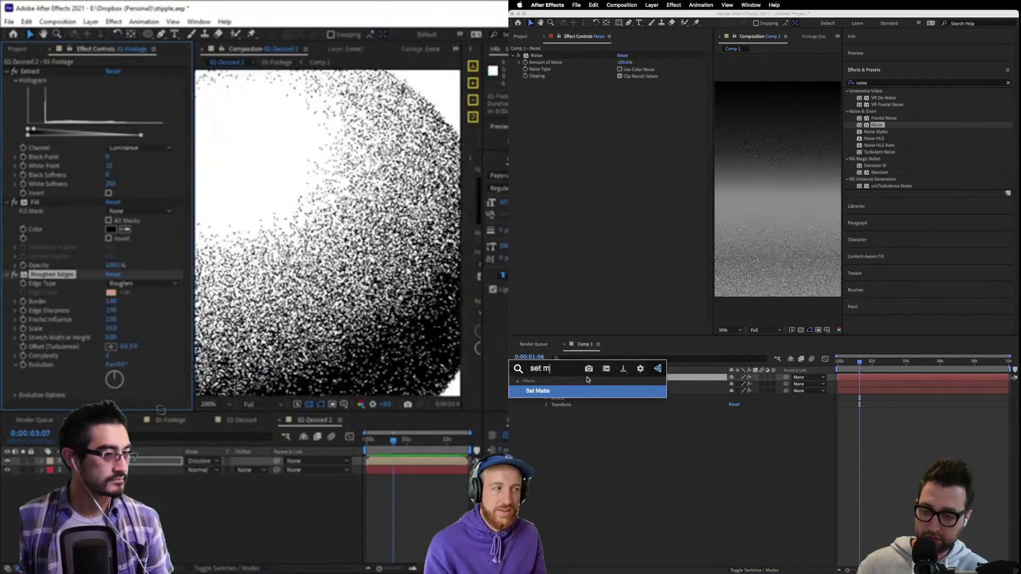
key("Return")
left_click(642, 90)
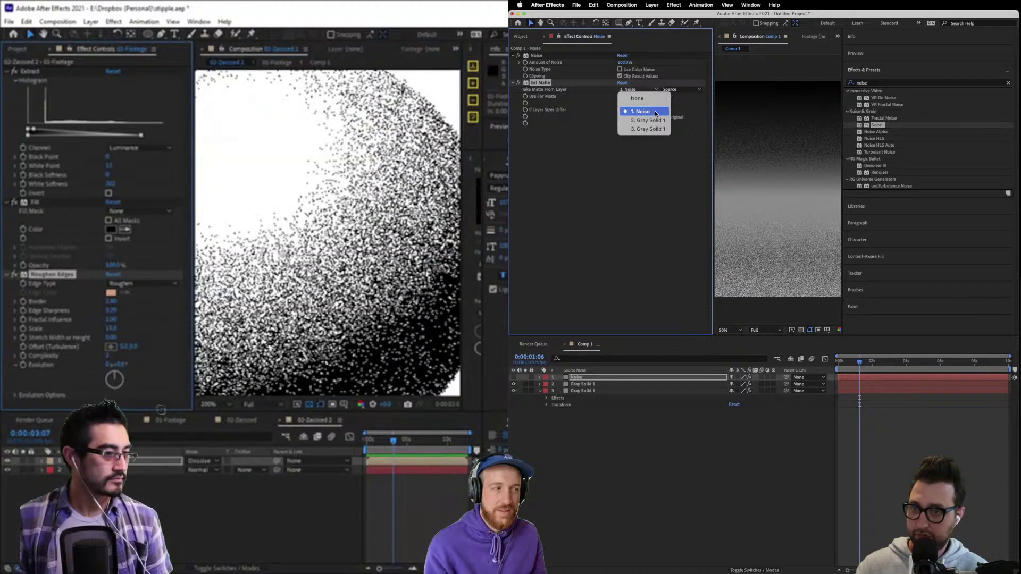
left_click(638, 114)
left_click(674, 90)
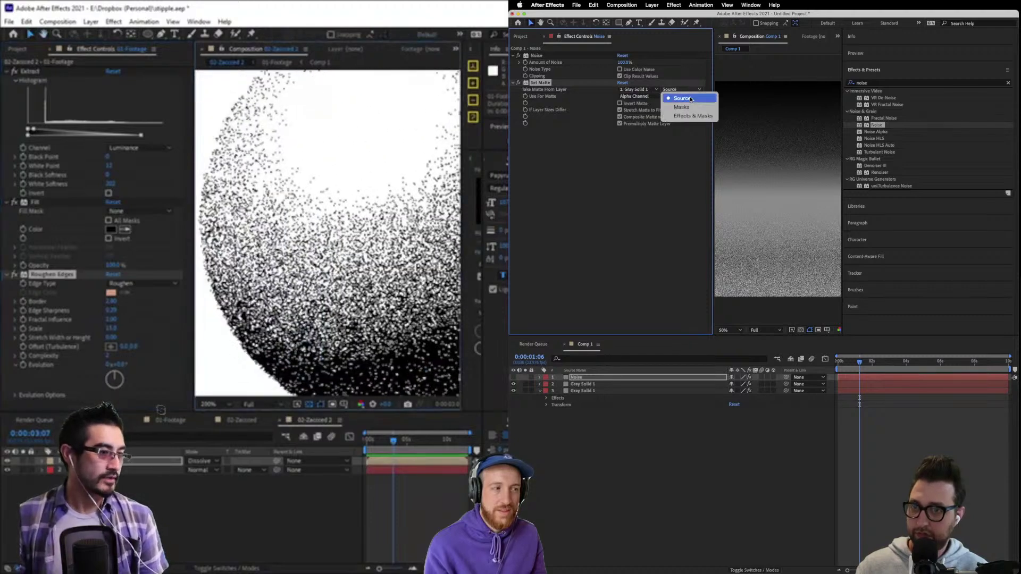
left_click(687, 116)
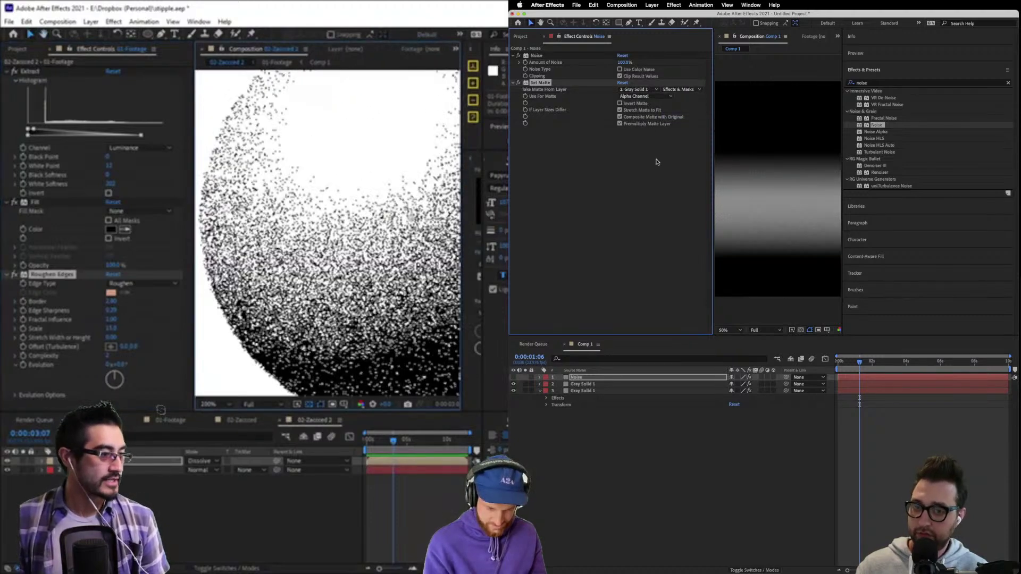
Test inverting and toggling Set Matte on the bottom Gray Solid 1, then solo the middle one.
left_click(579, 392)
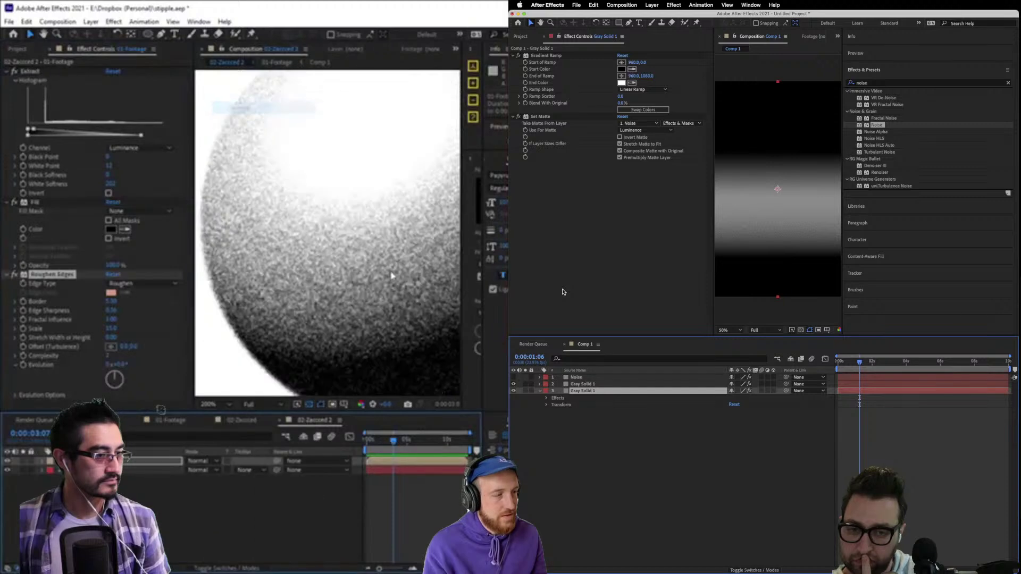
left_click(628, 137)
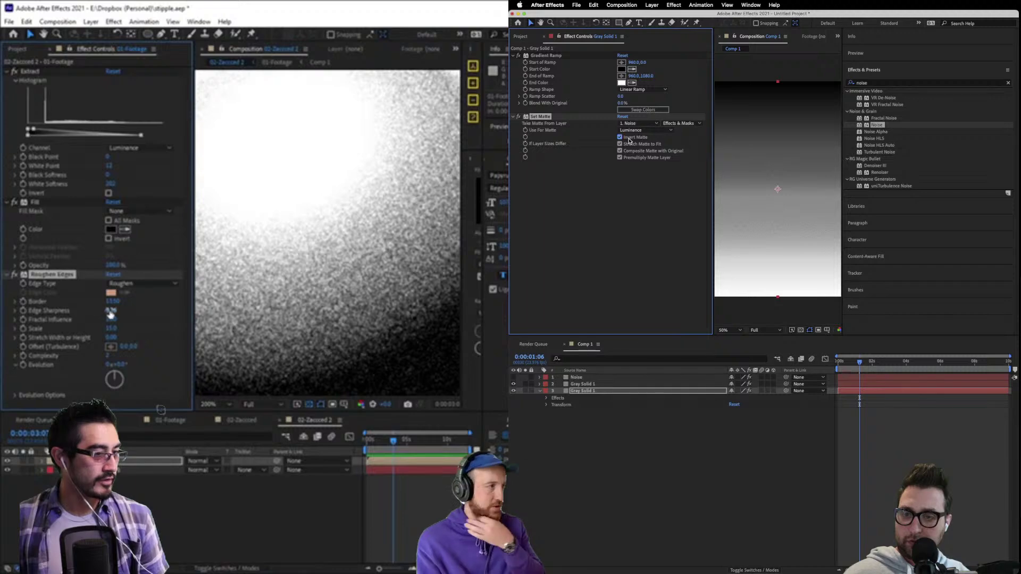
left_click(629, 139)
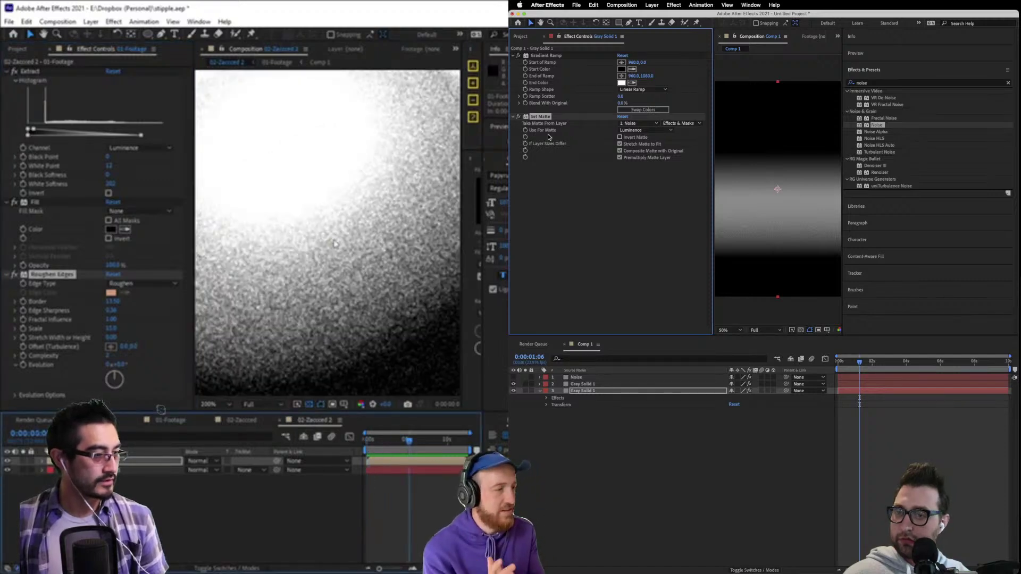
left_click(518, 117)
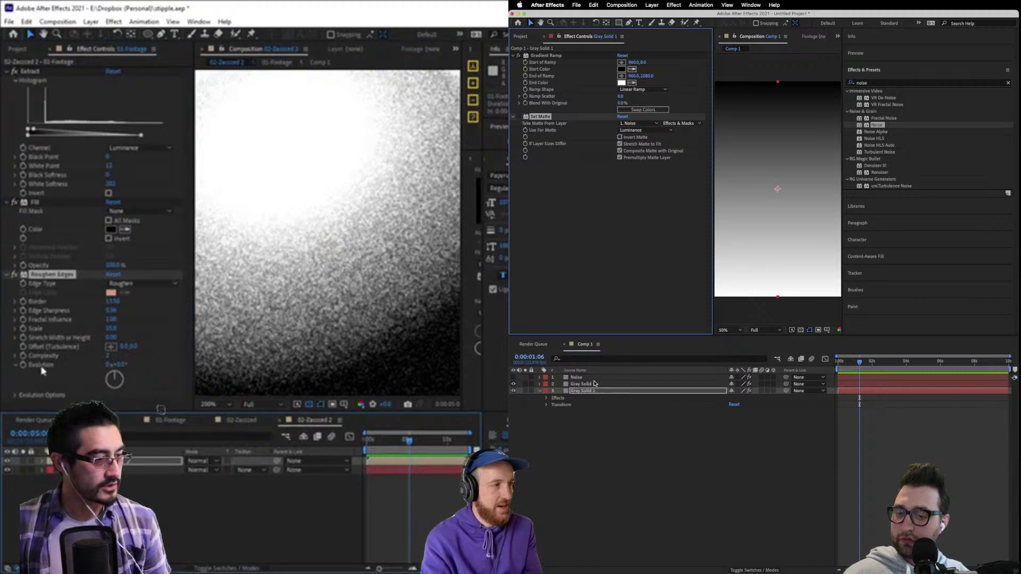
left_click(581, 392)
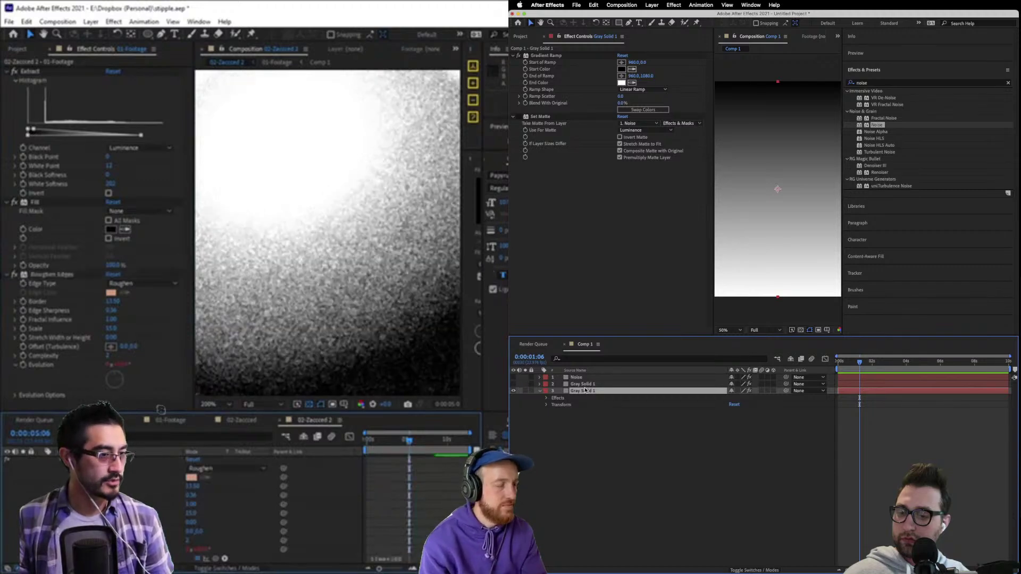
left_click(519, 116)
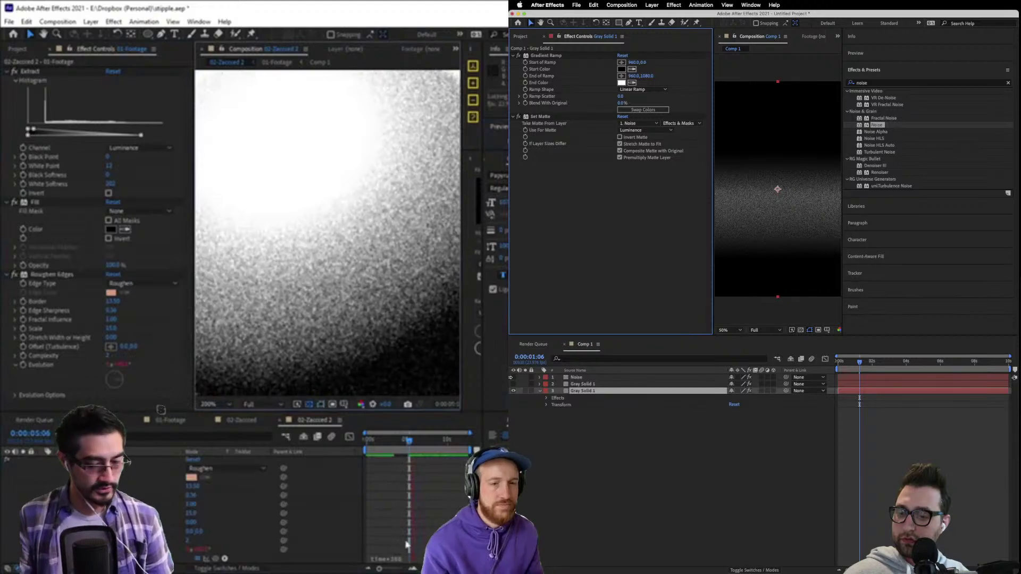
left_click(513, 384)
left_click(526, 384)
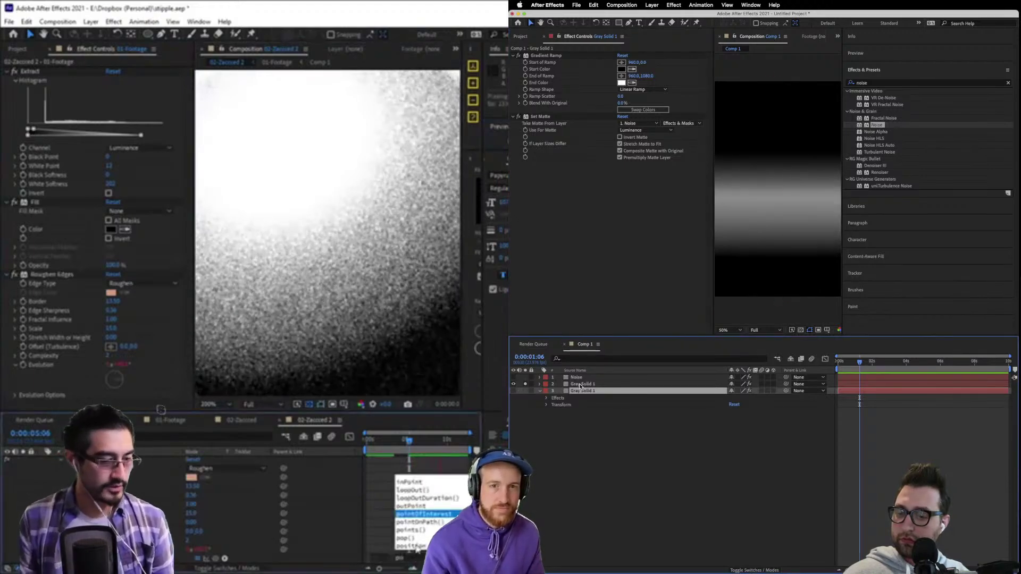
left_click(580, 383)
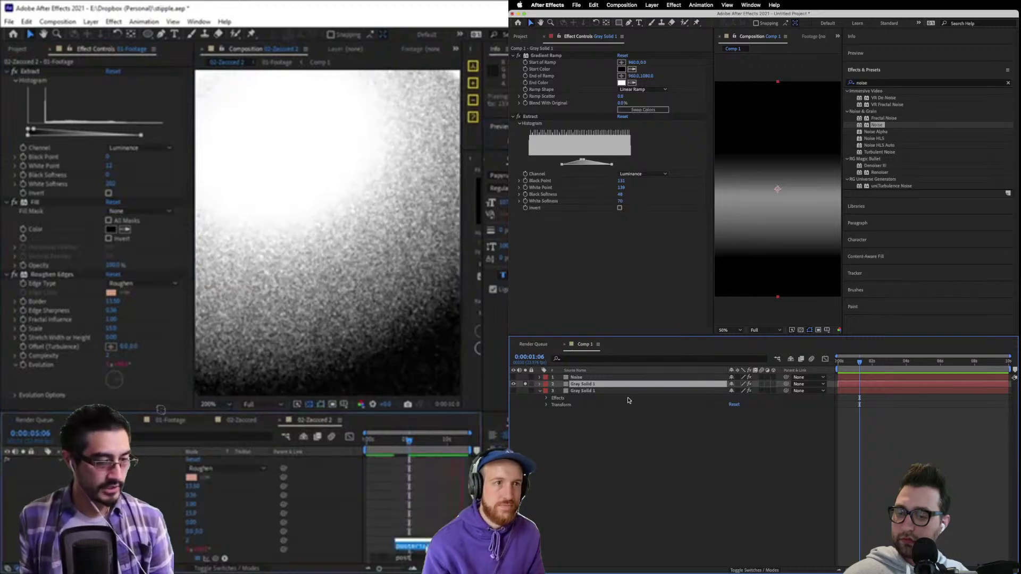
Apply Set Matte to the middle Gray Solid 1, taking its matte from the Noise layer.
key("ctrl+space")
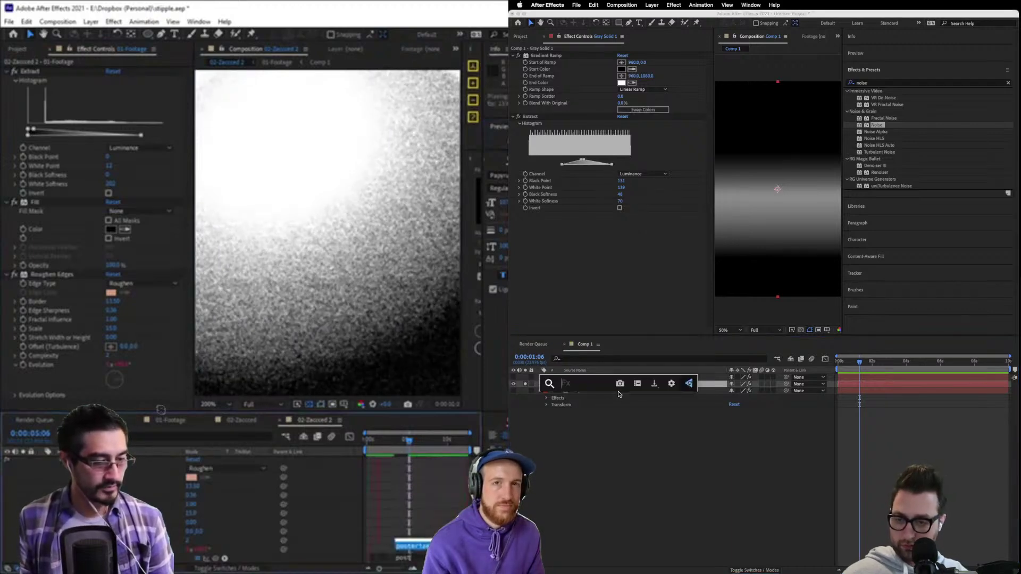
type("set")
key("Down")
key("Return")
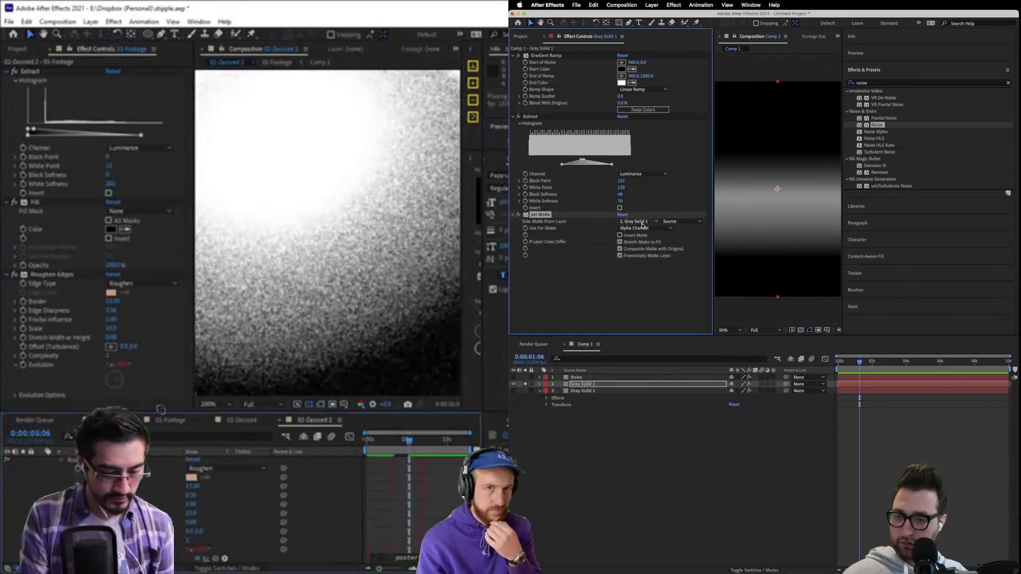
left_click(647, 223)
left_click(675, 234)
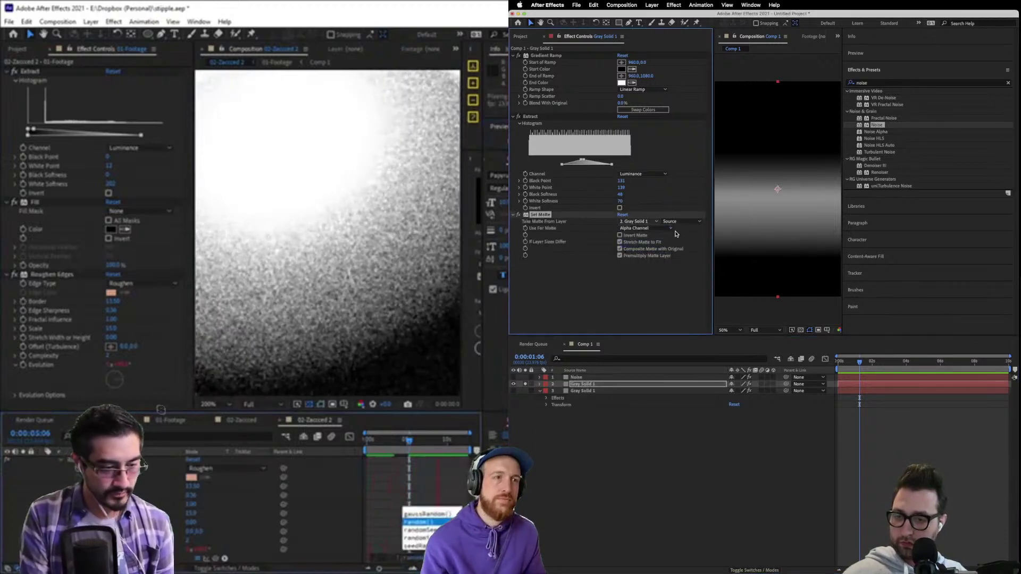
left_click(674, 223)
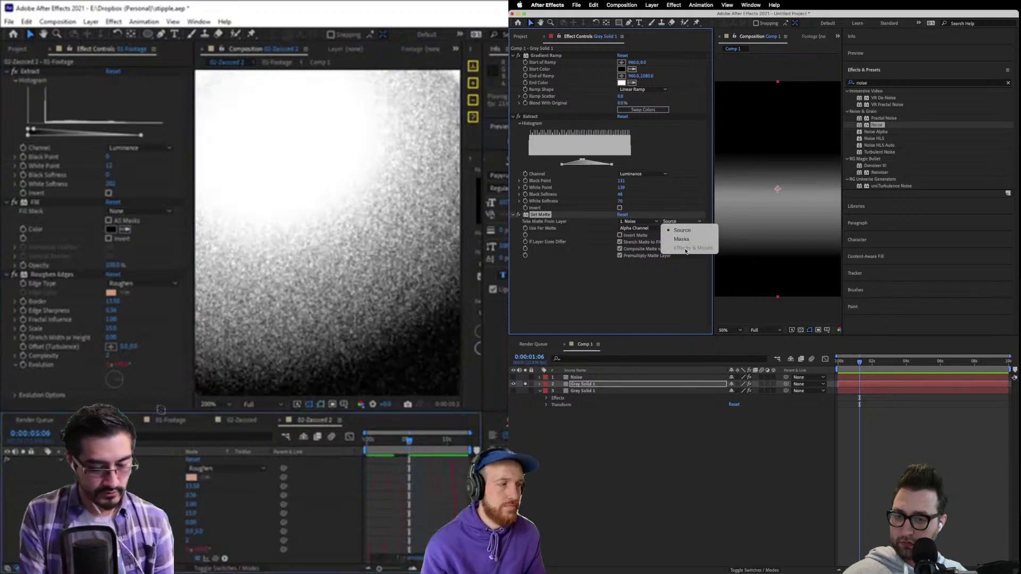
left_click(630, 222)
left_click(673, 223)
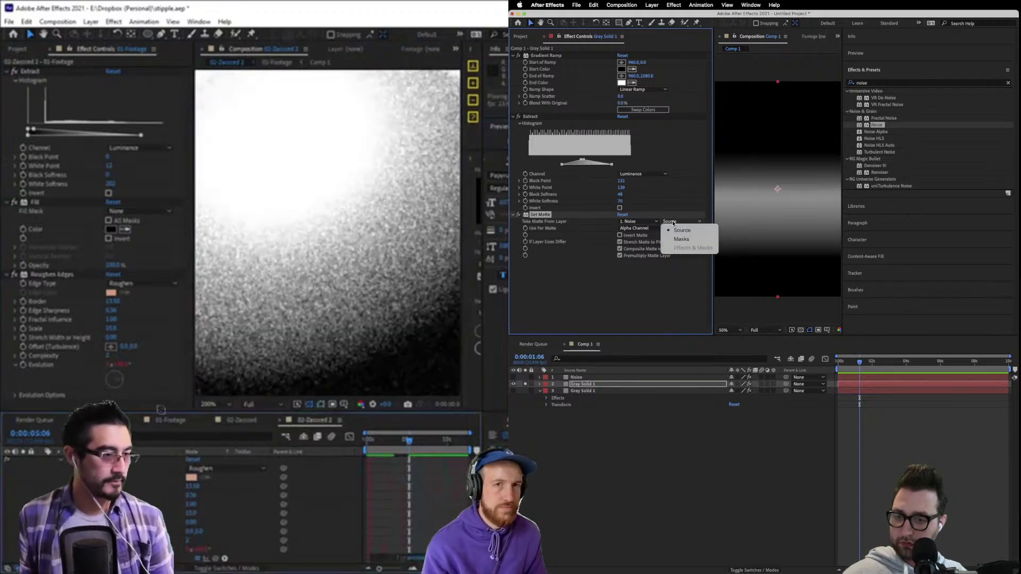
left_click(576, 241)
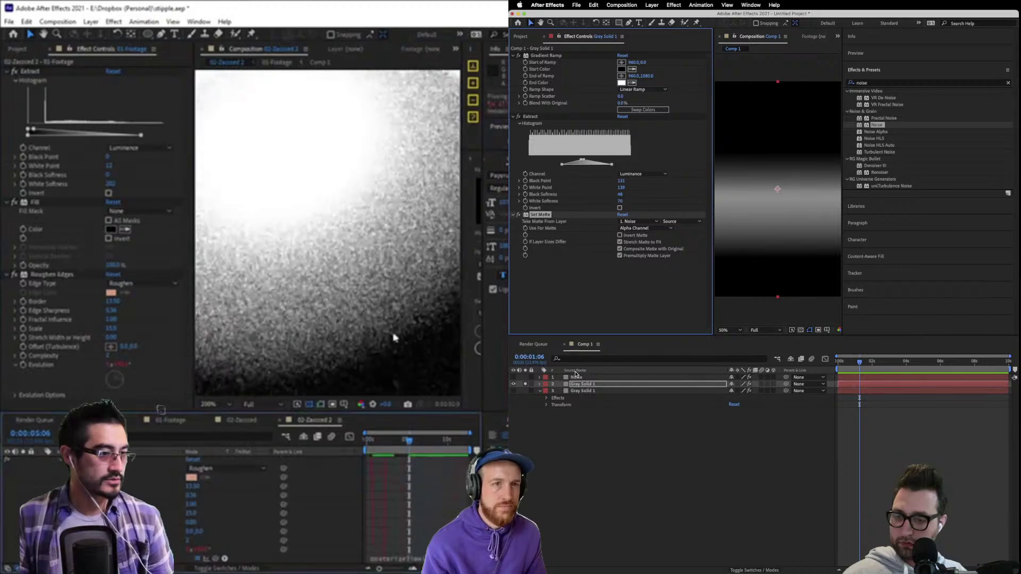
left_click(577, 377)
left_click(584, 384)
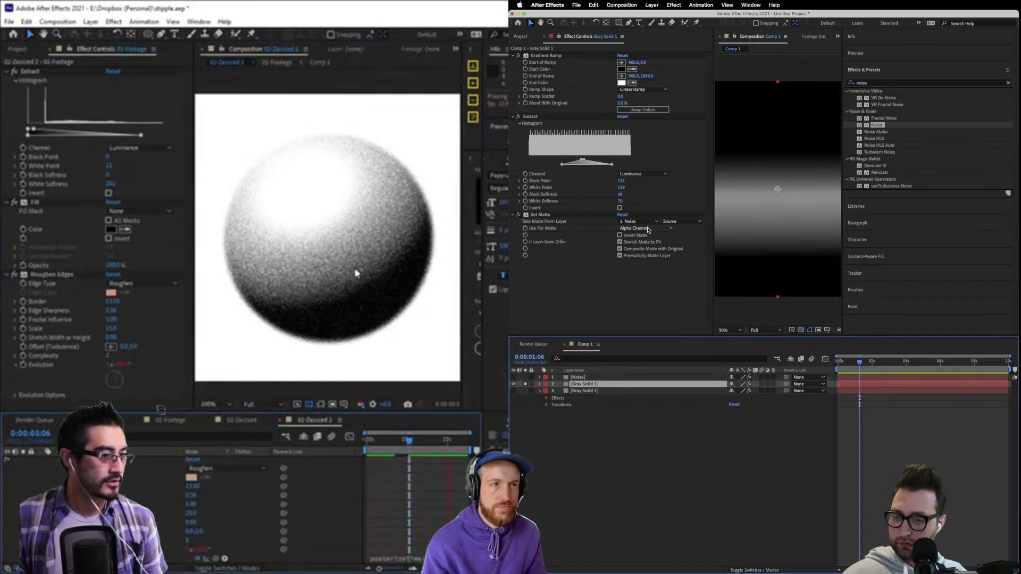
Delete the Set Matte effect from the Noise layer.
left_click(678, 222)
left_click(564, 424)
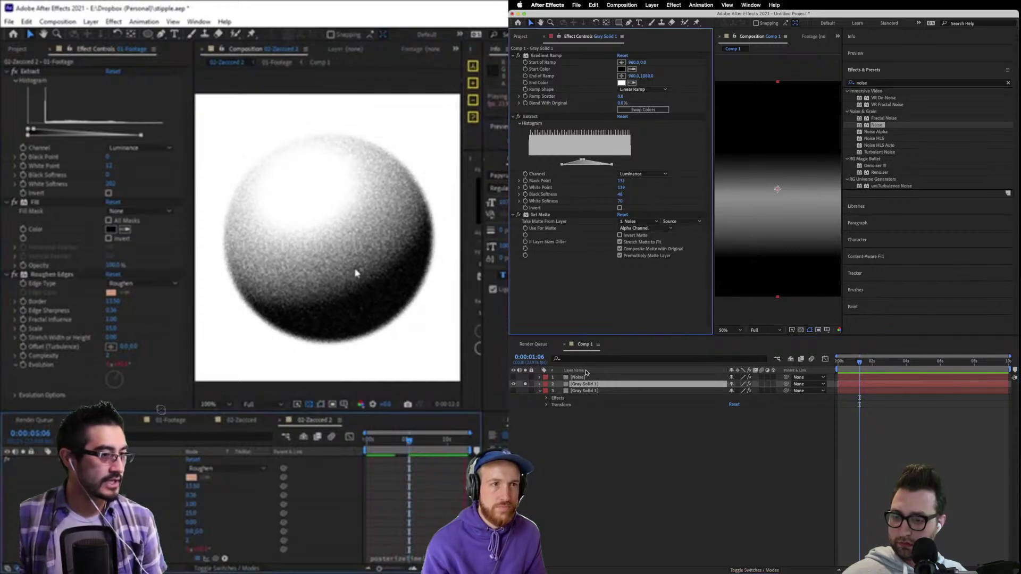
left_click(585, 377)
left_click(541, 82)
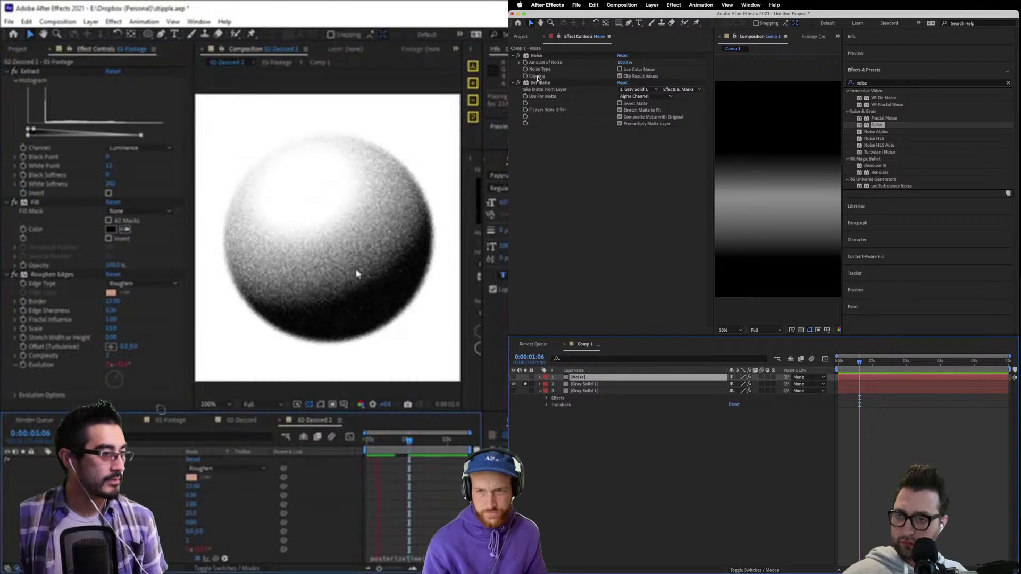
key("Delete")
left_click(5, 203)
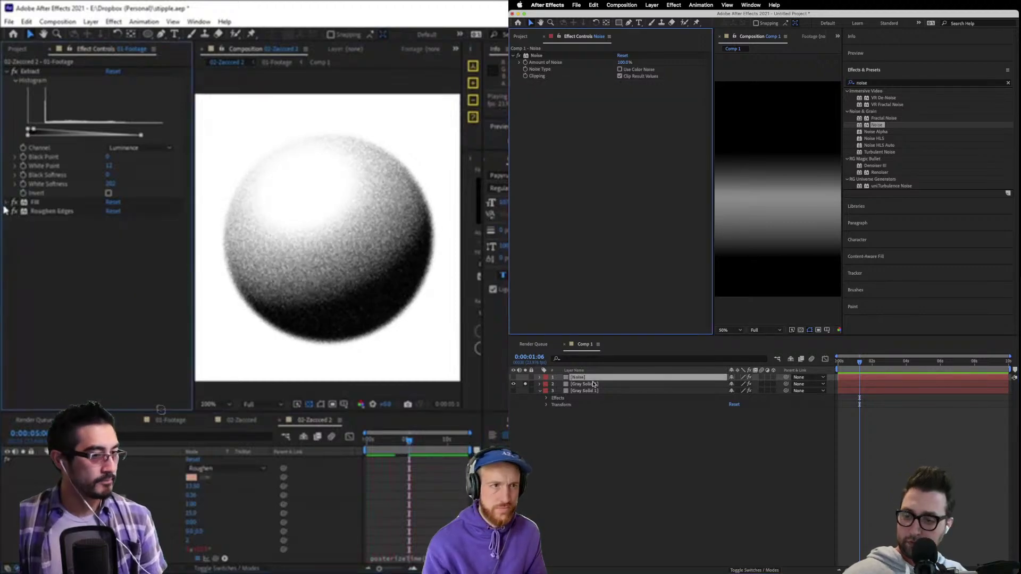
left_click(590, 384)
Set Gray Solid 1's matte to Noise's Effects & Masks luminance and show the gradient solid.
left_click(674, 223)
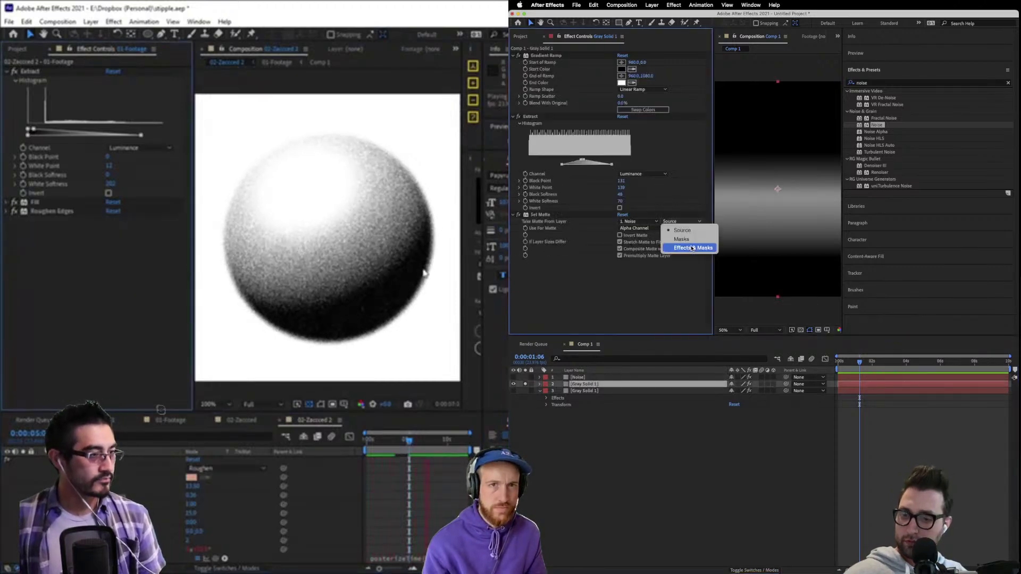
left_click(691, 248)
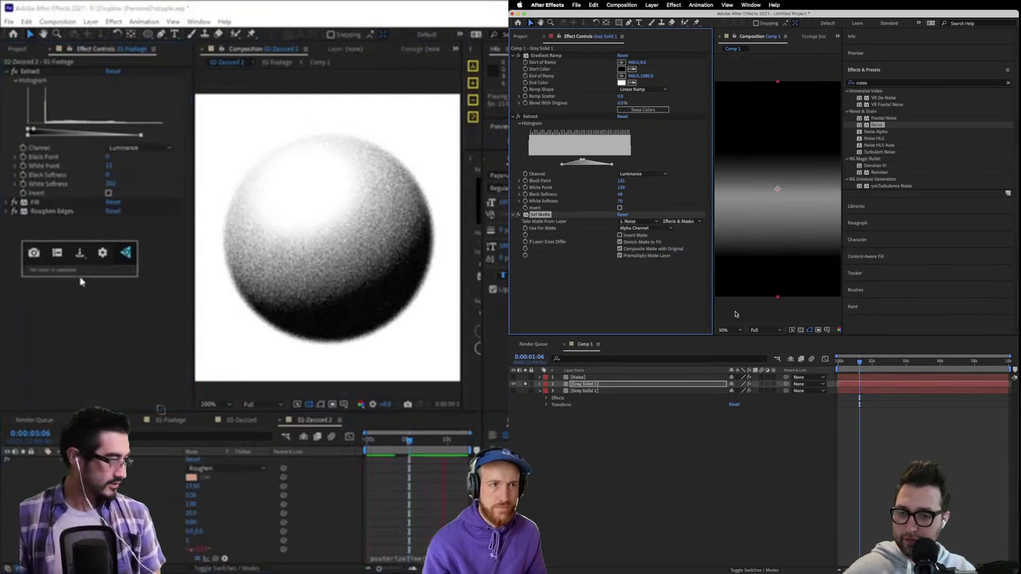
left_click(640, 229)
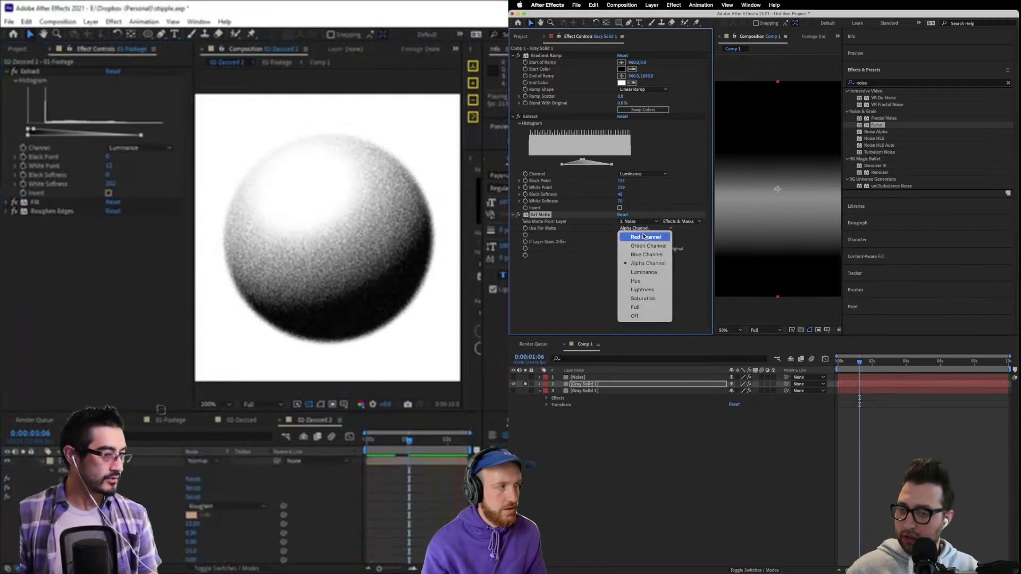
left_click(647, 274)
type("set")
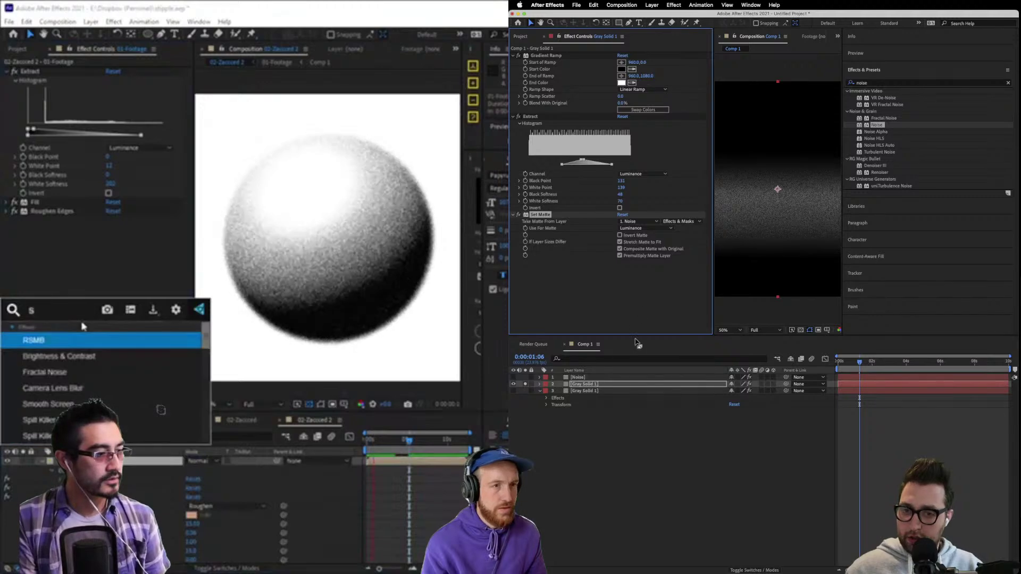
left_click(523, 385)
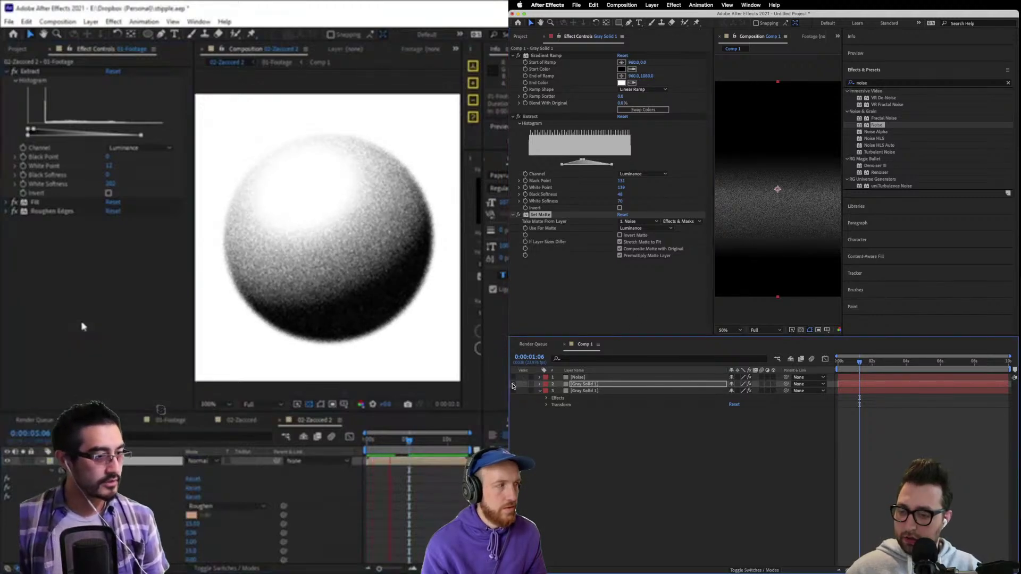
left_click(513, 384)
left_click(513, 390)
left_click(585, 391)
scroll(396, 323, "up", 1)
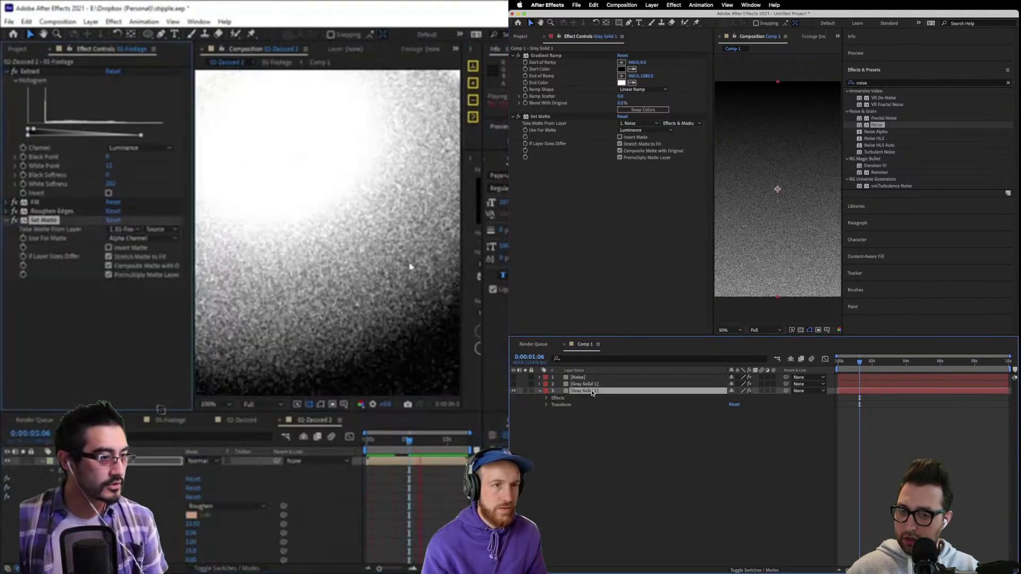
Delete the Set Matte effect from the gradient solid (Gray Solid 1).
left_click_drag(441, 237, 299, 210)
left_click(537, 119)
key("Delete")
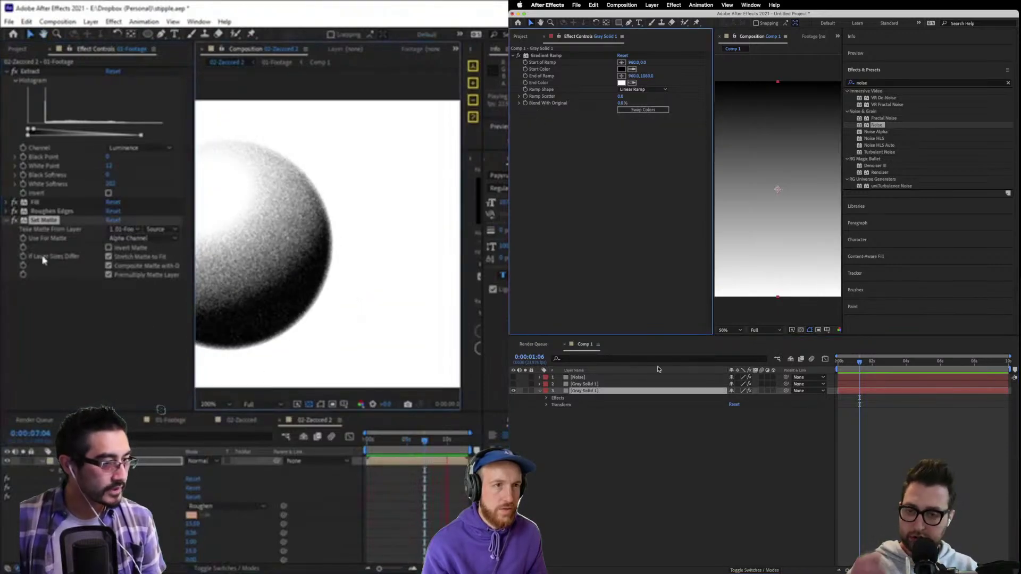
Turn layer 2 back on and set Gray Solid 1's track matte to Alpha Inverted Matte.
left_click(513, 384)
left_click(15, 221)
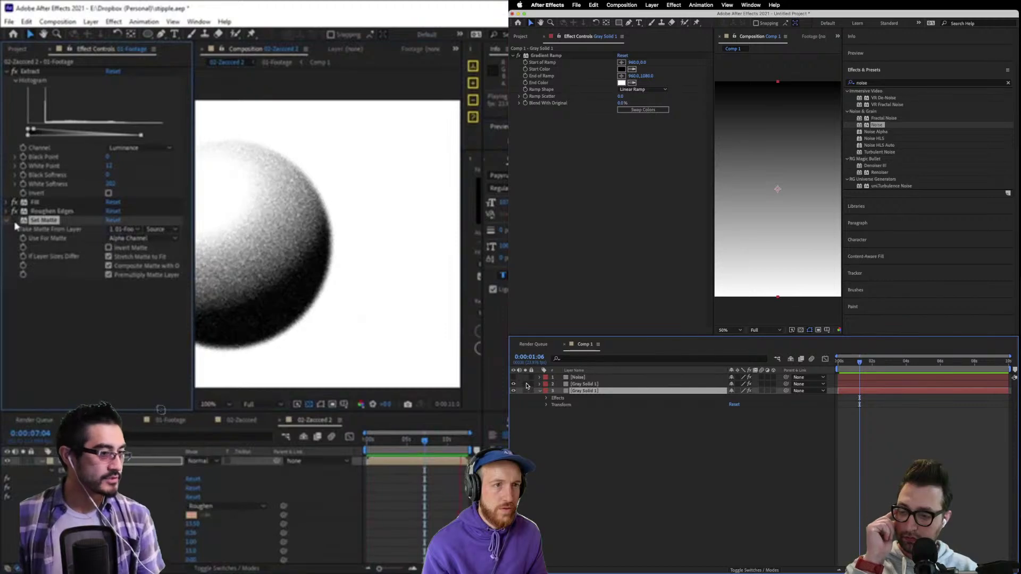
key("Delete")
key("comma")
key("comma")
key("comma")
key("comma")
key("comma")
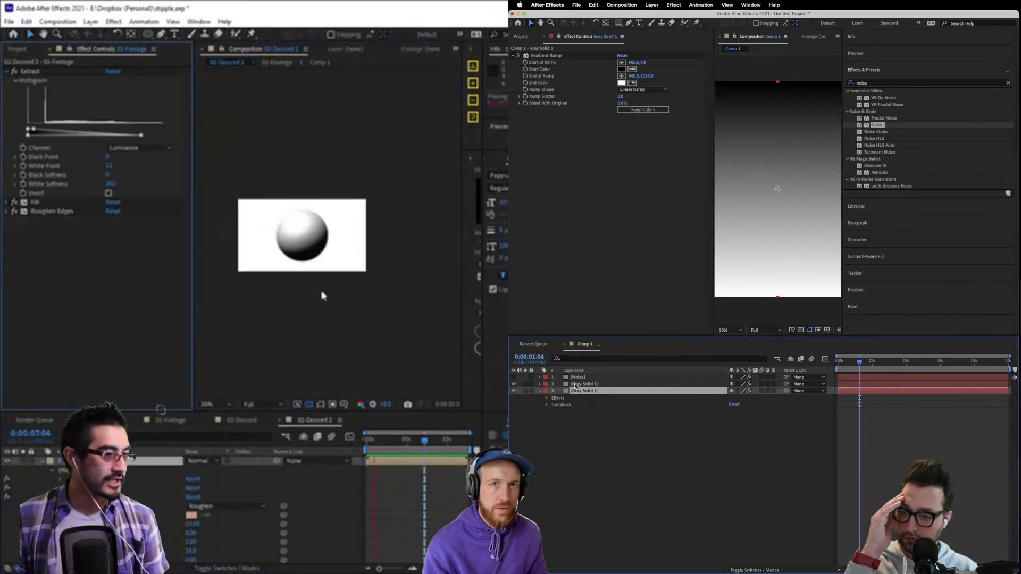
key("period")
key("period")
key("period")
left_click(296, 240)
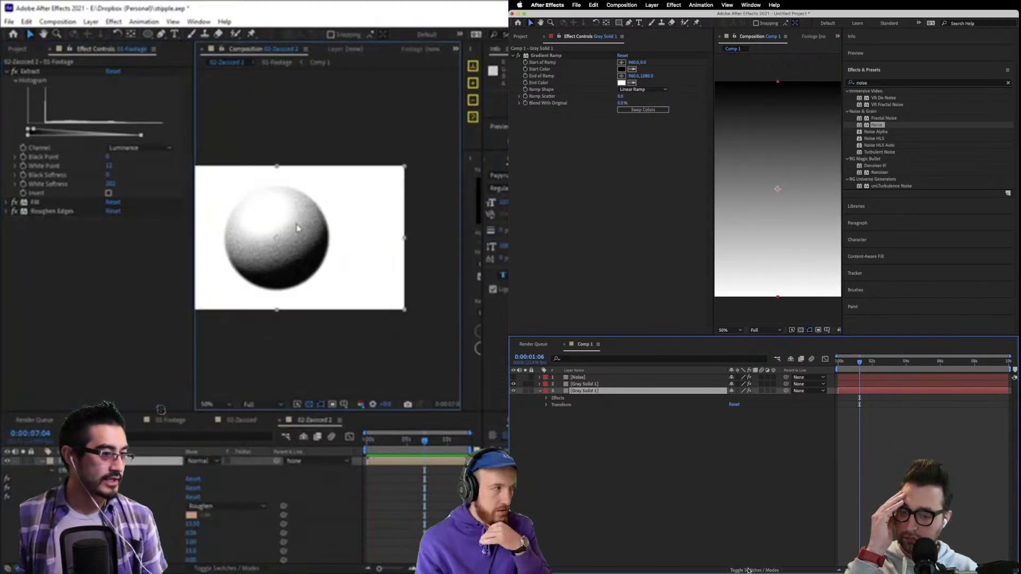
left_click(748, 570)
scroll(319, 234, "up", 3)
left_click(779, 391)
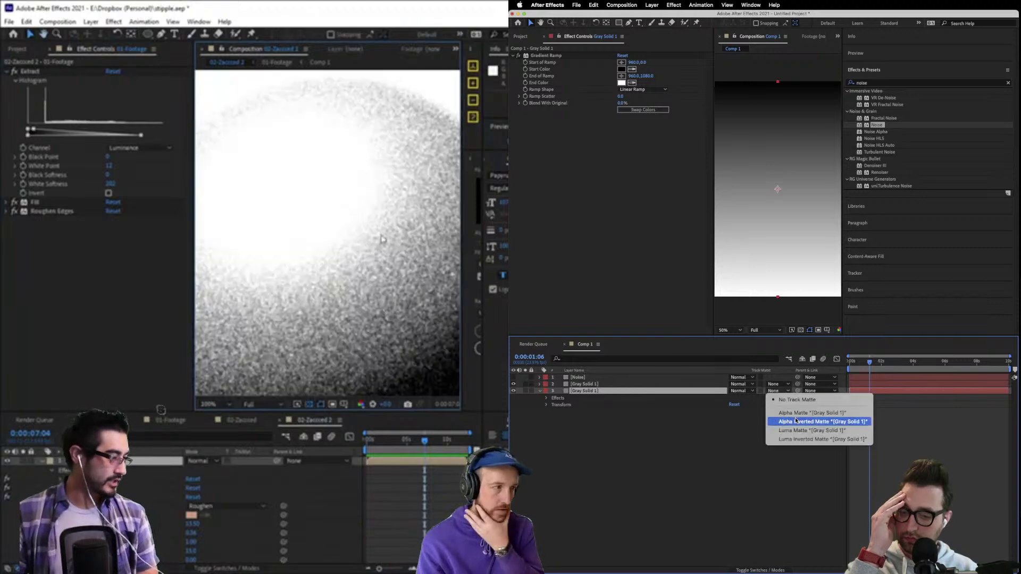
left_click(796, 421)
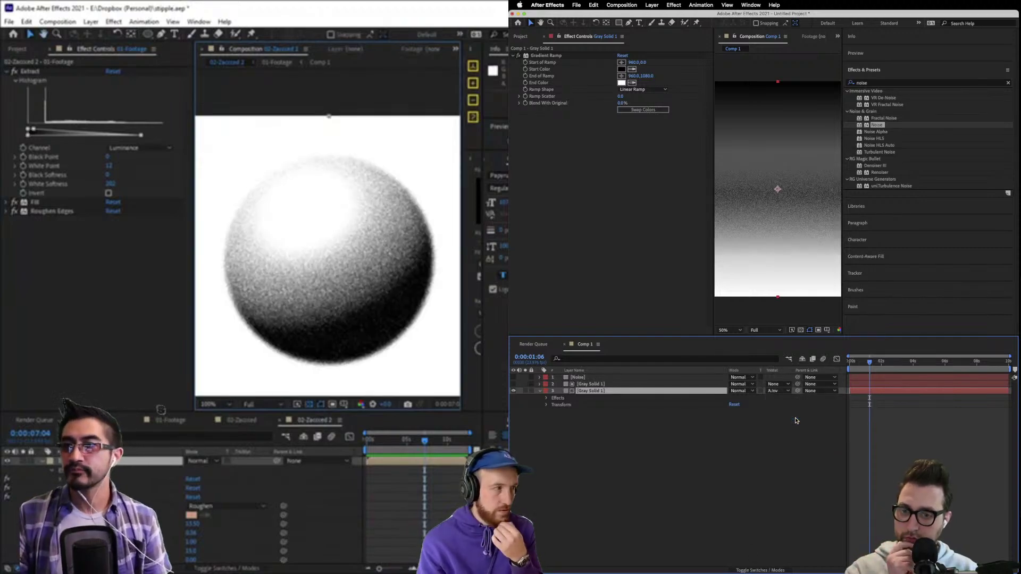
Lower layer 2's Extract black point to 68, then further to 46.
left_click(610, 384)
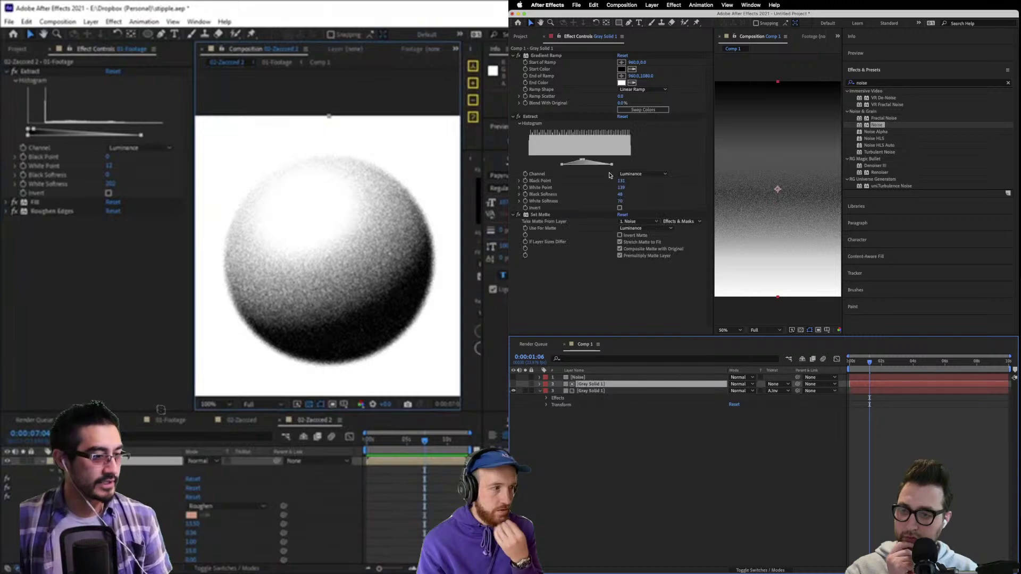
left_click(242, 420)
left_click_drag(581, 161, 546, 161)
left_click(180, 424)
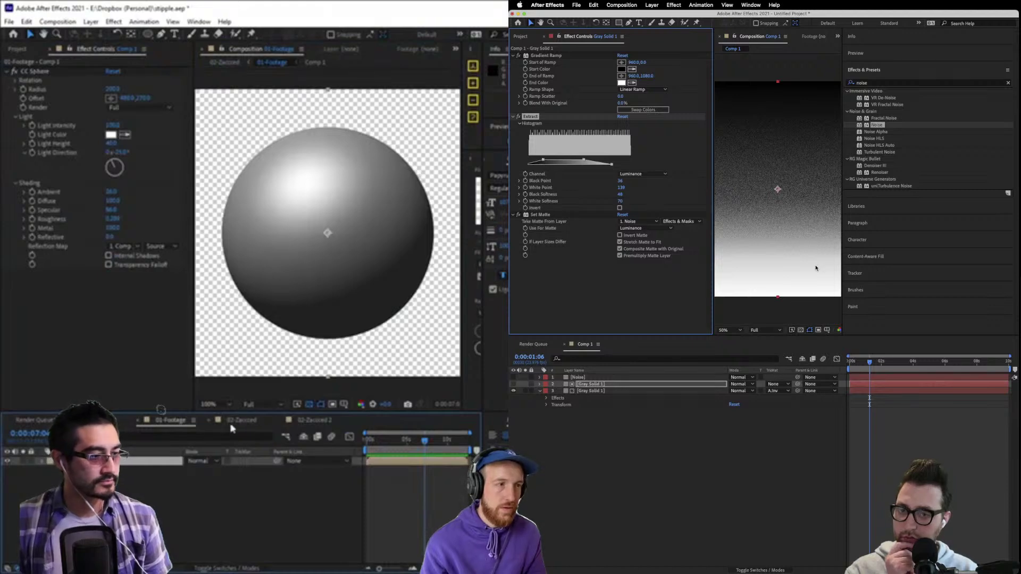
Try Renoiser on the Noise layer with grain amount 200, then remove it.
scroll(816, 268, "down", 2)
key("comma")
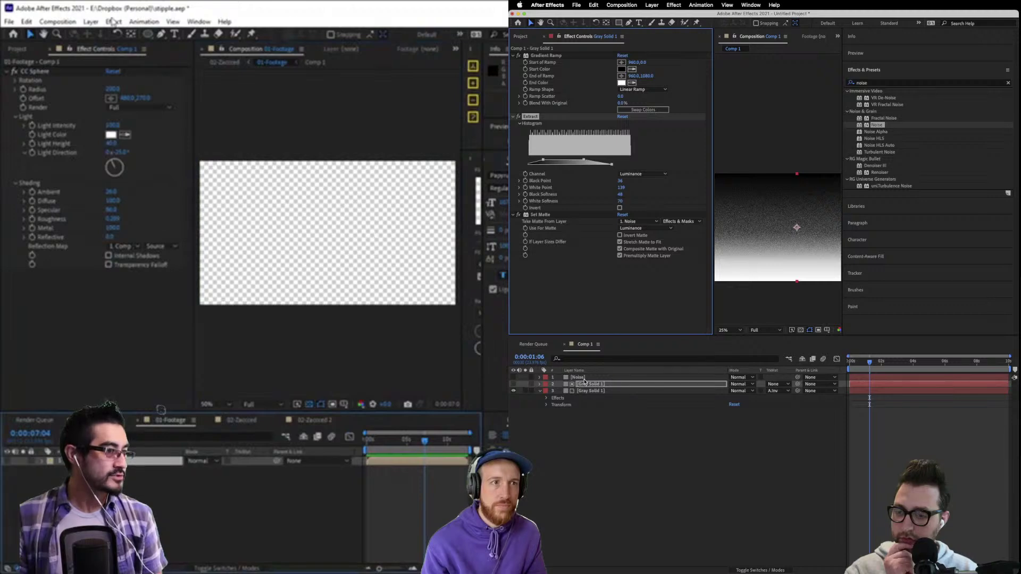
left_click(90, 22)
left_click(580, 377)
mouse_move(105, 35)
left_click(553, 54)
left_click(385, 322)
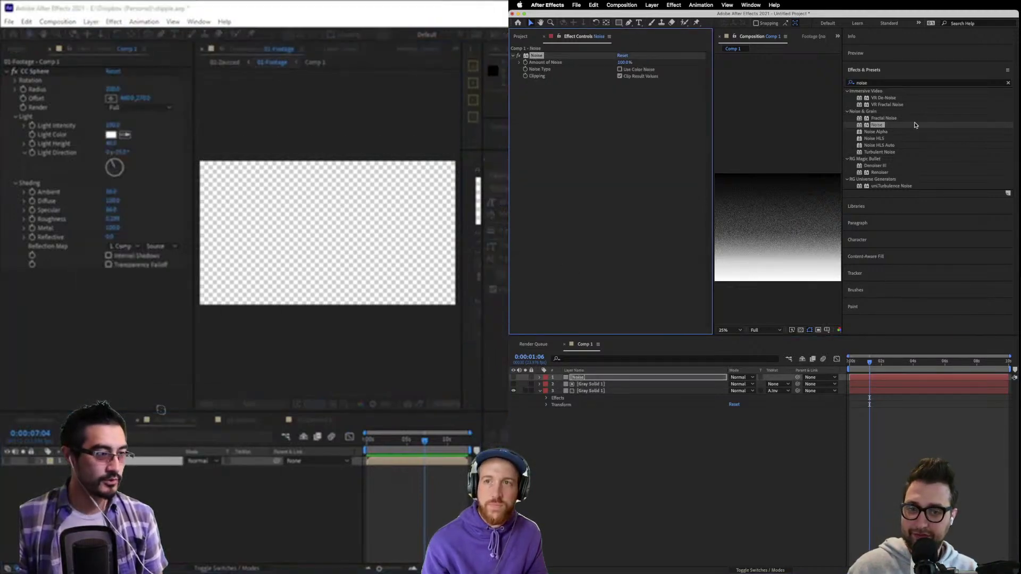
key("ctrl+space")
left_click_drag(879, 172, 526, 80)
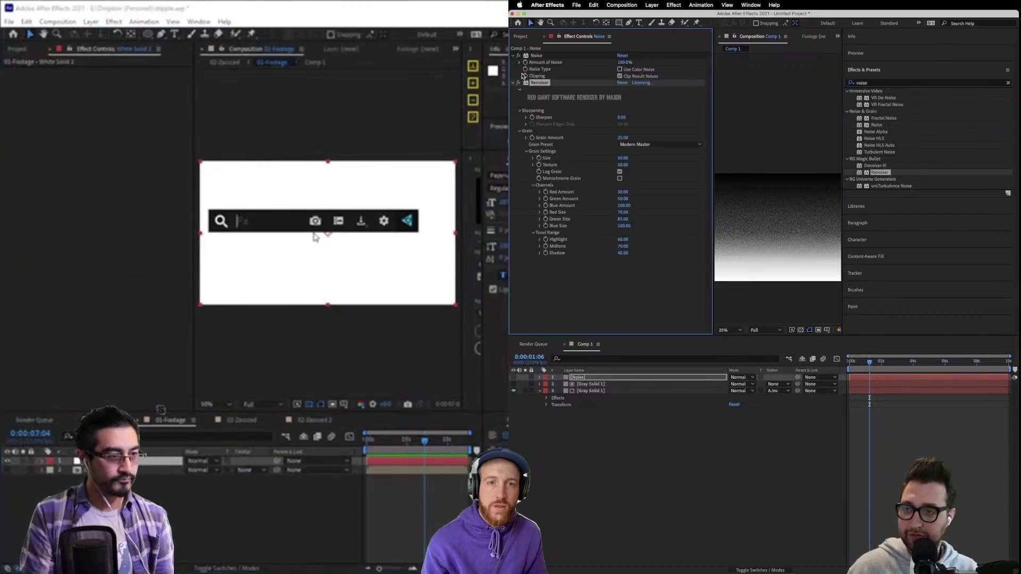
type("mir")
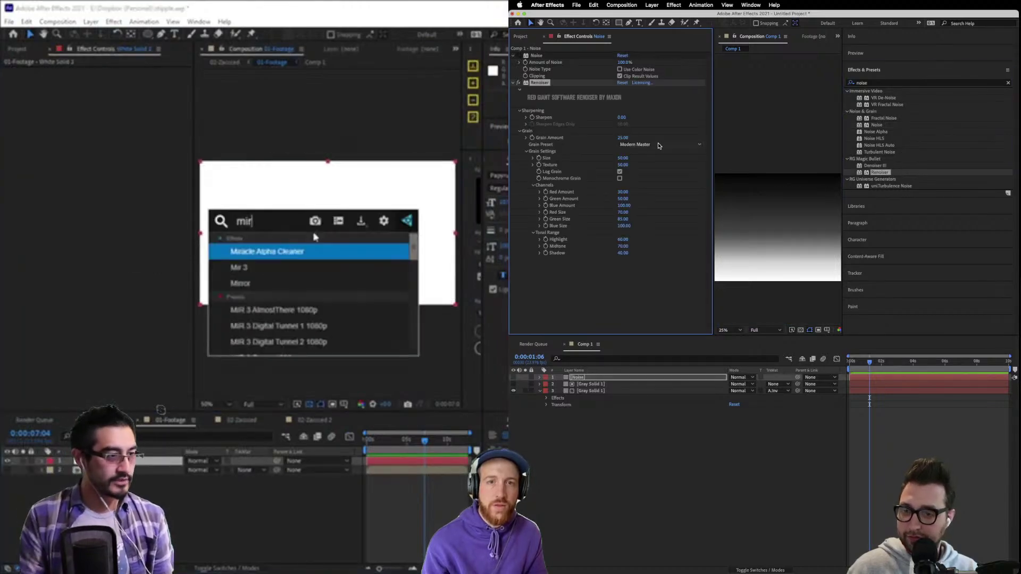
key("Down")
key("Return")
left_click_drag(623, 137, 886, 149)
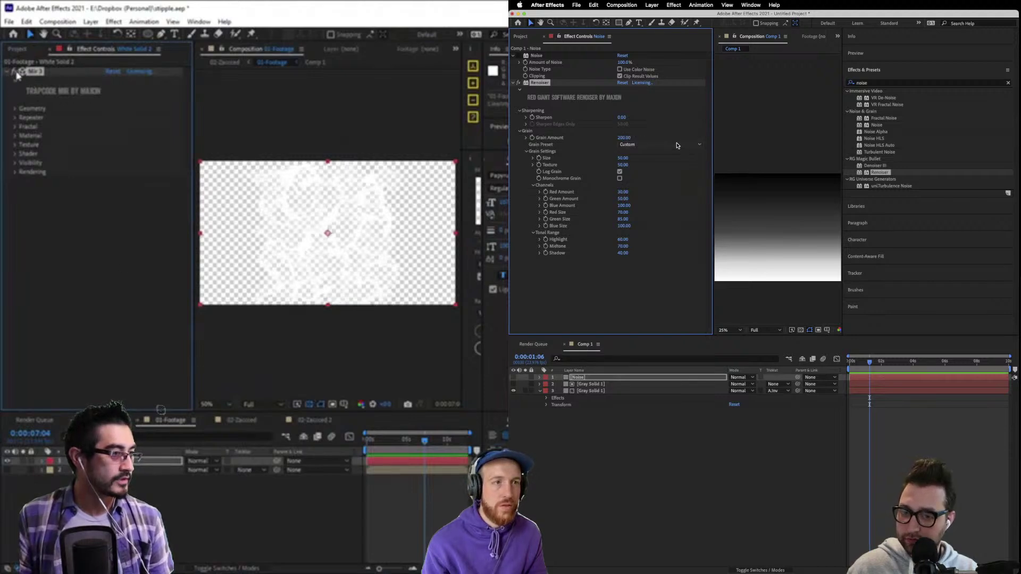
key("Delete")
Search 'scatt' in Effects & Presets and apply Scatter to the Noise layer, amount 37.
left_click(17, 48)
key("Delete")
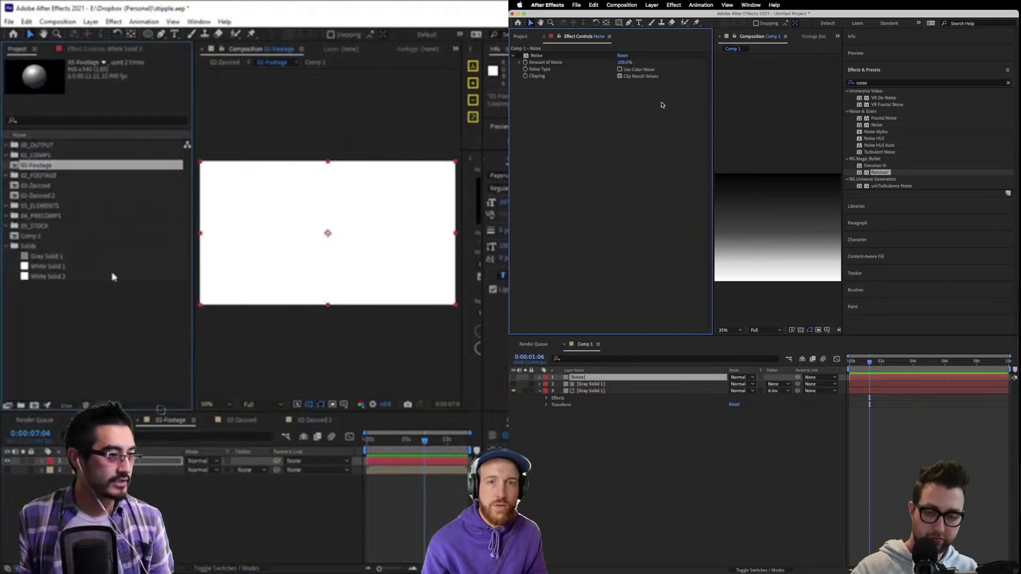
double_click(113, 276)
left_click(1008, 83)
left_click(850, 82)
type("s")
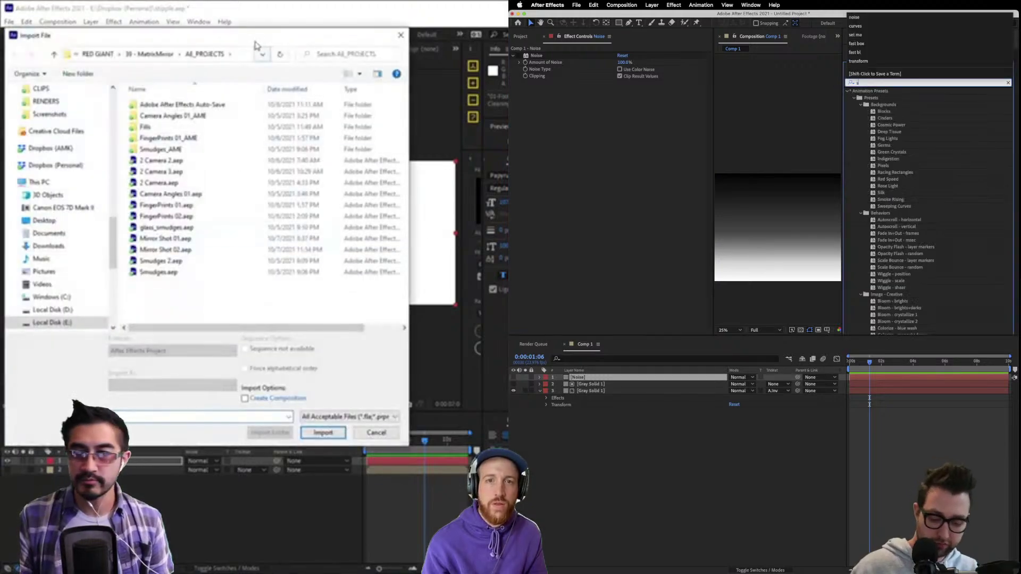
key("Escape")
type("catt")
left_click_drag(876, 109, 613, 107)
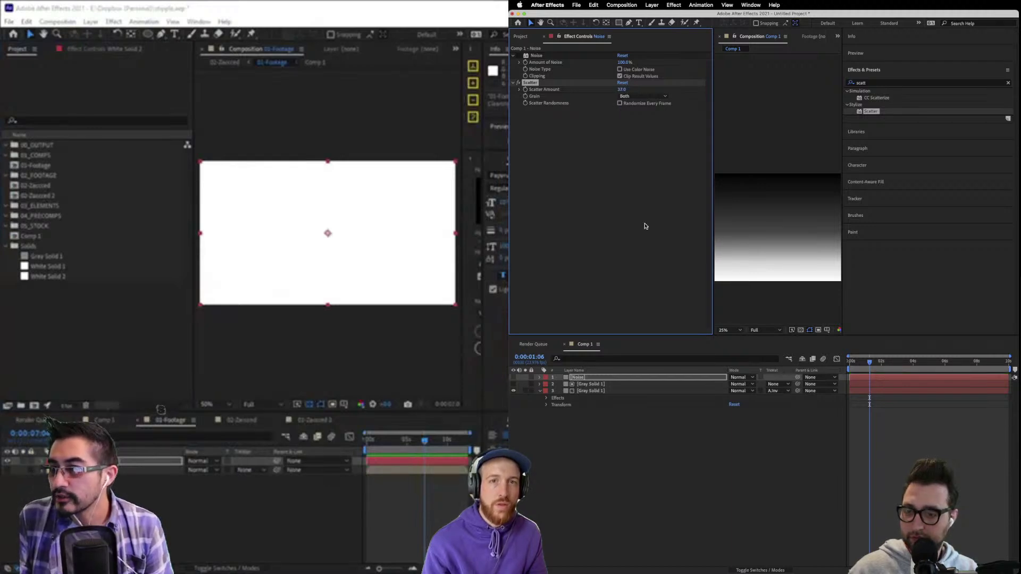
Make the Noise layer visible again.
scroll(776, 232, "up", 2)
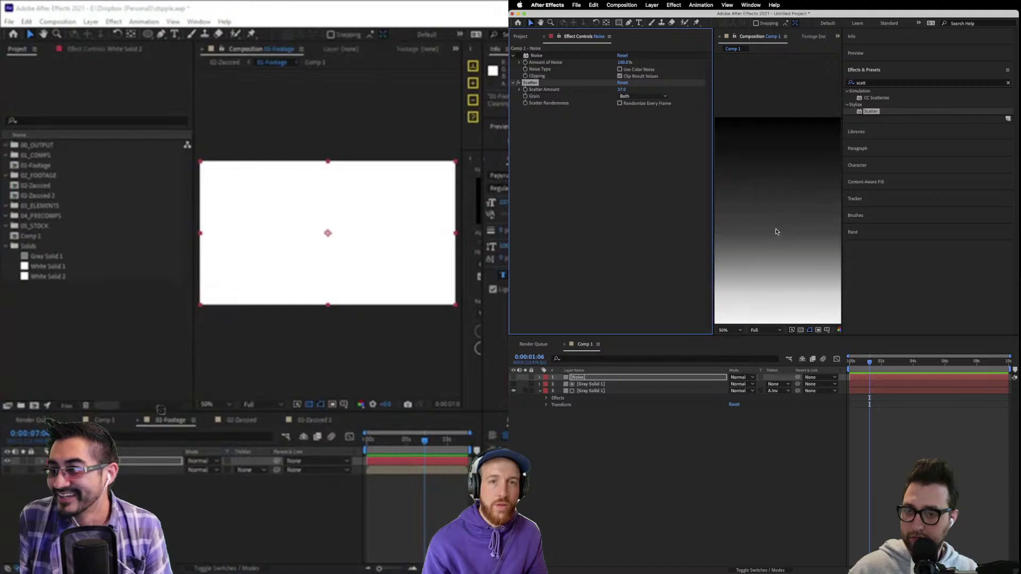
left_click(513, 377)
left_click_drag(75, 368, 79, 235)
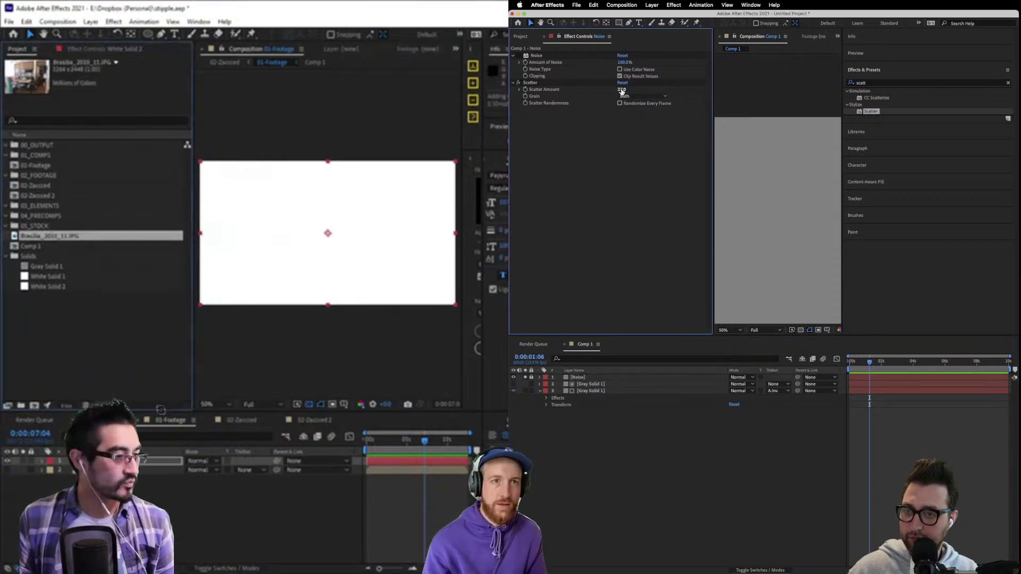
Reduce the Scatter amount to 10, then remove the Scatter effect.
left_click_drag(622, 89, 624, 90)
left_click_drag(123, 327, 47, 250)
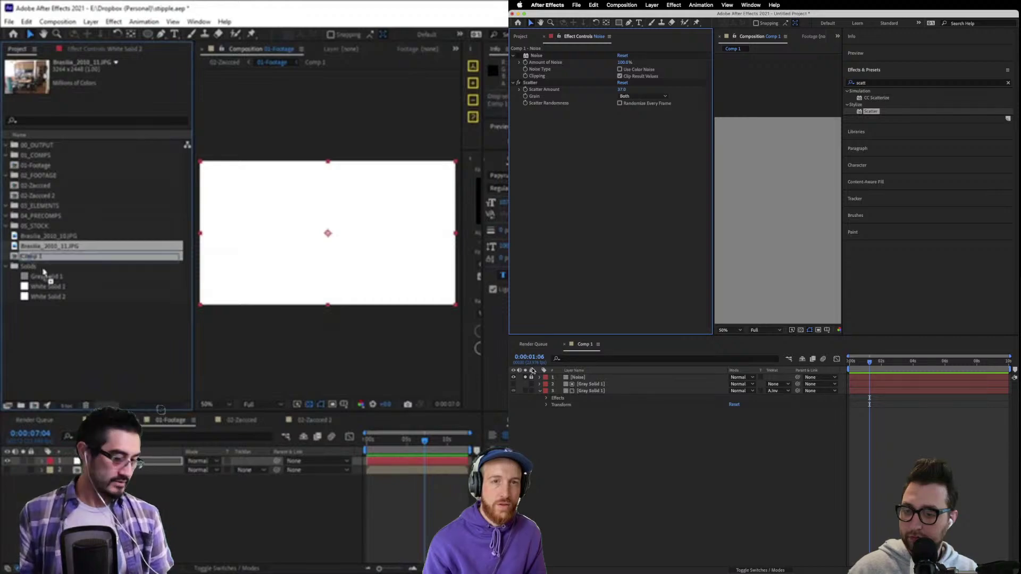
left_click_drag(621, 90, 574, 90)
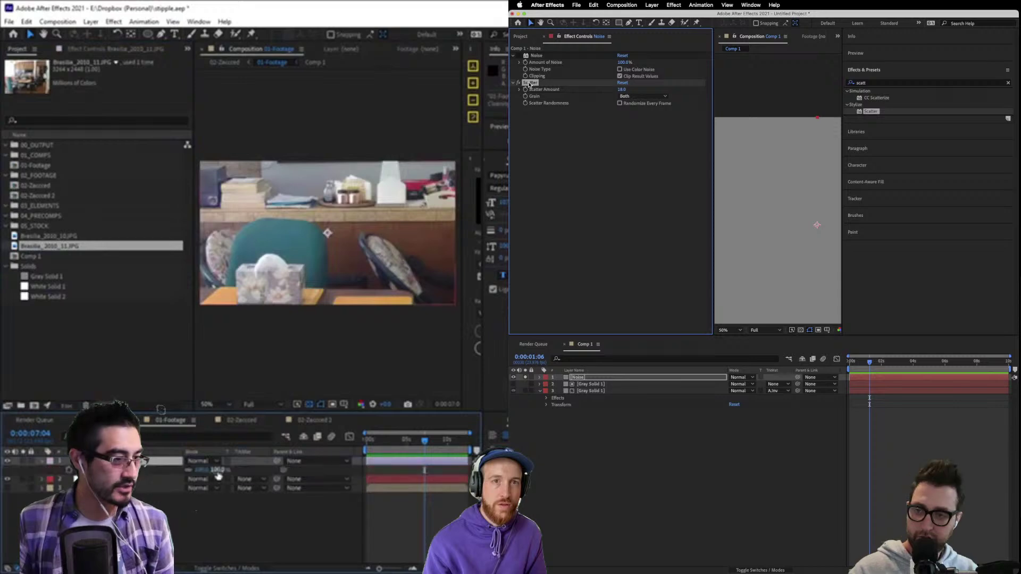
key("Delete")
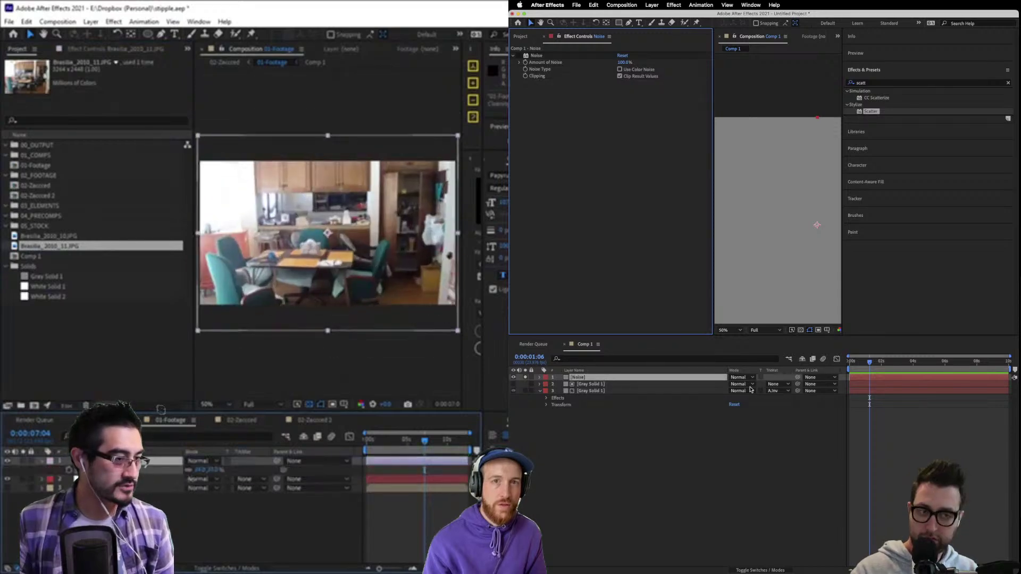
Apply CC Scatterize to the Noise layer and raise its scatter to 42, then 111.
left_click(878, 99)
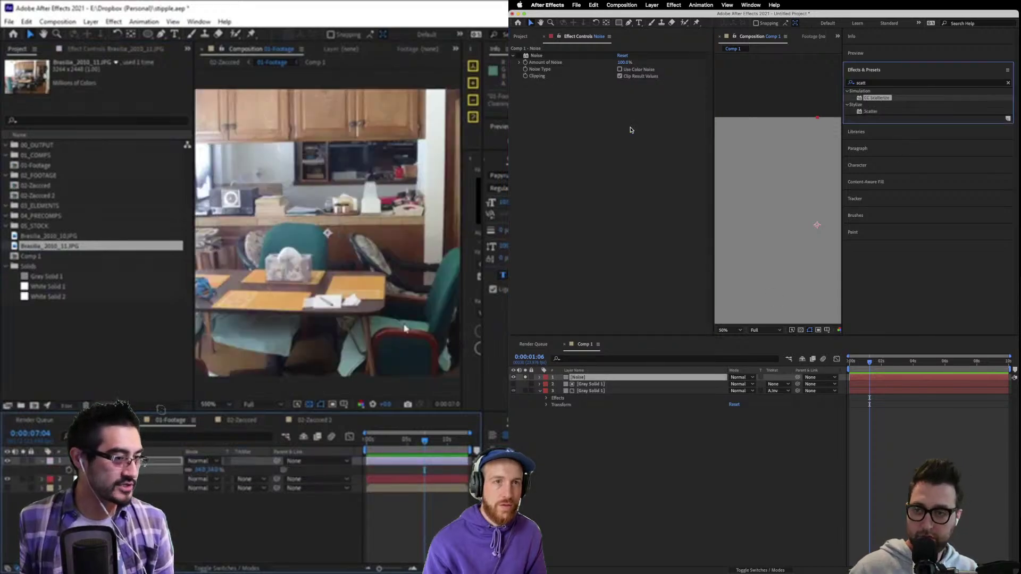
left_click_drag(631, 130, 631, 131)
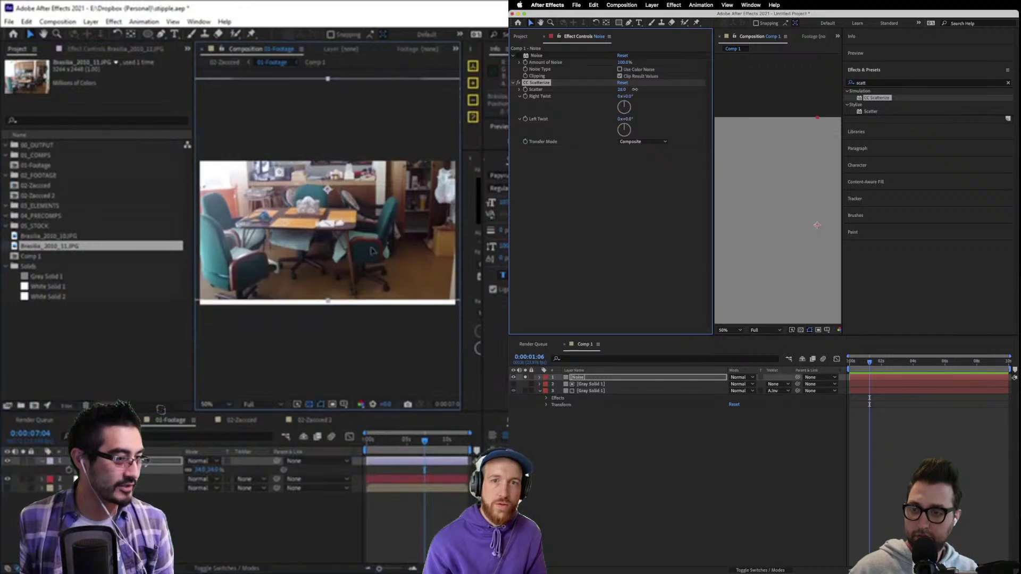
left_click_drag(621, 89, 642, 91)
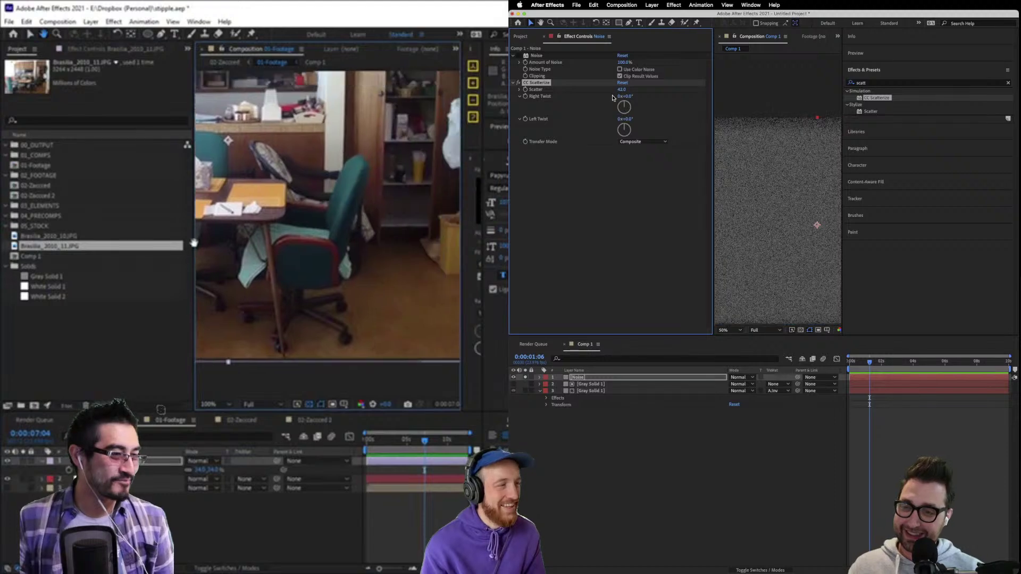
left_click(526, 379)
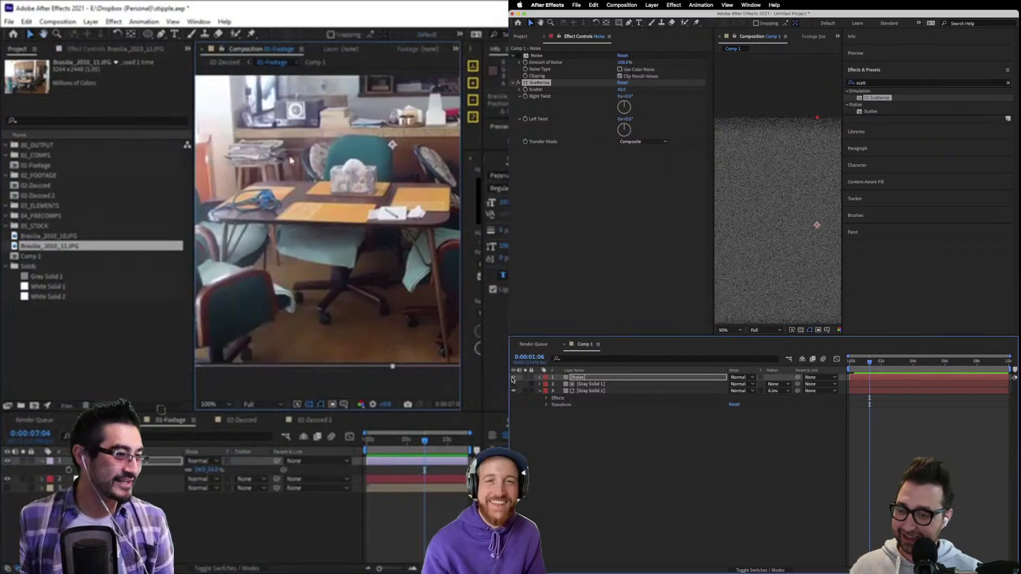
left_click(513, 377)
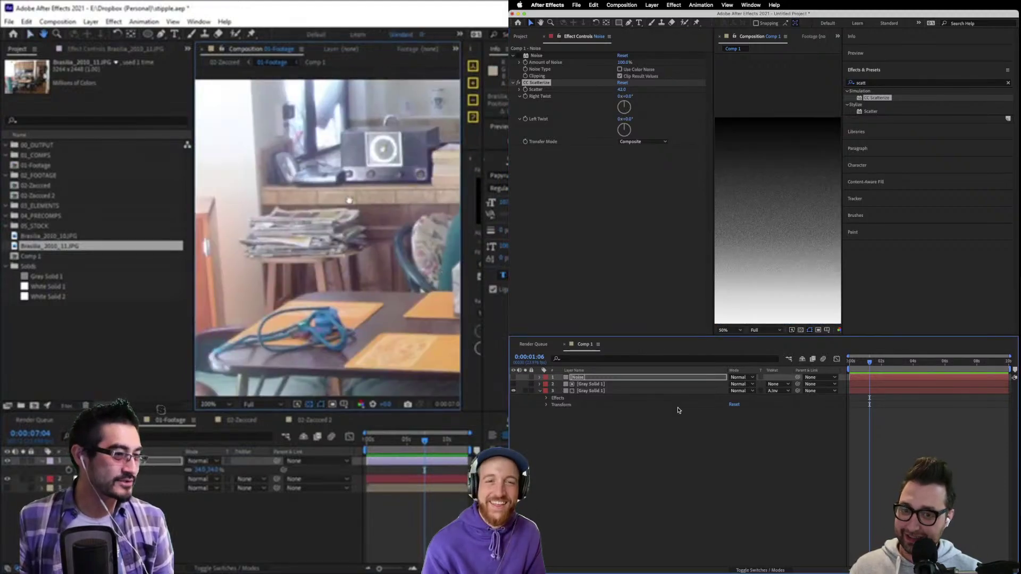
left_click_drag(621, 90, 651, 93)
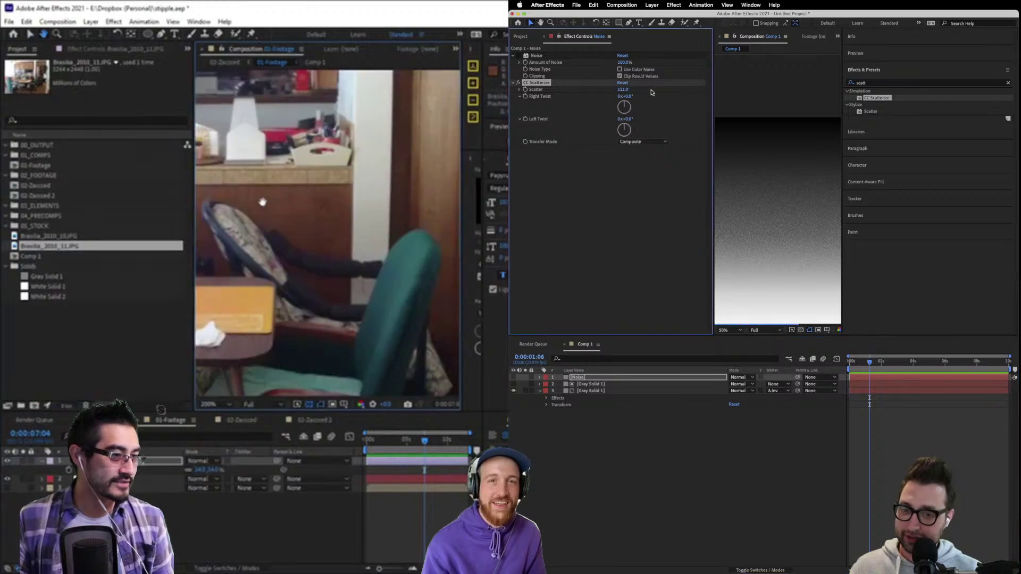
Widen the composition viewer at 25% zoom and show the Project item list.
left_click(789, 280)
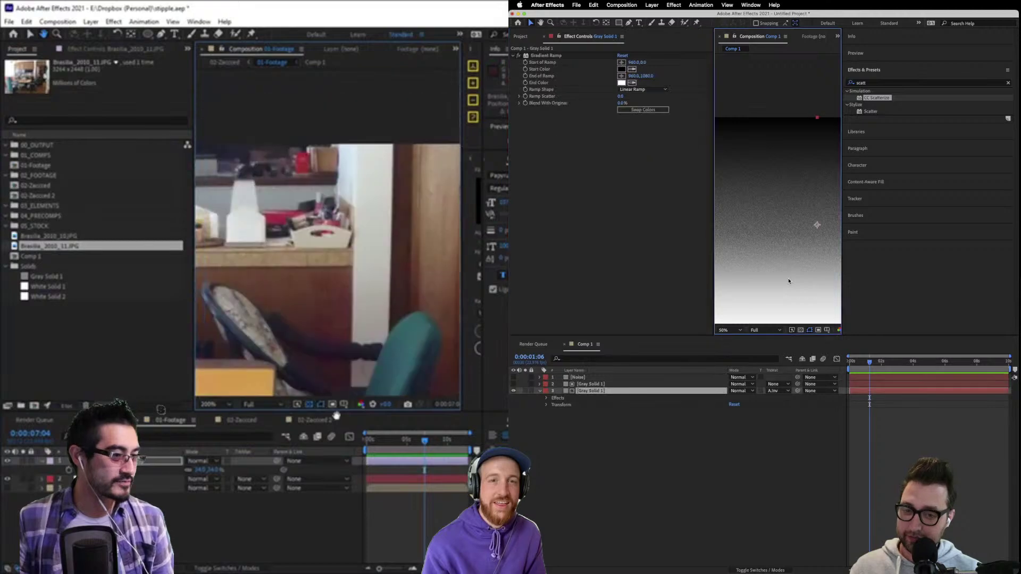
key("comma")
key("comma")
key("comma")
key("comma")
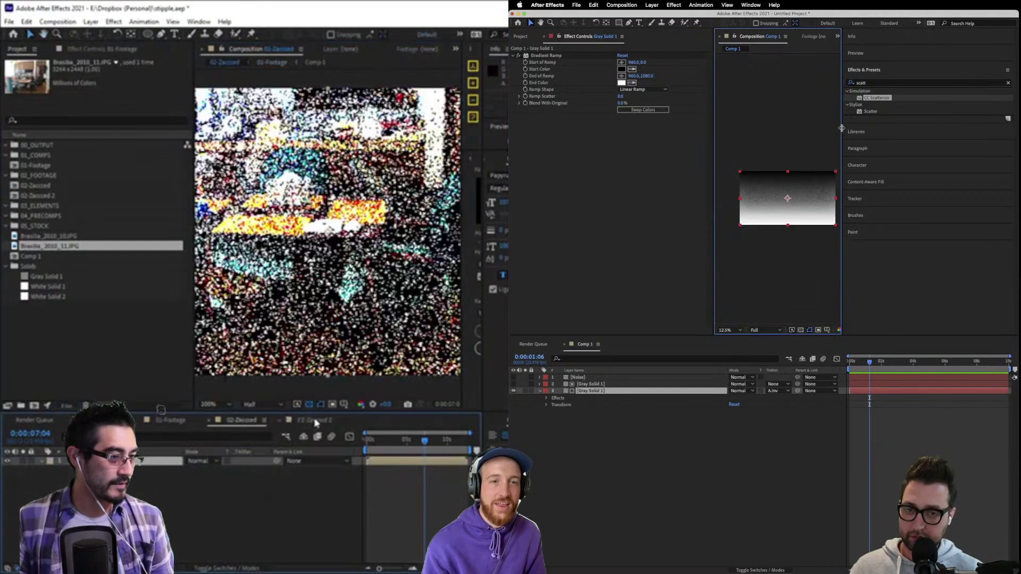
left_click_drag(841, 127, 925, 135)
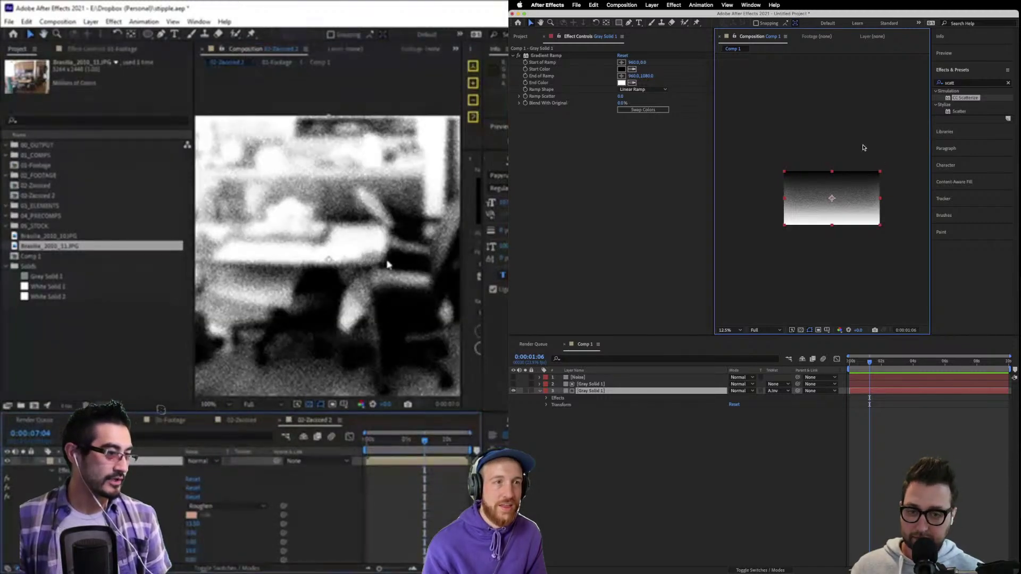
key("period")
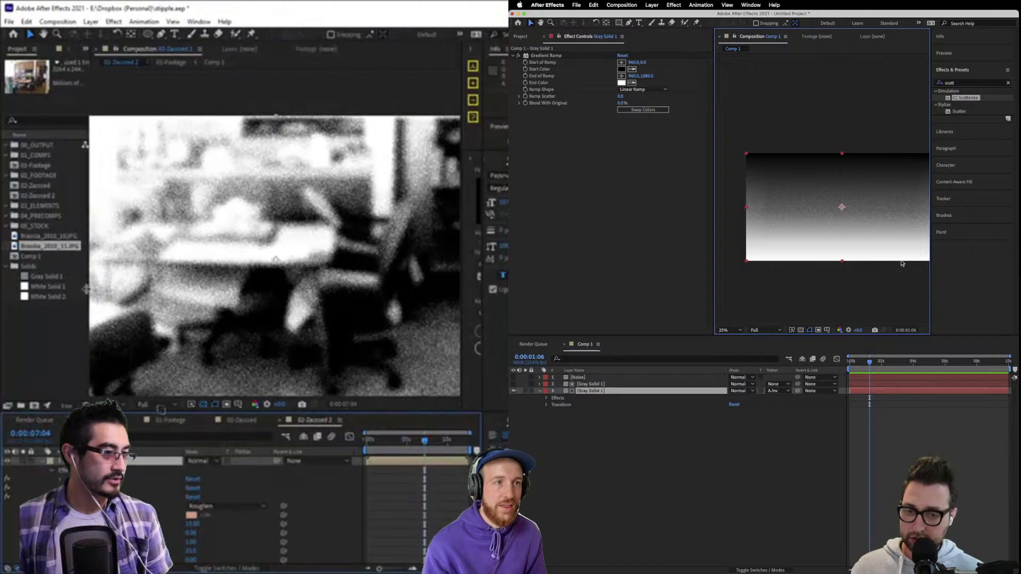
left_click_drag(930, 130, 963, 131)
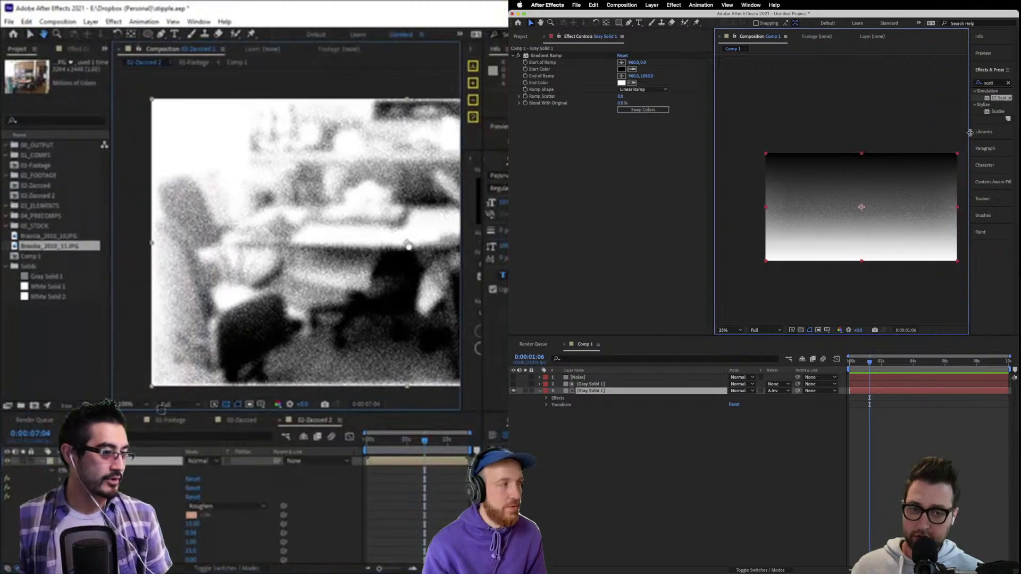
left_click(520, 36)
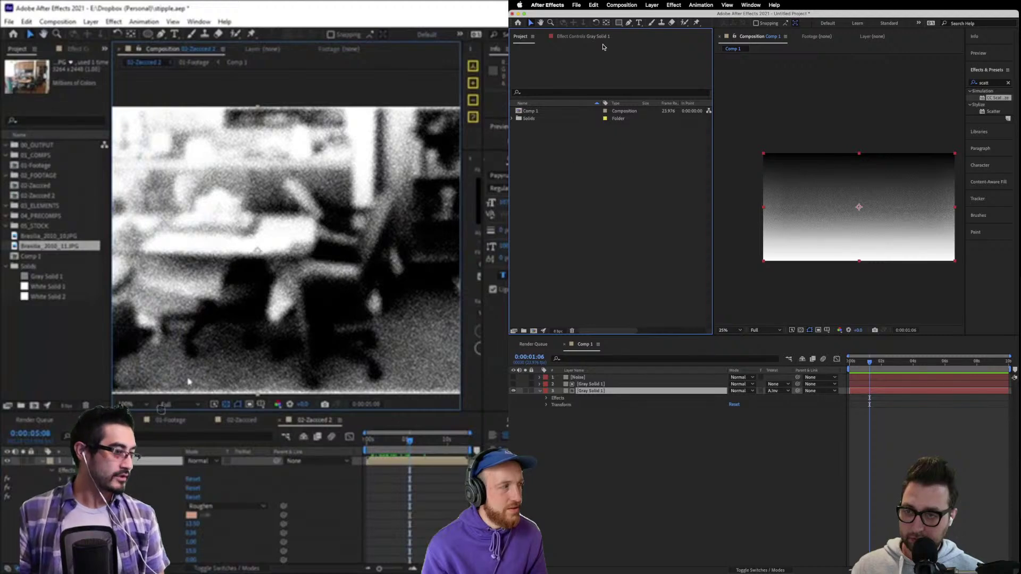
Adjust Gray Solid 1's Extract white point, settling at 90.
left_click(587, 37)
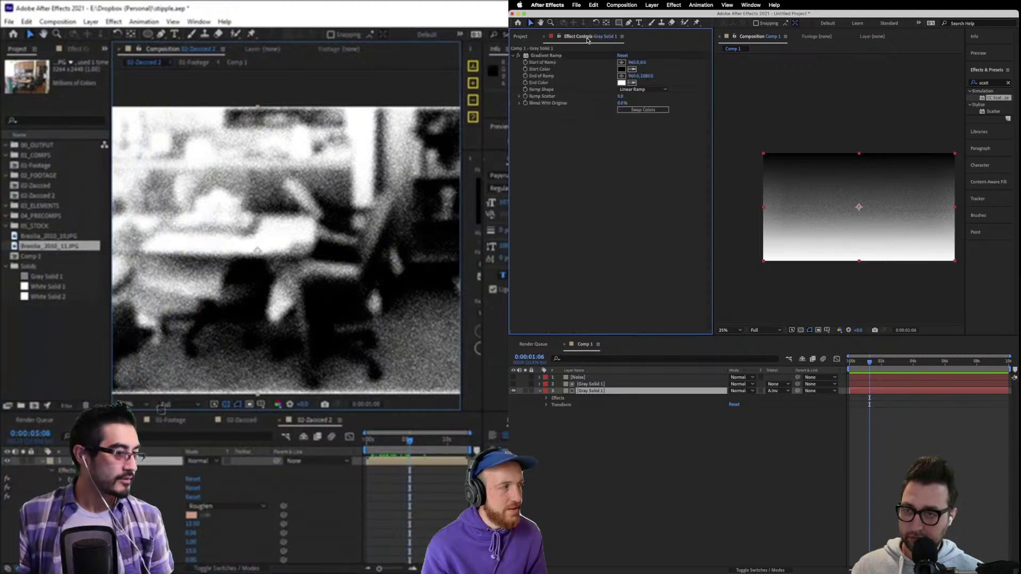
left_click(579, 378)
left_click(538, 83)
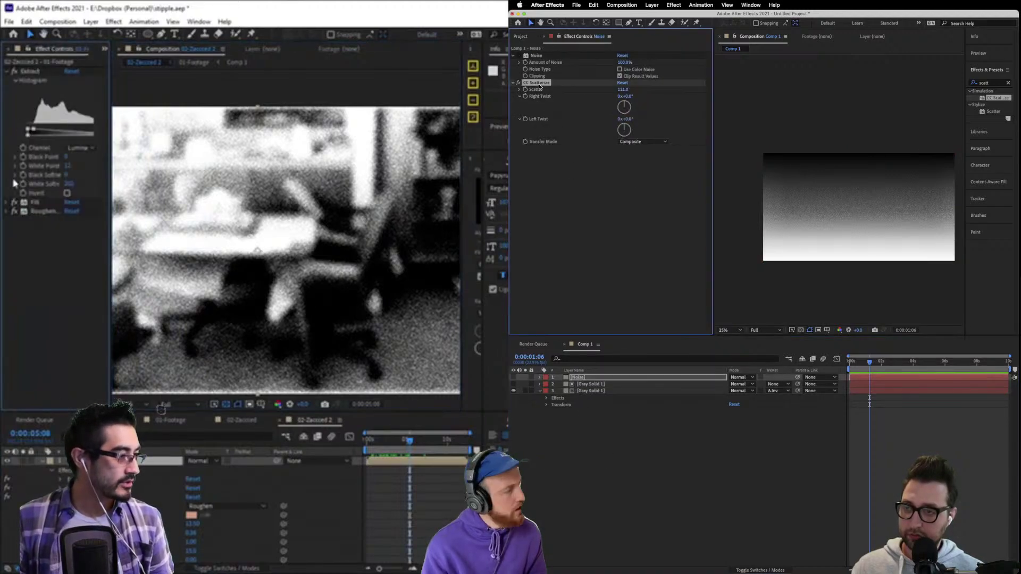
left_click(591, 384)
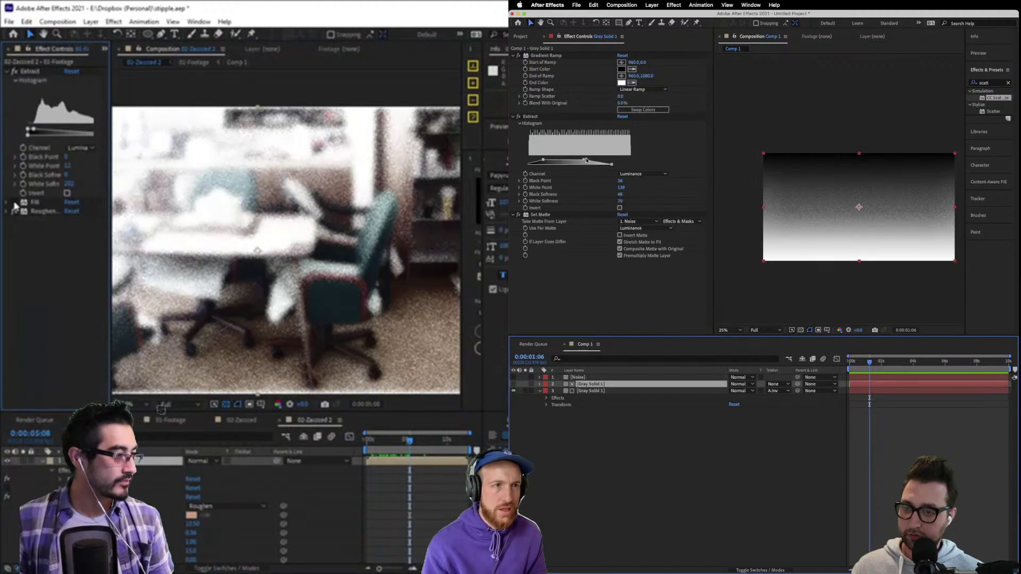
left_click_drag(584, 161, 626, 167)
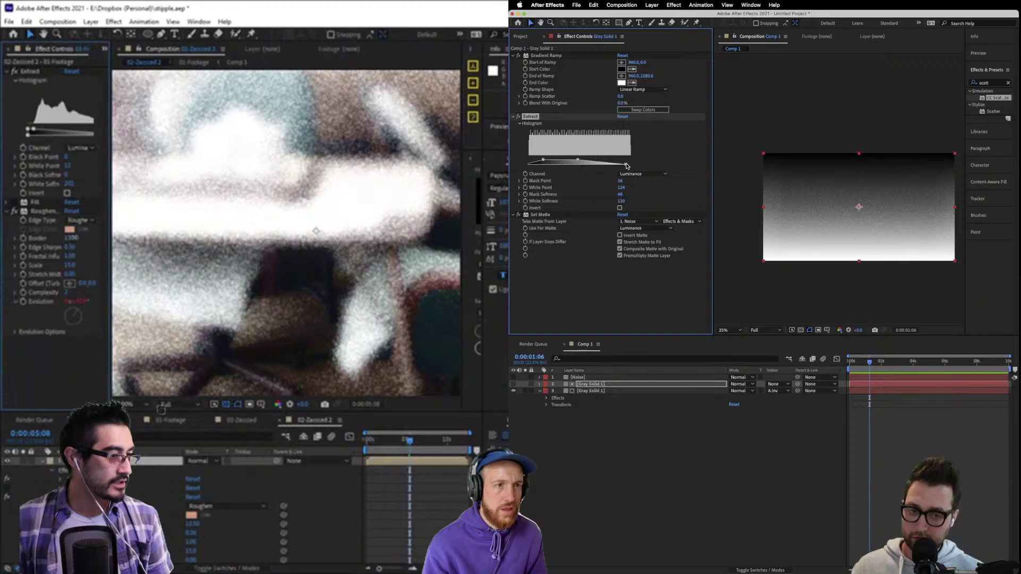
left_click_drag(578, 163, 532, 164)
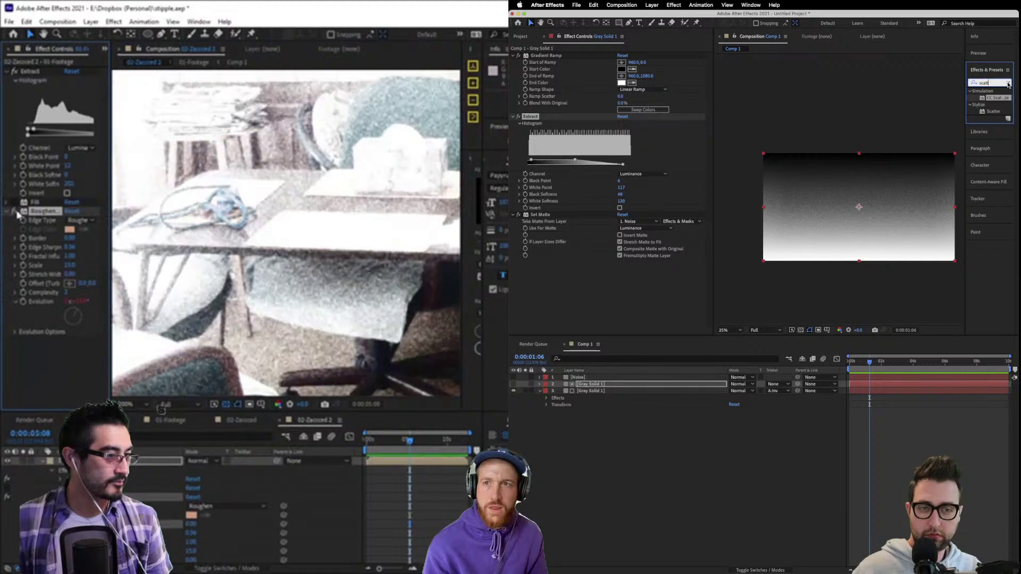
Switch off CC Scatterize on the Noise layer and search 'fract' to pick Fractal Noise.
double_click(988, 83)
key("BackSpace")
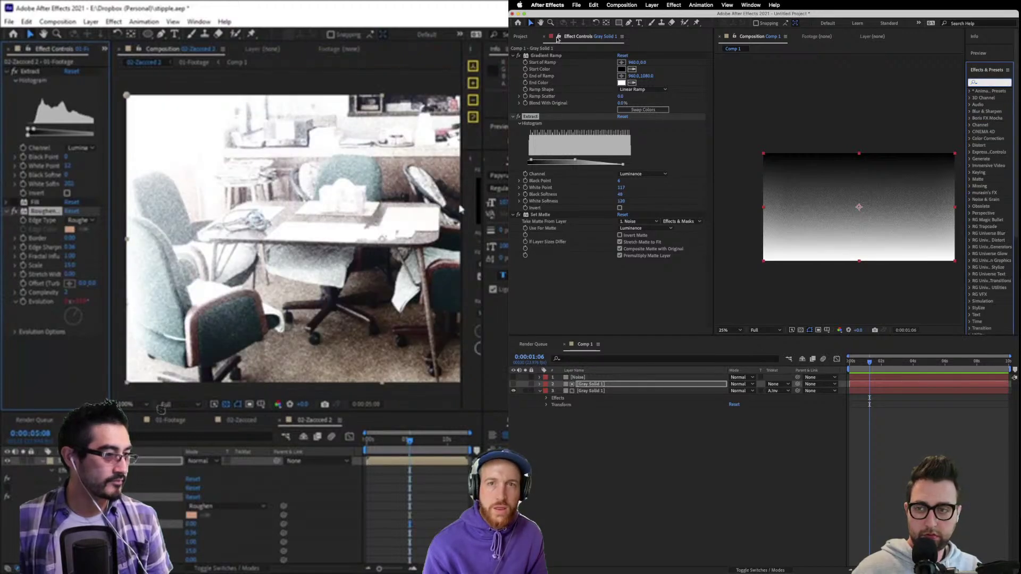
left_click(579, 377)
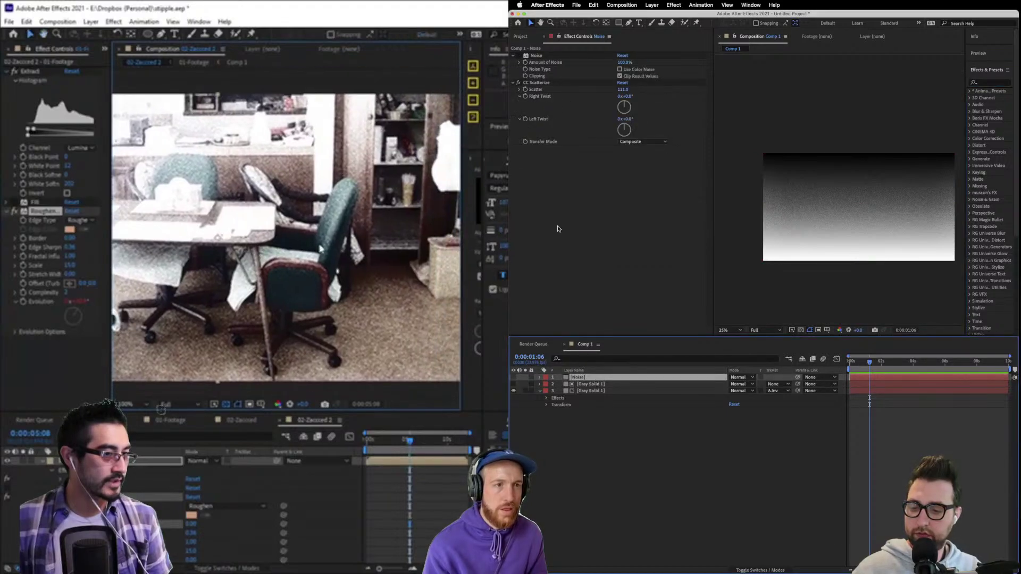
left_click(518, 83)
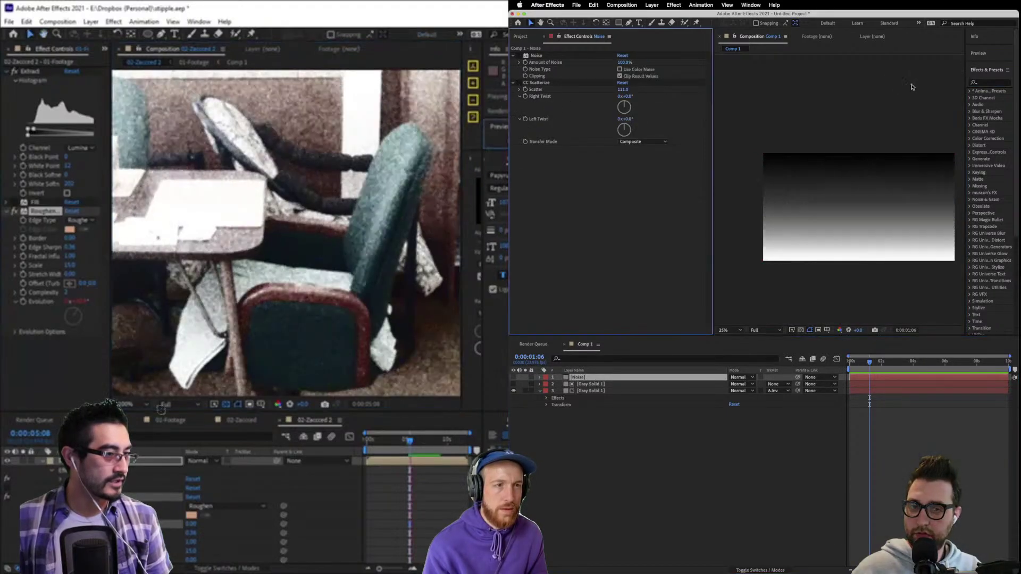
left_click(988, 82)
type("fract")
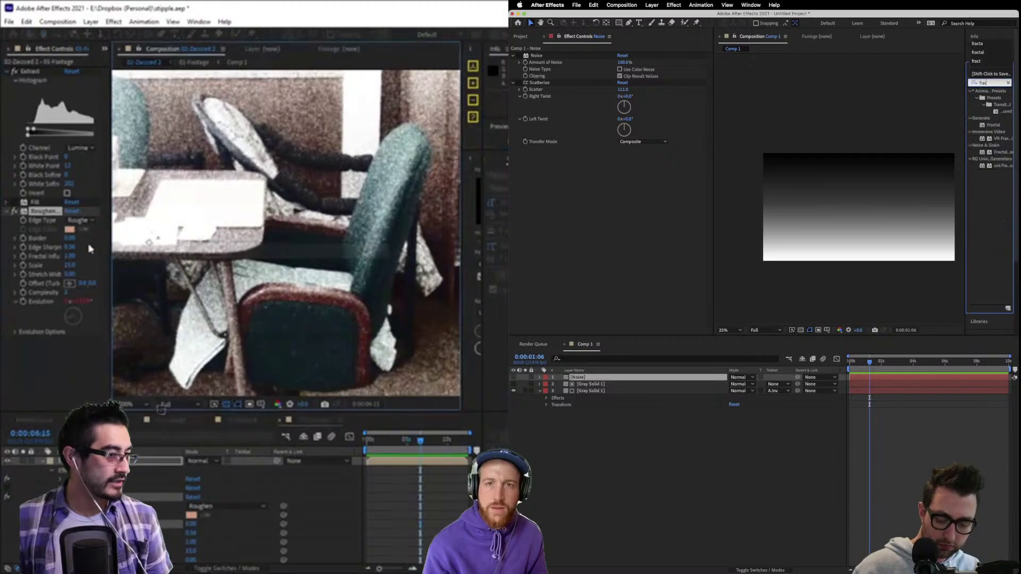
left_click(997, 155)
Apply Fractal Noise to the Noise layer with Basic fractal type and Block noise type.
left_click_drag(587, 169, 587, 169)
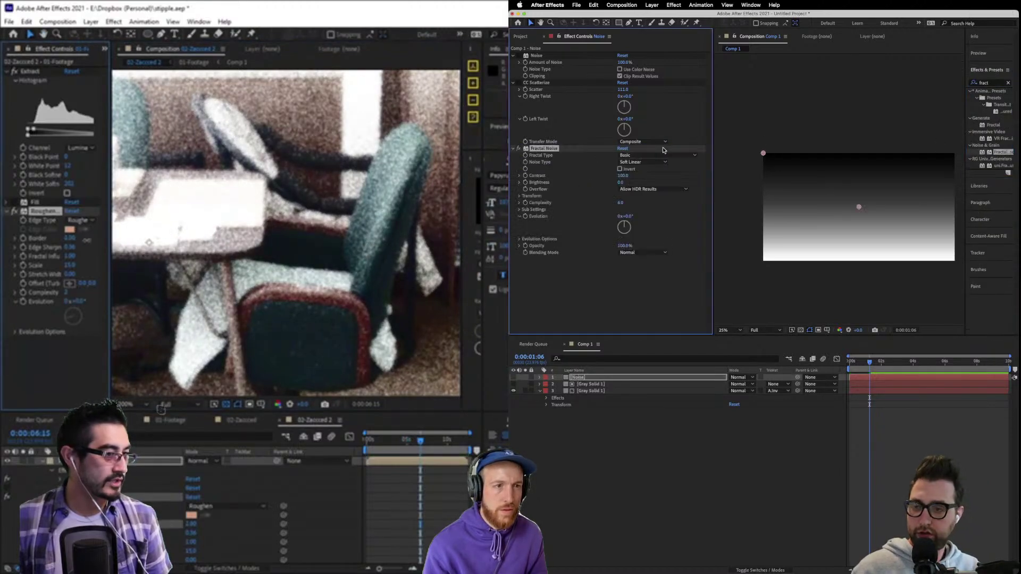
left_click(644, 157)
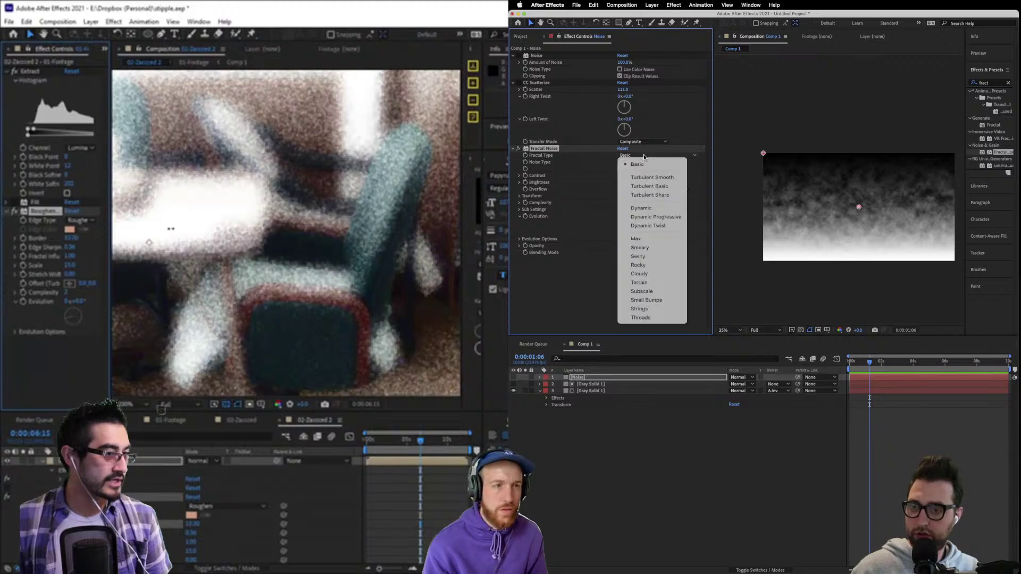
left_click(648, 240)
left_click(648, 156)
left_click(638, 160)
left_click(635, 162)
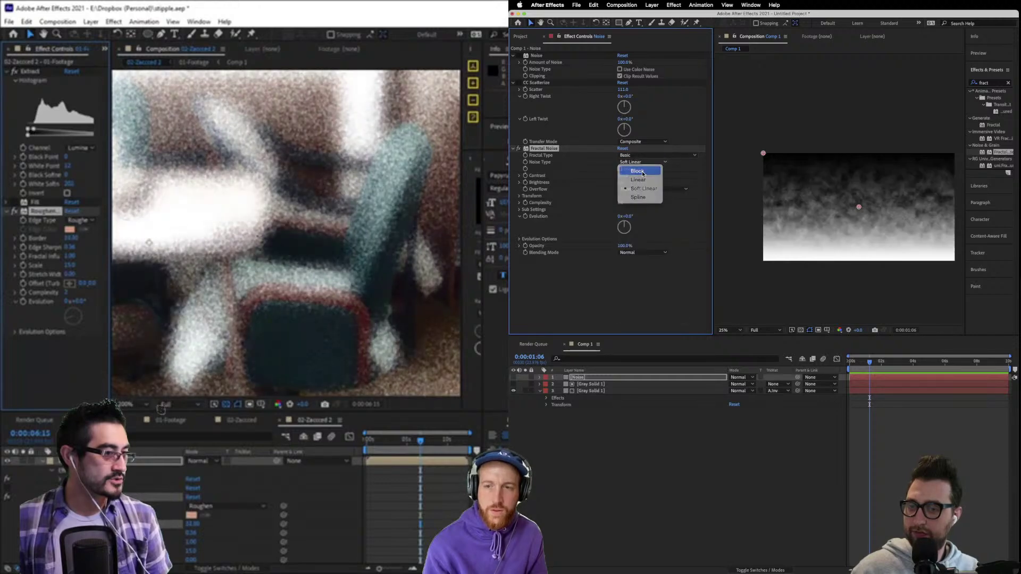
left_click(637, 171)
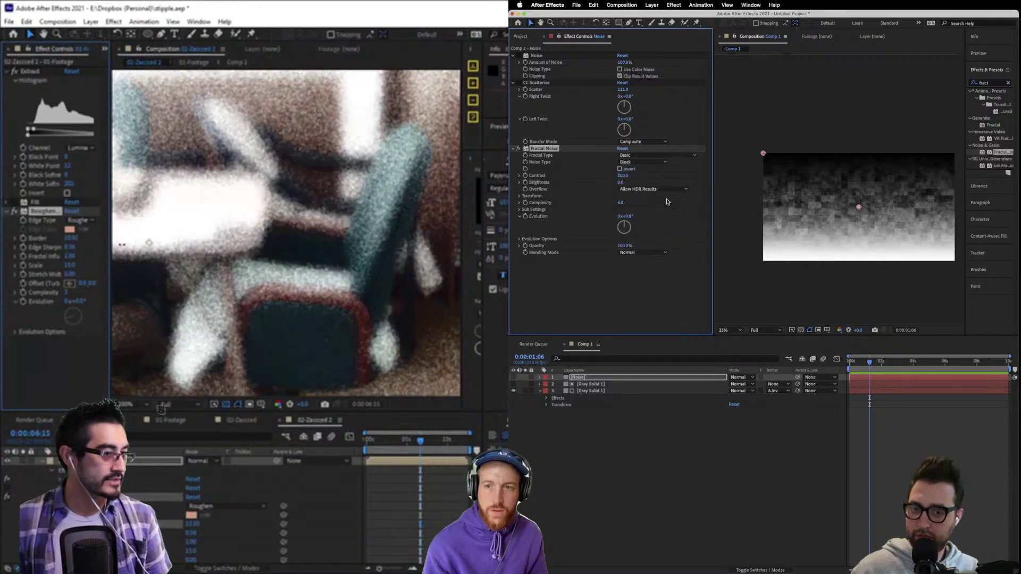
Disable uniform scaling, stretching Scale Width to 249 and squashing Scale Height to 25.
left_click(519, 197)
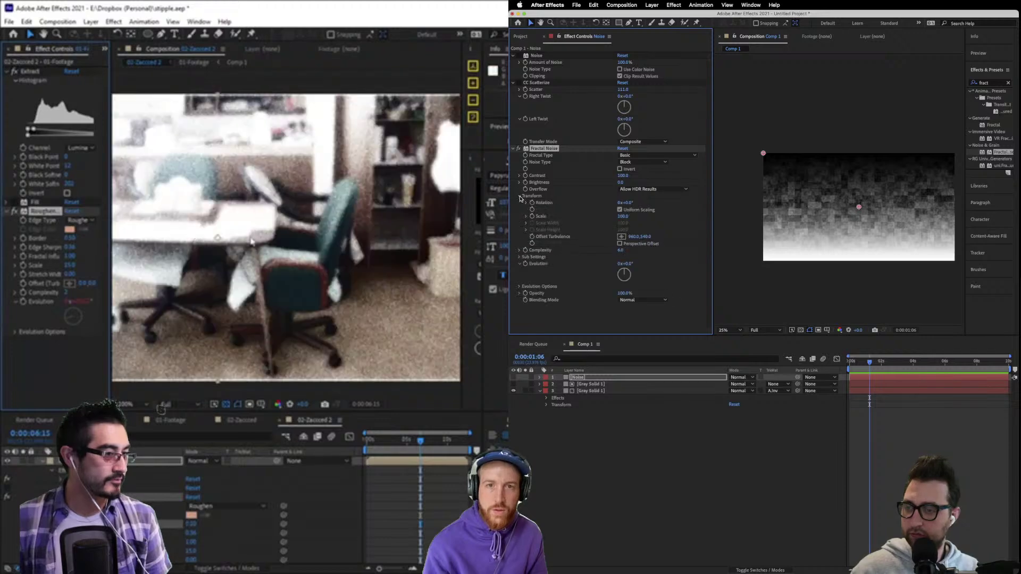
left_click_drag(598, 217, 588, 218)
left_click_drag(588, 217, 587, 218)
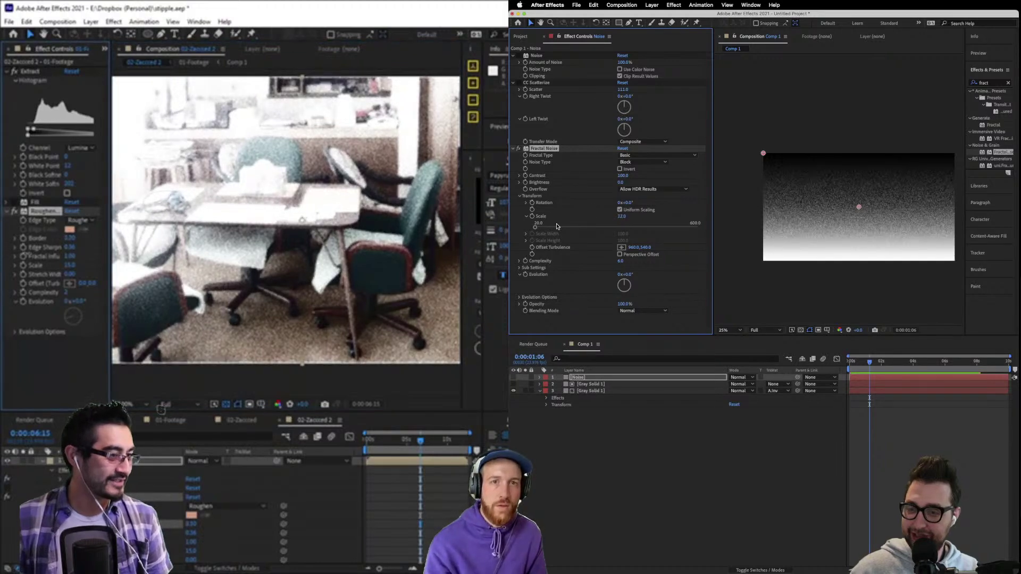
left_click(620, 210)
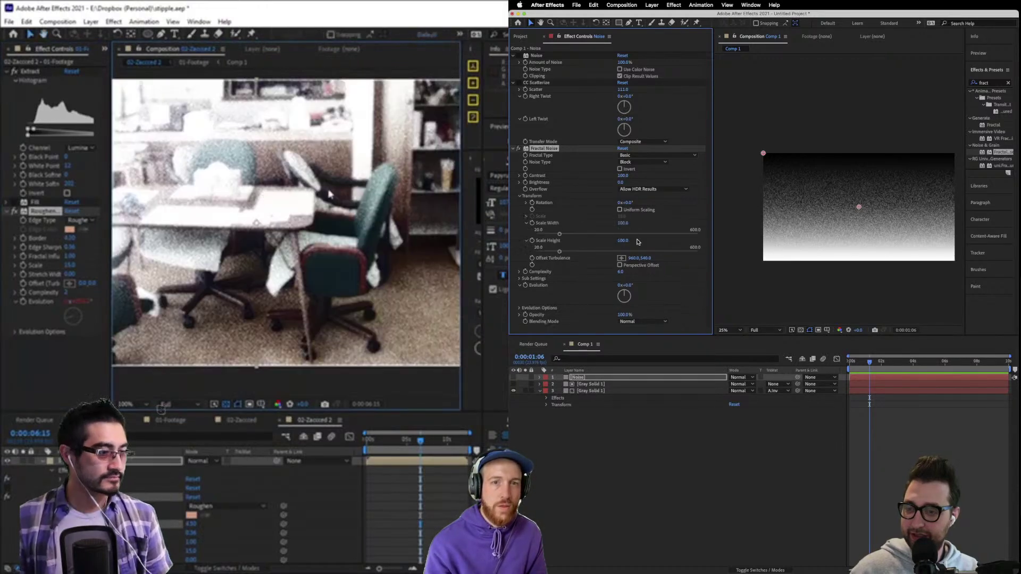
left_click_drag(623, 223, 683, 224)
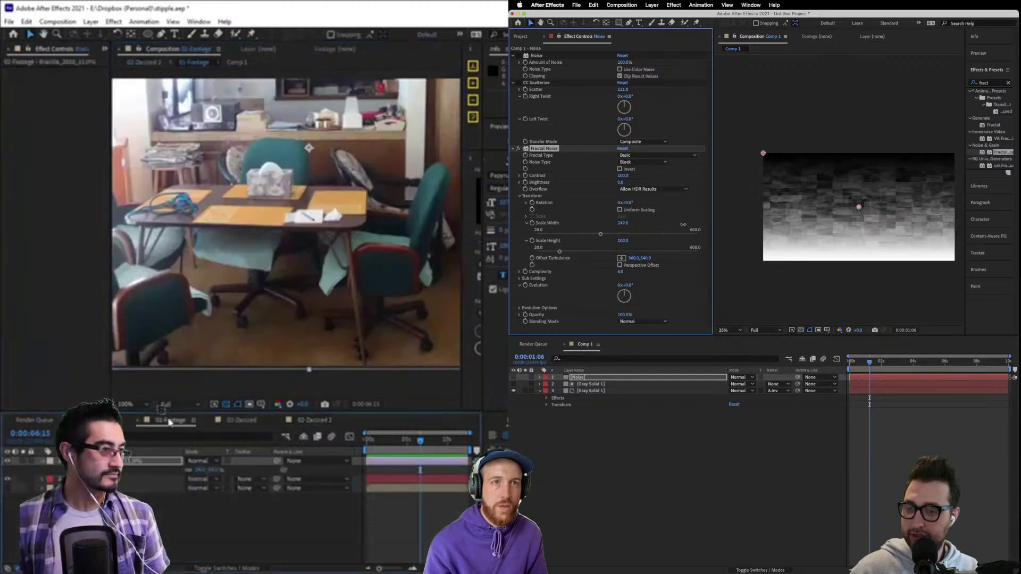
left_click(543, 252)
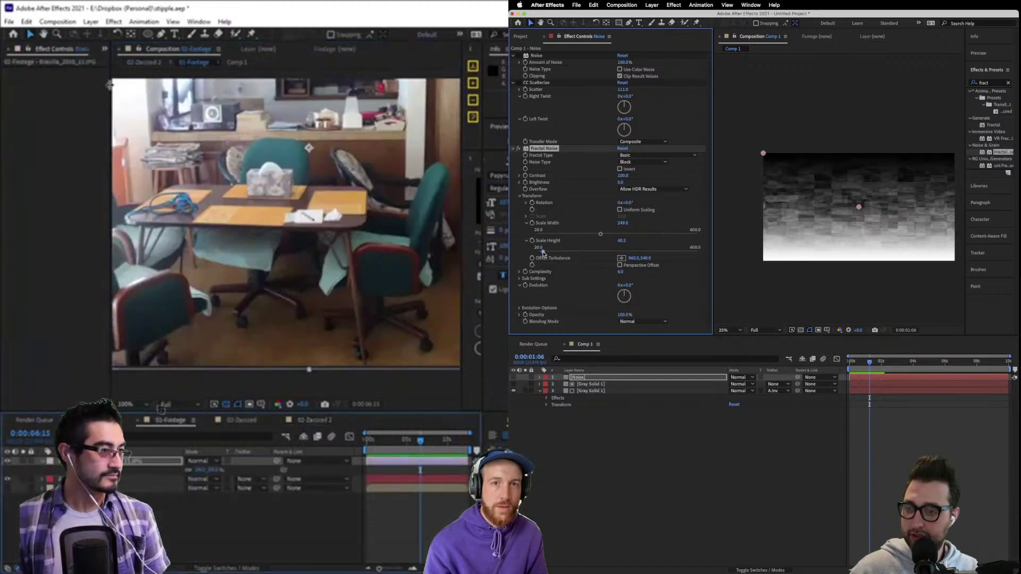
left_click_drag(543, 252, 536, 254)
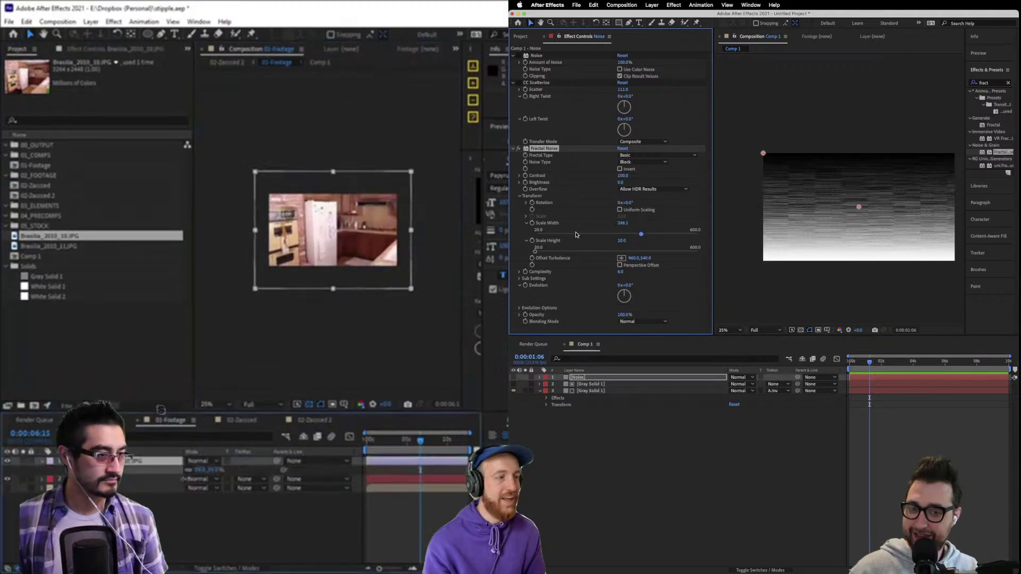
Set Fractal Noise Scale Width to 10, Scale Height to 3, and complexity to 6.5.
left_click_drag(639, 233, 552, 235)
left_click(621, 240)
type("3")
key("Return")
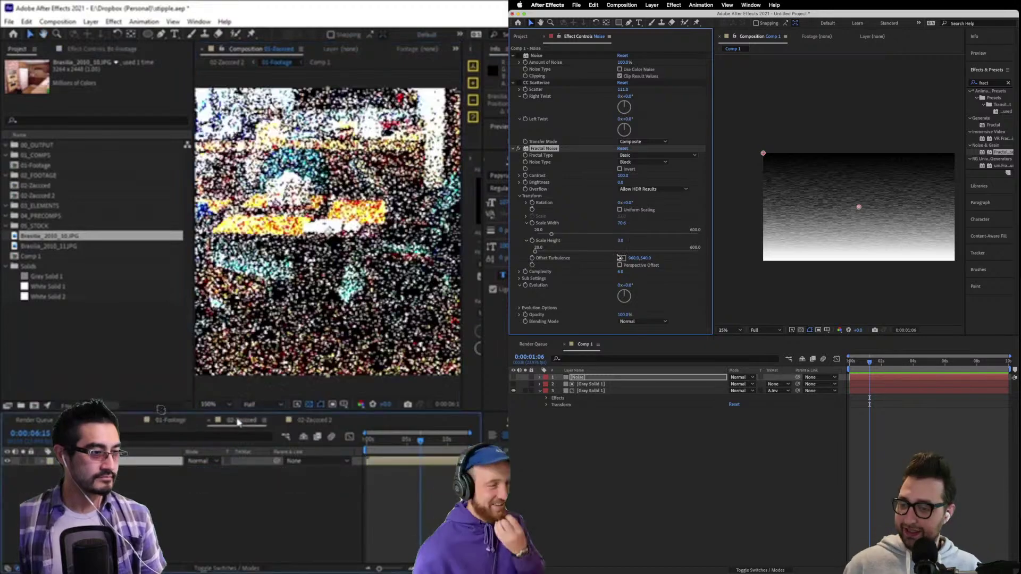
left_click_drag(619, 272, 642, 220)
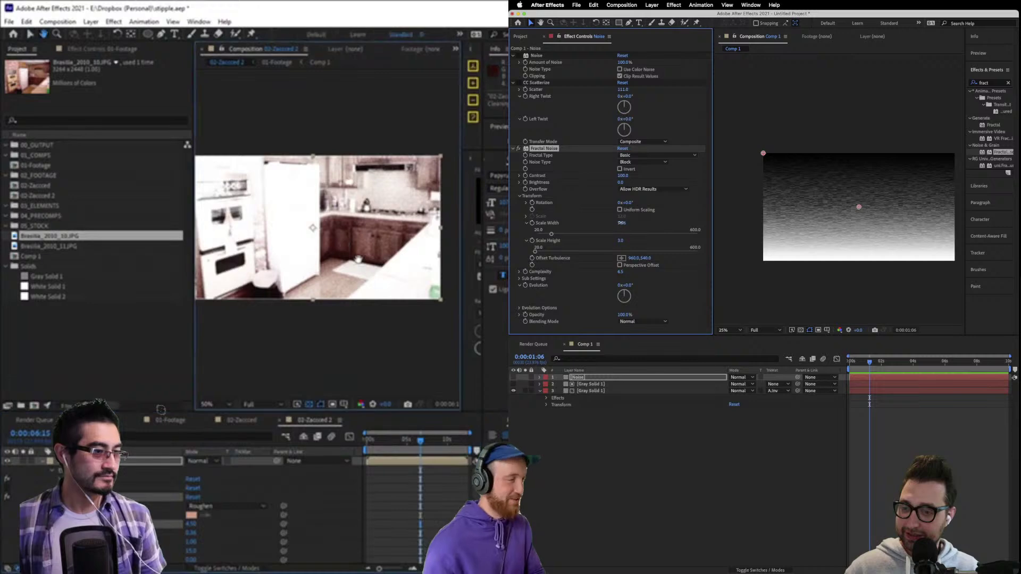
left_click(621, 223)
type("10")
key("Tab")
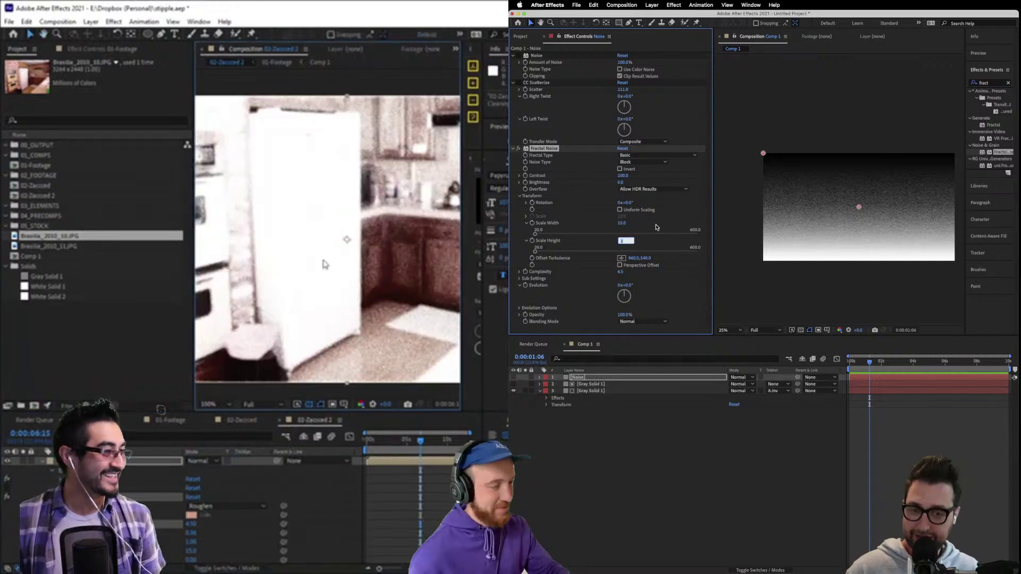
left_click(681, 405)
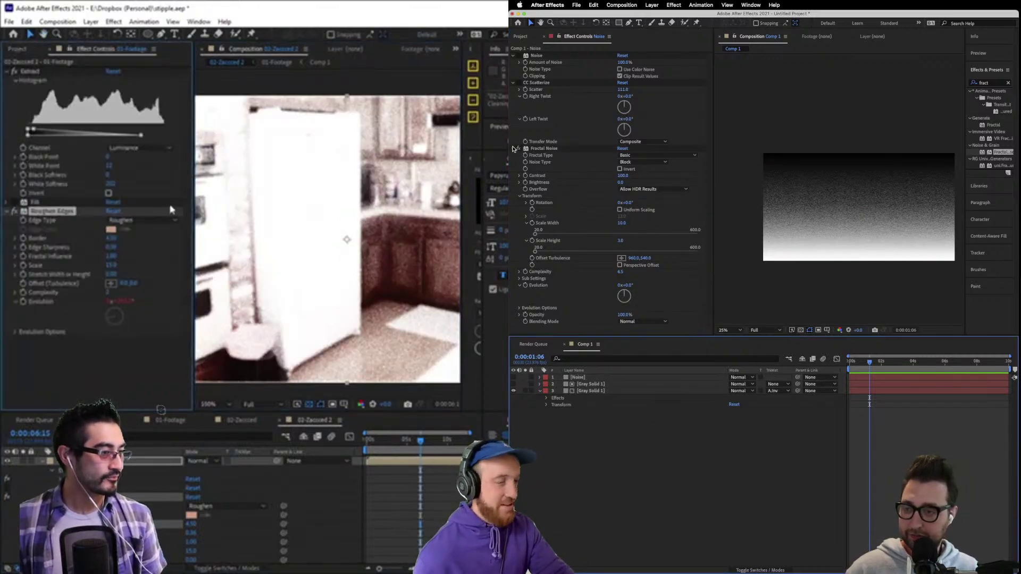
Move CC Scatterize below Fractal Noise, re-enable it, and select Gray Solid 1.
left_click(517, 149)
left_click_drag(540, 83, 551, 155)
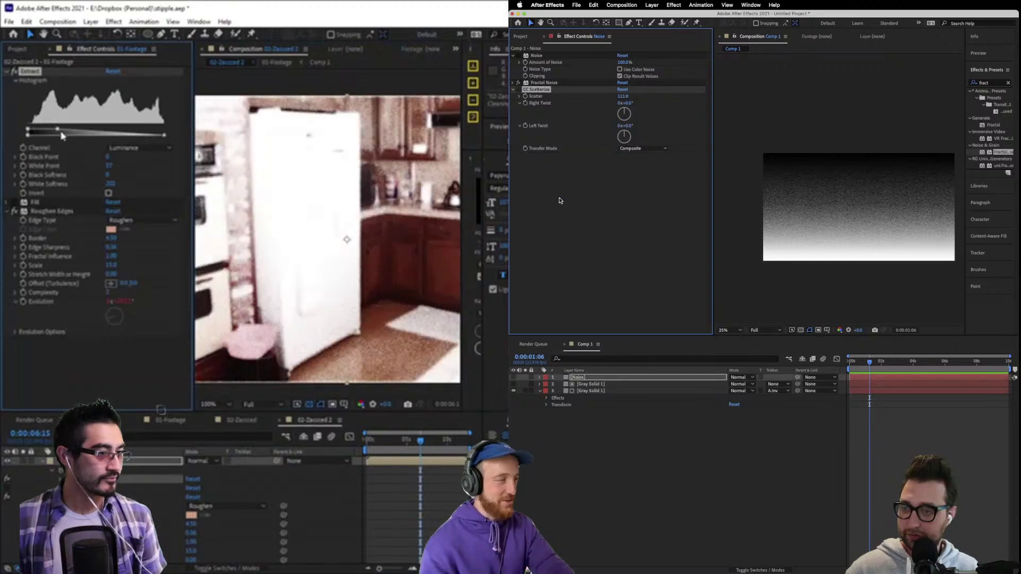
left_click(519, 89)
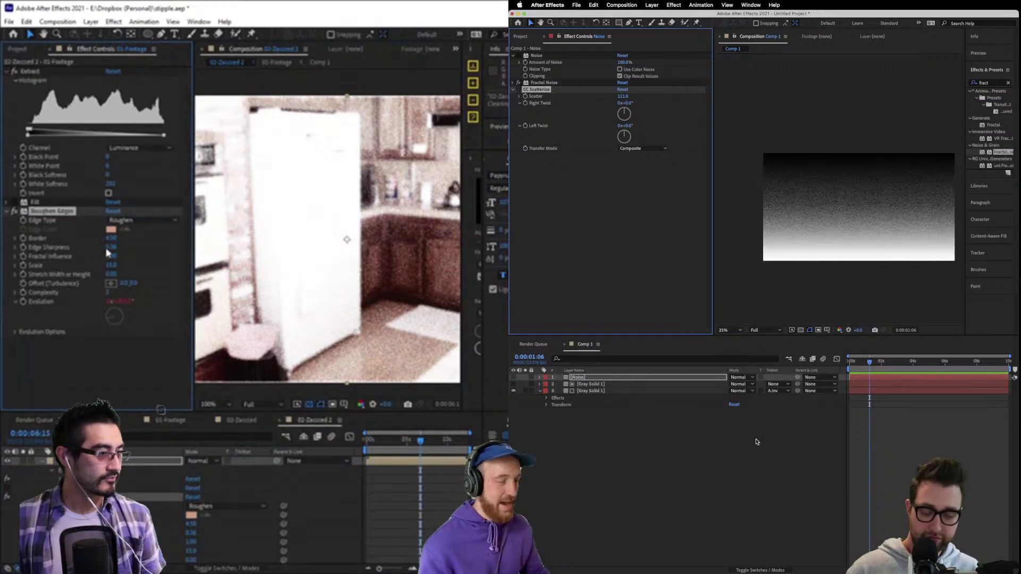
scroll(836, 253, "up", 2)
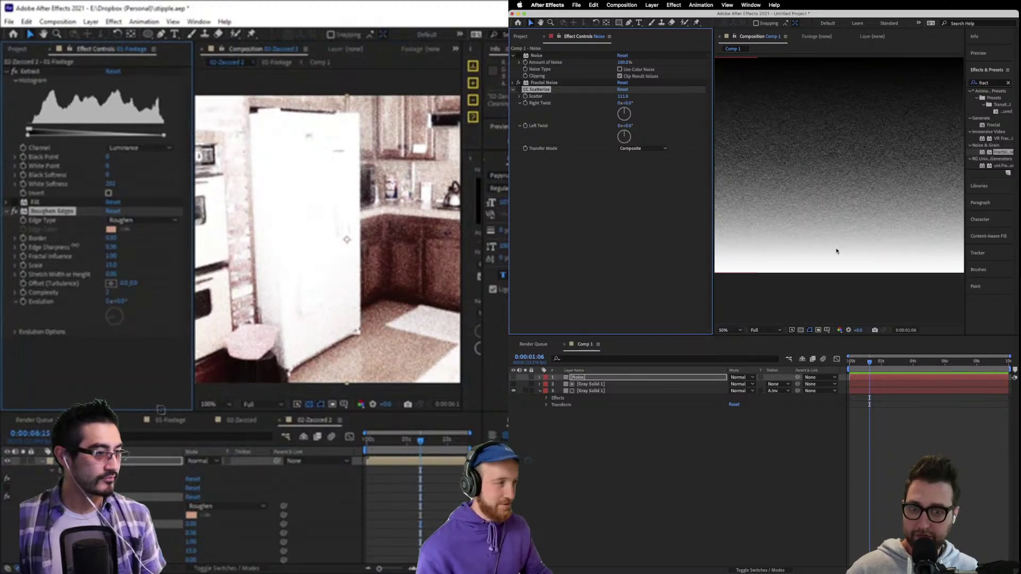
scroll(836, 251, "down", 2)
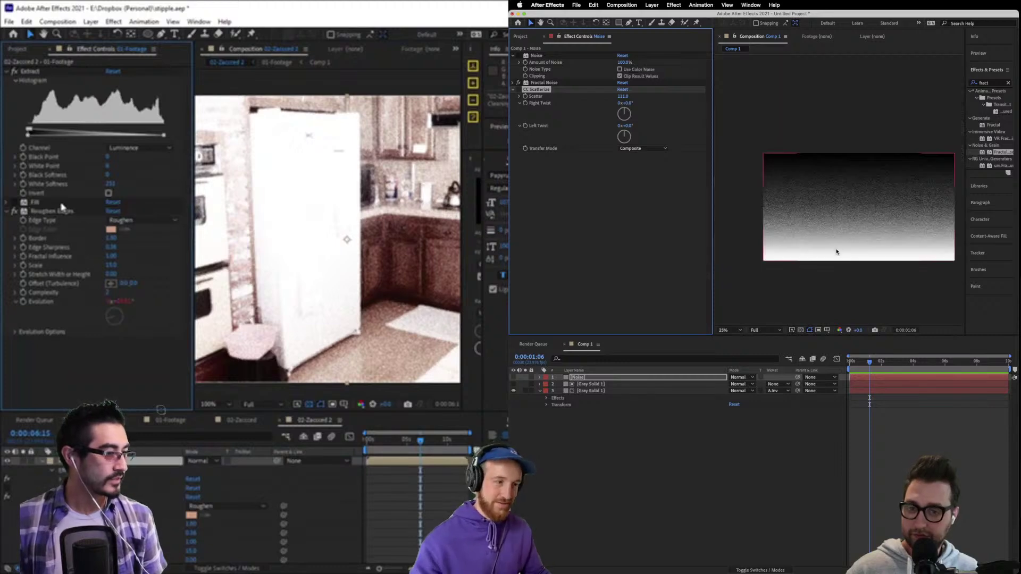
left_click(610, 545)
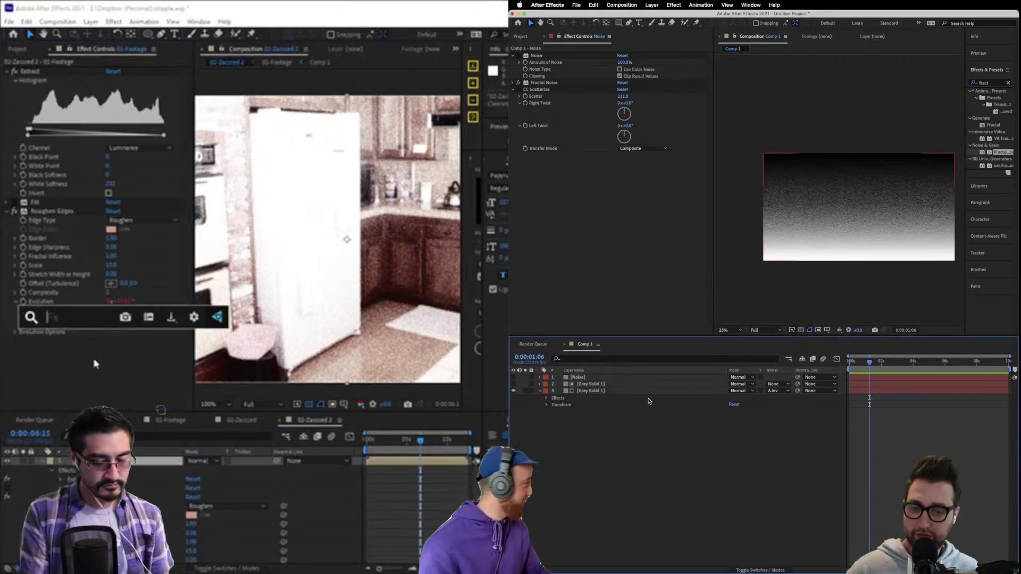
left_click(590, 385)
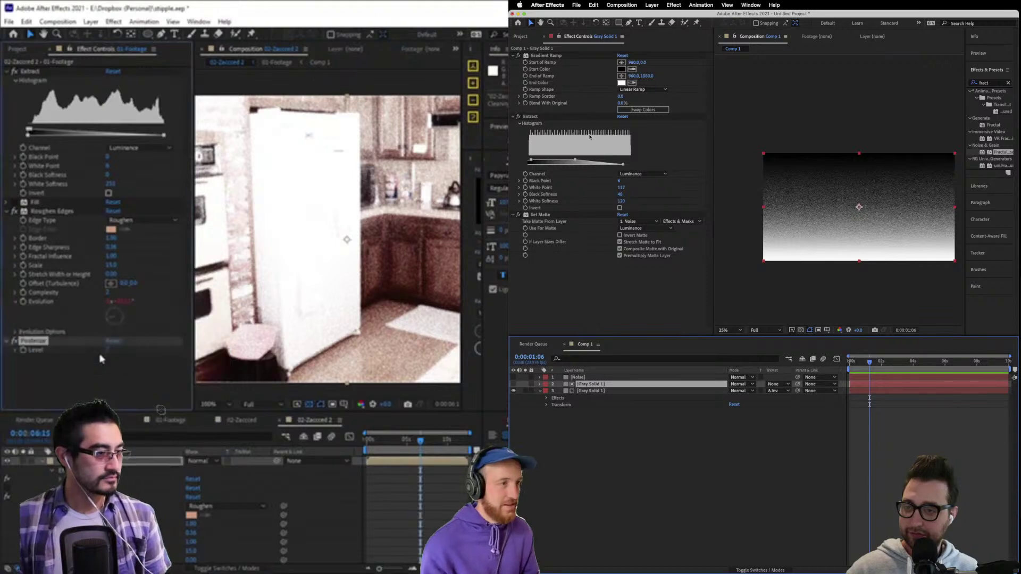
Lower Gray Solid 1's Extract white point to 93, collapse Posterize and Extract, open 01-Footage.
left_click(566, 163)
mouse_move(566, 162)
left_mouse_down()
mouse_move(553, 162)
mouse_move(625, 165)
mouse_move(565, 161)
left_mouse_up()
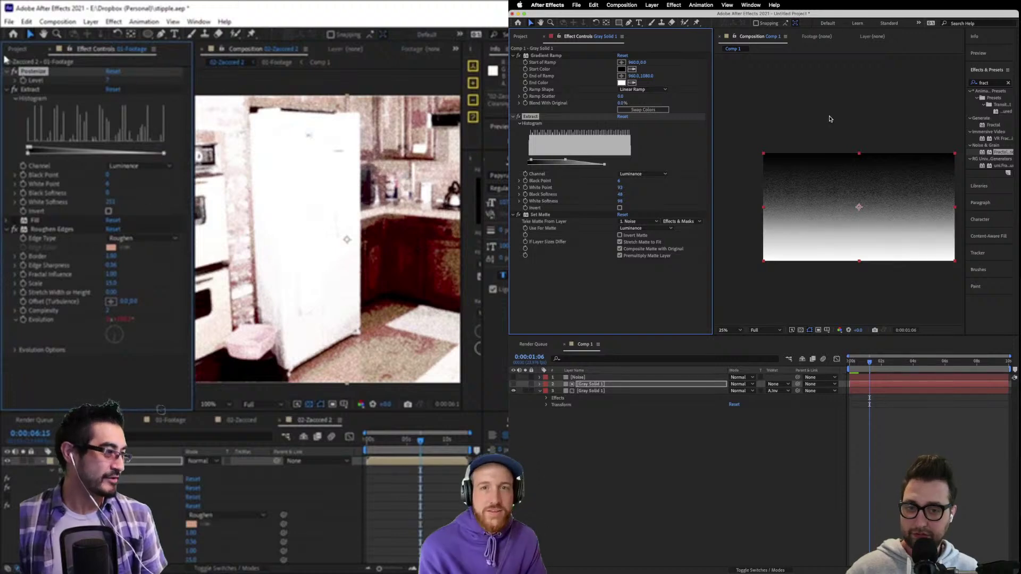
left_click(7, 85)
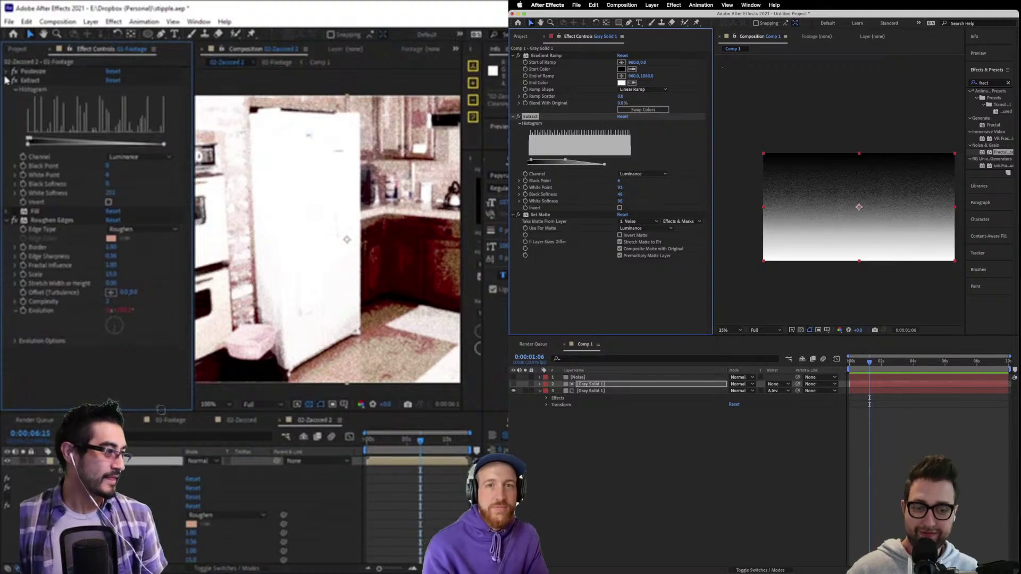
left_click(6, 71)
left_click(5, 81)
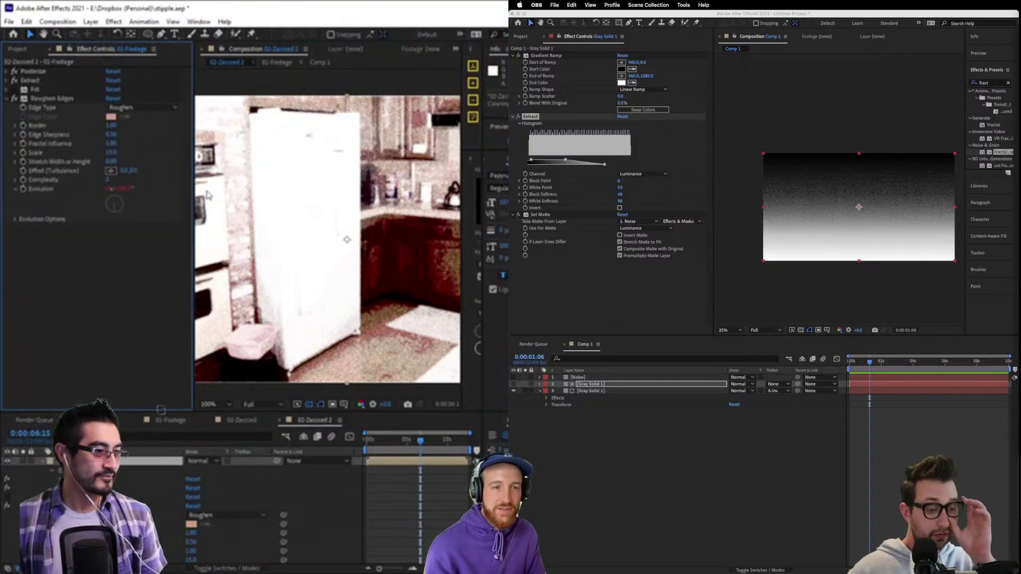
left_click_drag(192, 195, 56, 196)
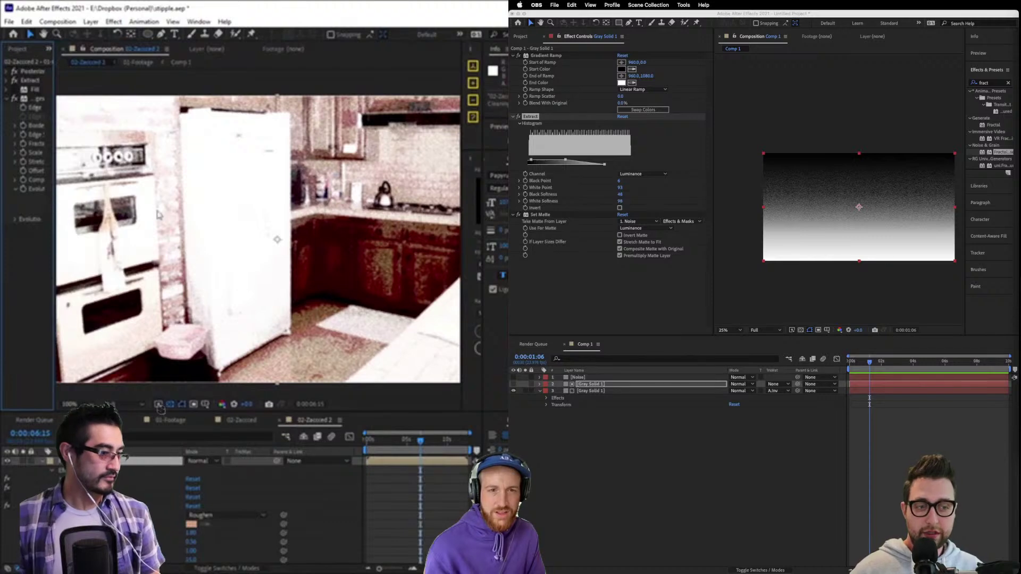
left_click(177, 423)
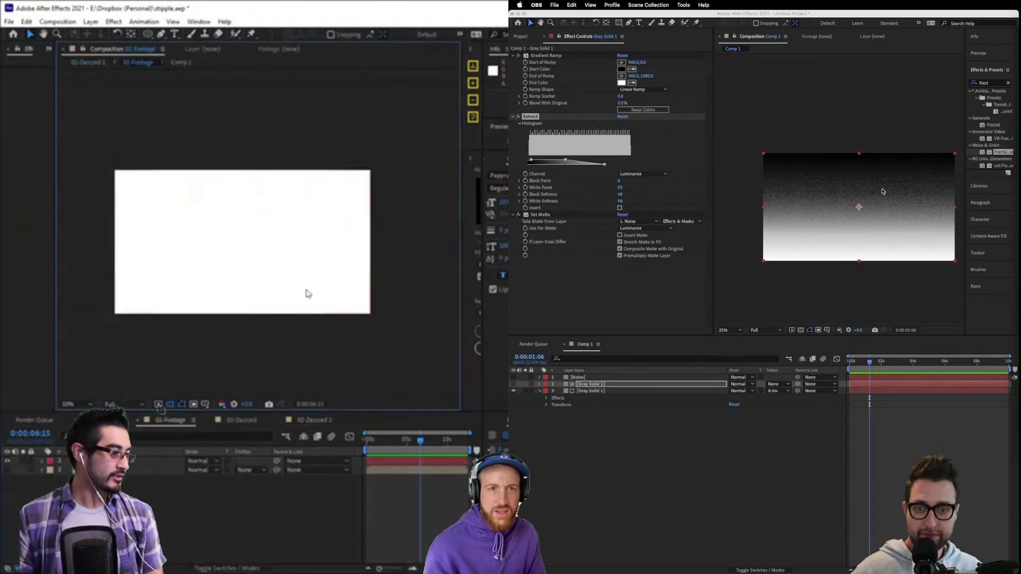
Zoom the Comp 1 viewer to check the gradient, then bring the Unity editor forward.
left_click(836, 87)
scroll(858, 191, "up", 5)
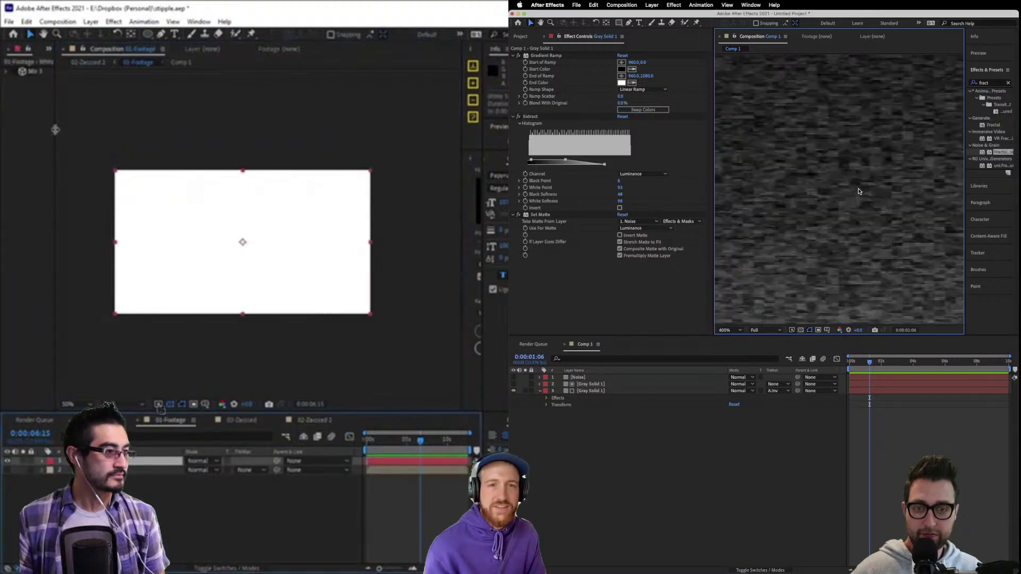
scroll(858, 191, "down", 4)
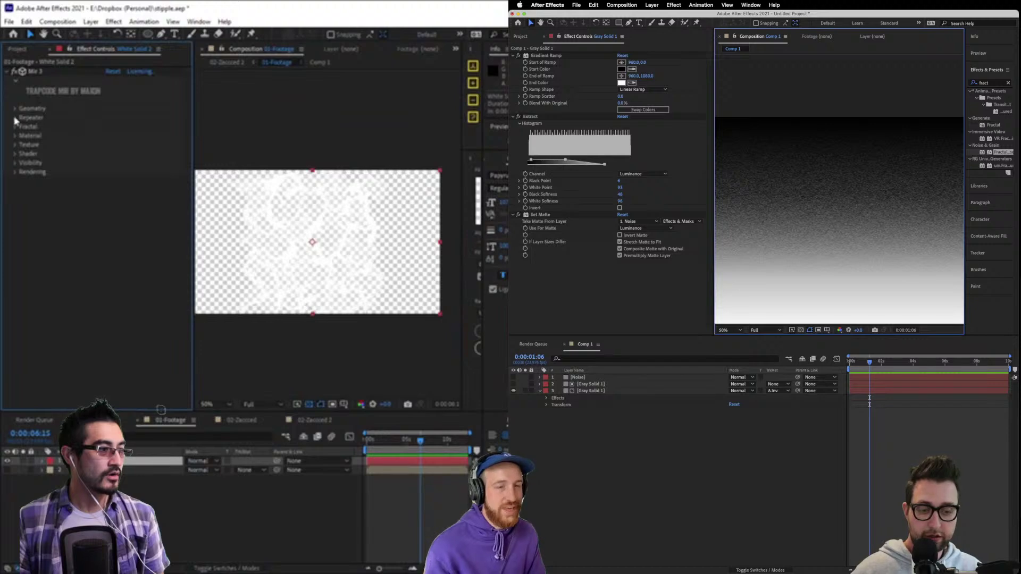
key("super+Tab")
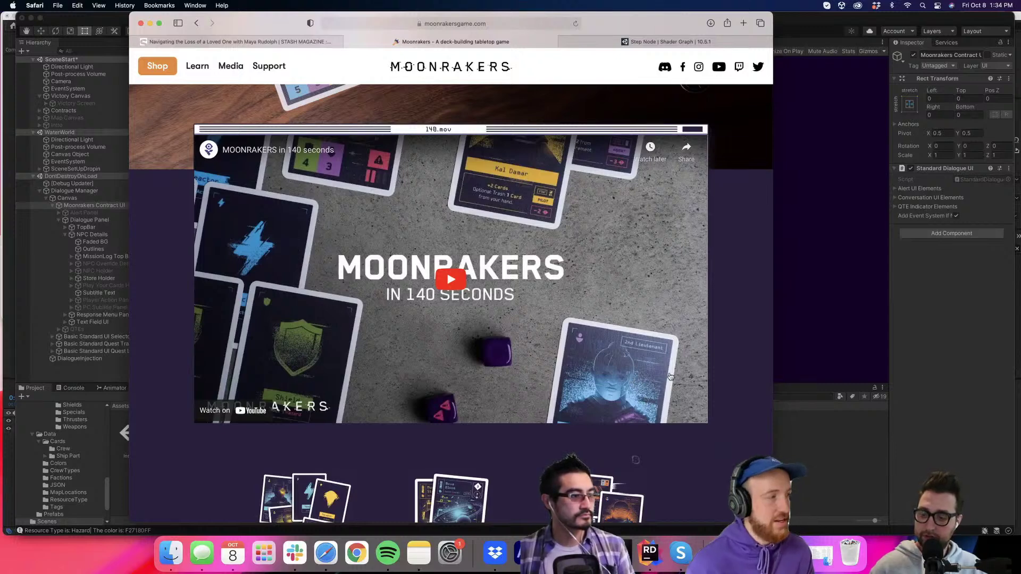
left_click(832, 438)
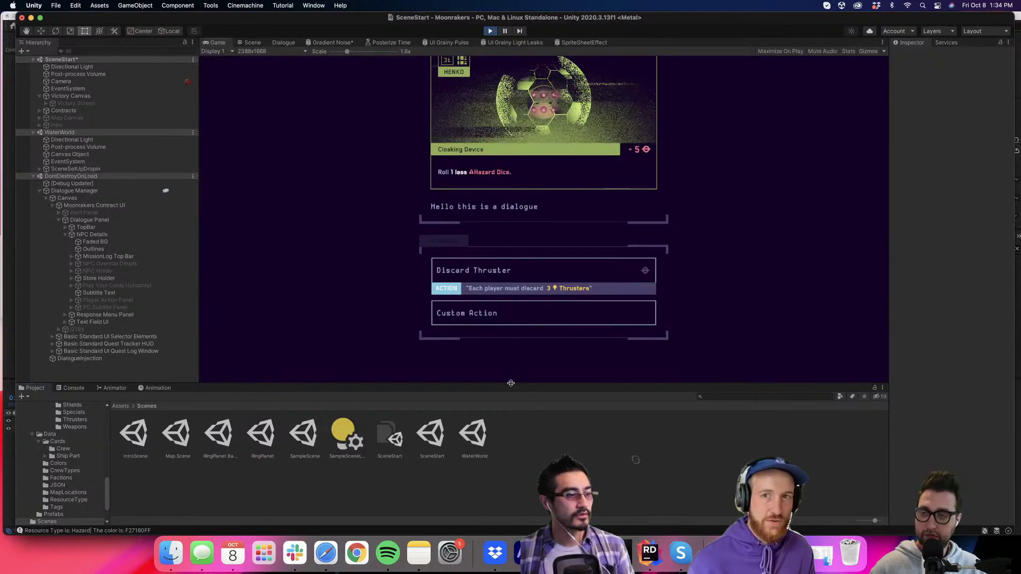
Enlarge the game view and select Store Holder with a widened inspector.
left_click_drag(513, 393, 514, 413)
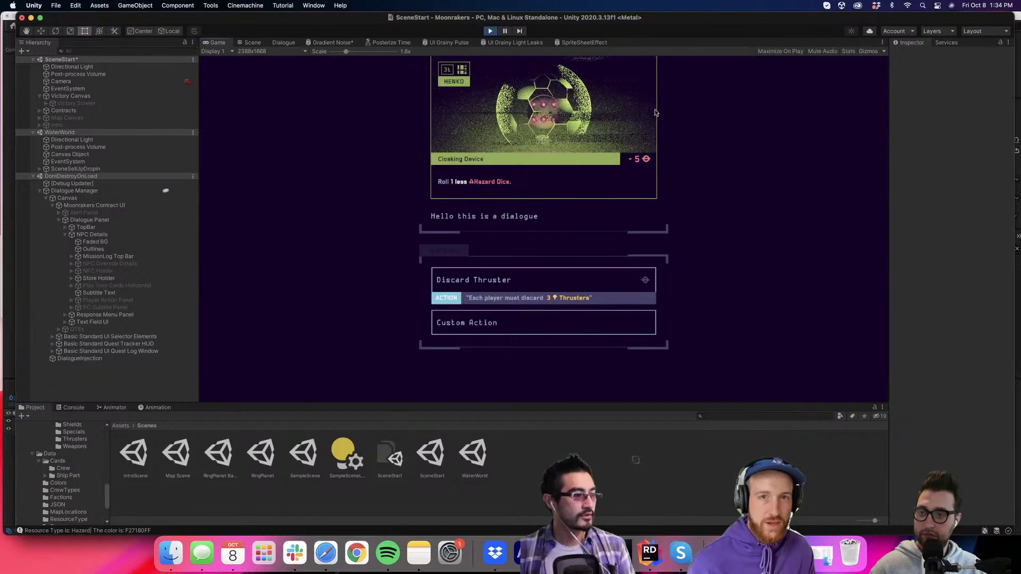
key("Down")
key("Up")
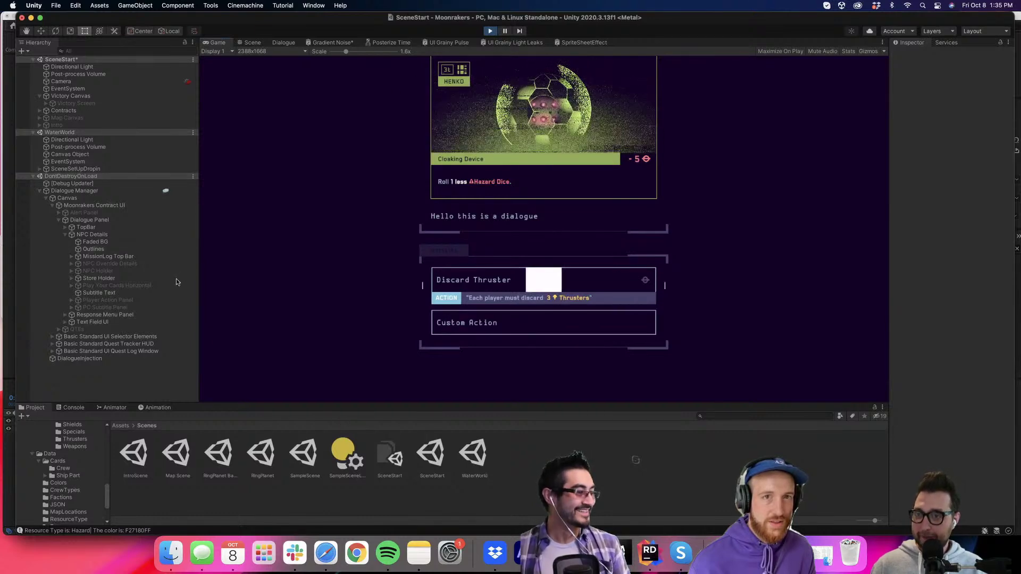
left_click(97, 279)
scroll(926, 368, "down", 3)
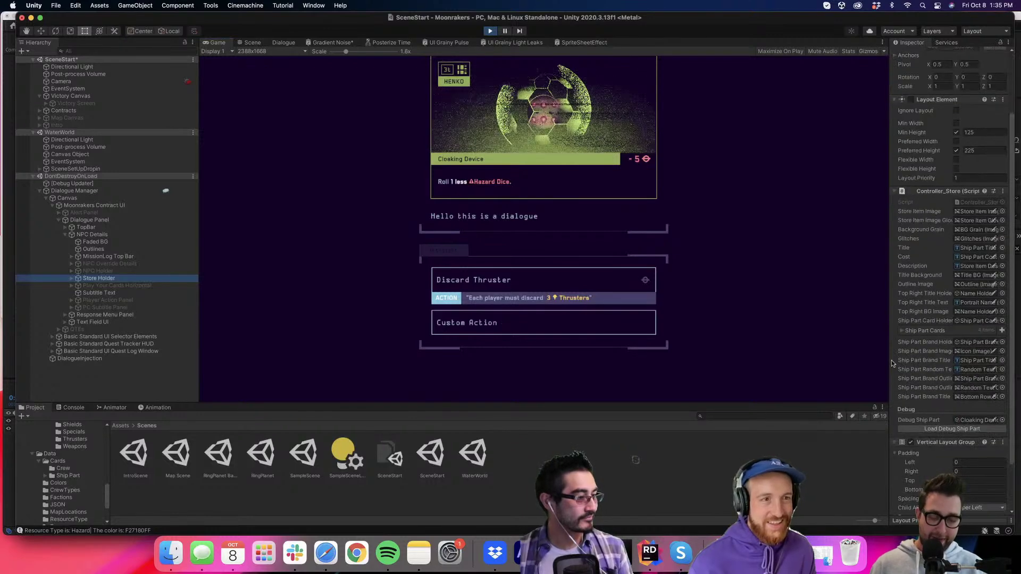
left_click_drag(892, 363, 814, 365)
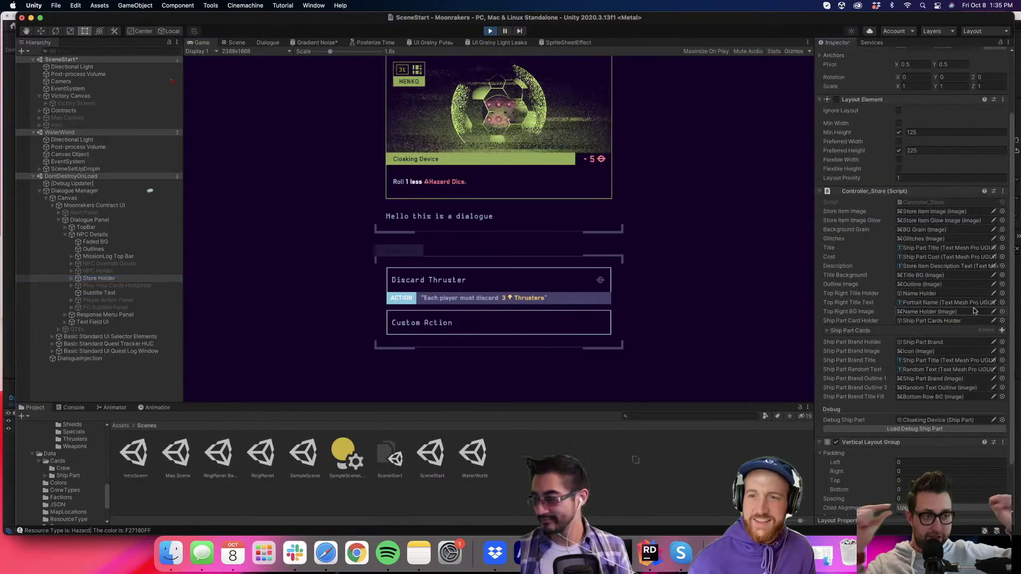
Load Dark Matter mk3, then Flash, as the debug ship part on the store card.
left_click(933, 423)
left_click(1002, 420)
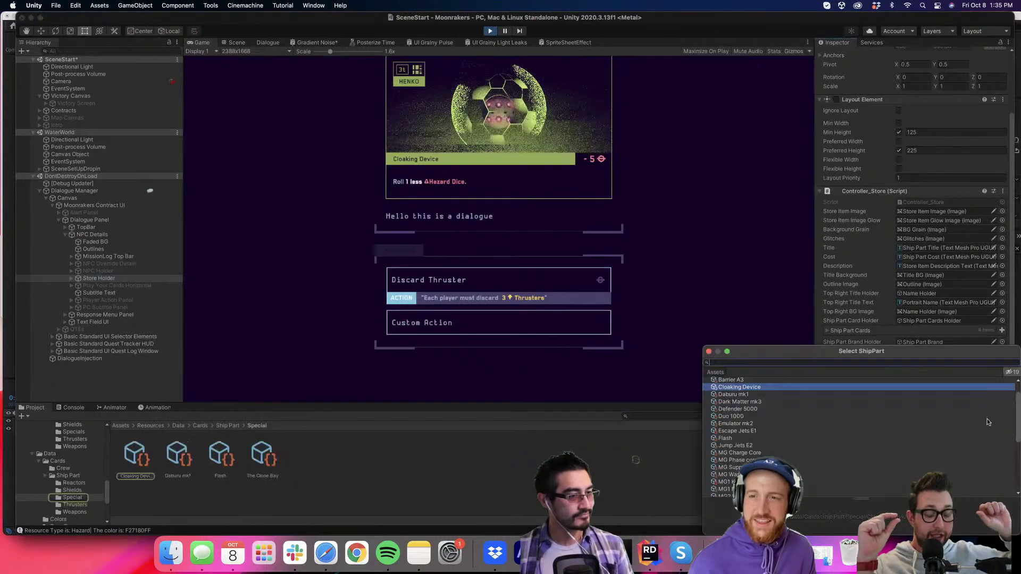
double_click(751, 403)
left_click(900, 430)
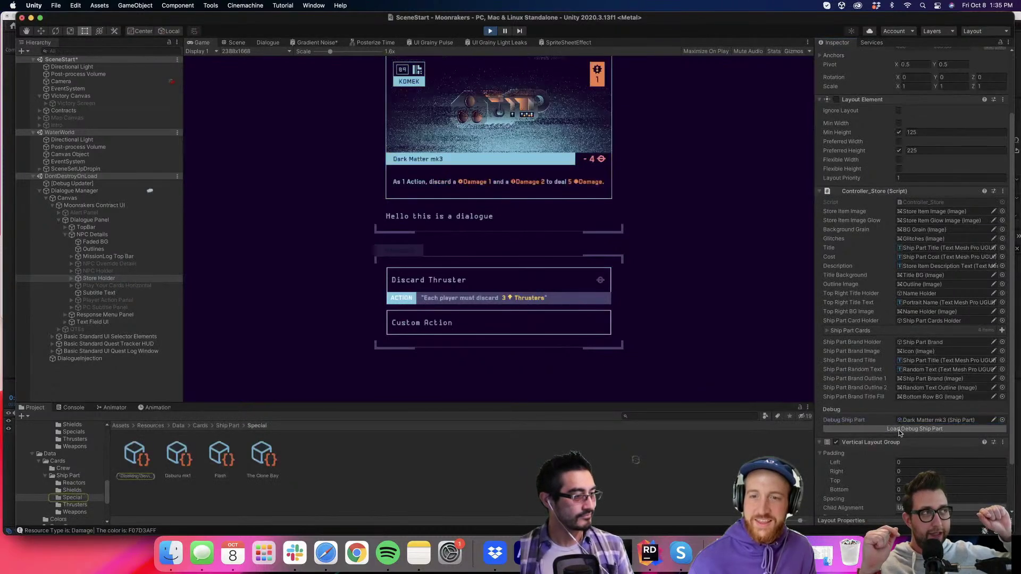
left_click(1002, 421)
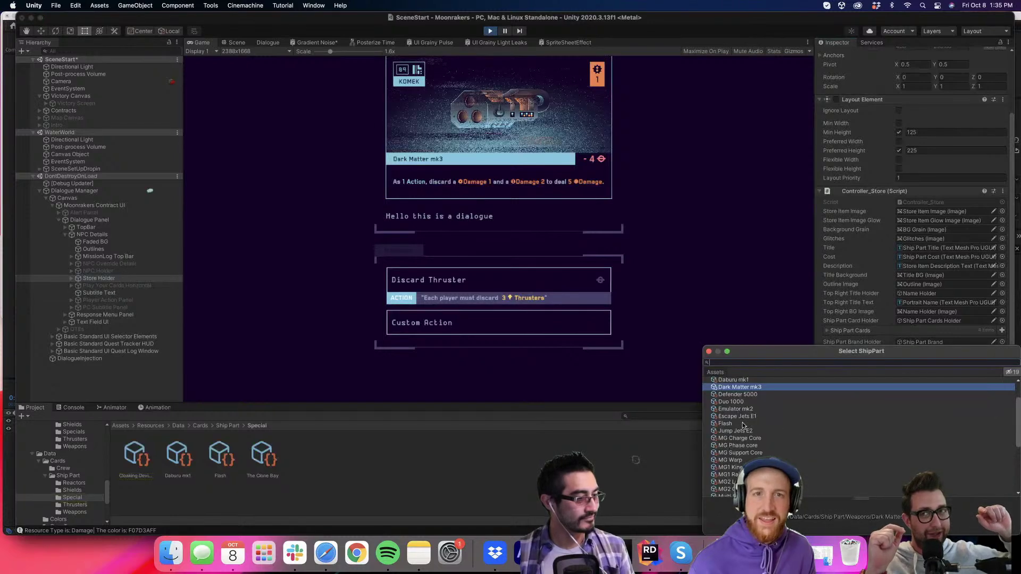
left_click(796, 425)
double_click(743, 425)
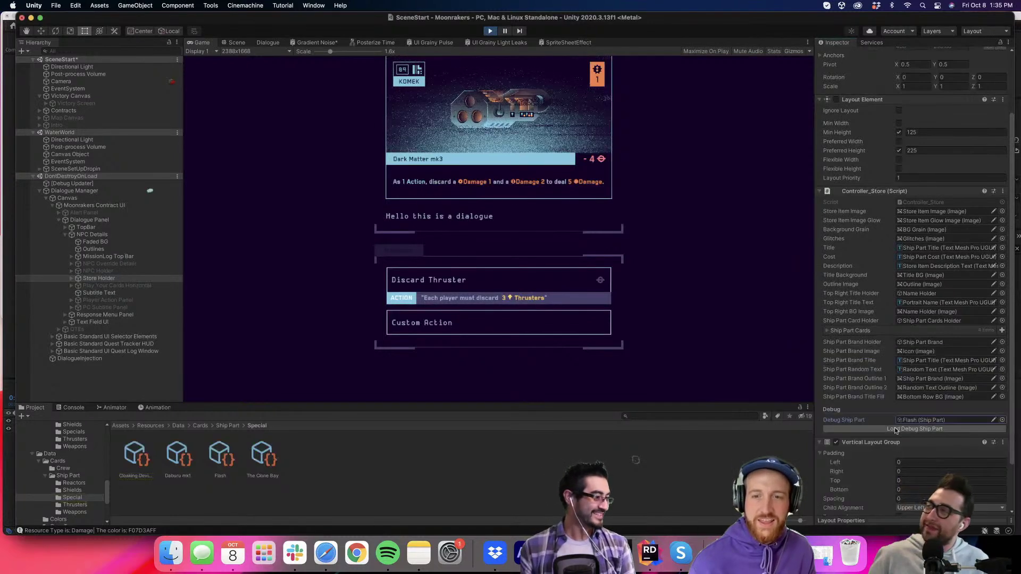
left_click(936, 430)
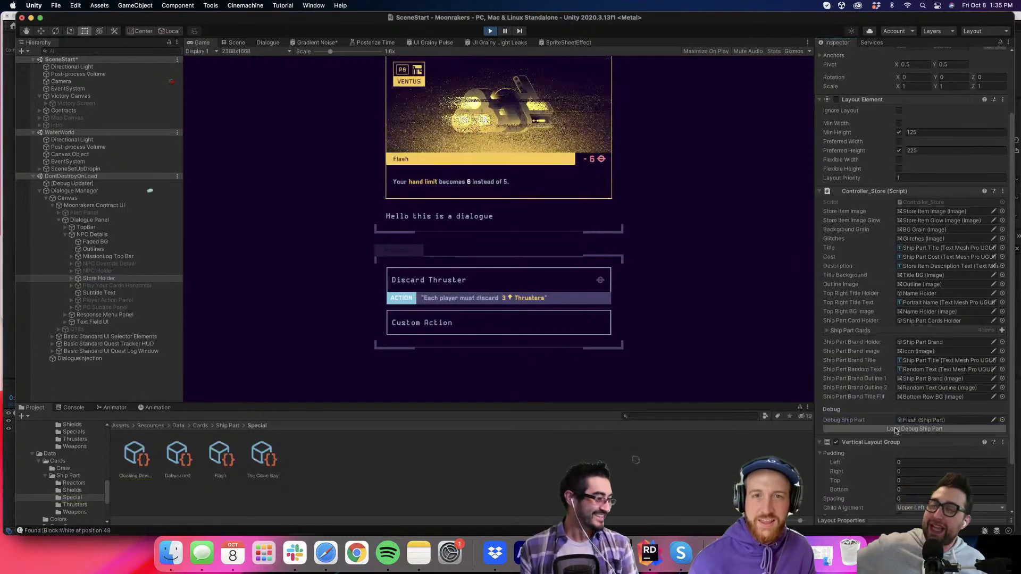
Load MG2 Laser Turrets, then The Clone Bay, as the debug ship part.
left_click(1001, 420)
double_click(741, 446)
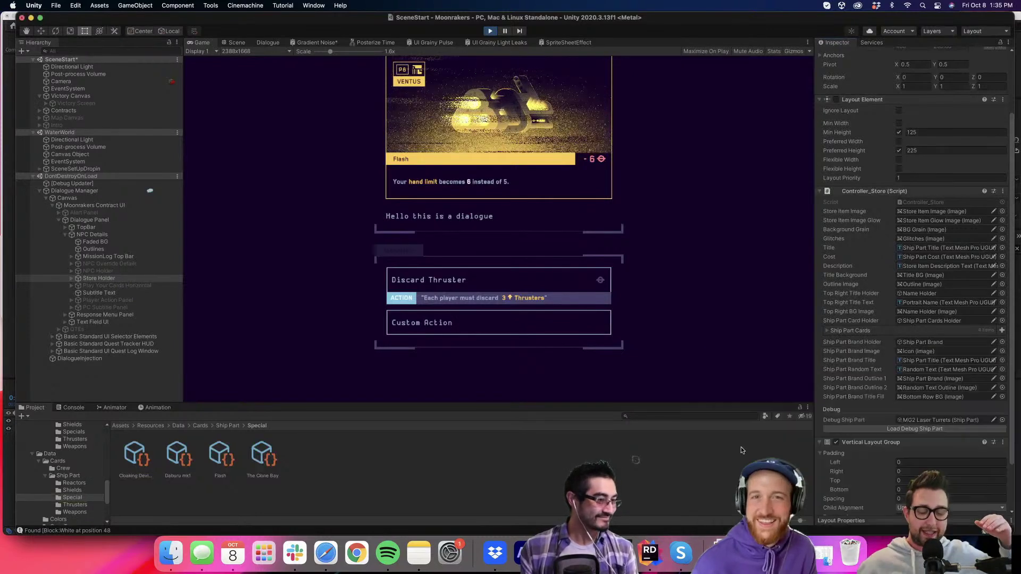
left_click(876, 429)
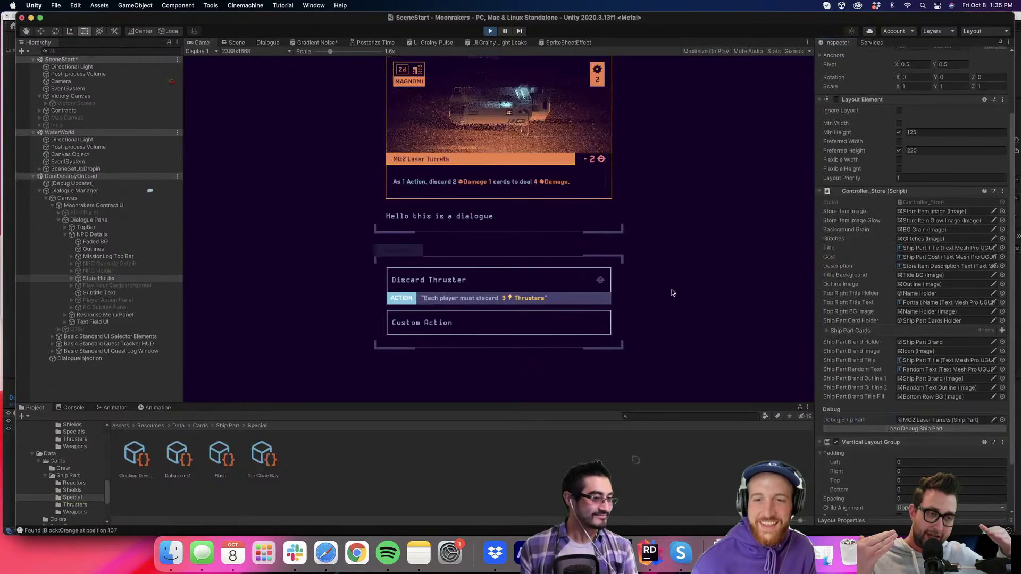
left_click(1002, 420)
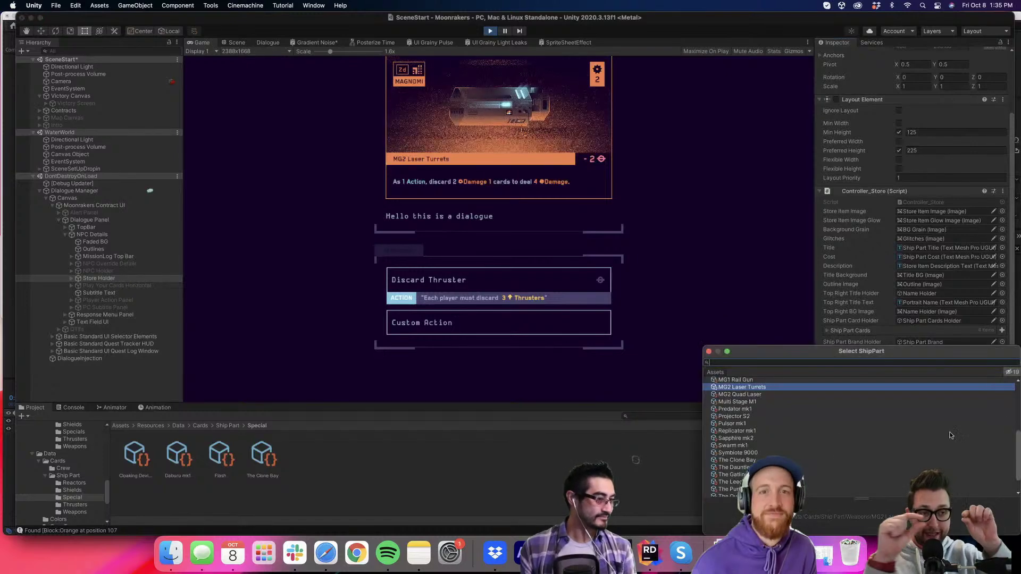
double_click(898, 414)
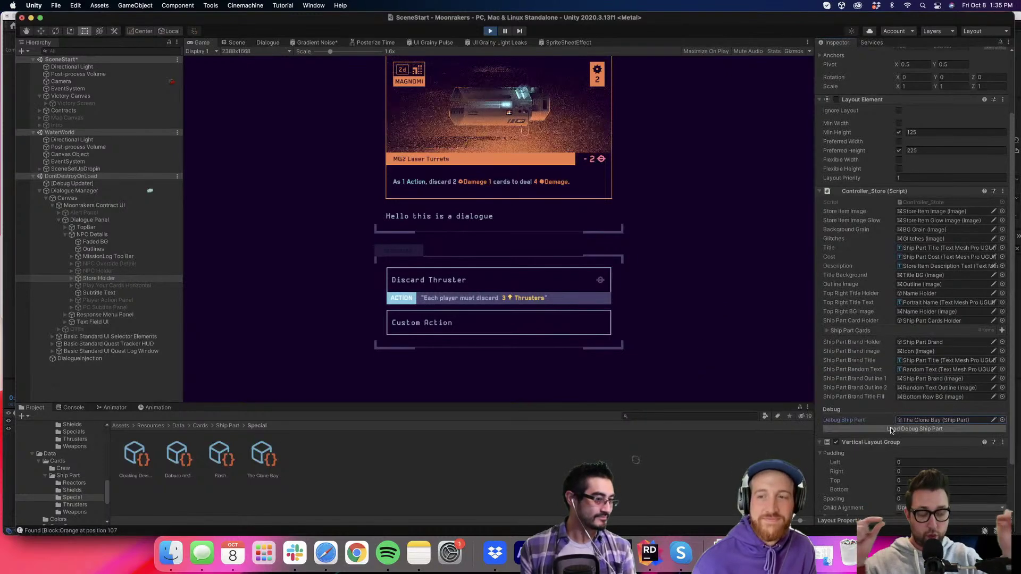
left_click(890, 428)
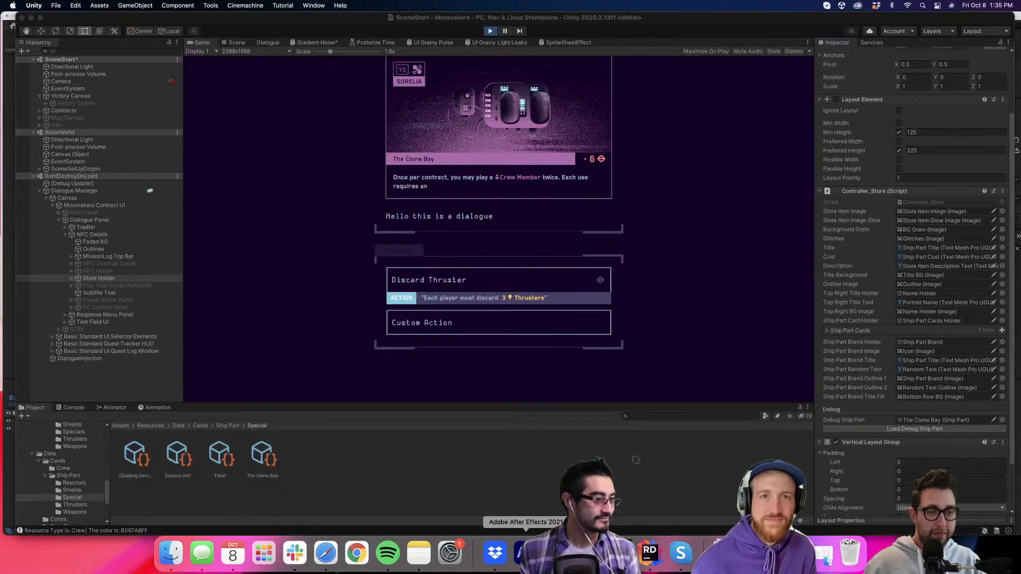
left_click(520, 553)
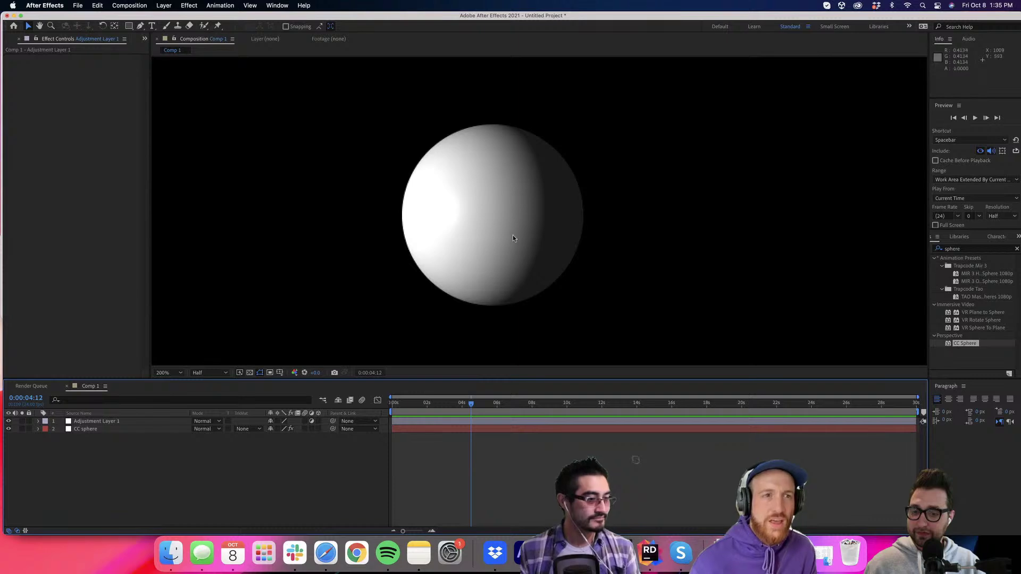
Return to After Effects and show the CC sphere layer's CC Sphere settings in Comp 1.
left_click(619, 553)
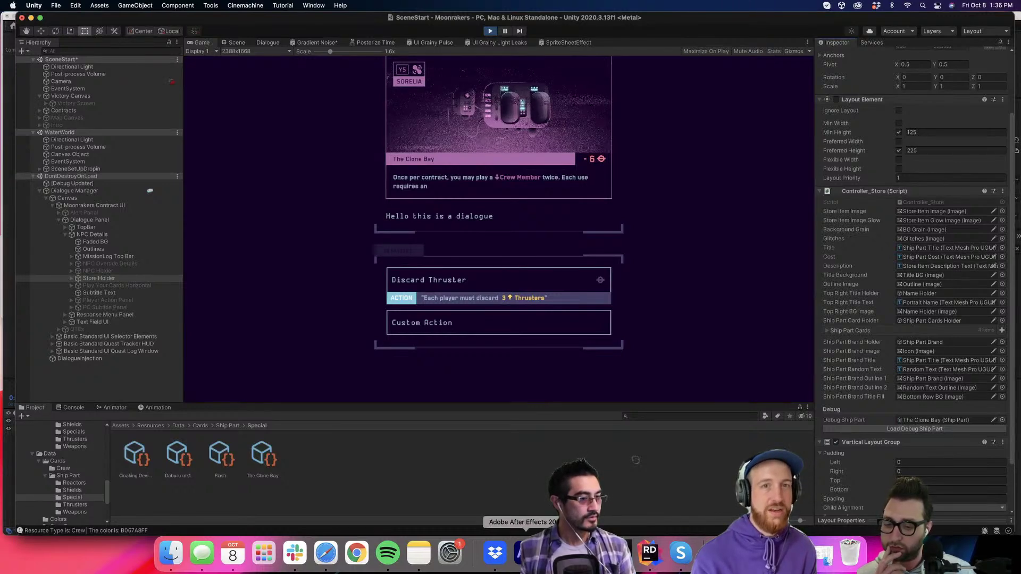
key("super+Tab")
left_click(450, 432)
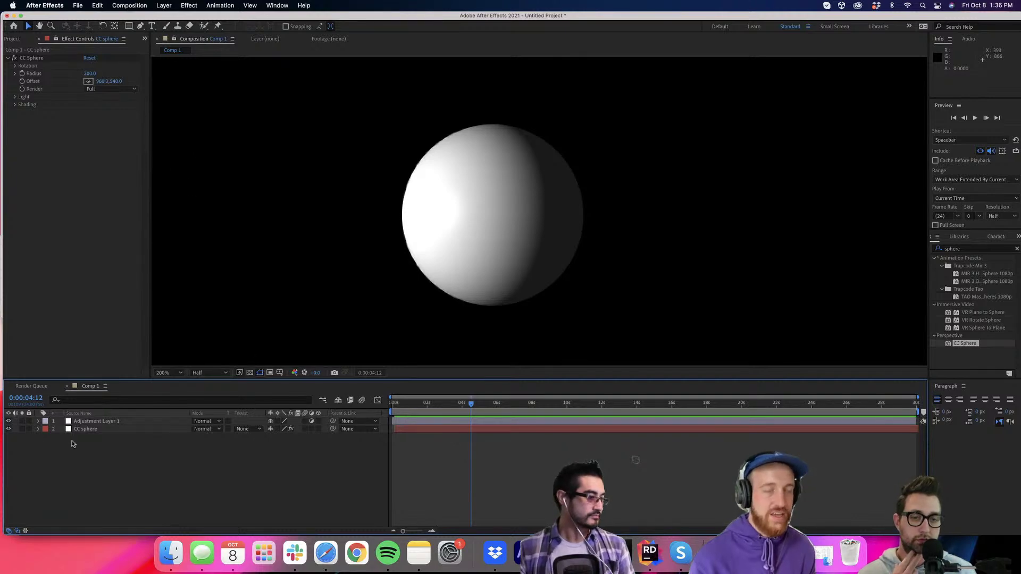
Create a new composition and add a comp-sized ellipse shape layer.
left_click(129, 5)
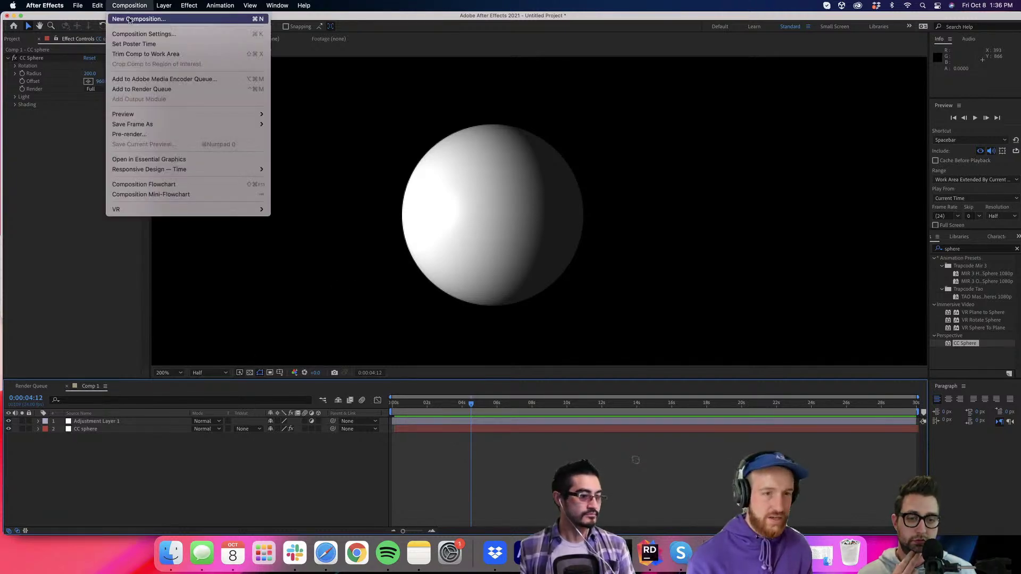
left_click(129, 20)
left_click(410, 440)
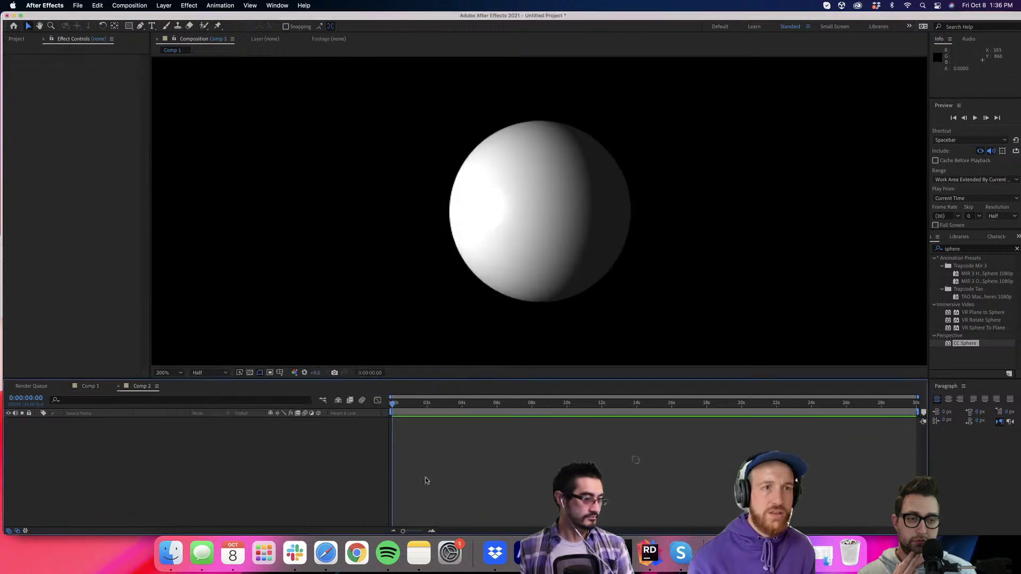
left_click_drag(128, 25, 142, 47)
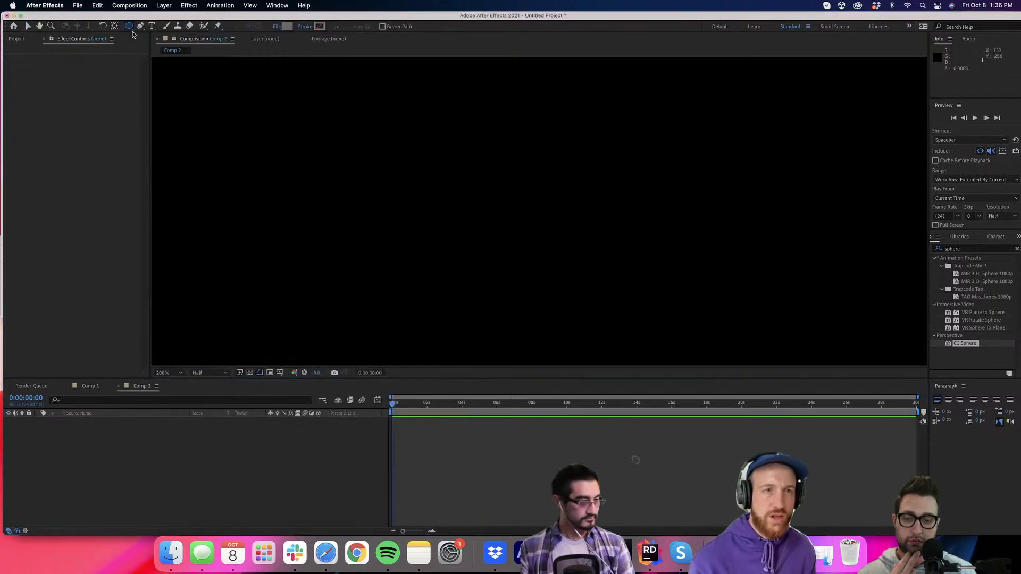
double_click(128, 26)
Set the ellipse path Size to 100 × 100.
left_click(53, 437)
left_click(62, 445)
left_click(87, 452)
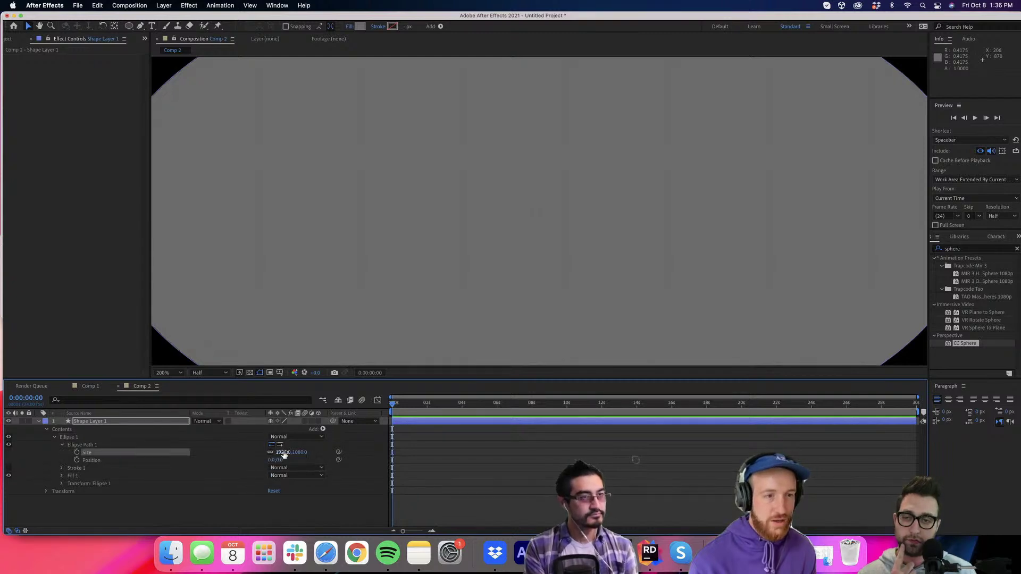
left_click_drag(284, 455, 281, 455)
left_click(282, 452)
type("100")
key("Tab")
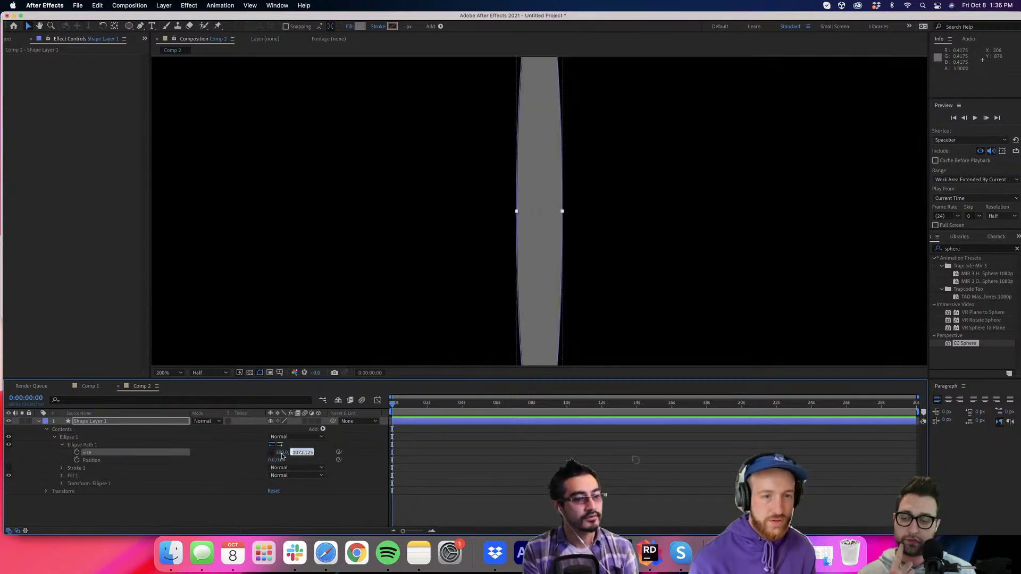
type("100")
key("Return")
Fill the circle with pure red (FF0000) and add an adjustment layer above it.
left_click(142, 420)
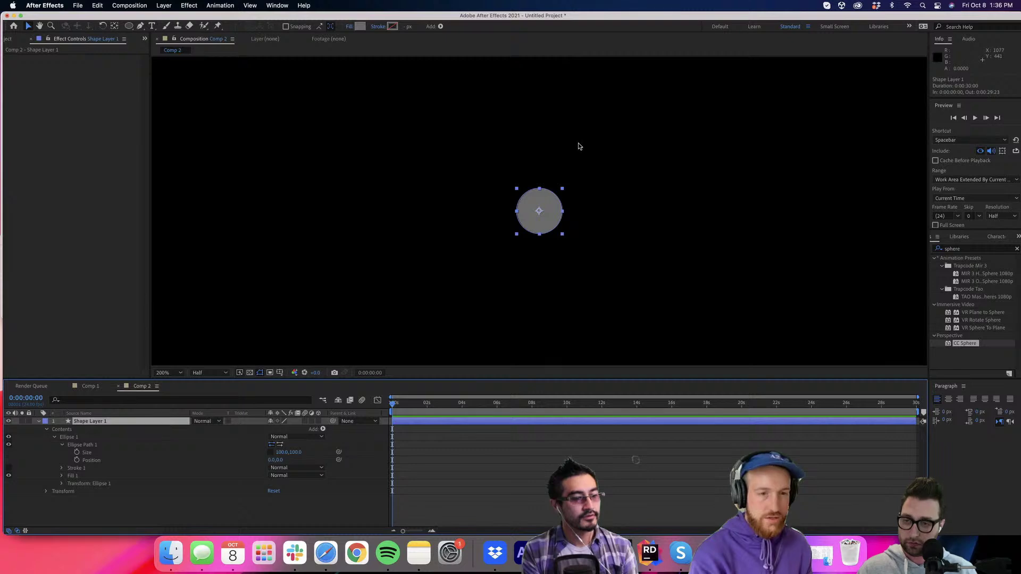
left_click(359, 26)
left_click(779, 214)
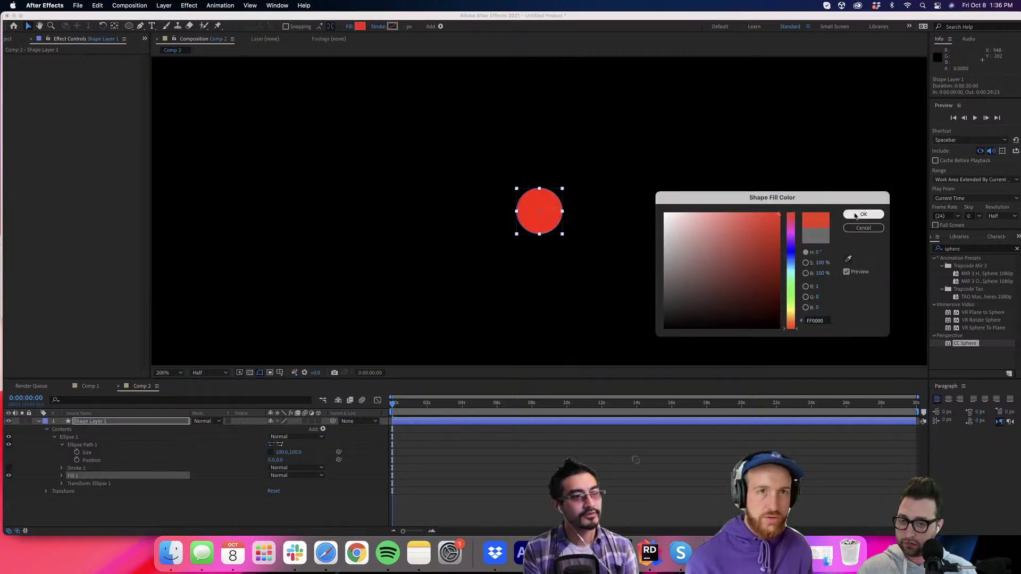
left_click(862, 213)
left_click(618, 461)
key("super+alt+y")
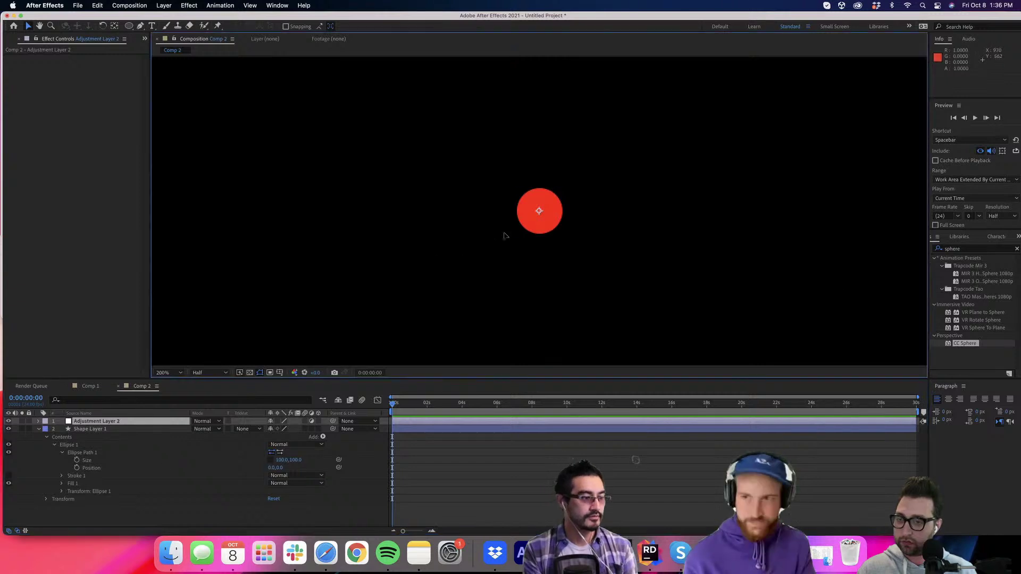
Lock the adjustment layer and move the red circle to the lower left of the comp.
key("super+z")
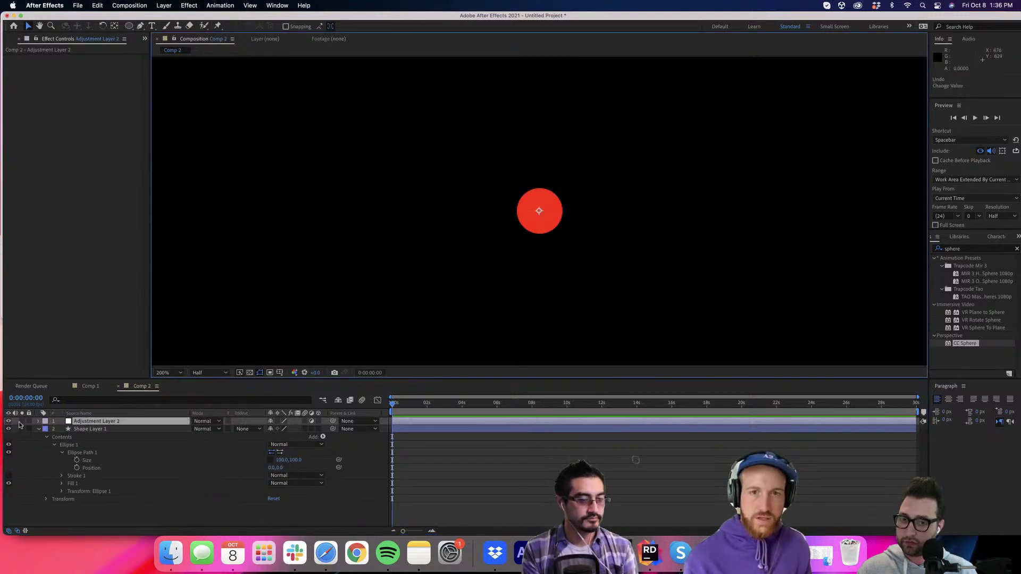
left_click(29, 421)
left_click(84, 430)
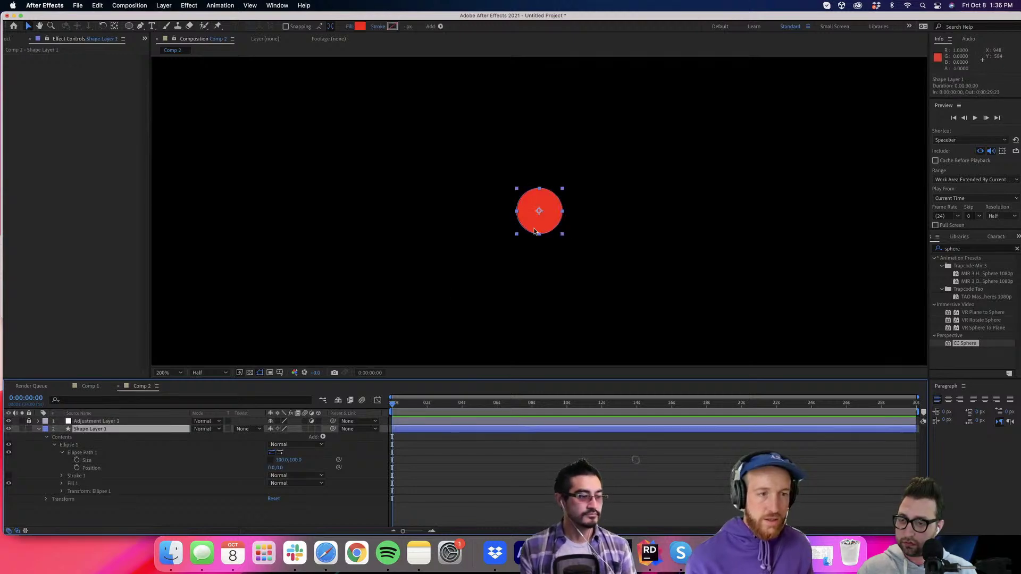
left_click_drag(534, 230, 334, 297)
Apply the Transform effect to the adjustment layer, leaving its scale at 100.
left_click(85, 425)
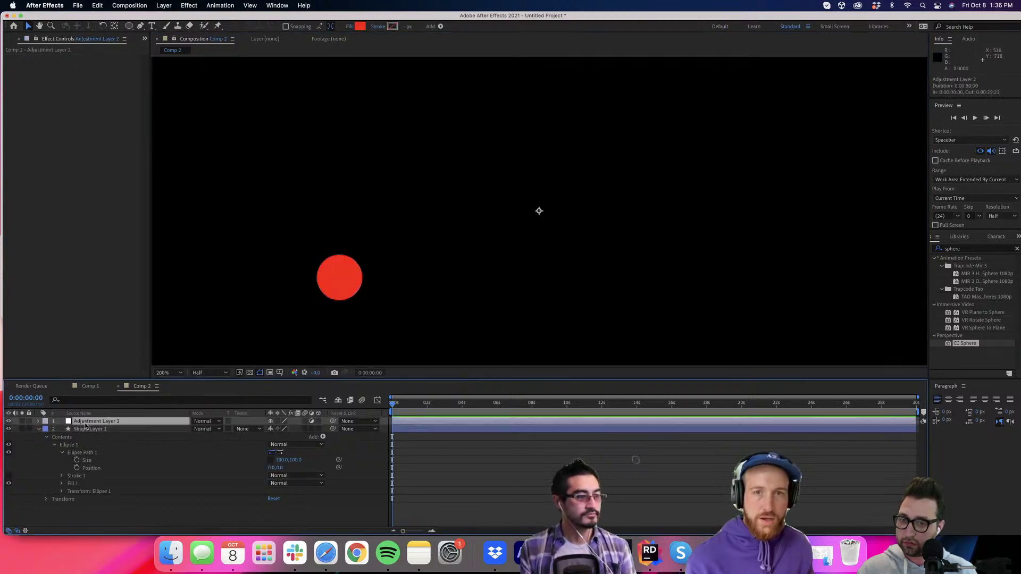
left_click(956, 248)
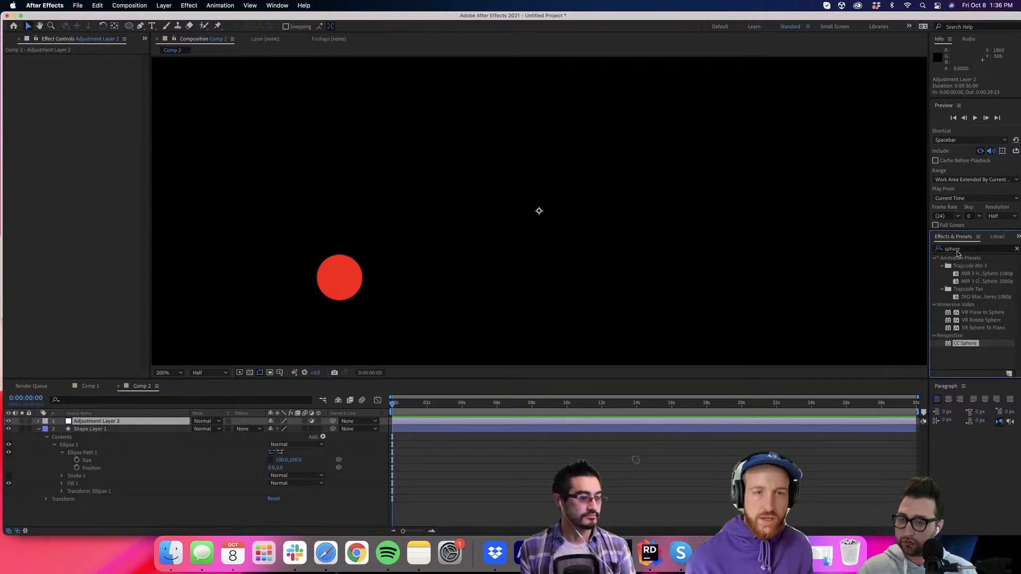
double_click(957, 249)
type("tran")
double_click(973, 297)
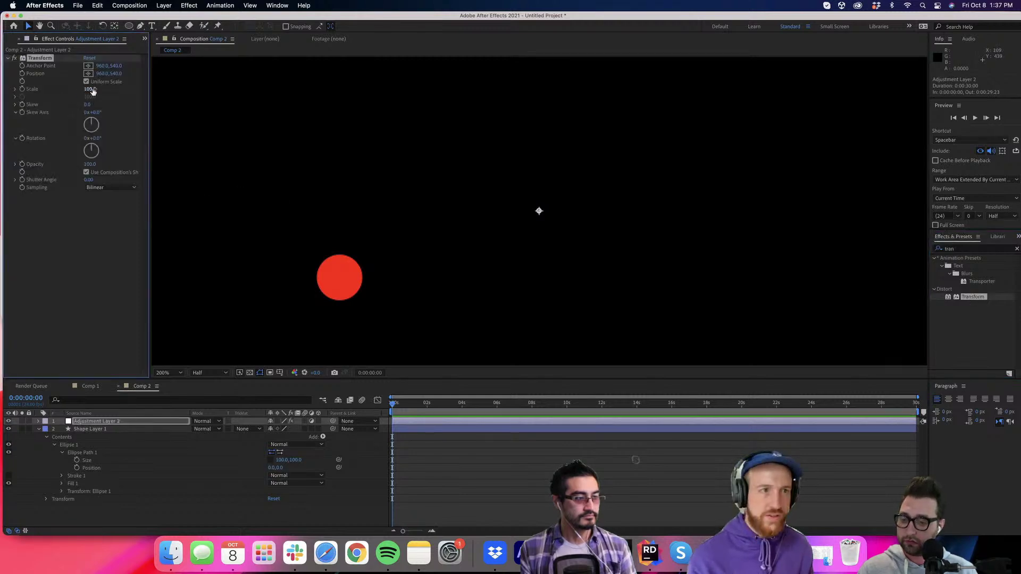
left_click(86, 82)
left_click(91, 89)
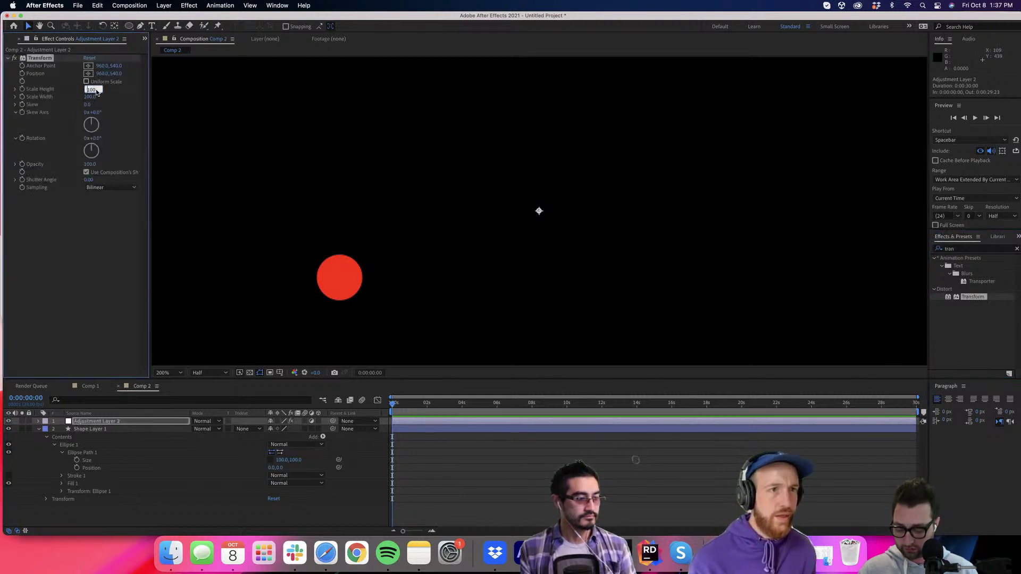
key("Return")
key("super+z")
Rotate the Transform effect 180° and set the adjustment layer's blend mode to Add.
left_click(95, 138)
type("180")
key("Return")
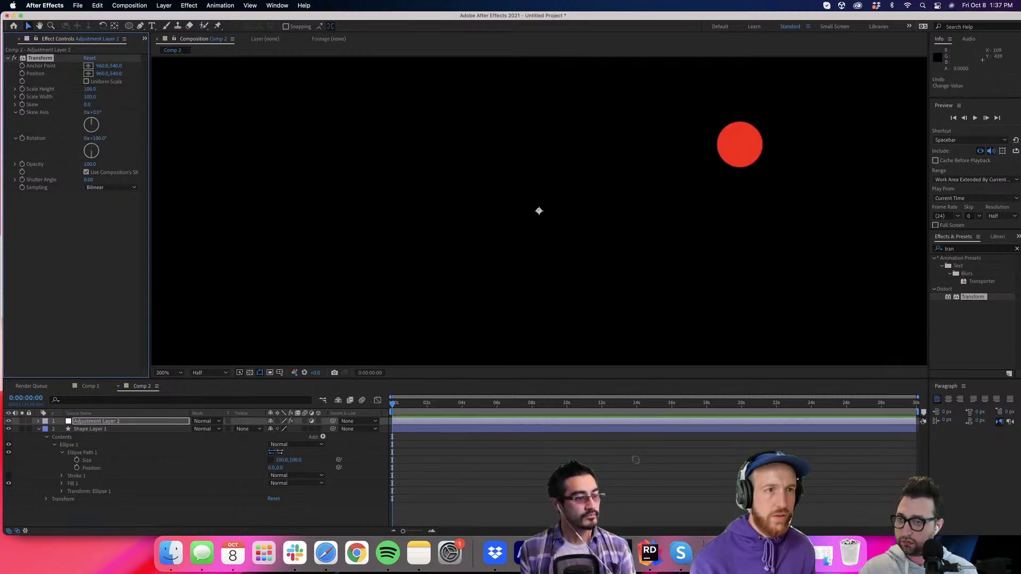
left_click(208, 421)
key("Return")
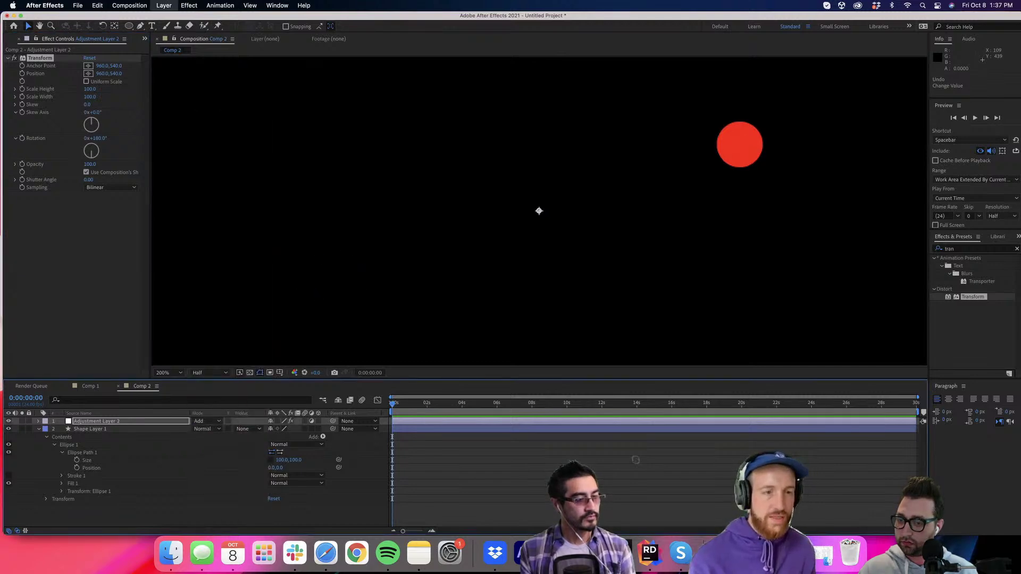
Create a black solid layer and send it to the bottom of the layer stack.
left_click(97, 429)
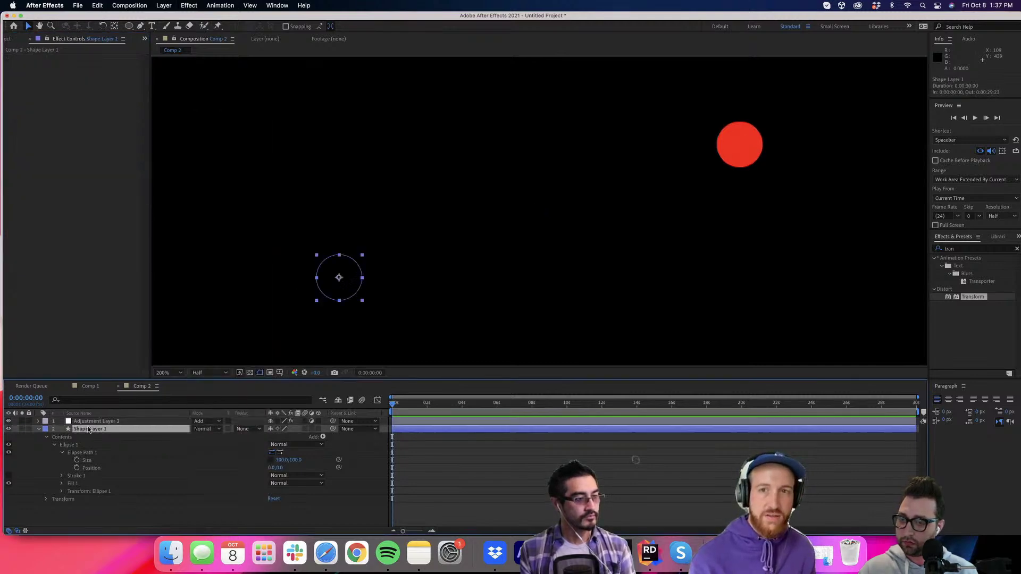
key("slash")
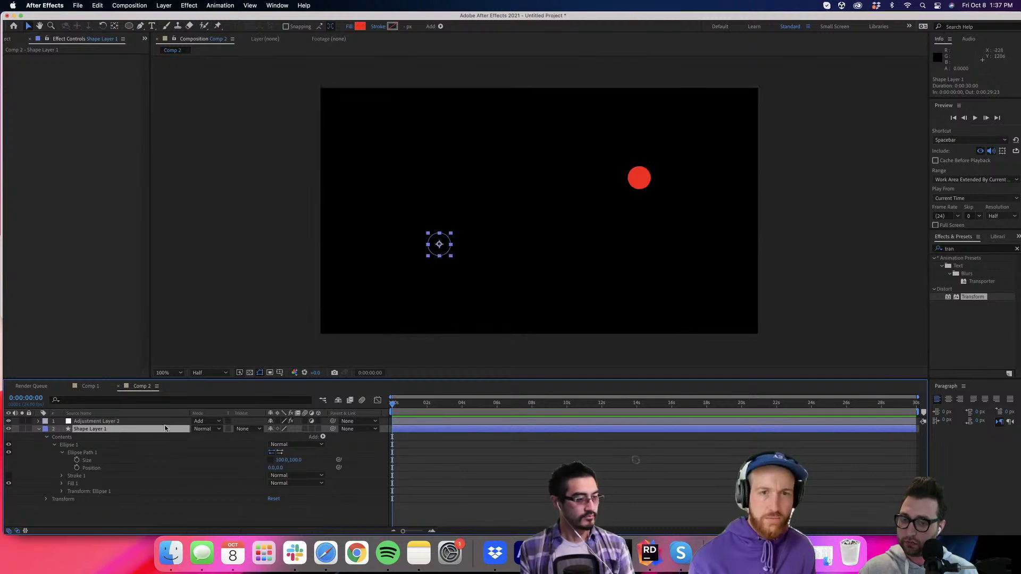
key("super+y")
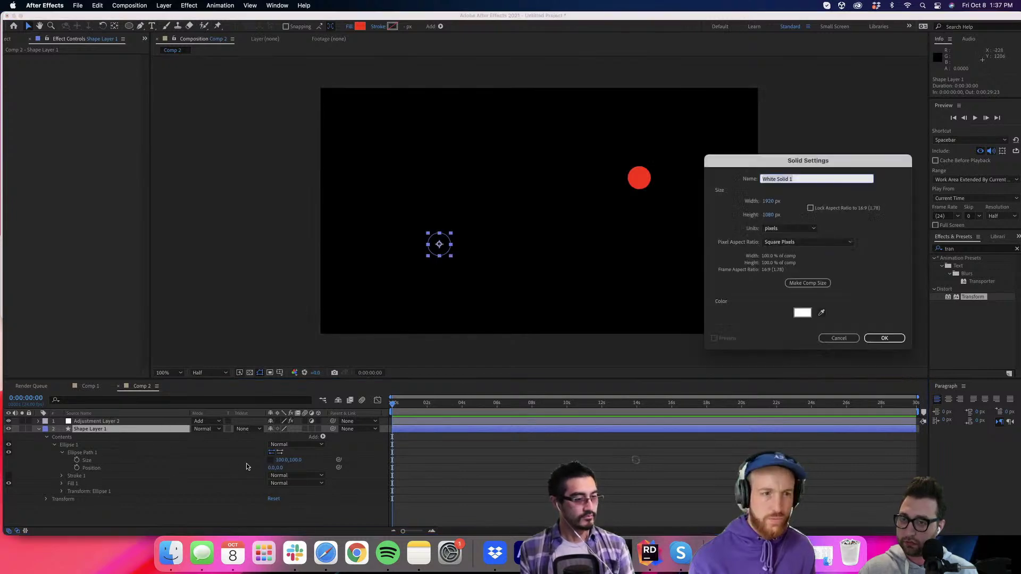
left_click(802, 312)
left_click_drag(773, 319, 777, 356)
left_click(864, 215)
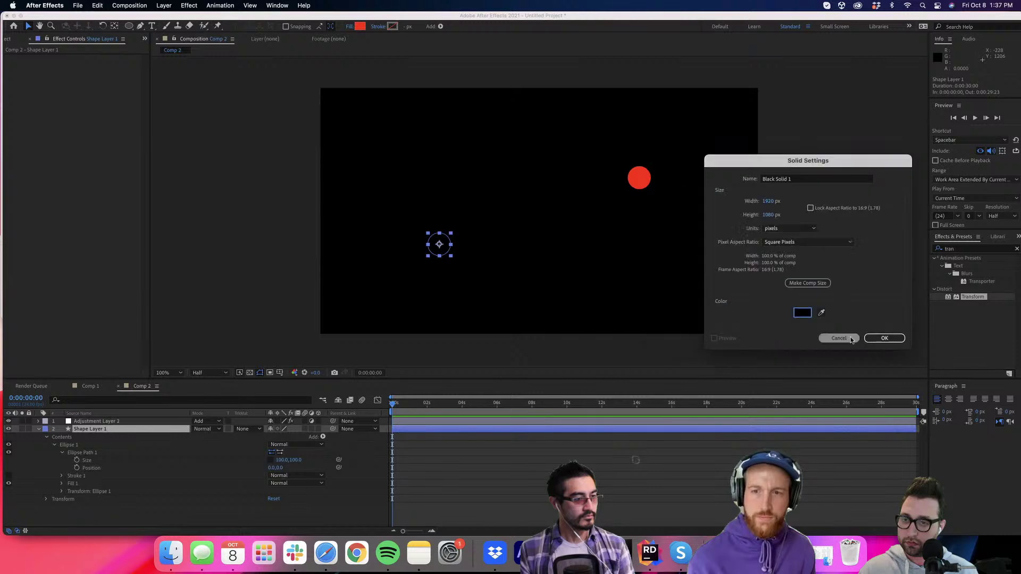
left_click(884, 338)
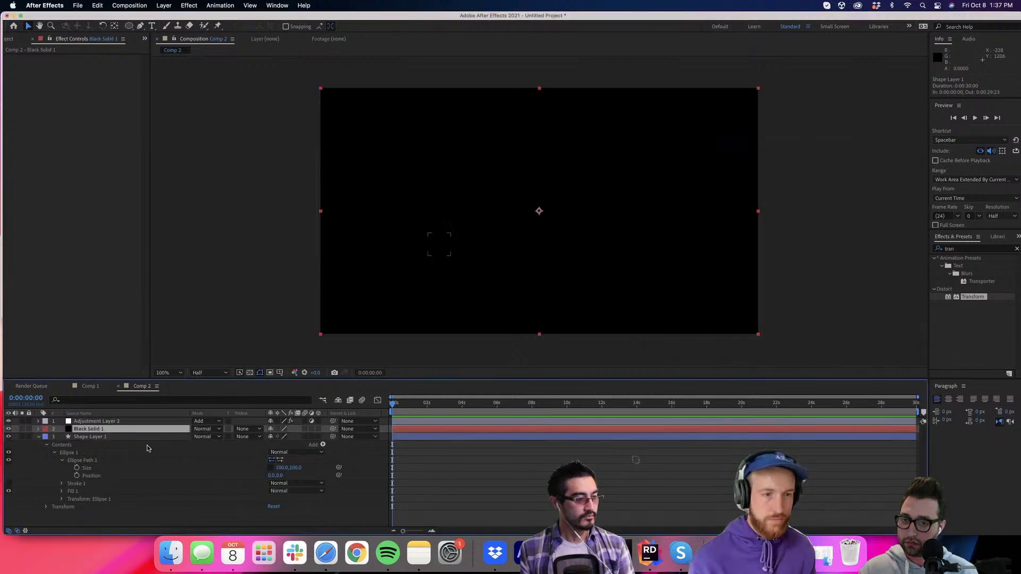
key("super+shift+bracketleft")
key("super+Up")
Apply Fast Box Blur to the adjustment layer, Horizontal direction, radius 141.
double_click(956, 249)
type("fast")
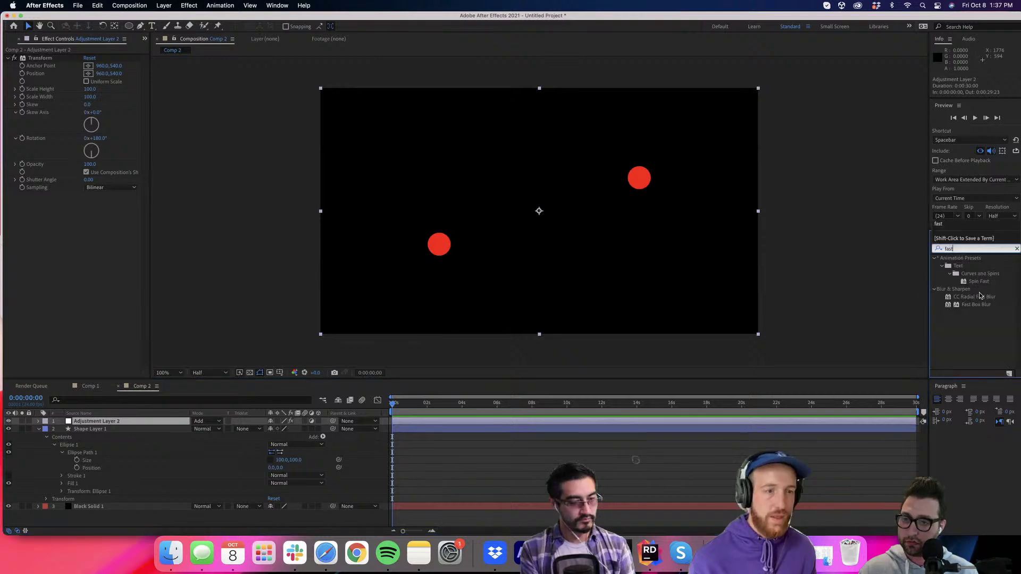
double_click(976, 305)
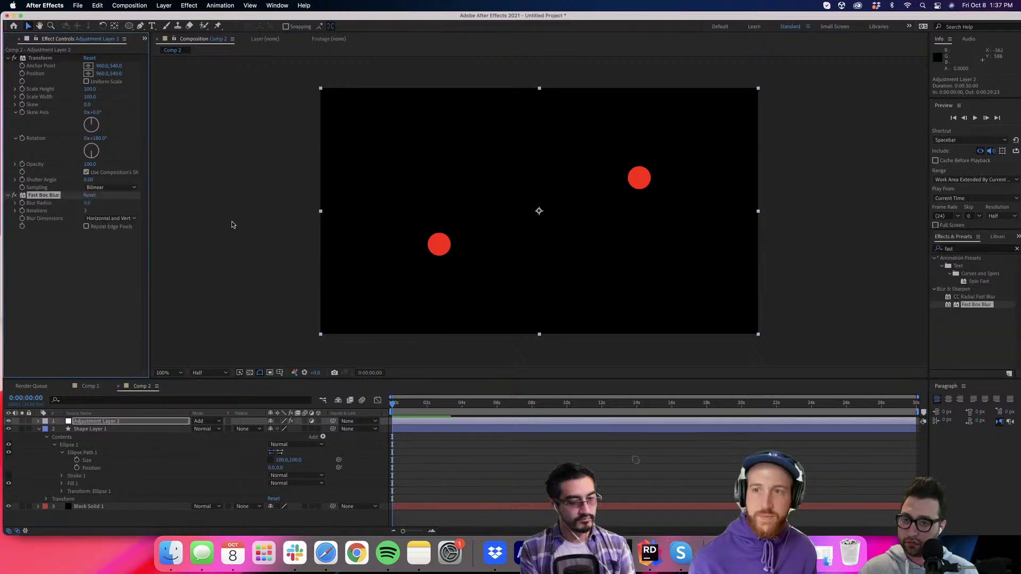
left_click(109, 218)
left_click(101, 238)
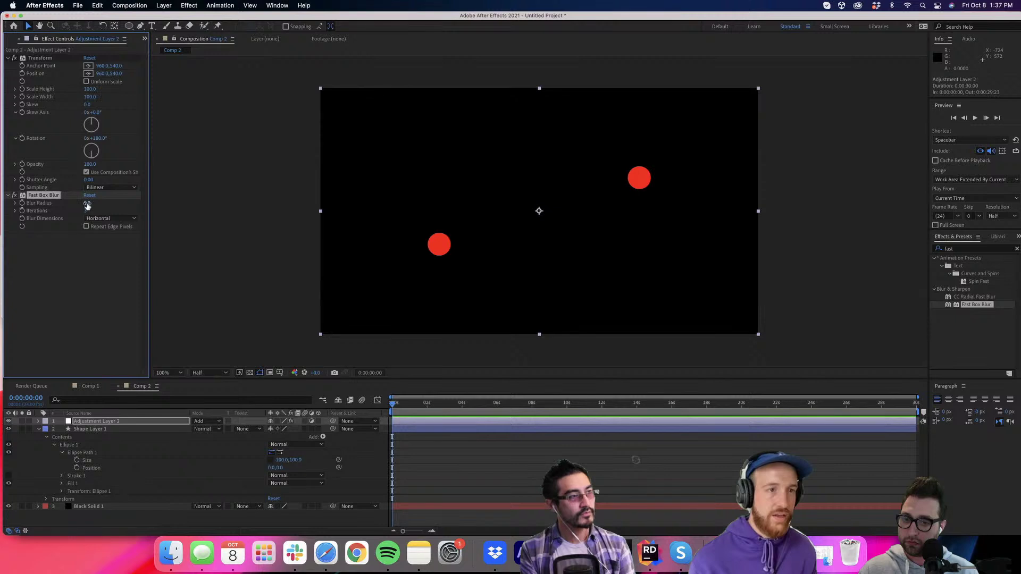
left_click_drag(87, 205, 132, 206)
Move the red circle toward the upper right to test the streaks.
left_click(206, 440)
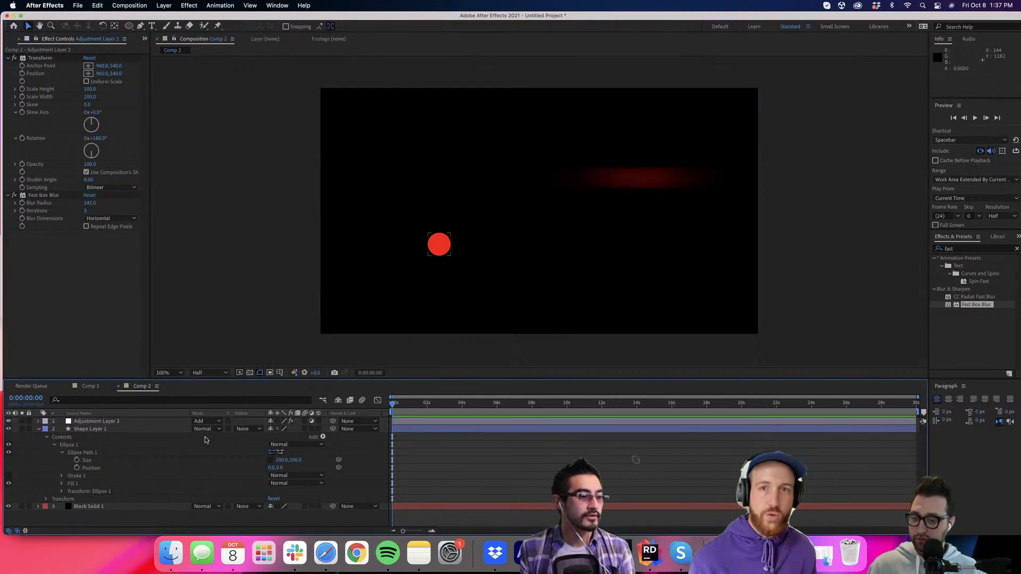
left_click_drag(439, 245, 512, 159)
left_click_drag(626, 161, 445, 136)
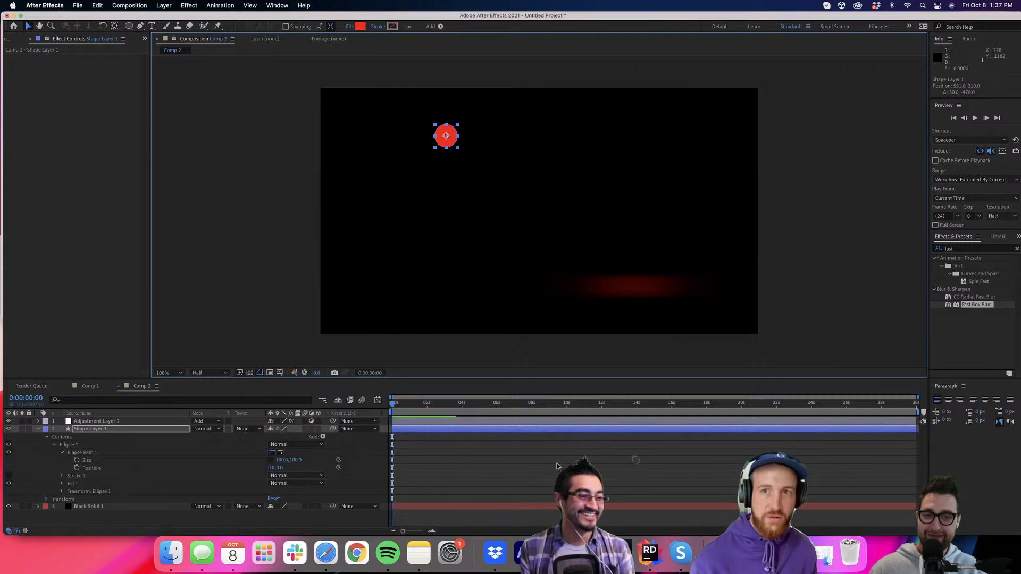
left_click(557, 465)
Duplicate the adjustment layer and squash the copy to 37% Scale Height.
left_click(142, 421)
key("super+d")
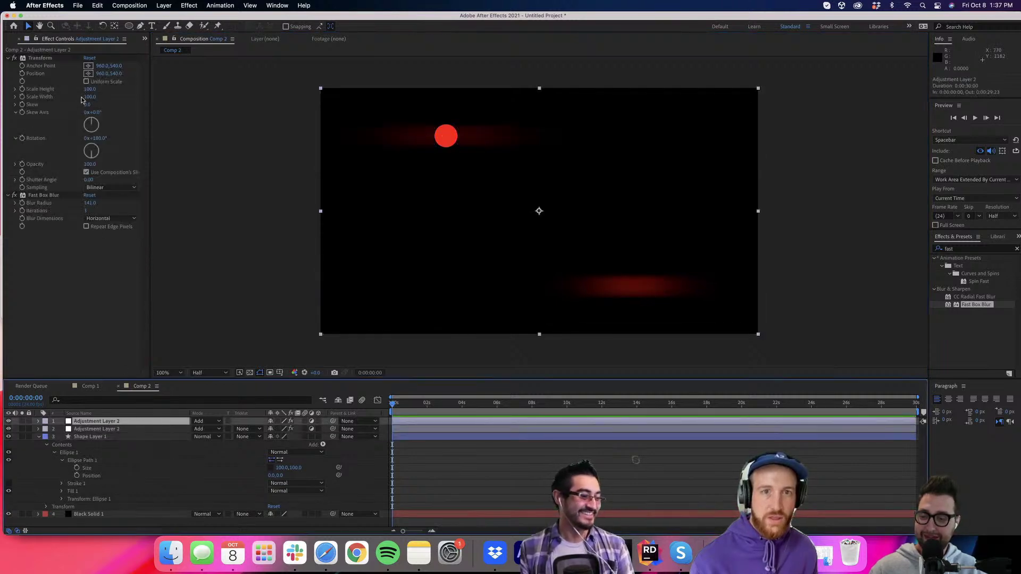
left_click_drag(90, 89, 63, 93)
left_click(157, 422)
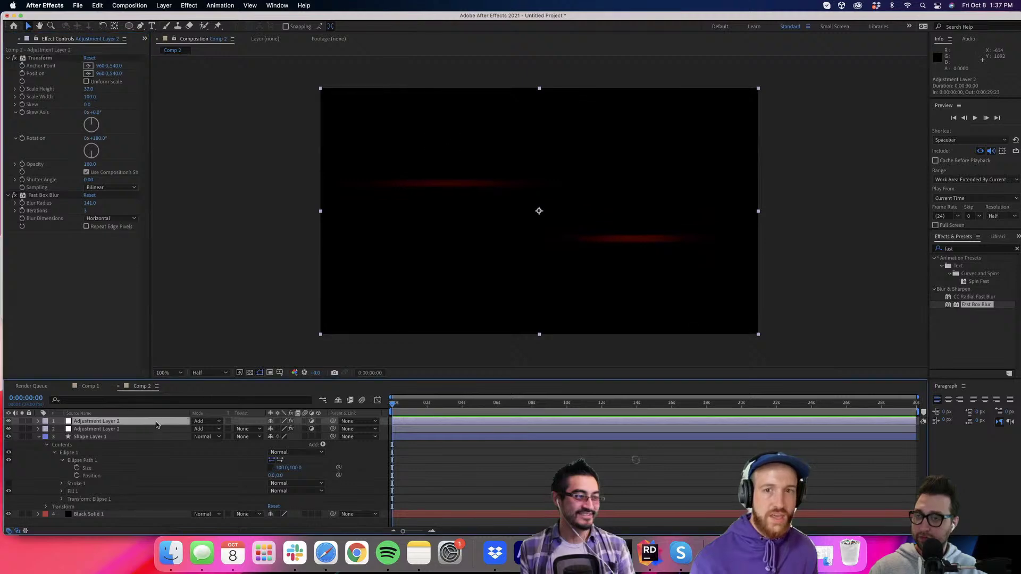
key("super+shift+y")
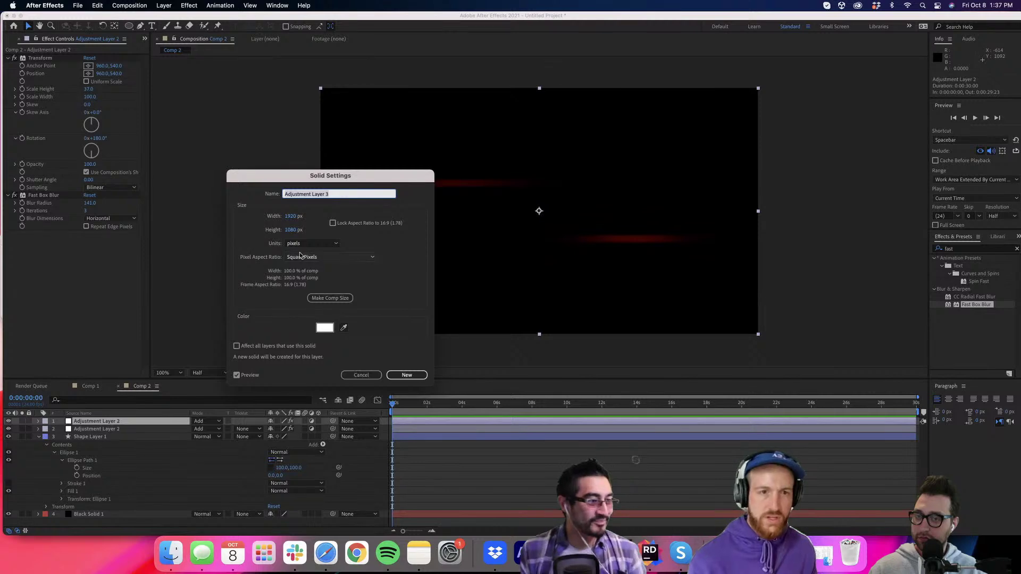
Resize the copied adjustment layer to 2160 px tall in Solid Settings.
left_click(292, 229)
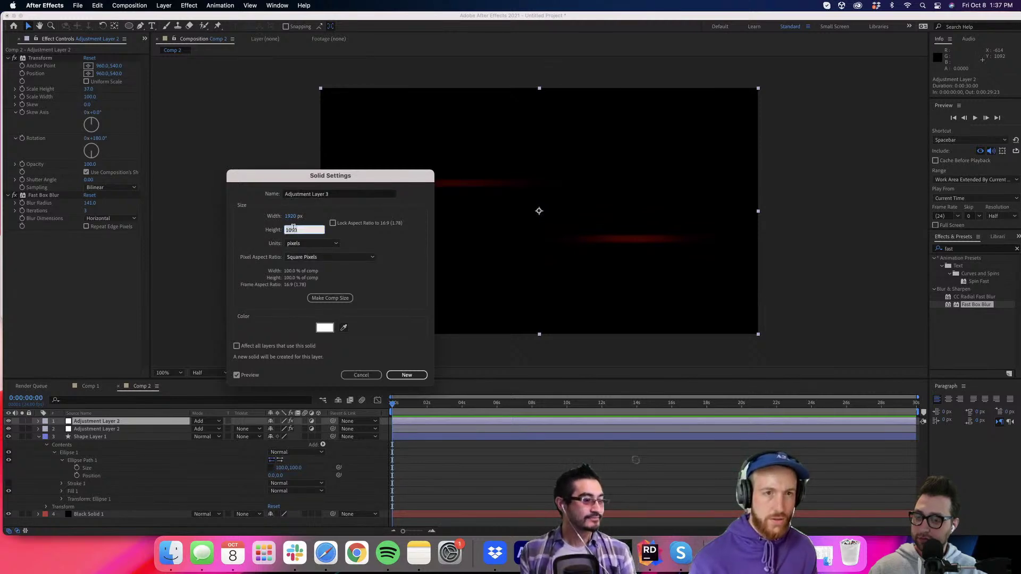
type("2160")
left_click(303, 216)
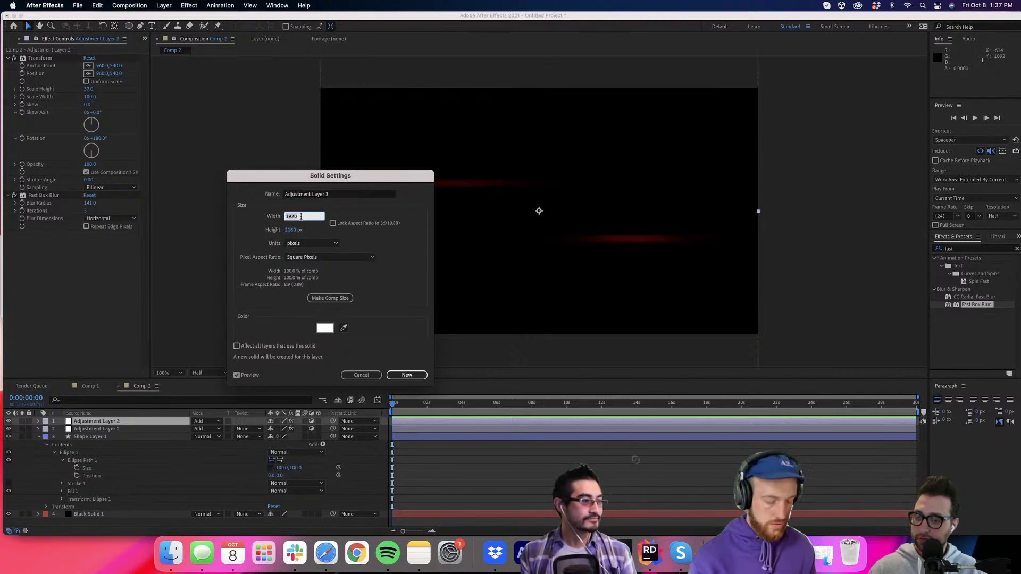
key("Return")
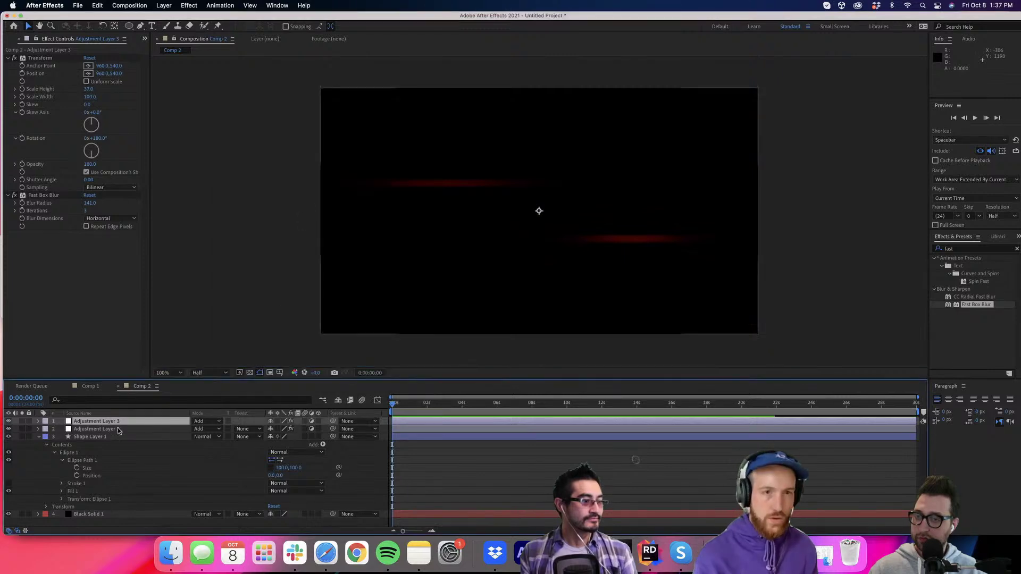
Turn the top adjustment layer back on and switch its blend mode to Screen.
left_click(9, 421)
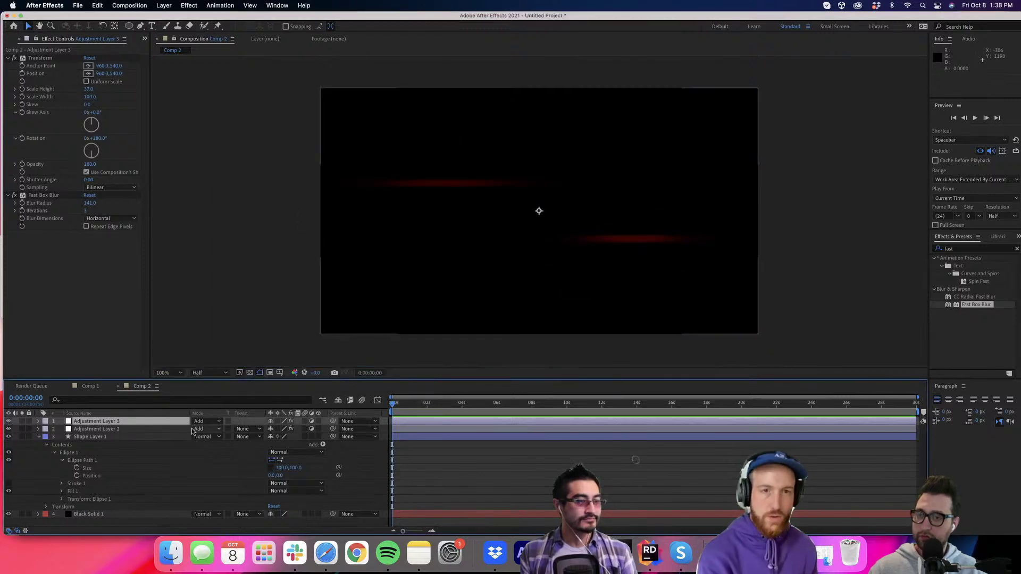
left_click(207, 421)
left_click(232, 239)
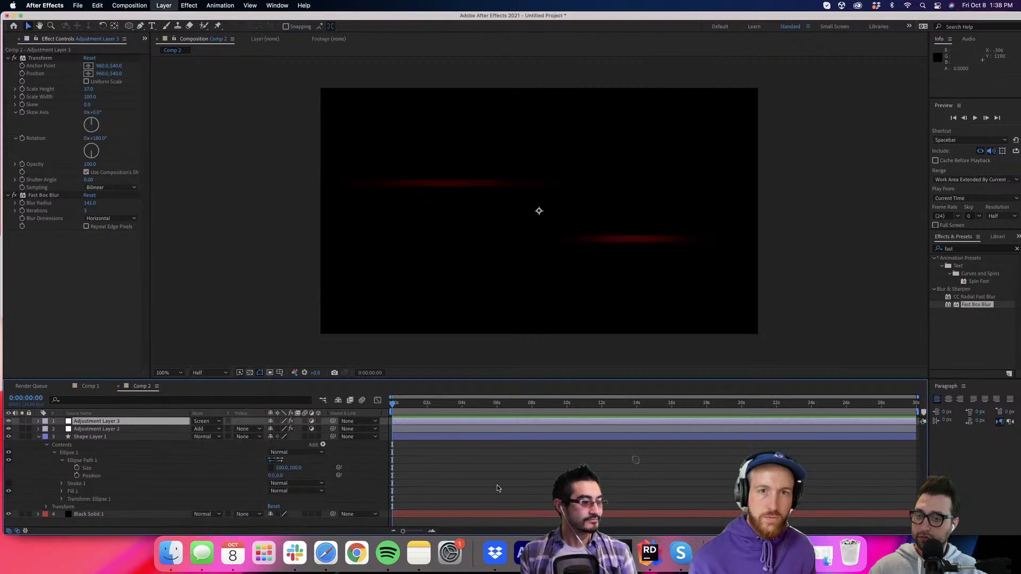
left_click(83, 421)
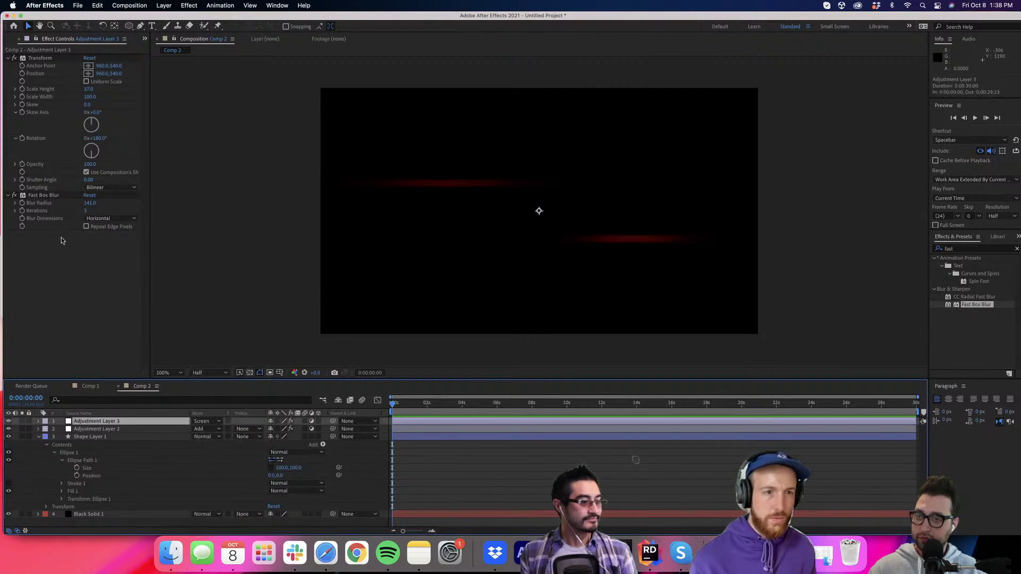
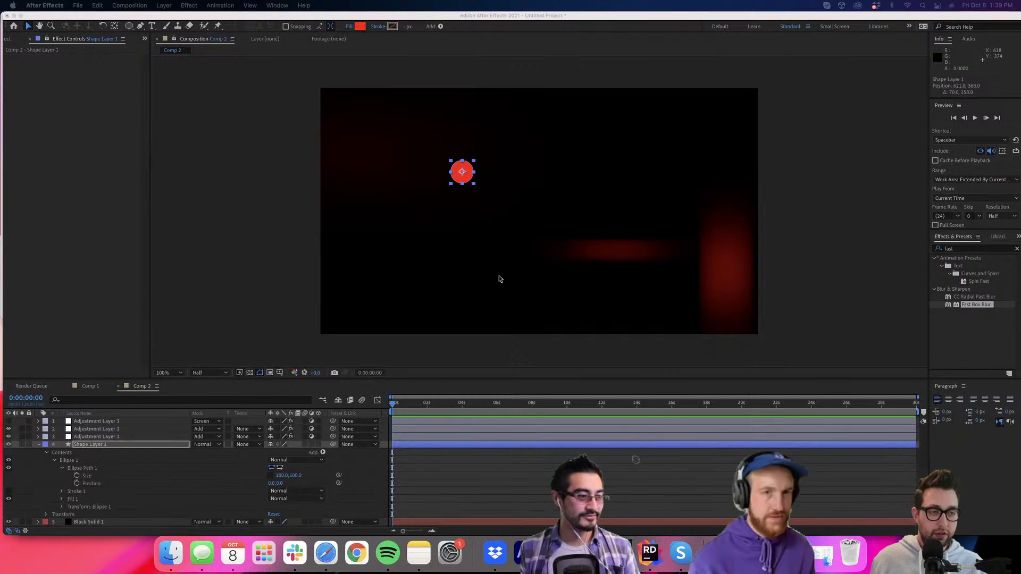
Drag Shape Layer 1's red circle toward the upper right, then show Adjustment Layer 3's Fast Box Blur.
left_click_drag(462, 177, 449, 154)
left_click_drag(425, 149, 590, 158)
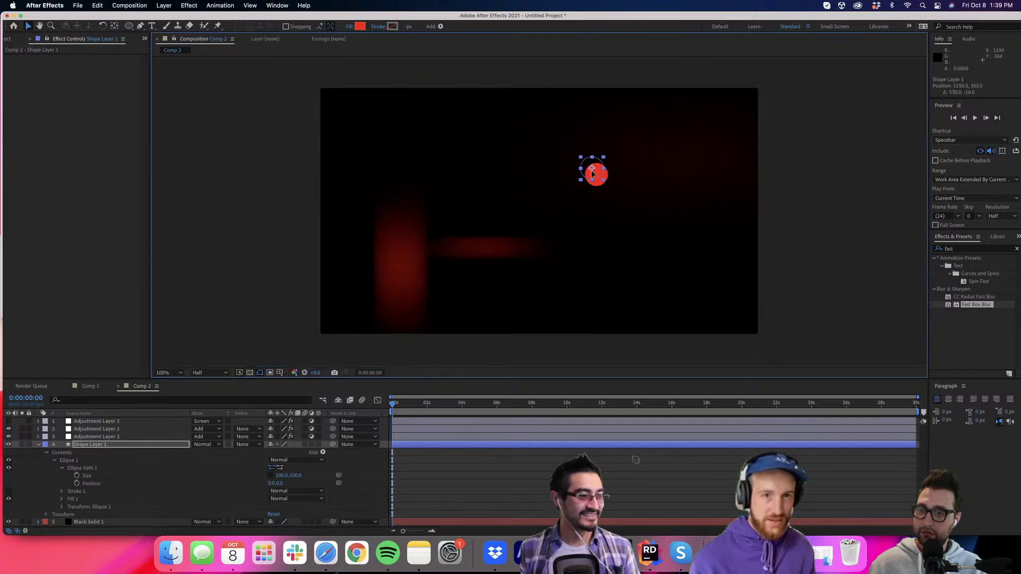
key("super+a")
left_click(40, 447)
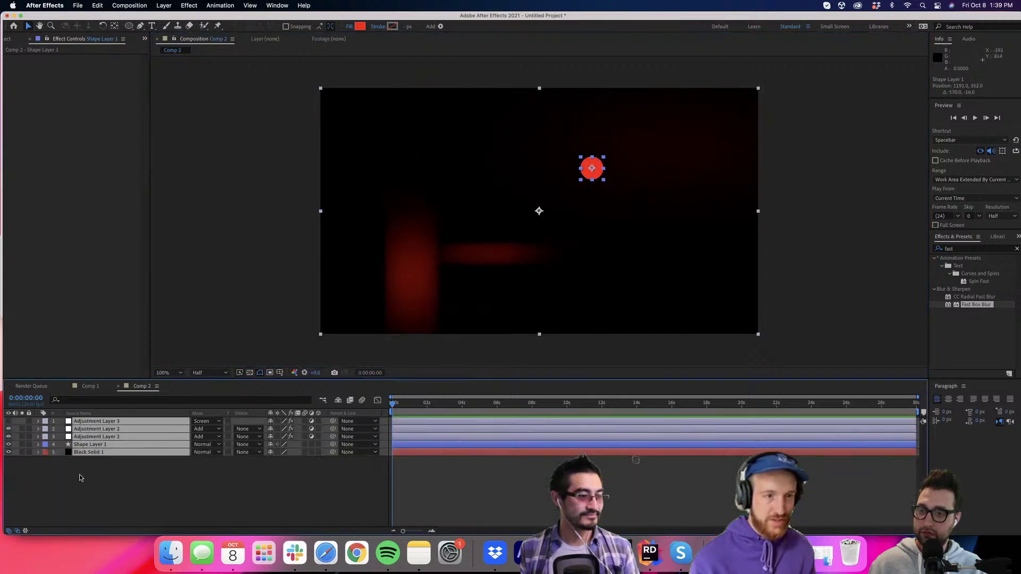
left_click(81, 477)
key("super+Down")
key("super+Up")
key("super+Up")
key("super+Up")
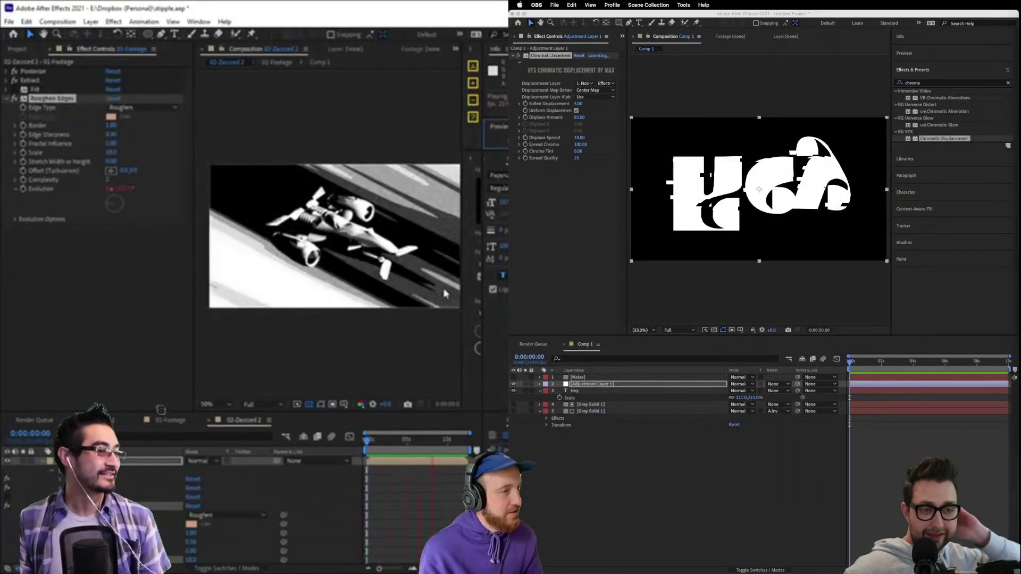
Preview the guest's space-shot footage in the 01-Footage comp.
left_click(446, 293)
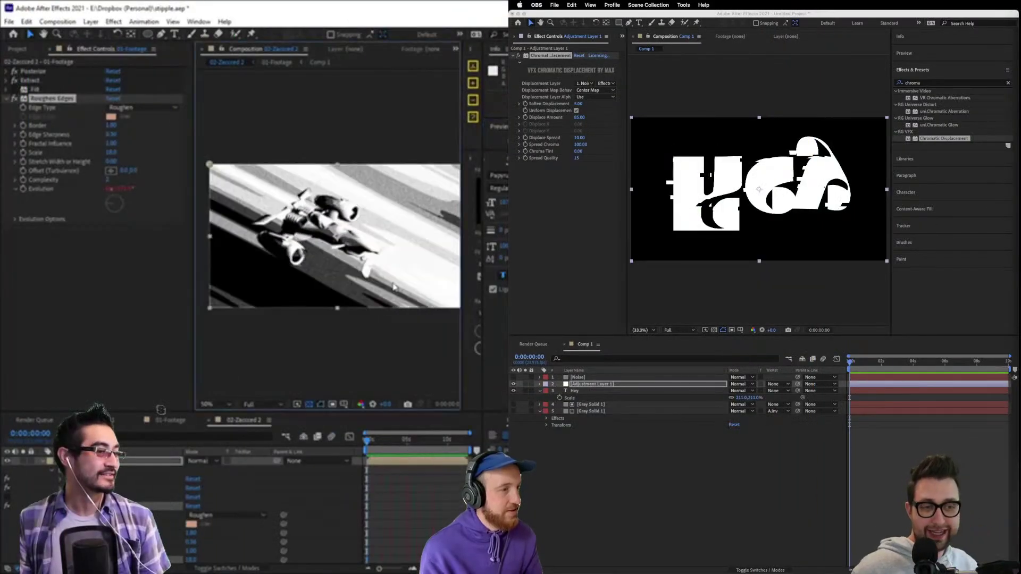
left_click(15, 73)
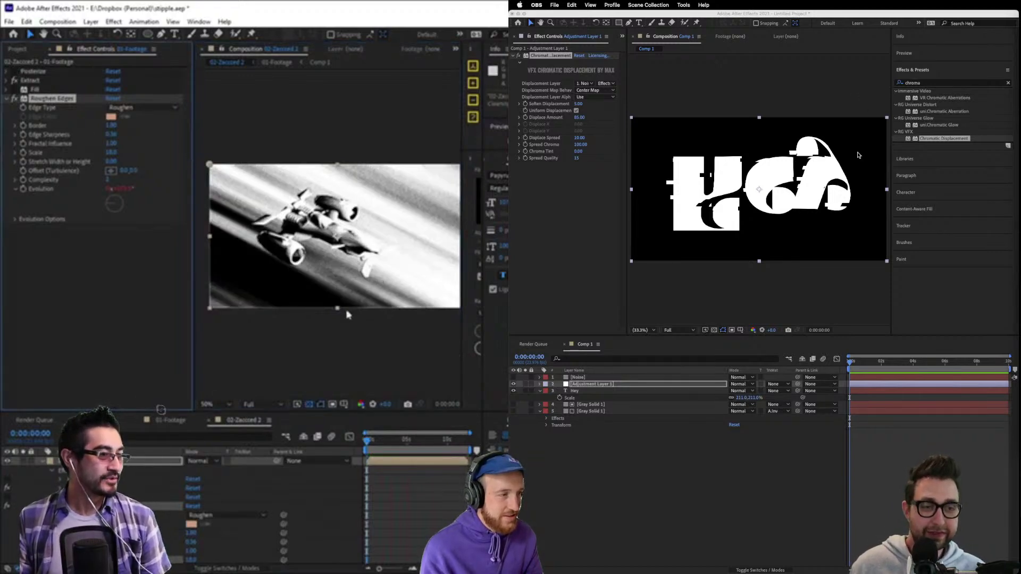
left_click(193, 420)
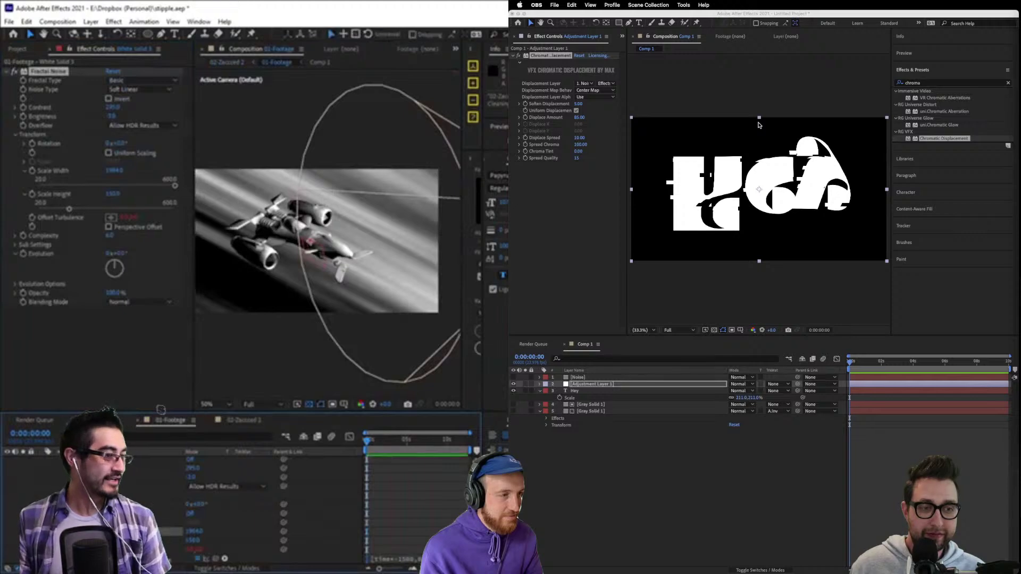
left_click(400, 207)
scroll(341, 212, "up", 2)
scroll(307, 279, "down", 2)
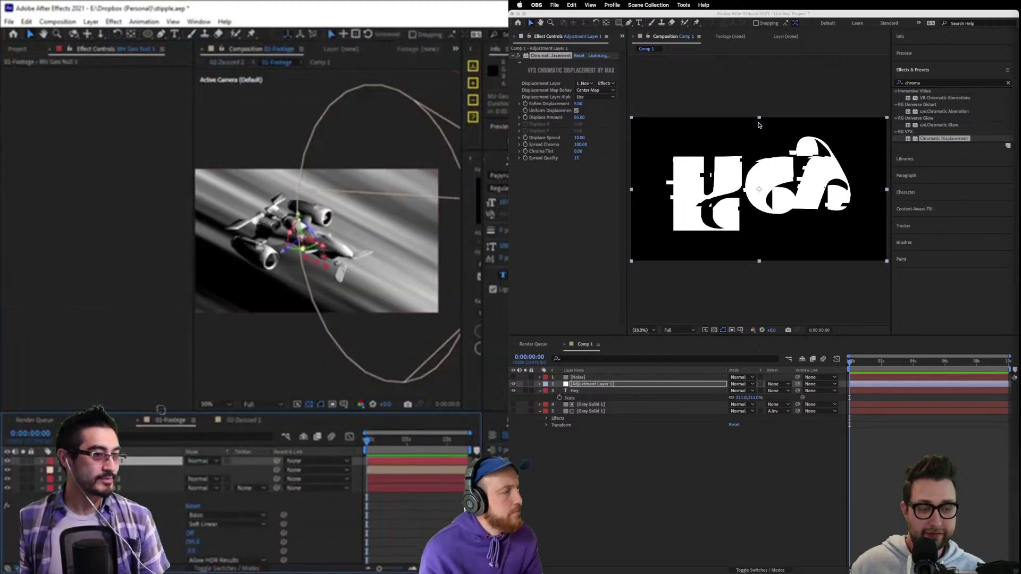
key("space")
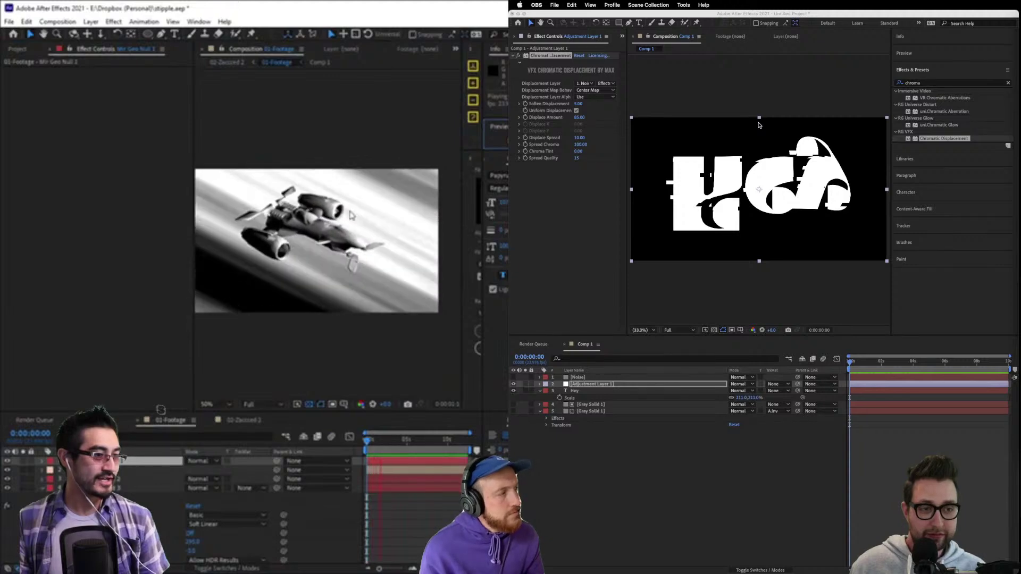
left_click(324, 317)
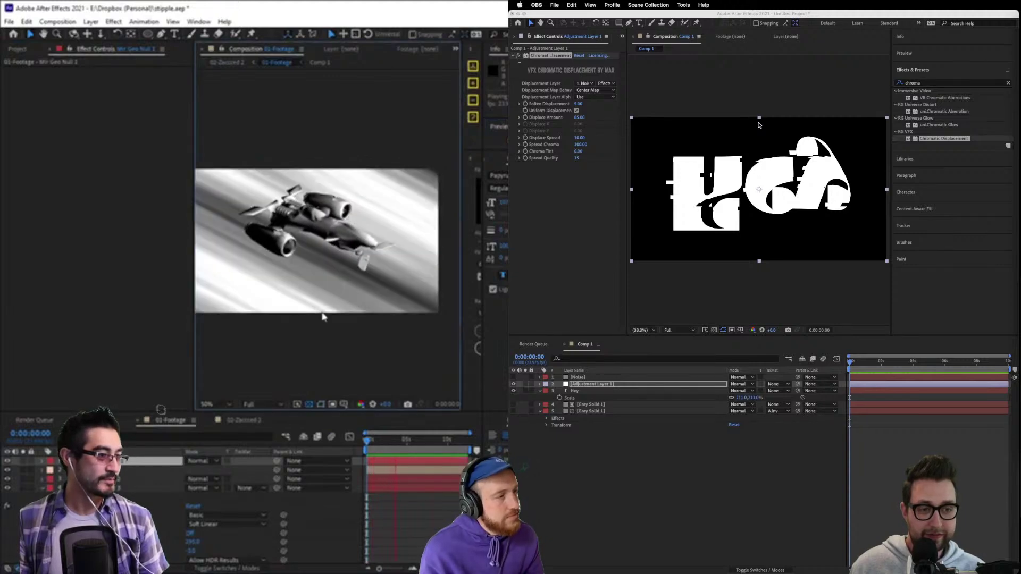
key("space")
Preview the 02-Zoomed 2 comp at 100% zoom, then return to 01-Footage.
left_click(245, 421)
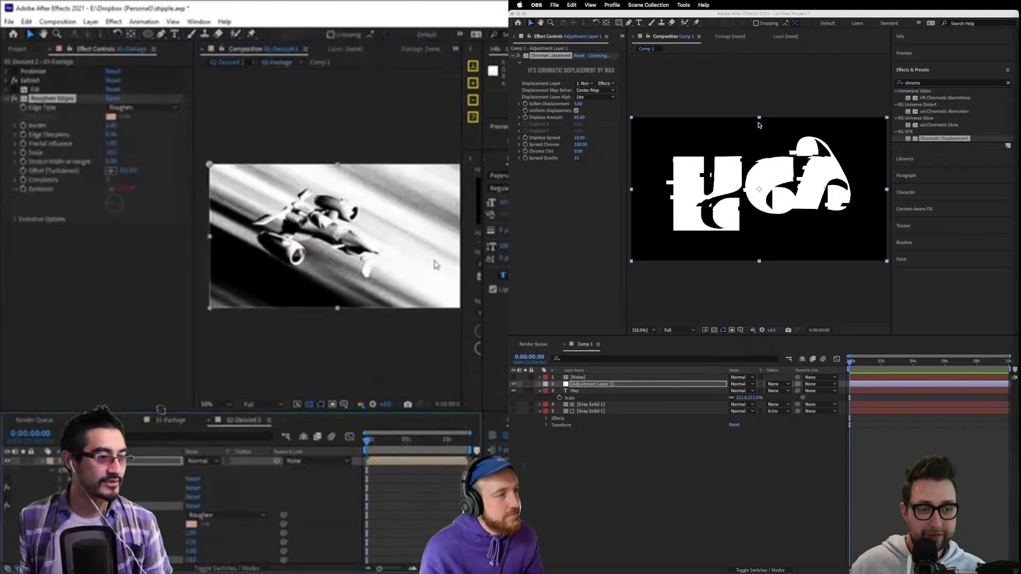
key("/")
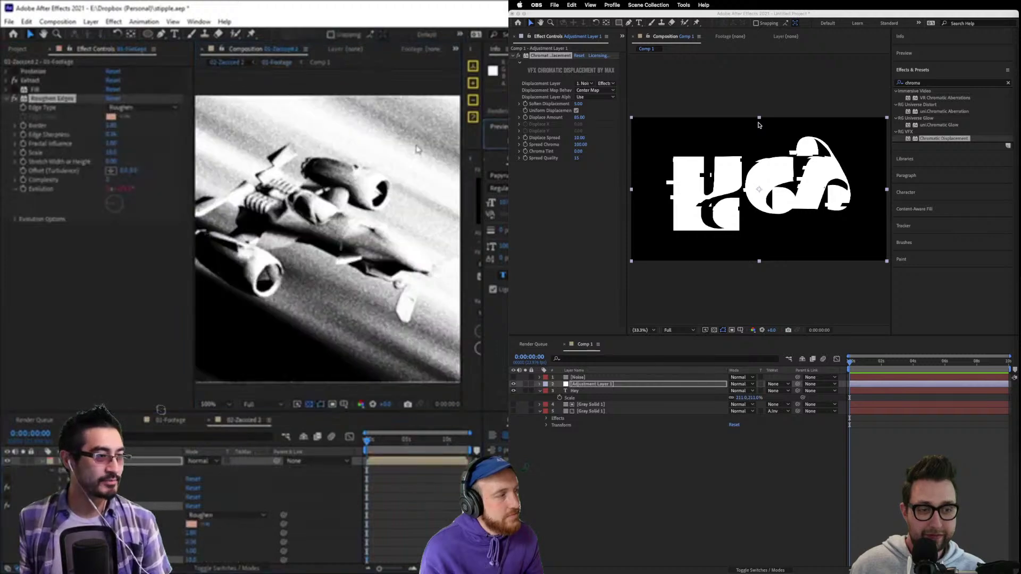
key("space")
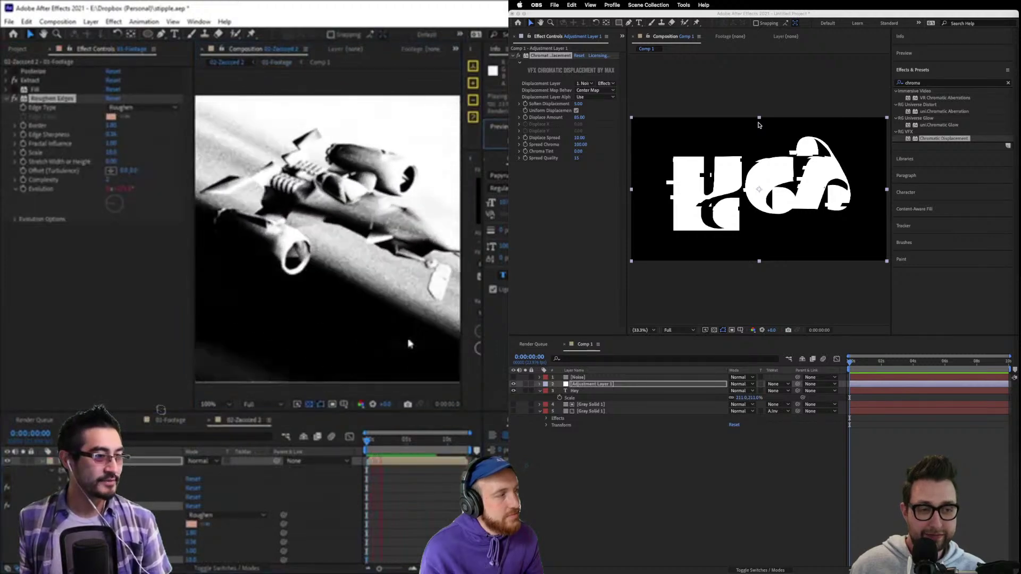
key("comma")
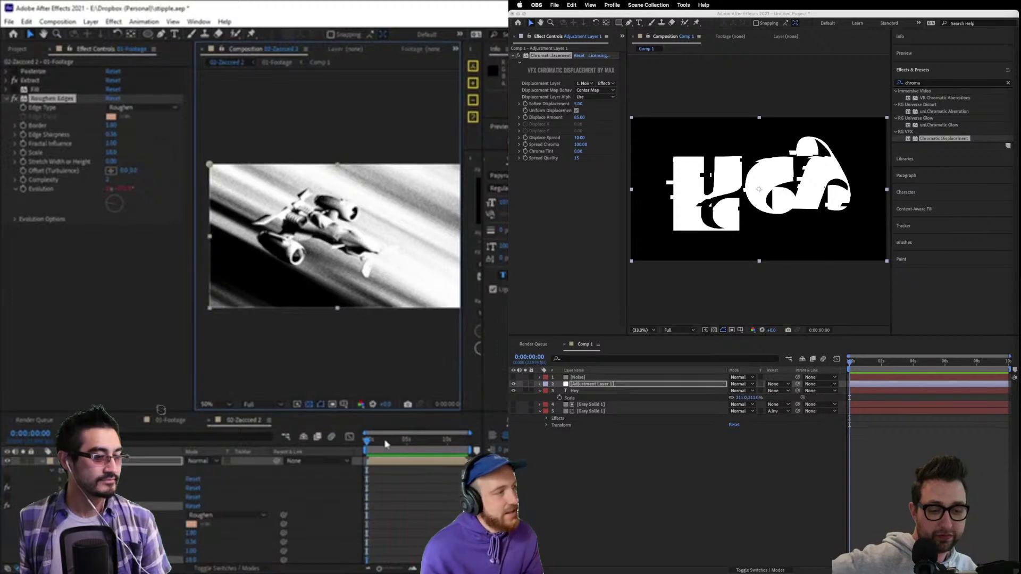
left_click(440, 450)
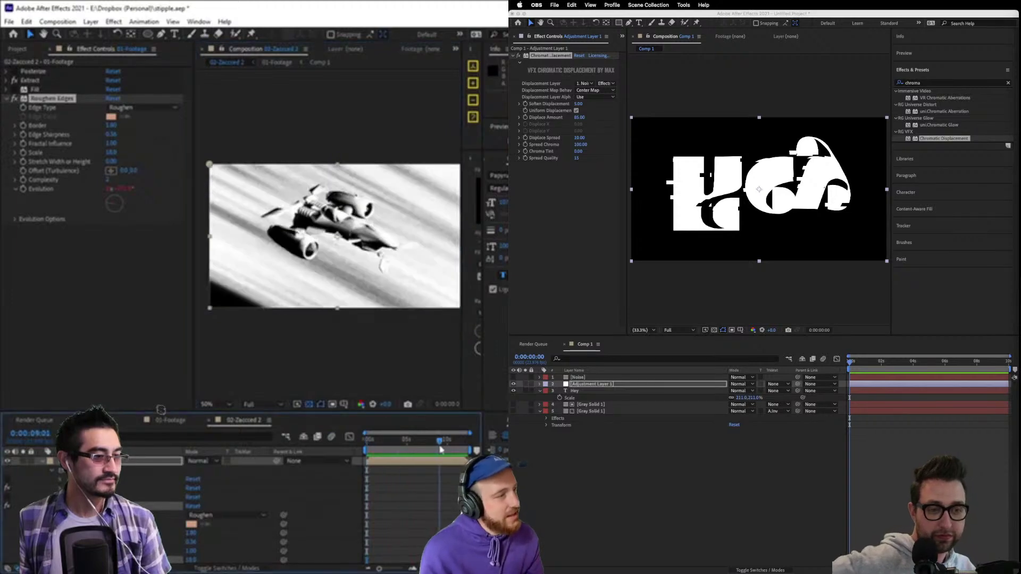
left_click(175, 422)
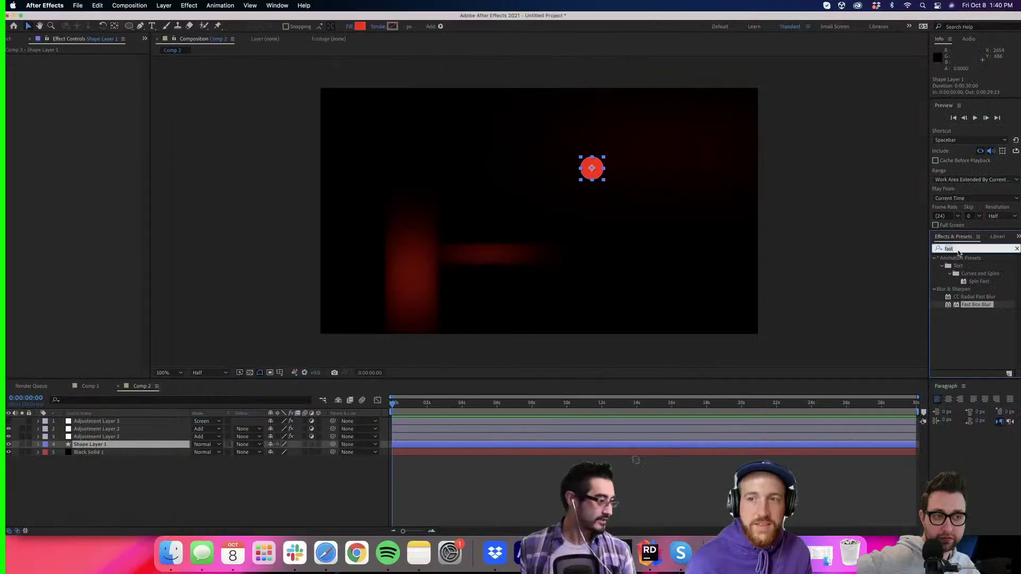
Remove Chromatic Displacement from Adjustment Layer 1 in Comp 1.
left_click_drag(976, 304, 66, 129)
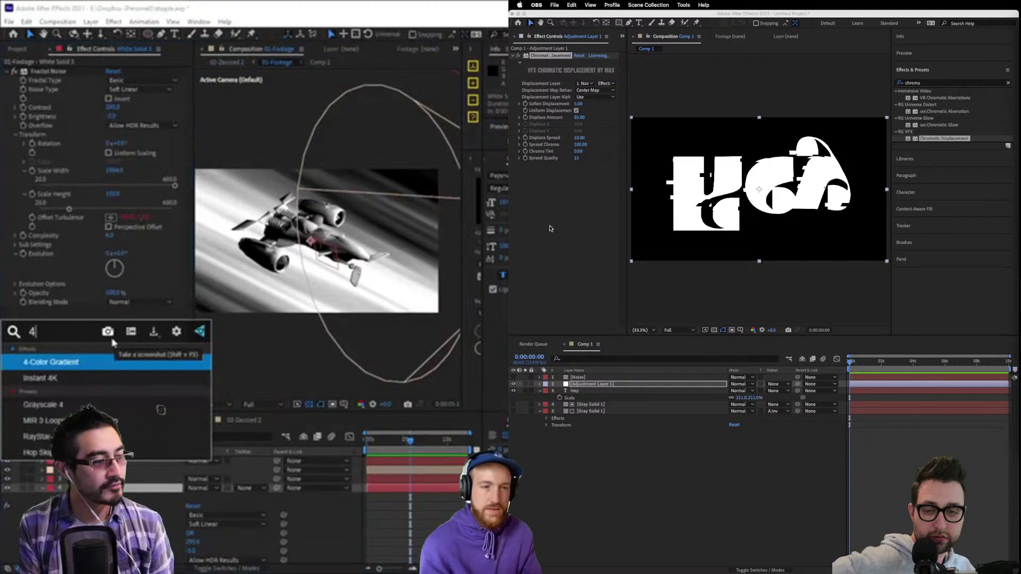
left_click(540, 223)
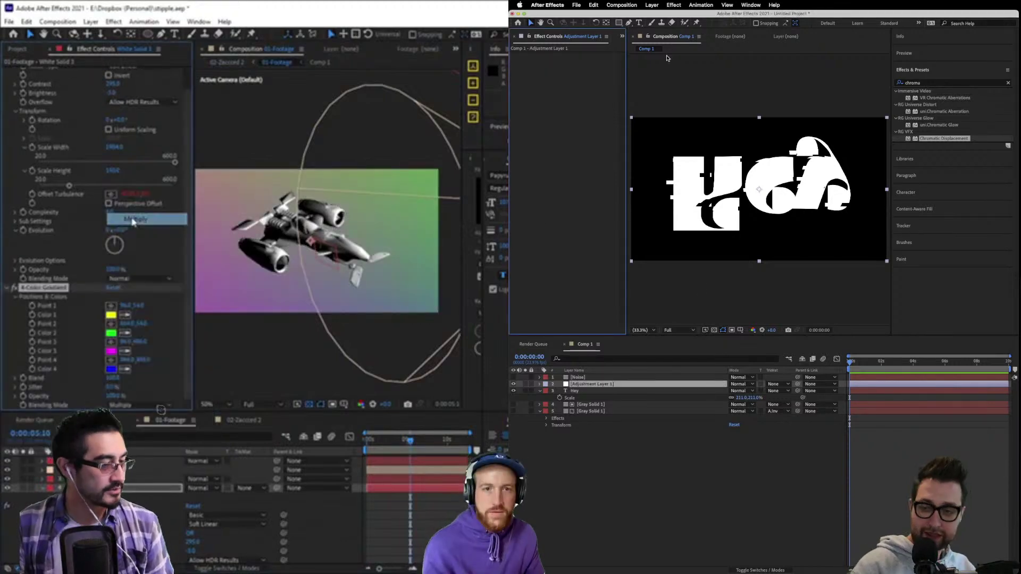
key("Delete")
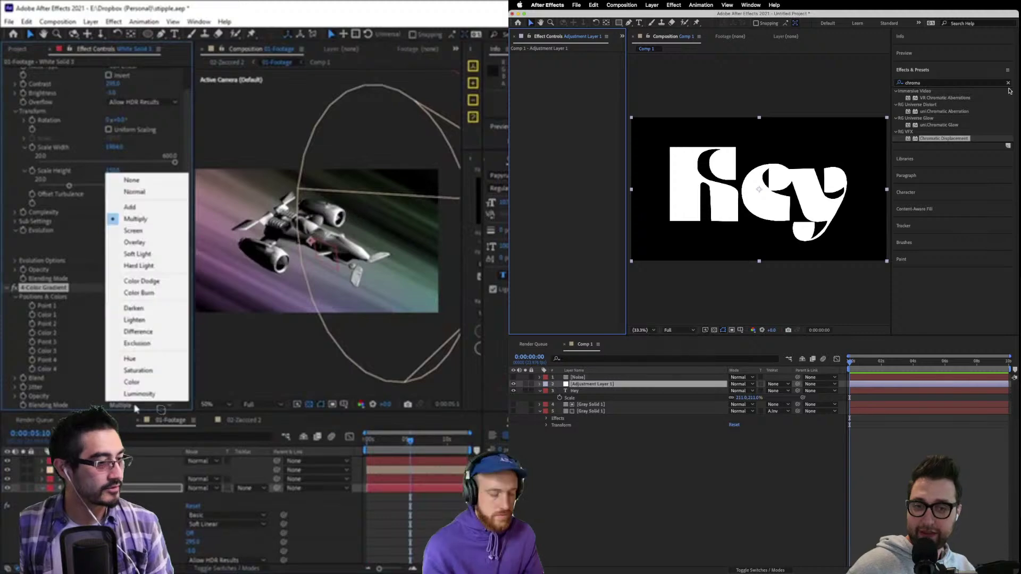
Clear the effect search and browse the Distort effects category.
left_click(1009, 84)
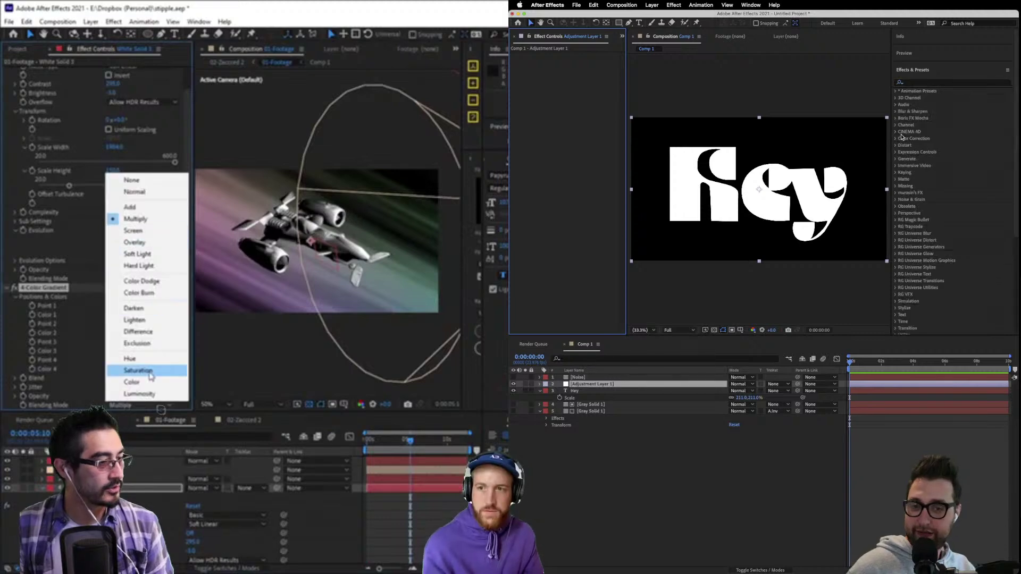
left_click(897, 146)
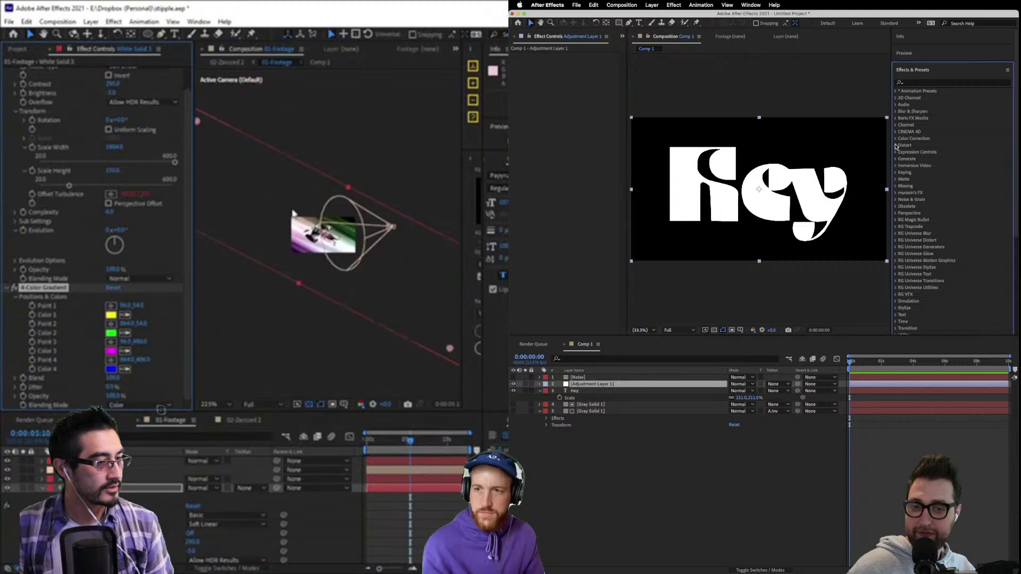
left_click(896, 145)
scroll(934, 185, "down", 3)
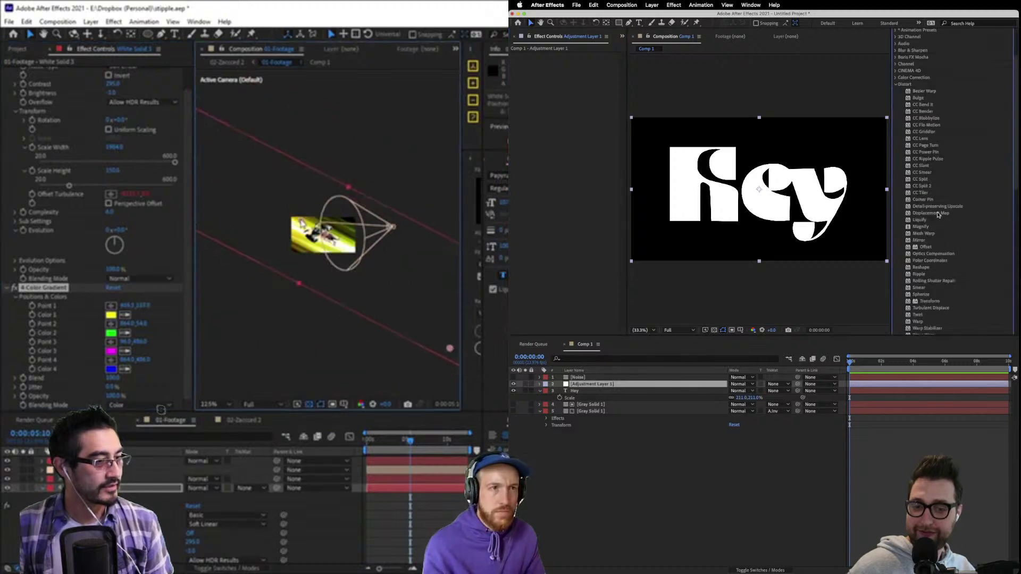
scroll(938, 215, "up", 3)
Search effects for 'displ' and apply uni.Prism Displacement to Adjustment Layer 1.
left_click(919, 83)
type("rgb")
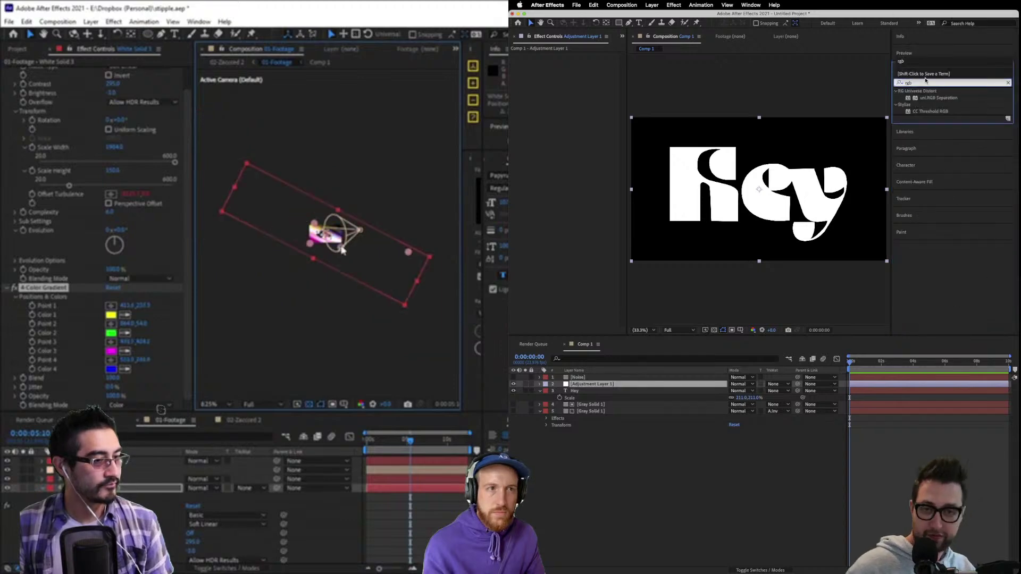
scroll(330, 239, "up", 3)
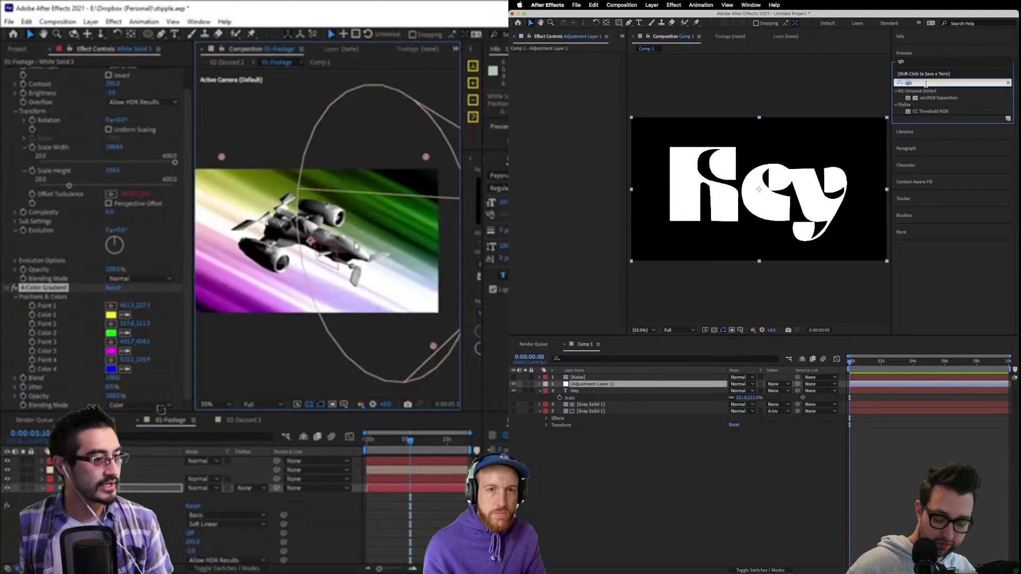
key("super+a")
type("displ")
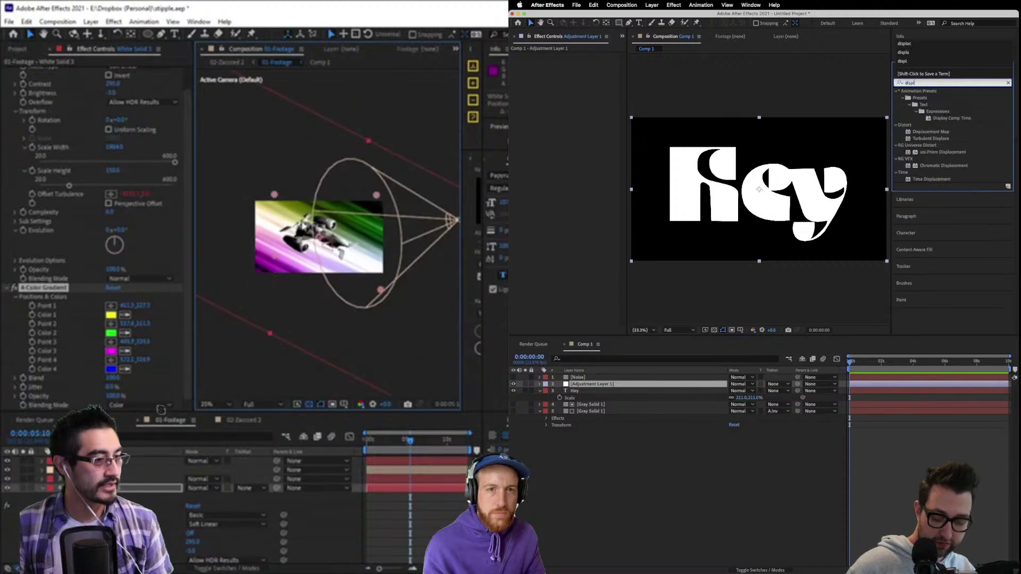
left_click(942, 153)
left_click_drag(942, 153, 581, 384)
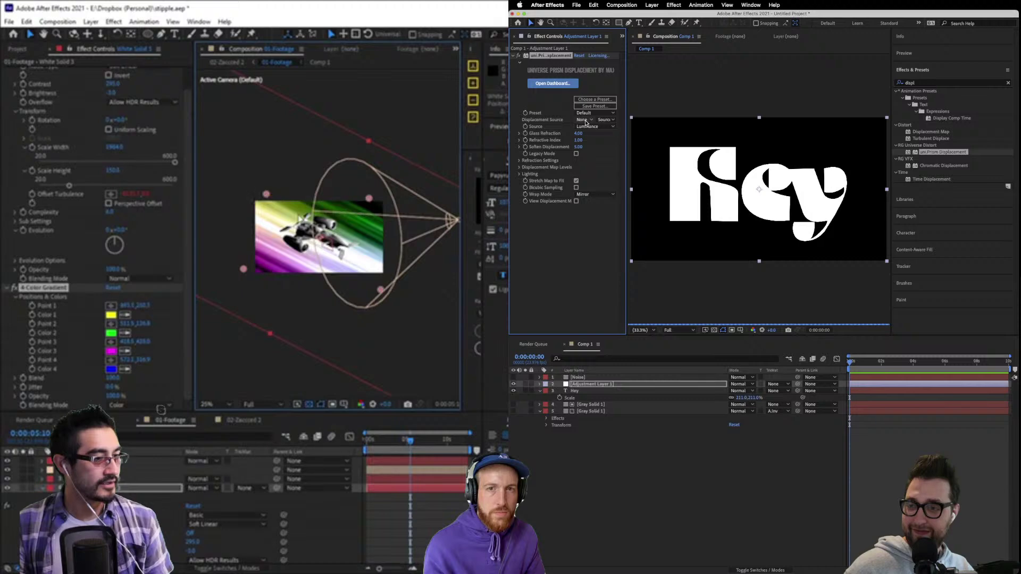
Set the displacement source to the Noise layer and make gradient Color 2 gold.
left_click(585, 122)
left_click(602, 130)
left_click(111, 333)
left_click_drag(329, 273, 329, 292)
left_click(604, 121)
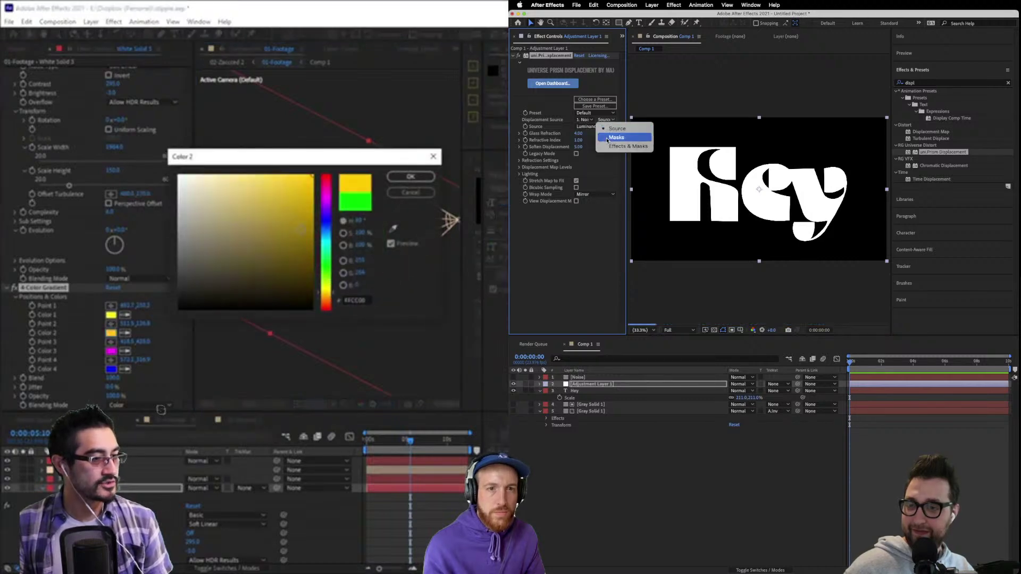
left_click(620, 146)
left_click(407, 179)
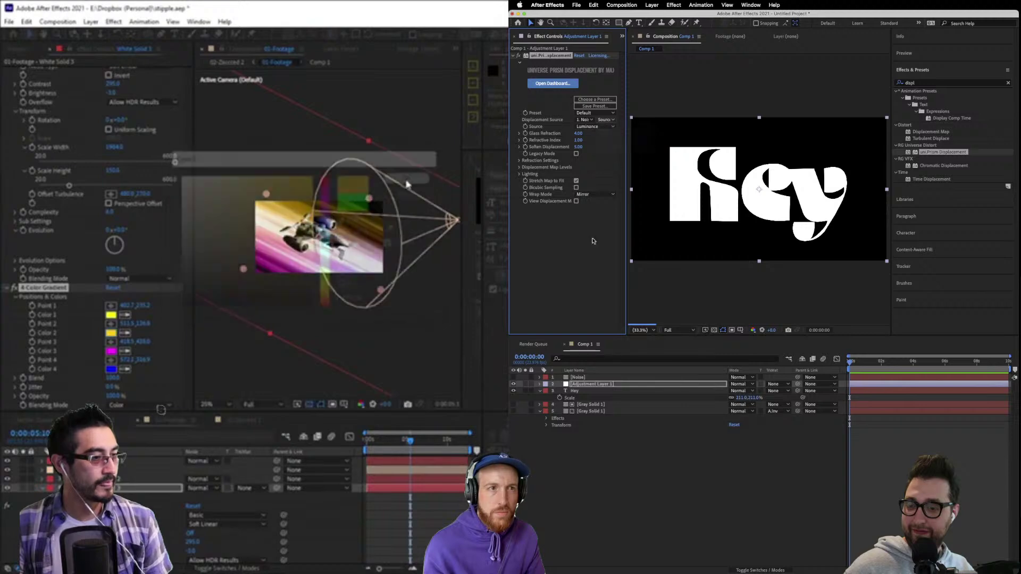
Set gradient Color 3 to orange E18A00 and Color 4 to red B01818.
left_click(111, 351)
type("E18A00")
key("Tab")
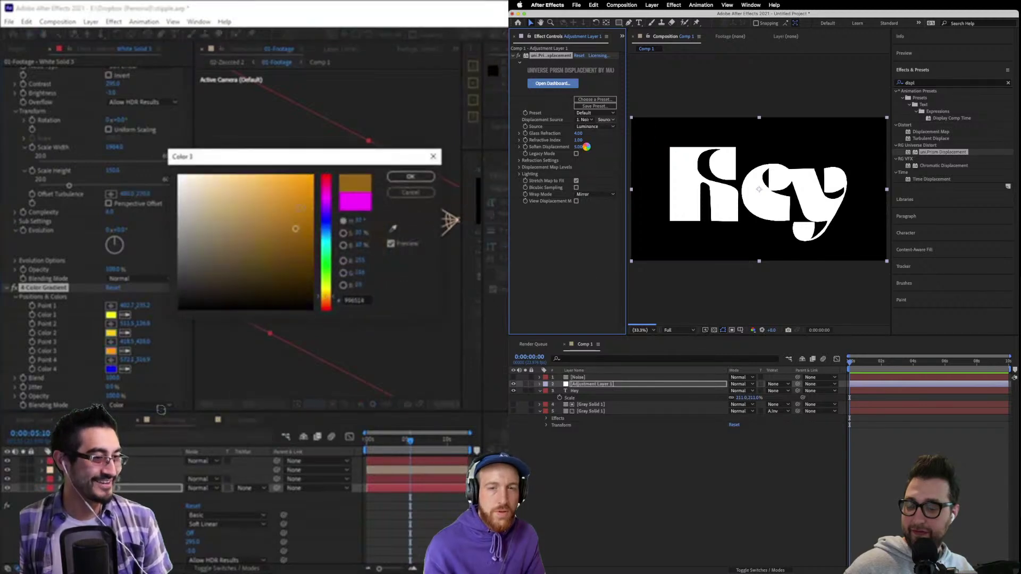
left_click(410, 177)
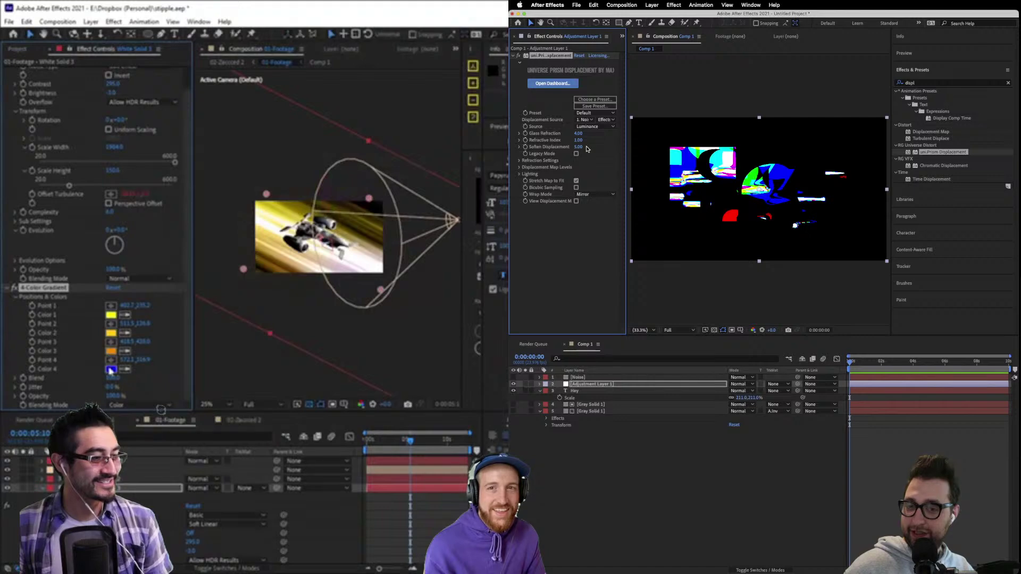
left_click(111, 369)
type("B01818")
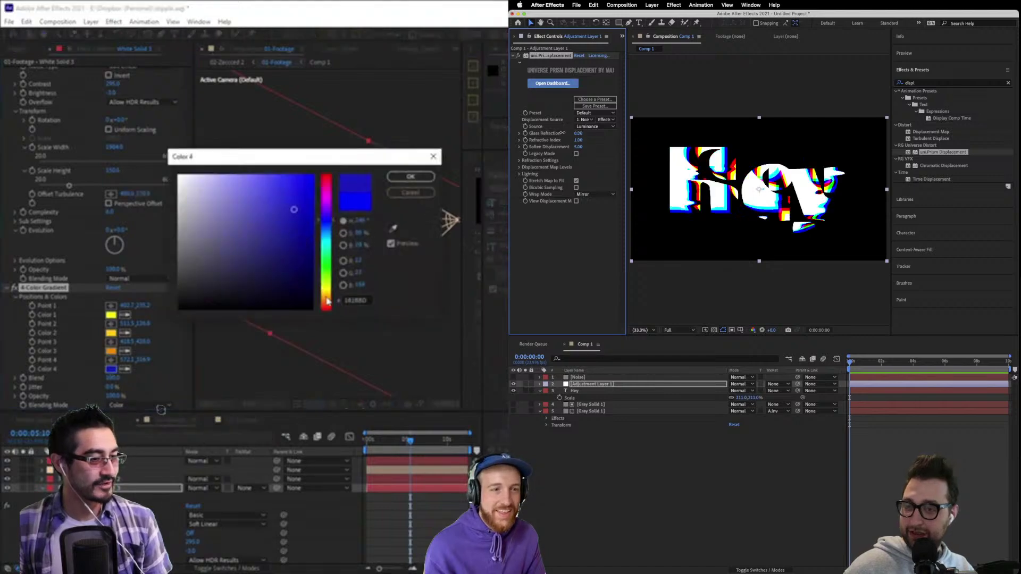
left_click(410, 178)
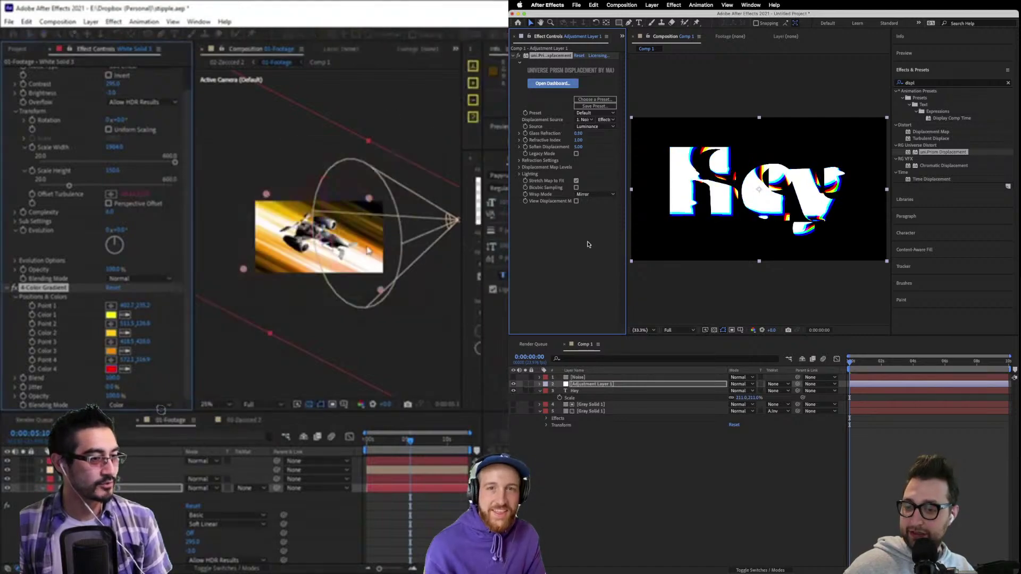
Try the Minor Refraction and SET: Alpha = Black prism displacement presets.
left_click(599, 126)
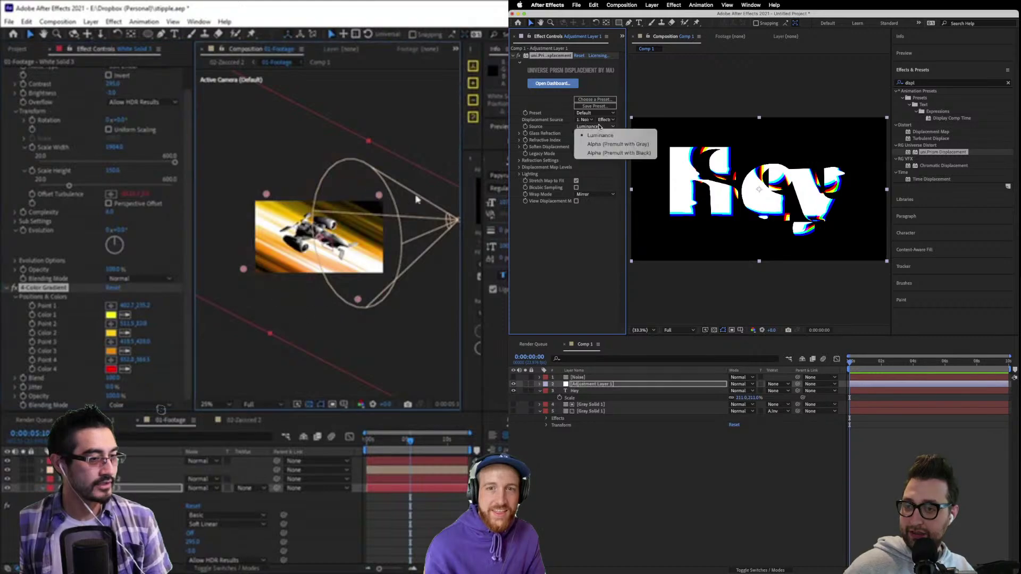
left_click(600, 135)
left_click(588, 114)
scroll(124, 168, "up", 2)
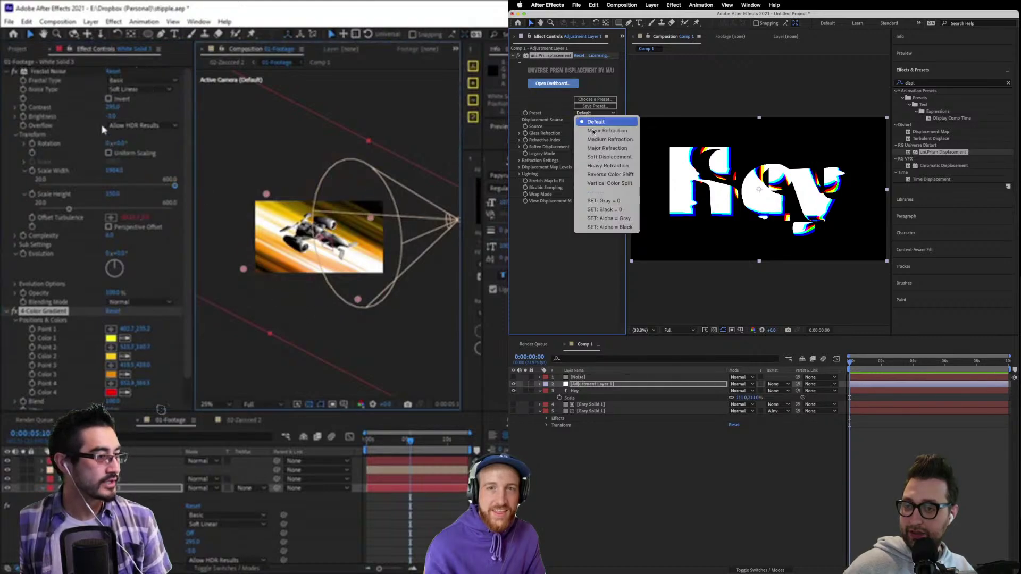
left_click(590, 131)
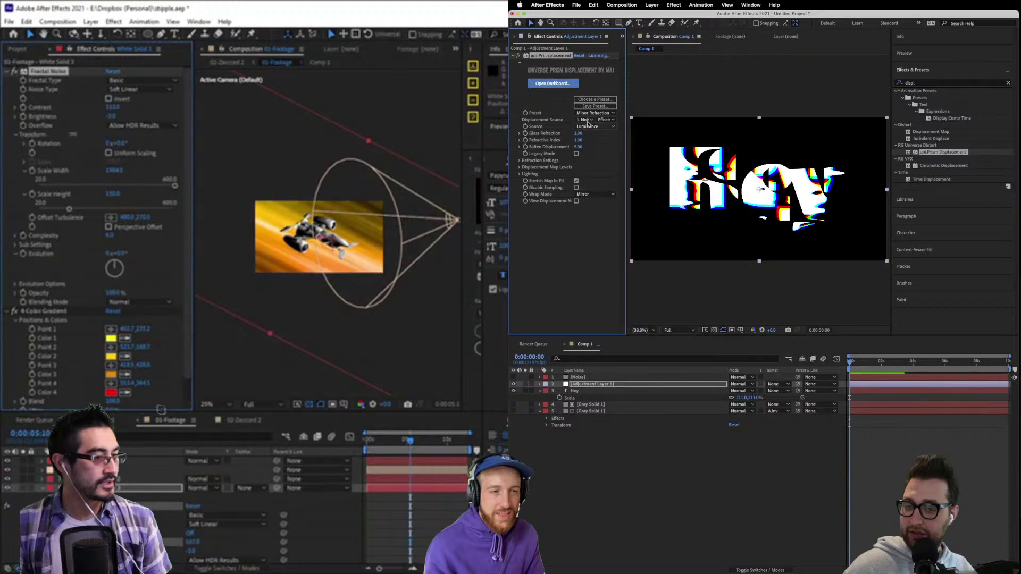
left_click(594, 113)
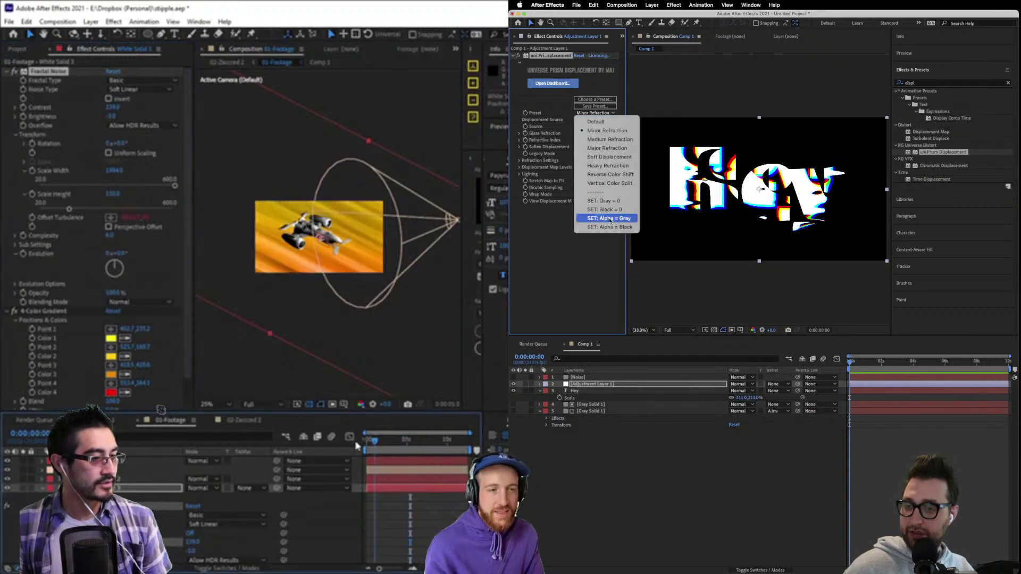
mouse_move(375, 440)
left_mouse_down()
mouse_move(431, 437)
mouse_move(375, 440)
left_mouse_up()
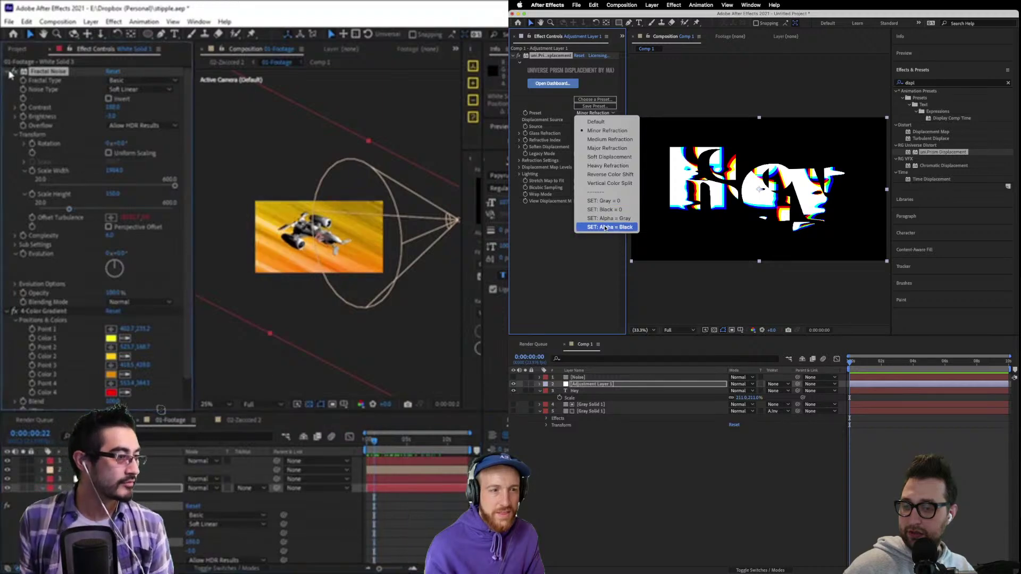
left_click(605, 228)
Dismiss the black level error, delete the prism displacement, and raise Extract's white point in 02-Zazzed 2.
left_click(11, 74)
left_click(7, 80)
left_click(41, 80)
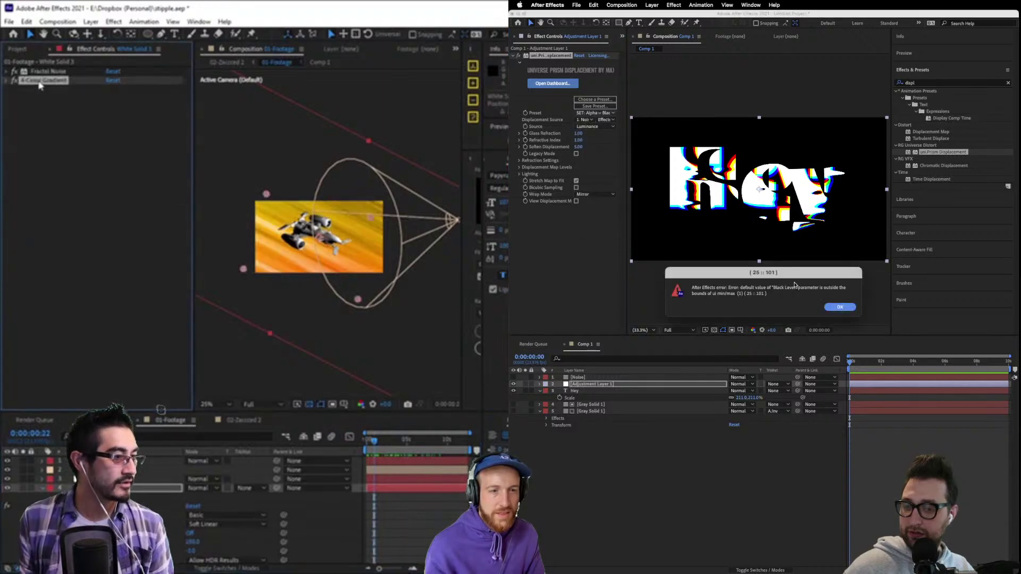
left_click(840, 307)
left_click(246, 423)
left_click(543, 44)
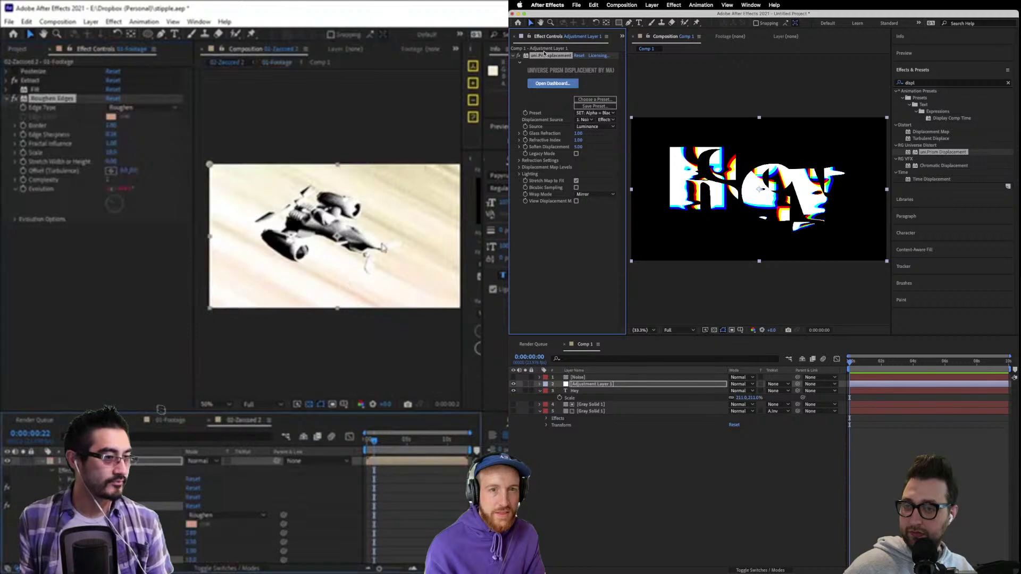
key("Delete")
left_click(14, 80)
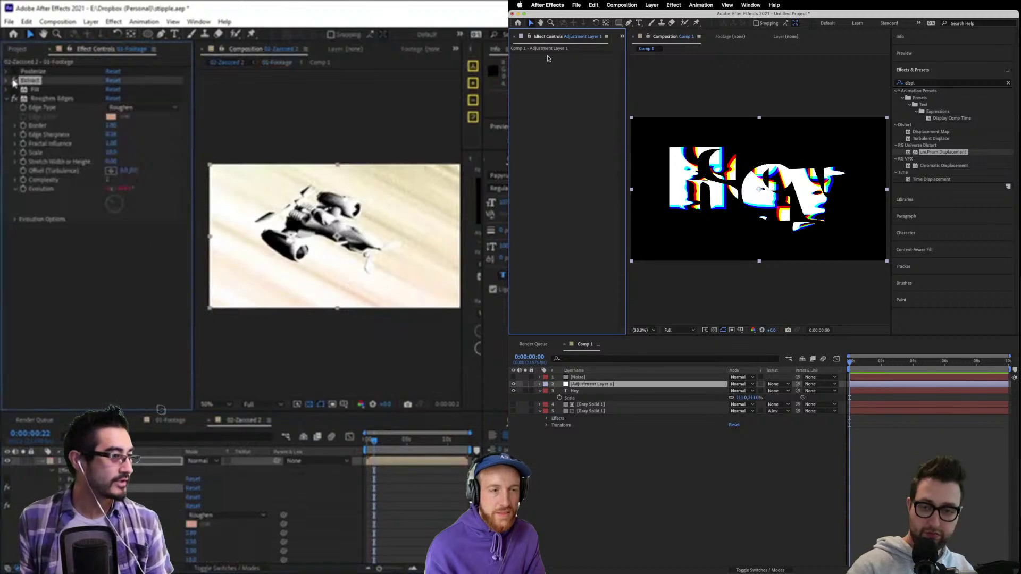
left_click(13, 80)
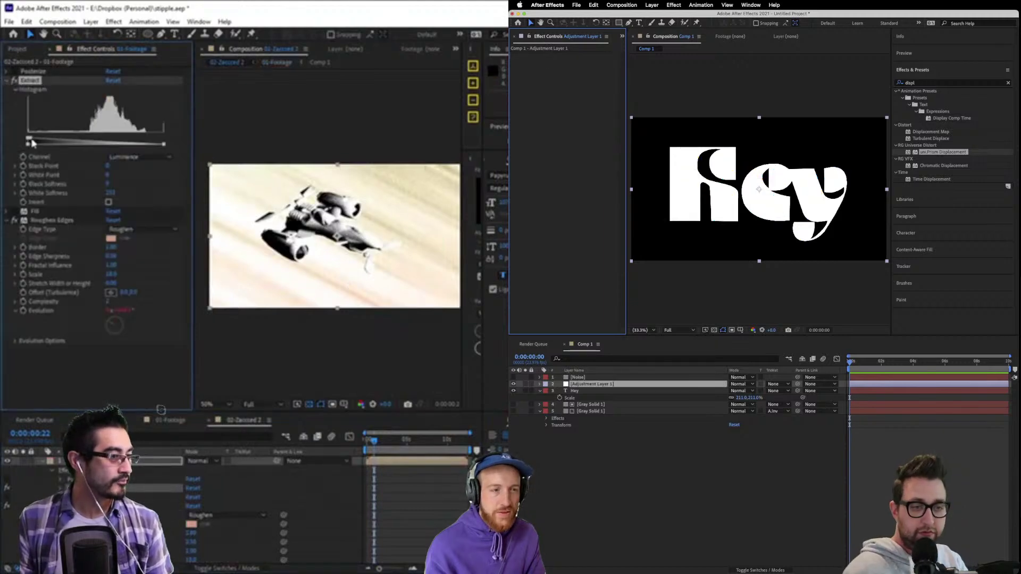
left_click_drag(32, 142, 74, 142)
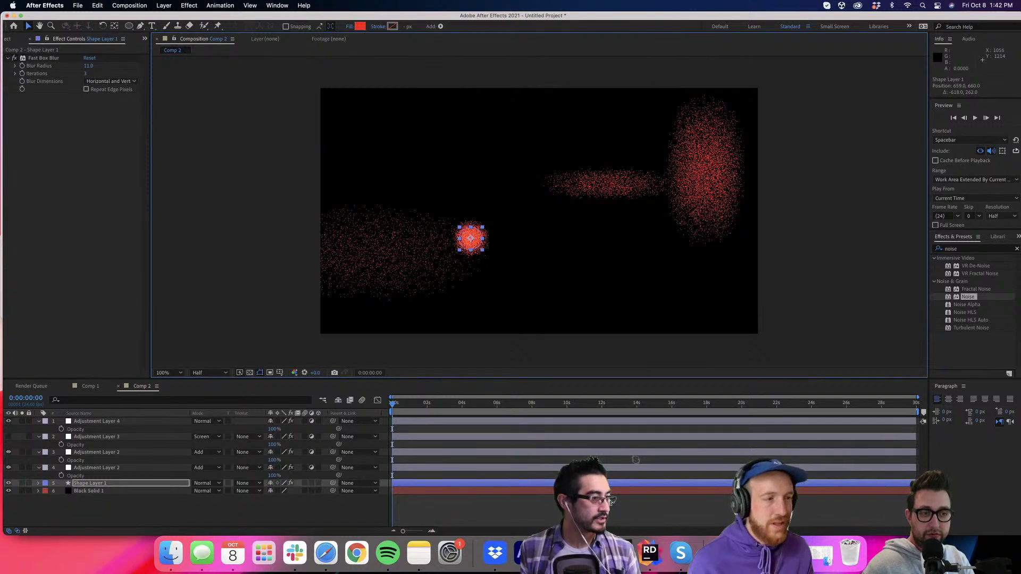
Drag the red ball around Comp 2, briefly soloing its layer to view it alone.
left_click_drag(470, 238, 469, 206)
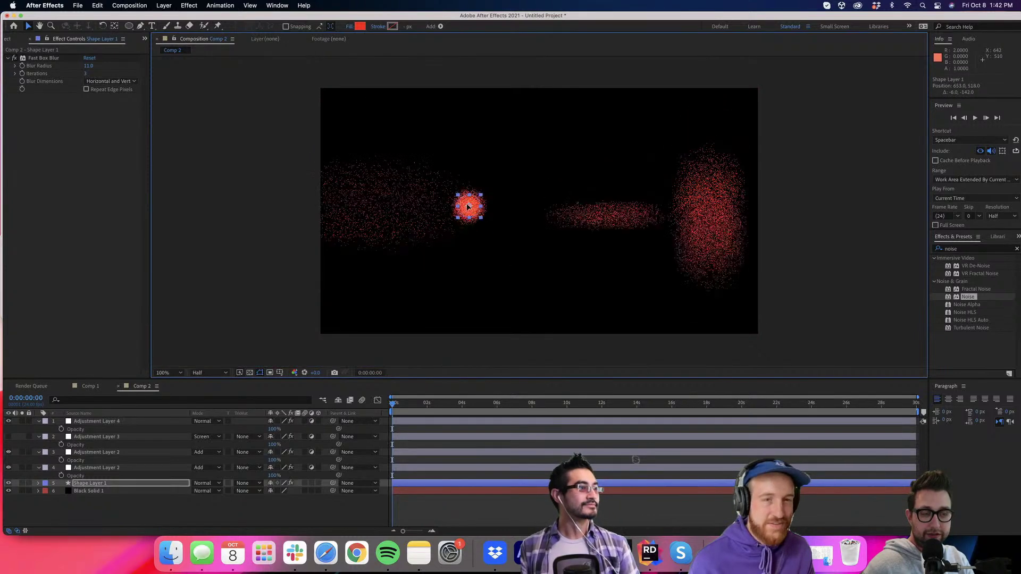
left_click_drag(431, 169, 604, 163)
left_click(21, 483)
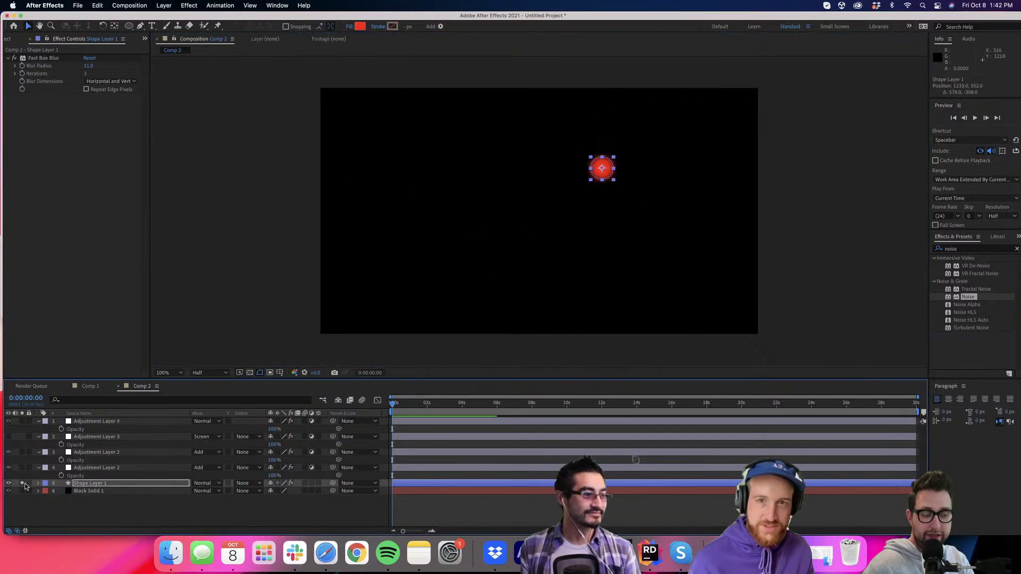
left_click(22, 483)
left_click_drag(594, 167, 452, 185)
Move the playhead to 5:10 and drag the red ball toward the upper left.
left_click_drag(420, 405, 483, 428)
left_click(453, 505)
key("h")
left_click_drag(483, 227, 470, 229)
key("v")
left_click(442, 189)
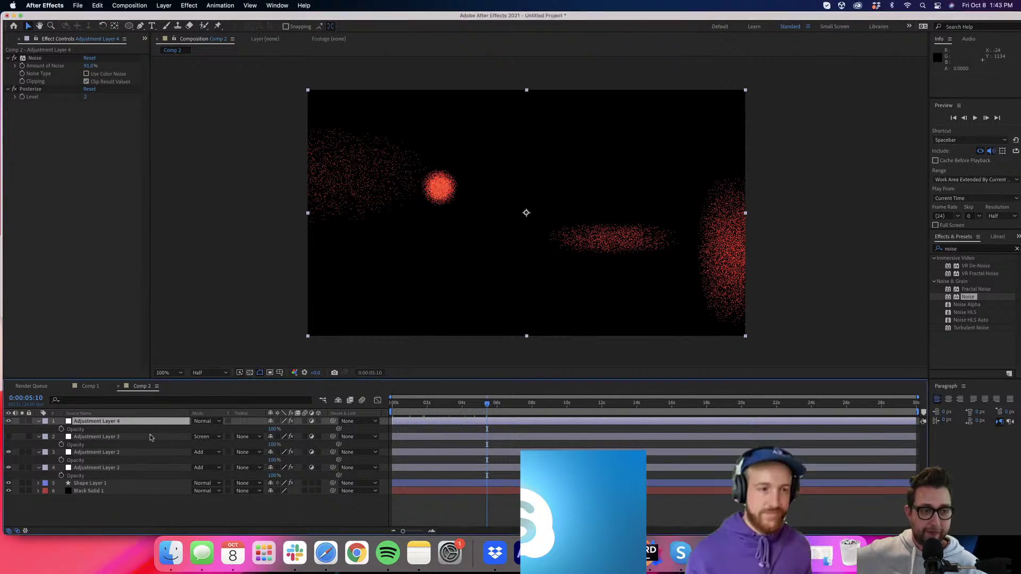
left_click(434, 192)
mouse_move(434, 193)
left_mouse_down()
mouse_move(624, 181)
mouse_move(425, 184)
mouse_move(413, 254)
mouse_move(500, 244)
mouse_move(595, 202)
mouse_move(625, 171)
mouse_move(469, 171)
mouse_move(460, 190)
mouse_move(447, 178)
left_mouse_up()
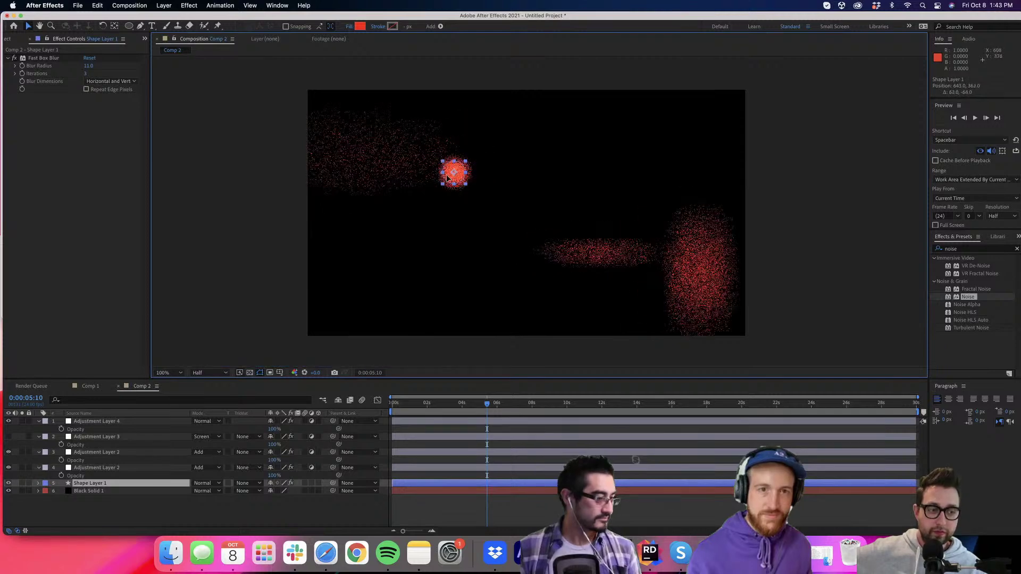
left_click(214, 266)
Open File > Import > File and browse Downloads images, selecting Contract Icon Level 4.png.
left_click(78, 5)
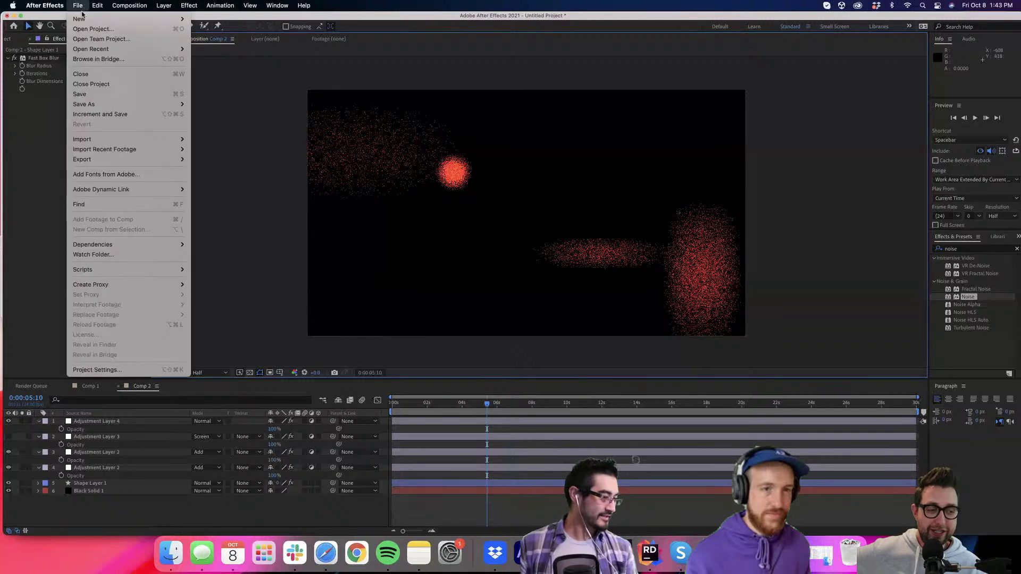
left_click(466, 319)
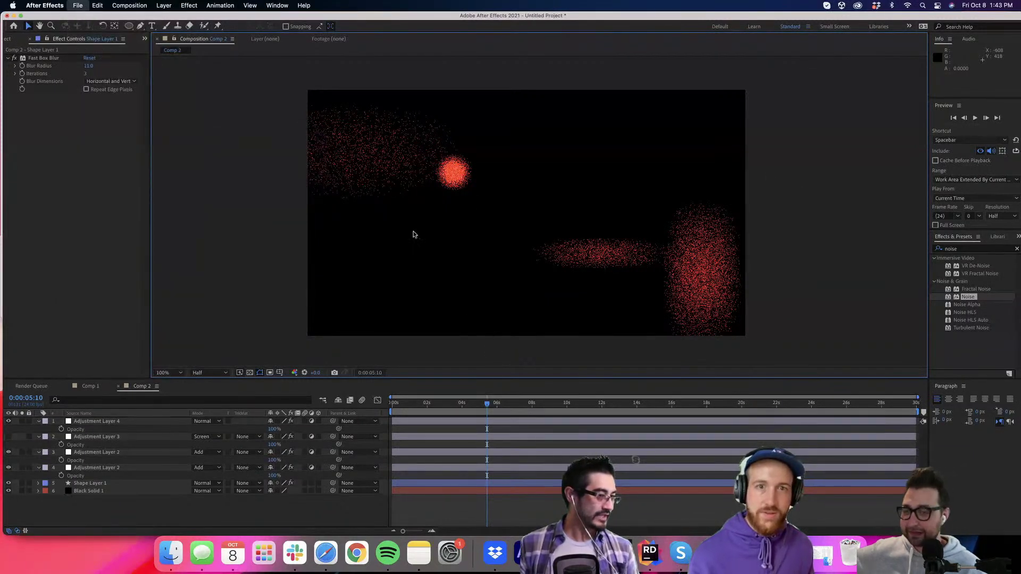
scroll(480, 222, "down", 1)
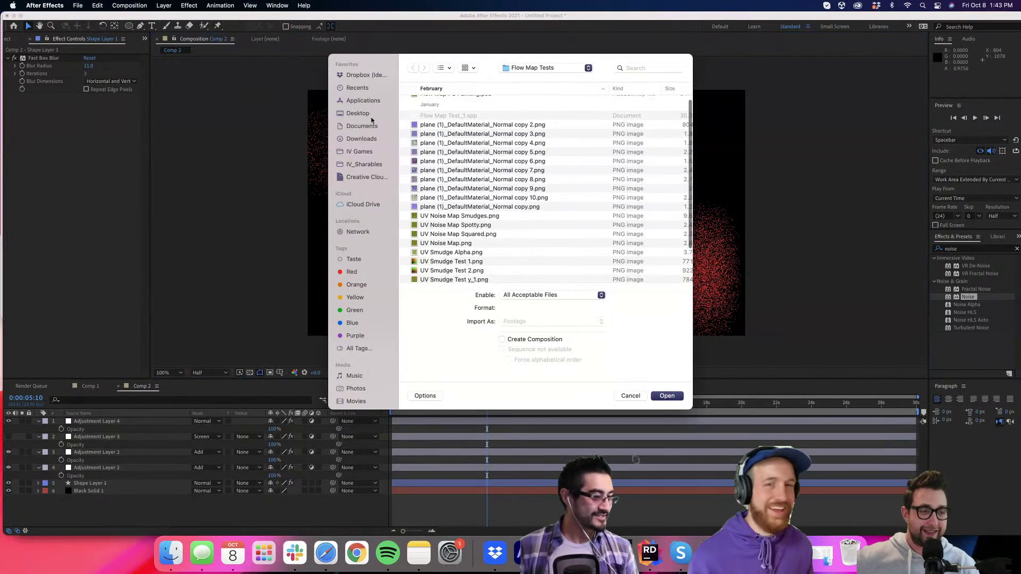
left_click(363, 139)
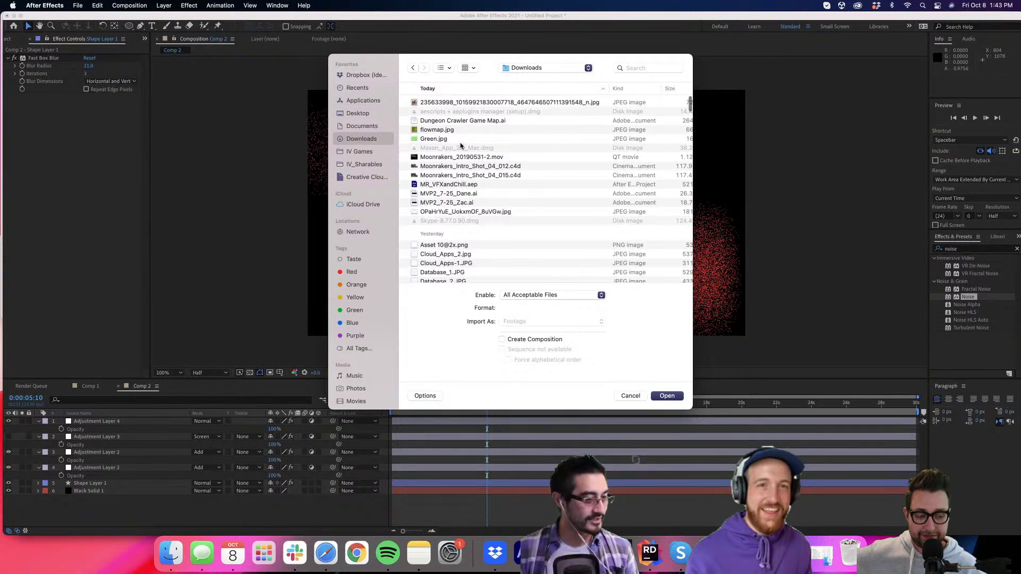
scroll(461, 147, "down", 15)
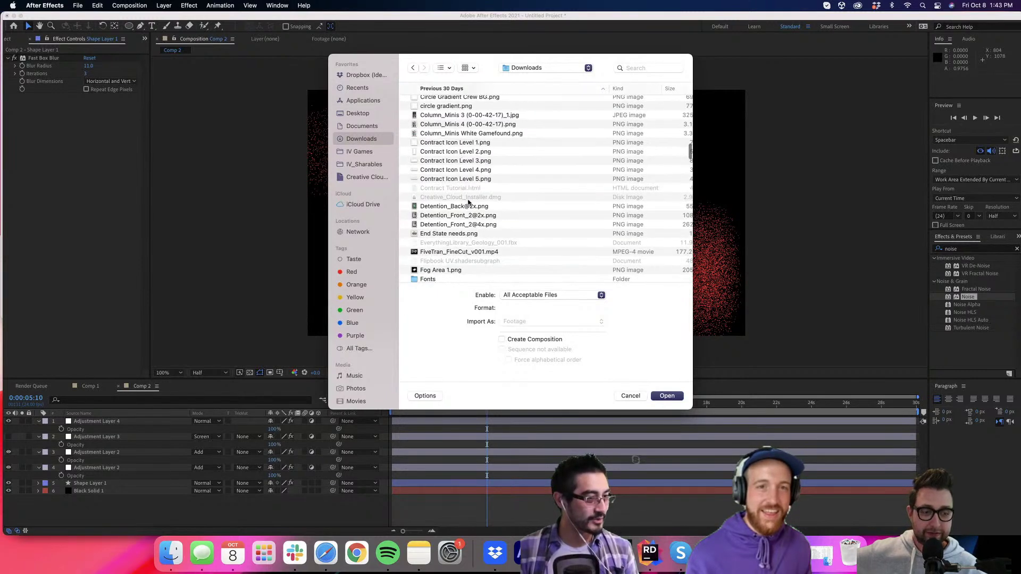
left_click(468, 170)
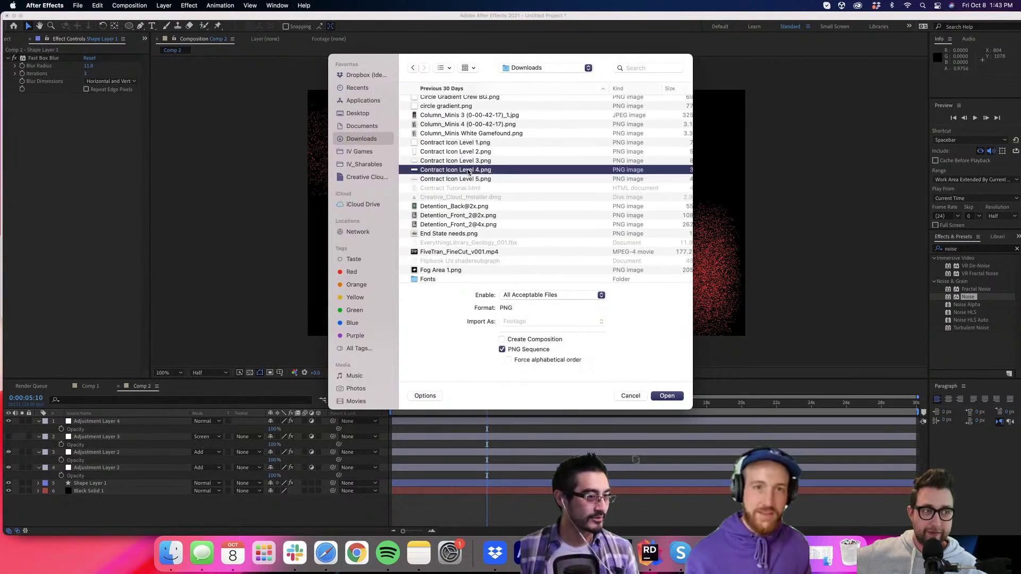
type("sh")
scroll(480, 214, "down", 10)
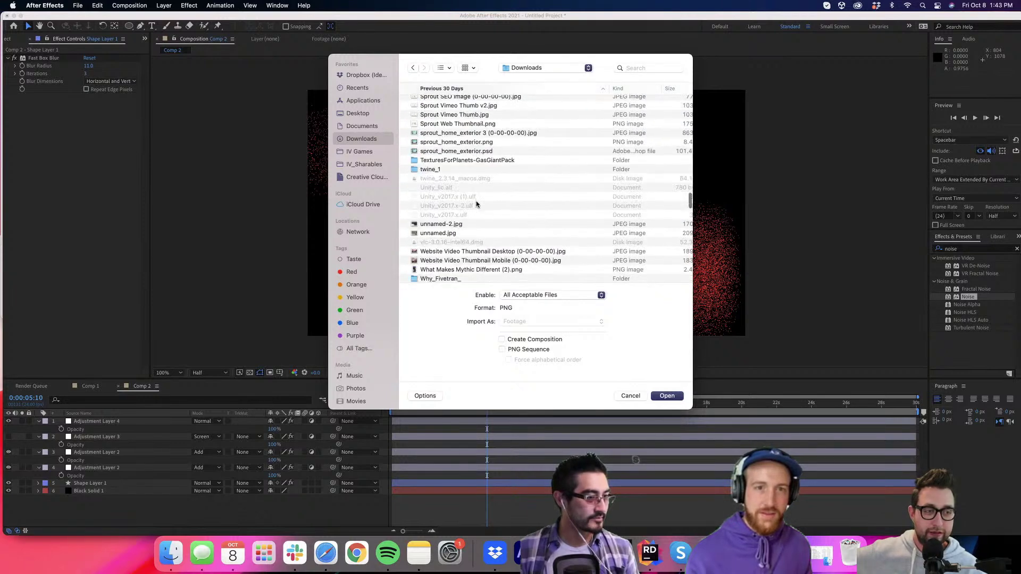
scroll(477, 205, "down", 10)
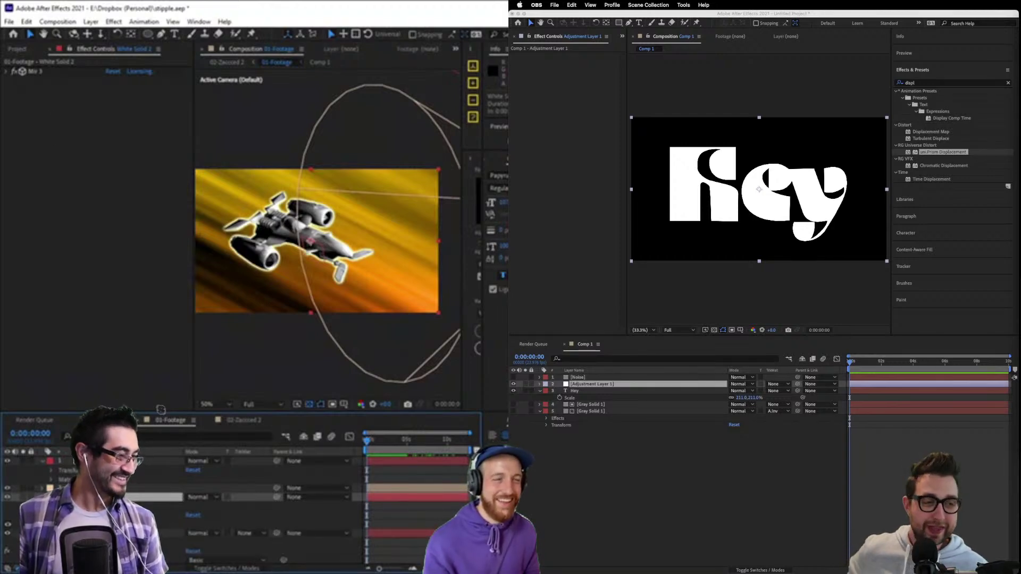
Apply a Drop Shadow with distance 120 and opacity 100%.
left_click(575, 119)
left_click(547, 5)
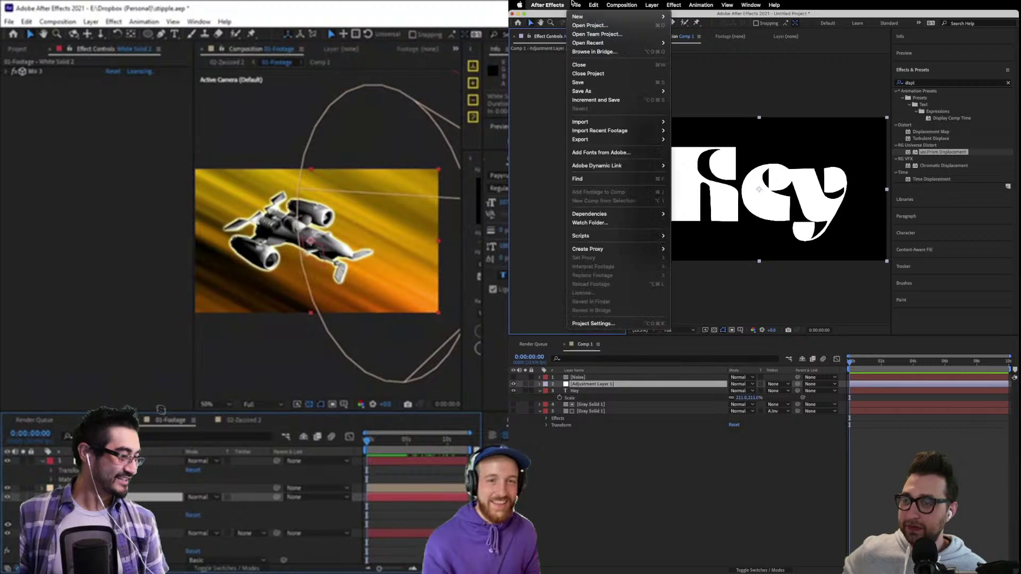
mouse_move(589, 42)
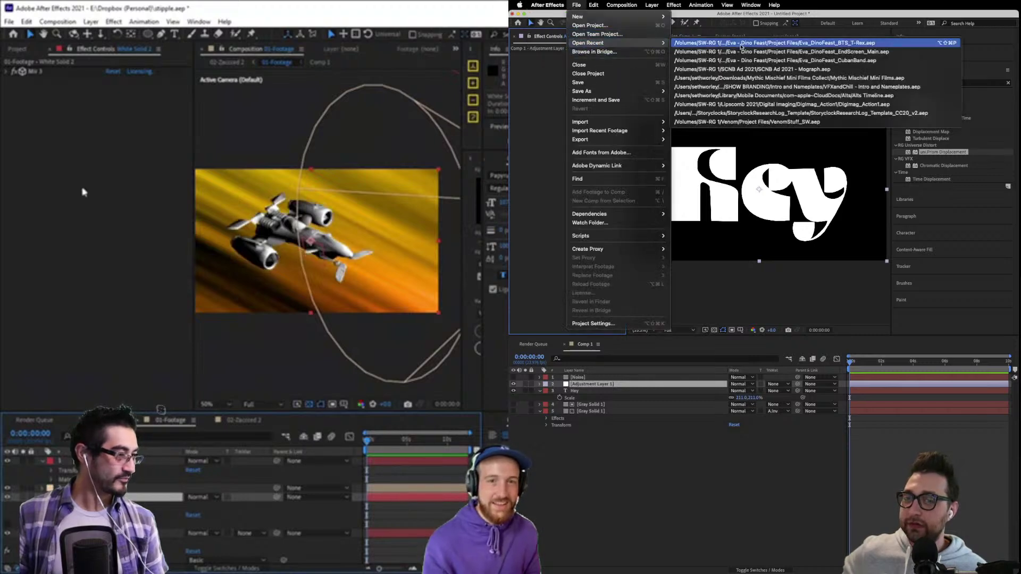
key("ctrl+space")
type("d")
left_click(755, 69)
type("rop")
key("Return")
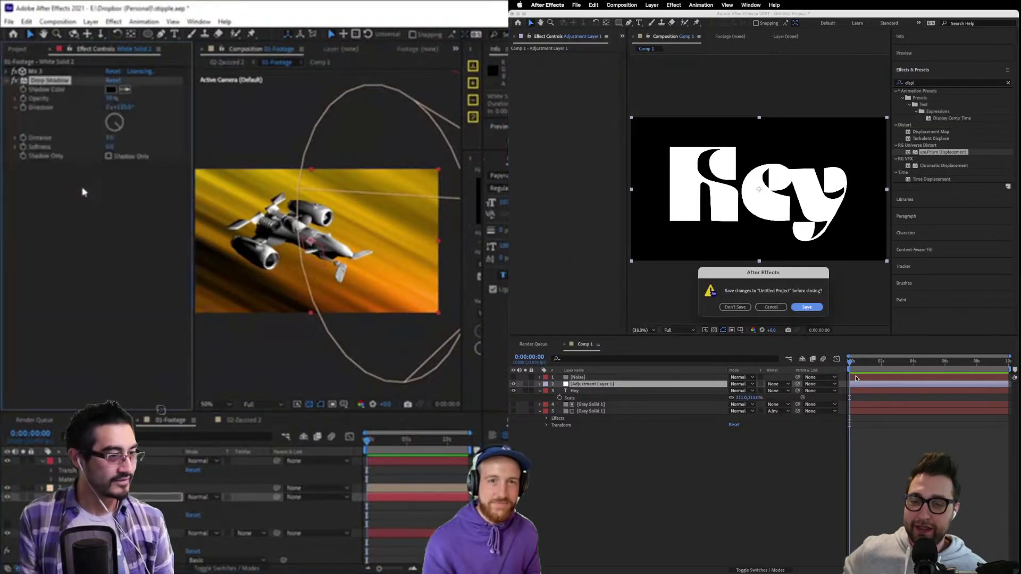
left_click(735, 307)
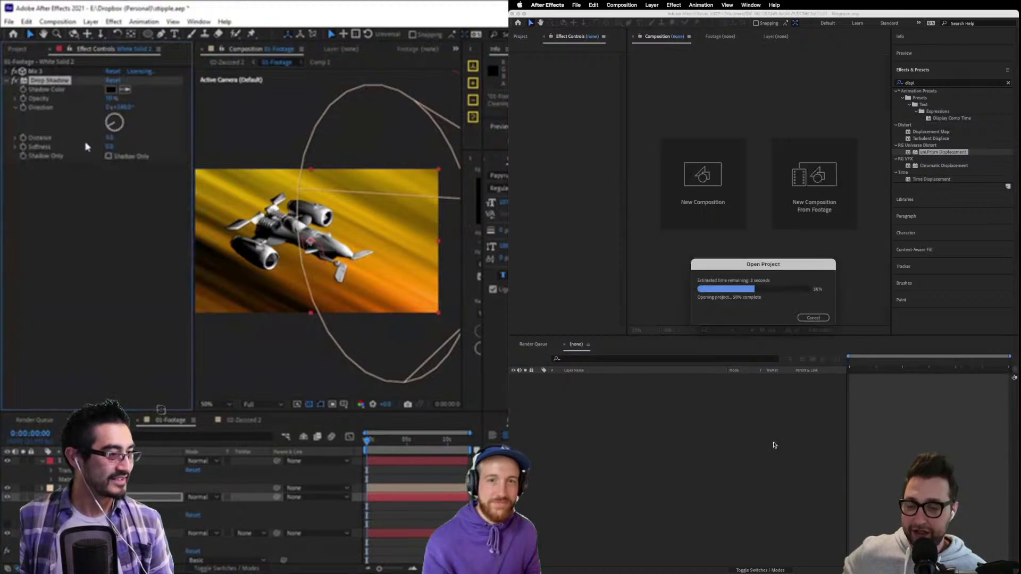
left_click_drag(112, 142, 177, 145)
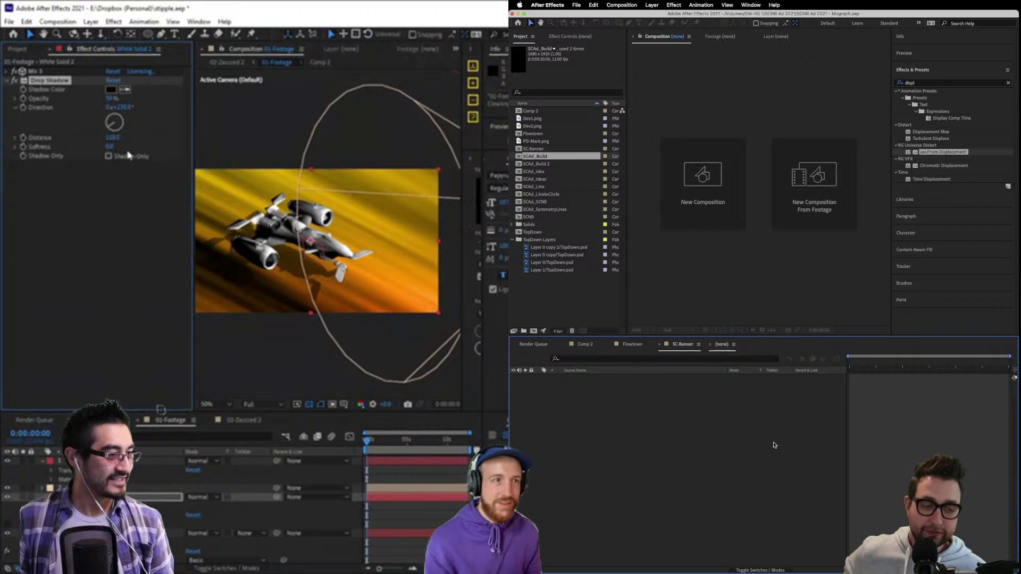
key("Down")
Switch to the 02-Zazzed 2 comp and change the Posterize level.
key("Down")
key("Down")
key("Down")
left_click_drag(113, 101, 280, 269)
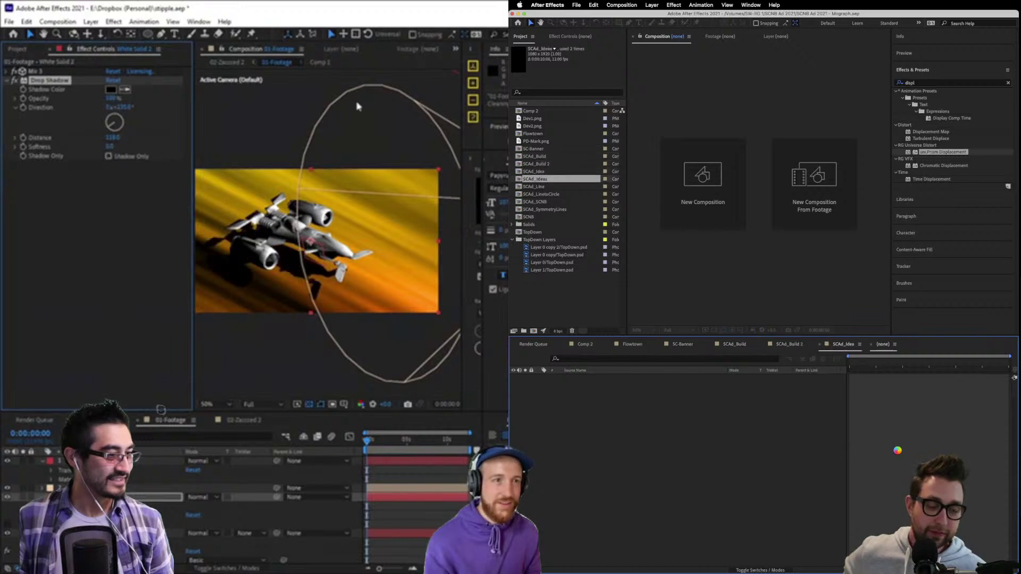
left_click(246, 420)
key("Down")
key("Down")
key("Down")
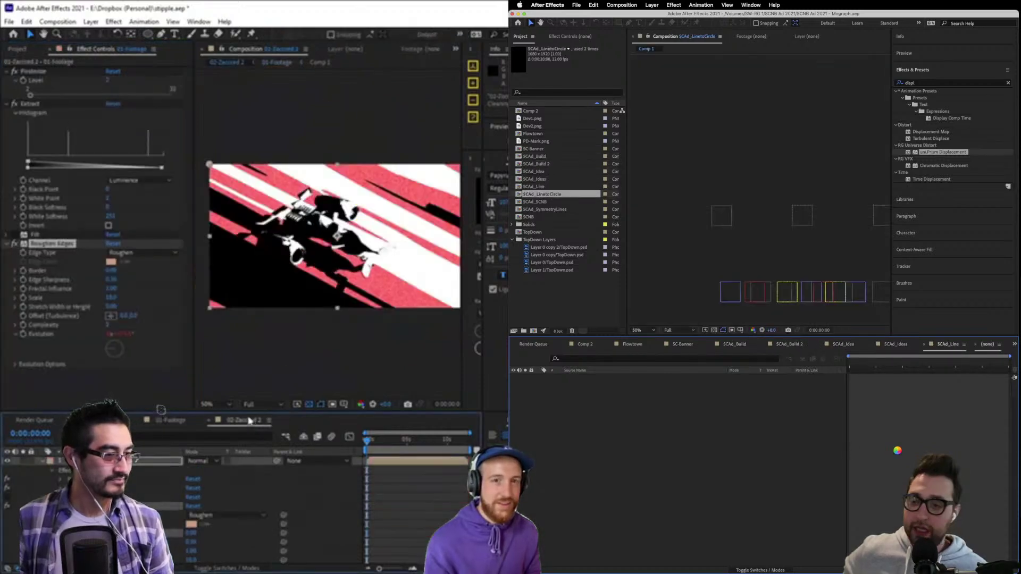
key("Down")
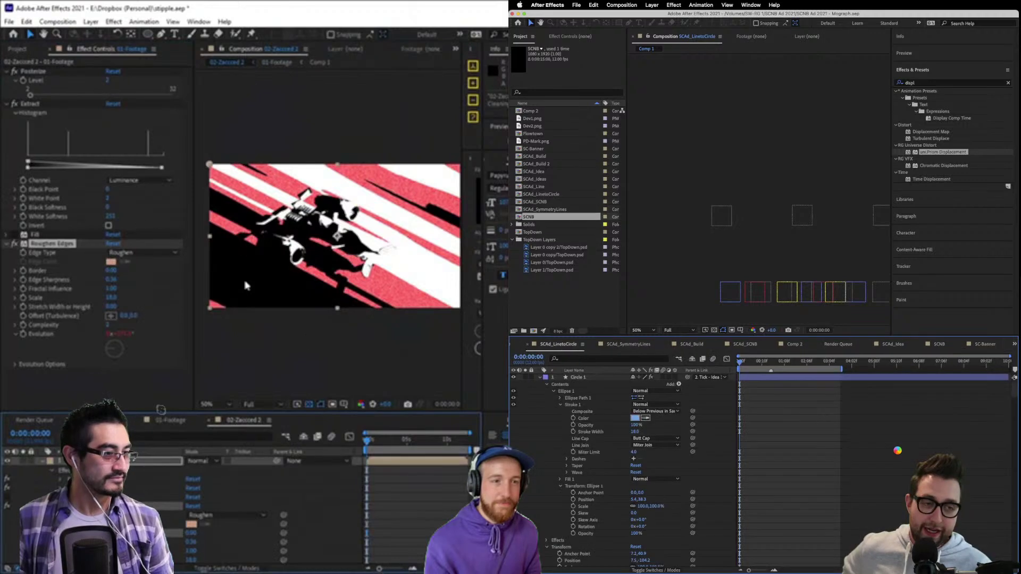
left_click_drag(107, 81, 111, 81)
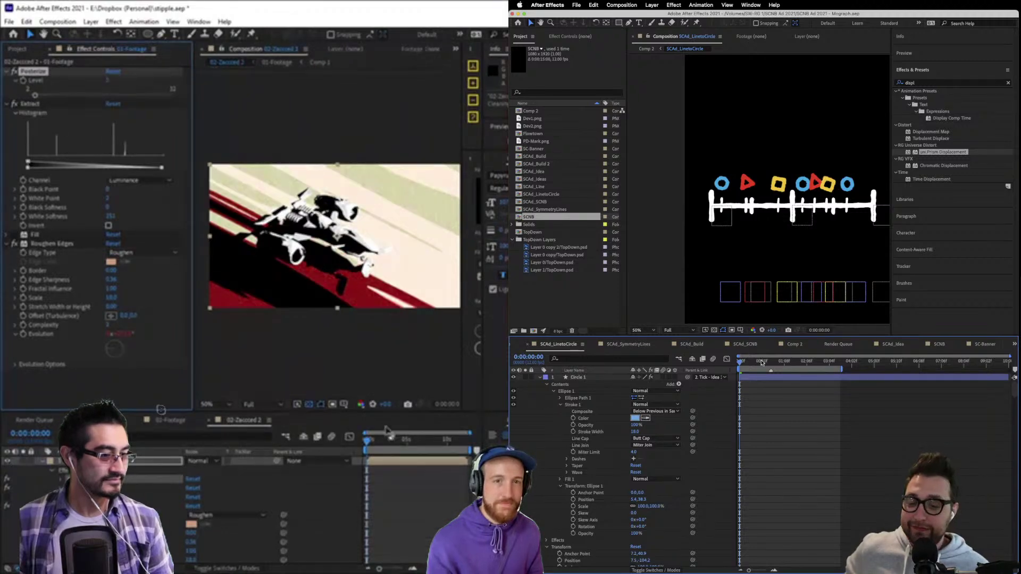
Preview the line-to-circle comp, then stop it and return to the first frame.
key("space")
key("space")
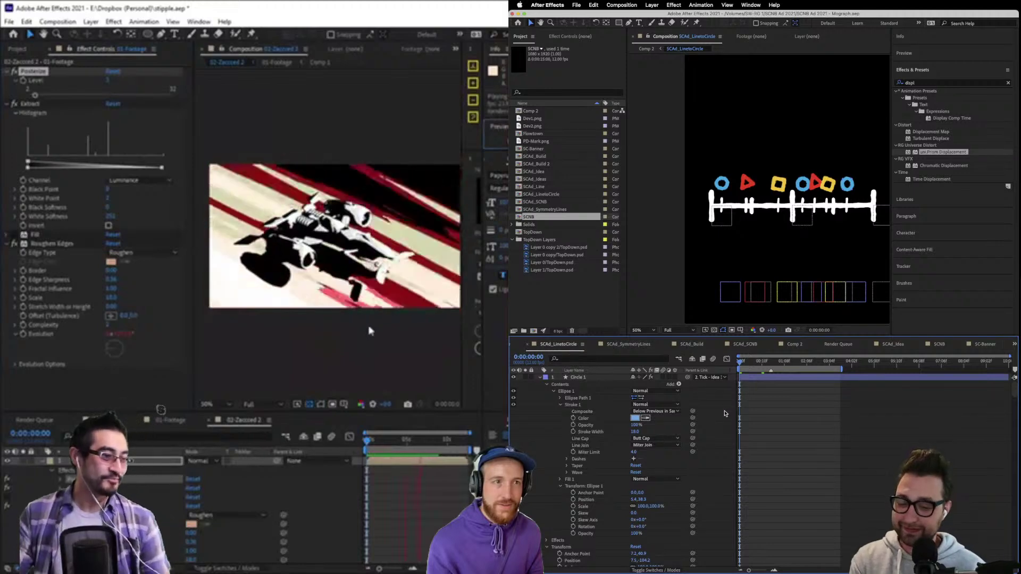
key("space")
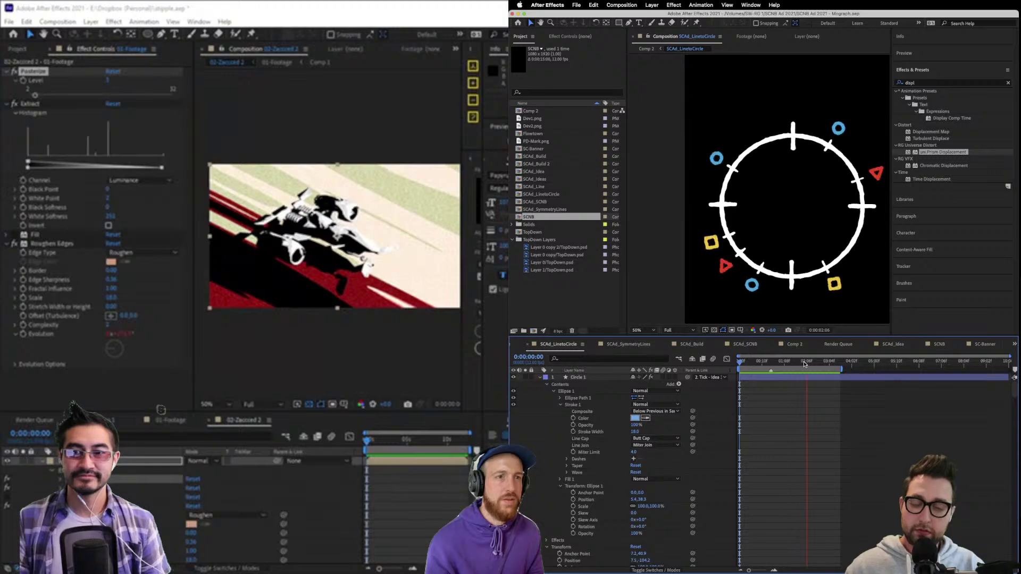
key("space")
left_click_drag(800, 364, 731, 371)
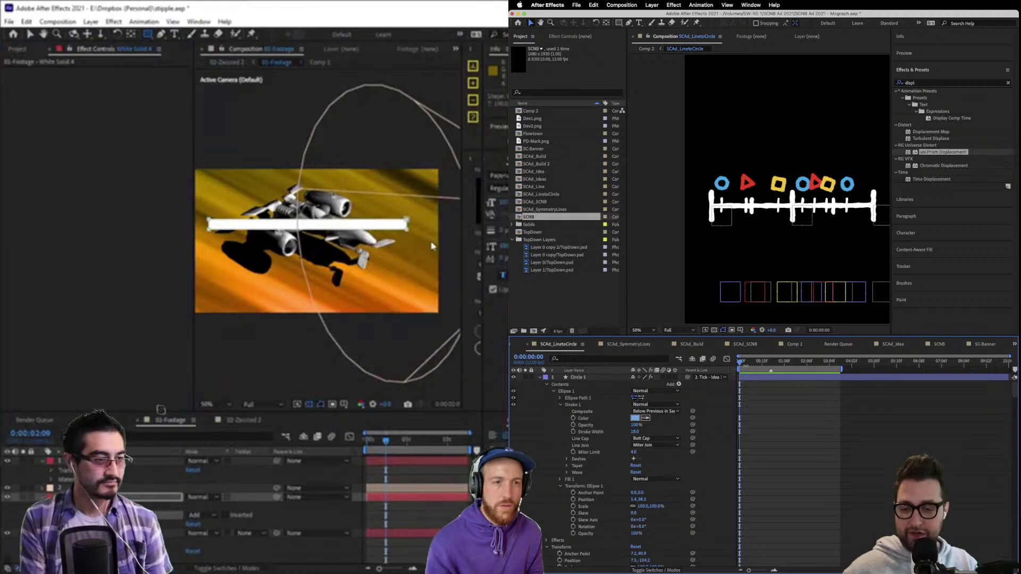
Replay the line-to-circle animation from the straight line to the finished circle.
left_click(761, 362)
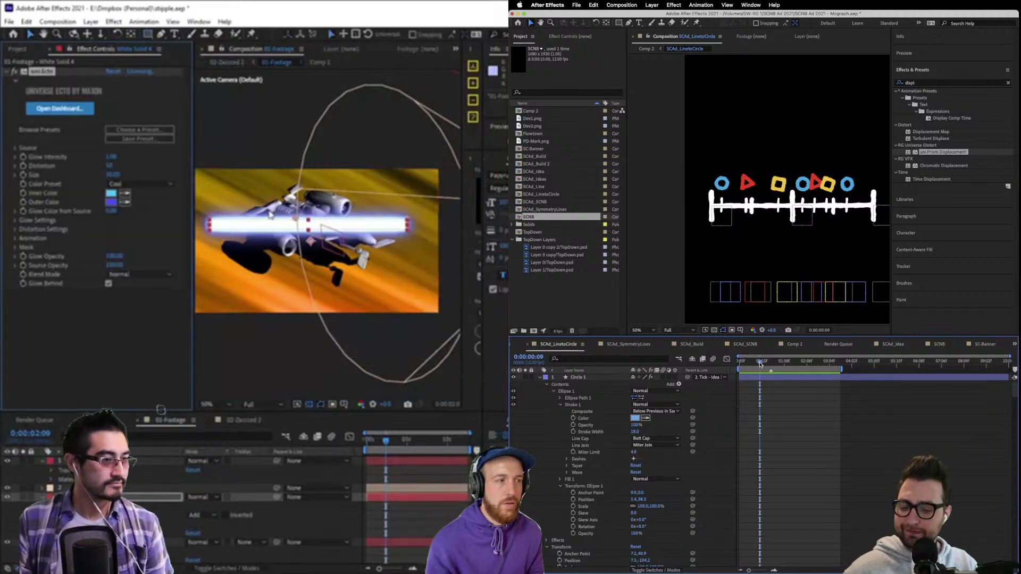
left_click(810, 364)
key("space")
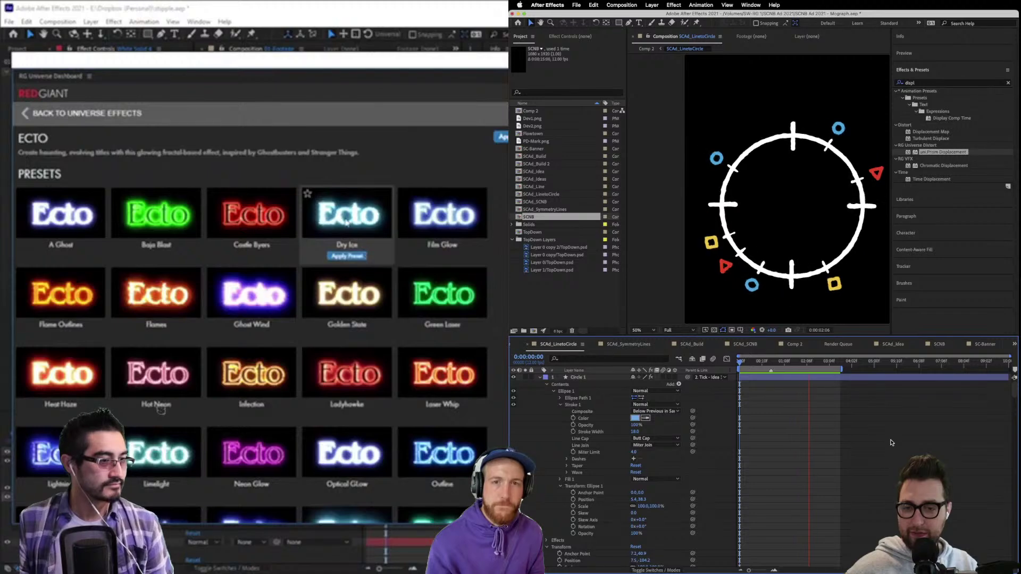
key("space")
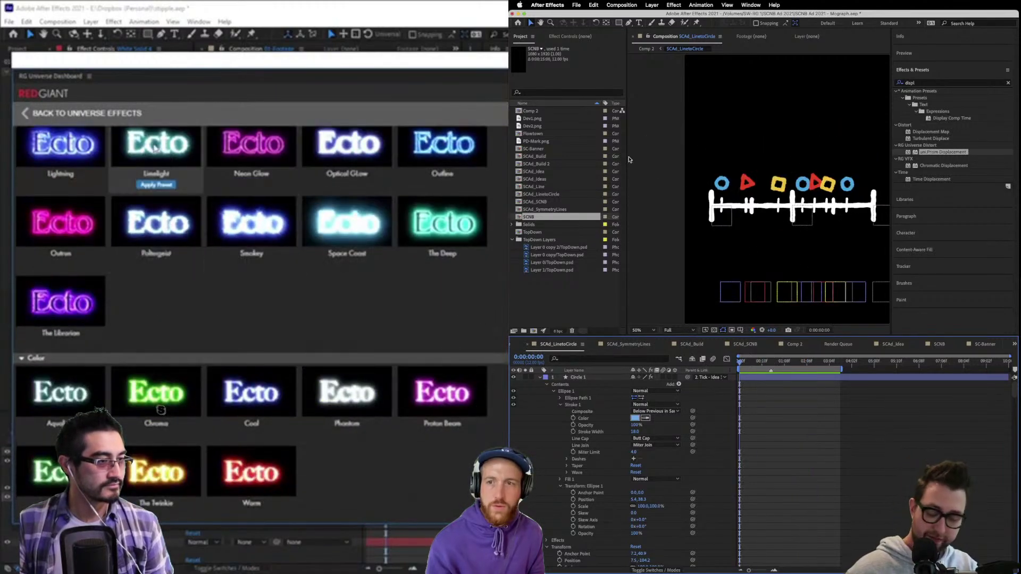
key("super+i")
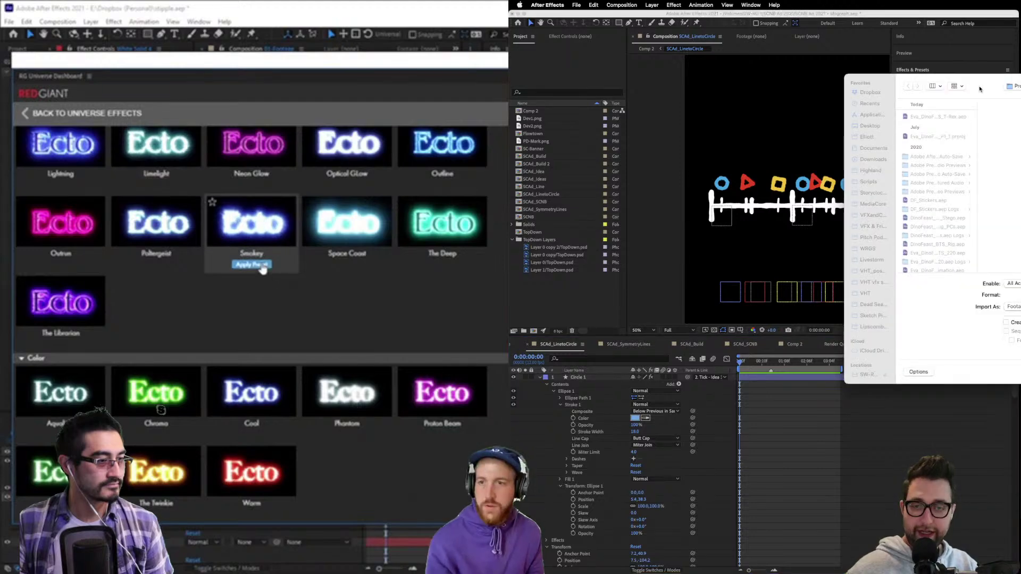
key("Escape")
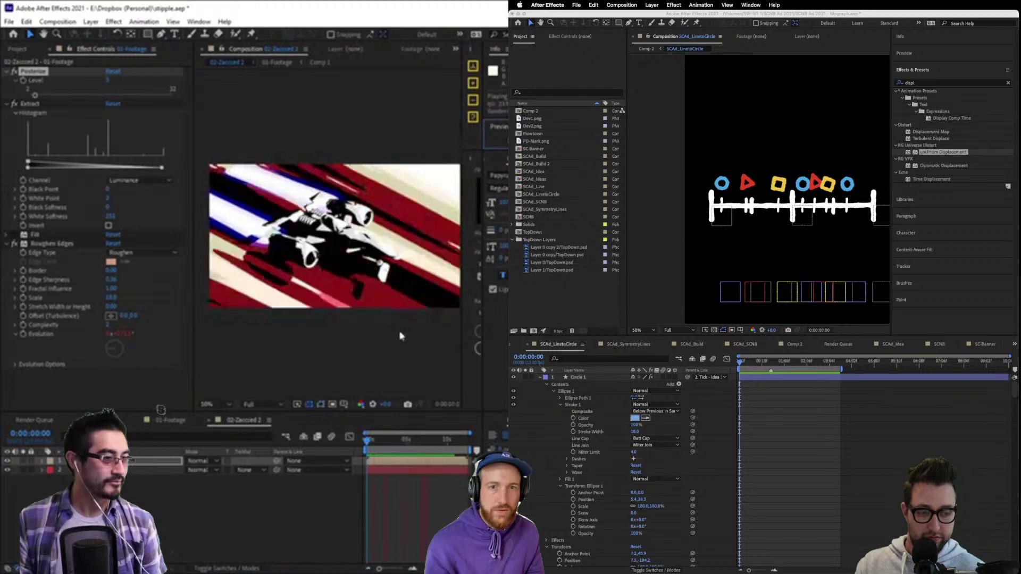
Add a wiggle(3,200) expression to the spot light in the 01-Footage comp.
left_click(395, 318)
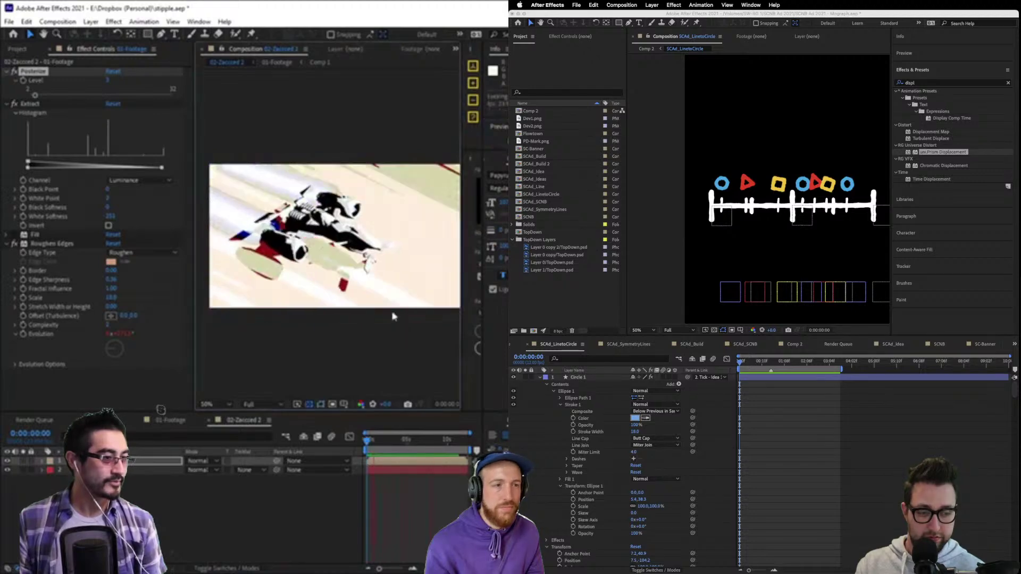
left_click(169, 420)
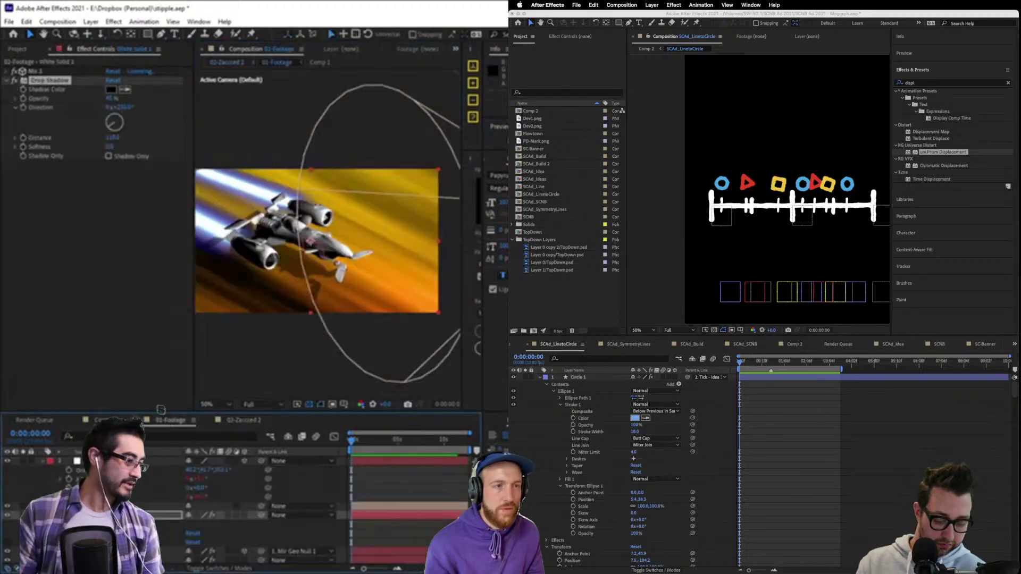
key("ctrl+Up")
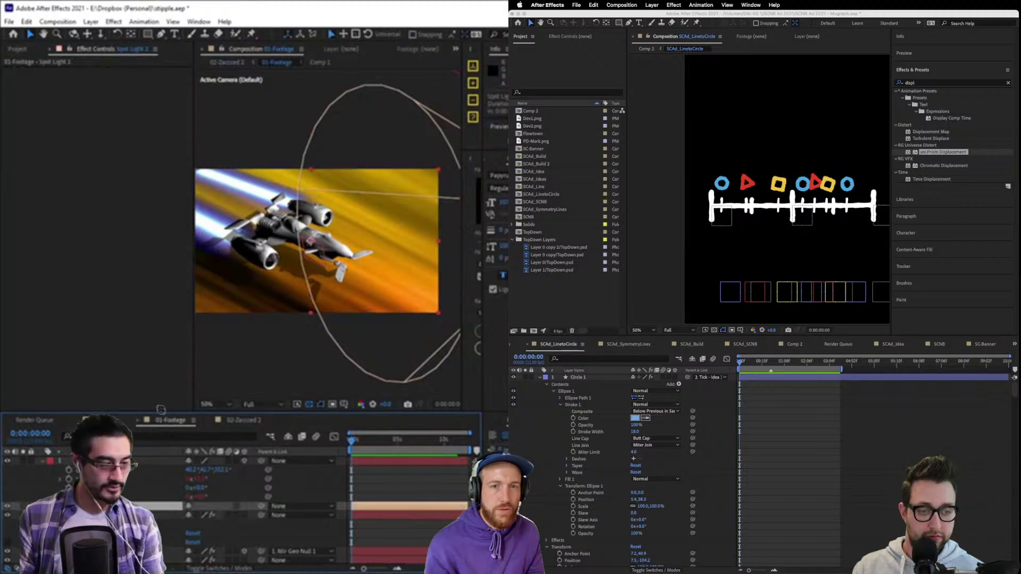
left_click(68, 514, "alt")
type("wiggle")
key("Return")
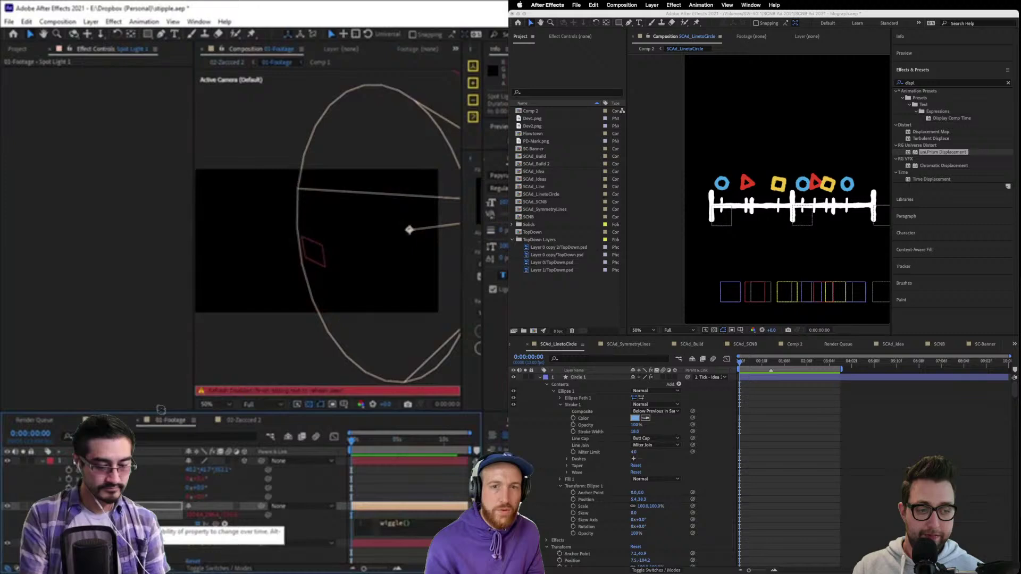
type("3,")
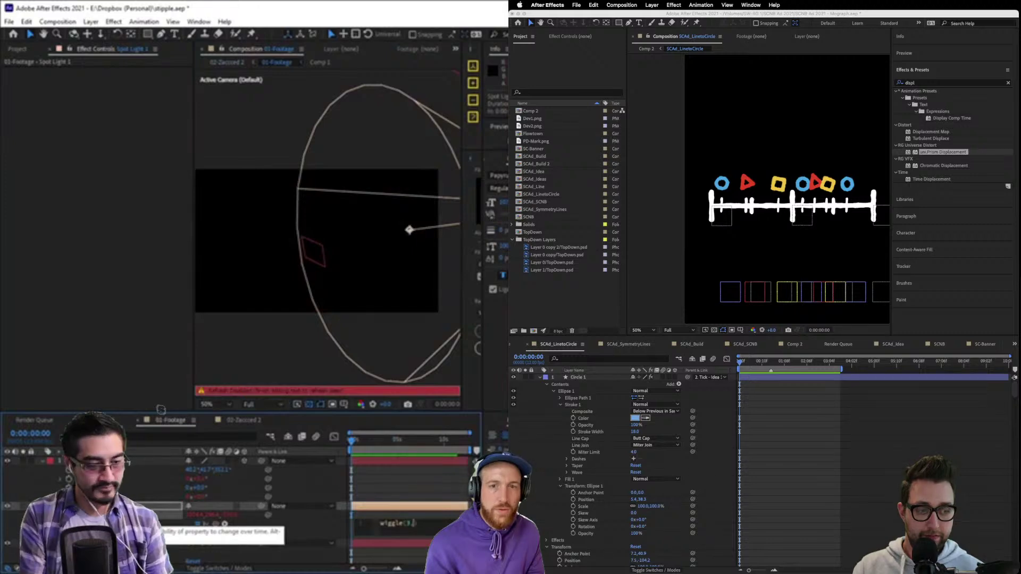
type(" 2")
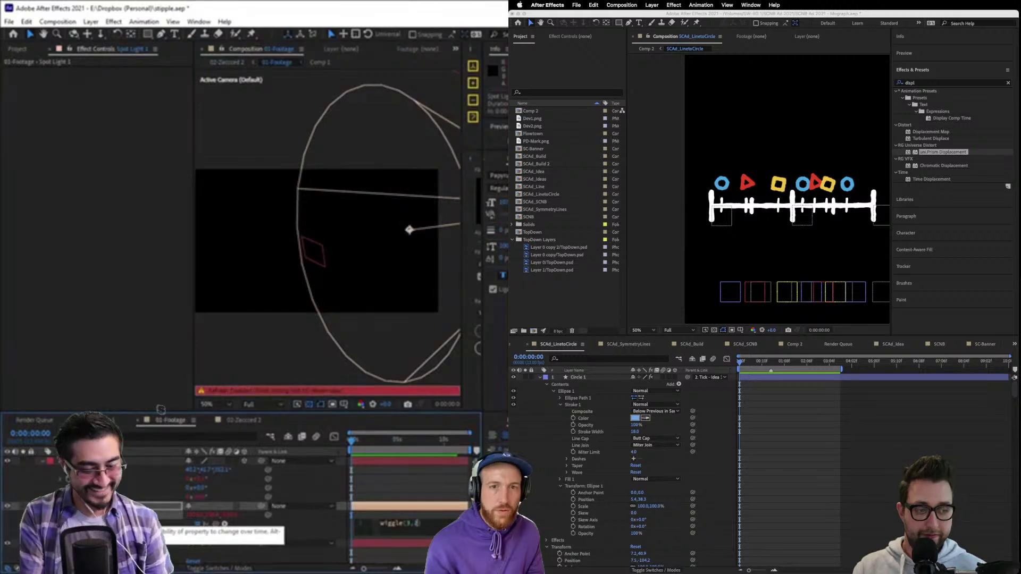
type("00")
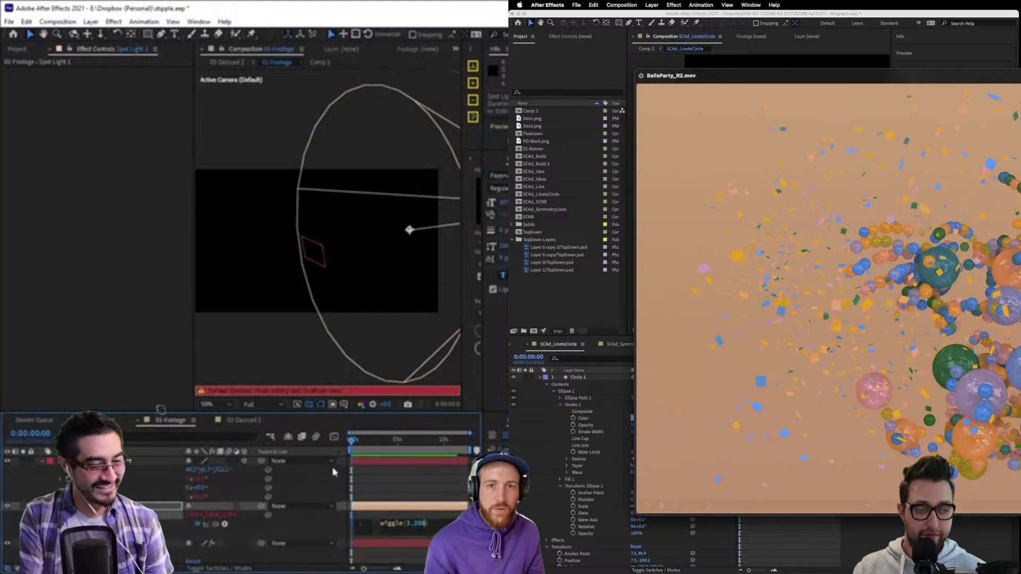
left_click(332, 472)
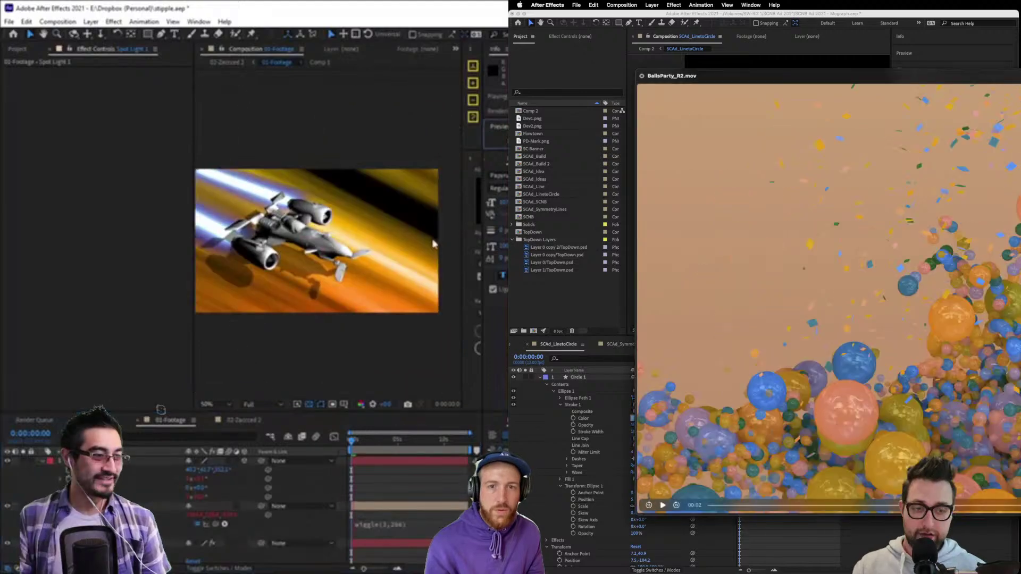
Open the import window from 02-Zoomed 2 and preview BallsParty_R2.mov.
key("space")
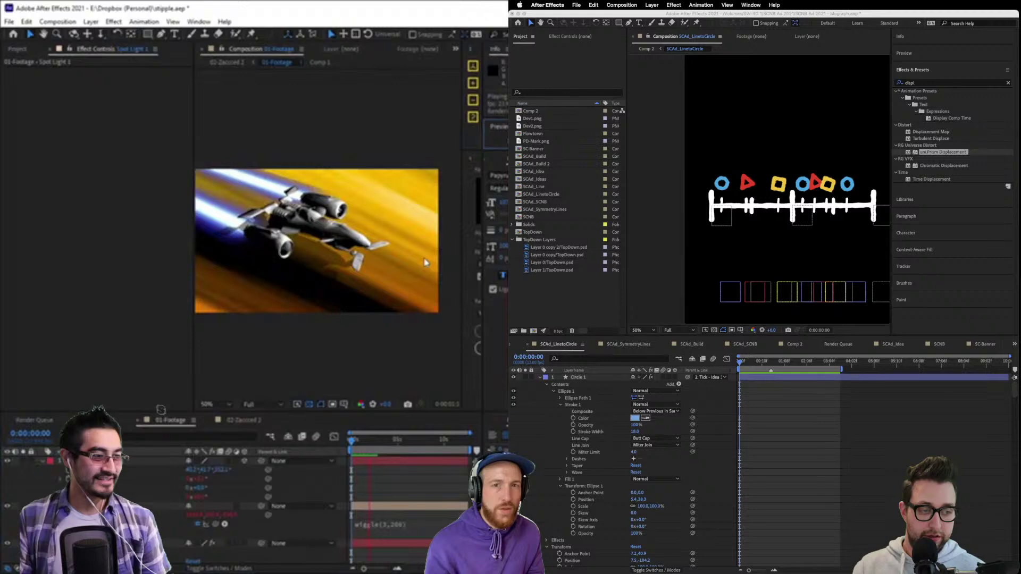
left_click(245, 420)
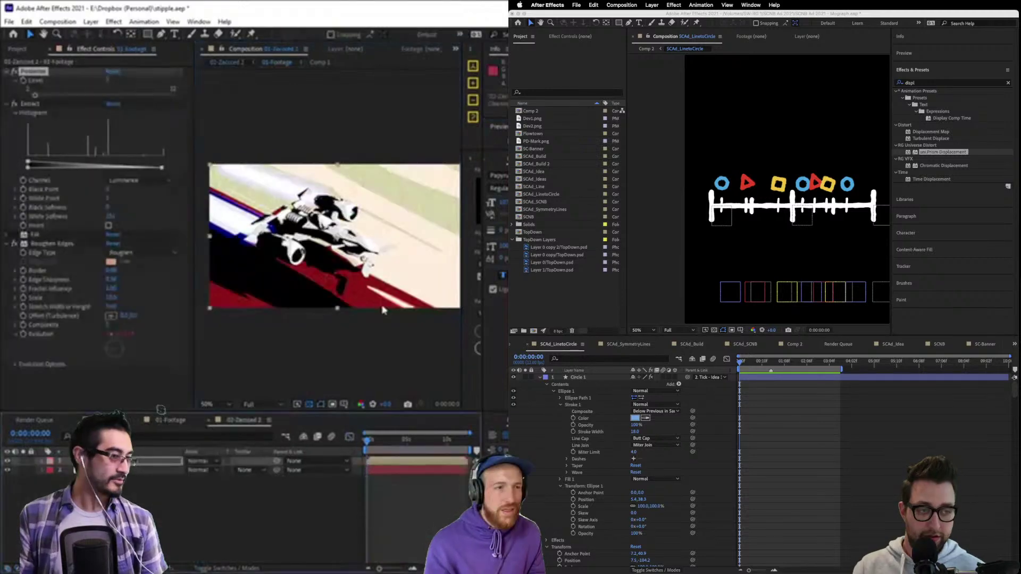
key("super+i")
key("space")
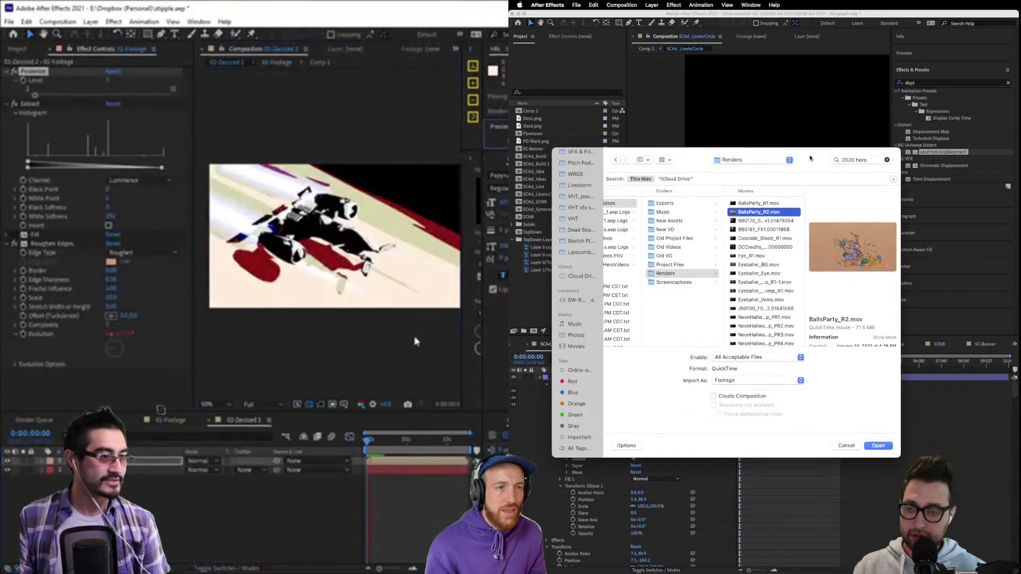
key("space")
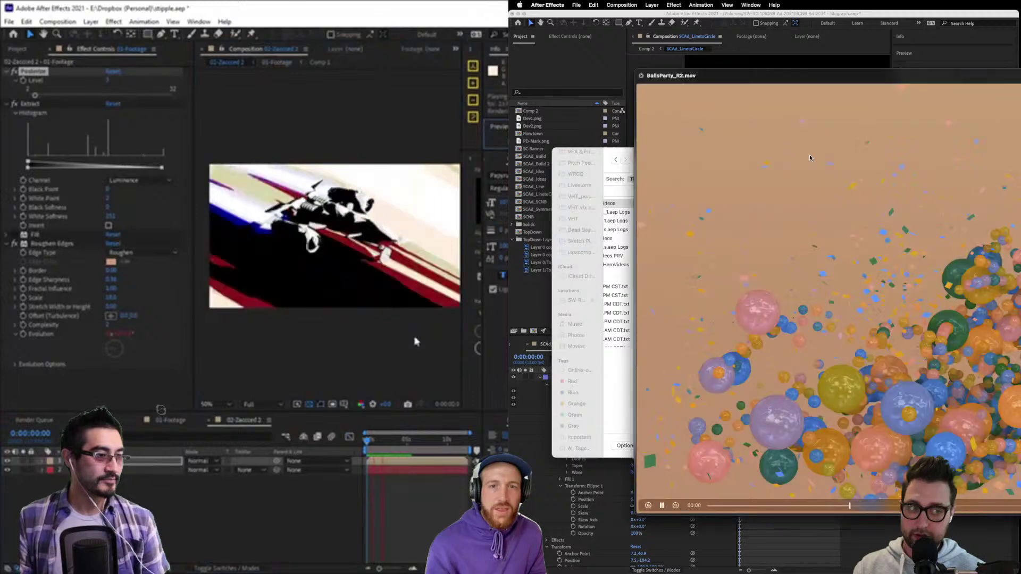
left_click_drag(875, 73, 756, 61)
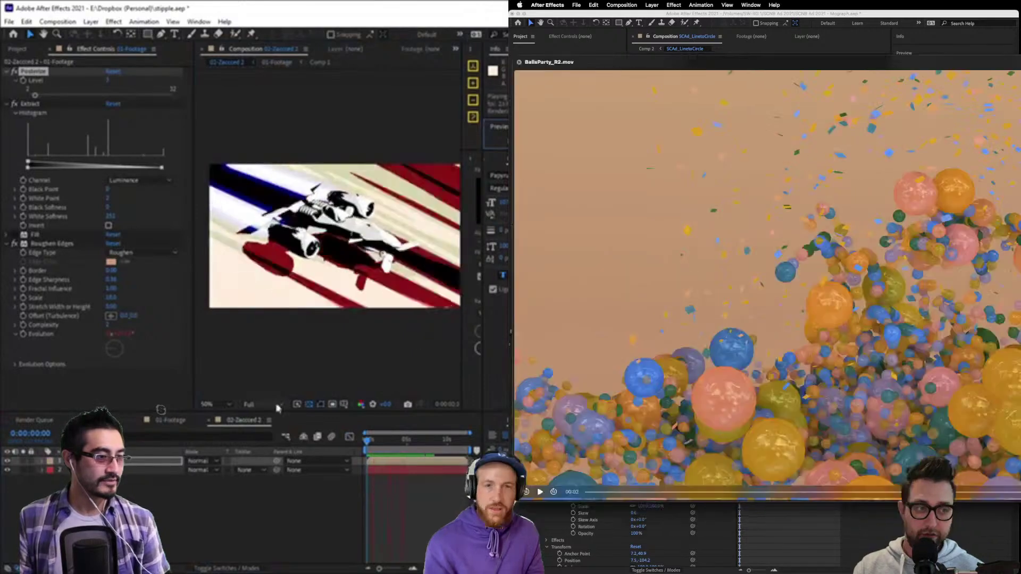
key("space")
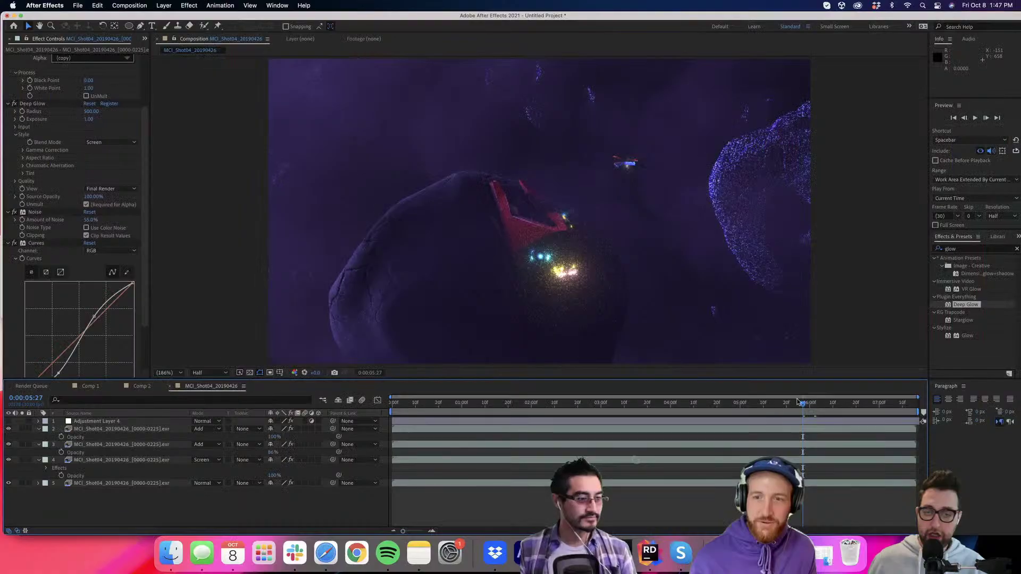
Solo and select layer 5, reviewing its Curves between 0:00:03:03 and 0:00:06:03.
left_click(817, 405)
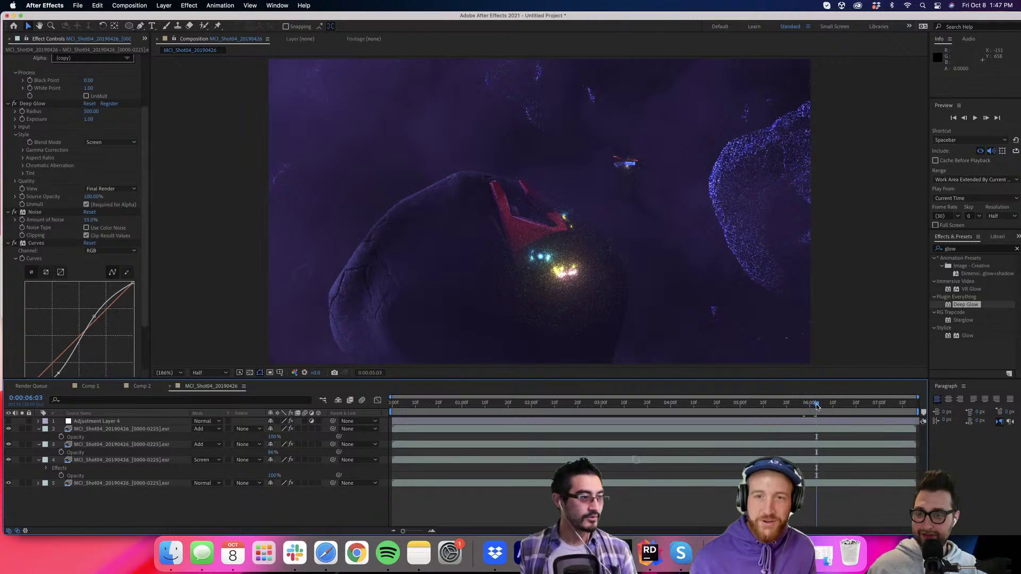
left_click(814, 405)
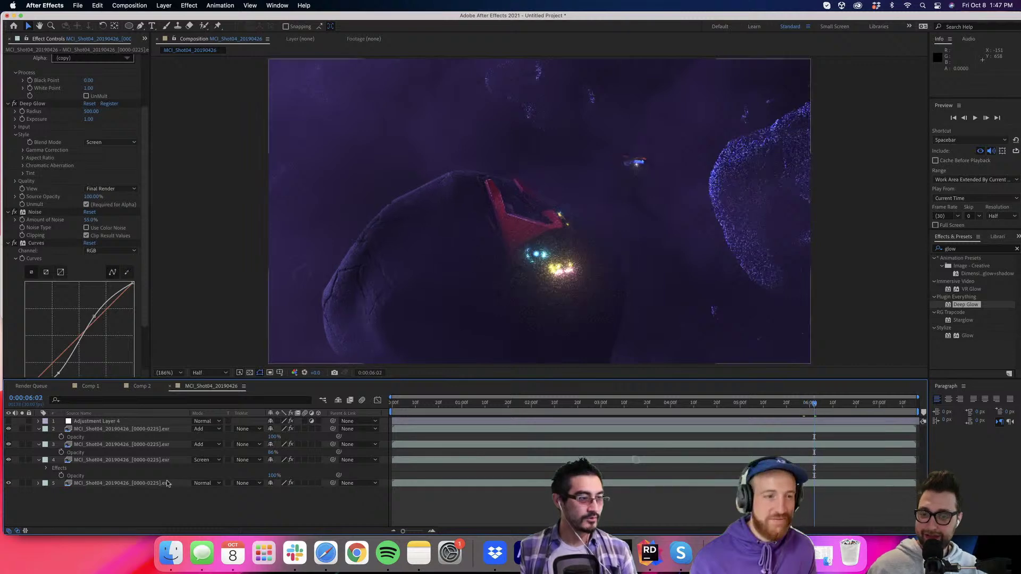
left_click(23, 483)
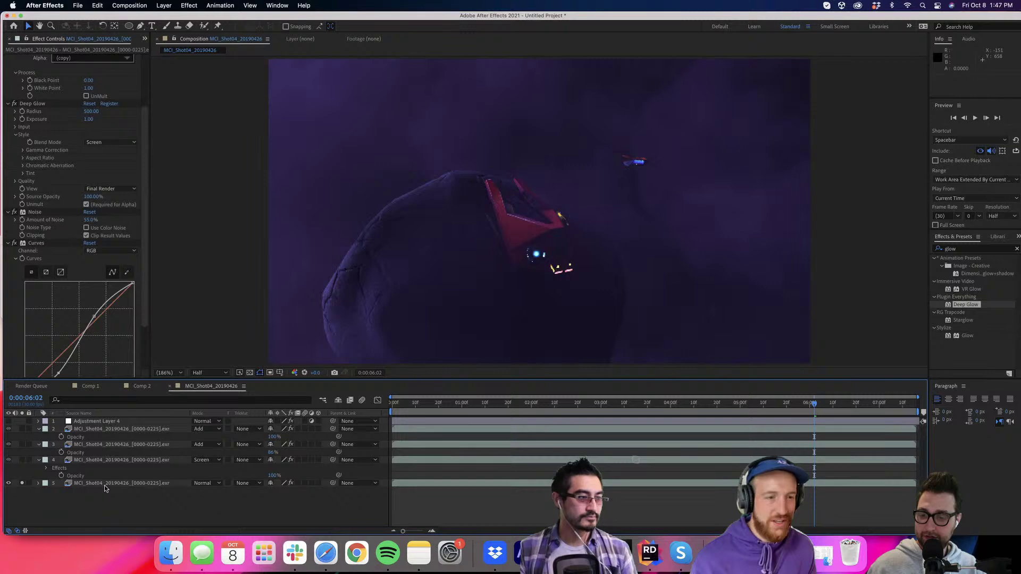
left_click(104, 488)
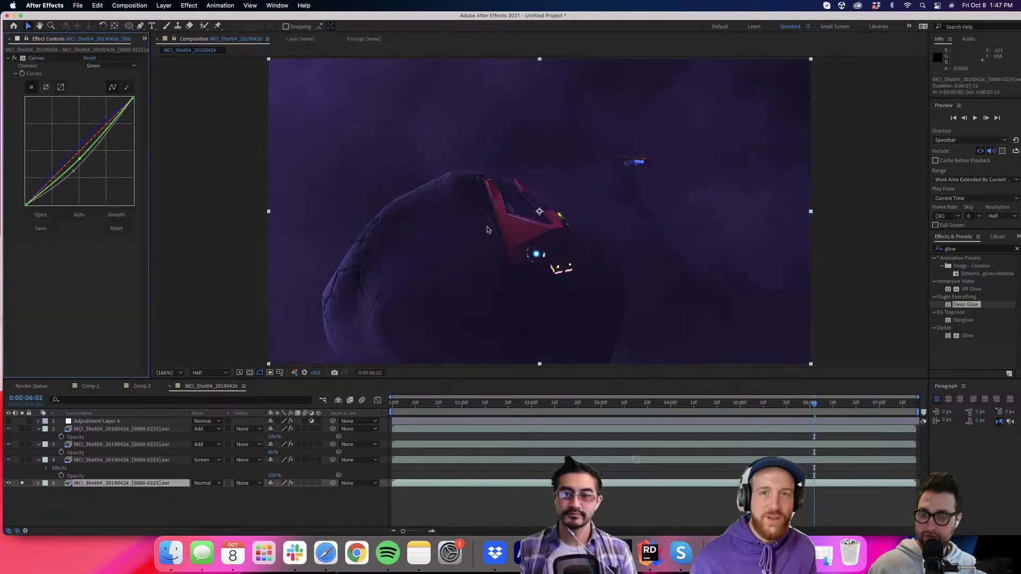
left_click(727, 403)
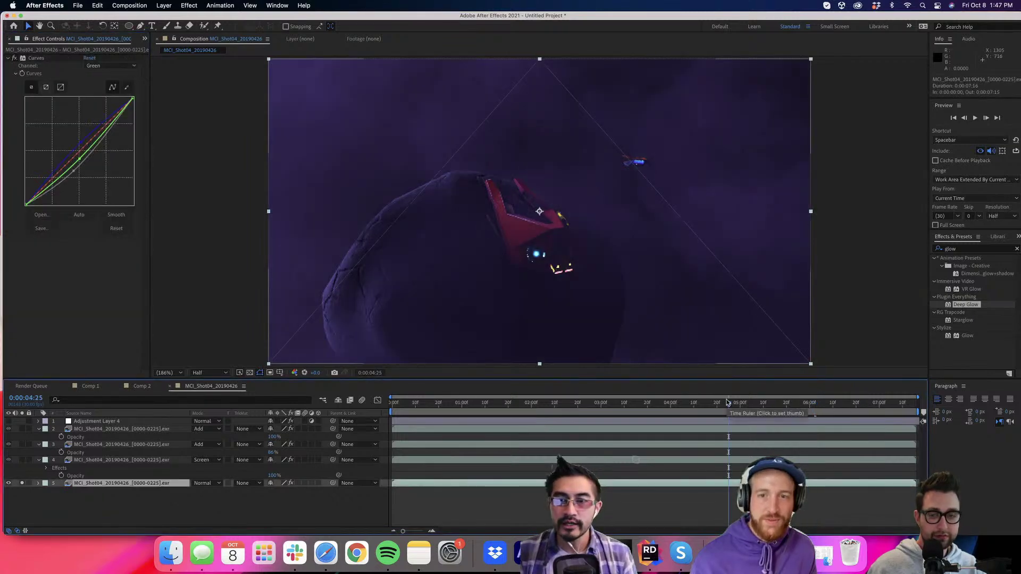
left_click(652, 404)
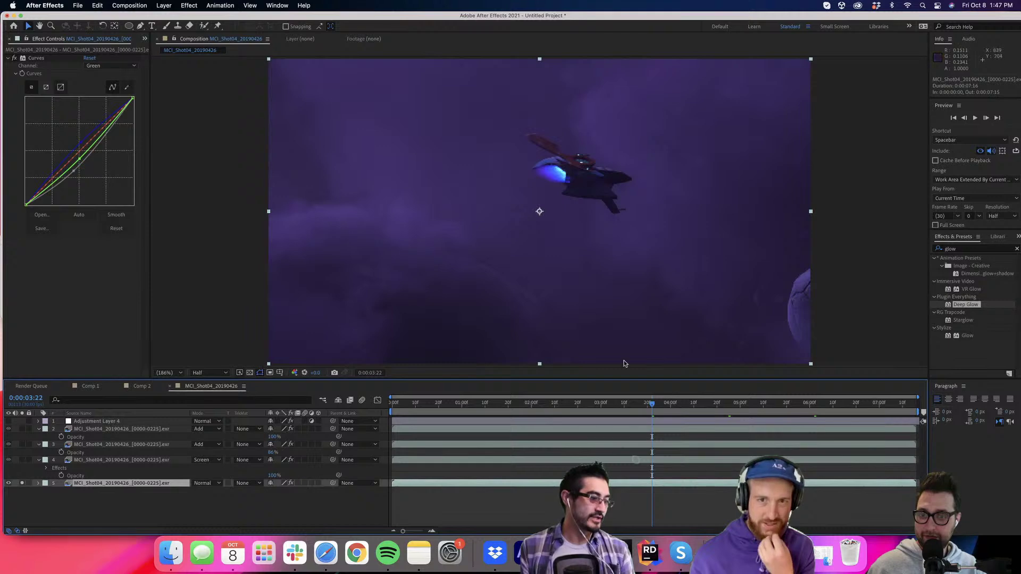
left_click(606, 406)
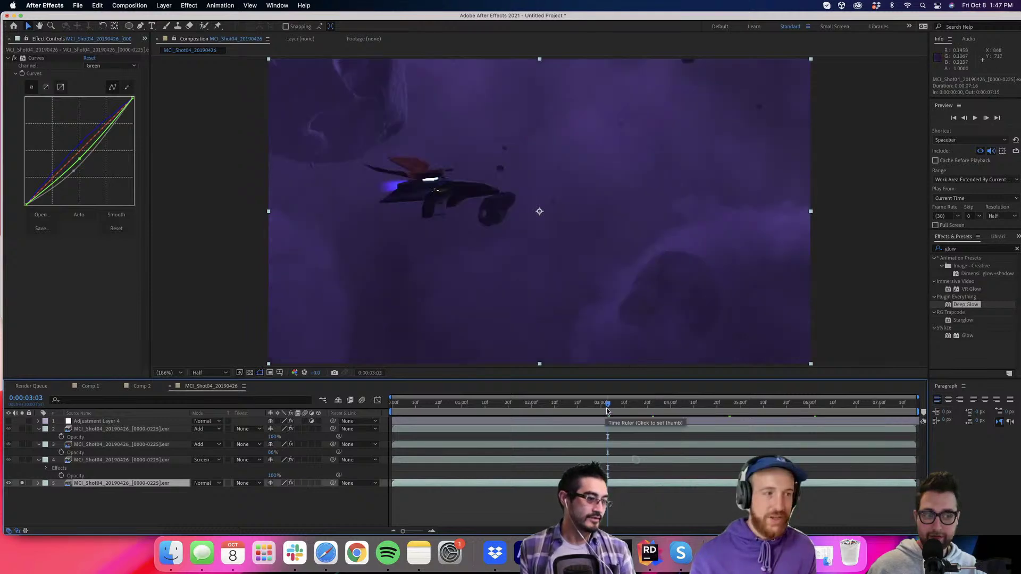
left_click(652, 406)
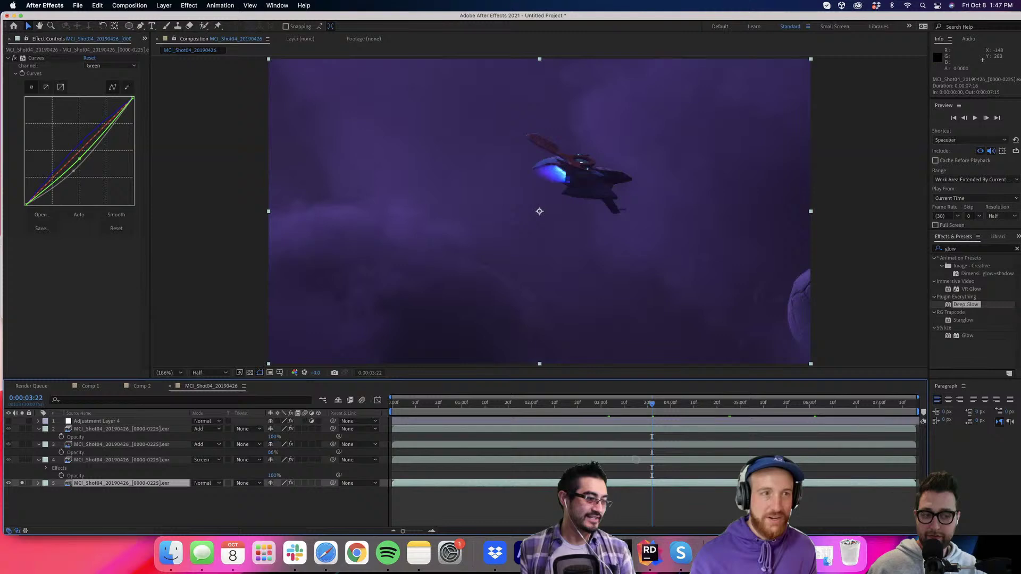
left_click(15, 58)
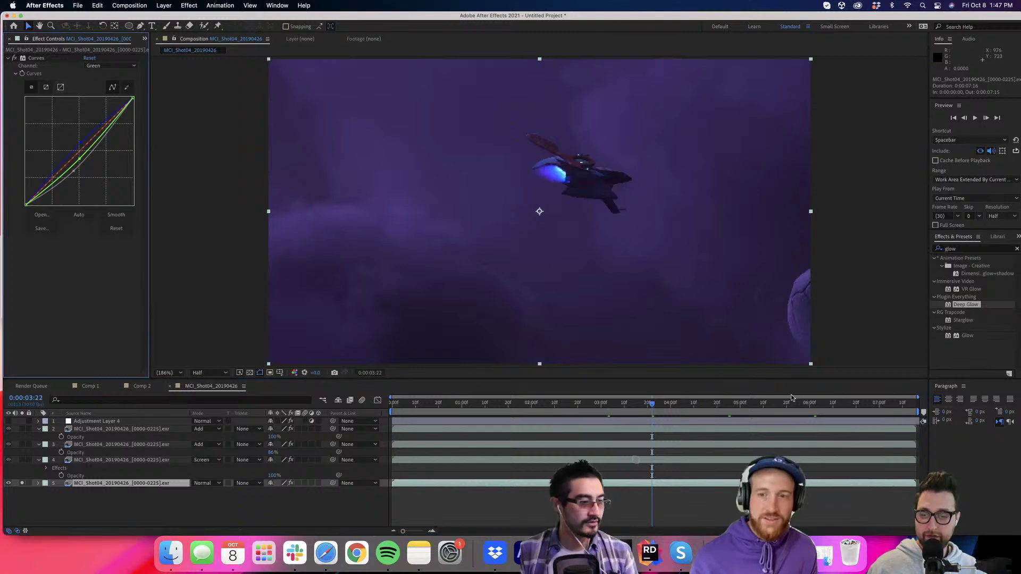
Check frames up to 0:00:07:08, settle on 0:00:04:25, then solo and select layer 4.
left_click(816, 402)
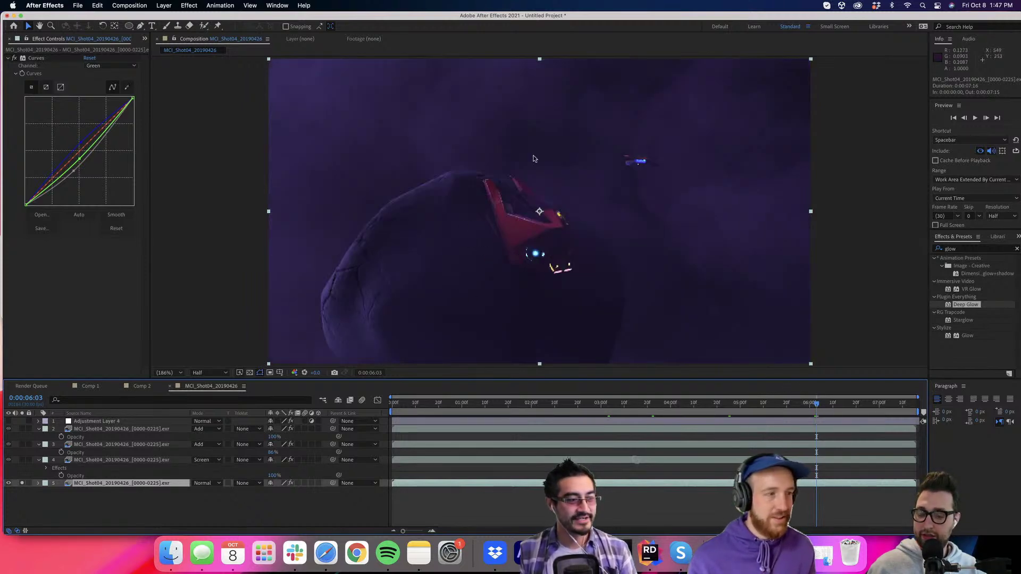
left_click(898, 404)
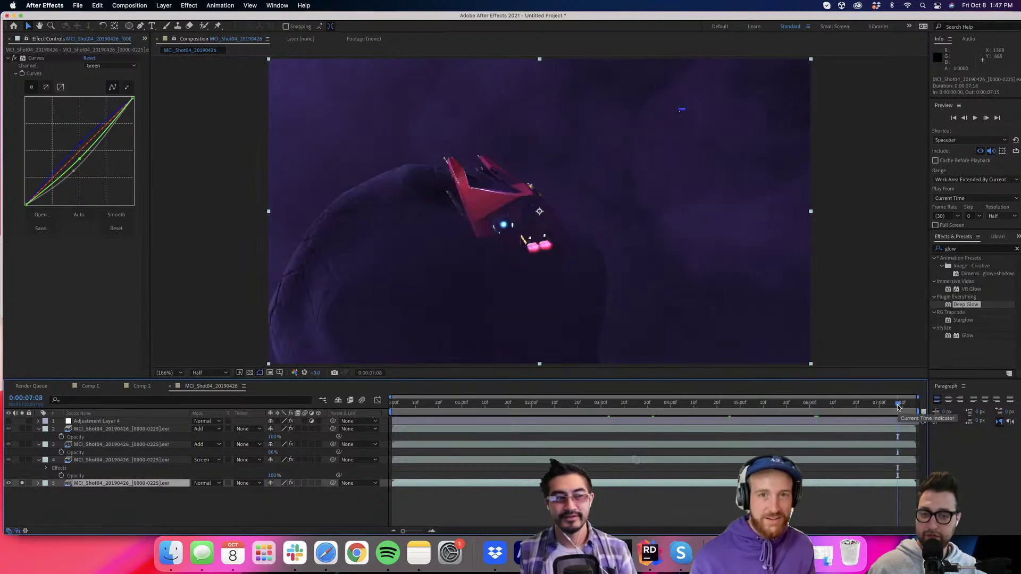
left_click(811, 404)
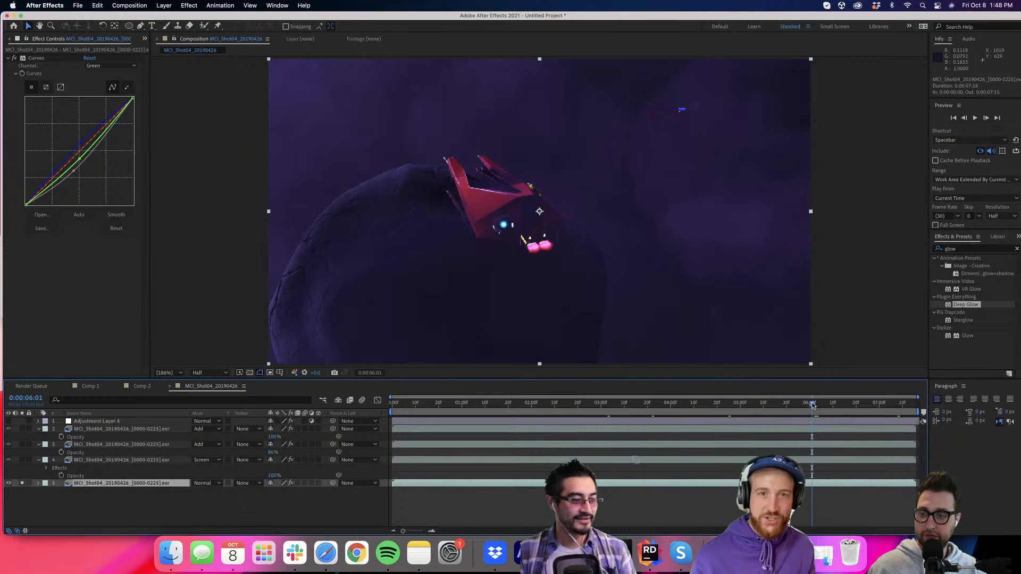
left_click(726, 404)
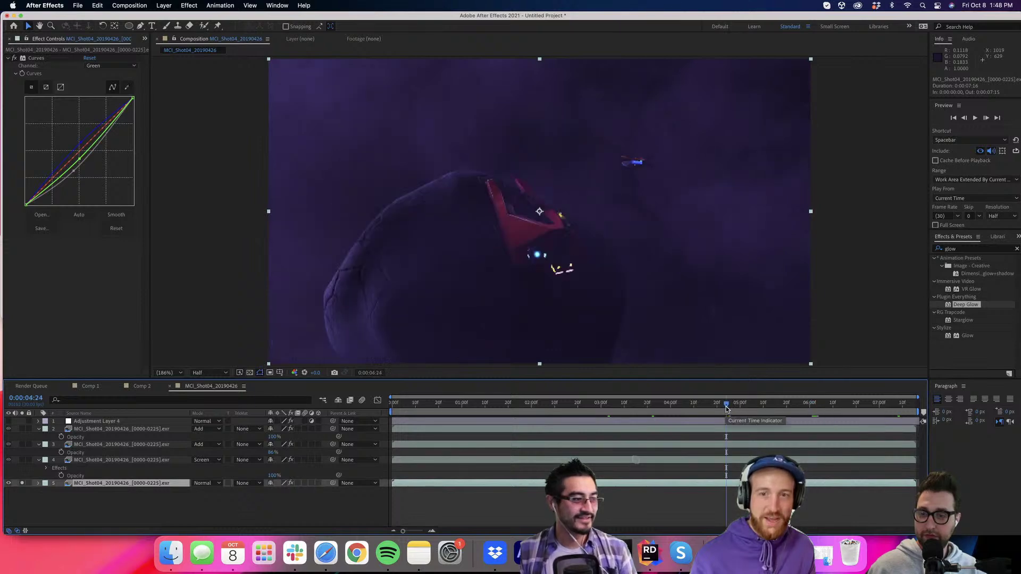
left_click(727, 405)
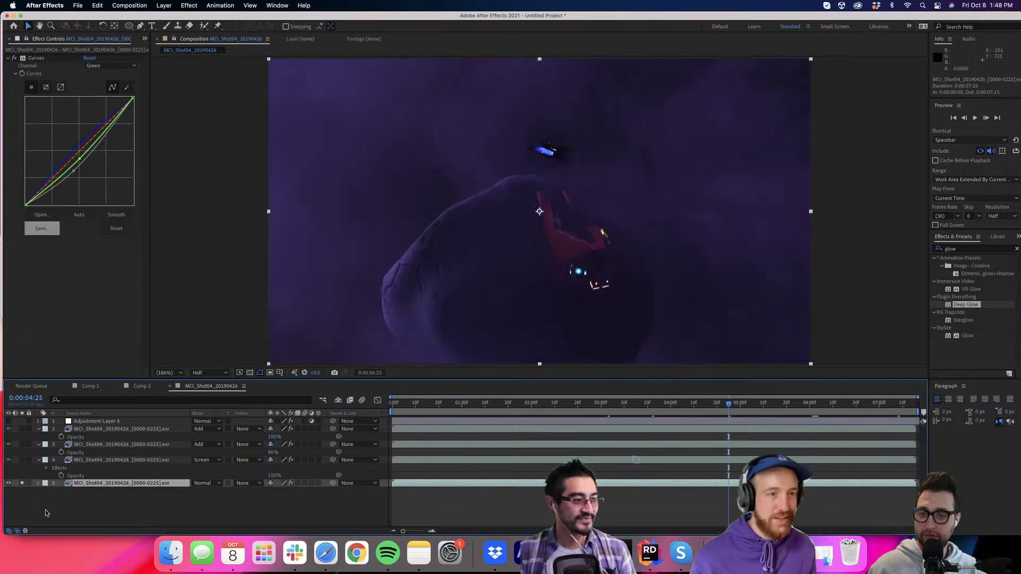
left_click(21, 460)
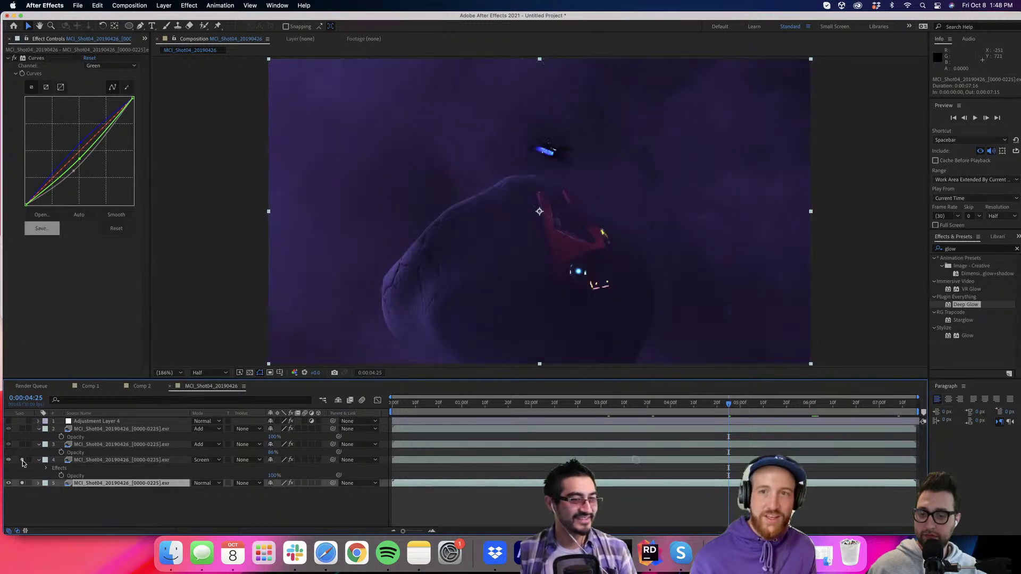
left_click(96, 461)
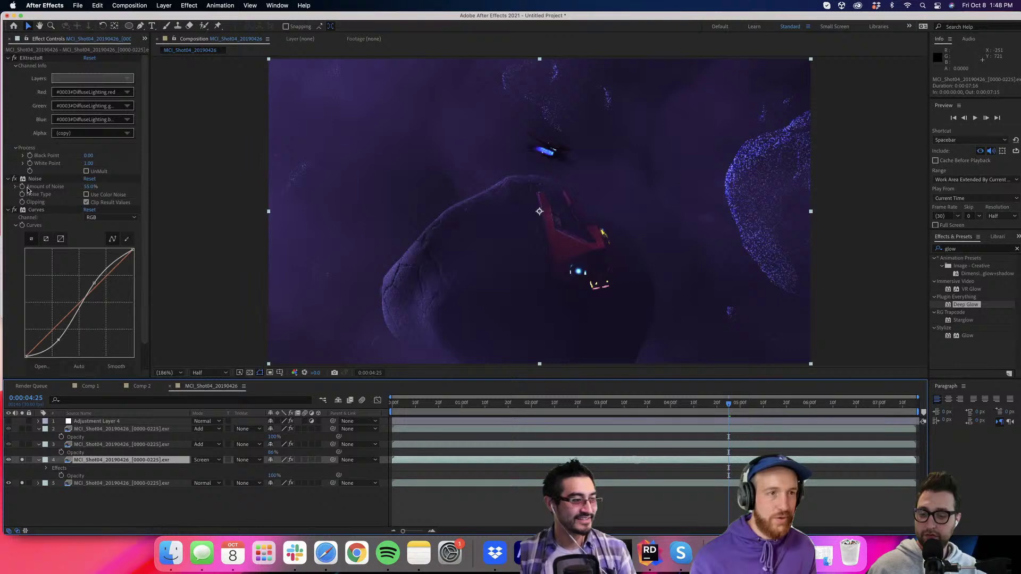
Try layer 4 in Normal mode, toggle Noise off and on, and raise Posterize Level.
scroll(27, 191, "down", 2)
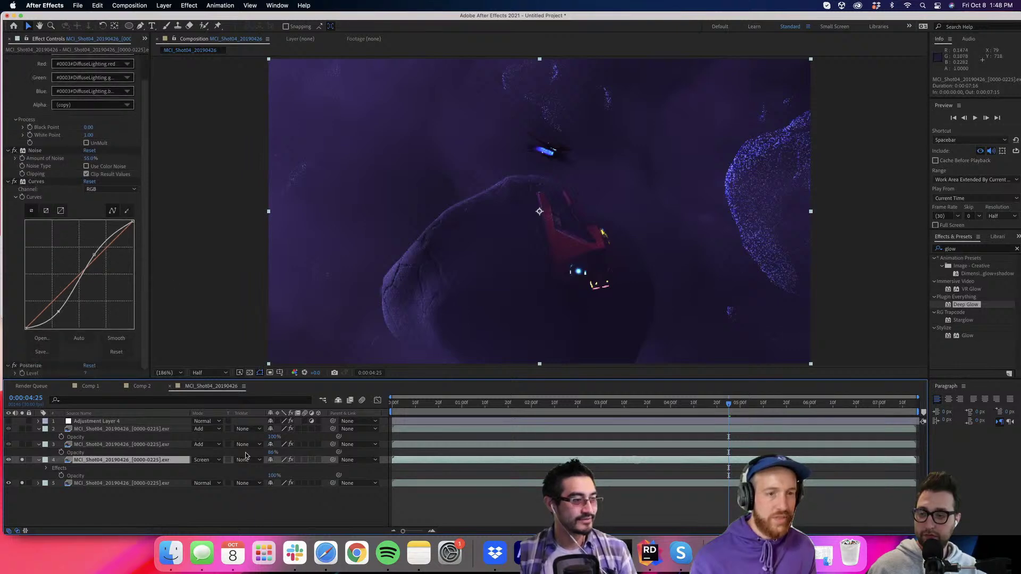
left_click(209, 460)
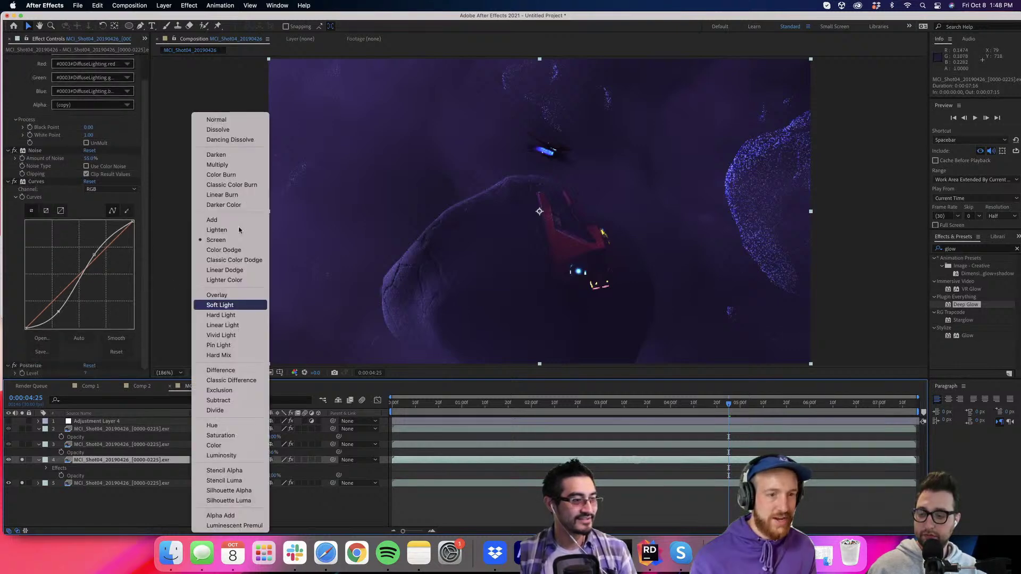
left_click(222, 121)
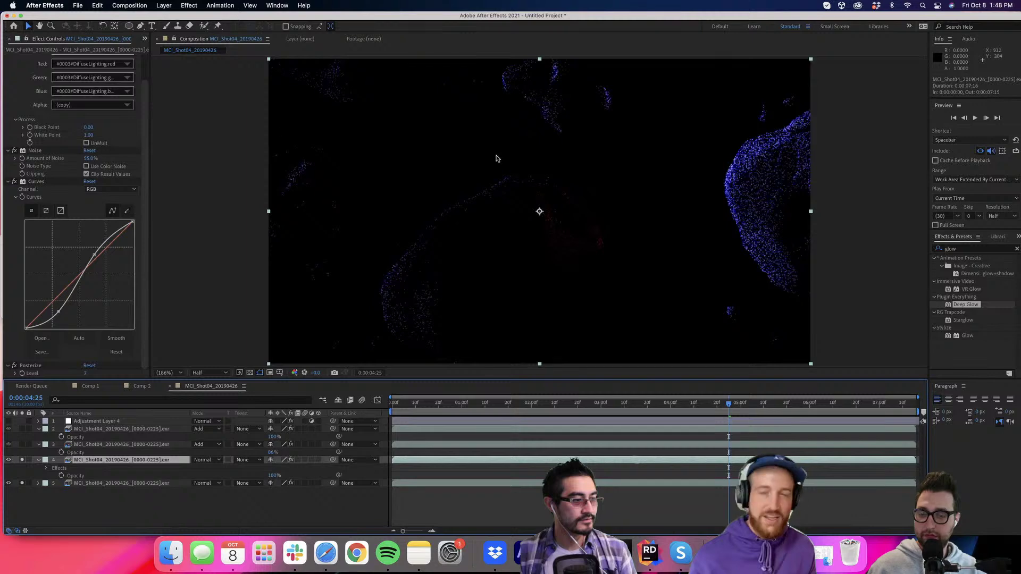
left_click(14, 151)
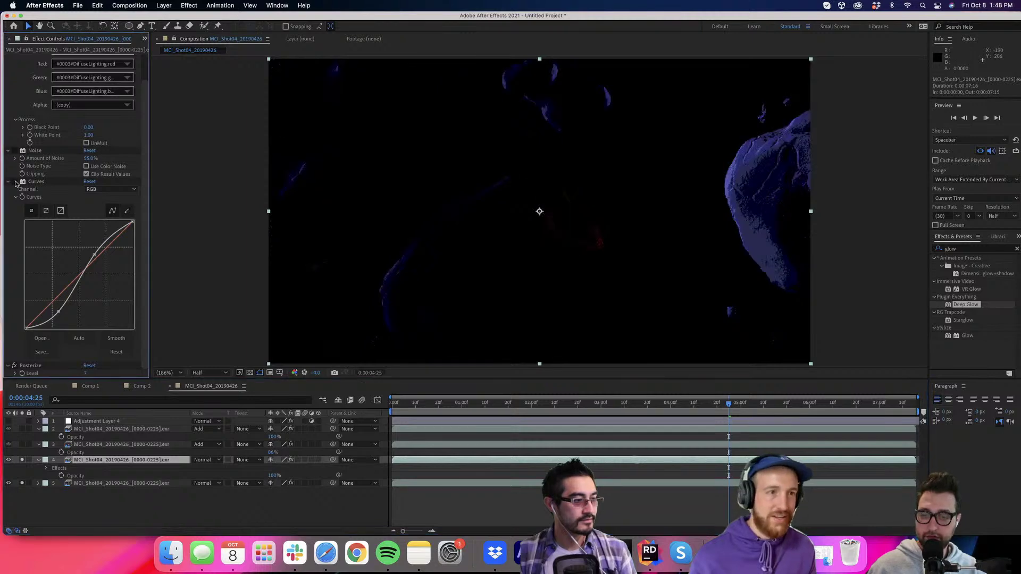
left_click(15, 151)
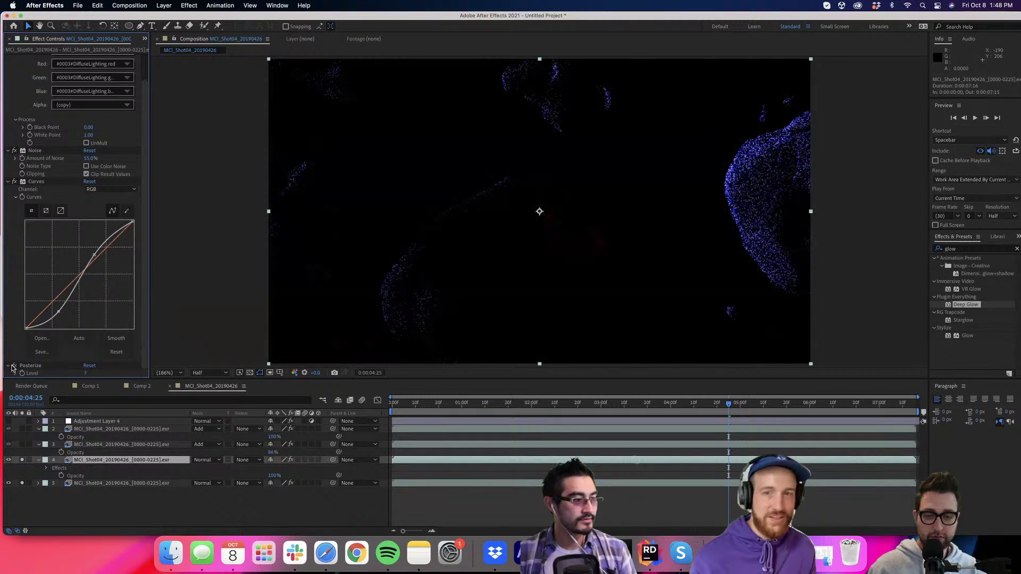
left_click_drag(85, 374, 81, 374)
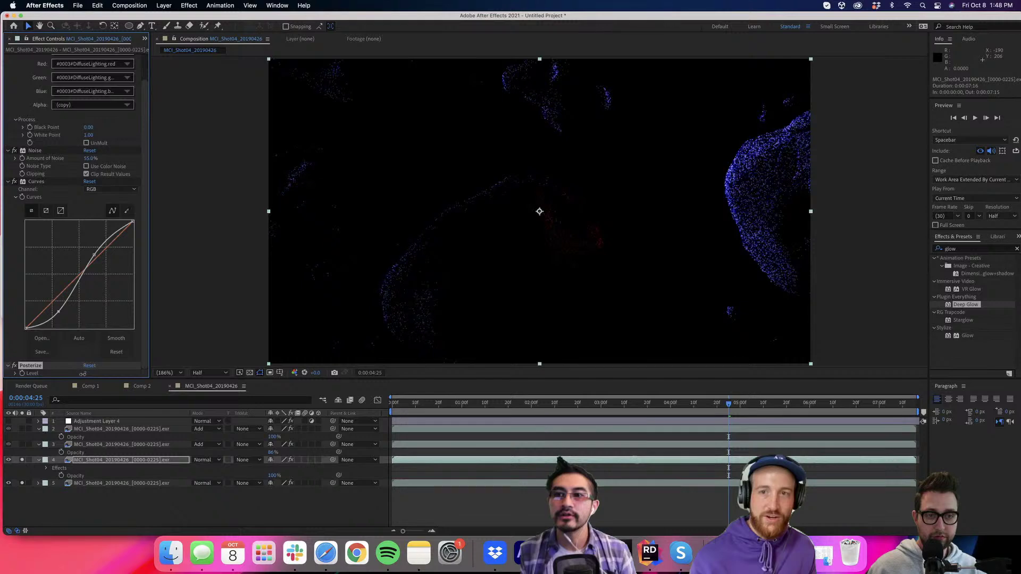
Test the SpecularLighting and VolumeLighting passes in EXtractoR, then revert to DiffuseLighting.
scroll(101, 79, "up", 2)
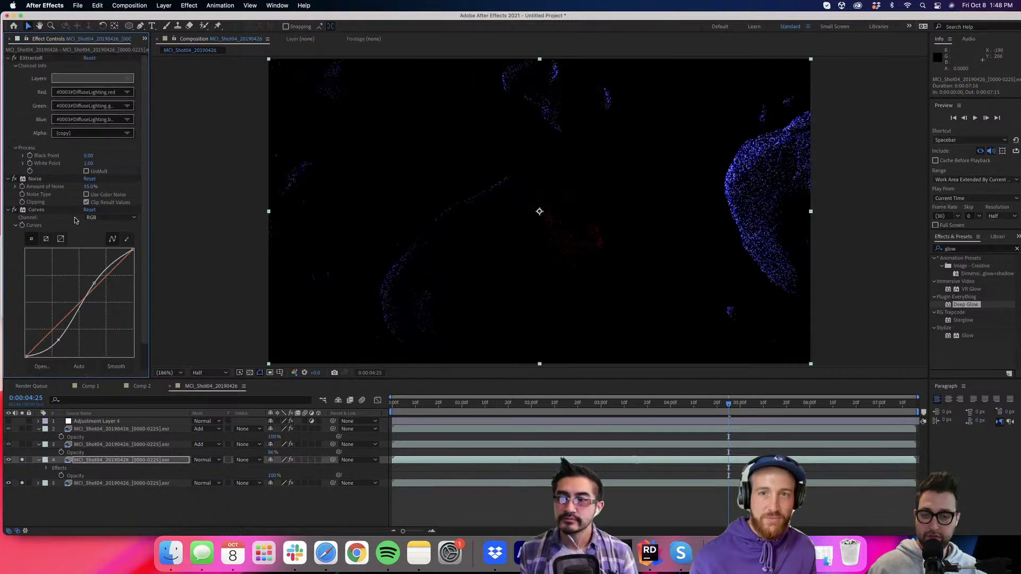
left_click(101, 78)
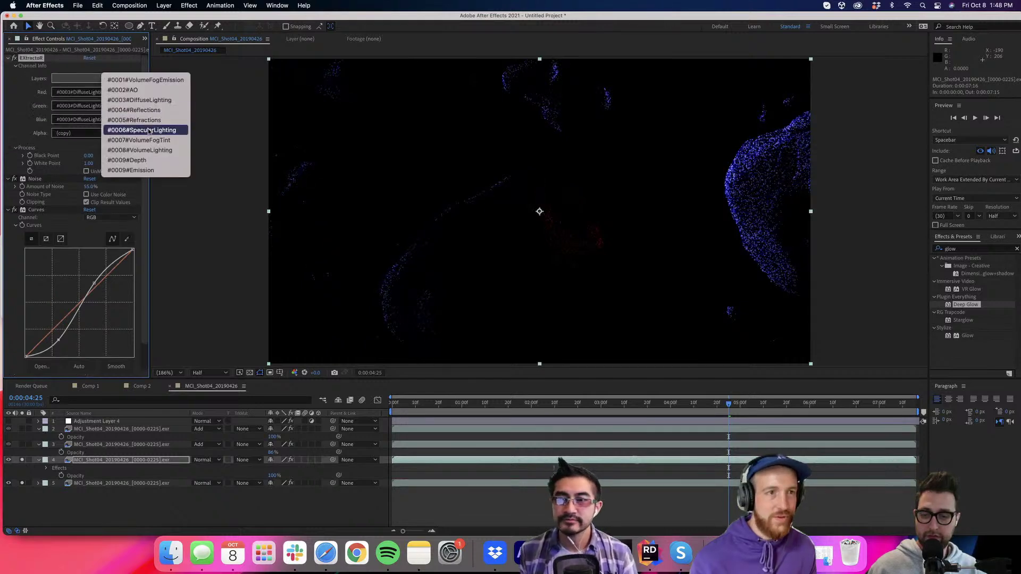
left_click(149, 131)
left_click(95, 83)
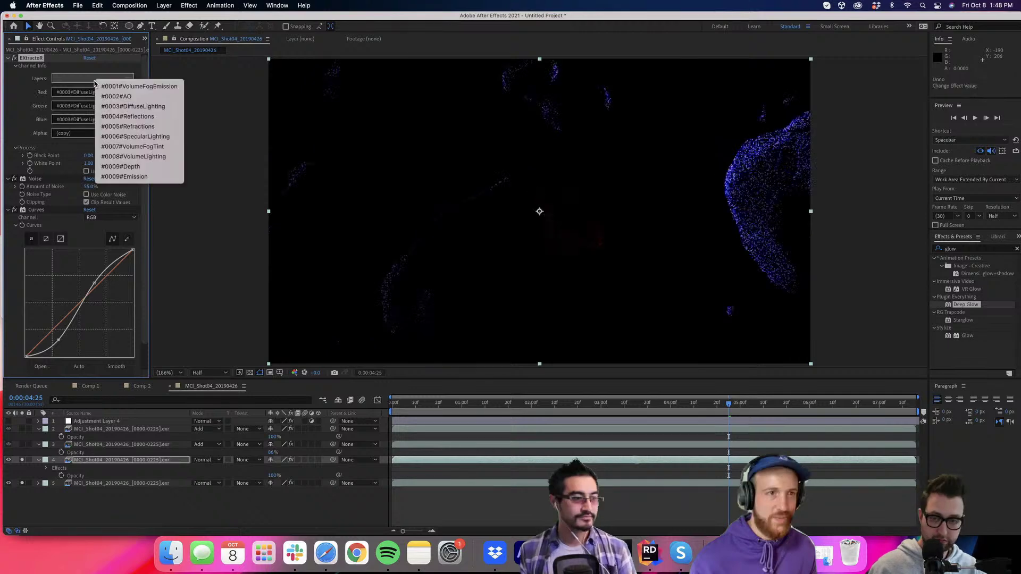
left_click(147, 157)
key("cmd+z")
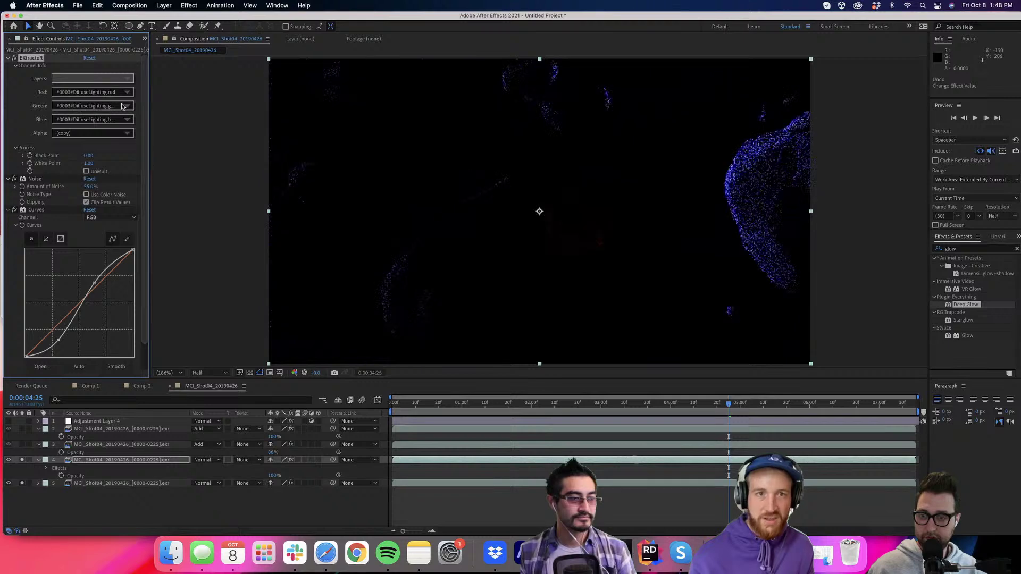
left_click(83, 78)
left_click(128, 509)
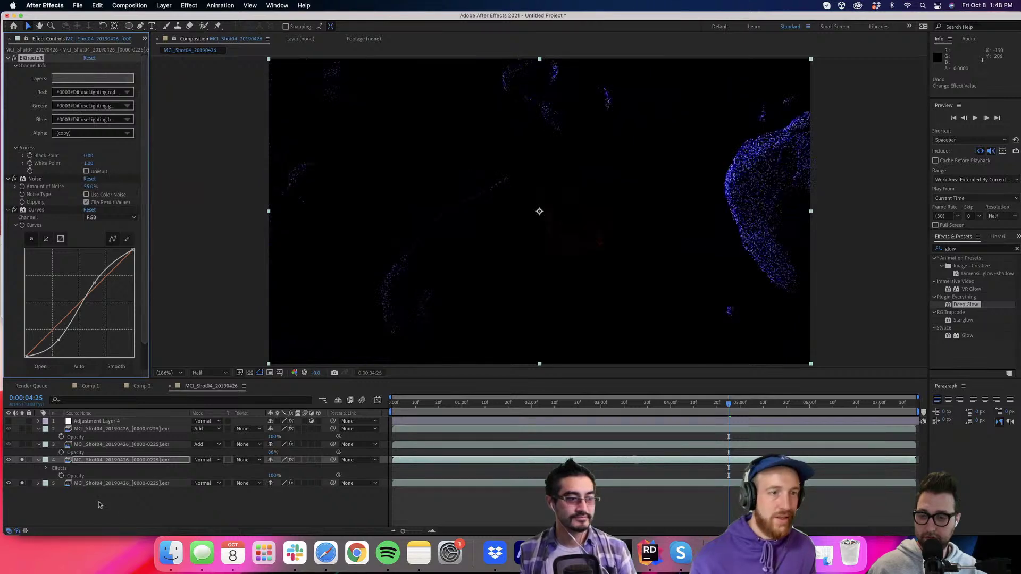
Add layers 3 and 2 to the soloed view and set layer 4 back to Screen.
left_click(23, 445)
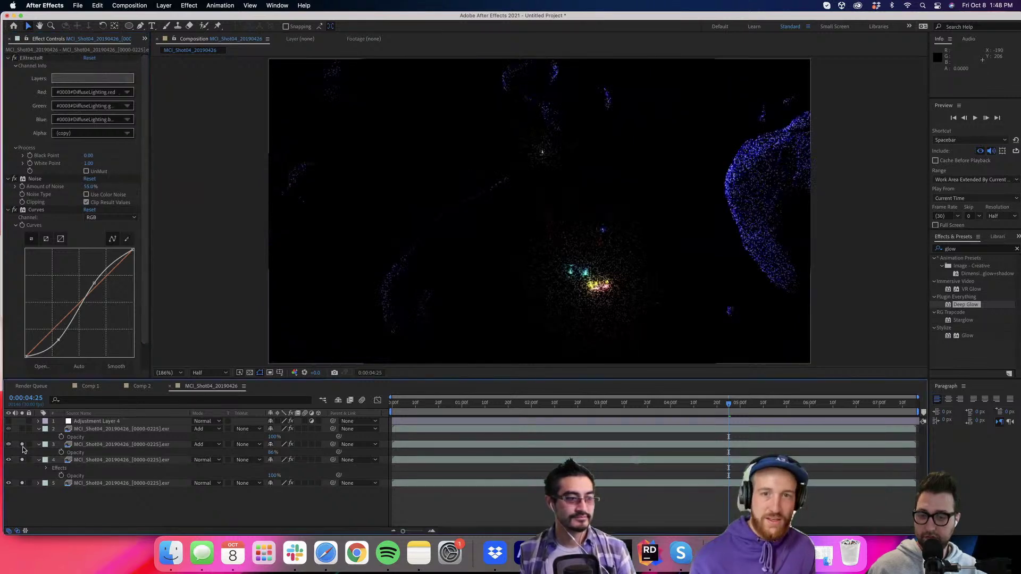
left_click(109, 447)
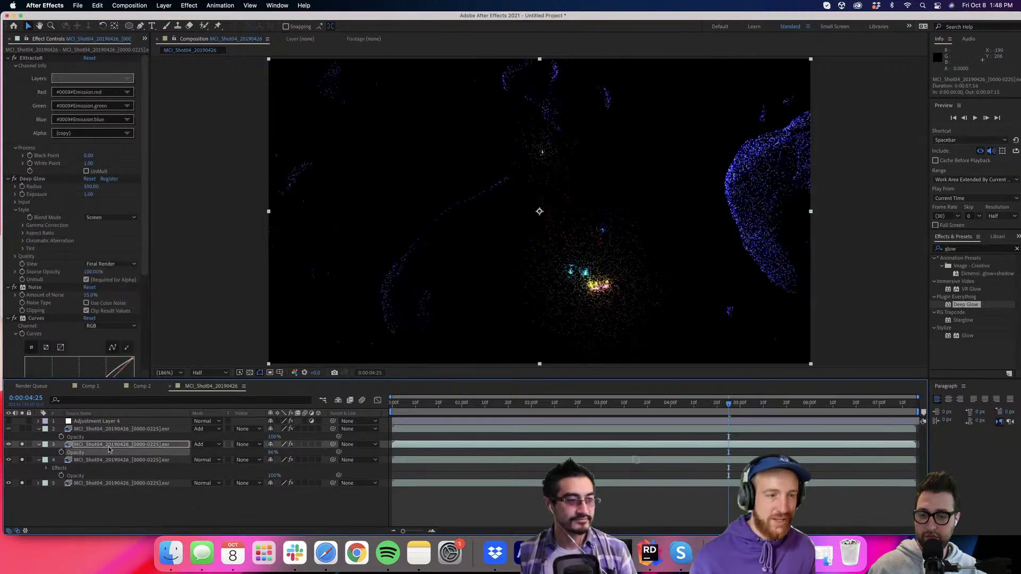
left_click(22, 429)
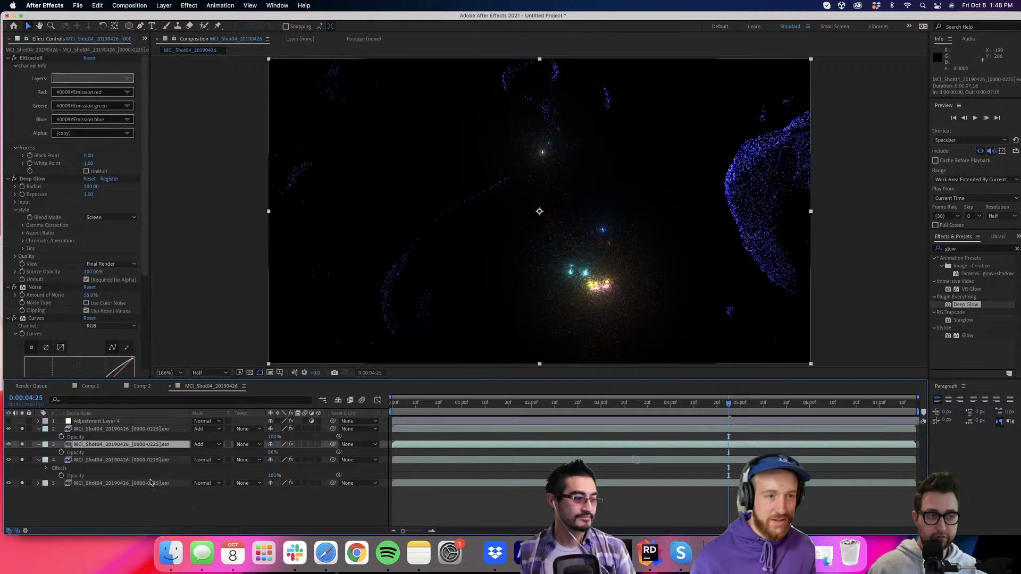
left_click(202, 461)
left_click(216, 240)
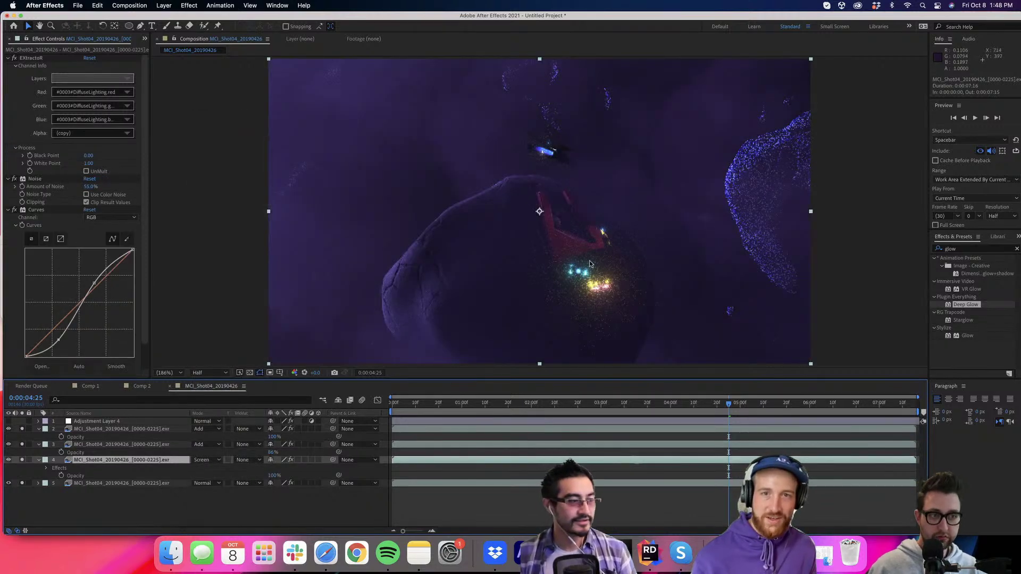
At 0:00:04:12, enable Adjustment Layer 4 and raise its Posterize Level from 12 to 15.
key("F2")
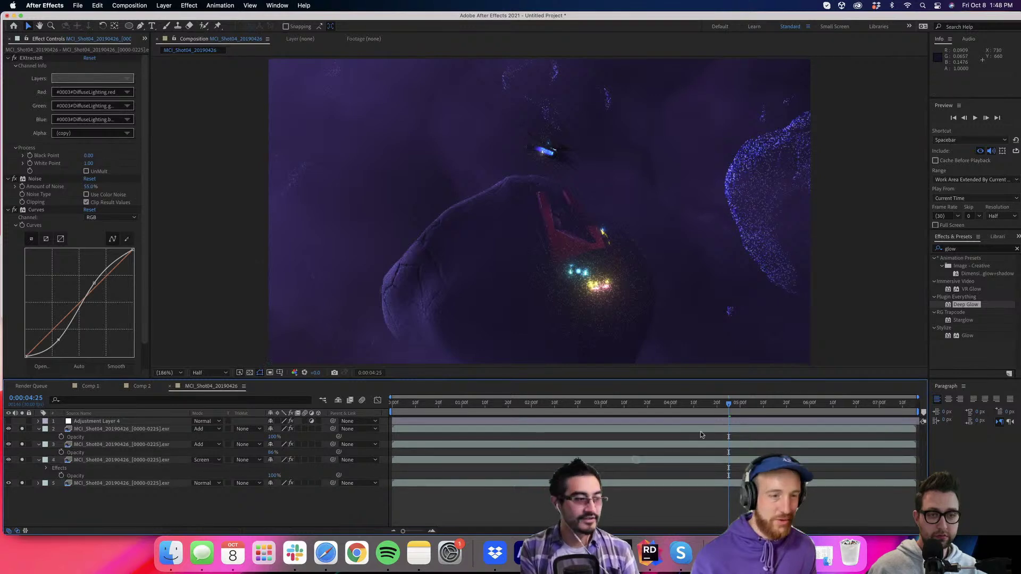
left_click(698, 405)
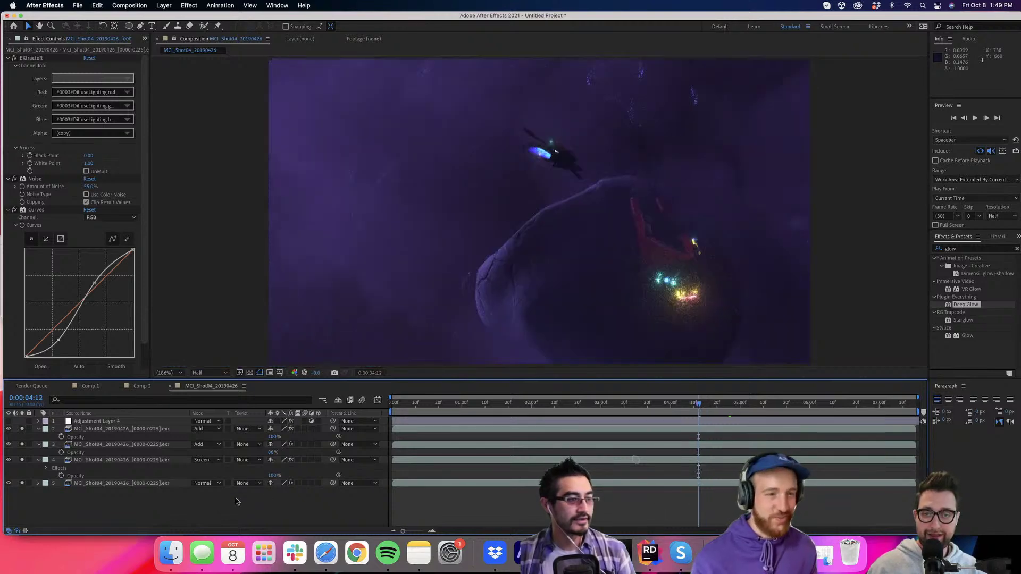
left_click(22, 421)
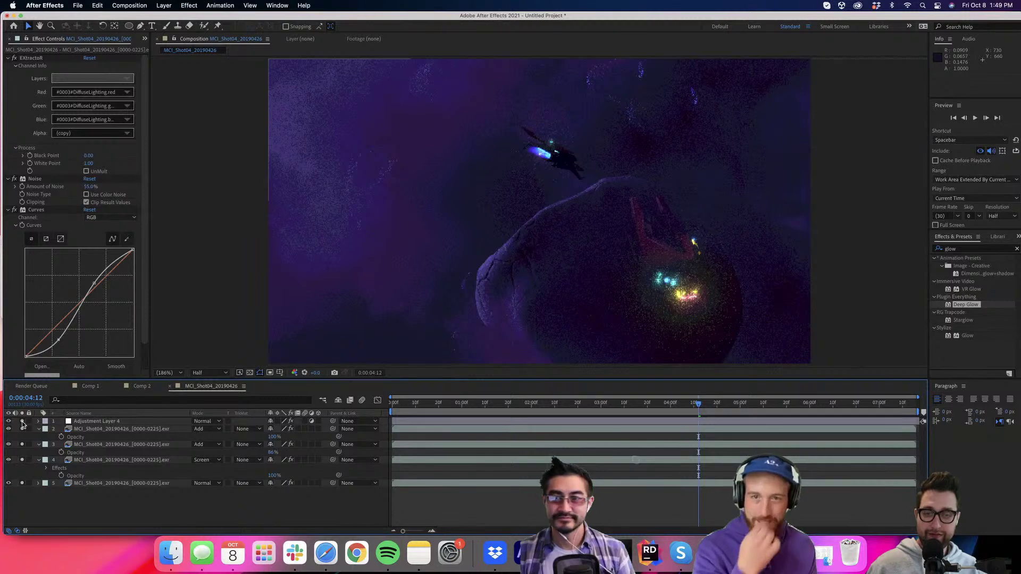
left_click(91, 422)
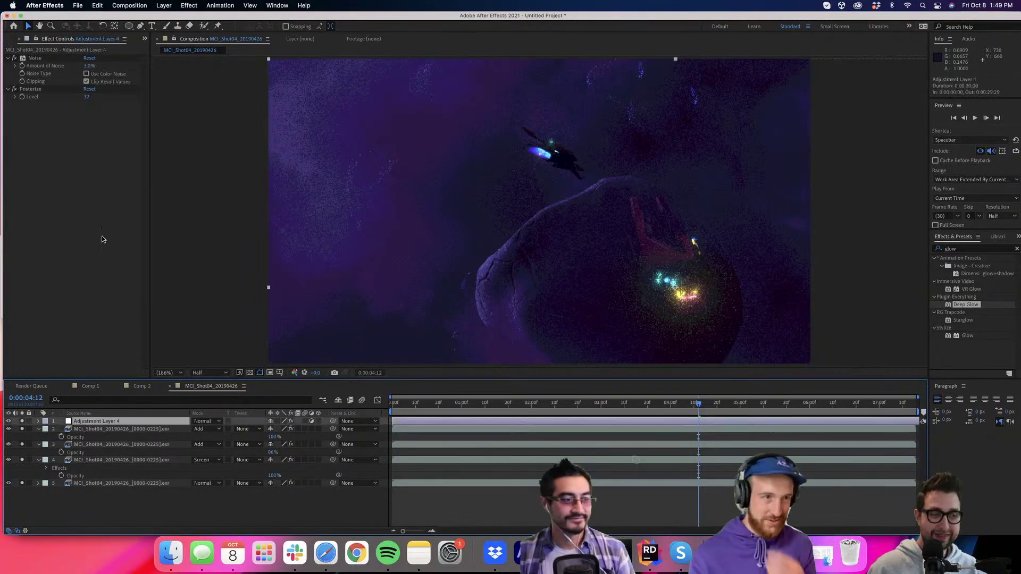
left_click(84, 135)
left_click_drag(85, 98, 116, 162)
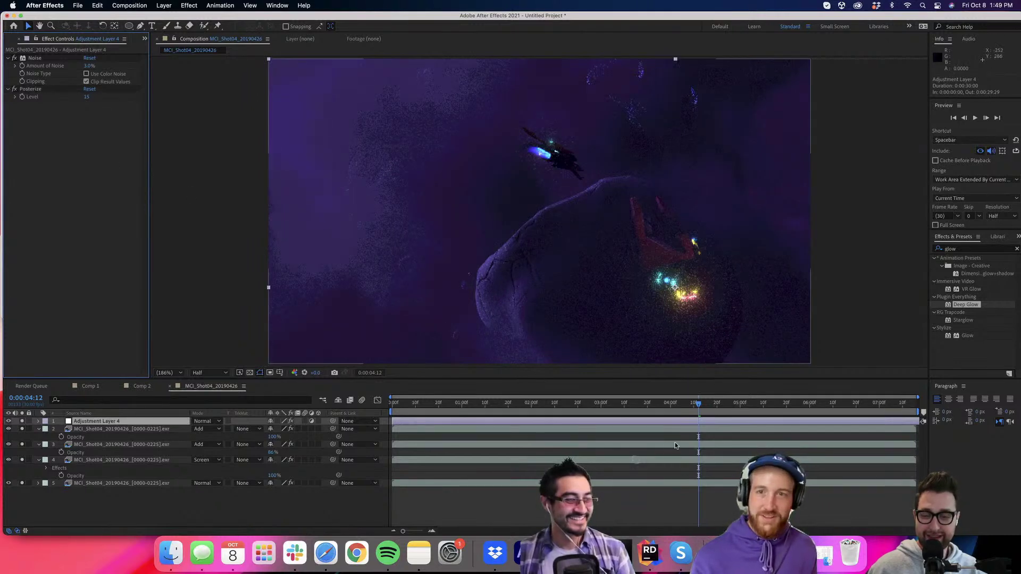
Preview from 0:00:03:28 and push the Posterize Level a little higher.
left_click(665, 410)
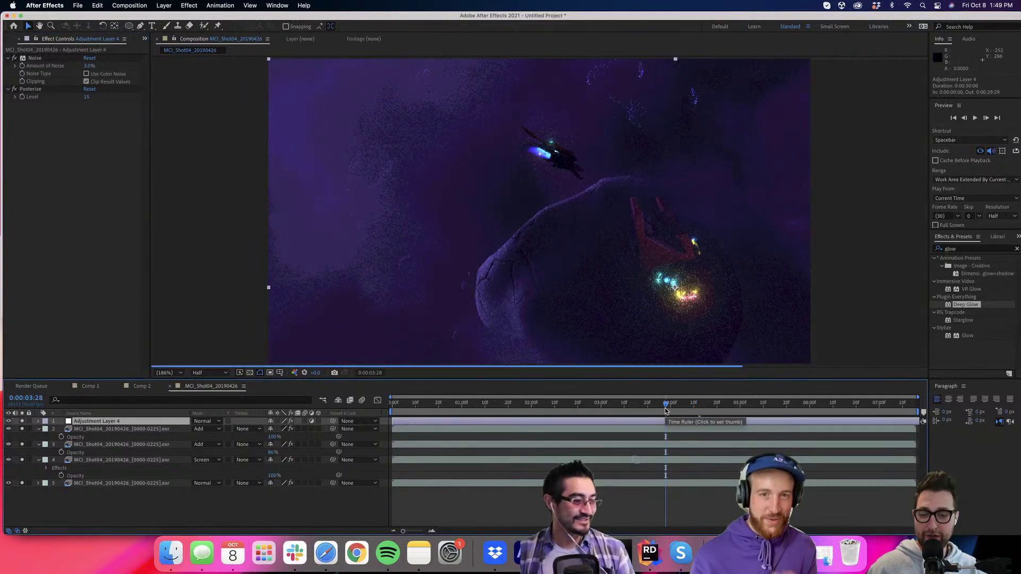
key("space")
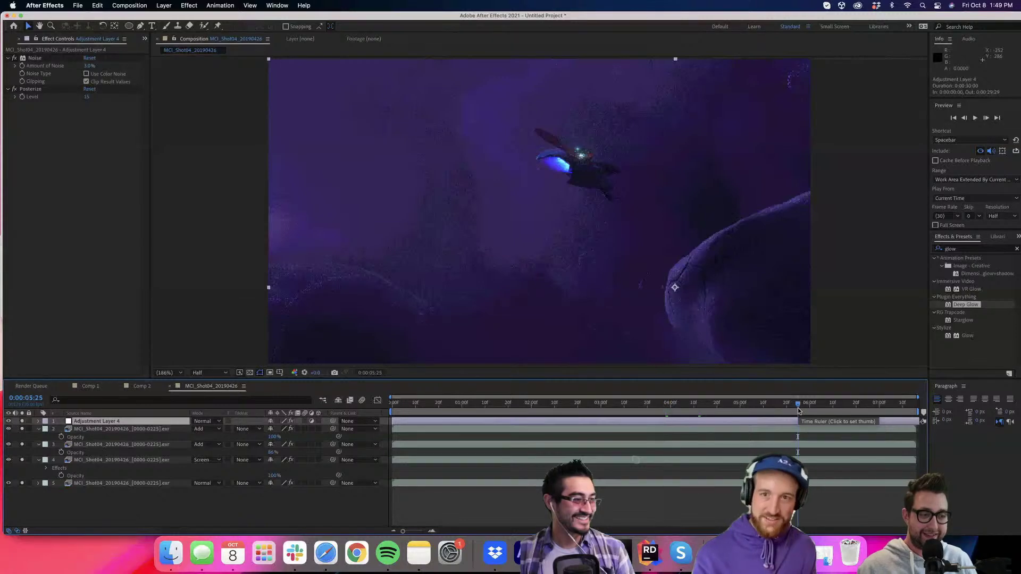
key("space")
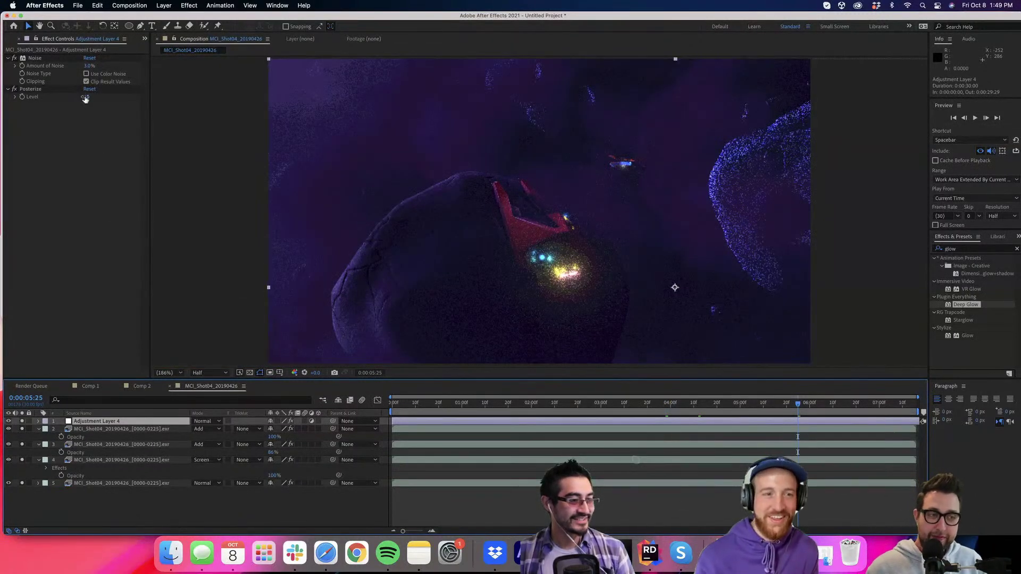
left_click_drag(85, 100, 91, 97)
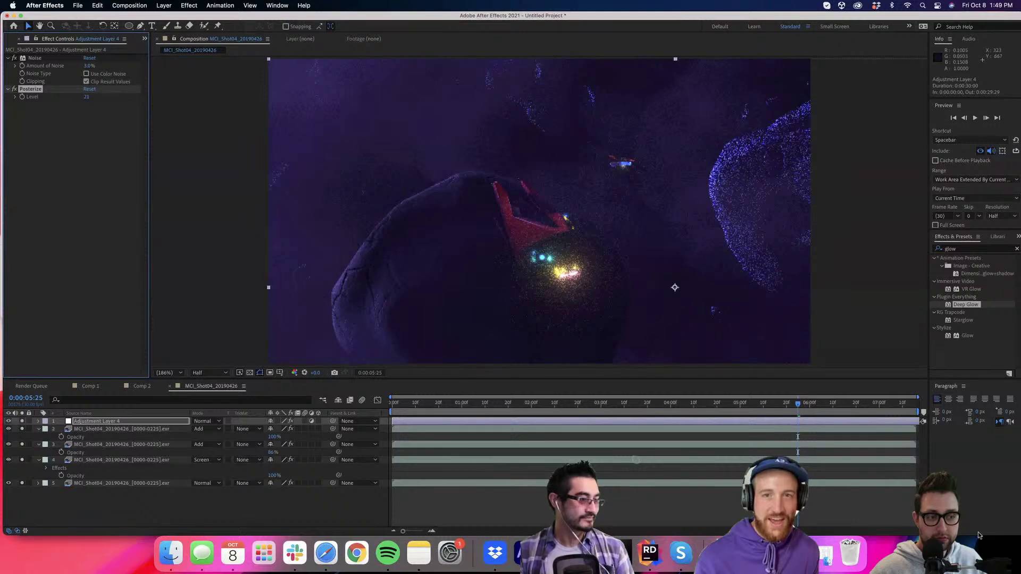
left_click(836, 522)
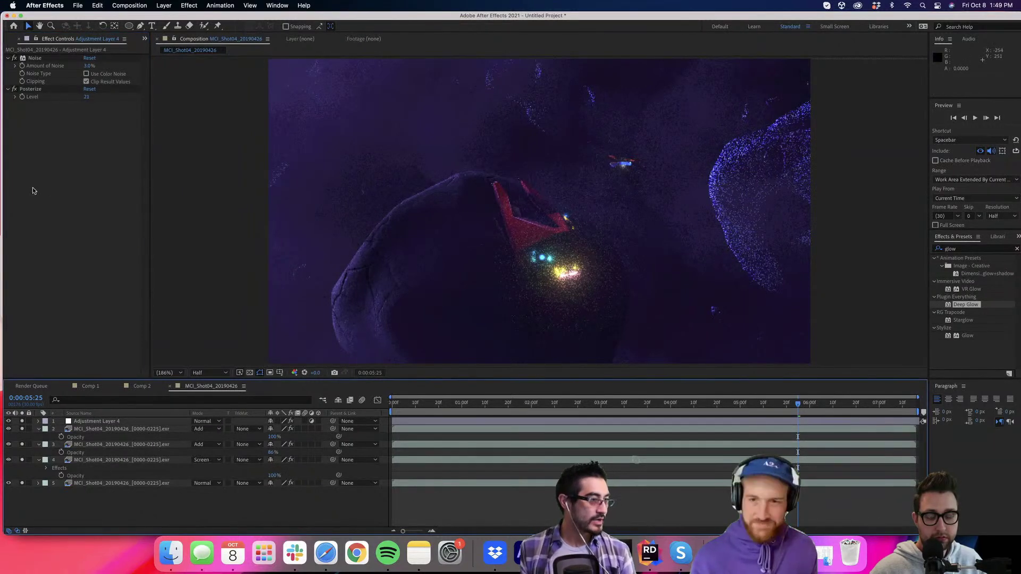
left_click(874, 271)
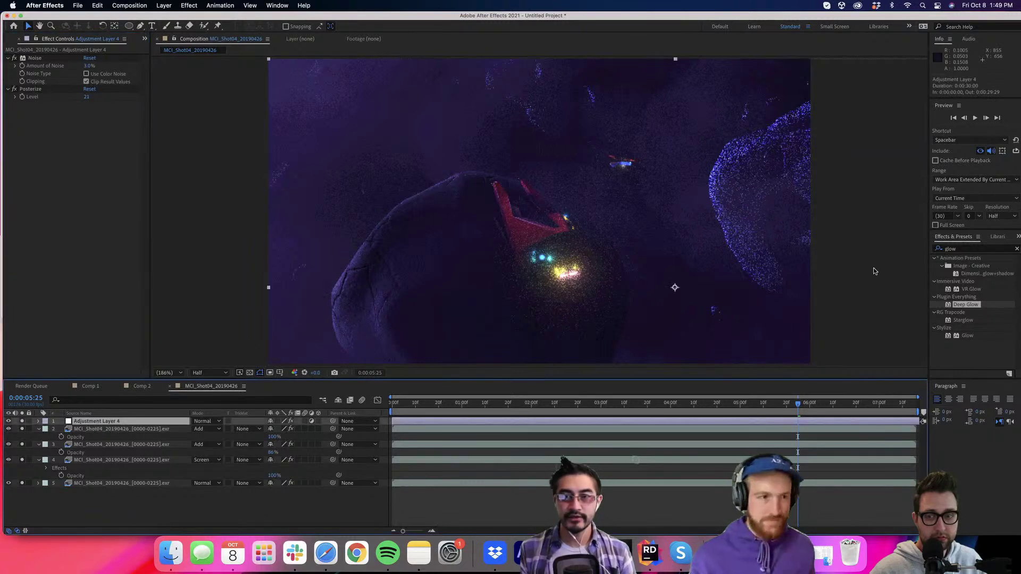
Search 'extract', apply Keying > Extract to the adjustment layer, and move it above Noise.
left_click(982, 251)
type("e")
type("ract")
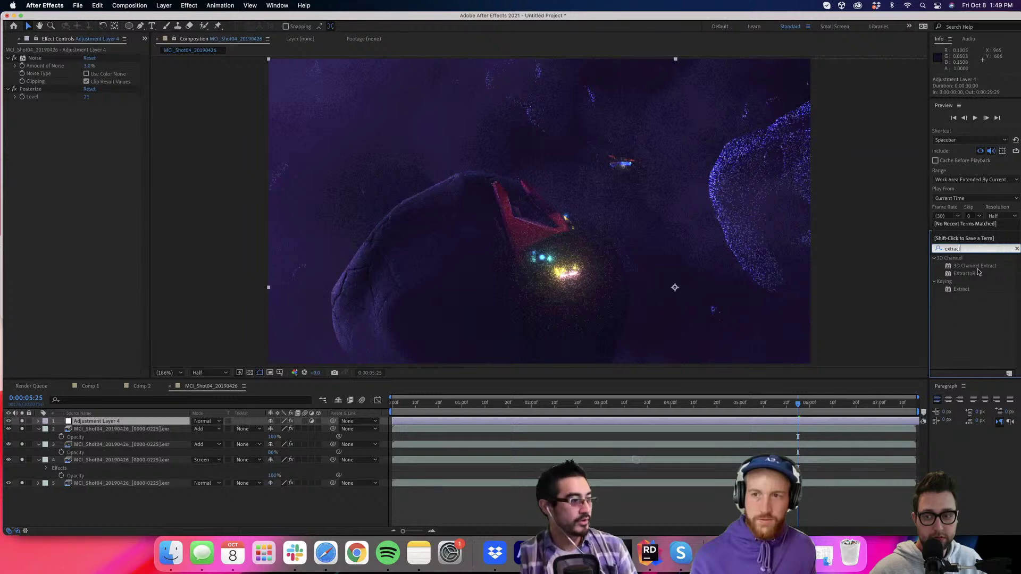
left_click(969, 290)
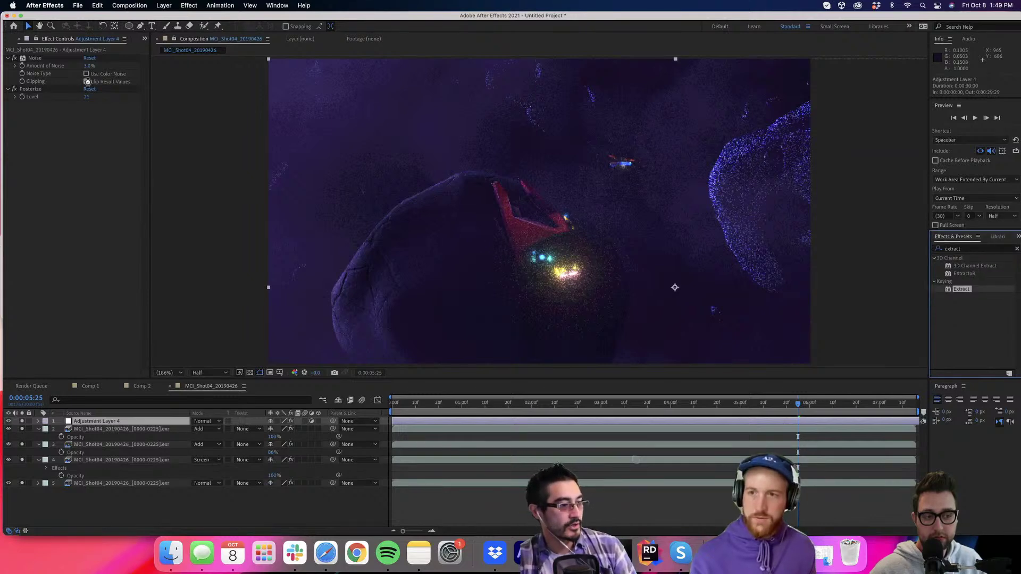
left_click_drag(395, 179, 88, 84)
left_click_drag(37, 105, 37, 60)
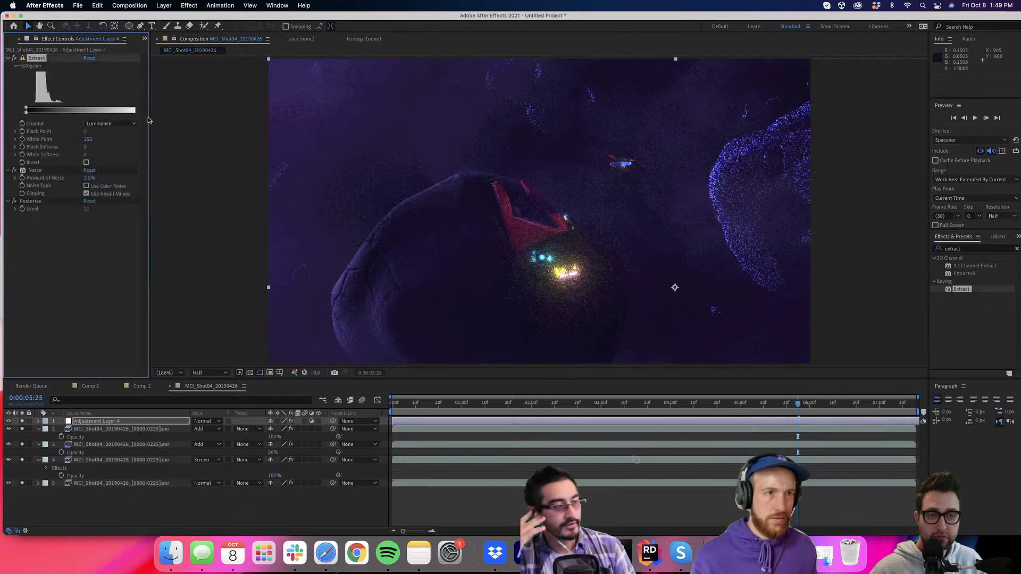
left_click_drag(169, 119, 239, 119)
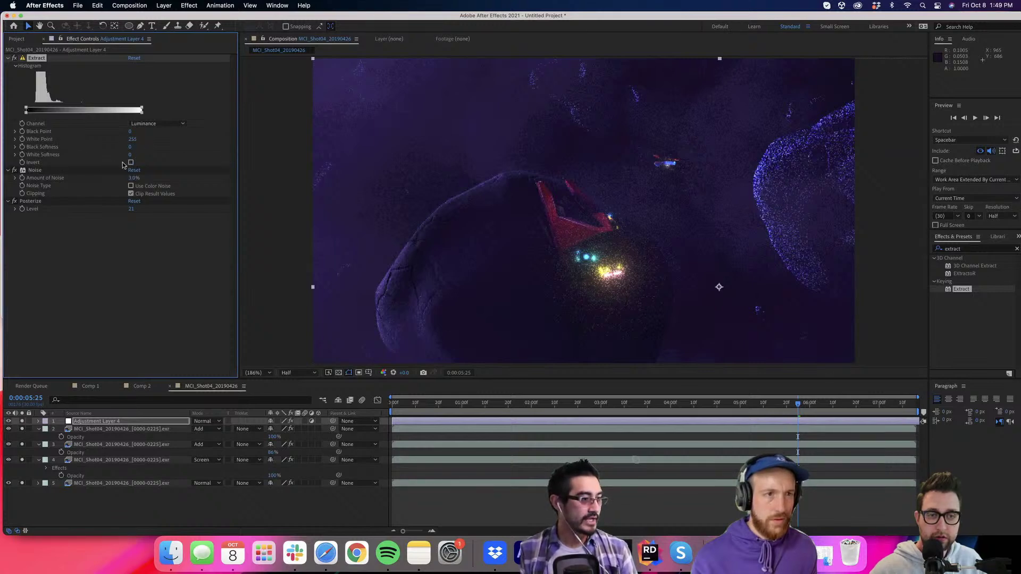
left_click(15, 170)
left_click(15, 201)
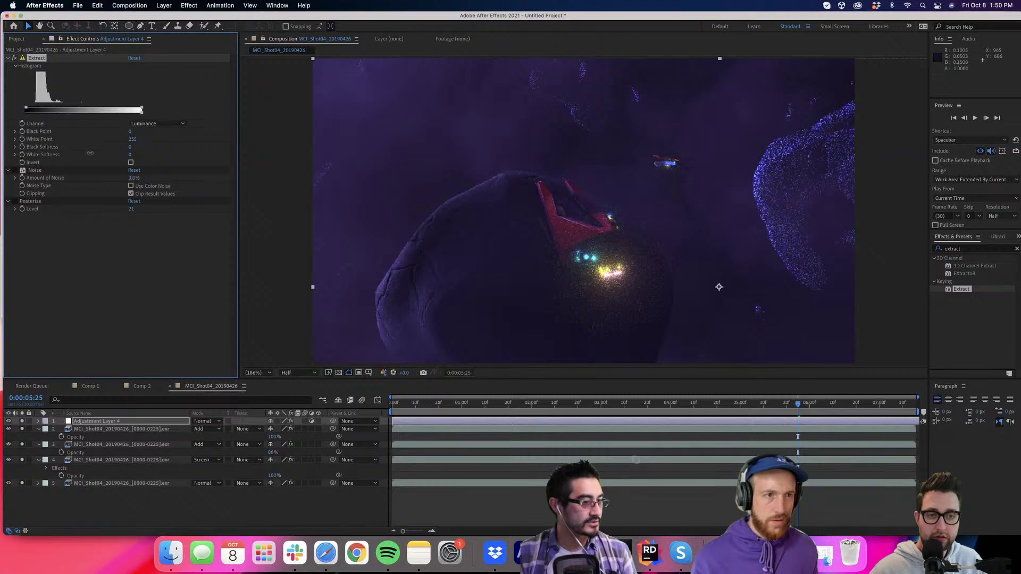
left_click(148, 125)
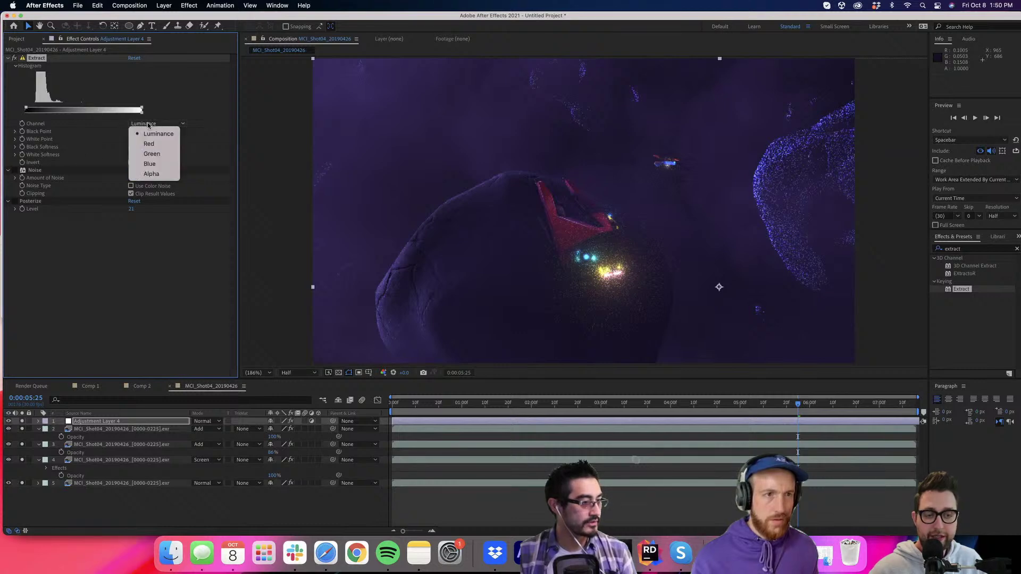
left_click(103, 128)
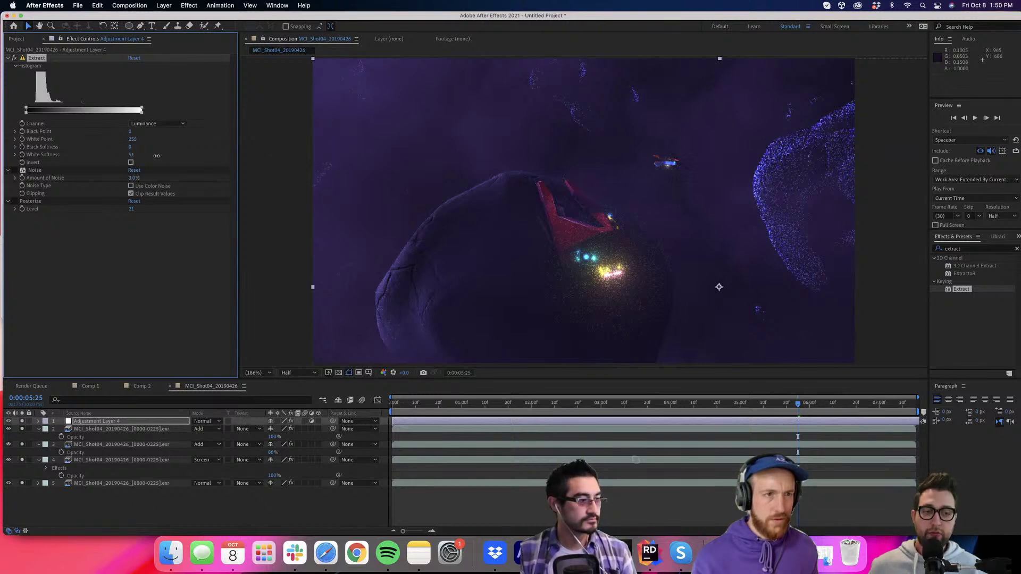
Set Extract's White Point to 24 and White Softness to 242, hiding layers 2–4.
left_click_drag(131, 158, 235, 155)
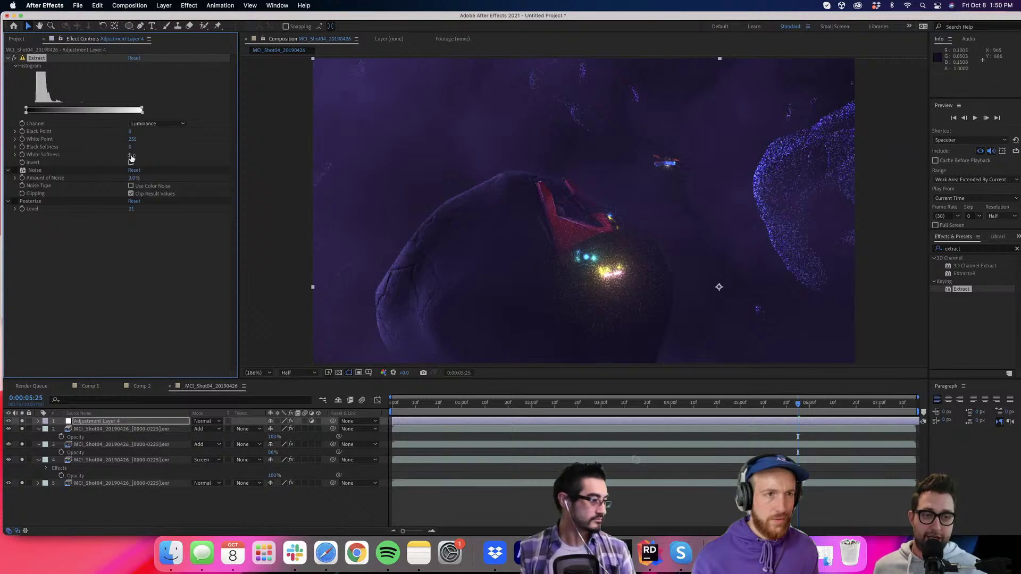
left_click_drag(134, 141, 39, 151)
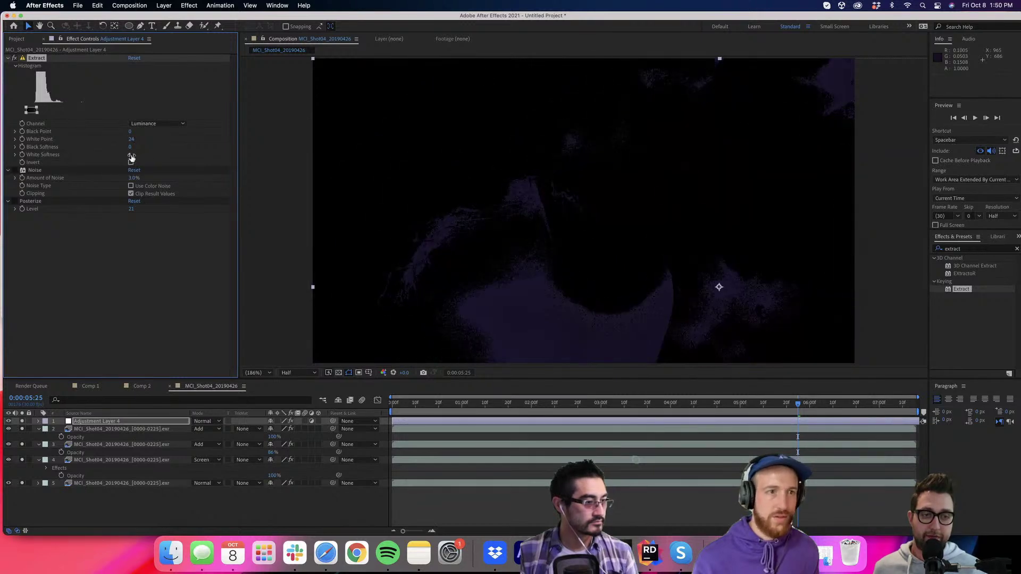
left_click_drag(131, 158, 162, 157)
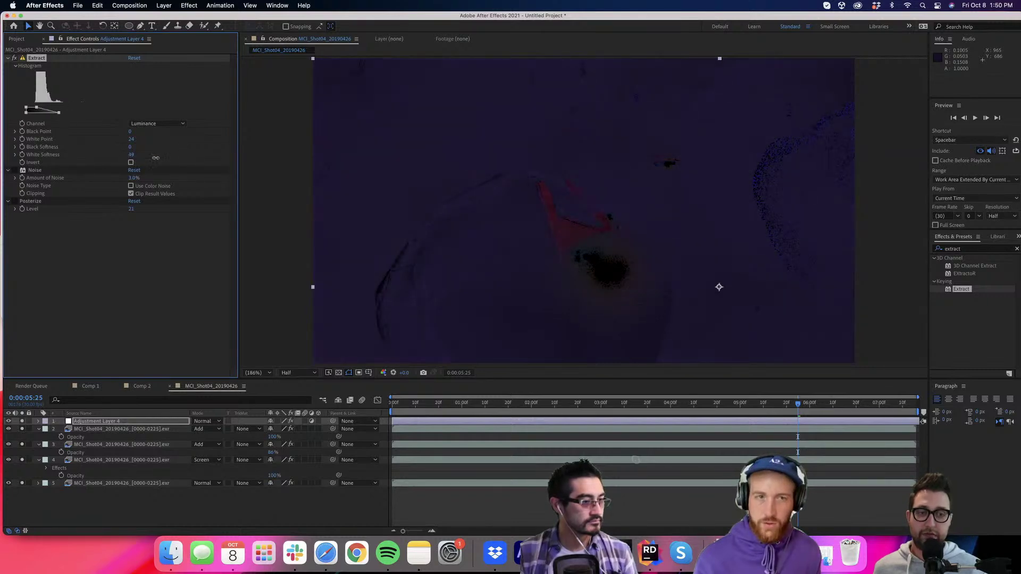
left_click_drag(158, 159, 306, 169)
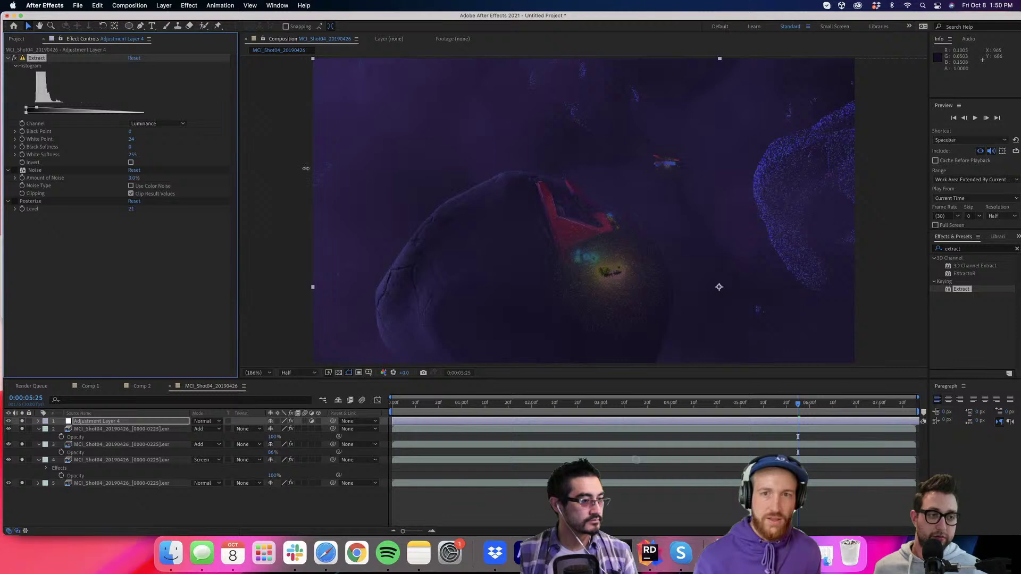
left_click_drag(24, 432, 25, 470)
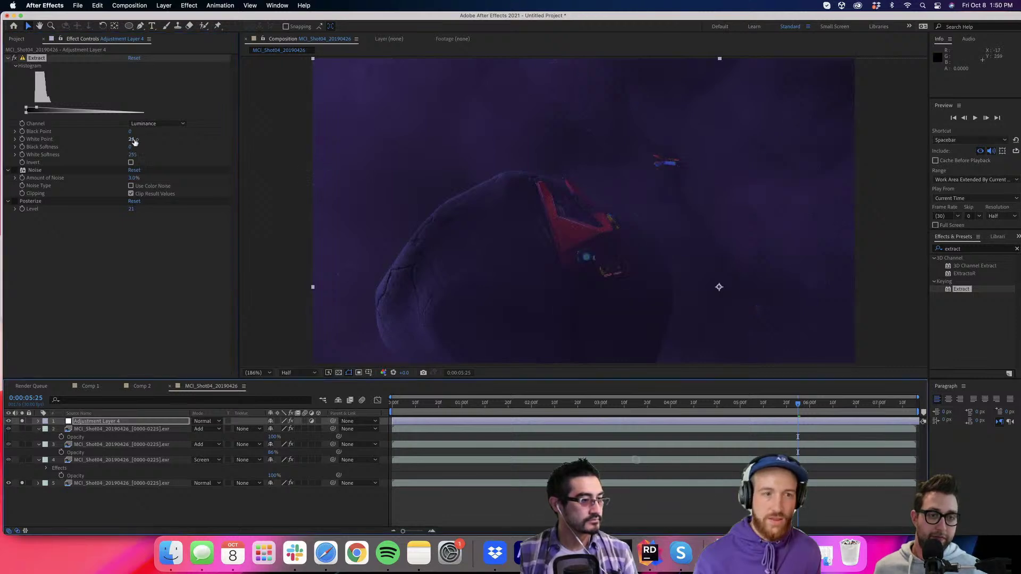
left_click_drag(133, 154, 126, 154)
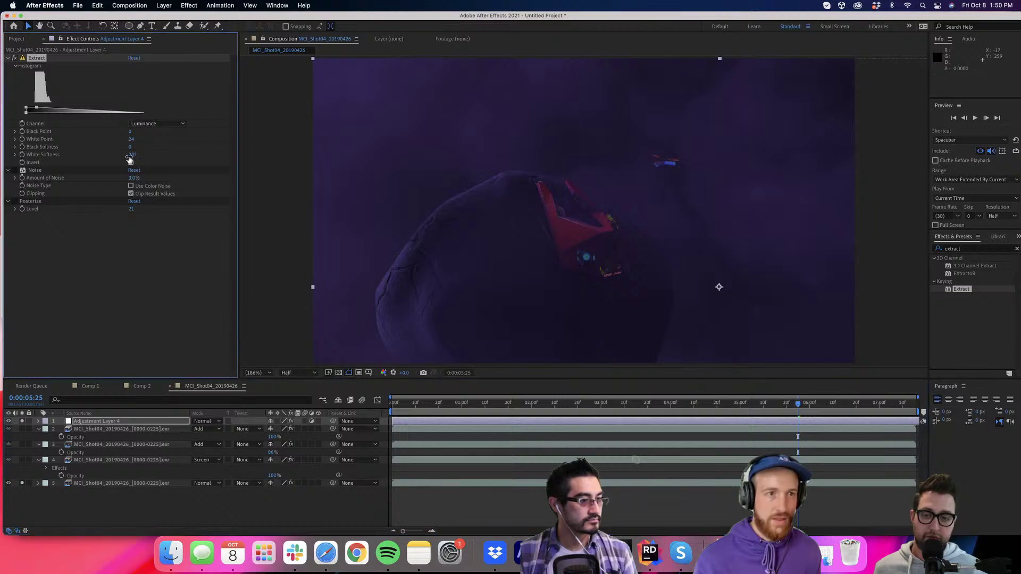
left_click(952, 248)
Apply Stylize > Roughen Edges from a 'rough' search, then switch to the host's After Effects.
type("roughe")
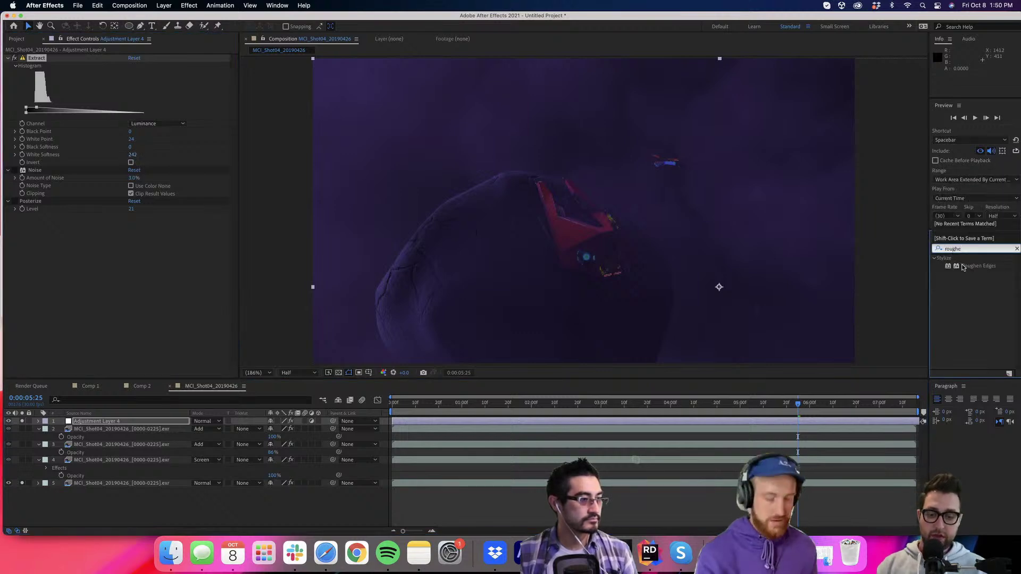
double_click(963, 266)
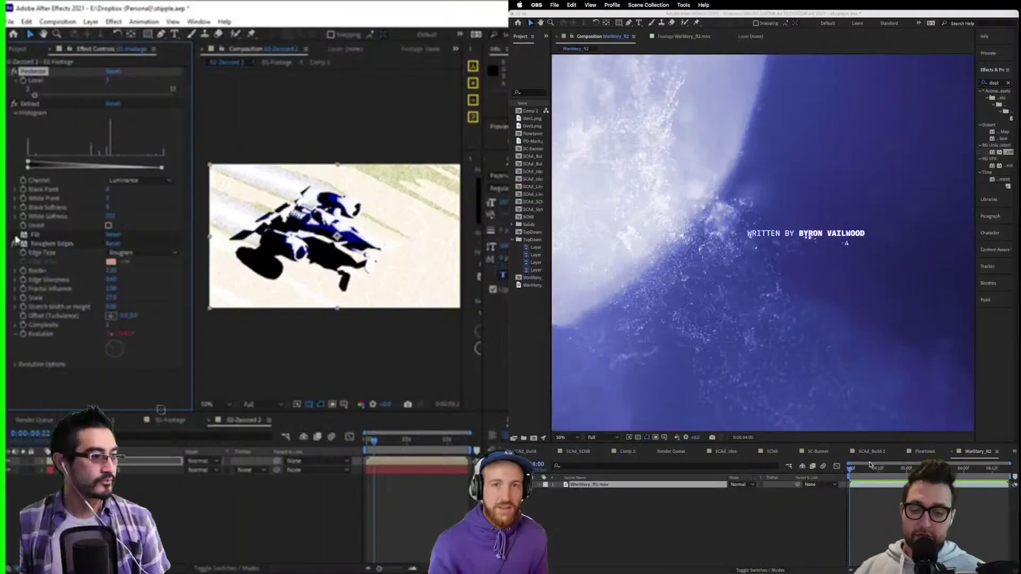
left_click(870, 466)
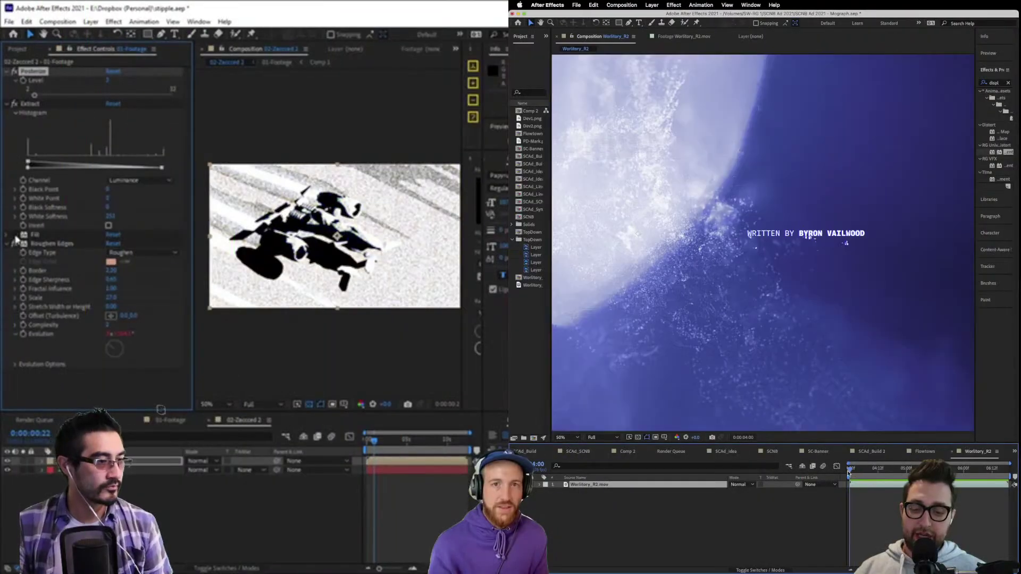
Inspect Roughen Edges at 100% view, switch to 01-Footage, and dismiss a new Light layer.
left_click(52, 243)
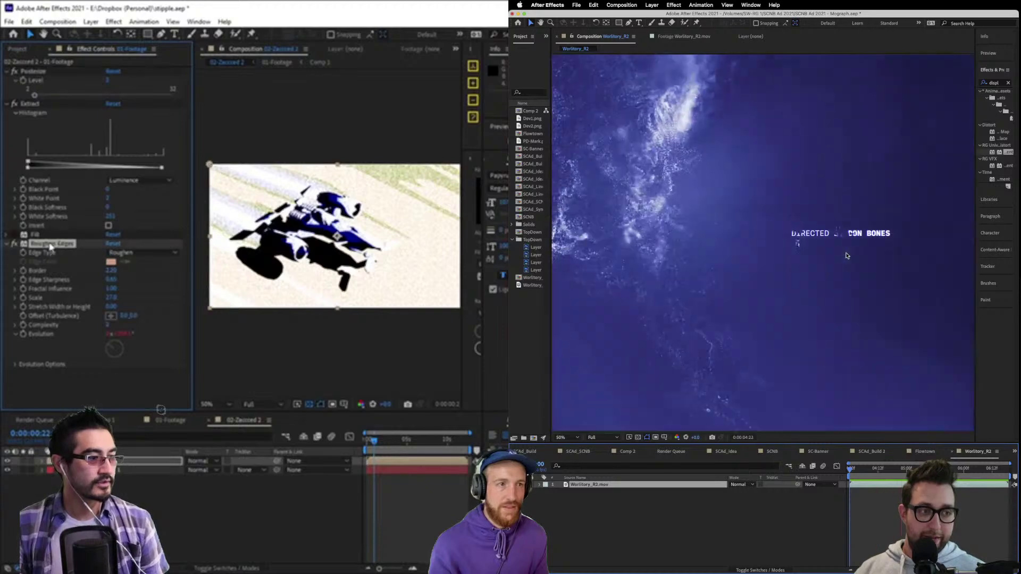
key("slash")
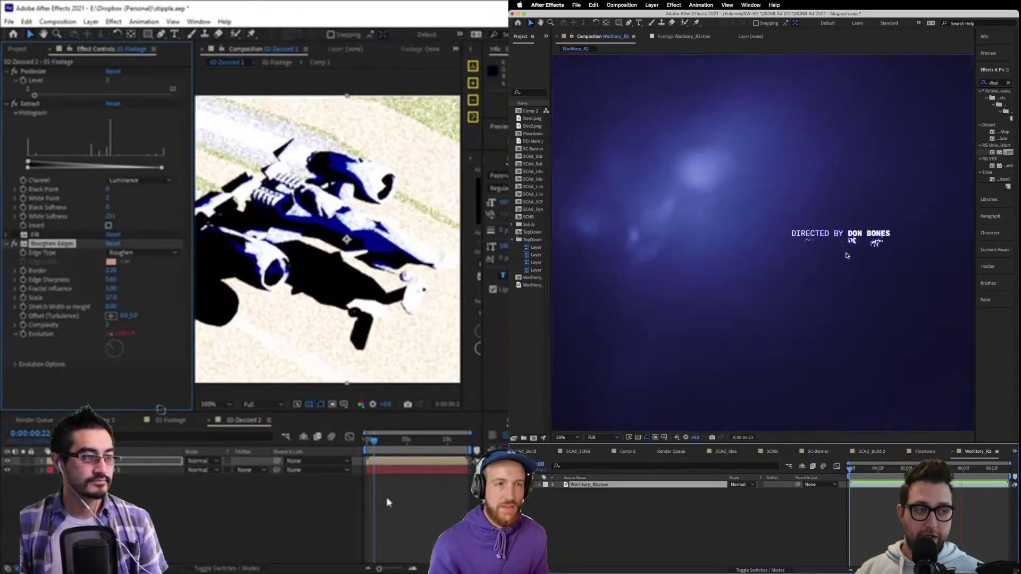
left_click(164, 419)
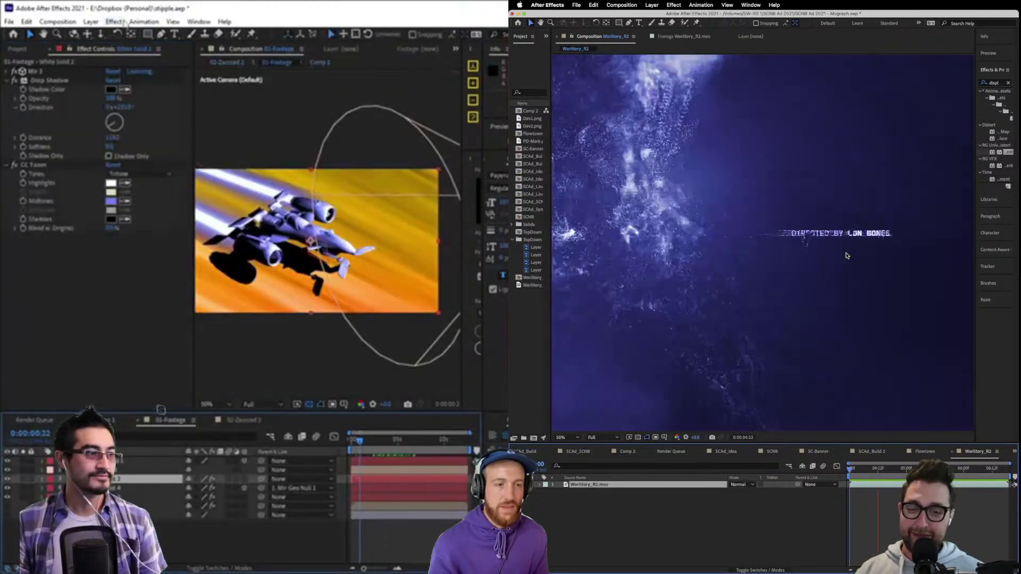
left_click(90, 21)
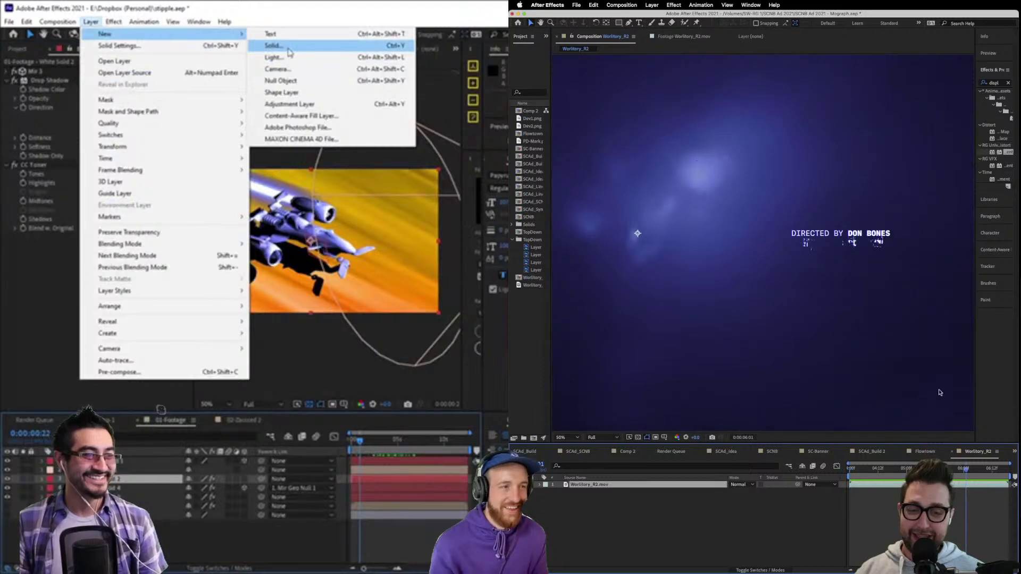
left_click(287, 57)
key("Return")
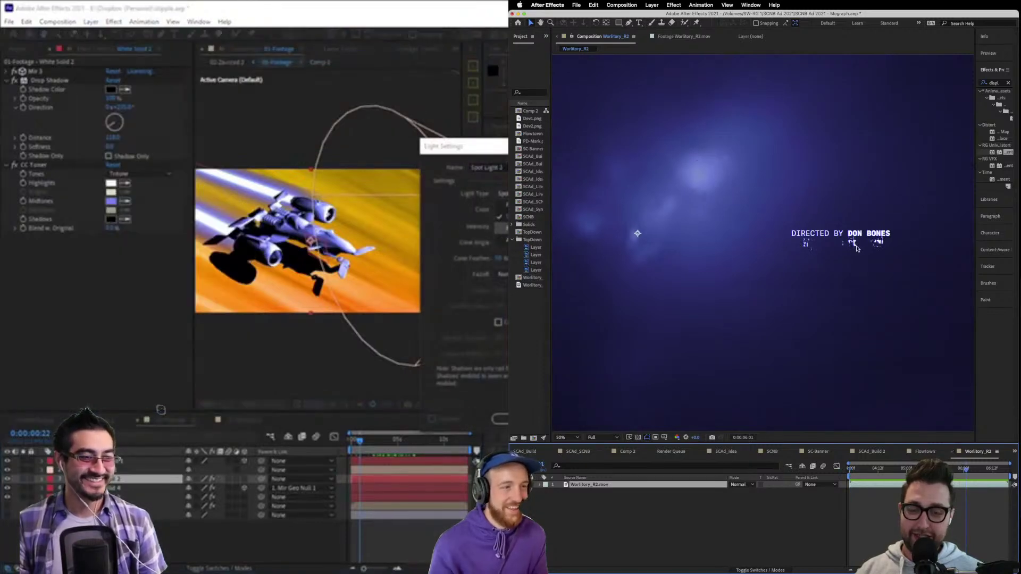
scroll(856, 248, "up", 4)
scroll(857, 248, "down", 2)
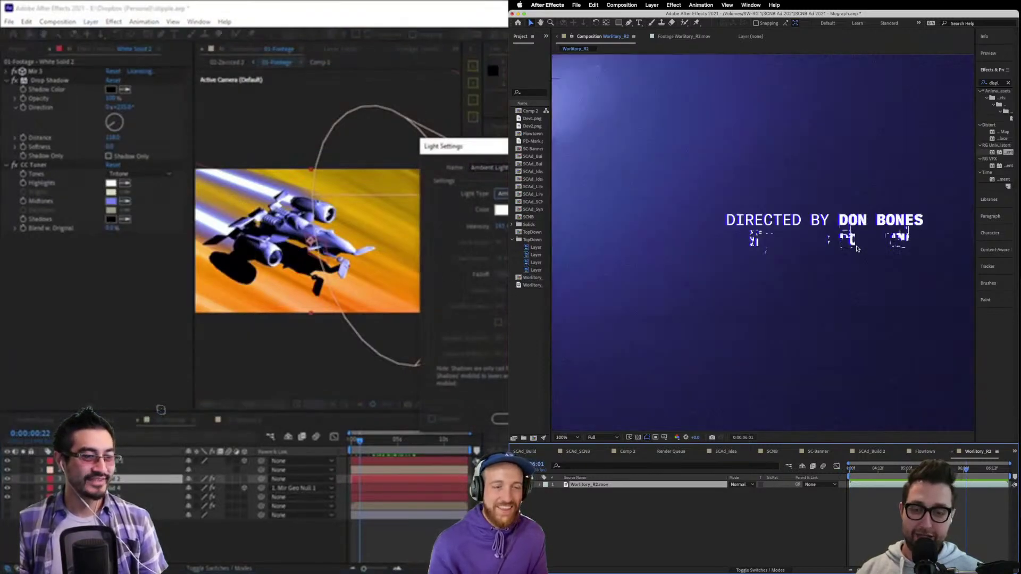
Scrub the glitching credits back to the writer's credit.
left_click(889, 468)
key("t")
mouse_move(874, 472)
left_mouse_down()
mouse_move(859, 472)
mouse_move(872, 472)
left_mouse_up()
left_click_drag(190, 498, 175, 498)
left_click_drag(872, 473, 898, 473)
left_click_drag(175, 497, 156, 497)
mouse_move(898, 473)
left_mouse_down()
mouse_move(861, 474)
mouse_move(888, 475)
mouse_move(879, 476)
left_mouse_up()
Step the credits back frame by frame to just before four seconds.
key("ctrl+Down")
key("ctrl+Down")
key("ctrl+Down")
key("ctrl+Up")
key("ctrl+Up")
key("Page_Up")
key("Page_Up")
key("Page_Up")
key("Page_Up")
key("Page_Up")
key("Page_Up")
key("Page_Up")
key("Page_Up")
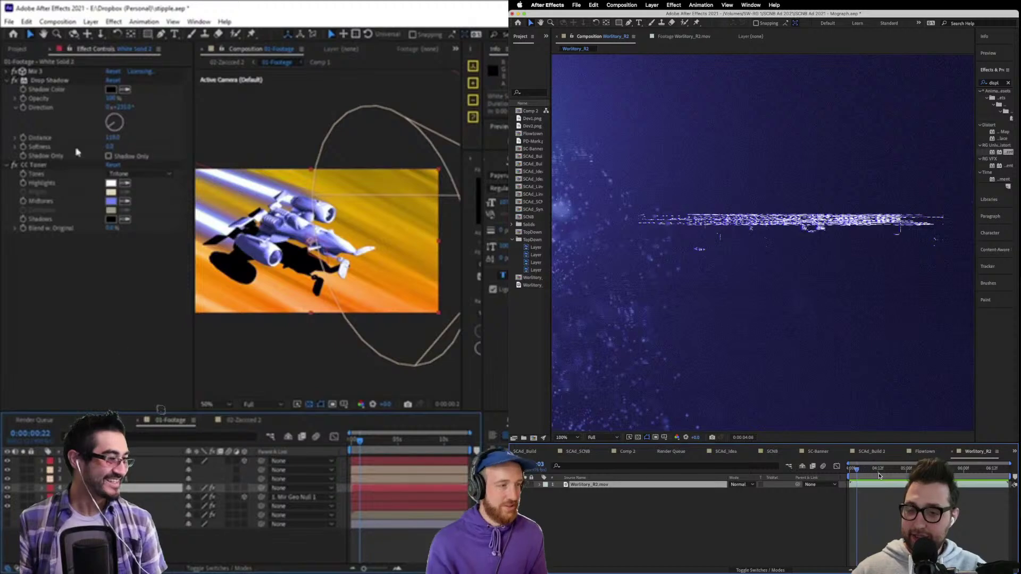
key("Page_Up")
key("Page_Up")
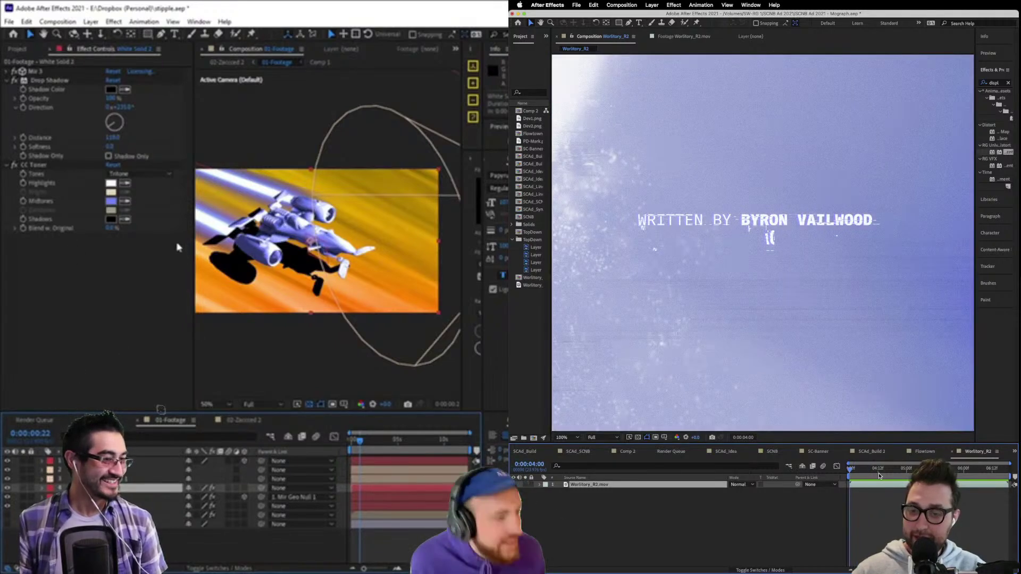
key("Page_Up")
key("Page_Up")
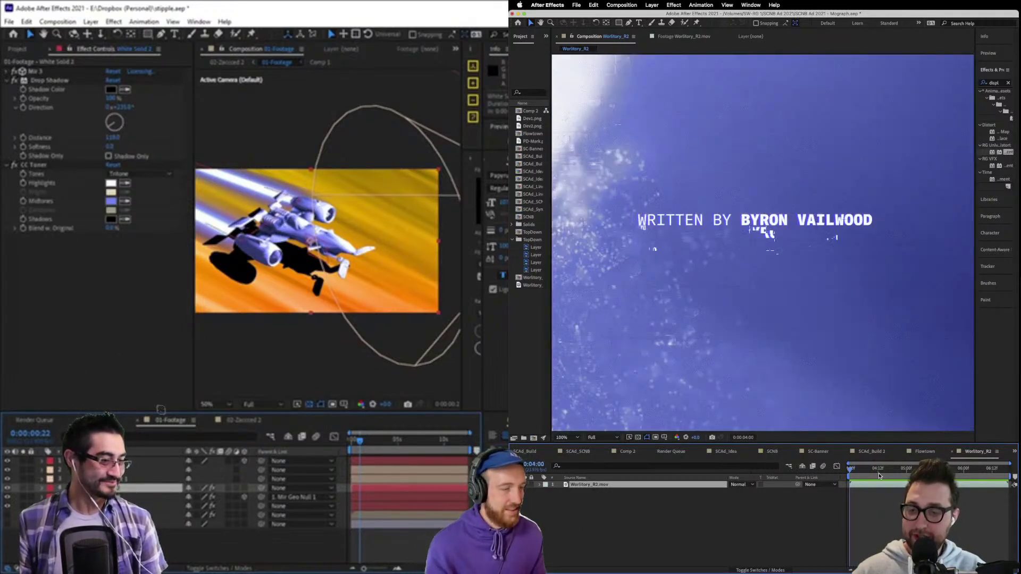
key("ctrl+Down")
key("ctrl+Down")
Step the credits forward a few frames through the glitch.
key("ctrl+Up")
key("Page_Down")
key("Page_Down")
key("Page_Down")
key("Page_Down")
key("Page_Down")
key("Page_Down")
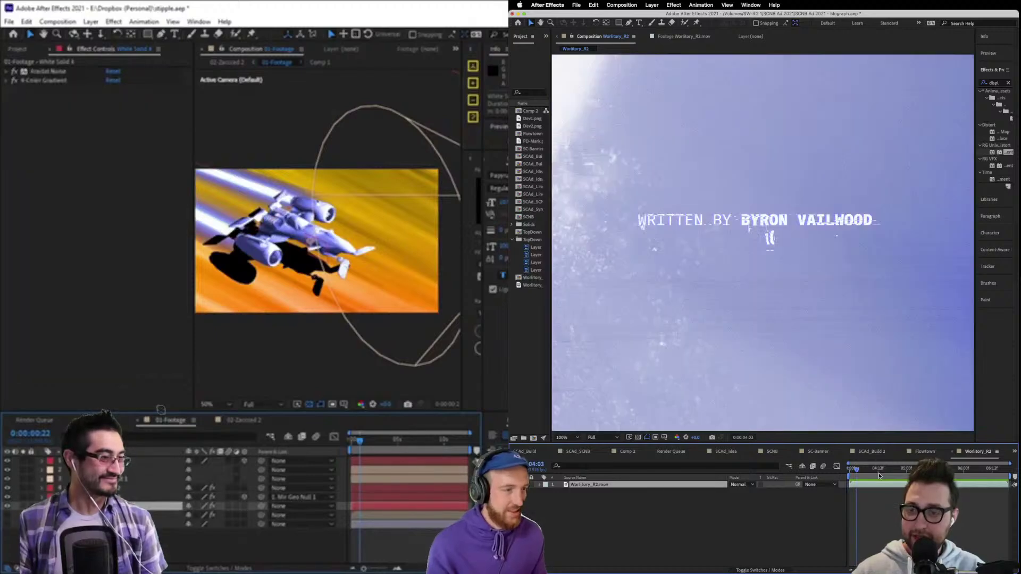
key("Page_Down")
key("Page_Down")
key("Page_Down")
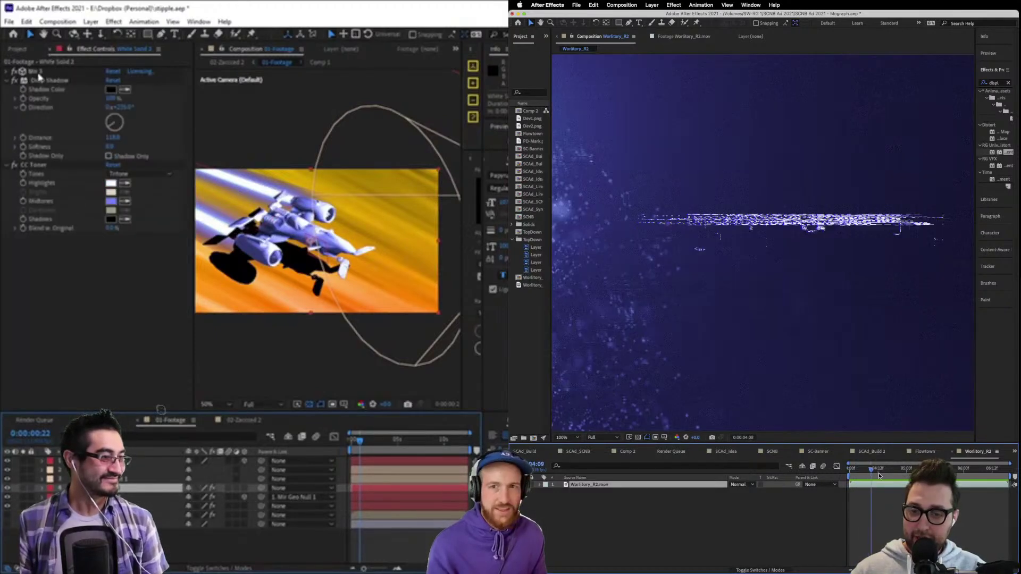
key("ctrl+Up")
key("Page_Down")
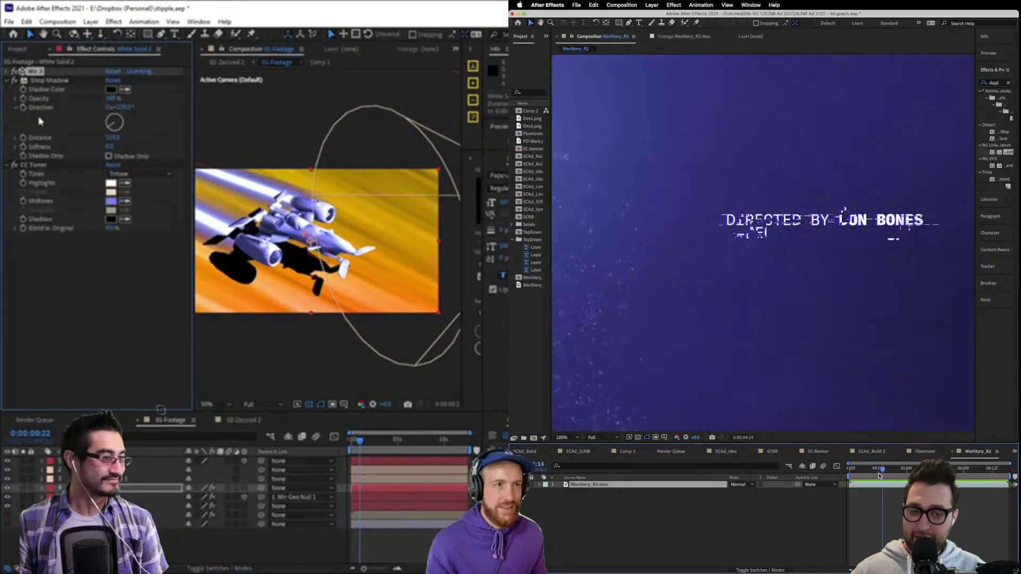
key("Page_Down")
key("Page_Down")
Inspect the white solids' effects, showing only the drop shadow and disabling CC Toner.
left_click(15, 72)
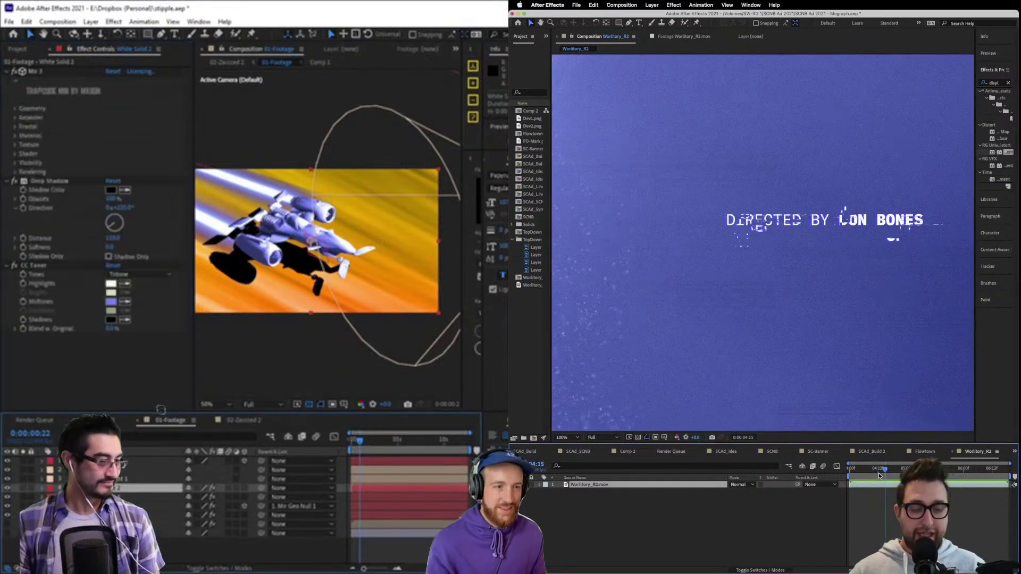
key("ctrl+]")
key("ctrl+]")
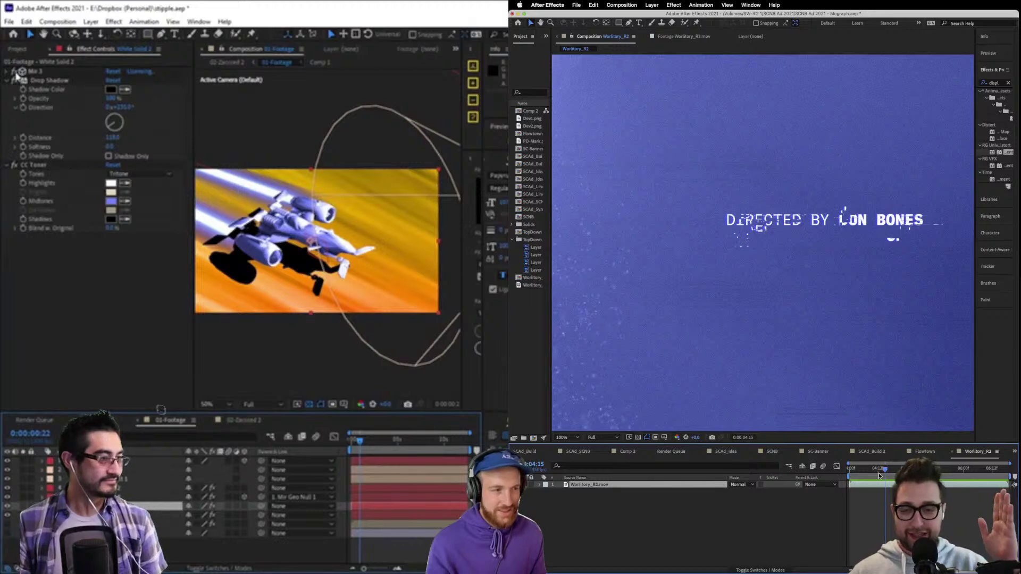
left_click(108, 156)
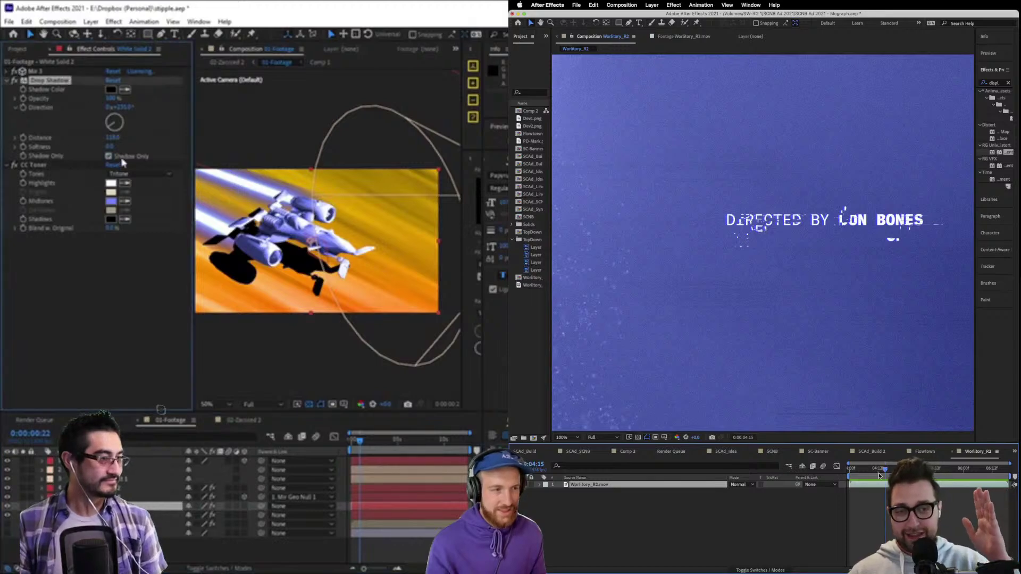
left_click(14, 166)
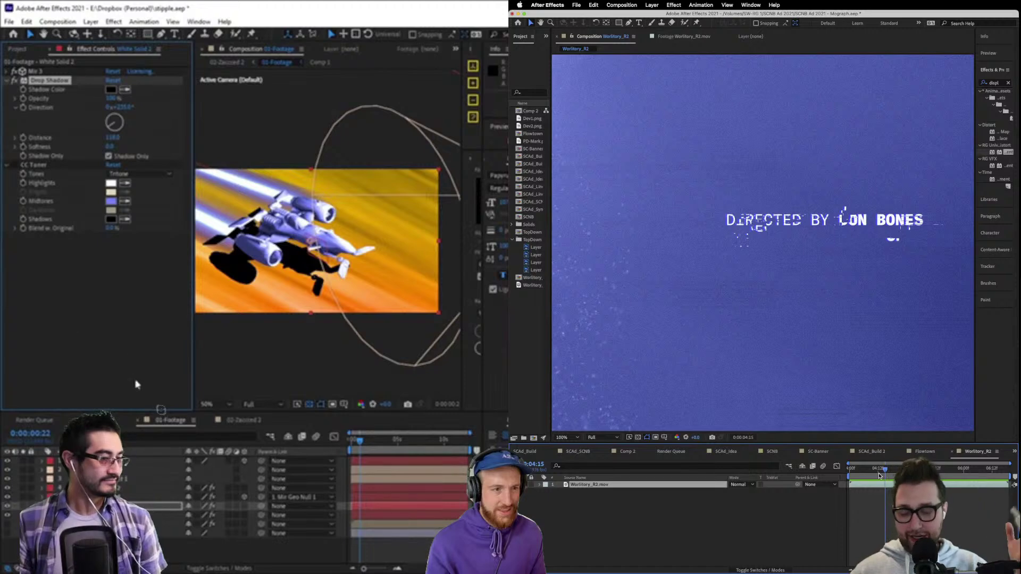
left_click(144, 488)
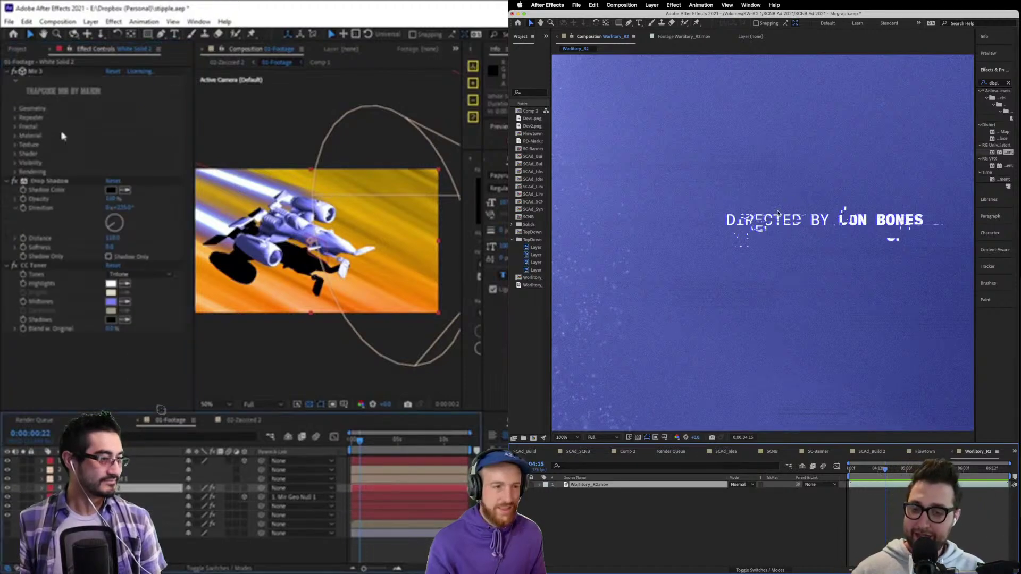
left_click(14, 183)
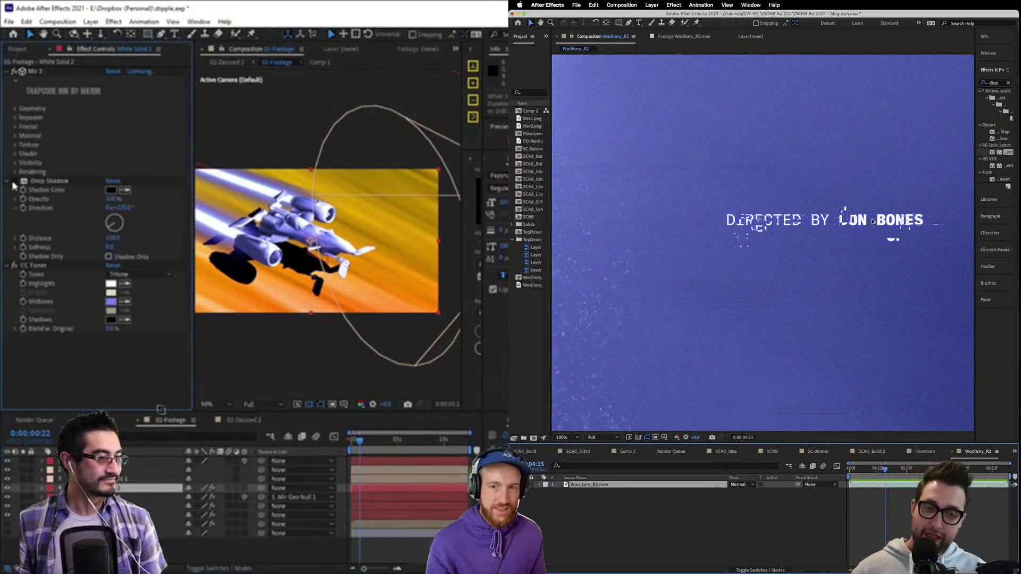
In 02-Zoomed 2, raise the footage's Posterize level, comparing against 01-Footage.
left_click(240, 421)
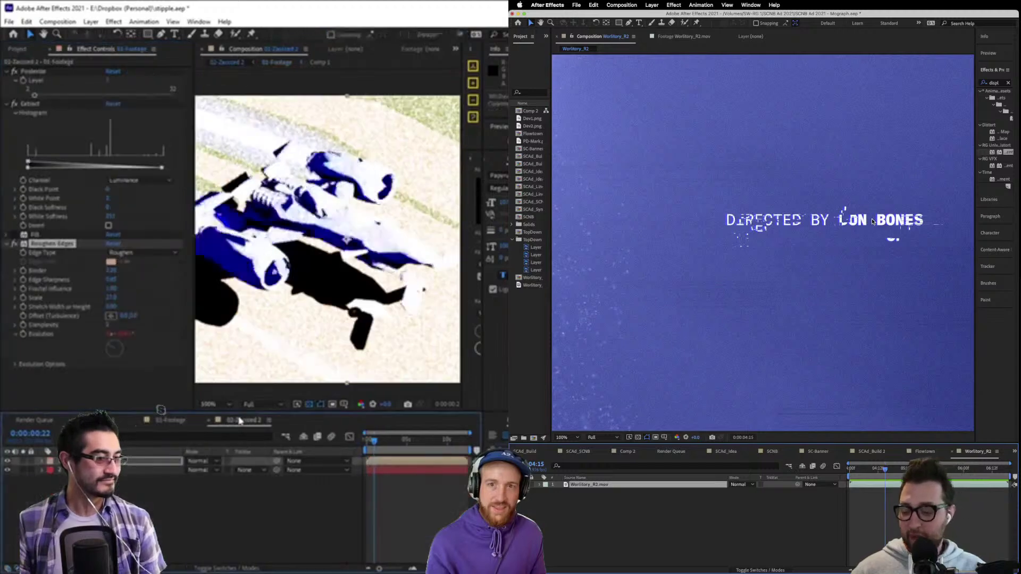
scroll(300, 327, "down", 3)
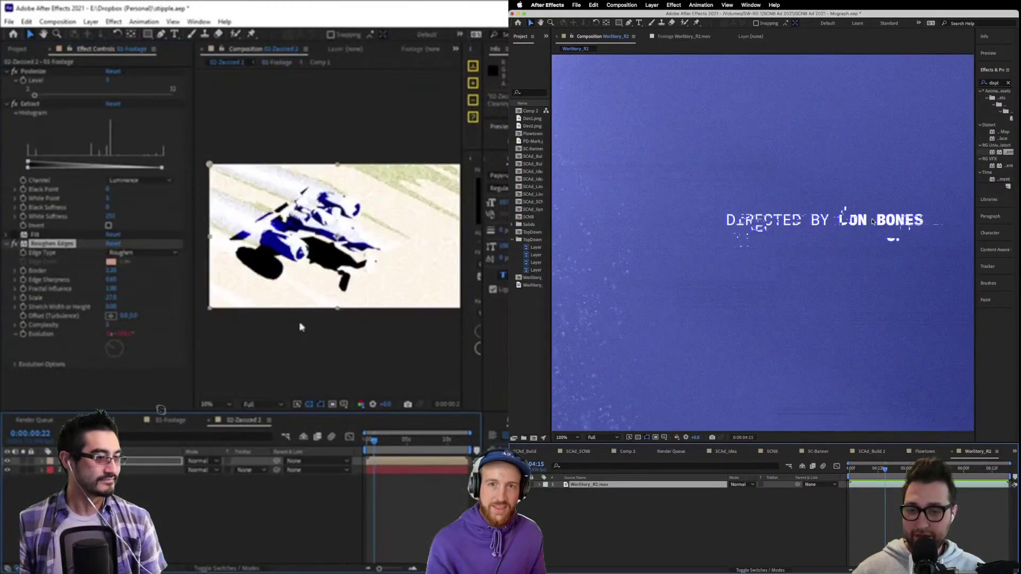
left_click_drag(37, 99, 45, 102)
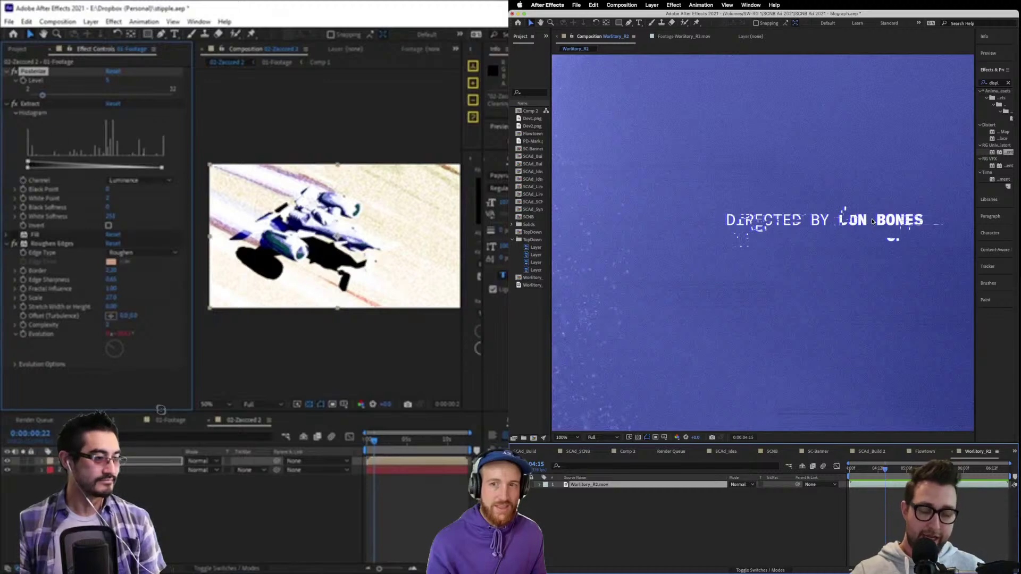
left_click(184, 421)
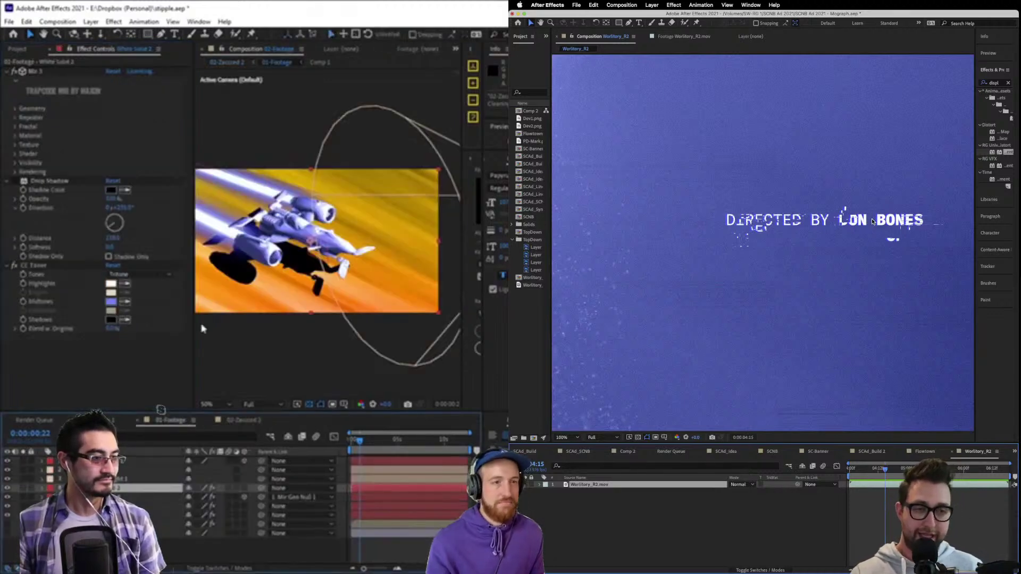
left_click(242, 421)
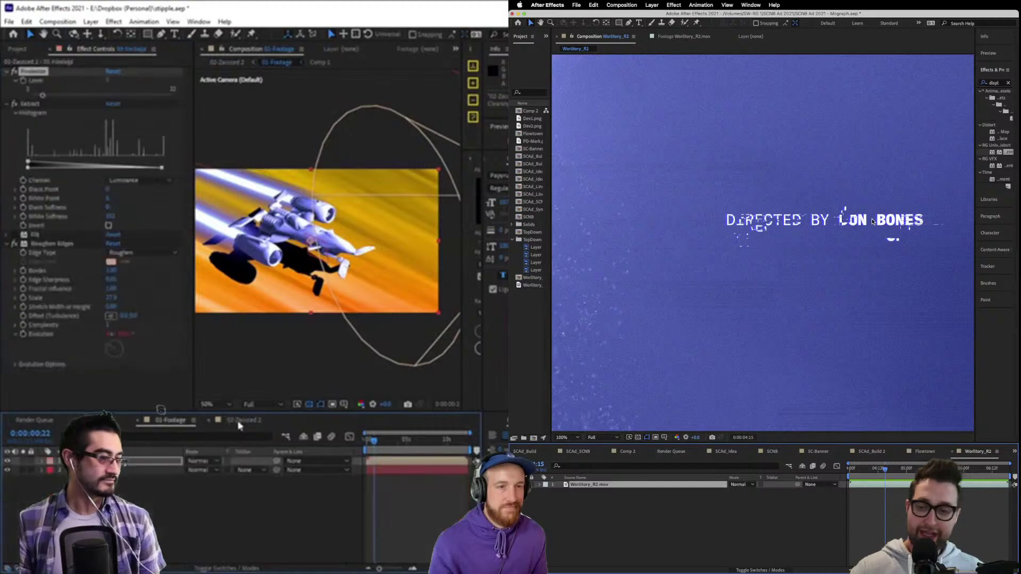
Browse Layer > New to Adjustment Layer, then dismiss it for the quick effect search.
left_click(91, 22)
mouse_move(93, 34)
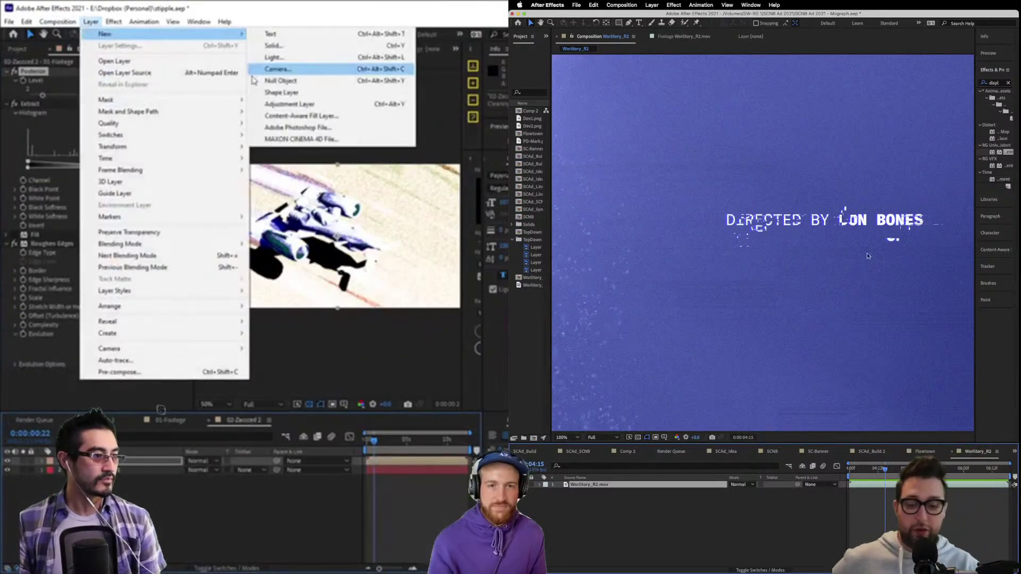
left_click(870, 470)
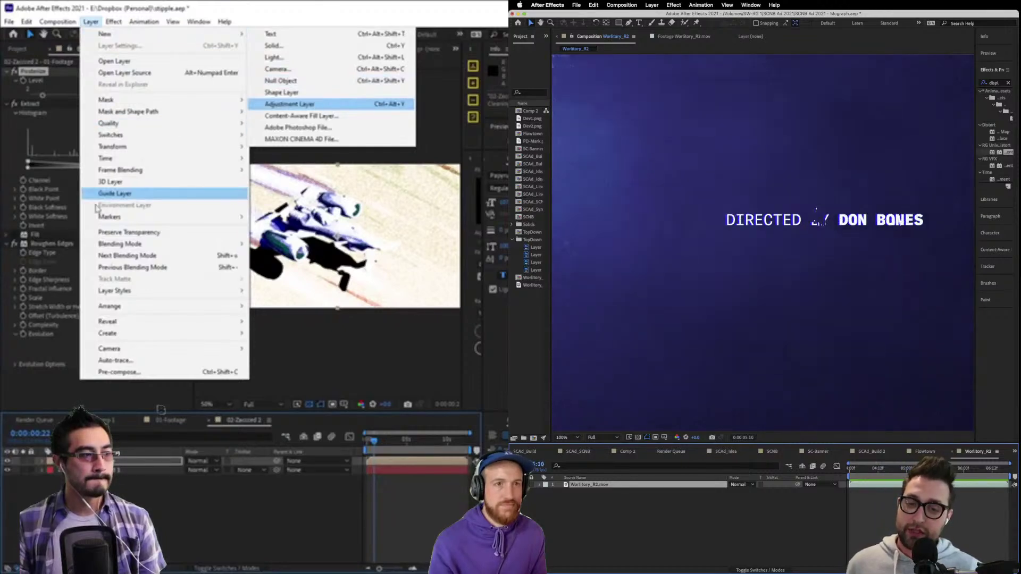
key("Escape")
key("ctrl+space")
Apply Curves to the footage layer through a 'curv' quick effect search.
type("s")
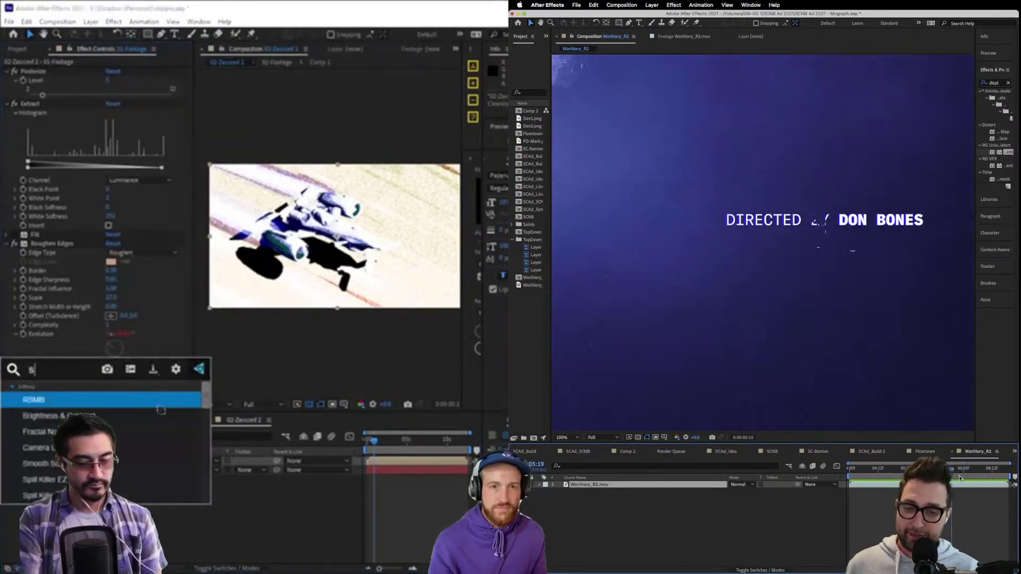
key("Escape")
left_click(51, 376)
key("e")
key("ctrl+space")
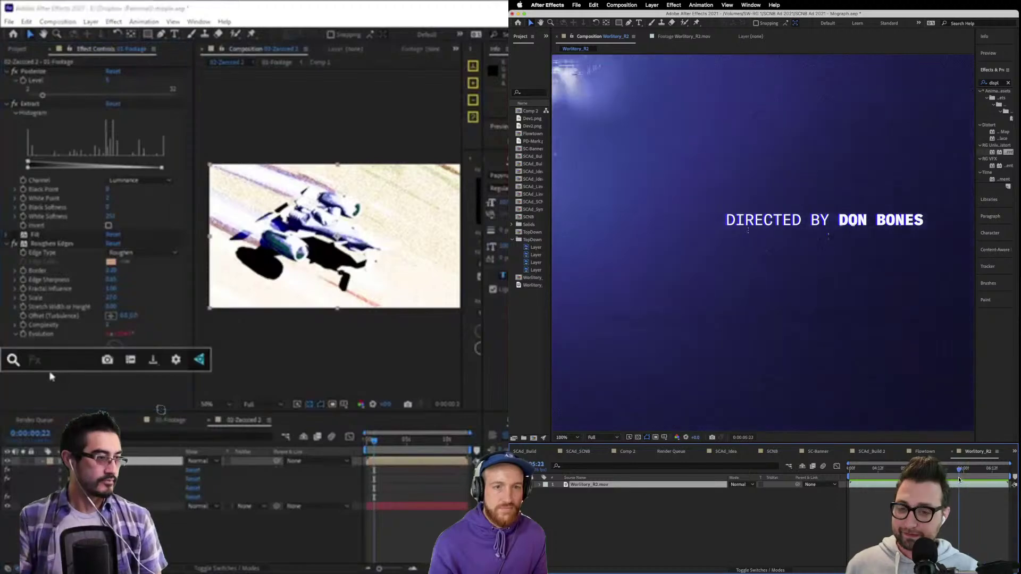
type("s")
key("BackSpace")
type("curv")
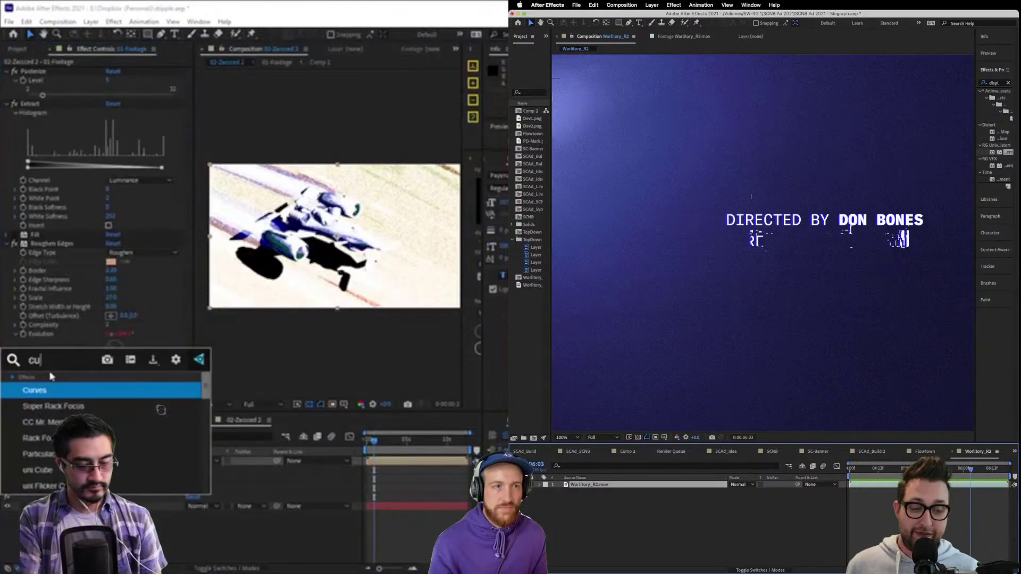
key("Return")
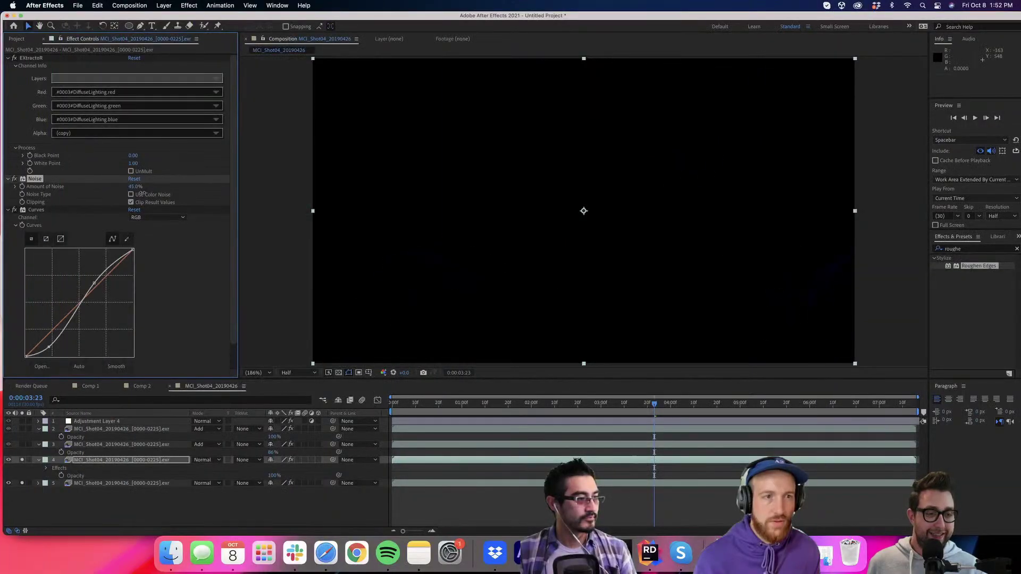
Lower the Amount of Noise on the particle layer and bring the Curves graph back into view.
left_click_drag(154, 195, 144, 196)
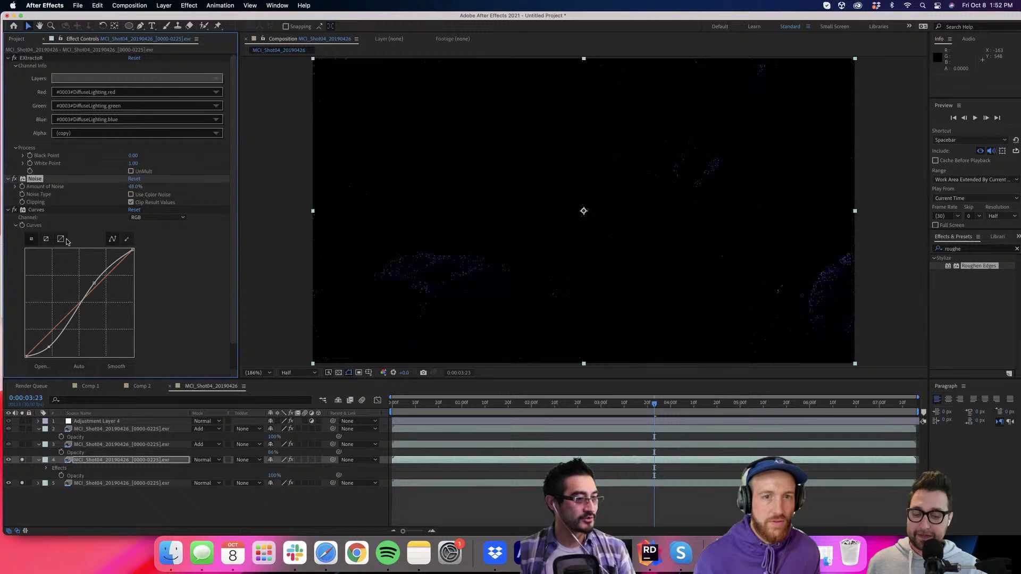
left_click(9, 211)
left_click(45, 196)
left_click(9, 211)
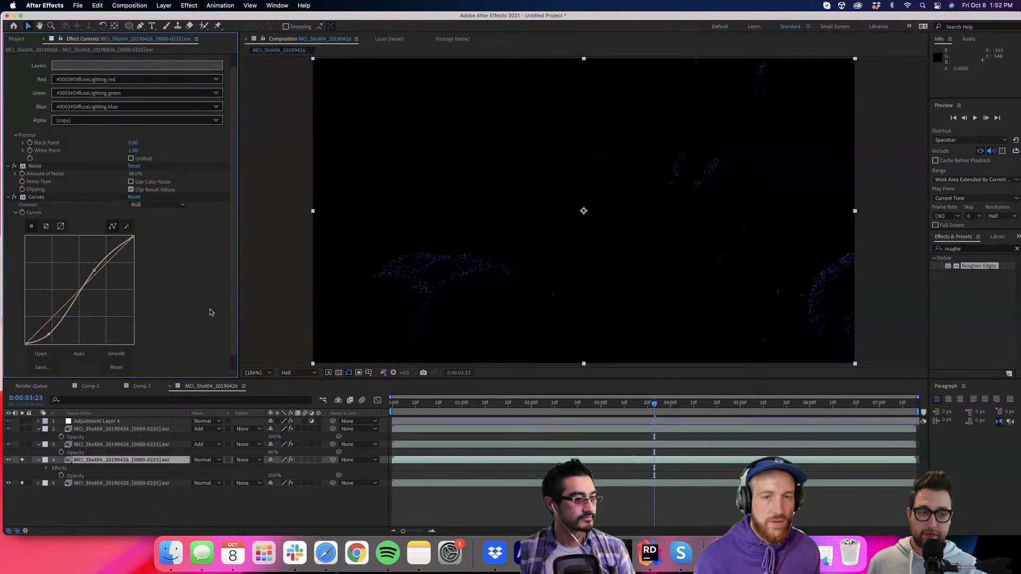
Zoom and pan the viewer onto the particles and solo layer 3.
scroll(213, 319, "down", 2)
key("period")
key("period")
key("period")
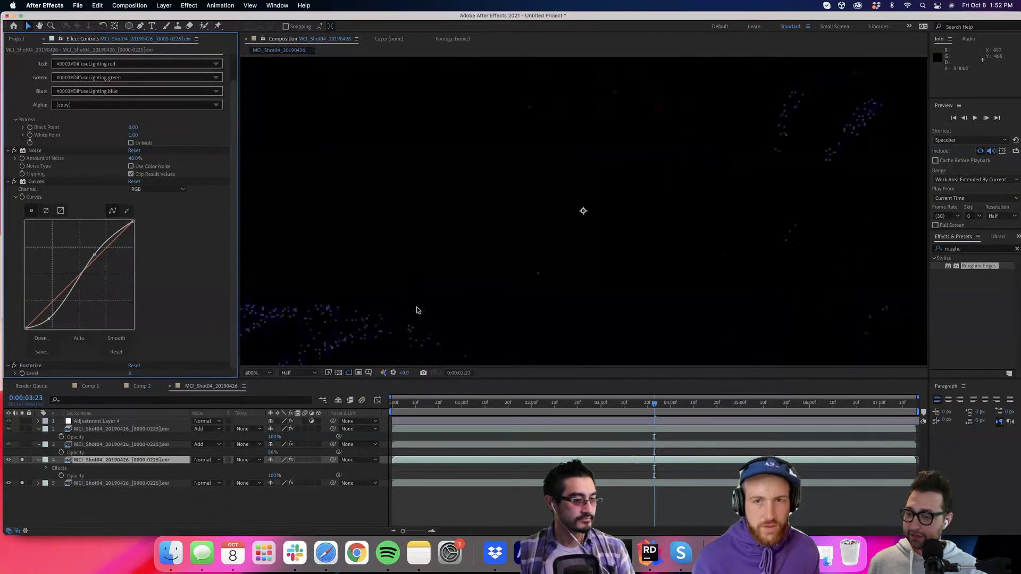
left_click_drag(413, 311, 574, 174)
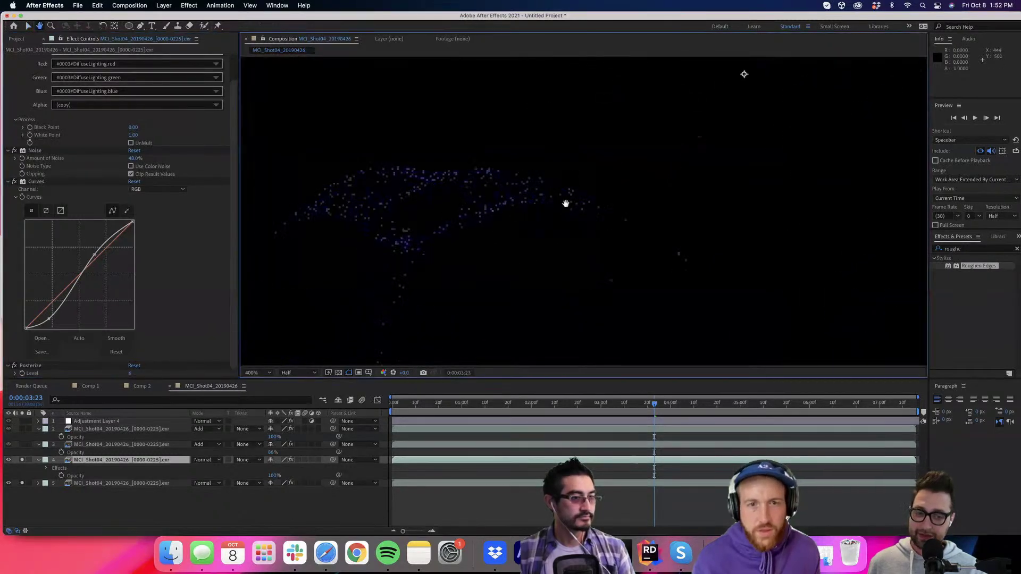
key("comma")
key("comma")
left_click_drag(583, 271, 529, 231)
left_click(22, 444)
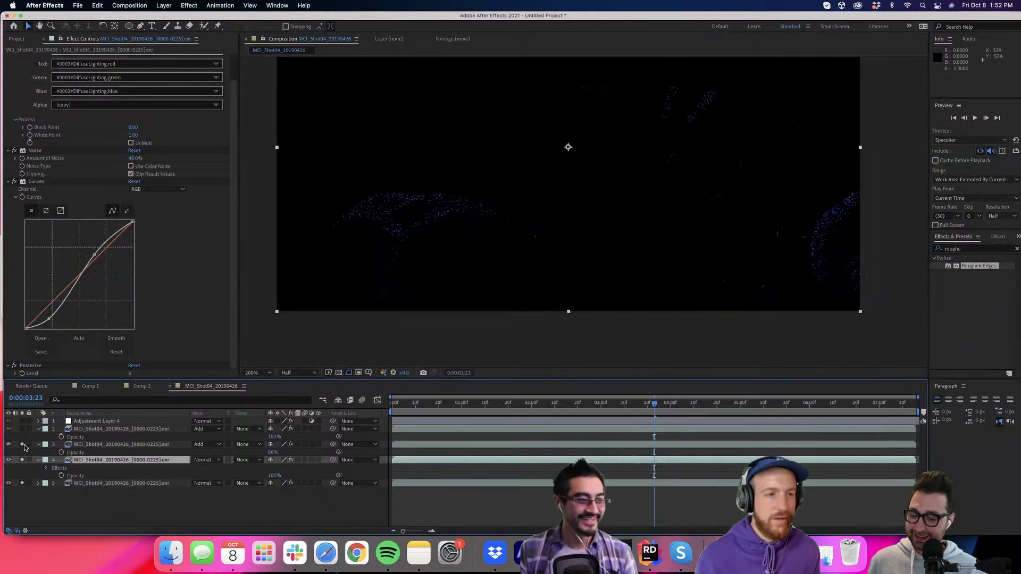
left_click_drag(679, 262, 668, 317)
Duplicate the Add-mode emission layer twice and enable Clip Result Values.
left_click(142, 445)
key("ctrl+d")
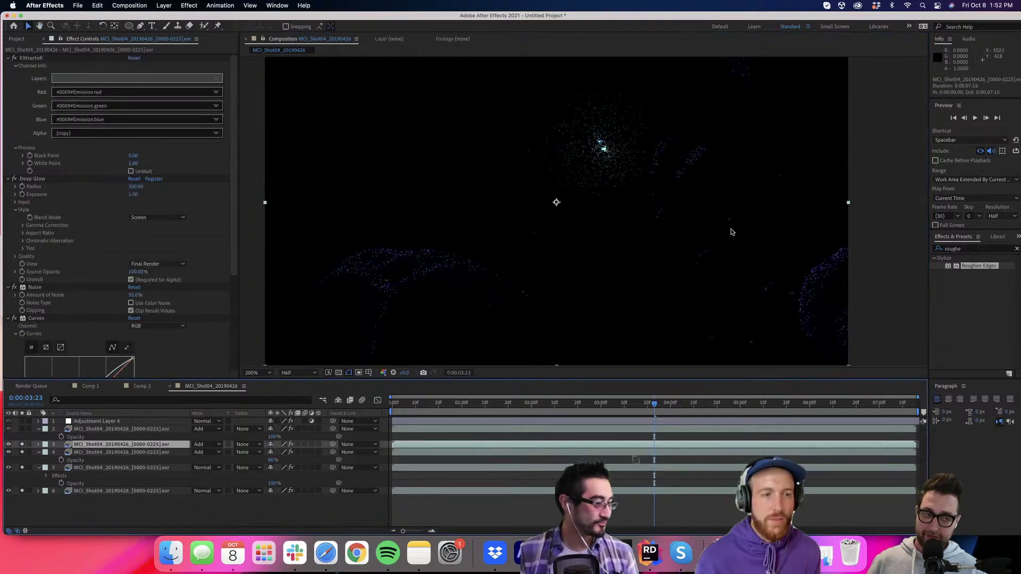
key("super+d")
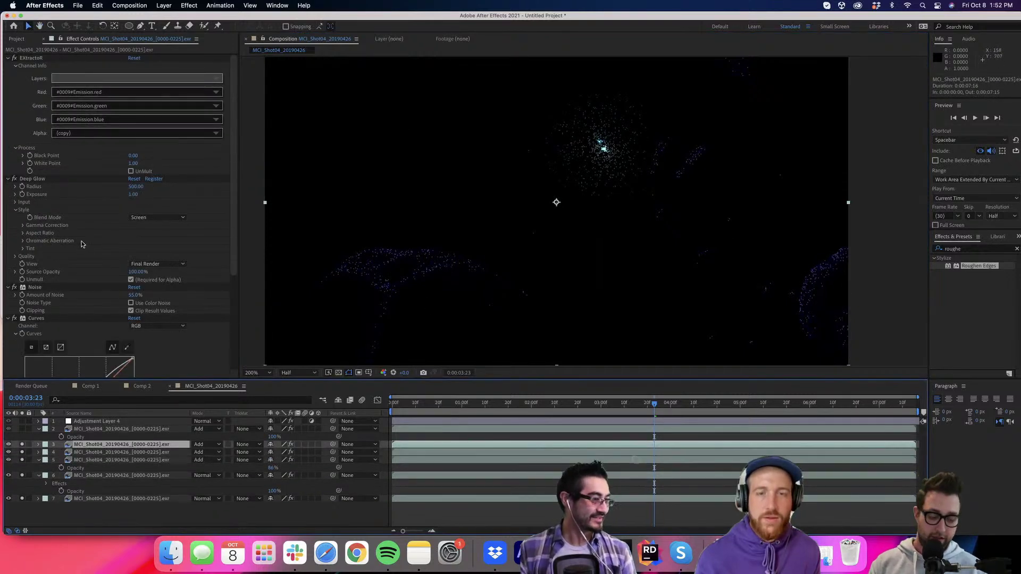
scroll(117, 239, "down", 3)
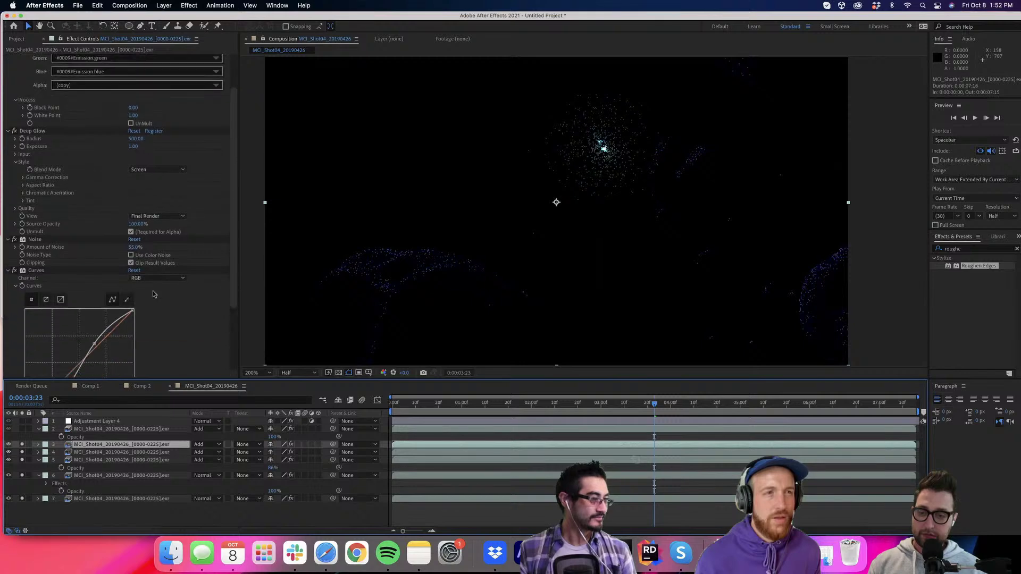
left_click(131, 262)
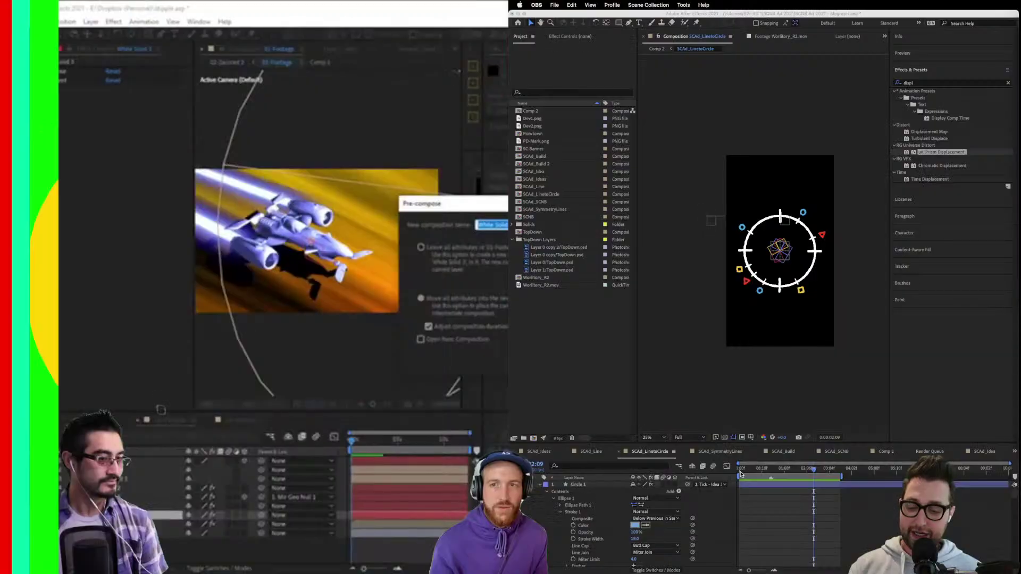
left_click(741, 474)
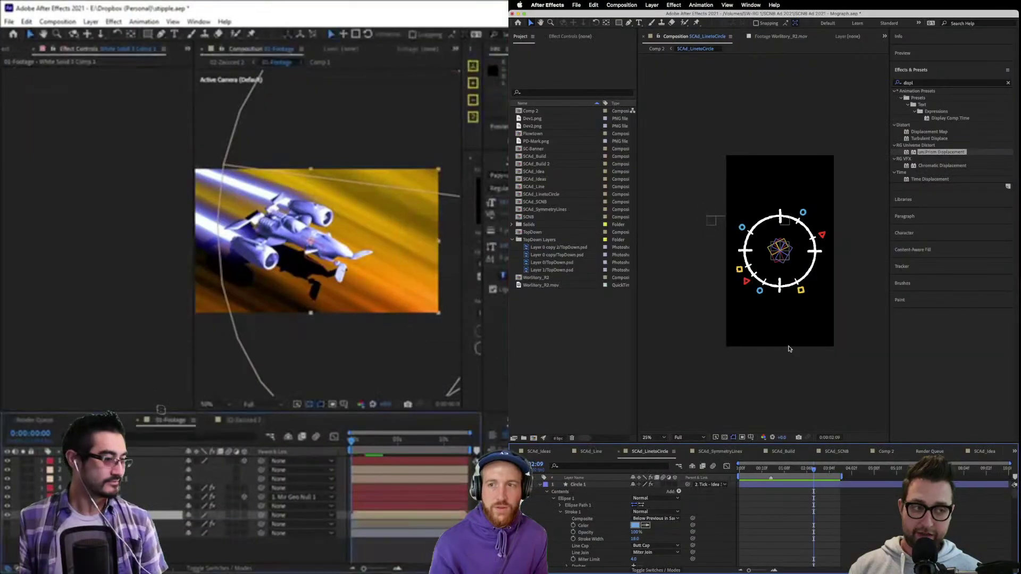
Apply Displacement Map to White Solid 2 through an FX Console search for 'disp'.
key("ctrl+Up")
scroll(801, 345, "up", 2)
key("ctrl+space")
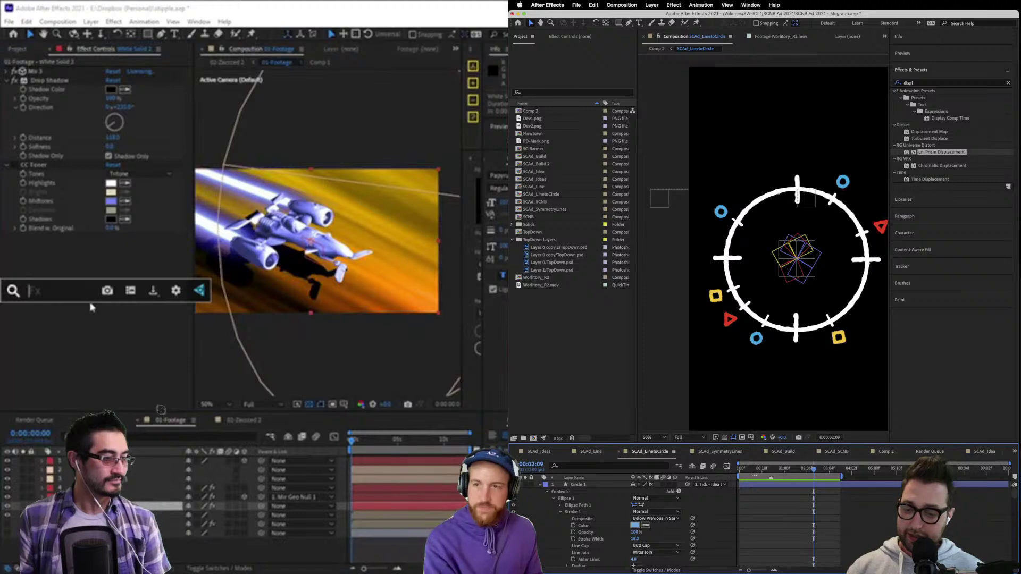
key("Home")
type("disp")
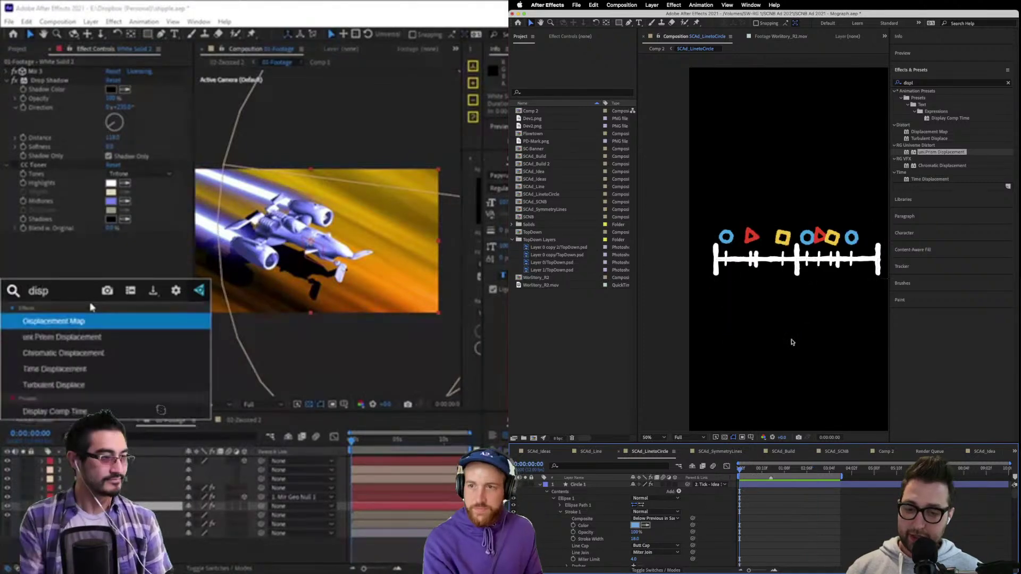
key("Return")
Use 7. White Solid 3 Comp 1 as the displacement layer and raise Max Horizontal Displacement to 25.
key("space")
left_click_drag(802, 283, 764, 282)
left_click(125, 247)
left_click(744, 468)
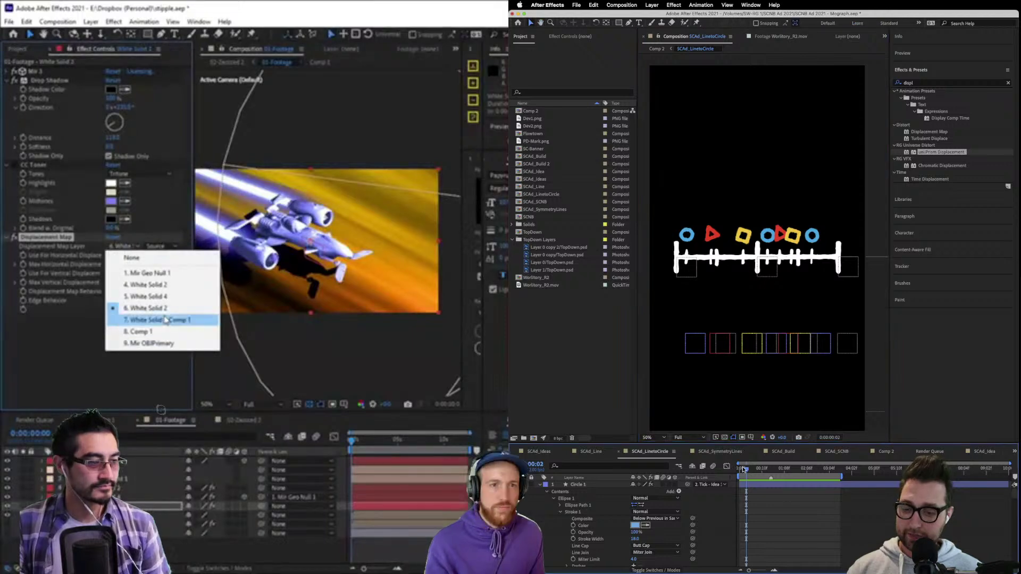
left_click(165, 319)
left_click_drag(744, 469, 740, 468)
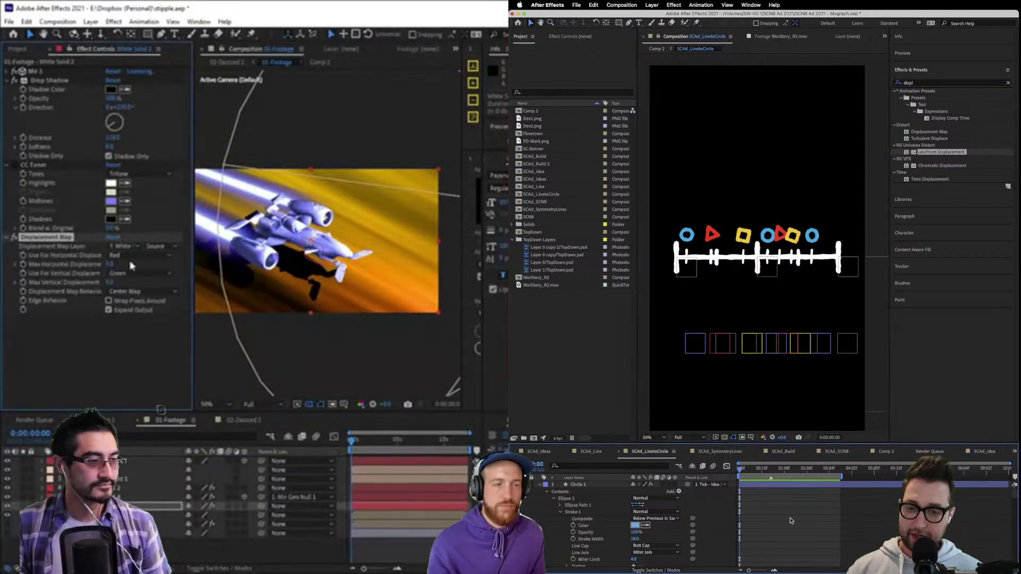
key("space")
left_click_drag(110, 264, 125, 265)
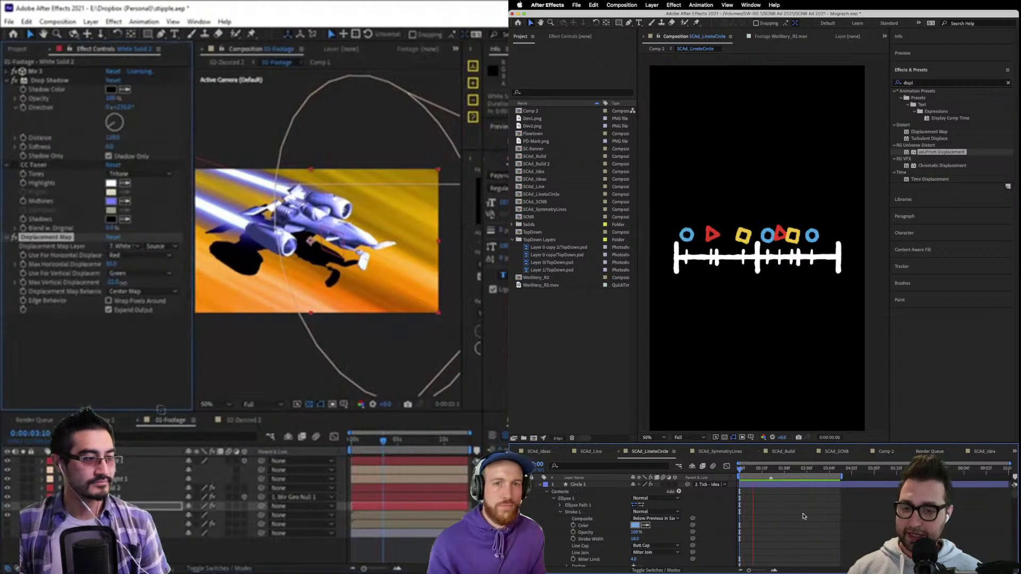
key("F3")
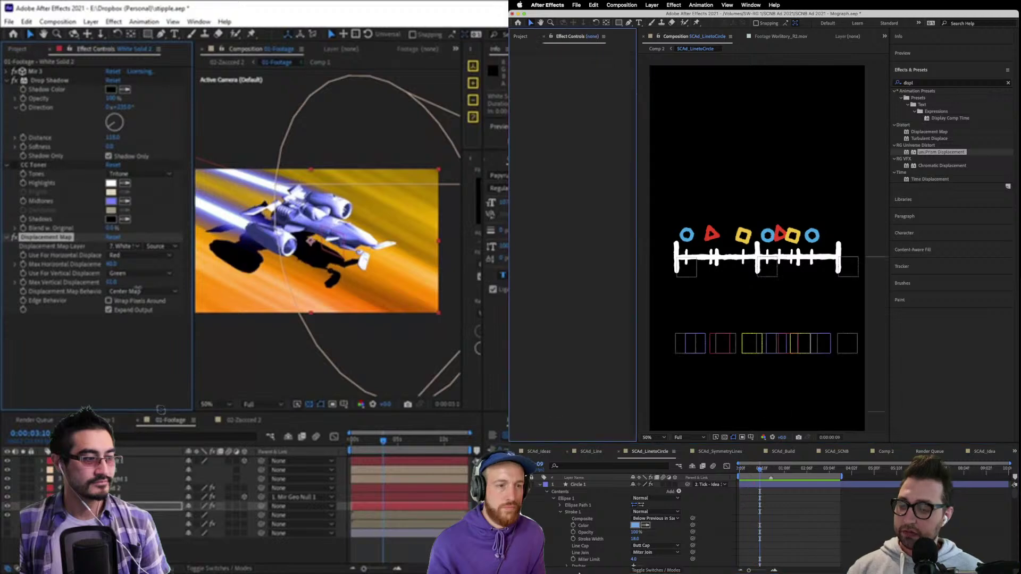
Inspect the effects on the Circle 1 and Square 2 layers.
left_click(584, 485)
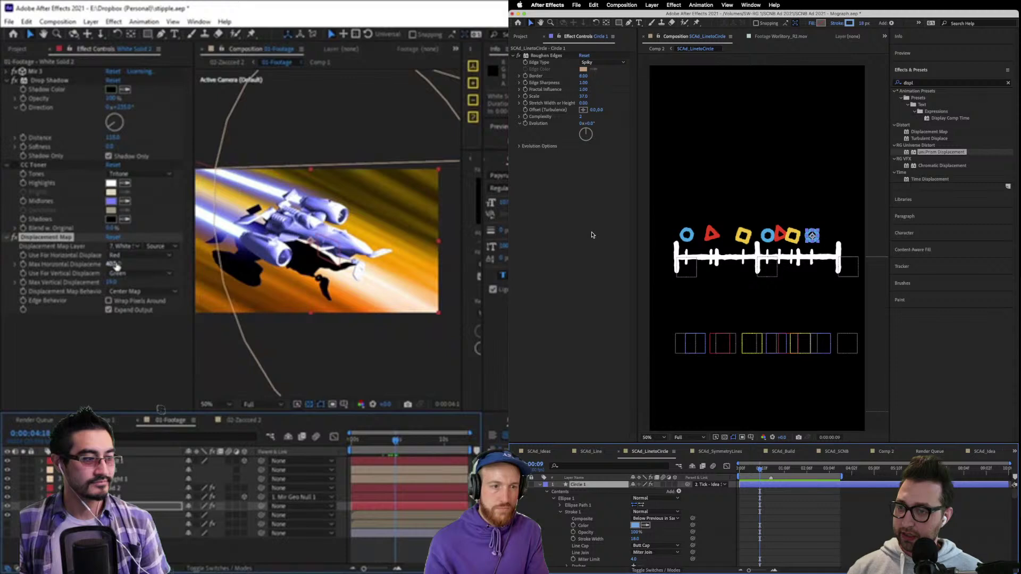
scroll(578, 543, "down", 3)
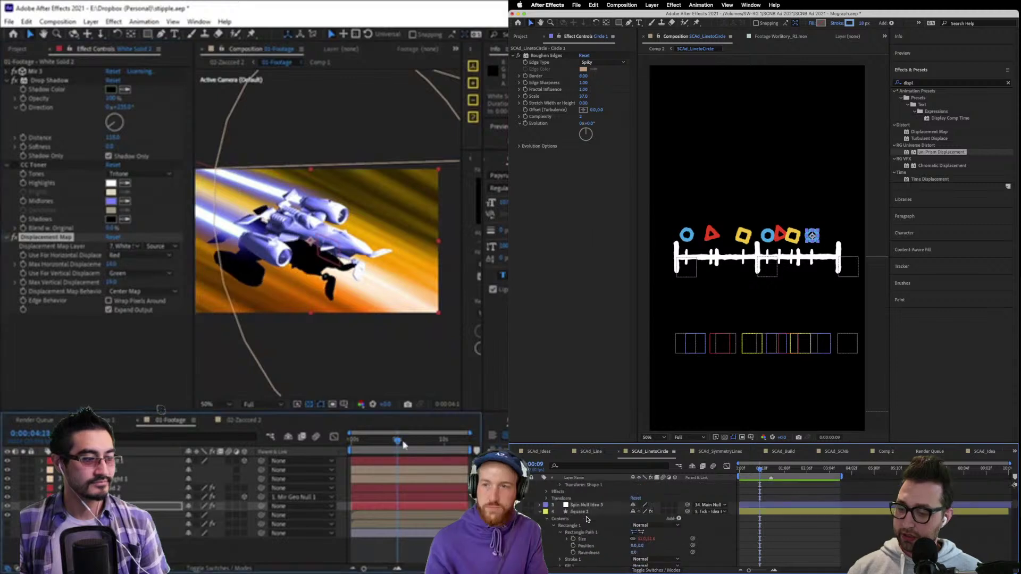
scroll(586, 519, "down", 2)
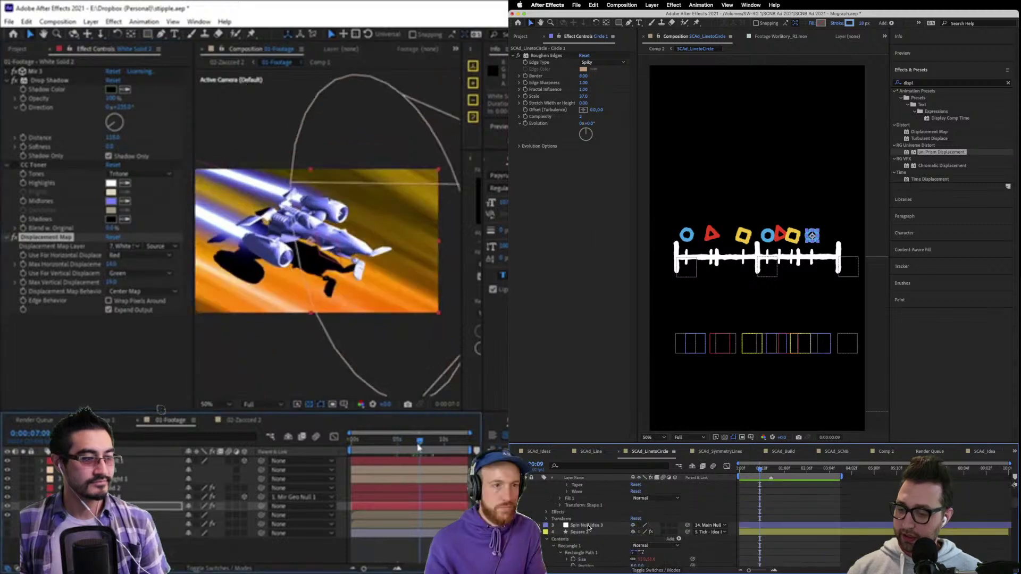
left_click(603, 532)
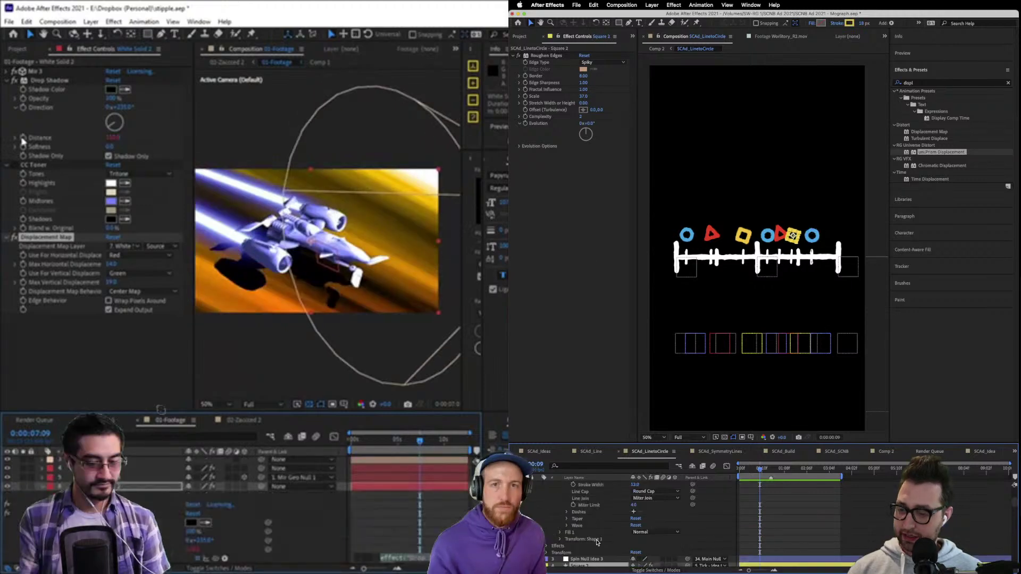
scroll(582, 562, "up", 4)
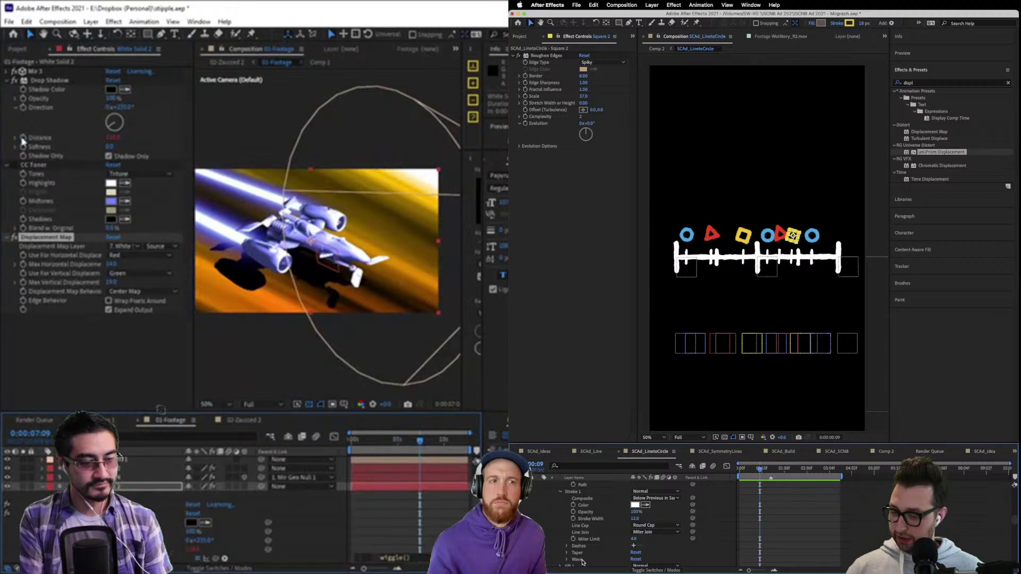
scroll(582, 562, "up", 3)
key("super+Up")
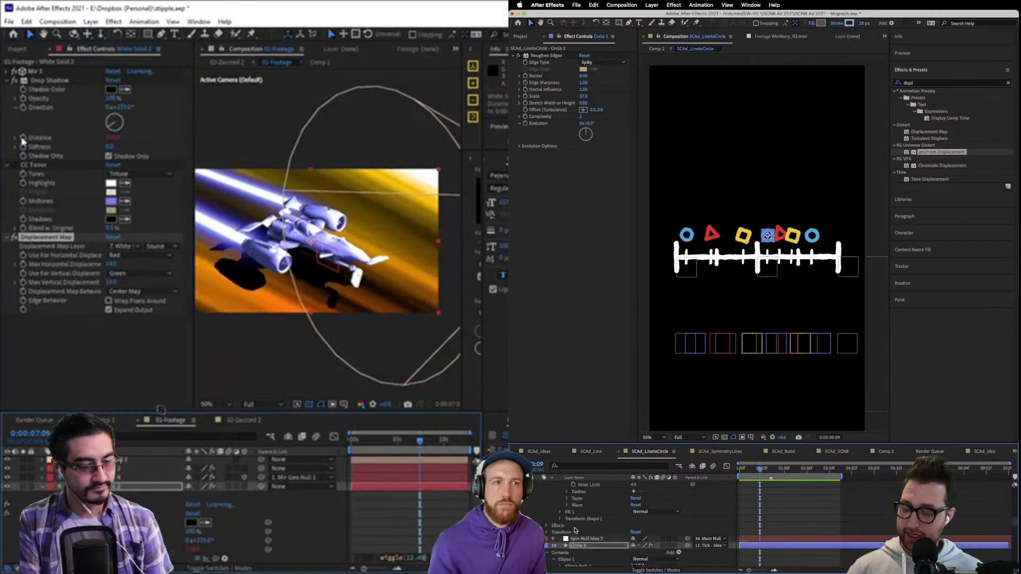
Select Tick - Idea 2 and preview the line rolling into a circle.
left_click(777, 512)
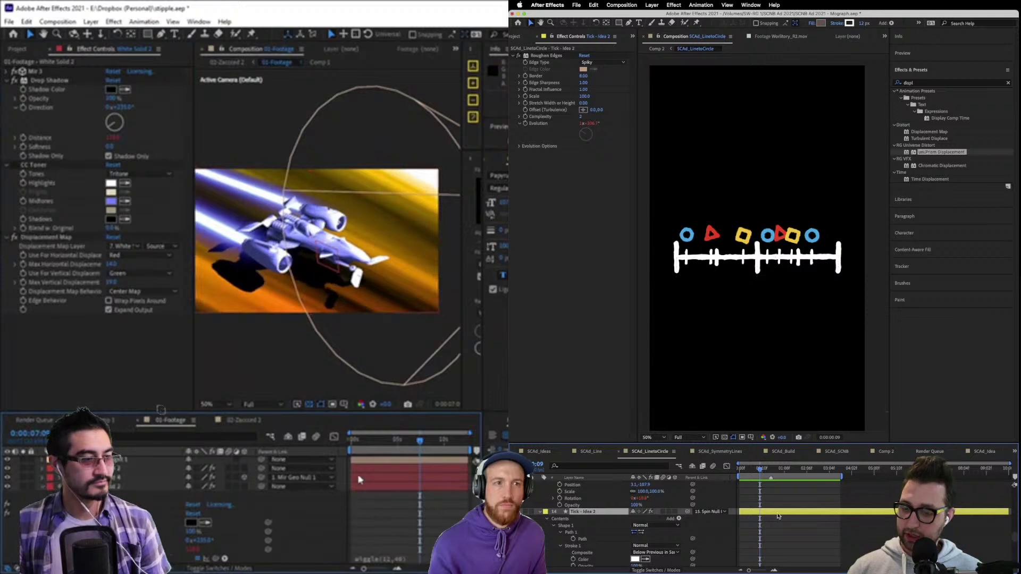
key("space")
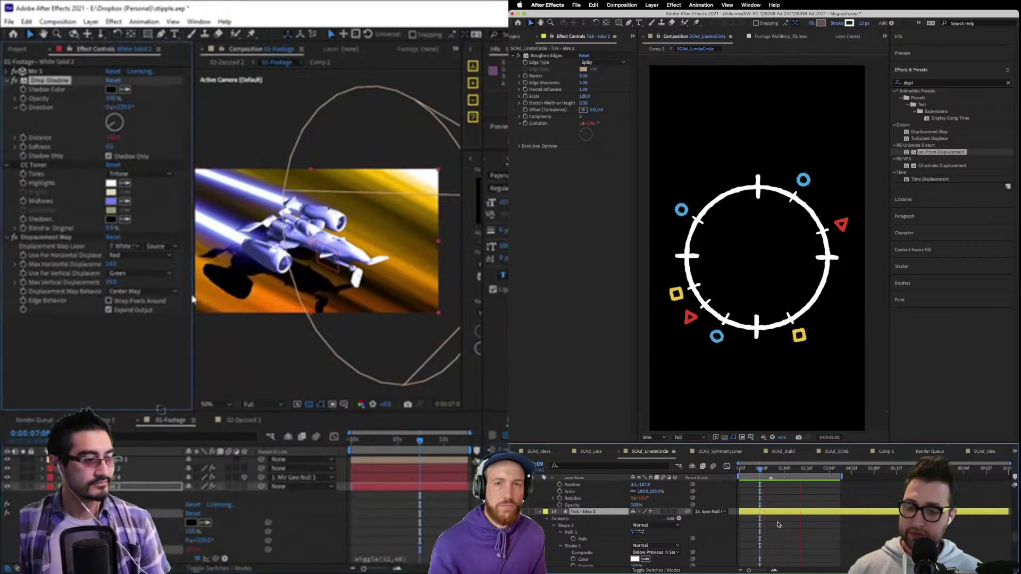
left_click_drag(109, 131, 105, 129)
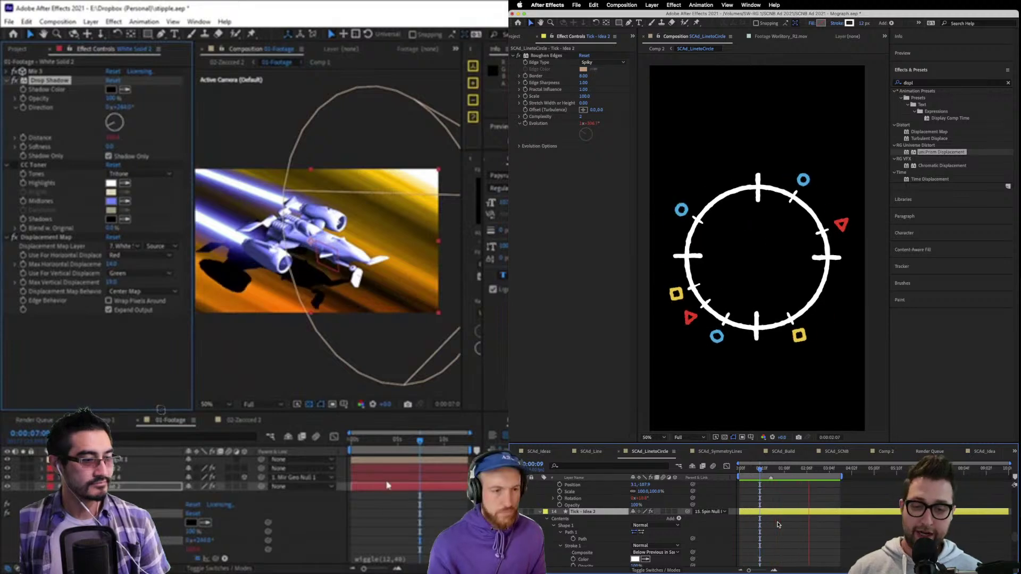
left_click(385, 441)
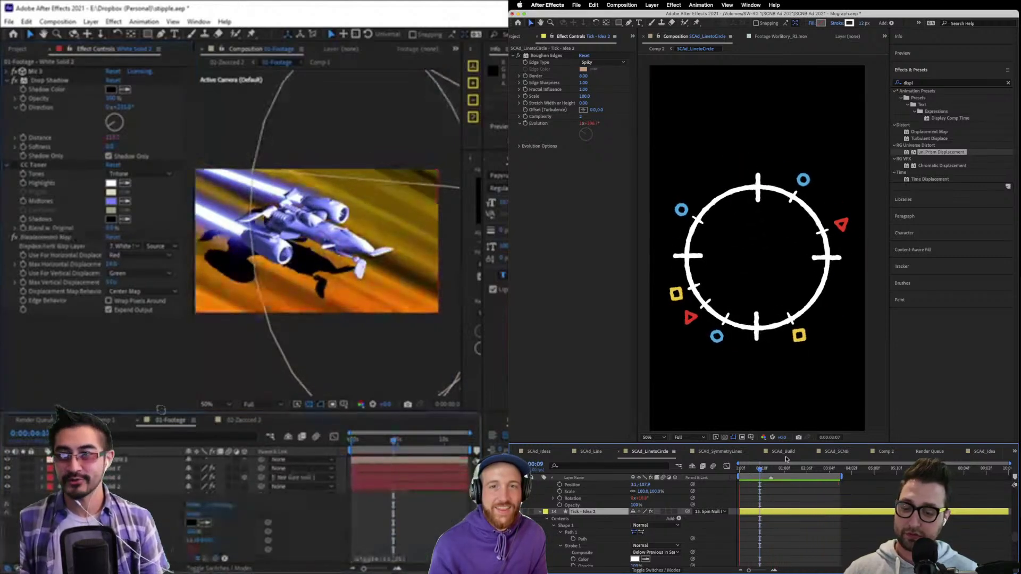
key("space")
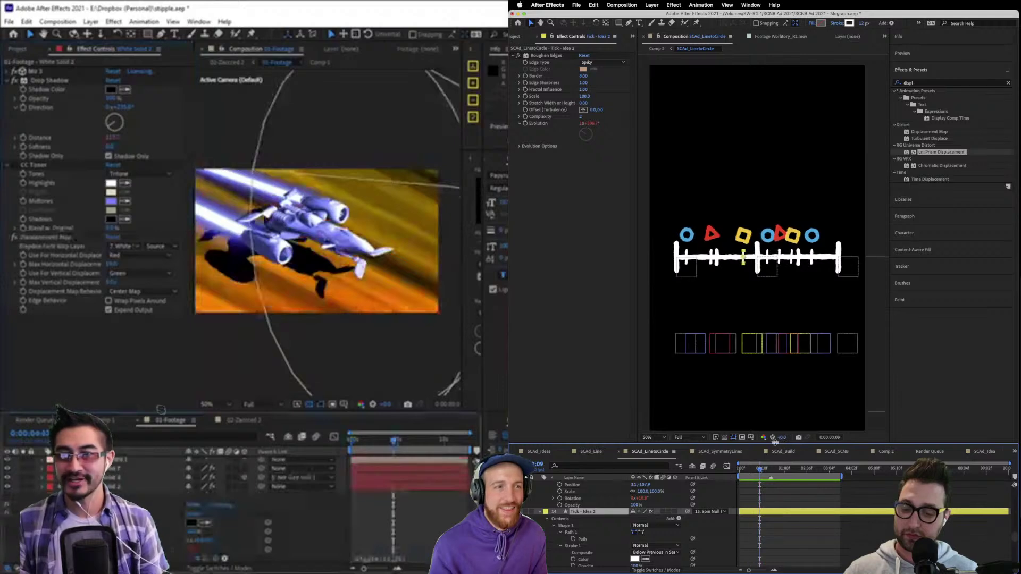
Enlarge the timeline, collapse every layer's properties, and select the Line layer.
left_click_drag(772, 442, 771, 302)
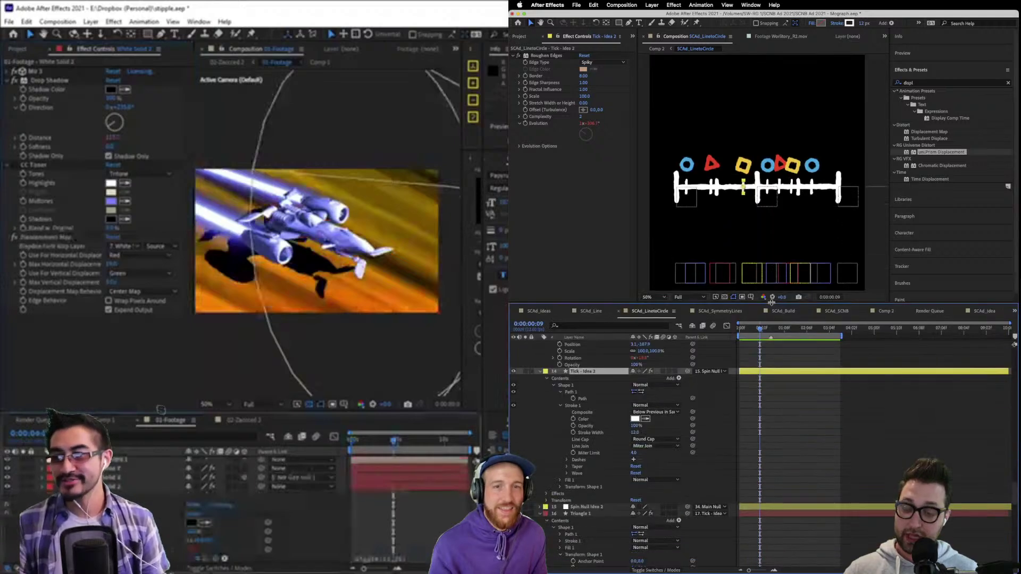
left_click(741, 327)
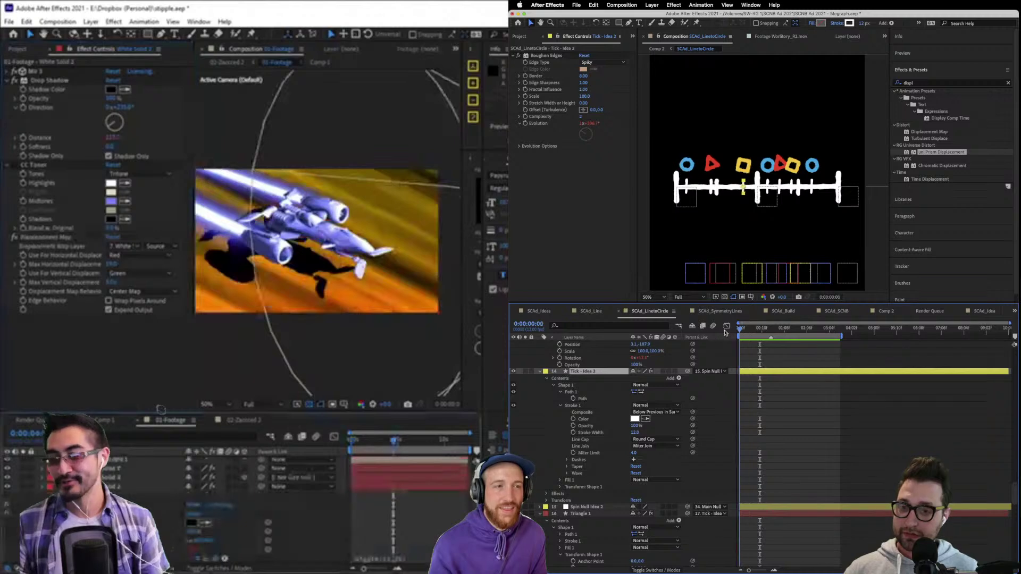
scroll(563, 404, "up", 15)
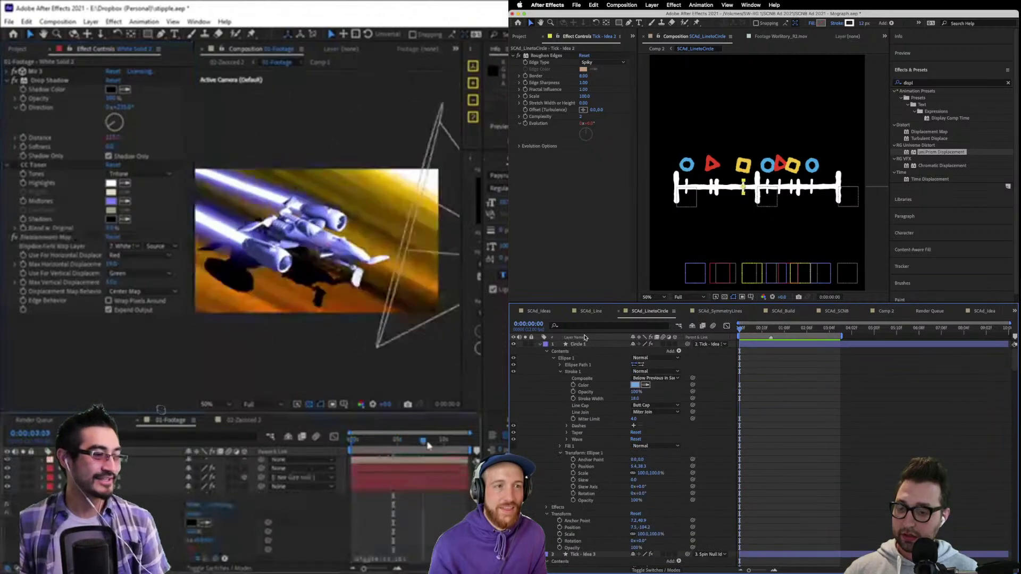
left_click(577, 345)
key("super+a")
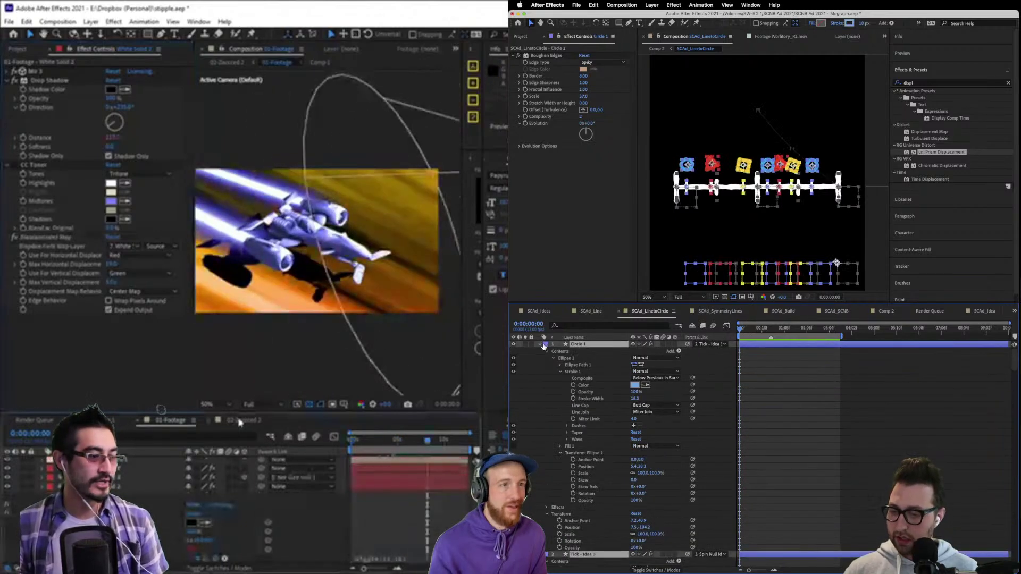
key("ctrl+grave")
key("super+shift+a")
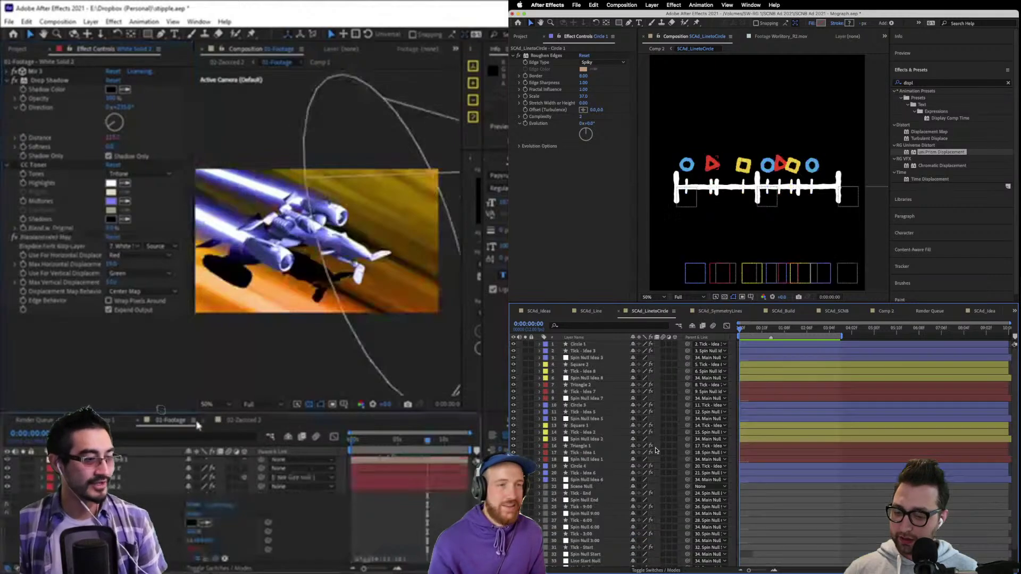
scroll(583, 456, "down", 2)
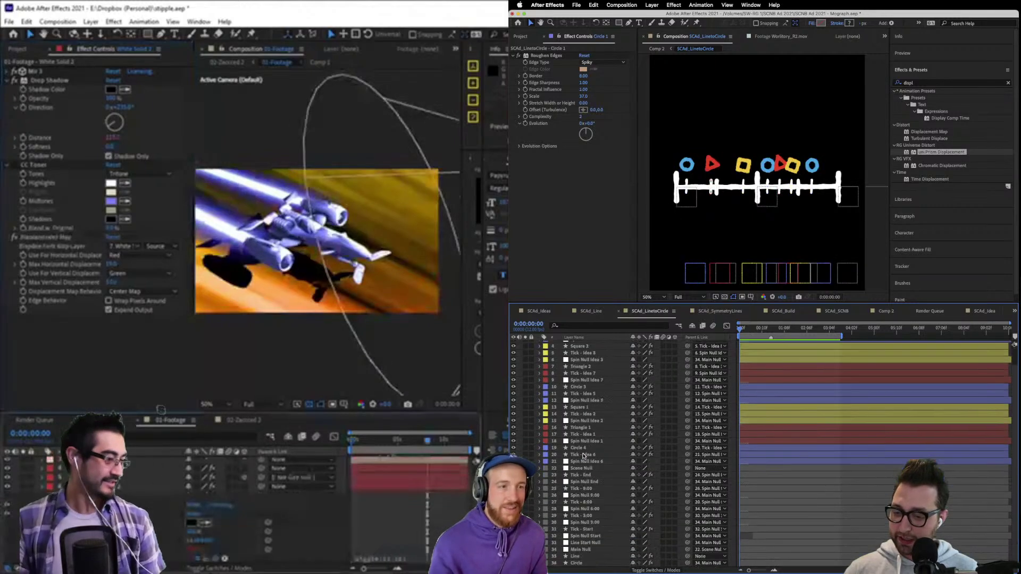
left_click(577, 556)
left_click(237, 421)
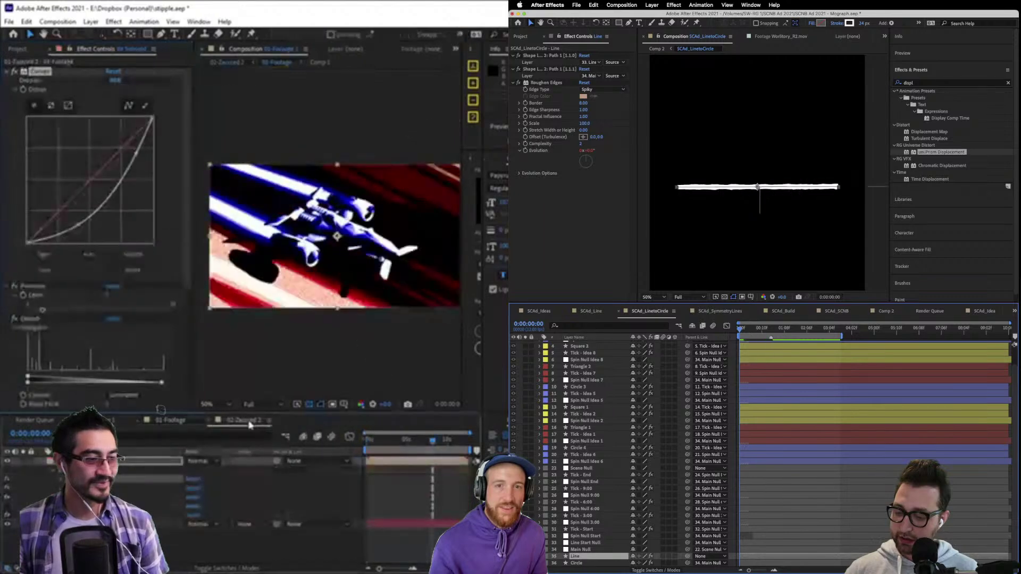
left_click_drag(740, 328, 789, 330)
left_click(581, 549)
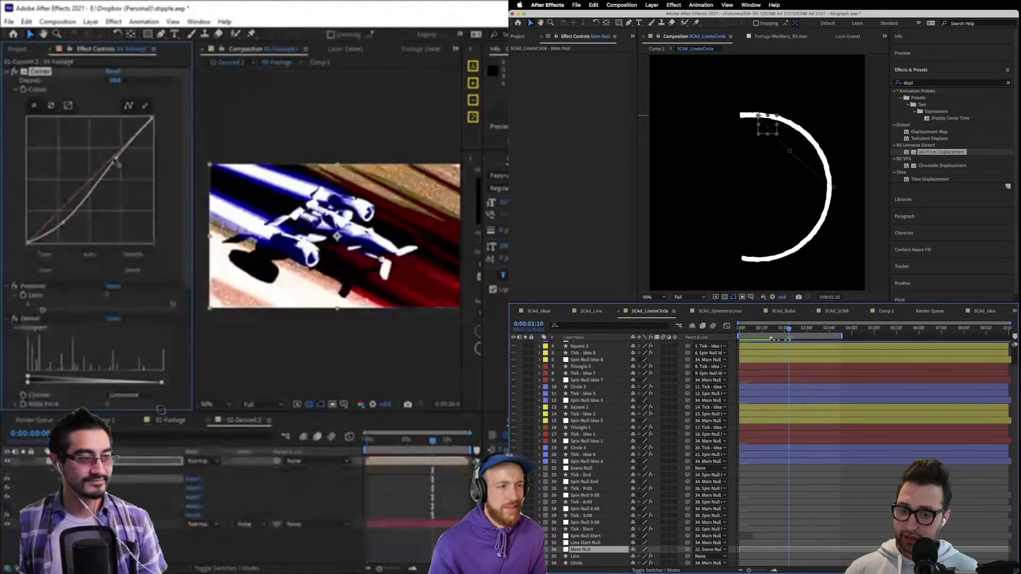
left_click(776, 331)
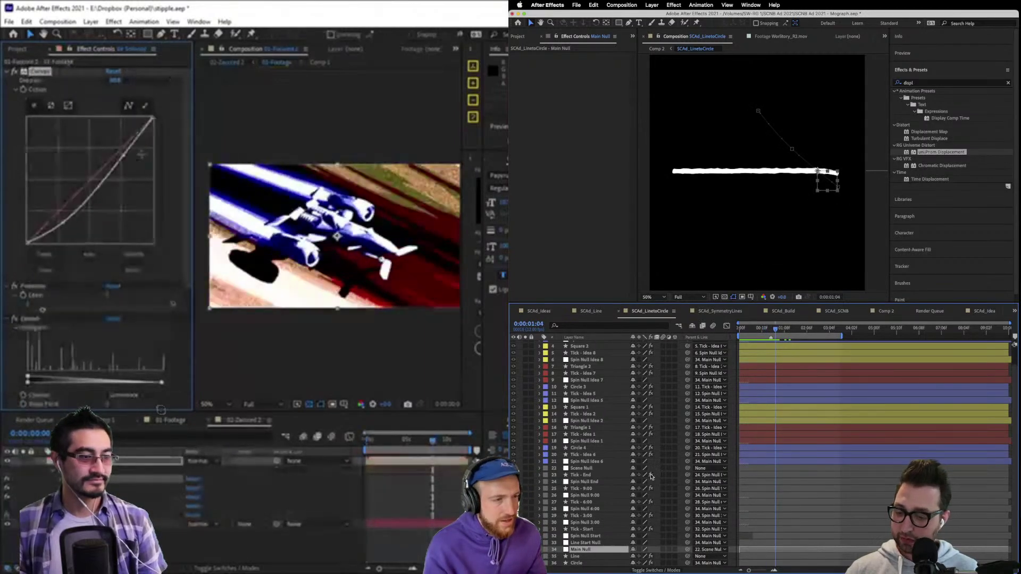
scroll(598, 340, "up", 2)
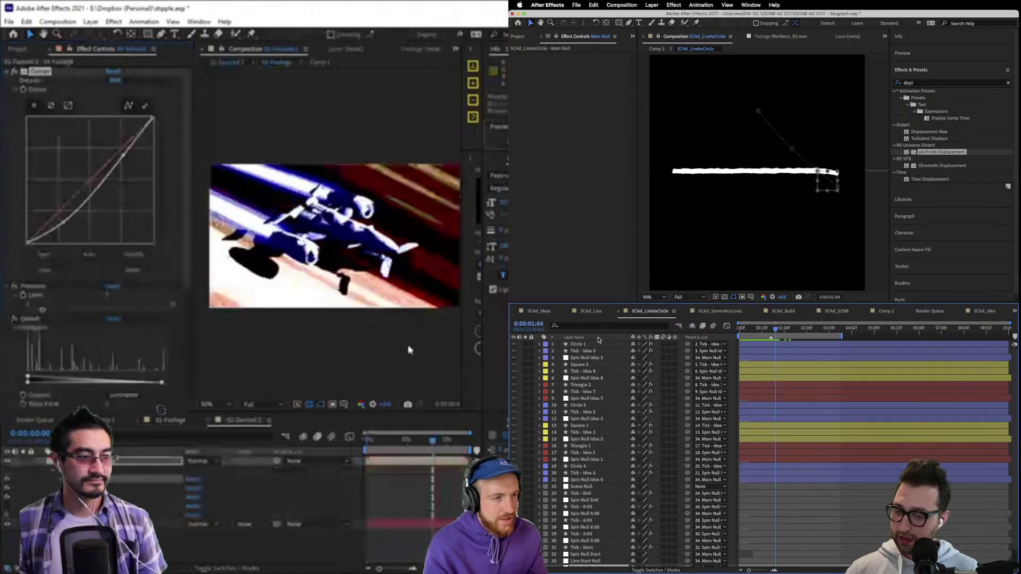
scroll(590, 449, "down", 2)
left_click(586, 468)
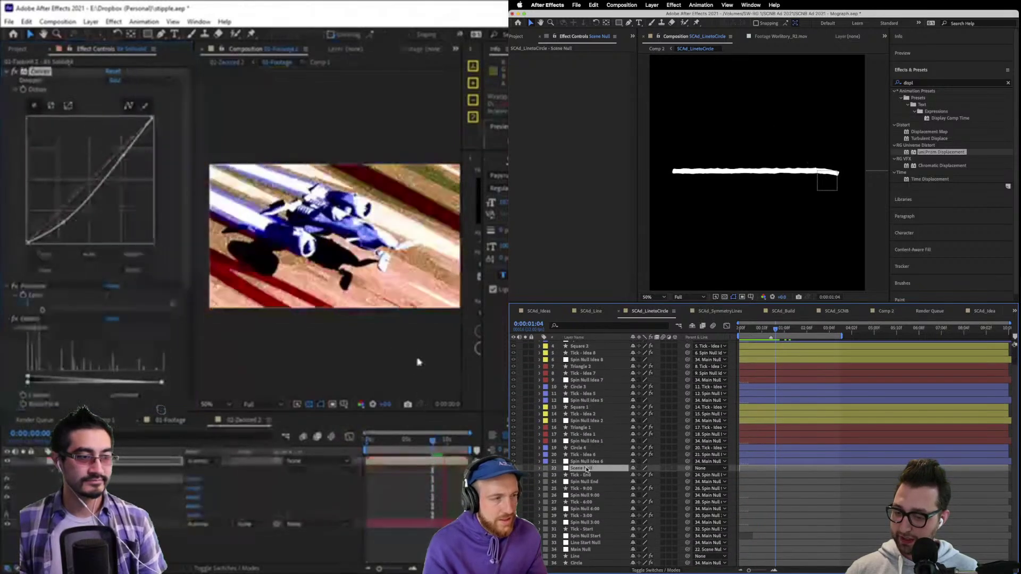
left_click(580, 549)
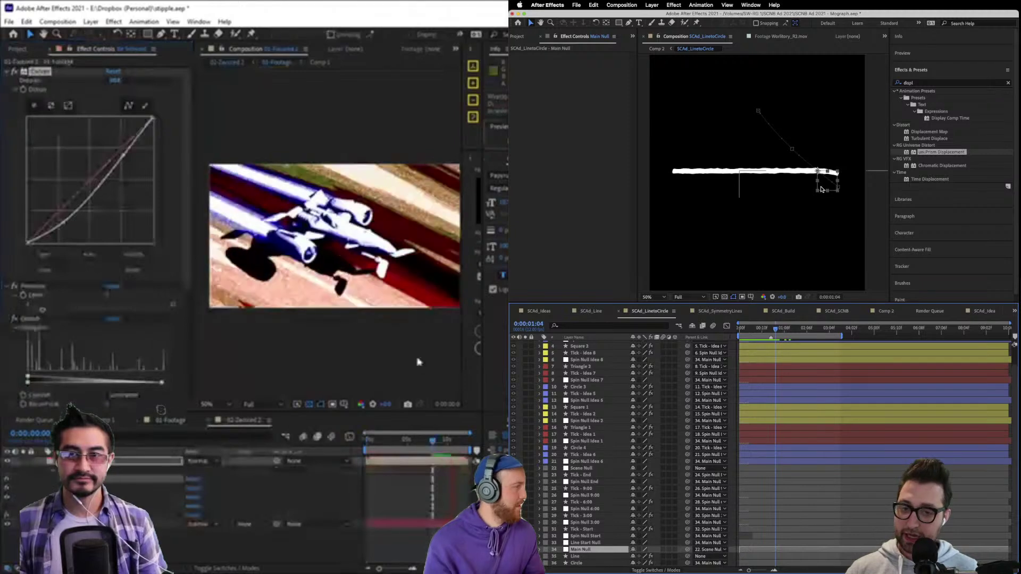
left_click_drag(754, 327, 740, 327)
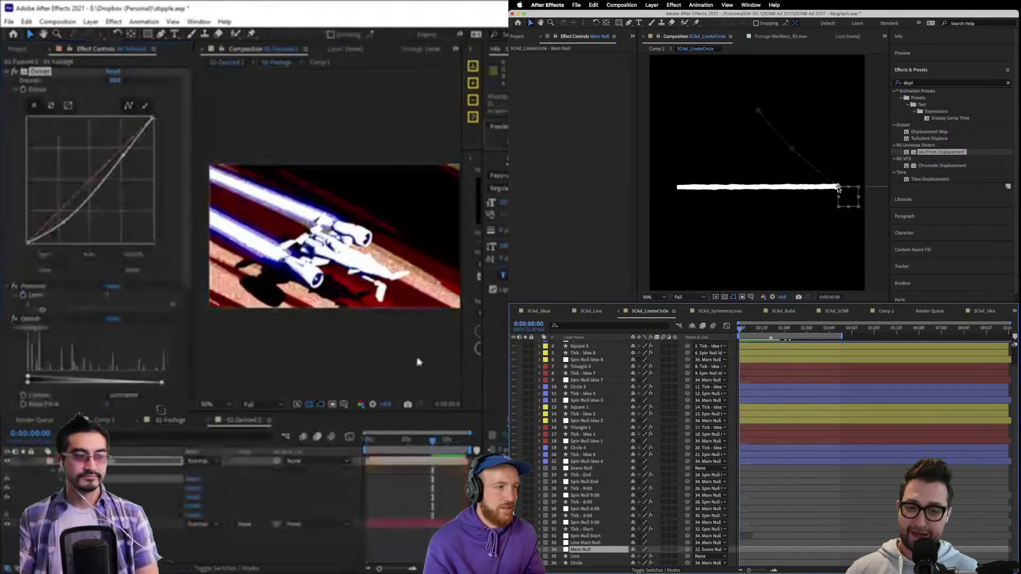
left_click_drag(745, 333, 792, 333)
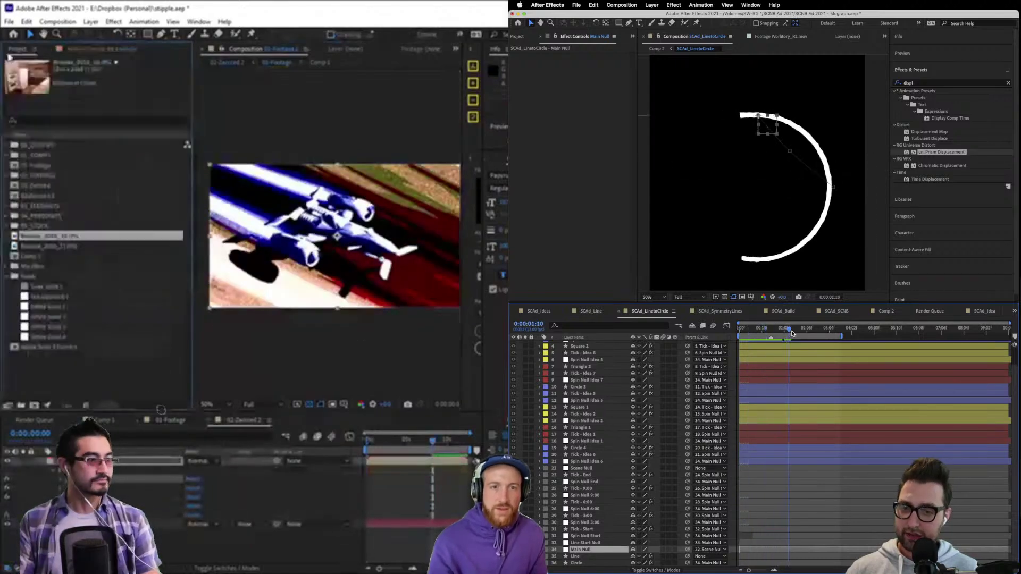
left_click(583, 536)
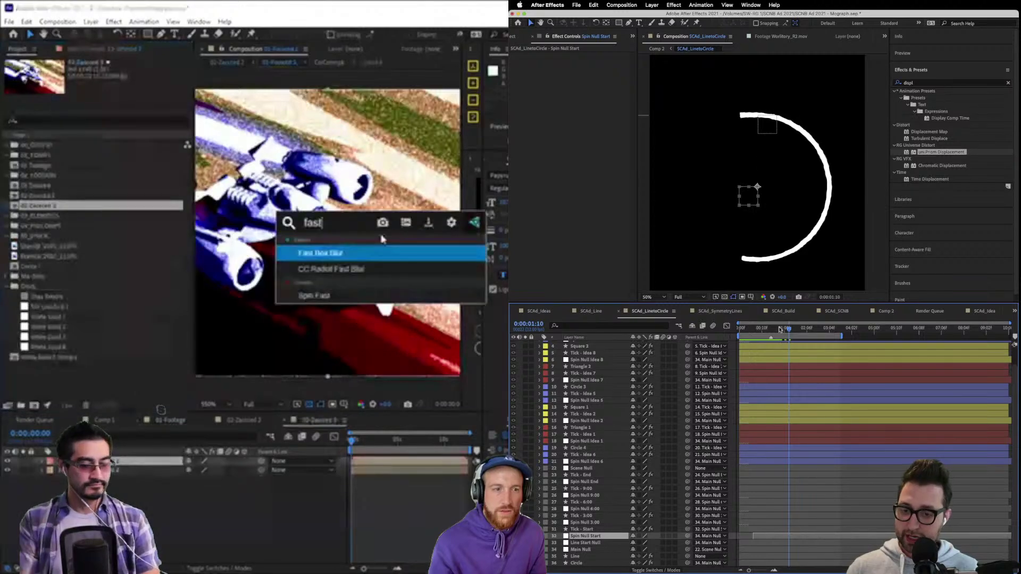
key("j")
key("j")
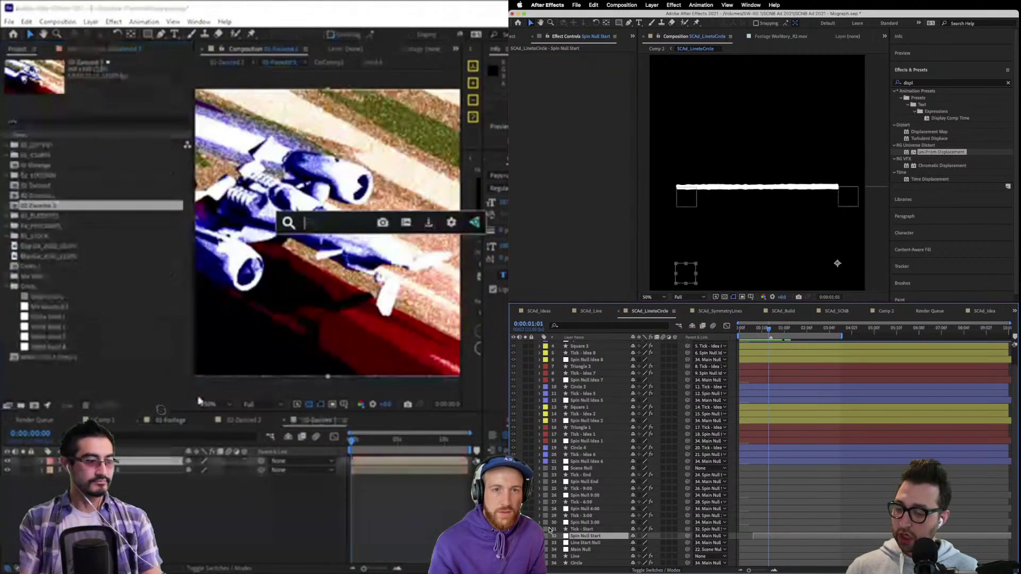
left_click(582, 515)
left_click(585, 502)
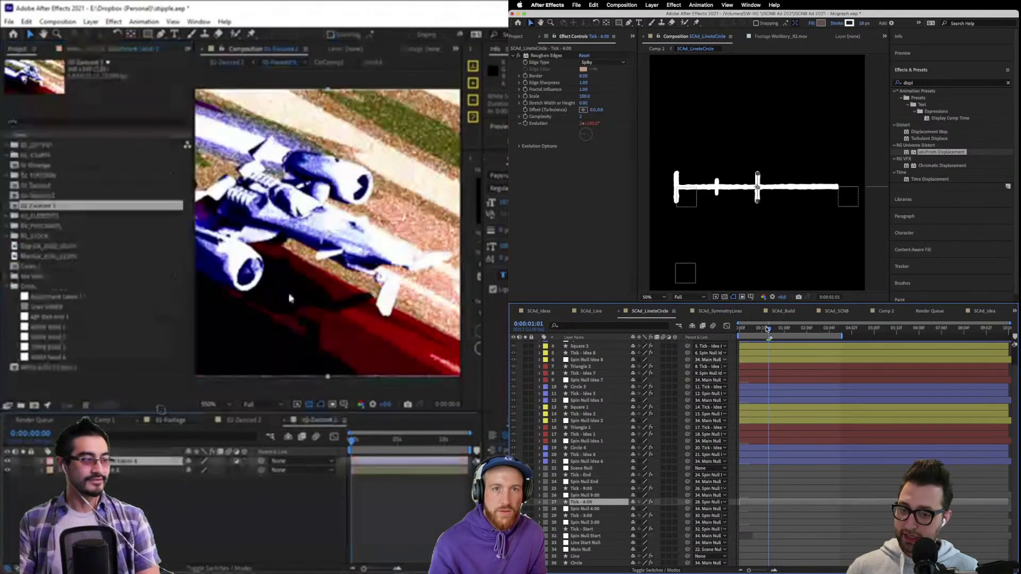
left_click_drag(777, 332, 789, 333)
mouse_move(739, 573)
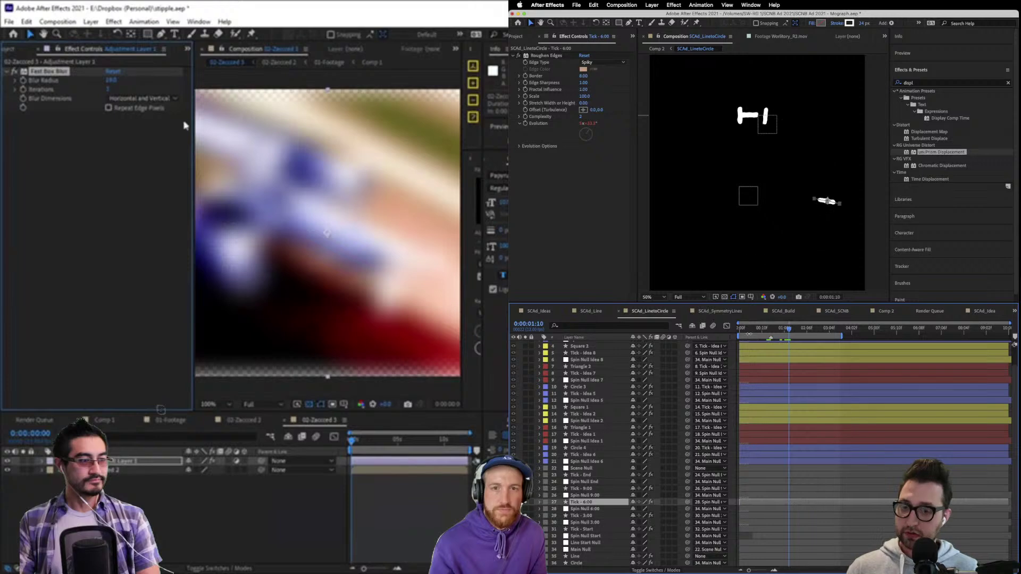
key("Home")
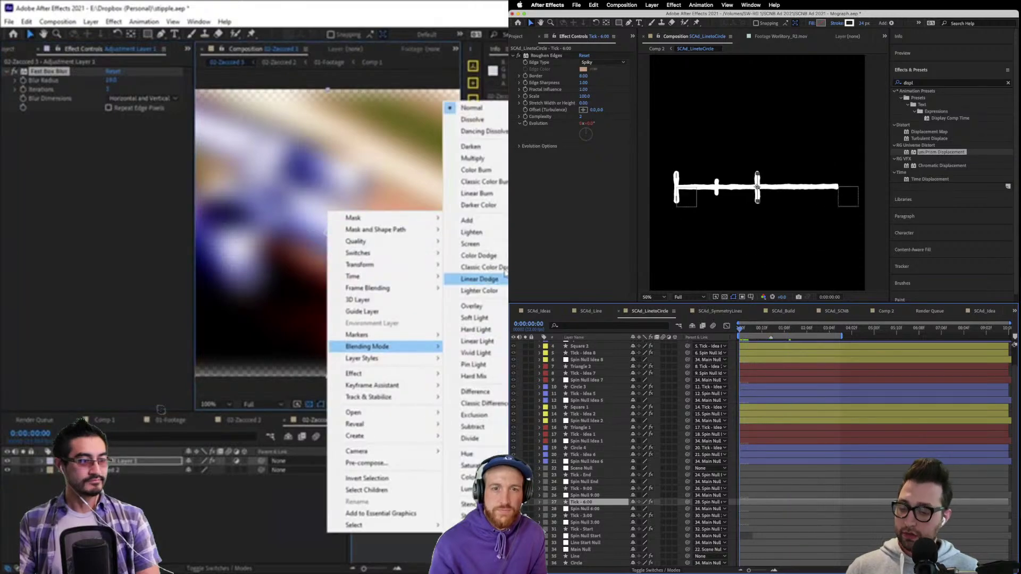
key("space")
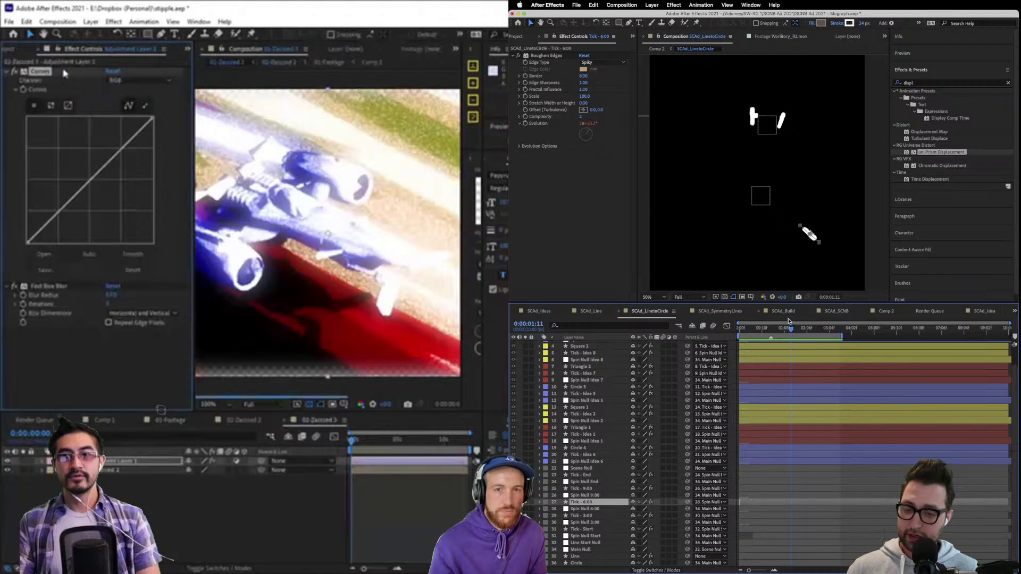
Scrub through the first two seconds, then enable Repeat Edge Pixels on Fast Box Blur.
left_click(768, 329)
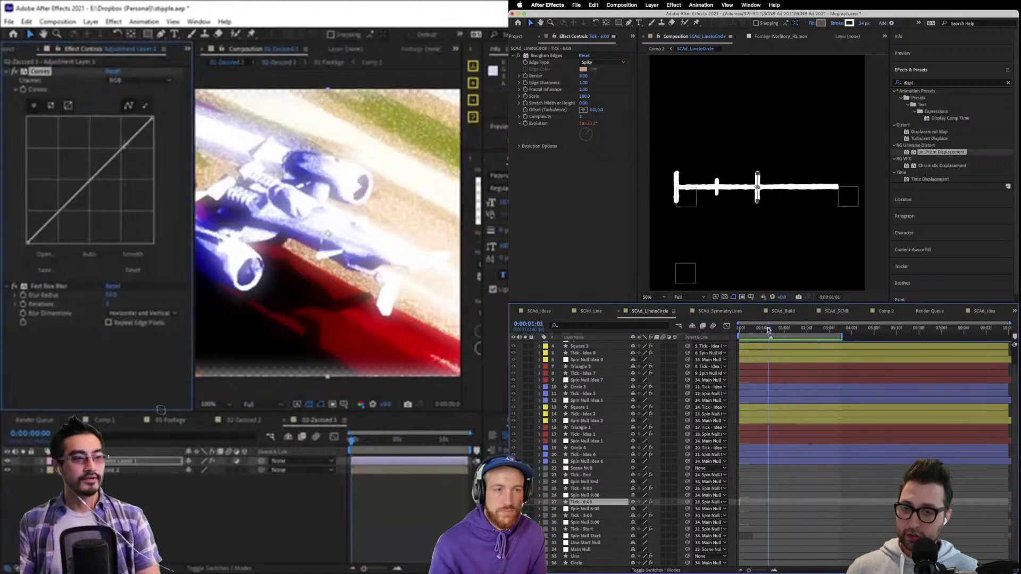
left_click(752, 329)
left_click(770, 329)
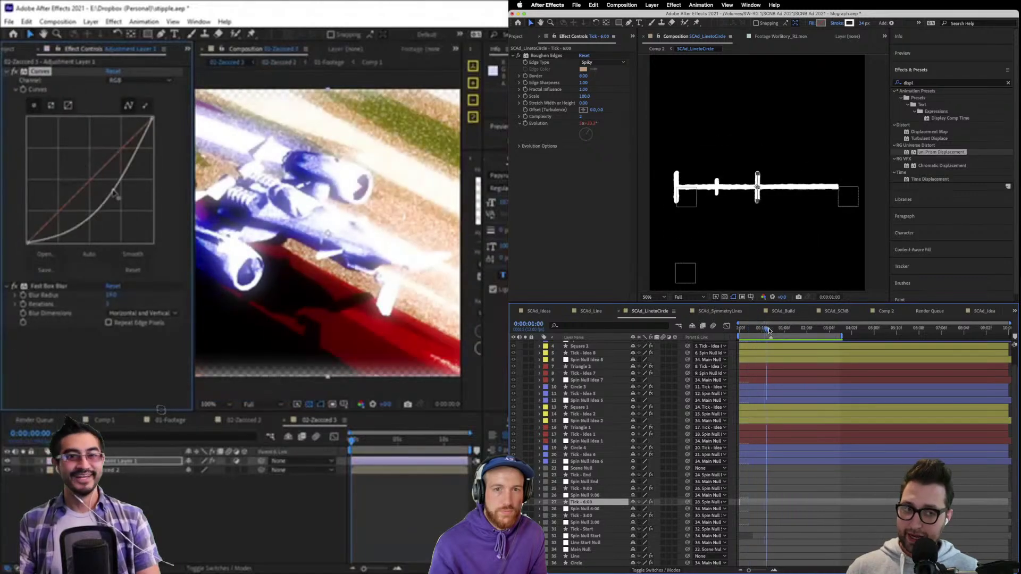
left_click(778, 330)
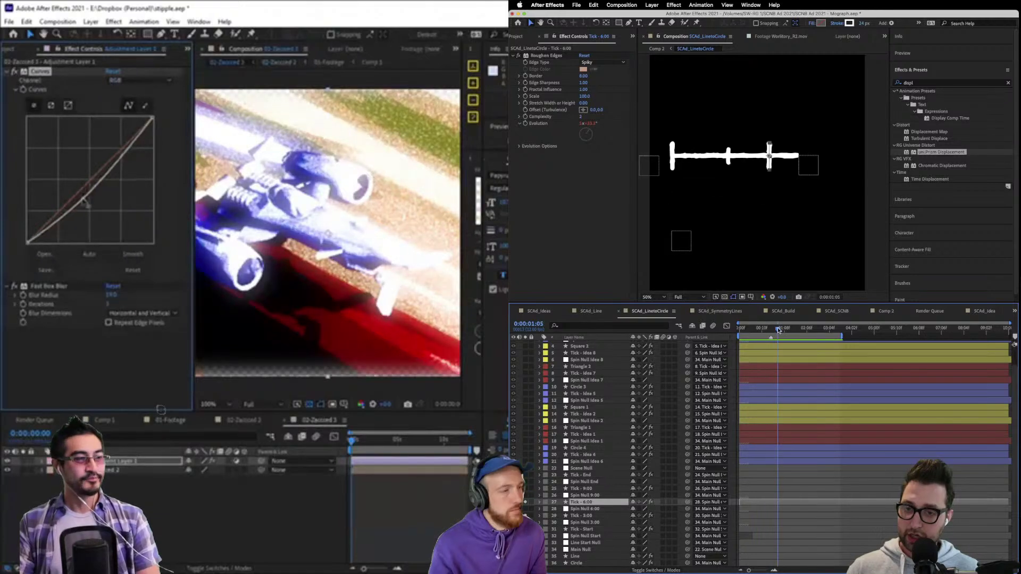
left_click(780, 329)
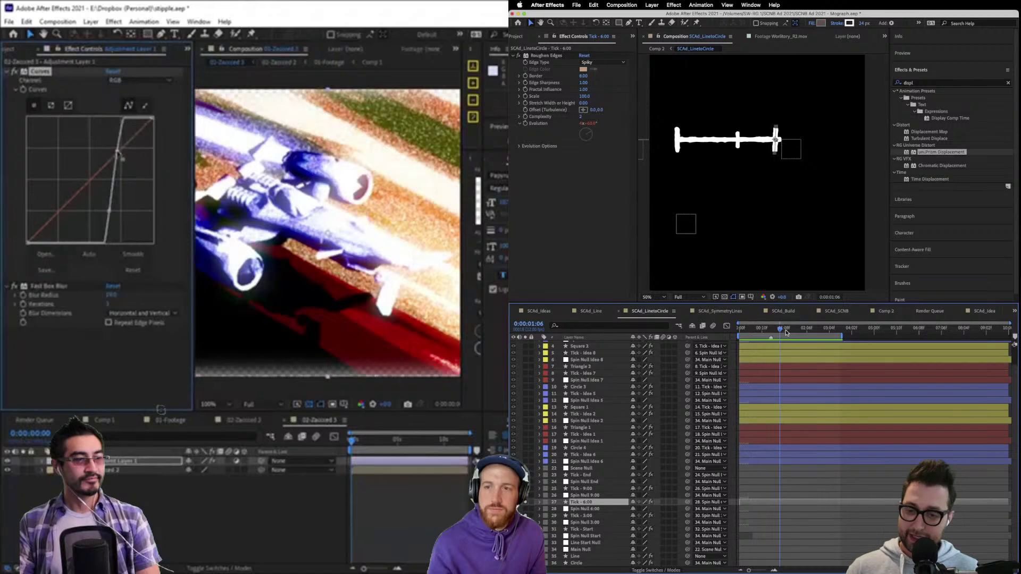
left_click_drag(786, 332, 808, 332)
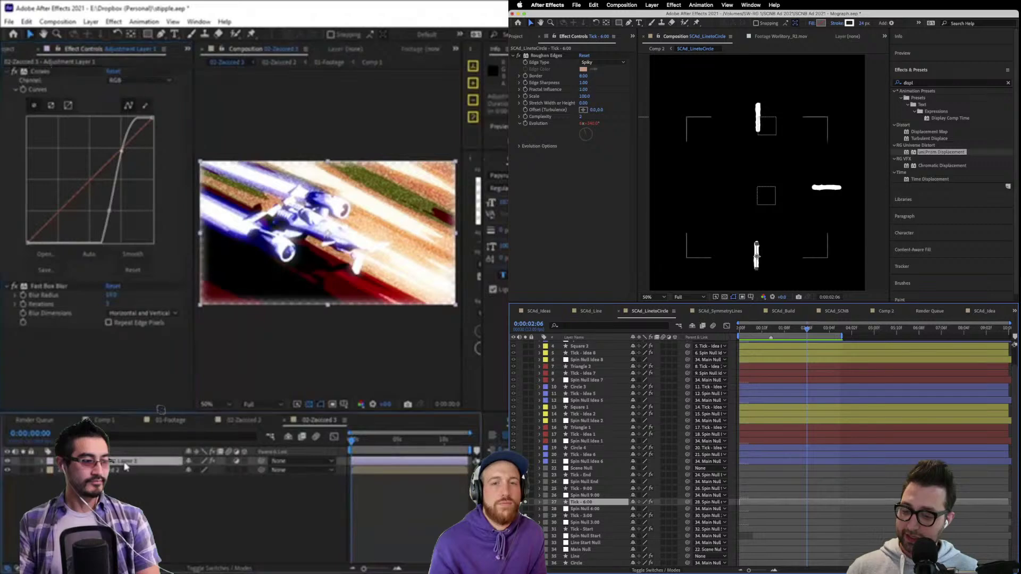
left_click(740, 334)
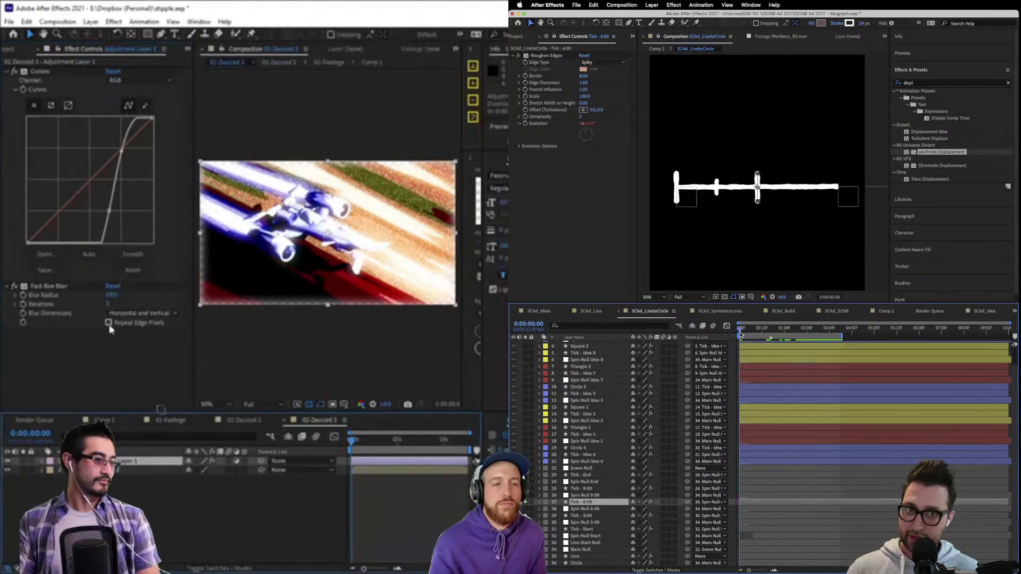
left_click(109, 323)
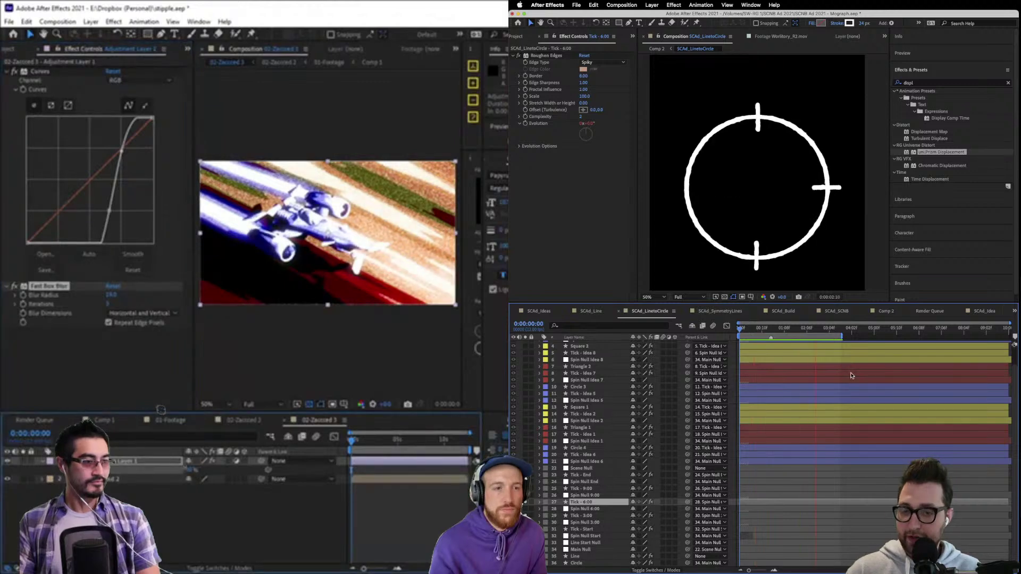
Apply CC Vignette via a 'vign' search, then remove it again.
key("alt+space")
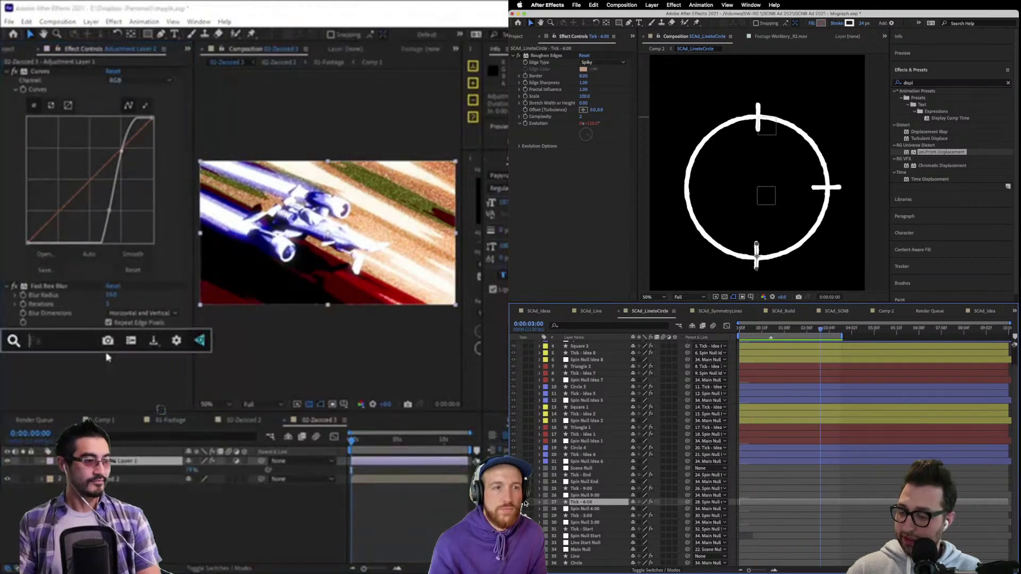
type("vign")
key("Return")
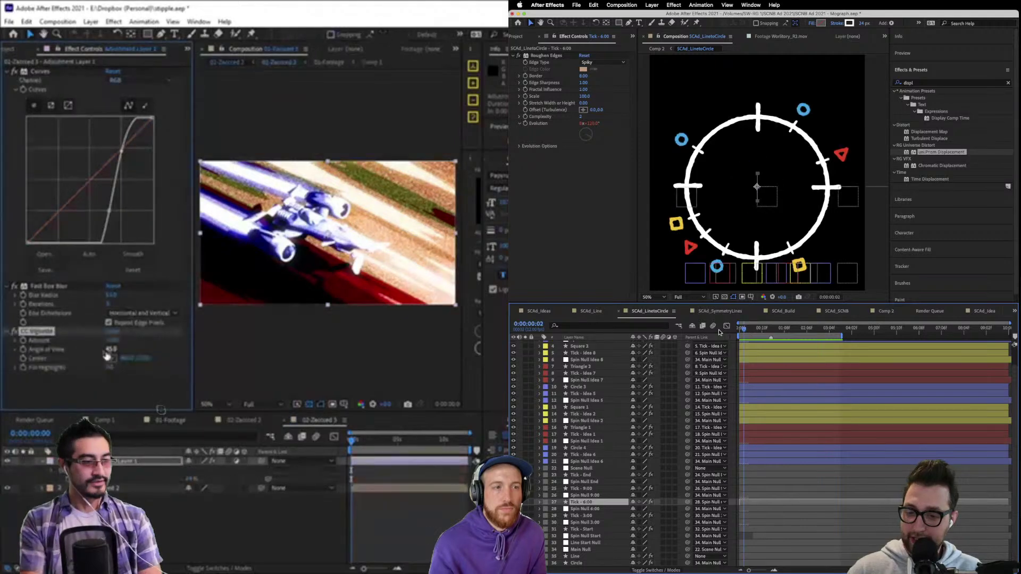
key("space")
key("Delete")
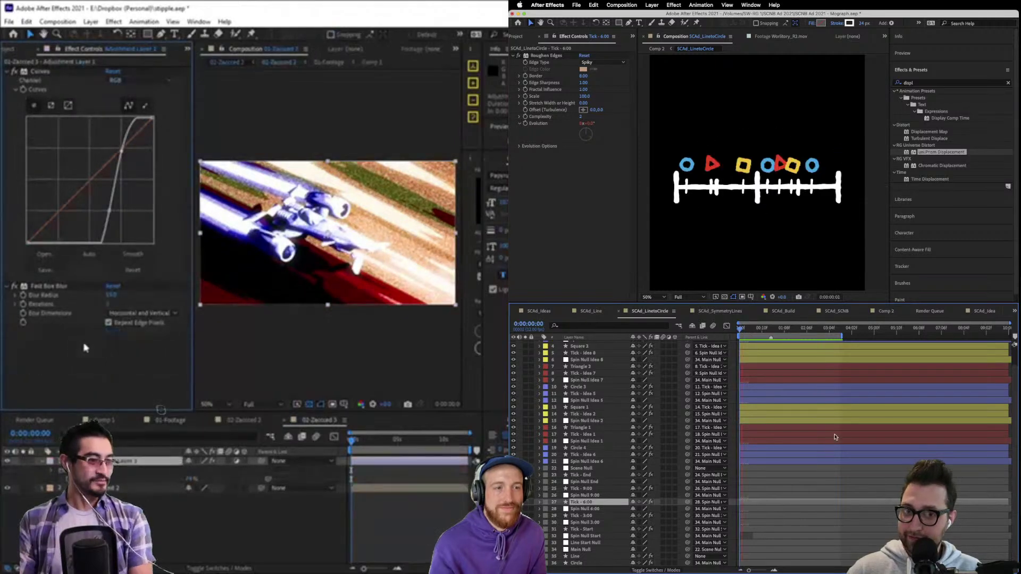
Add a new adjustment layer from the Layer menu and apply CC Vignette to it.
left_click(90, 22)
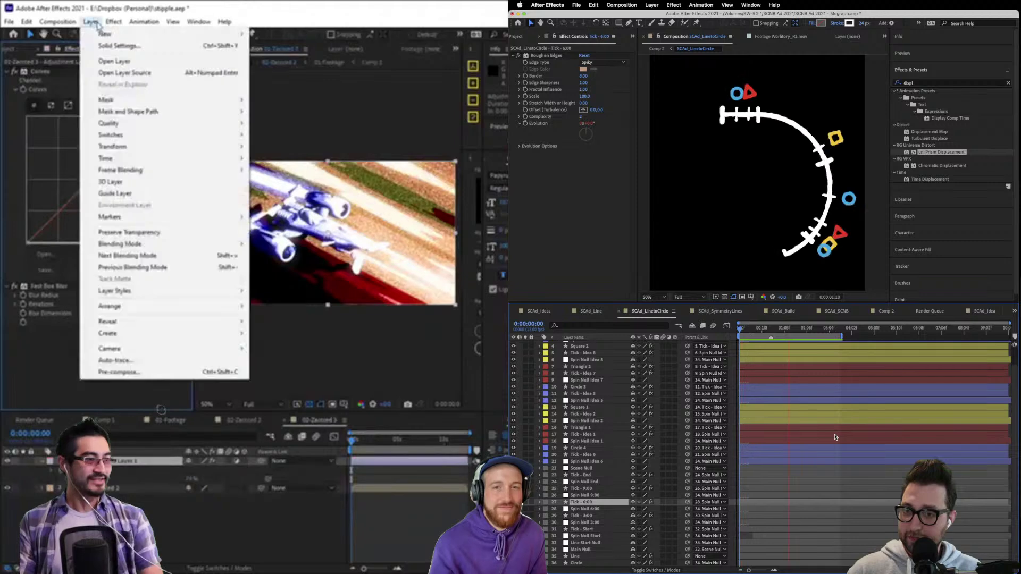
mouse_move(105, 33)
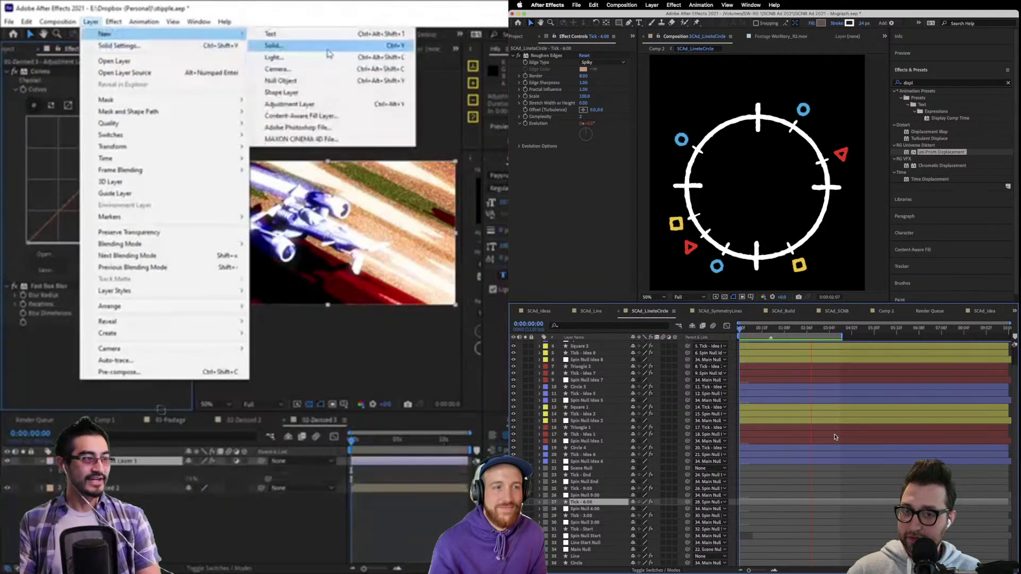
left_click(719, 311)
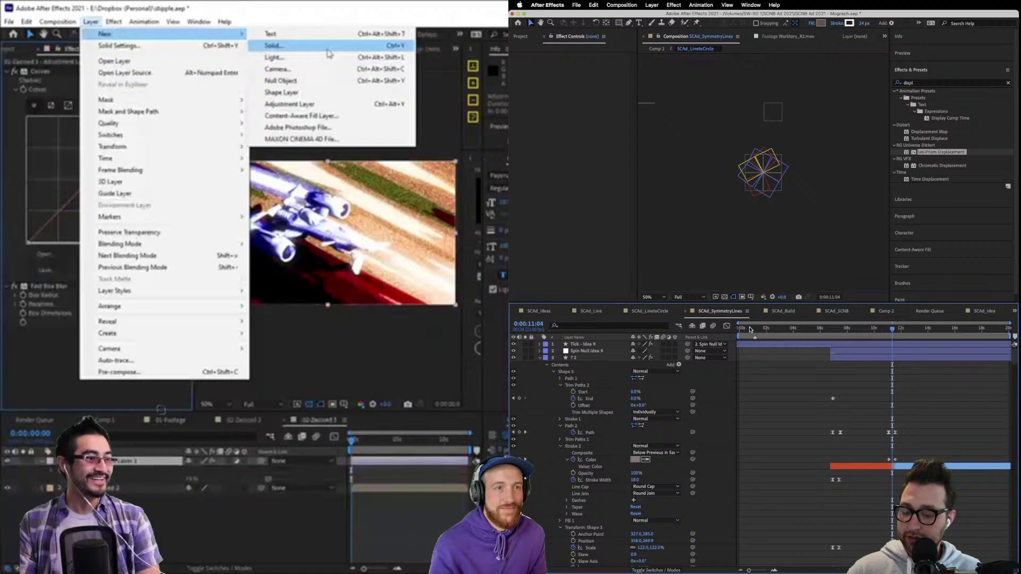
left_click(290, 104)
key("ctrl+space")
type("v")
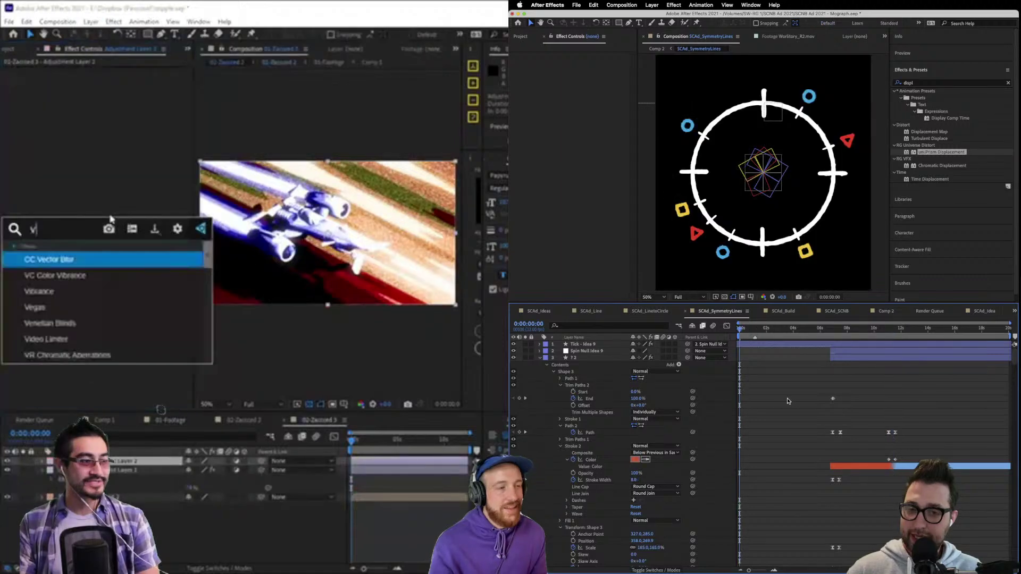
type("ig")
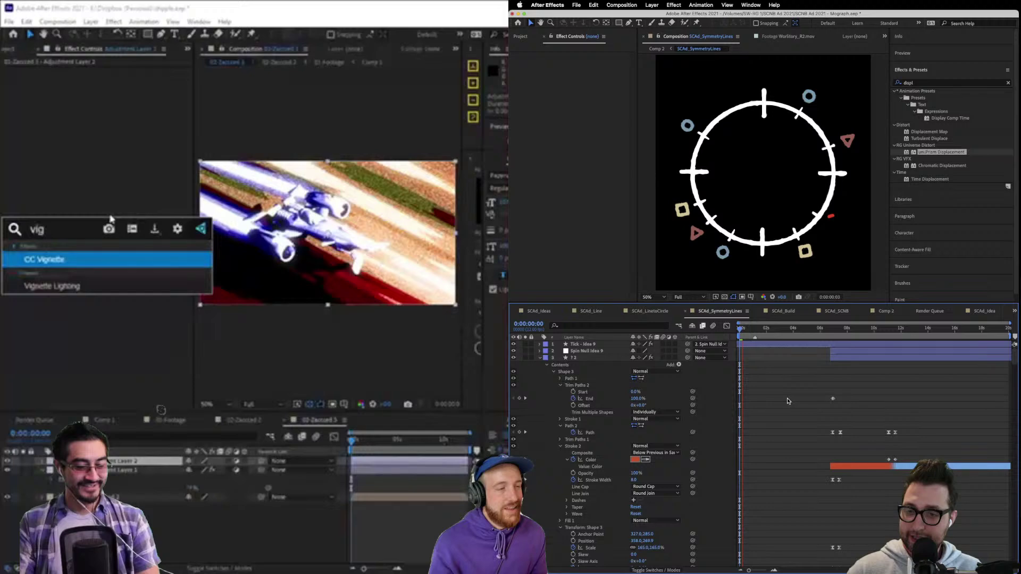
key("Return")
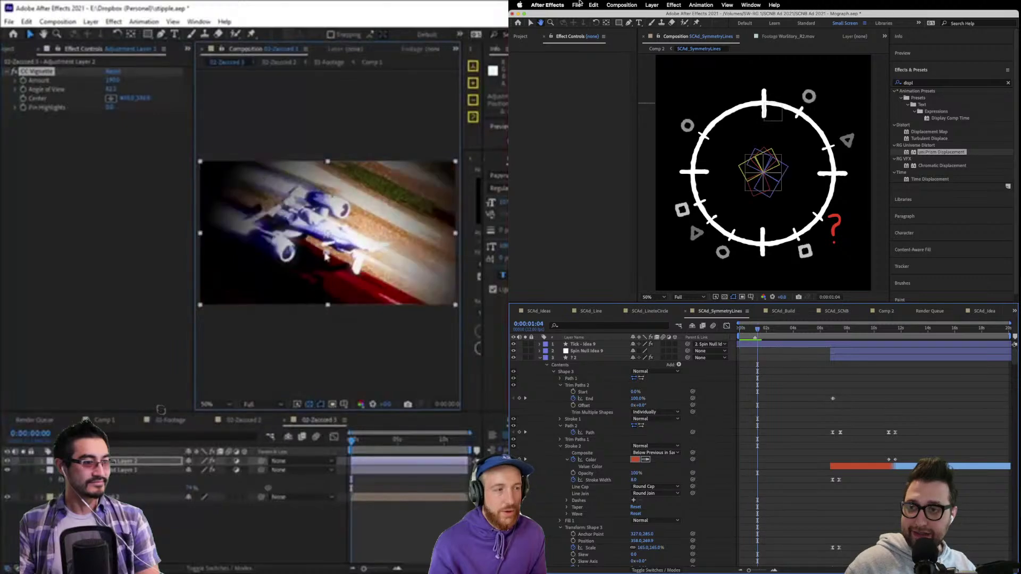
left_click_drag(748, 329, 726, 330)
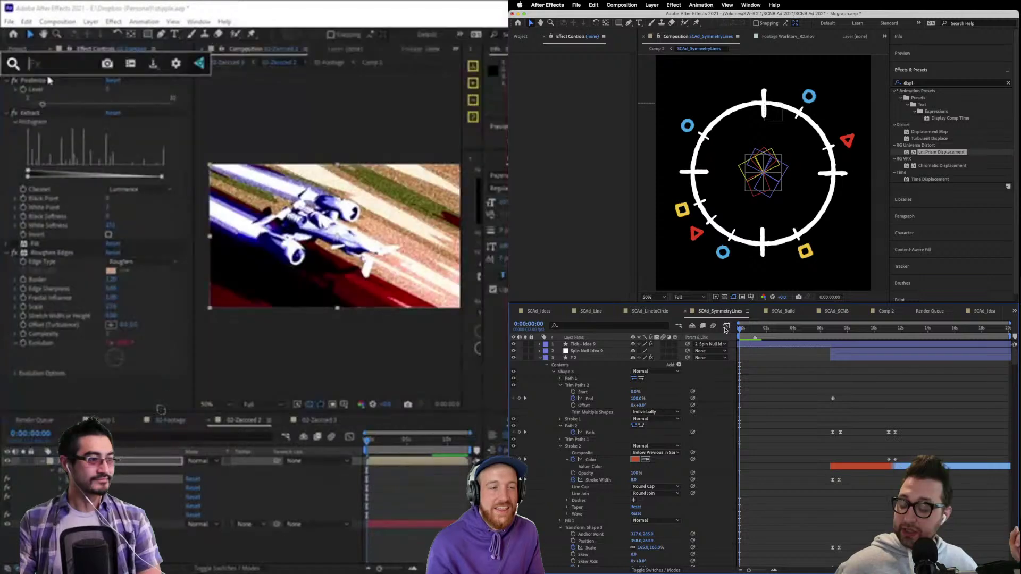
Put CC Vignette above Extract on the footage with Amount about 200 and a lower centre.
type("vign")
key("Return")
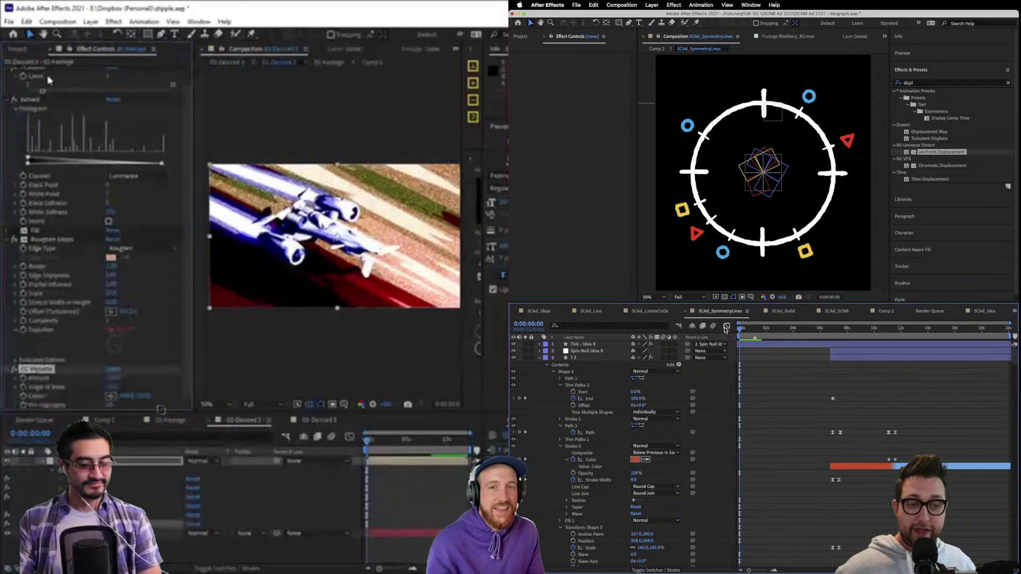
left_click_drag(37, 369, 43, 95)
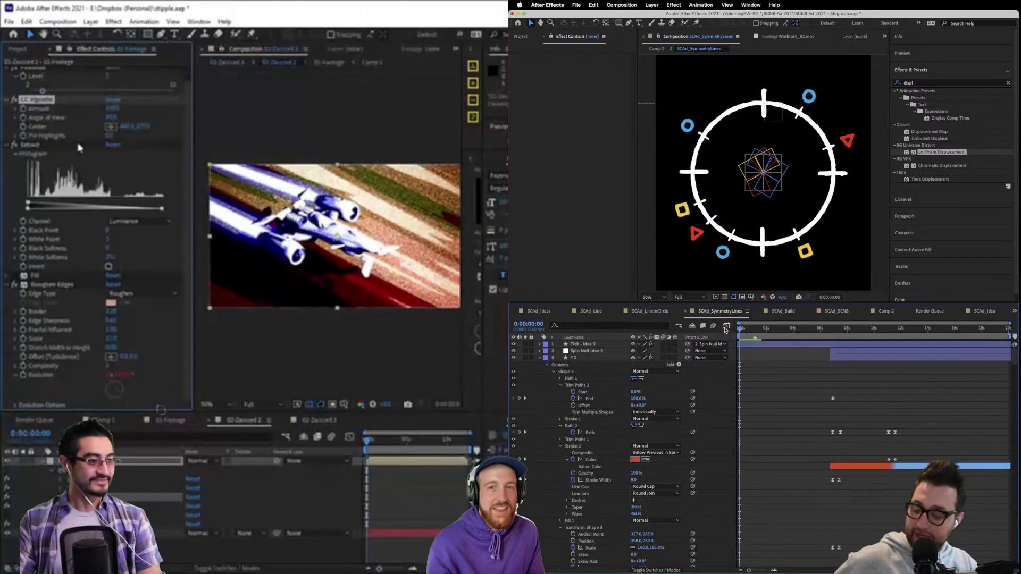
left_click_drag(112, 108, 190, 115)
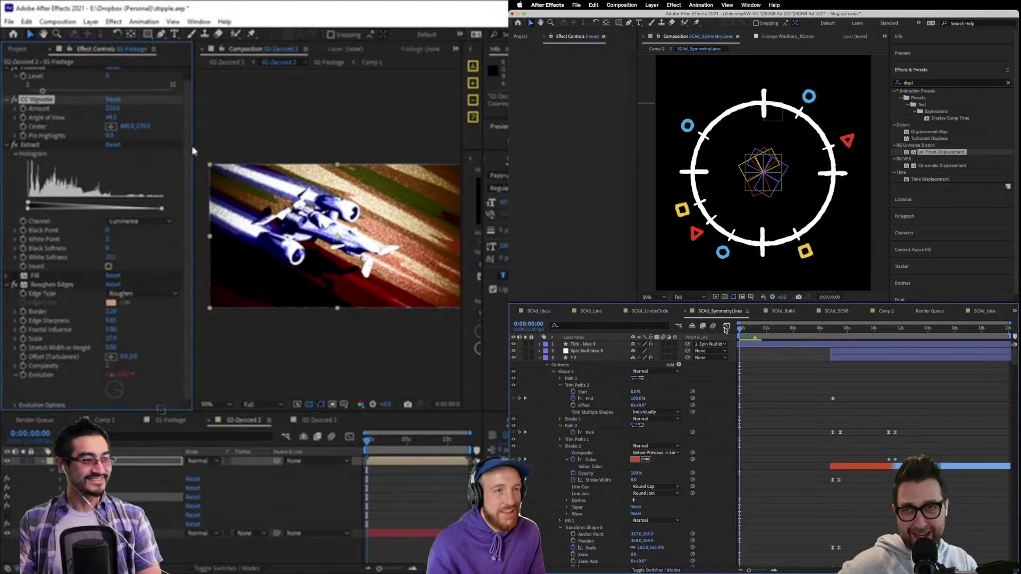
left_click_drag(335, 236, 330, 254)
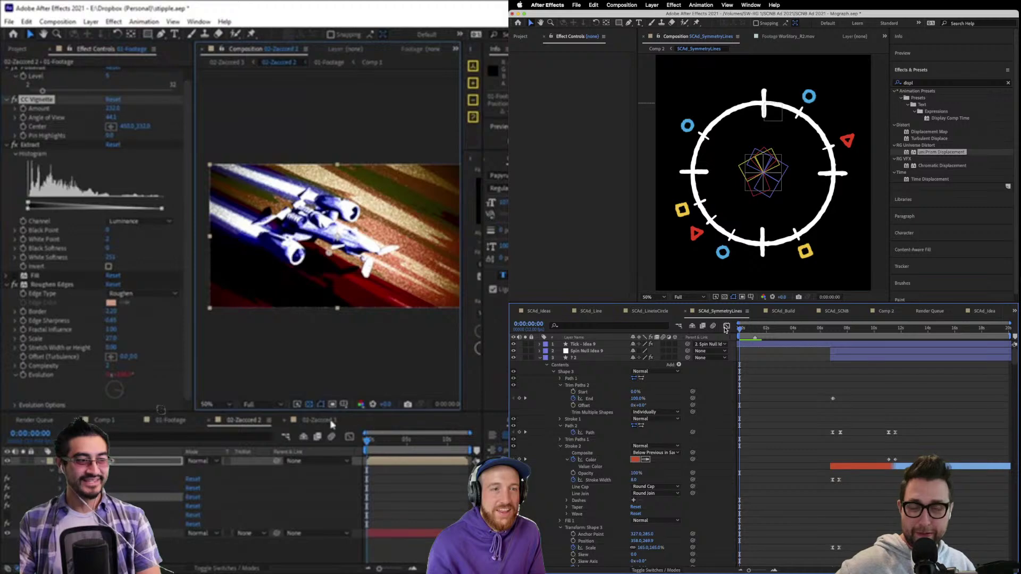
Delete the spare vignette adjustment layer, undoing an accidental footage scale.
left_click(320, 421)
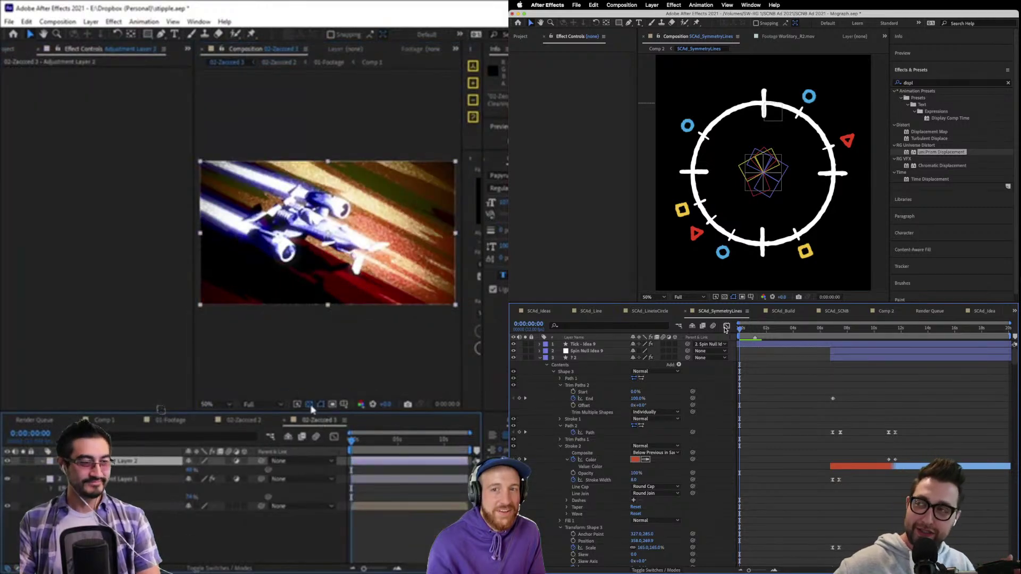
left_click(310, 405)
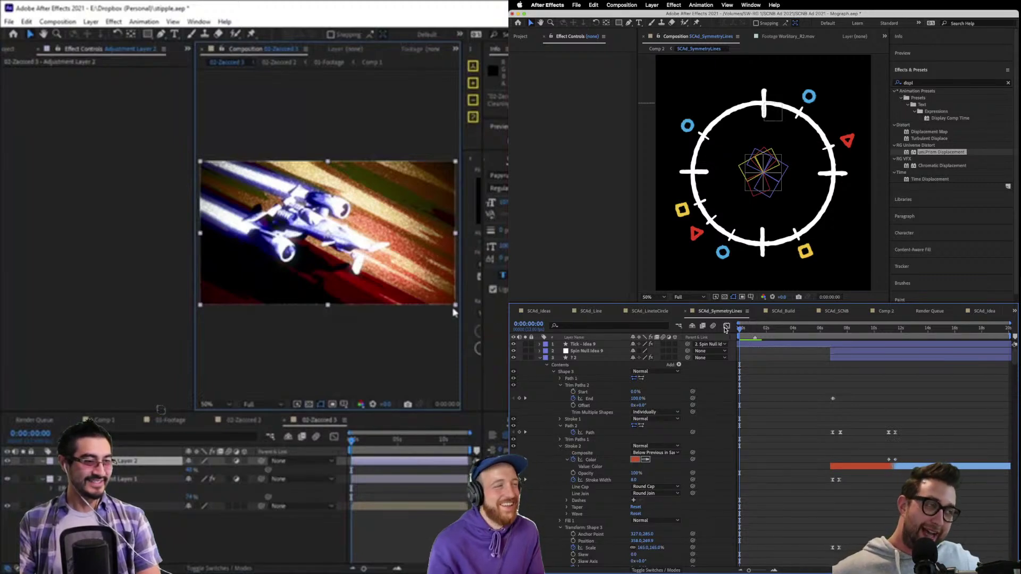
left_click_drag(456, 306, 461, 311)
key("ctrl+z")
left_click(117, 506)
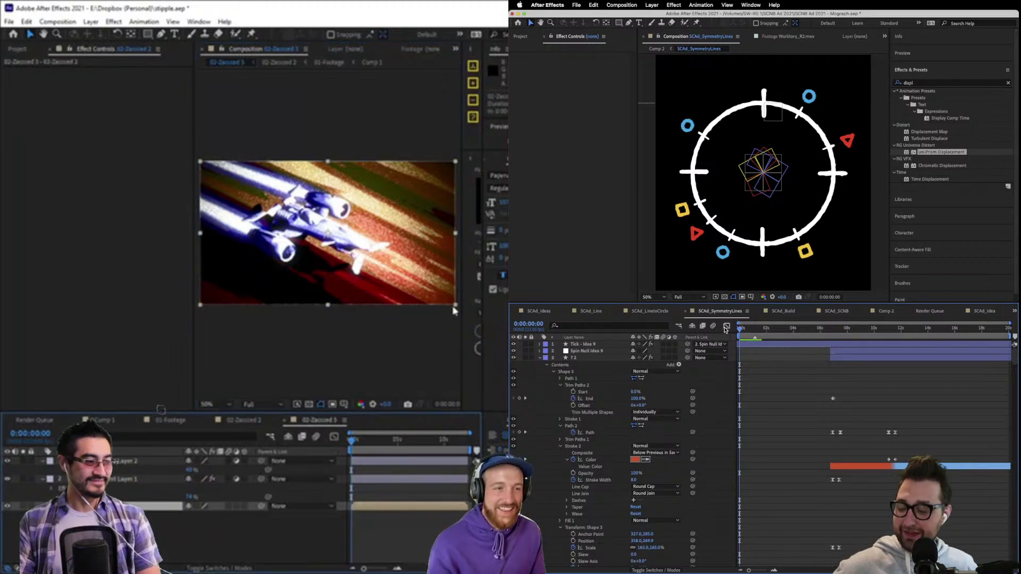
left_click(127, 461)
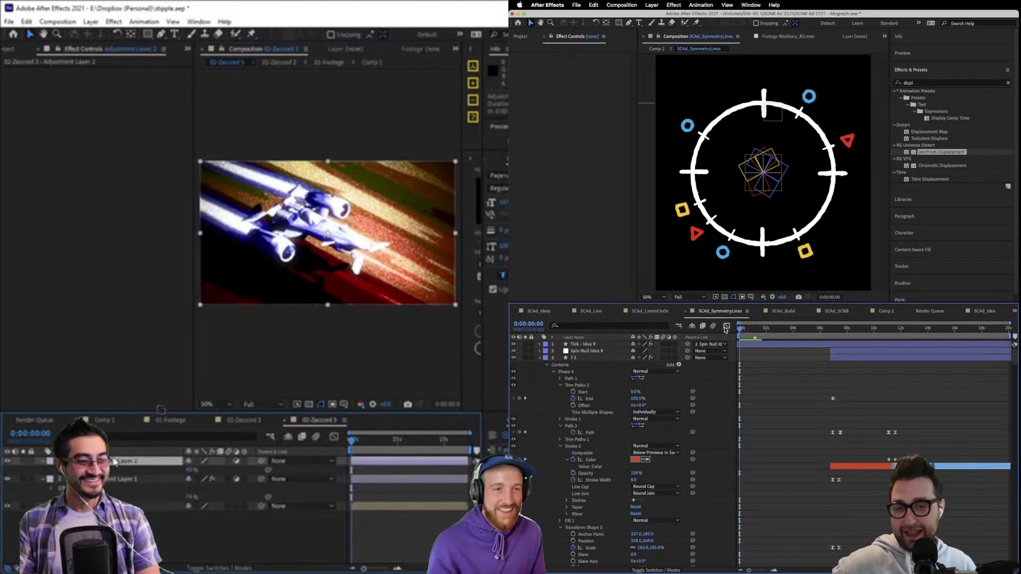
key("Delete")
Scale the footage up slightly to fill the frame and scrub to two seconds.
left_click(448, 311)
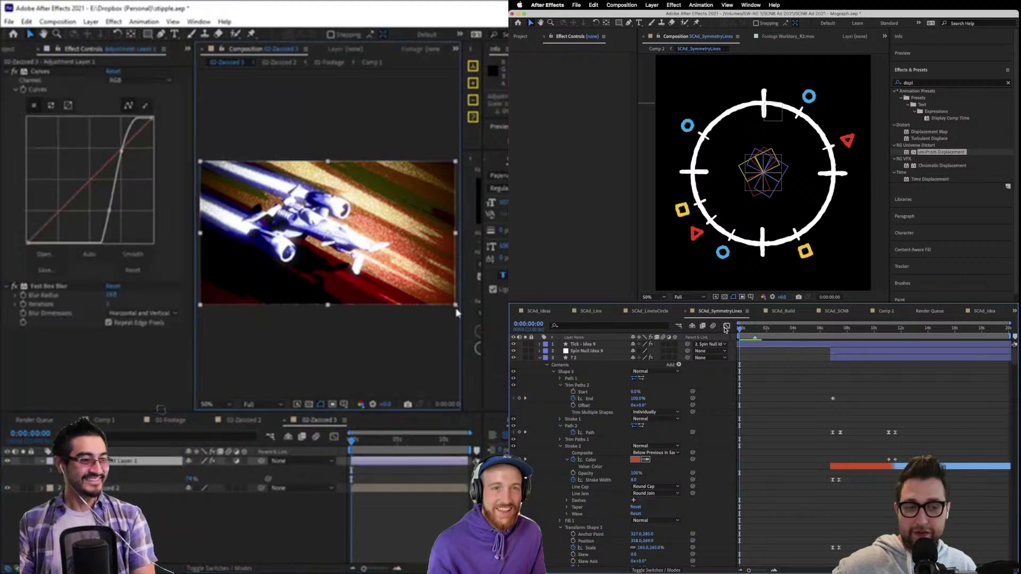
key("ctrl+Down")
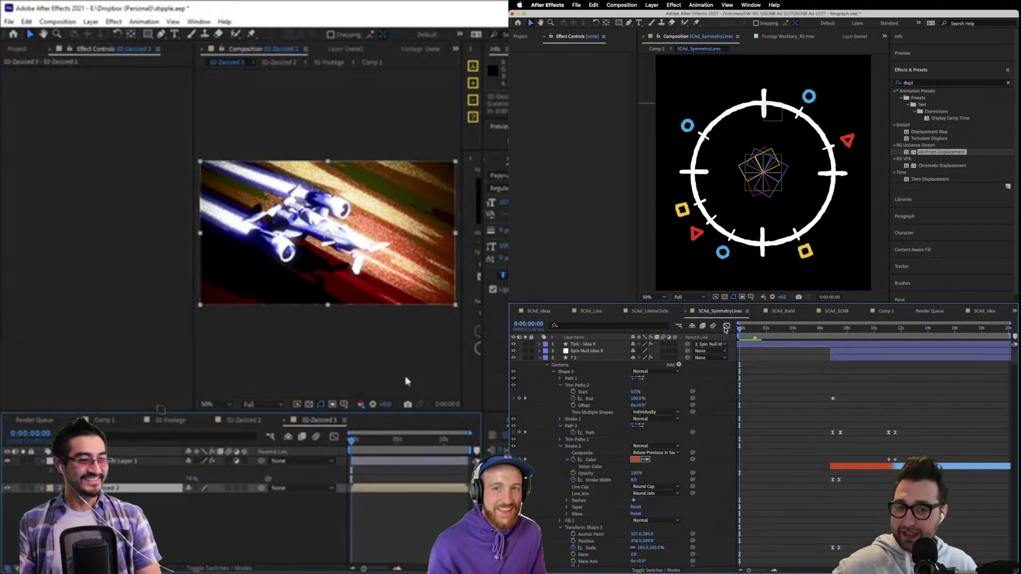
left_click_drag(453, 307, 457, 310)
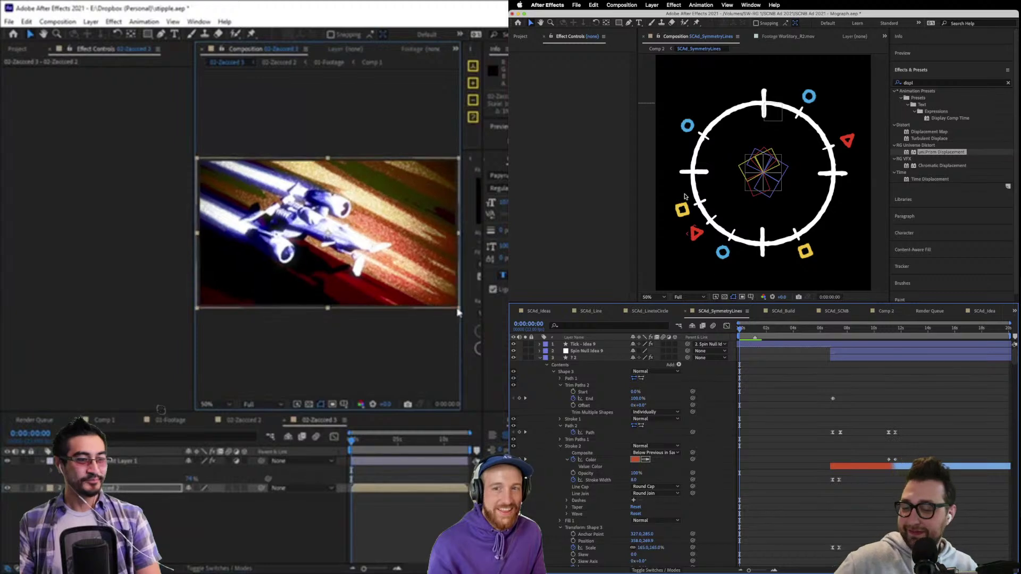
left_click(754, 328)
left_click_drag(755, 330, 768, 330)
Scrub the SCAd_Build comp and raise the Extract black point on the footage.
left_click(787, 313)
left_click(243, 420)
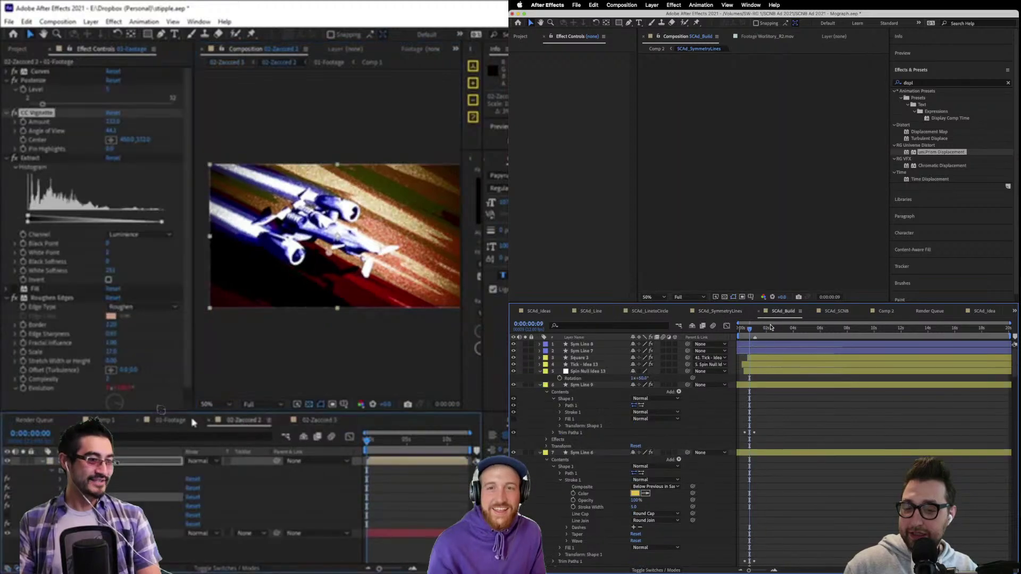
left_click(764, 329)
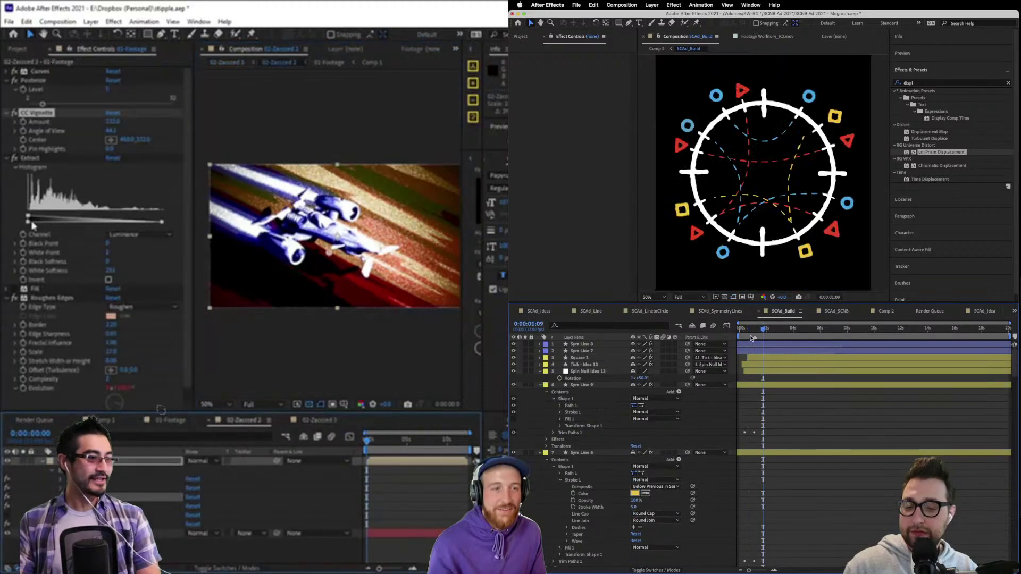
left_click_drag(30, 220, 32, 226)
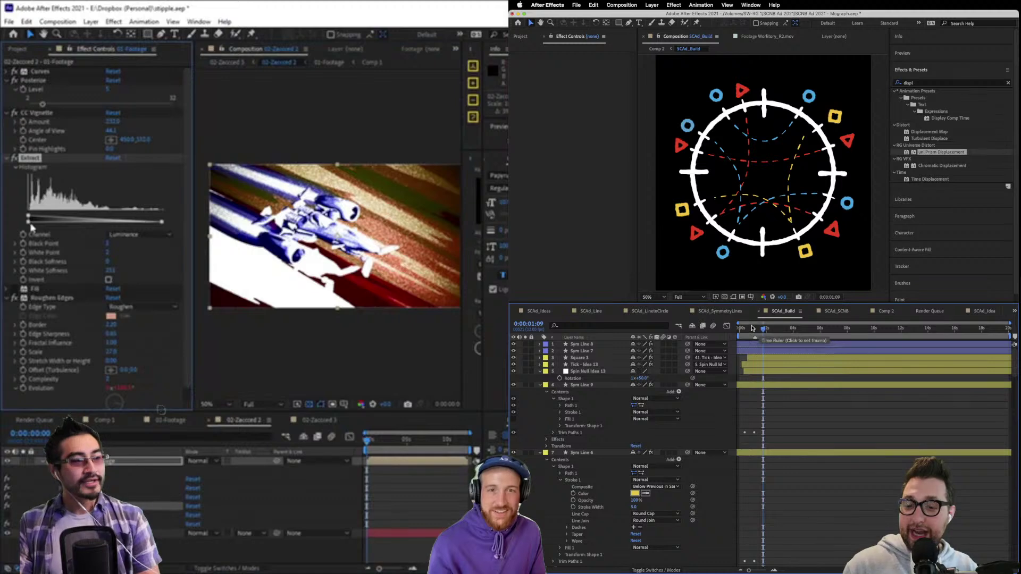
left_click(754, 329)
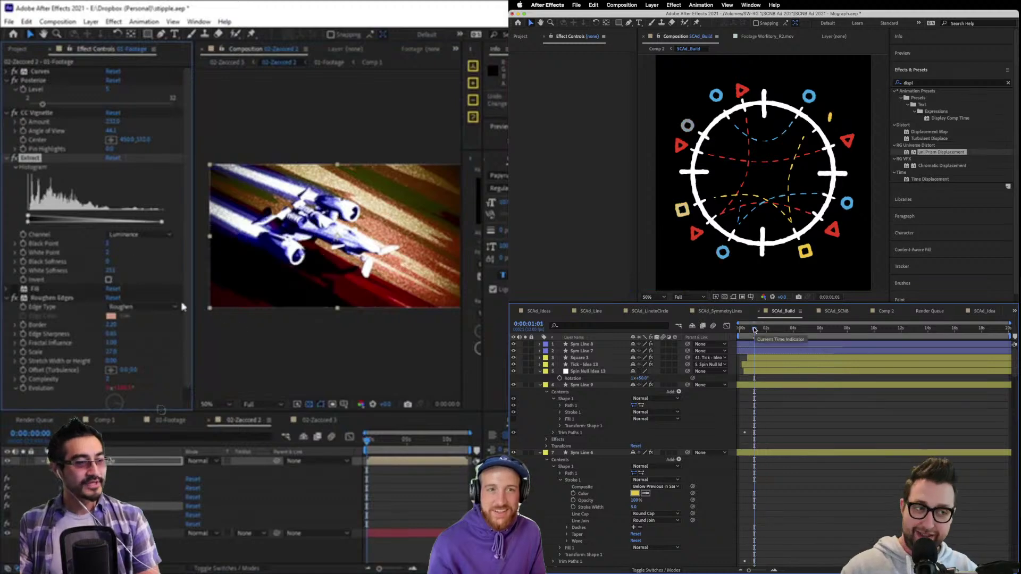
Scrub the SCAd_SCNB notebook comp, open SCAd_Idea, then bring OBS forward.
left_click(833, 313)
left_click(752, 329)
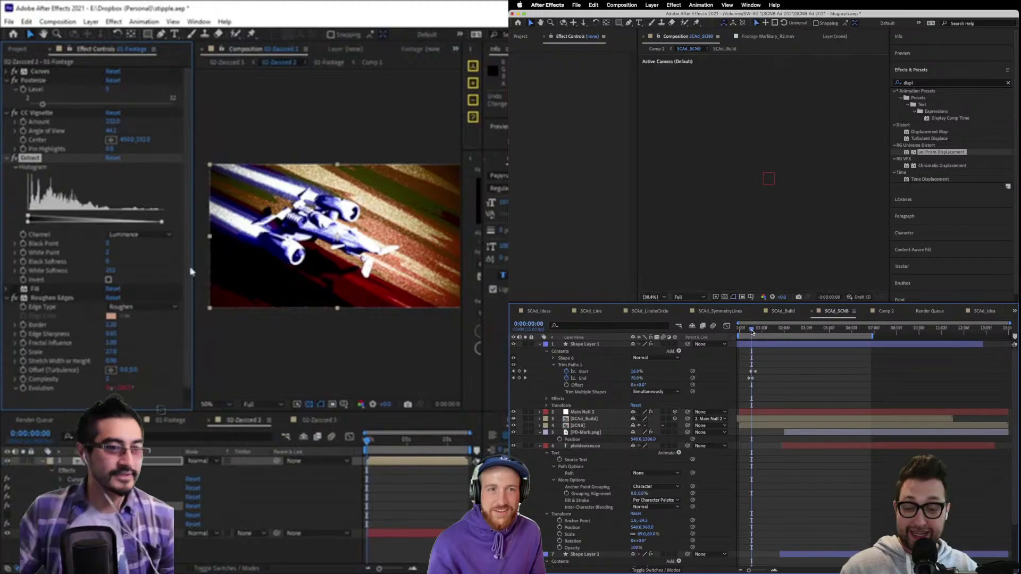
left_click(759, 329)
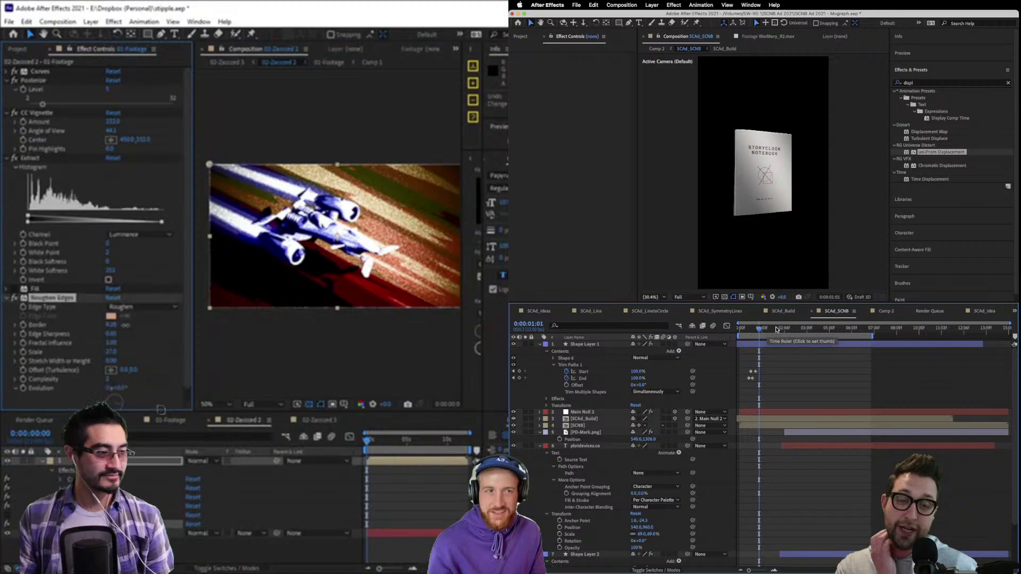
left_click(983, 311)
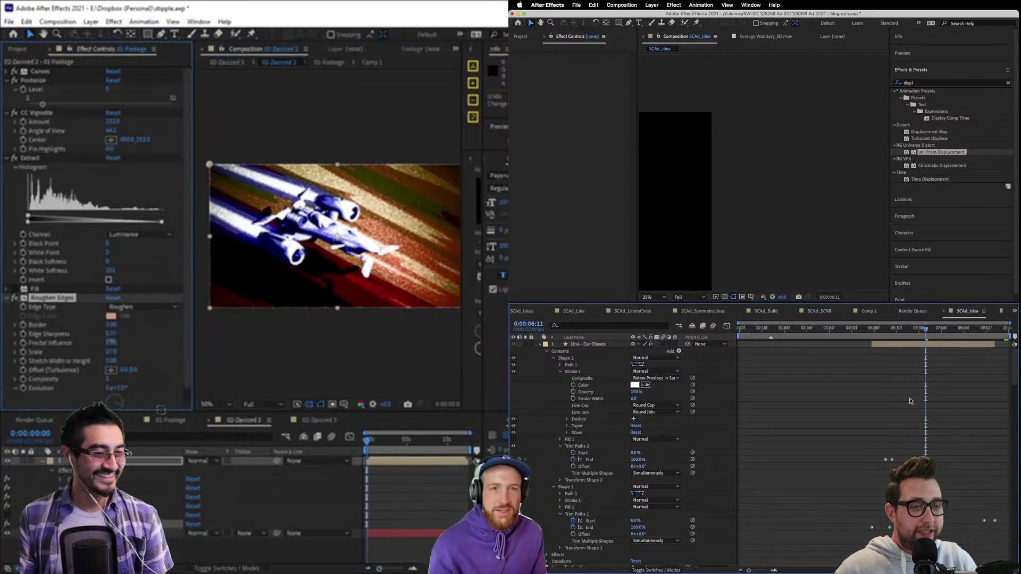
key("super+Tab")
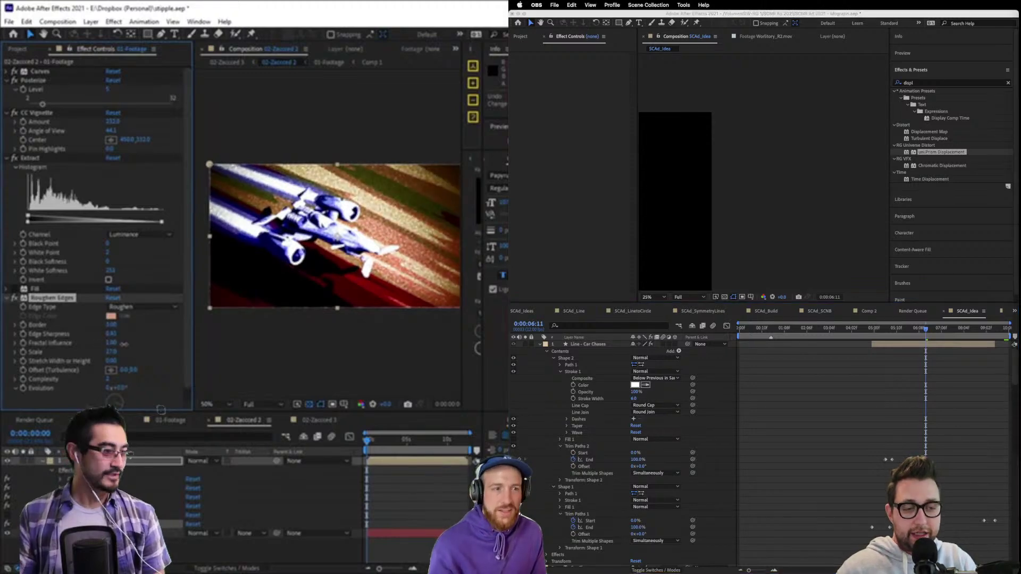